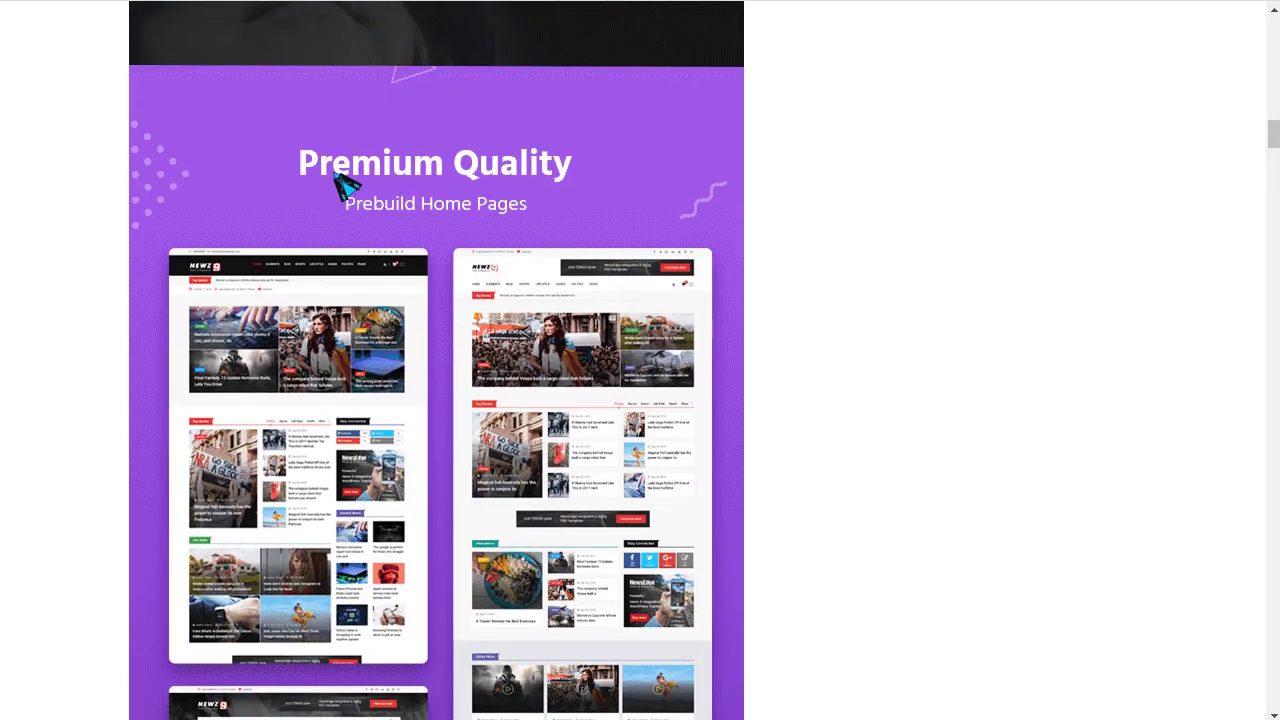
Step: Examine the theme page's sections on prebuilt home pages, Elementor and Gutenberg support, mobile friendliness and the reading progress bar
{"action": "scroll", "coordinate": [558, 183], "scroll_direction": "down", "scroll_amount": 2}
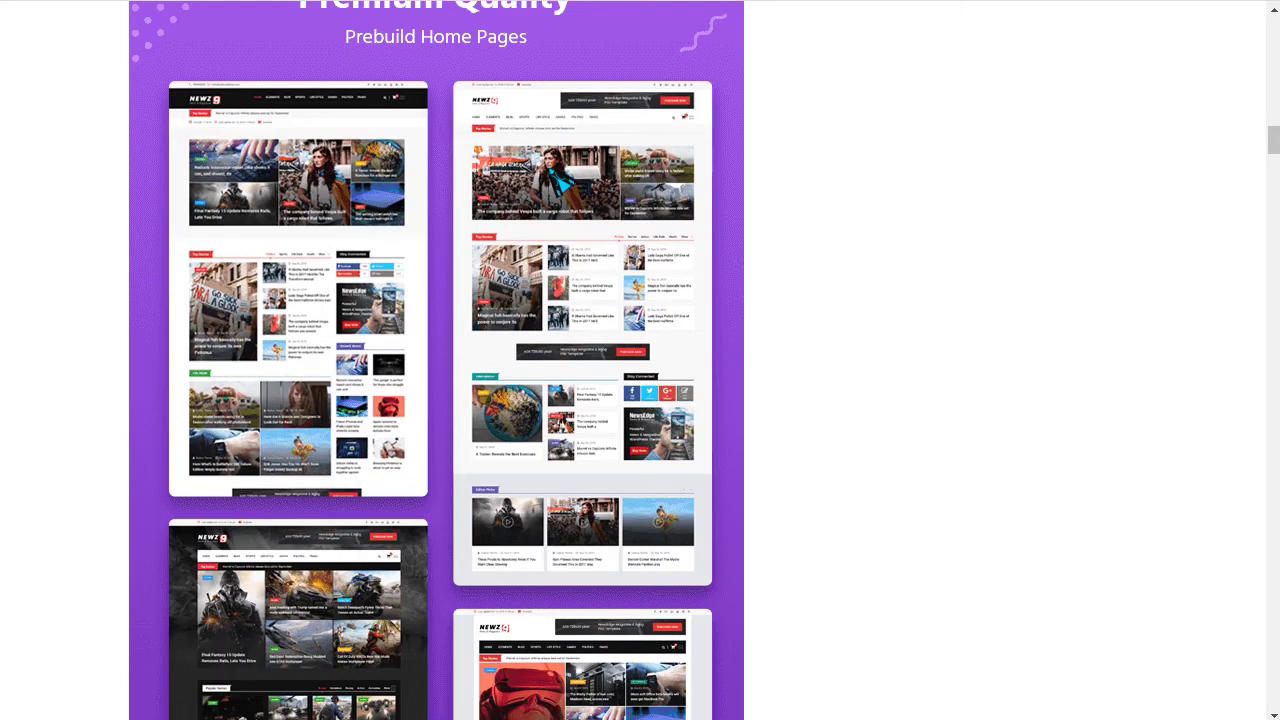
{"action": "scroll", "coordinate": [446, 230], "scroll_direction": "down", "scroll_amount": 7}
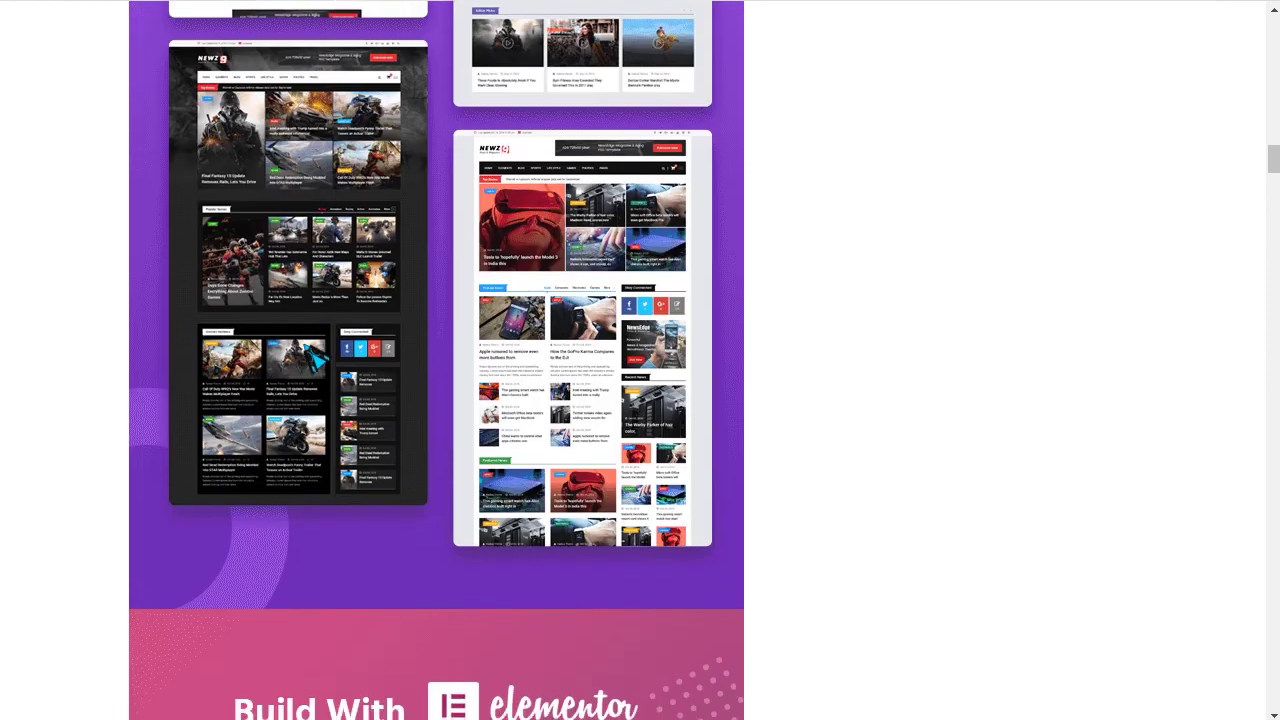
{"action": "scroll", "coordinate": [310, 365], "scroll_direction": "down", "scroll_amount": 2}
{"action": "scroll", "coordinate": [363, 320], "scroll_direction": "down", "scroll_amount": 5}
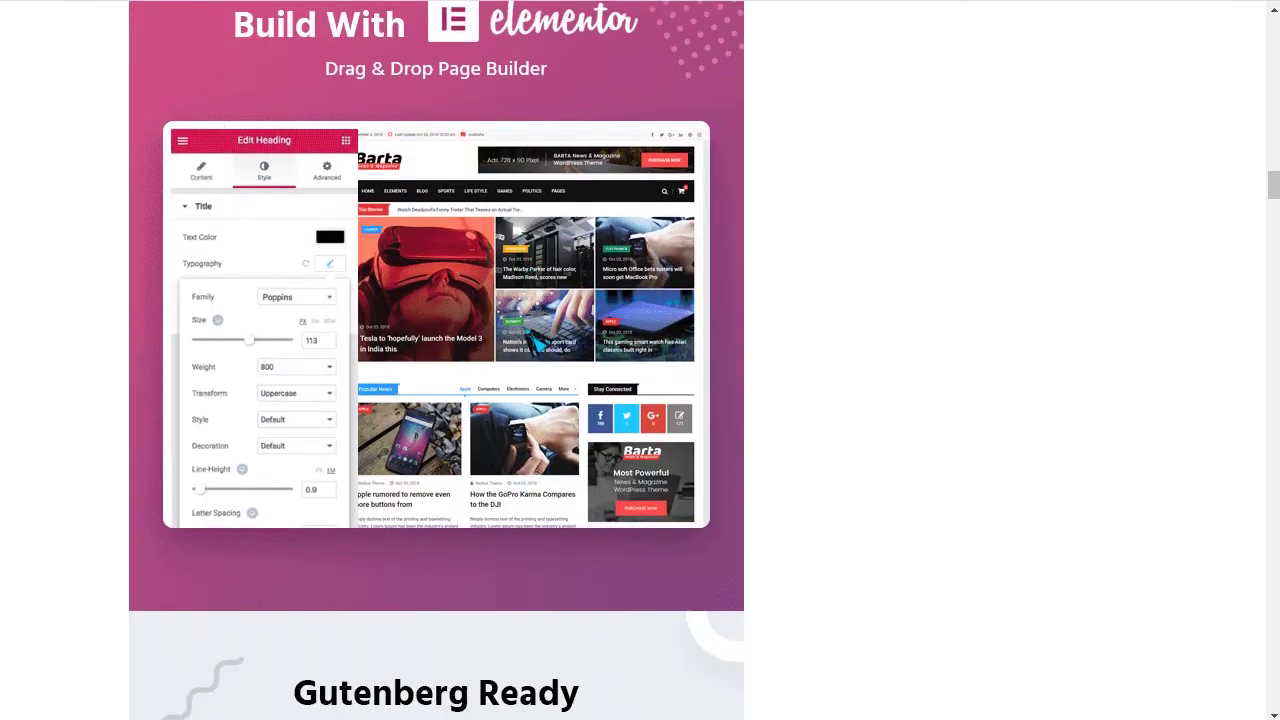
{"action": "scroll", "coordinate": [540, 345], "scroll_direction": "down", "scroll_amount": 2}
{"action": "scroll", "coordinate": [249, 271], "scroll_direction": "down", "scroll_amount": 6}
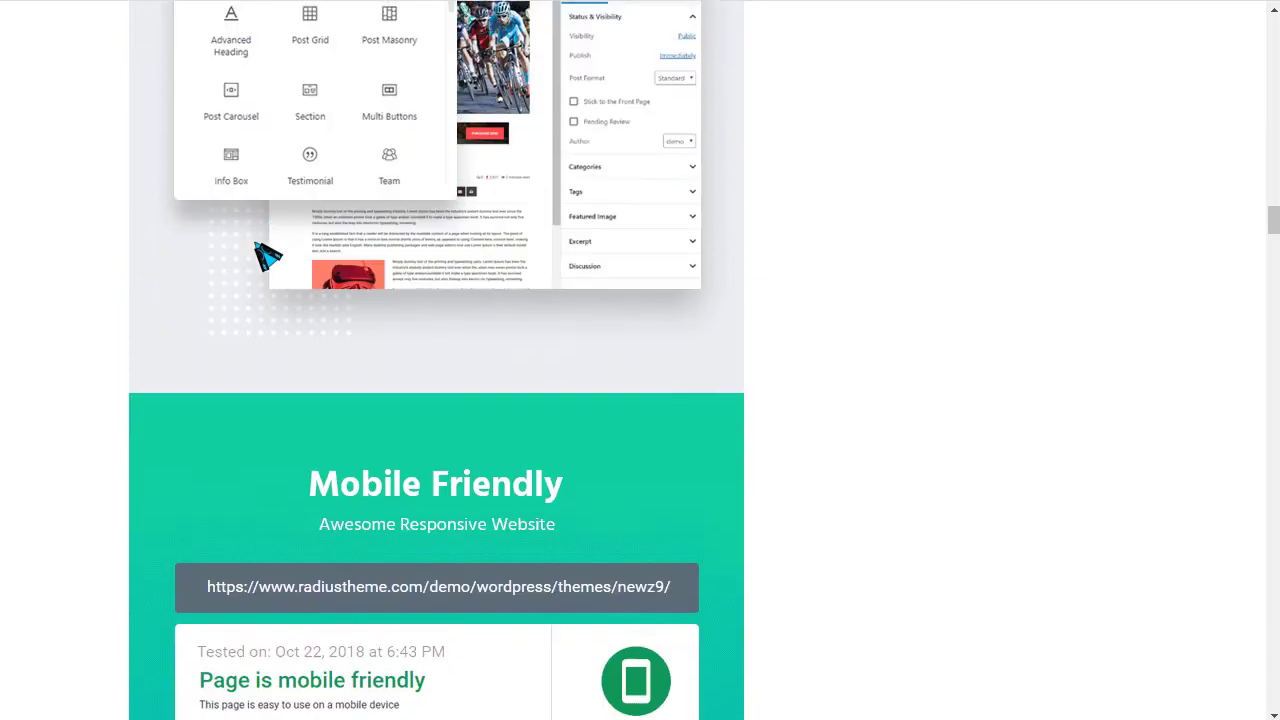
{"action": "scroll", "coordinate": [283, 210], "scroll_direction": "down", "scroll_amount": 2}
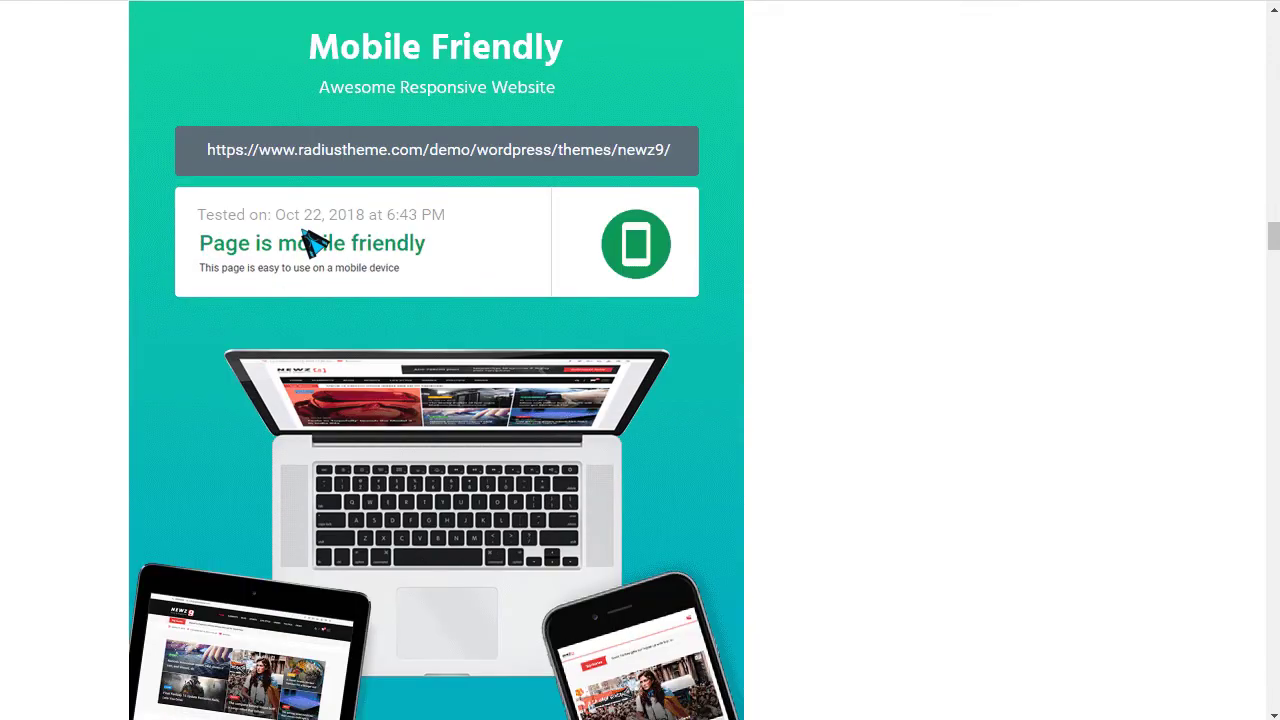
{"action": "scroll", "coordinate": [400, 290], "scroll_direction": "down", "scroll_amount": 2}
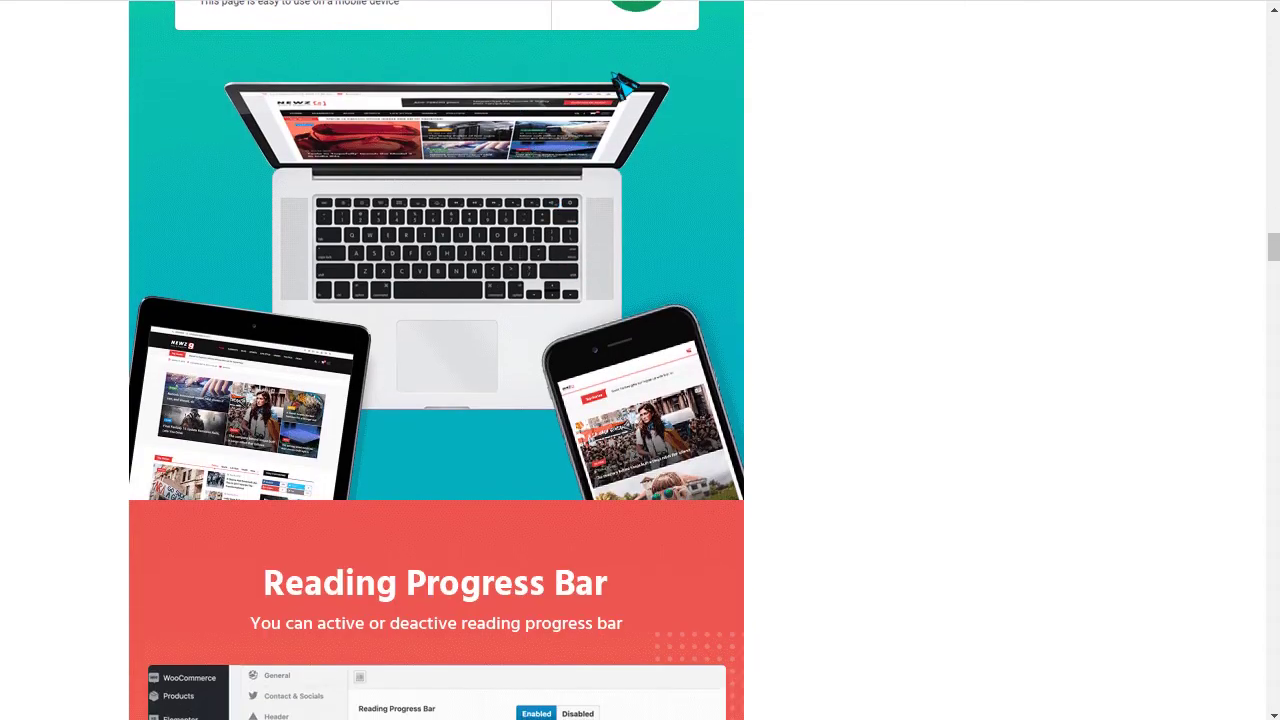
{"action": "scroll", "coordinate": [610, 320], "scroll_direction": "down", "scroll_amount": 3}
{"action": "scroll", "coordinate": [606, 342], "scroll_direction": "down", "scroll_amount": 2}
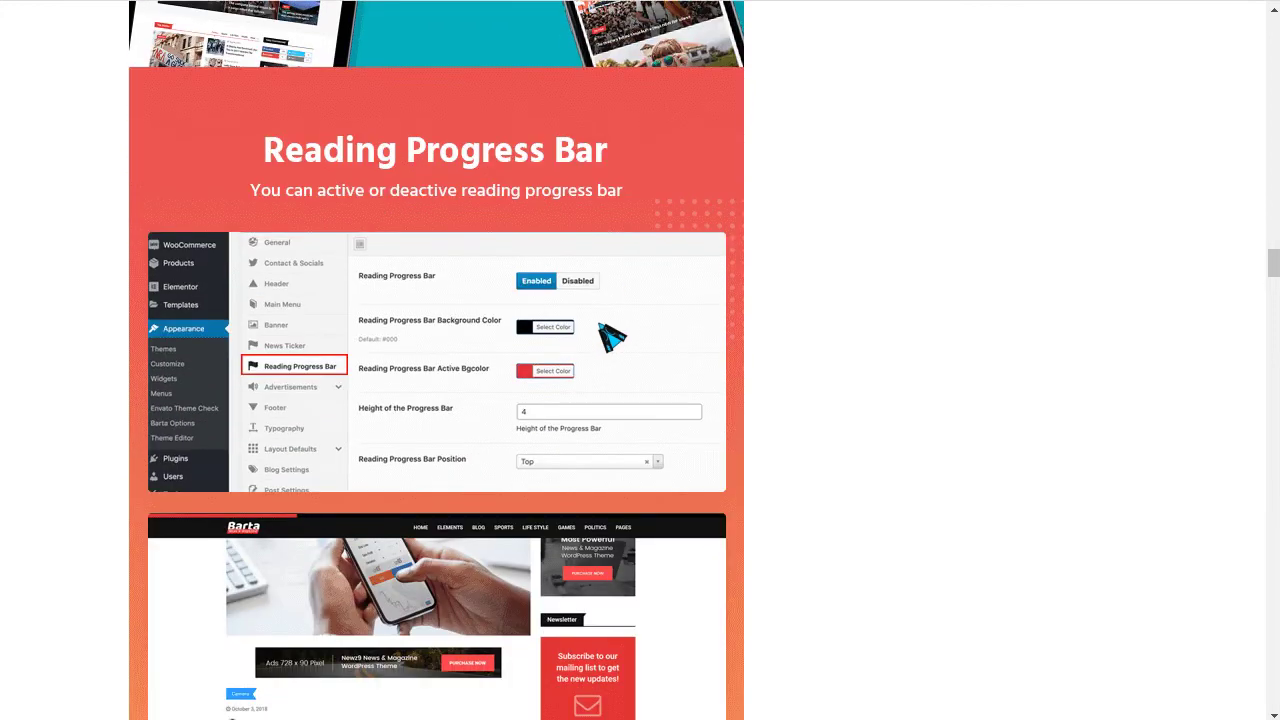
{"action": "scroll", "coordinate": [600, 314], "scroll_direction": "down", "scroll_amount": 2}
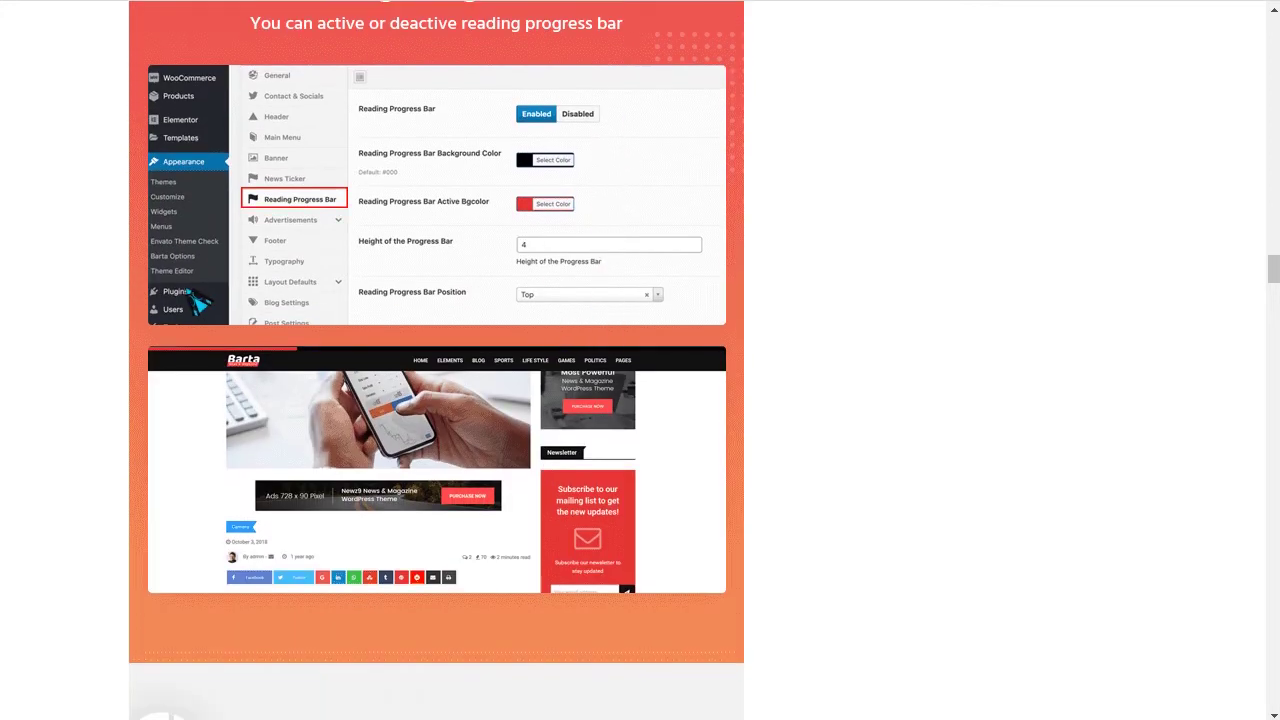
Step: Review the theme page's sections on single post styles, SEO schema, advertisement management, WooCommerce and header styles
{"action": "scroll", "coordinate": [305, 205], "scroll_direction": "down", "scroll_amount": 7}
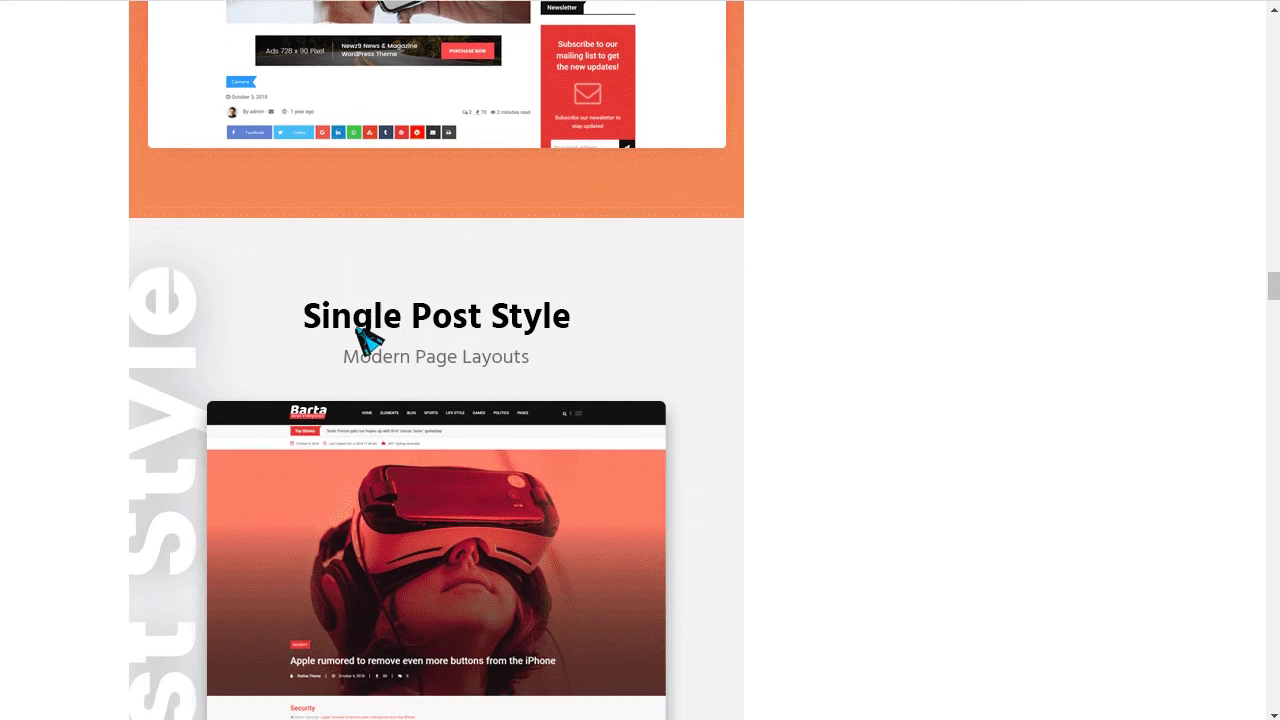
{"action": "scroll", "coordinate": [477, 194], "scroll_direction": "down", "scroll_amount": 5}
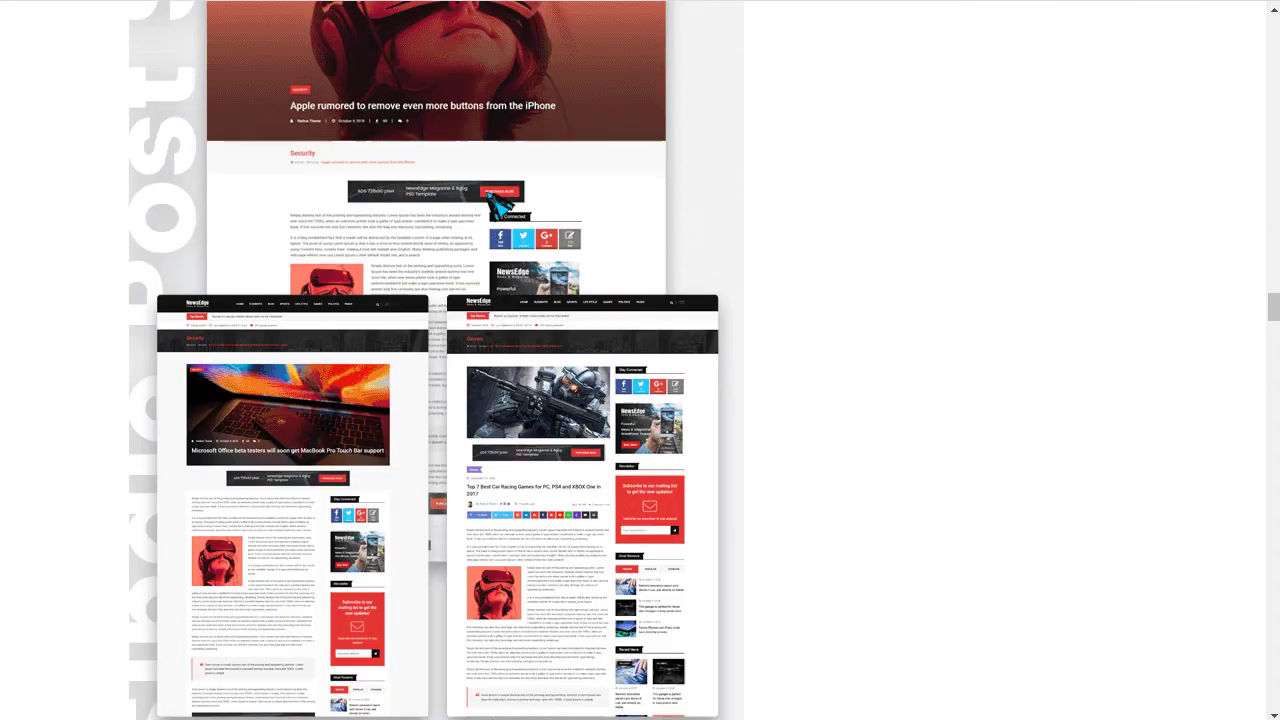
{"action": "scroll", "coordinate": [497, 207], "scroll_direction": "down", "scroll_amount": 2}
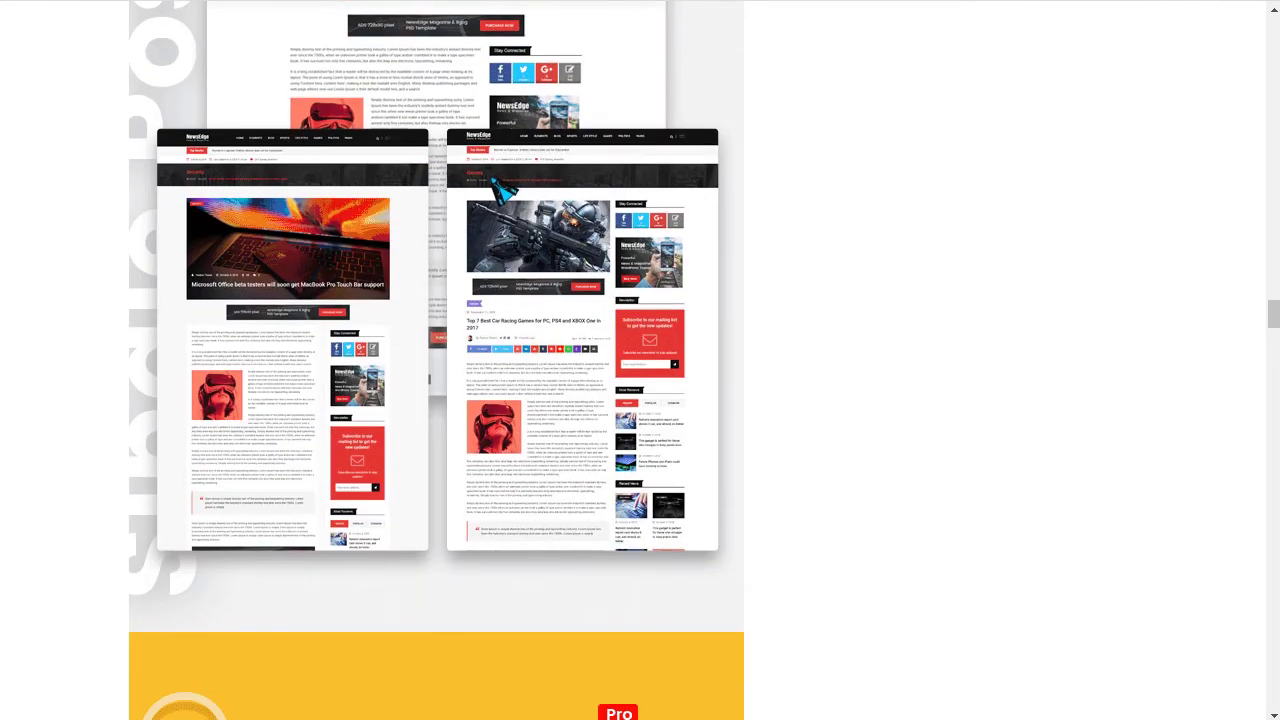
{"action": "scroll", "coordinate": [447, 155], "scroll_direction": "down", "scroll_amount": 7}
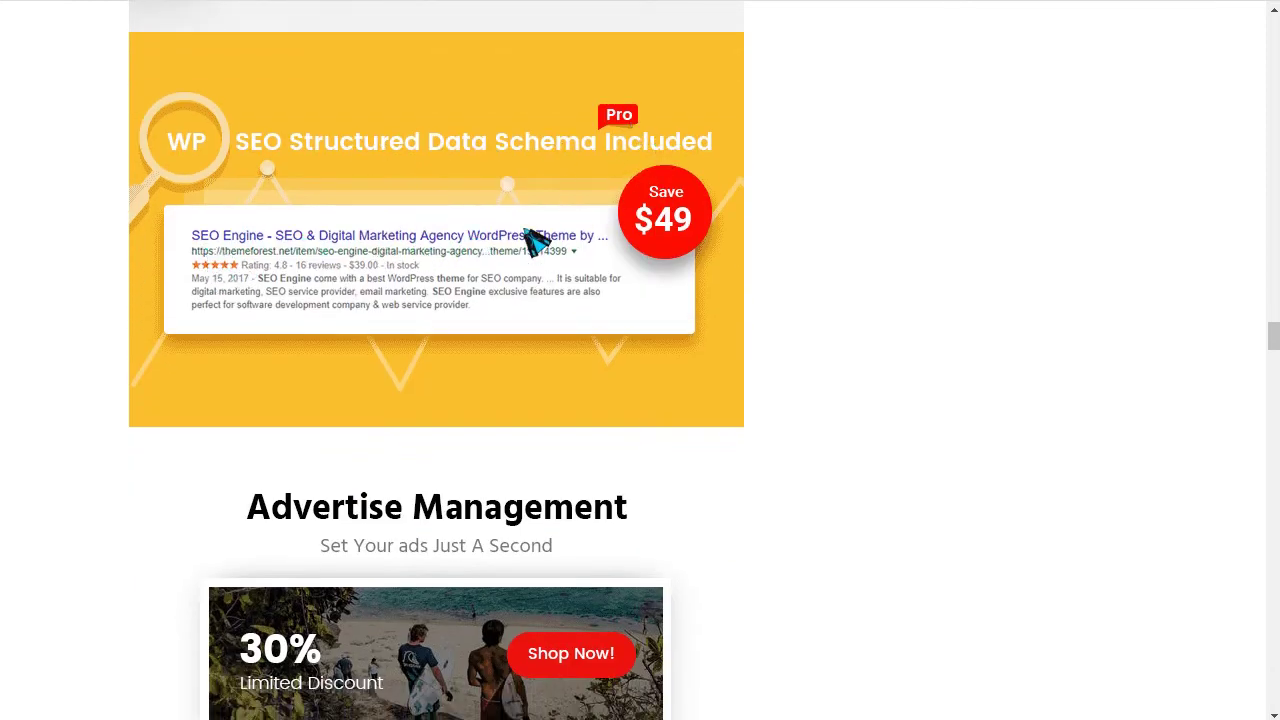
{"action": "scroll", "coordinate": [272, 316], "scroll_direction": "down", "scroll_amount": 2}
{"action": "scroll", "coordinate": [330, 330], "scroll_direction": "down", "scroll_amount": 3}
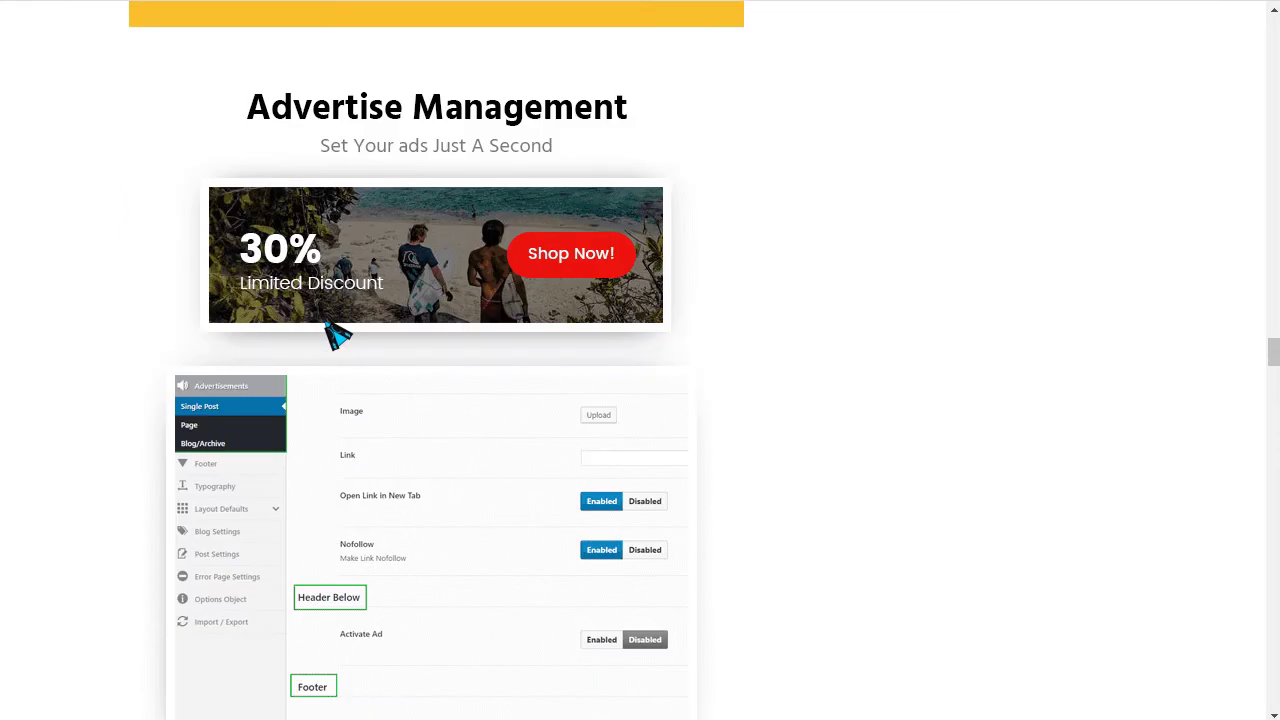
{"action": "scroll", "coordinate": [562, 105], "scroll_direction": "down", "scroll_amount": 2}
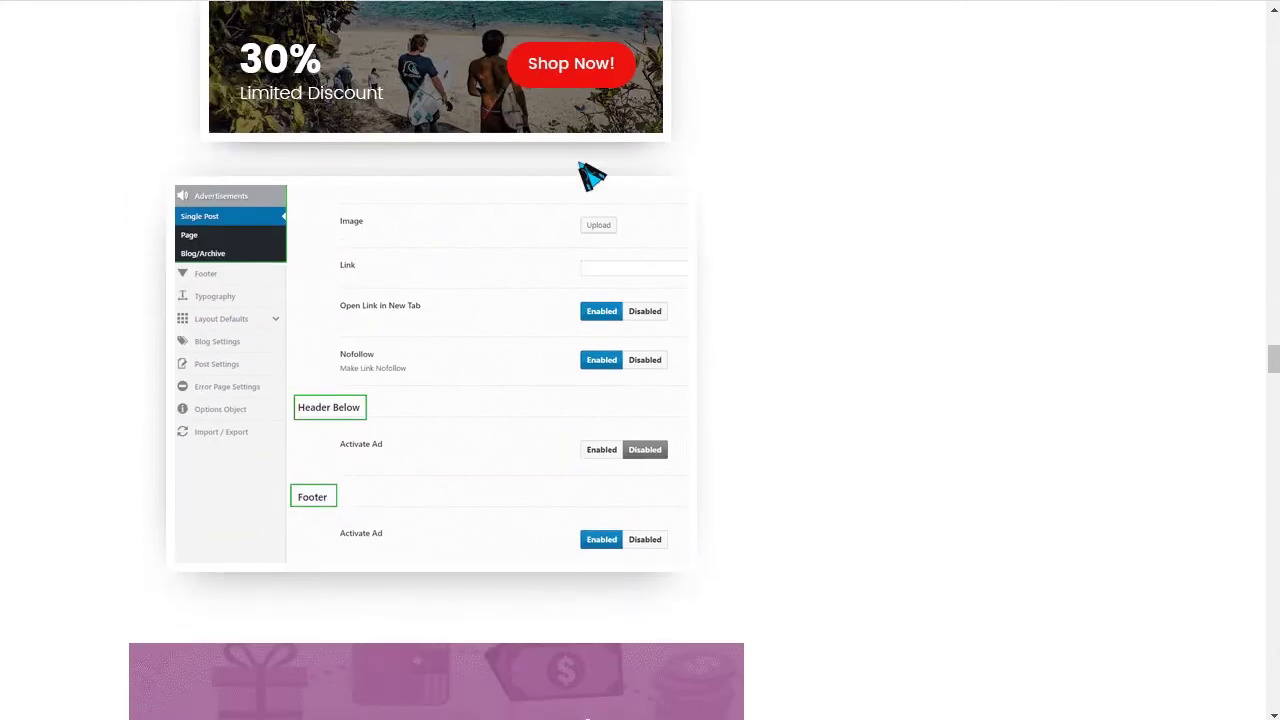
{"action": "scroll", "coordinate": [330, 210], "scroll_direction": "up", "scroll_amount": 2}
{"action": "scroll", "coordinate": [300, 200], "scroll_direction": "down", "scroll_amount": 1}
{"action": "scroll", "coordinate": [350, 195], "scroll_direction": "down", "scroll_amount": 8}
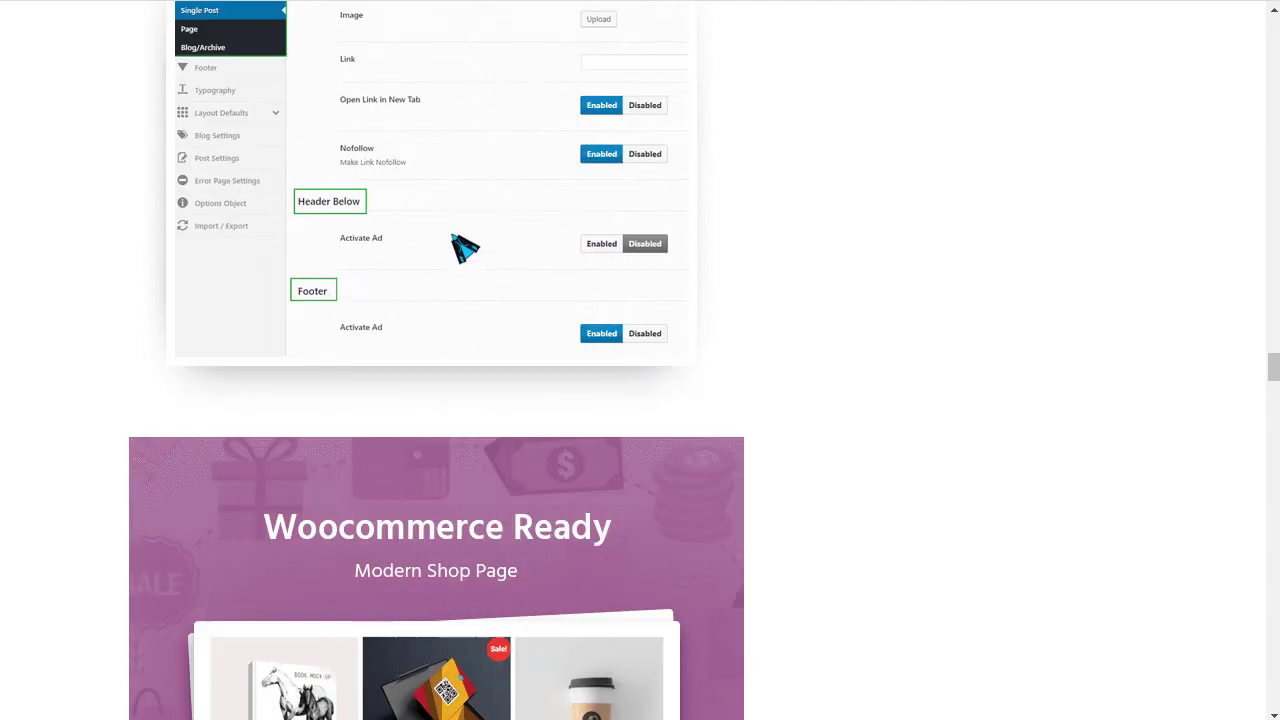
{"action": "scroll", "coordinate": [487, 281], "scroll_direction": "down", "scroll_amount": 6}
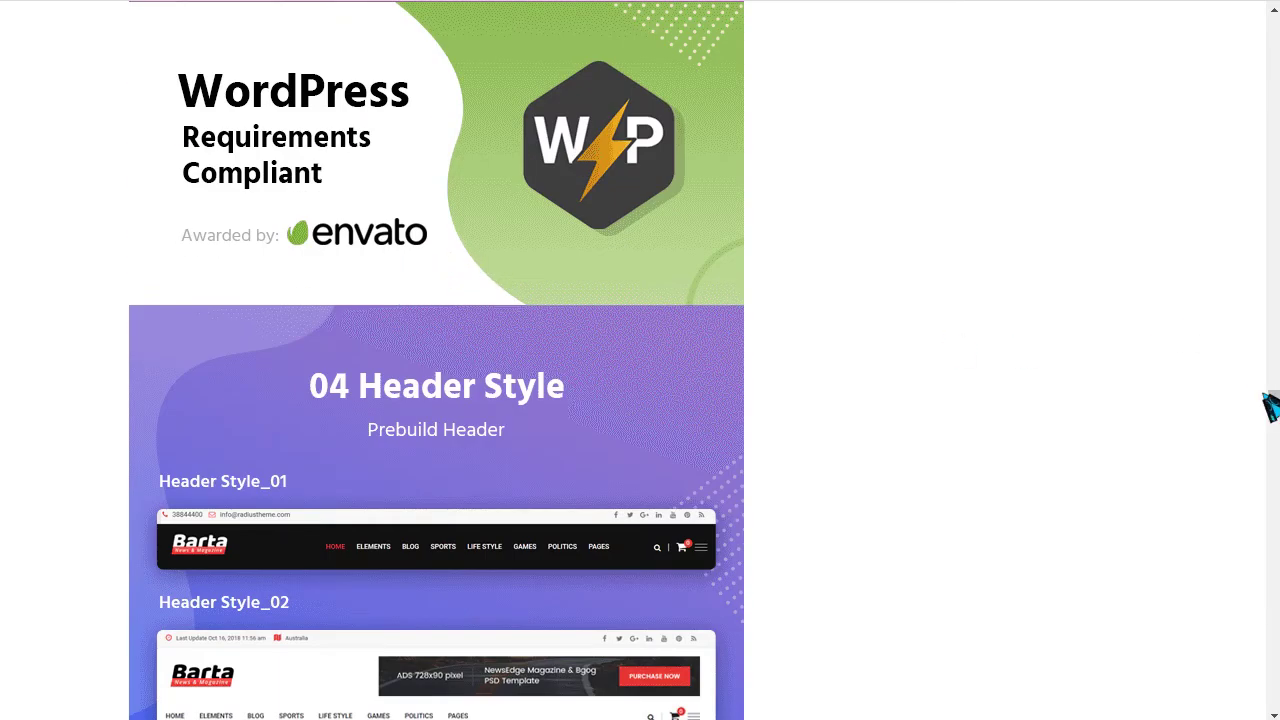
{"action": "left_click_drag", "start_coordinate": [1272, 405], "coordinate": [1263, 30]}
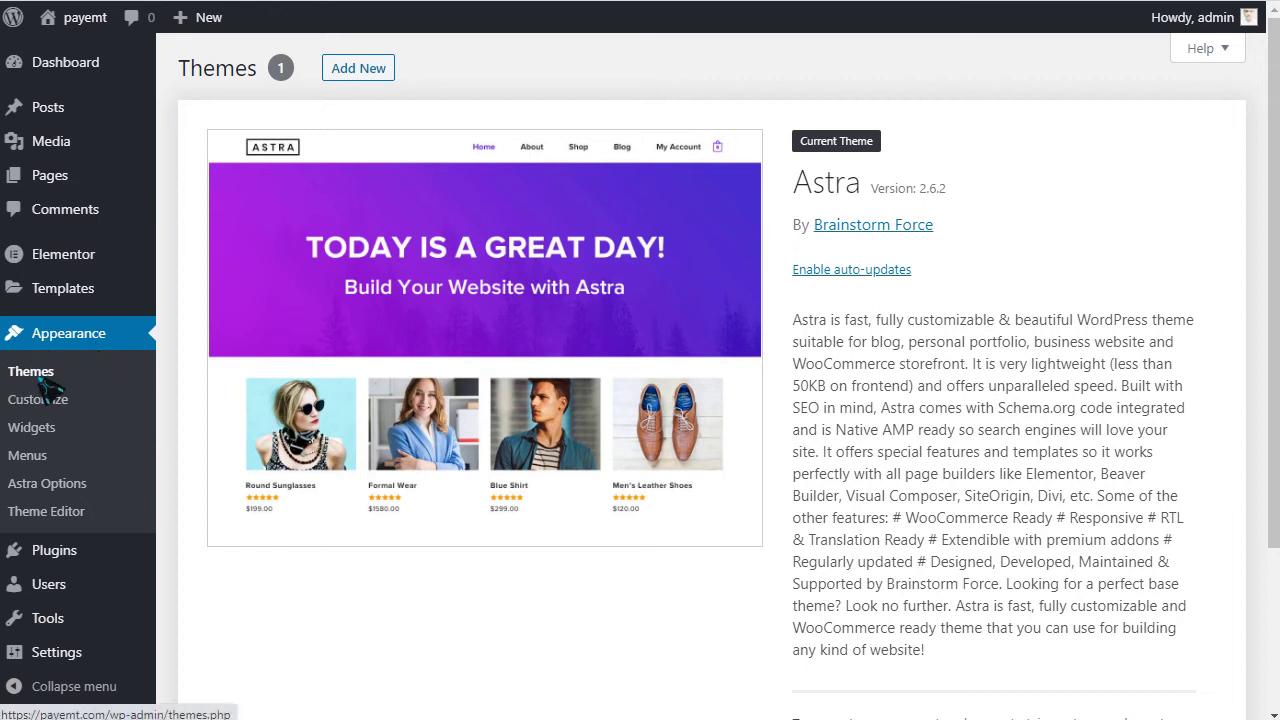
Step: Add a new WordPress theme by uploading barta.zip from the Desktop and installing it
{"action": "left_click_drag", "start_coordinate": [178, 76], "coordinate": [247, 72]}
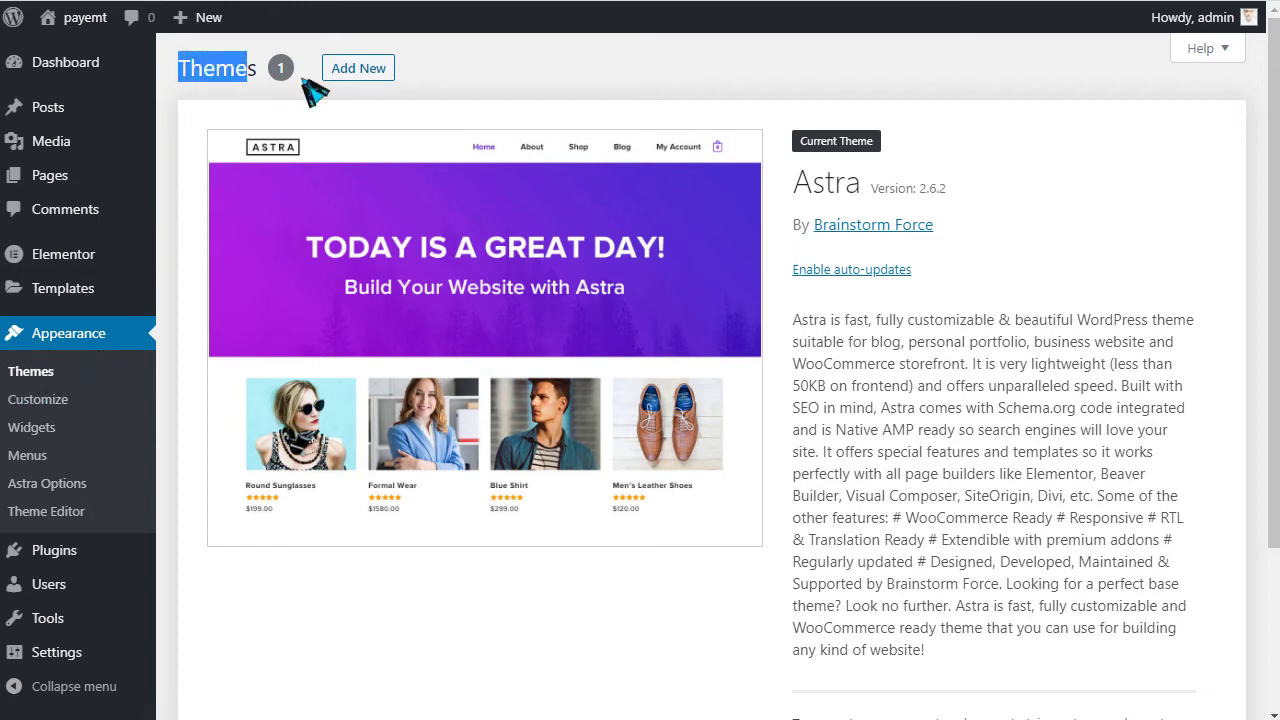
{"action": "left_click", "coordinate": [355, 80]}
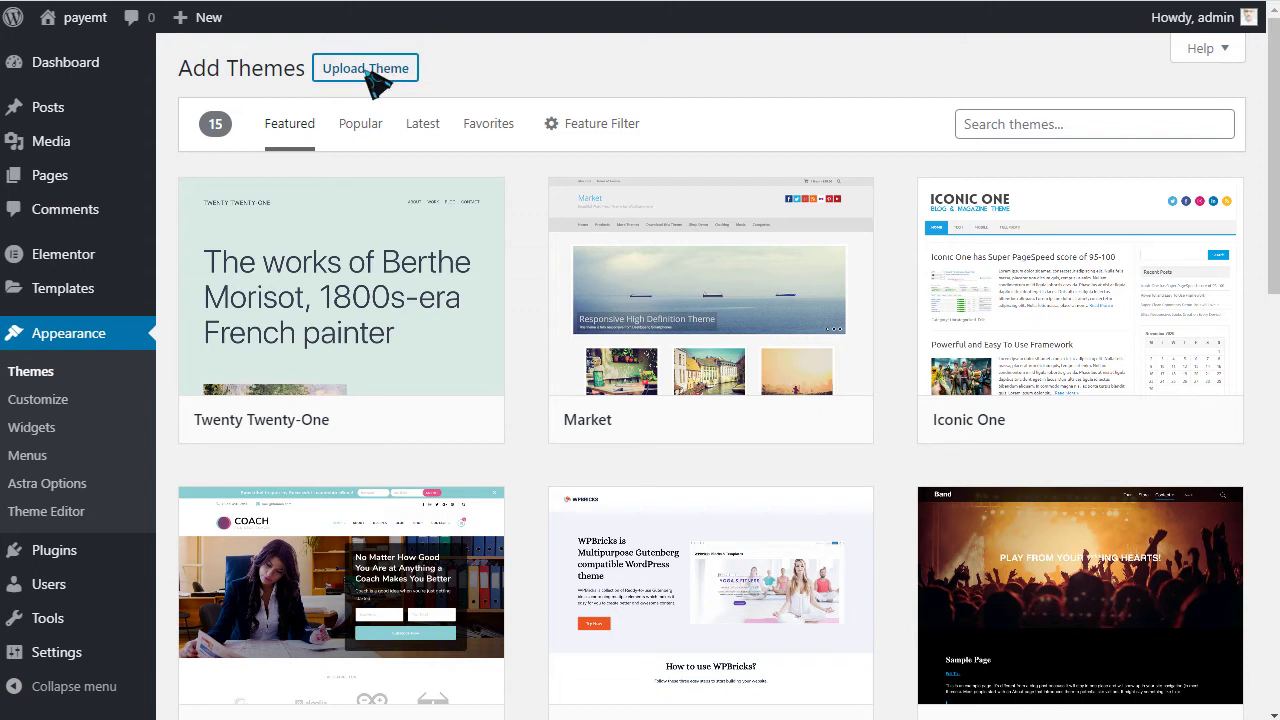
{"action": "left_click", "coordinate": [370, 72]}
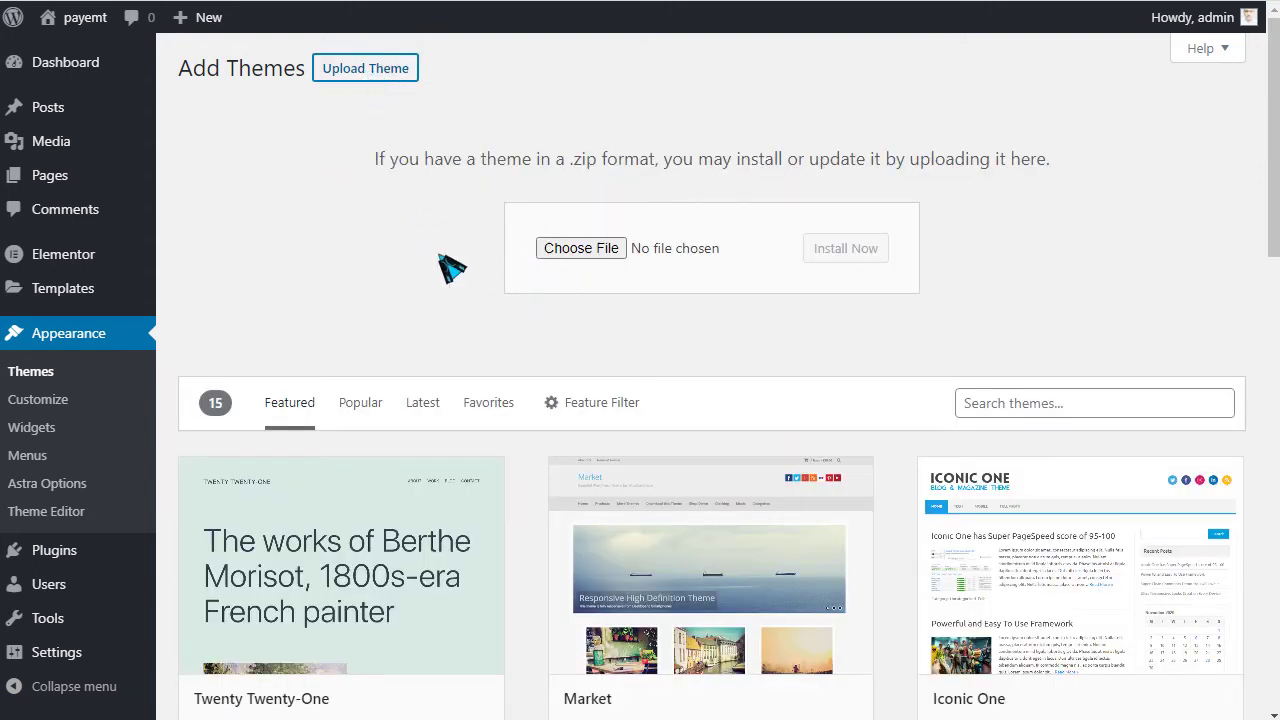
{"action": "left_click", "coordinate": [558, 248]}
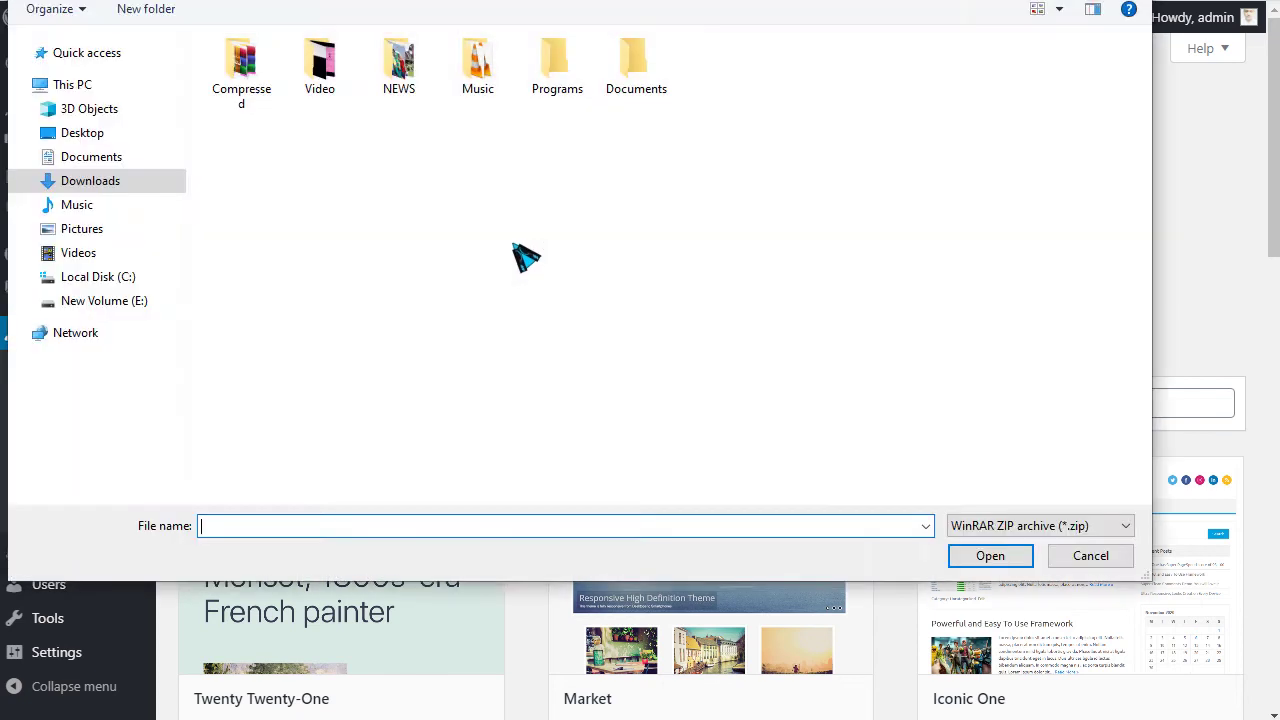
{"action": "left_click", "coordinate": [84, 133]}
{"action": "left_click", "coordinate": [378, 118]}
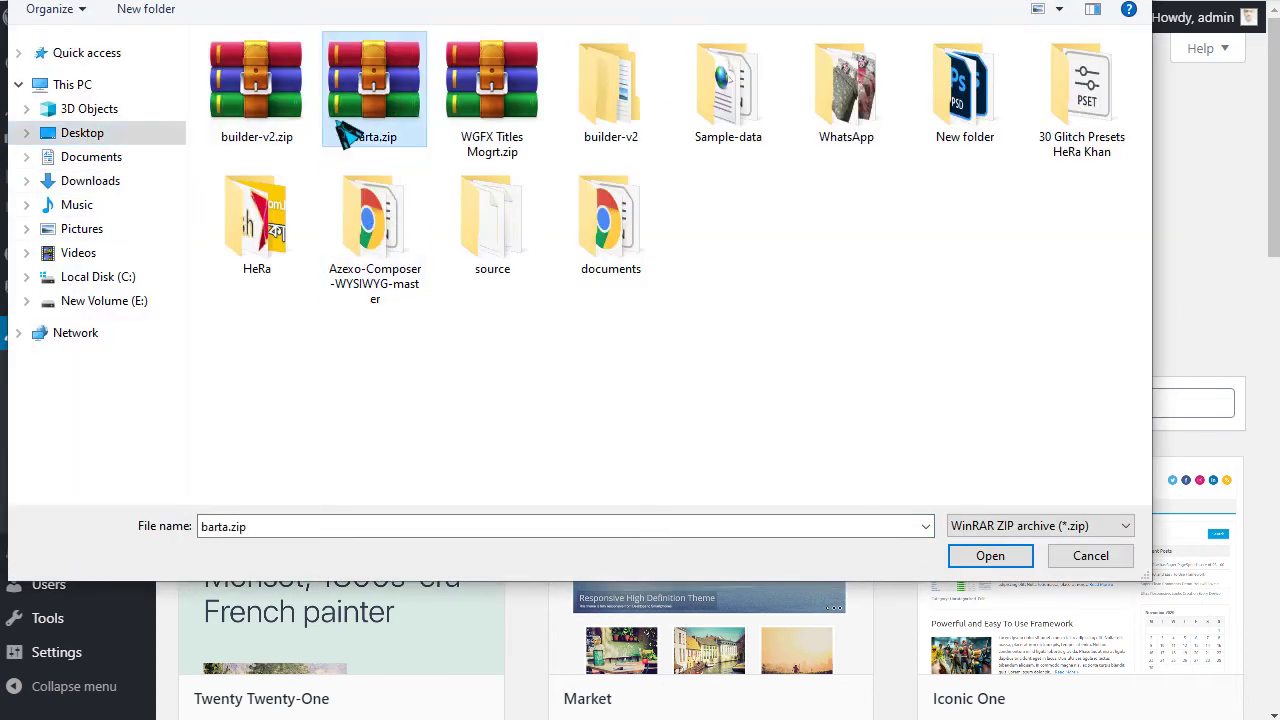
{"action": "left_click", "coordinate": [990, 556]}
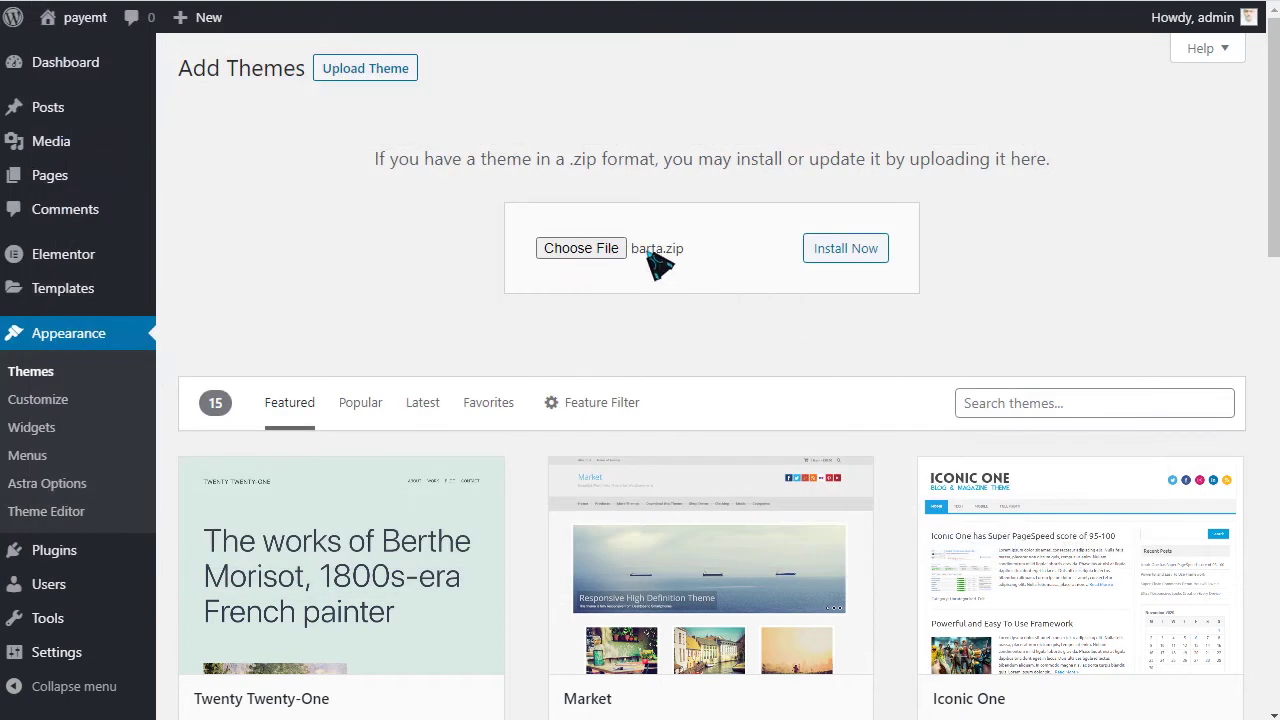
{"action": "left_click", "coordinate": [845, 255]}
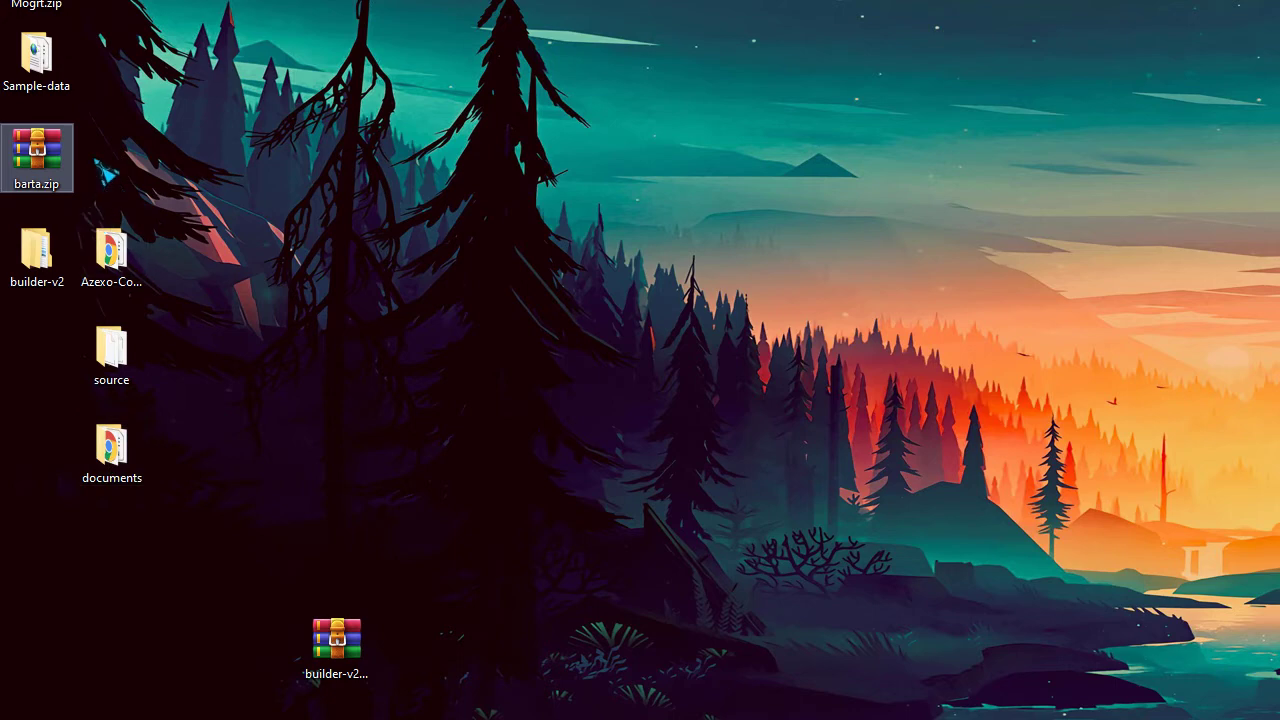
Step: Look over the files in the desktop's Sample-data folder, and close the folder
{"action": "double_click", "coordinate": [36, 58]}
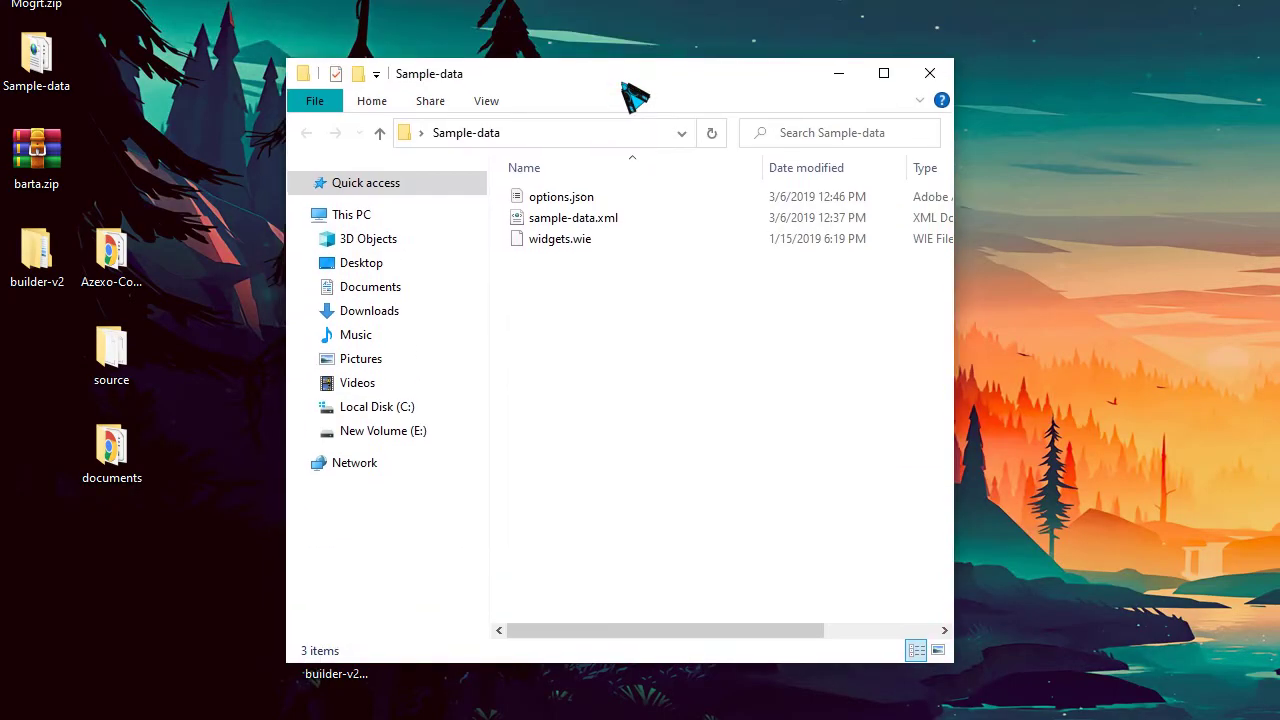
{"action": "left_click_drag", "start_coordinate": [610, 285], "coordinate": [465, 112]}
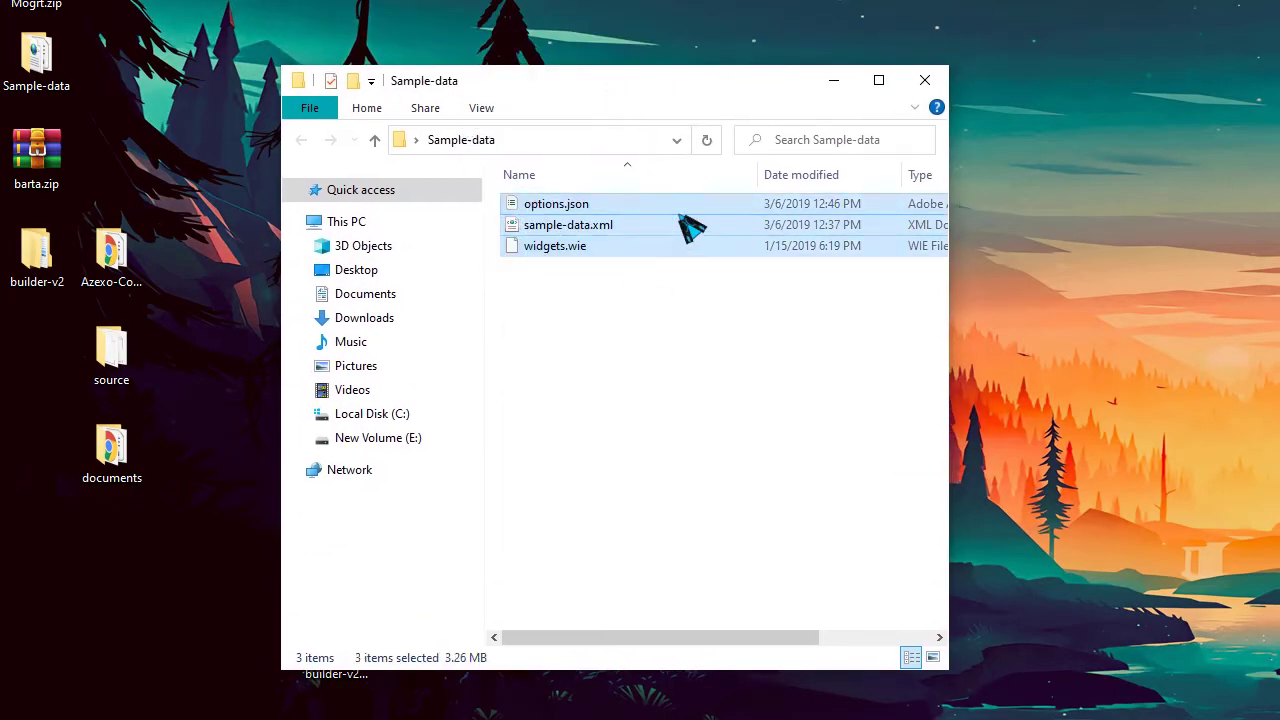
{"action": "left_click", "coordinate": [925, 80]}
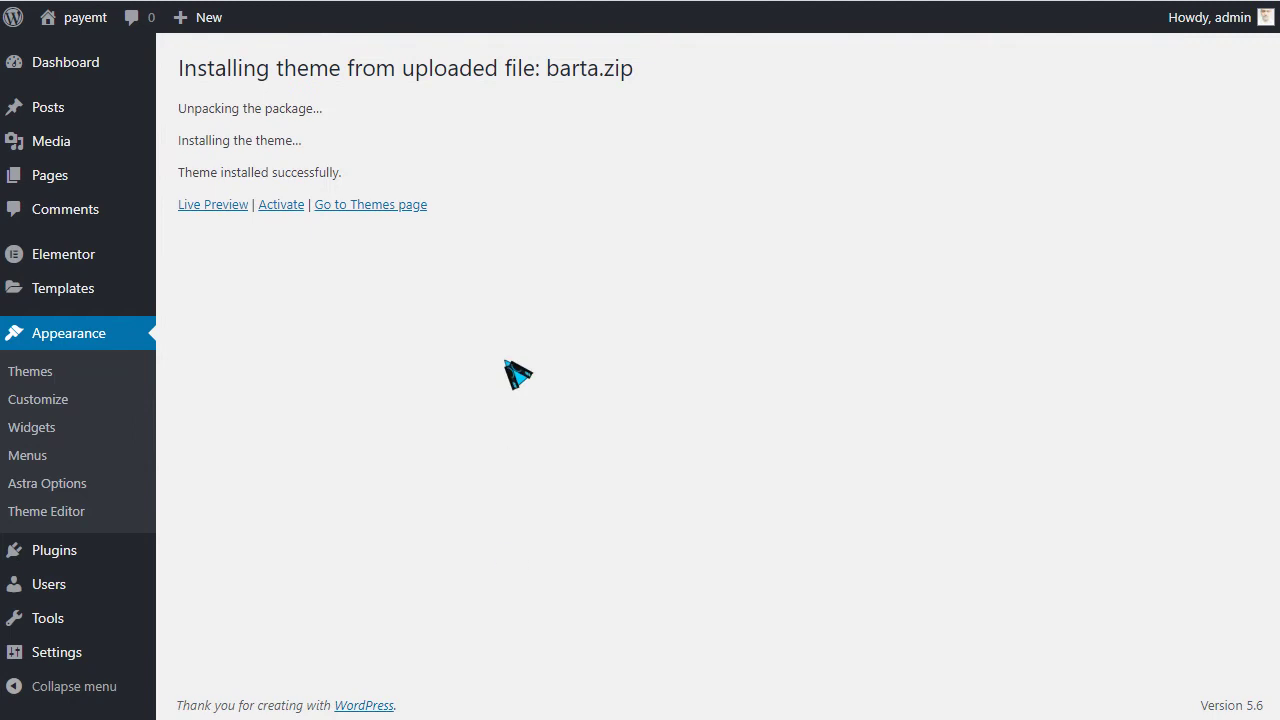
Step: Activate the theme installed from barta.zip on the WordPress site
{"action": "left_click_drag", "start_coordinate": [187, 85], "coordinate": [694, 149]}
{"action": "left_click", "coordinate": [686, 163]}
{"action": "double_click", "coordinate": [562, 80]}
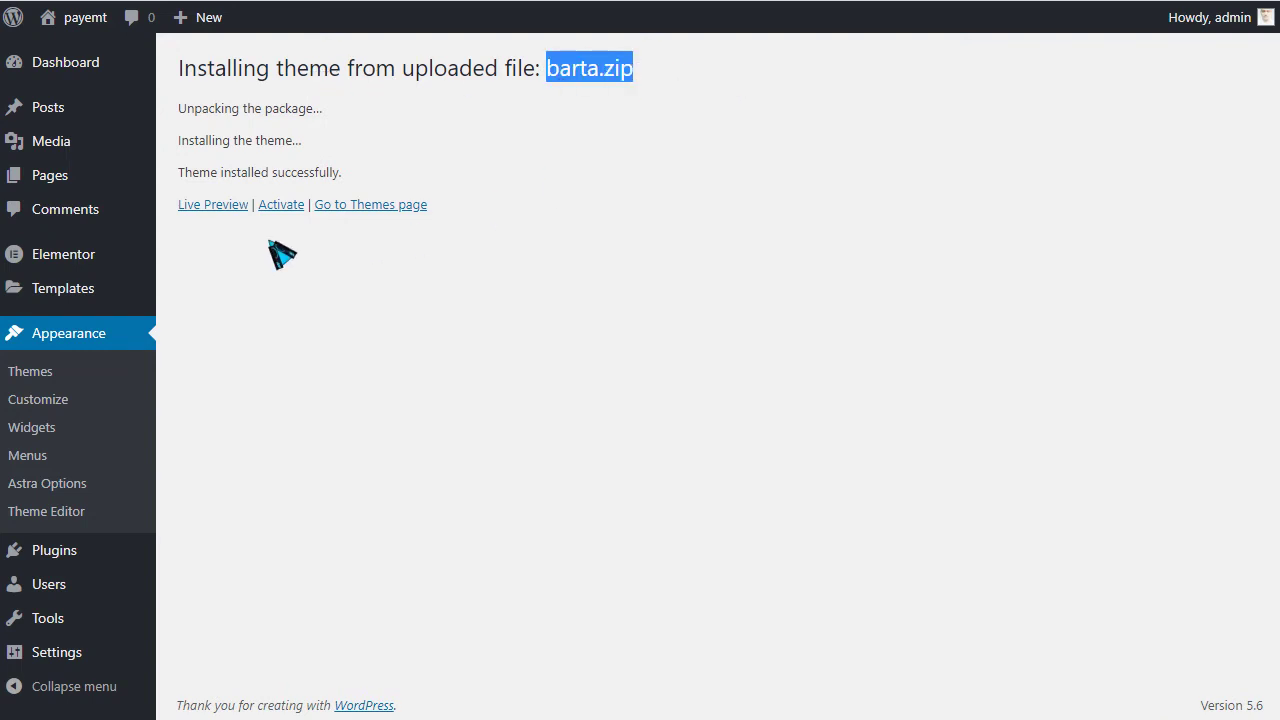
{"action": "left_click", "coordinate": [280, 205]}
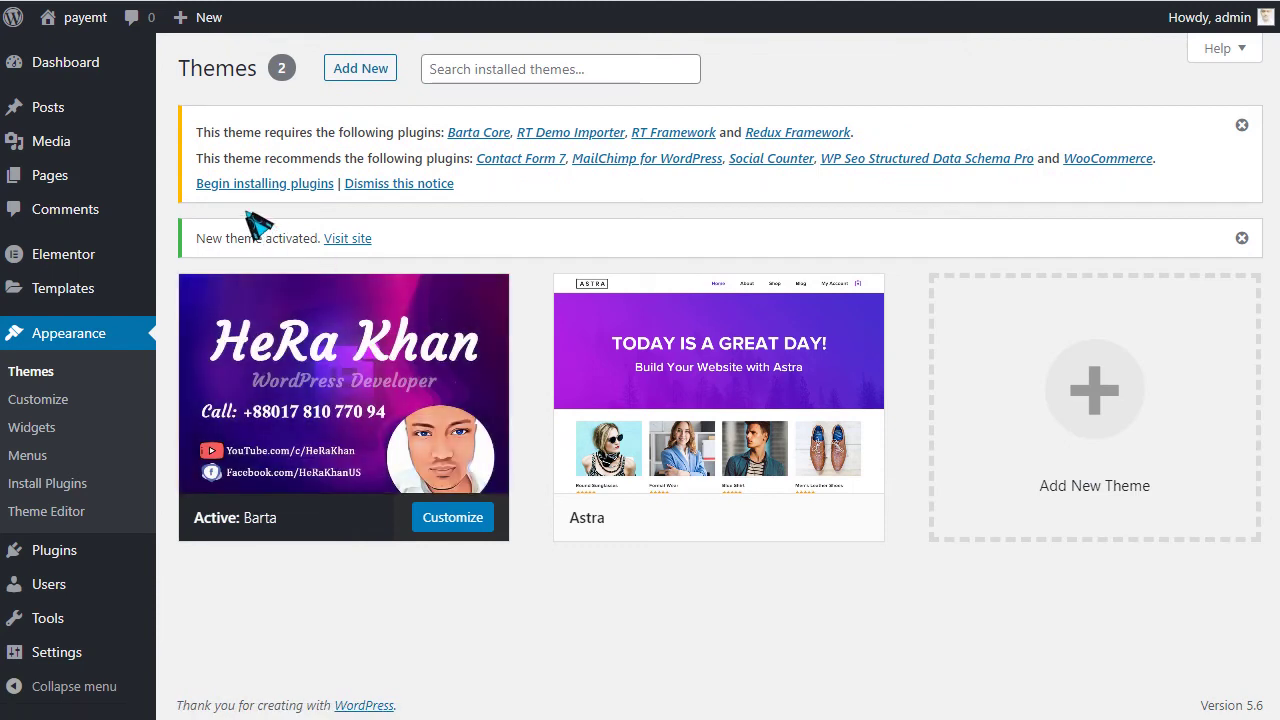
Step: Install all of the theme's required and recommended plugins in bulk, from Barta Core to WooCommerce
{"action": "left_click_drag", "start_coordinate": [197, 186], "coordinate": [362, 142]}
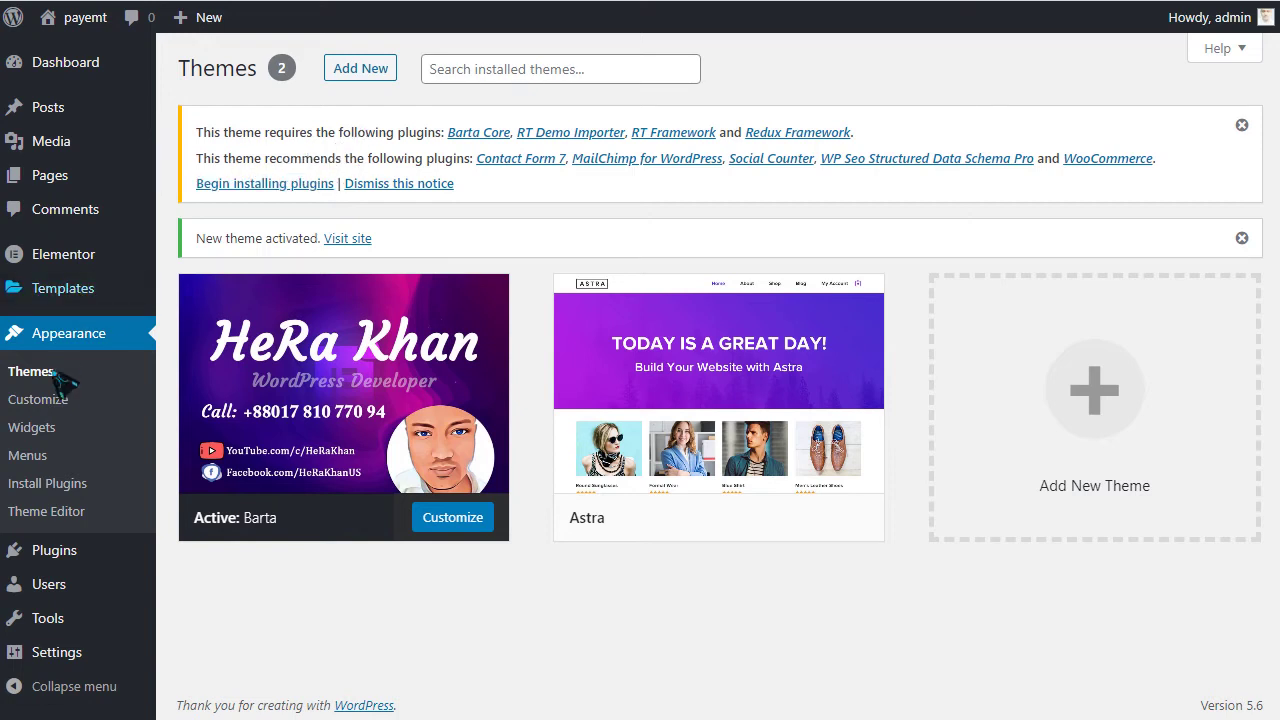
{"action": "left_click", "coordinate": [60, 484]}
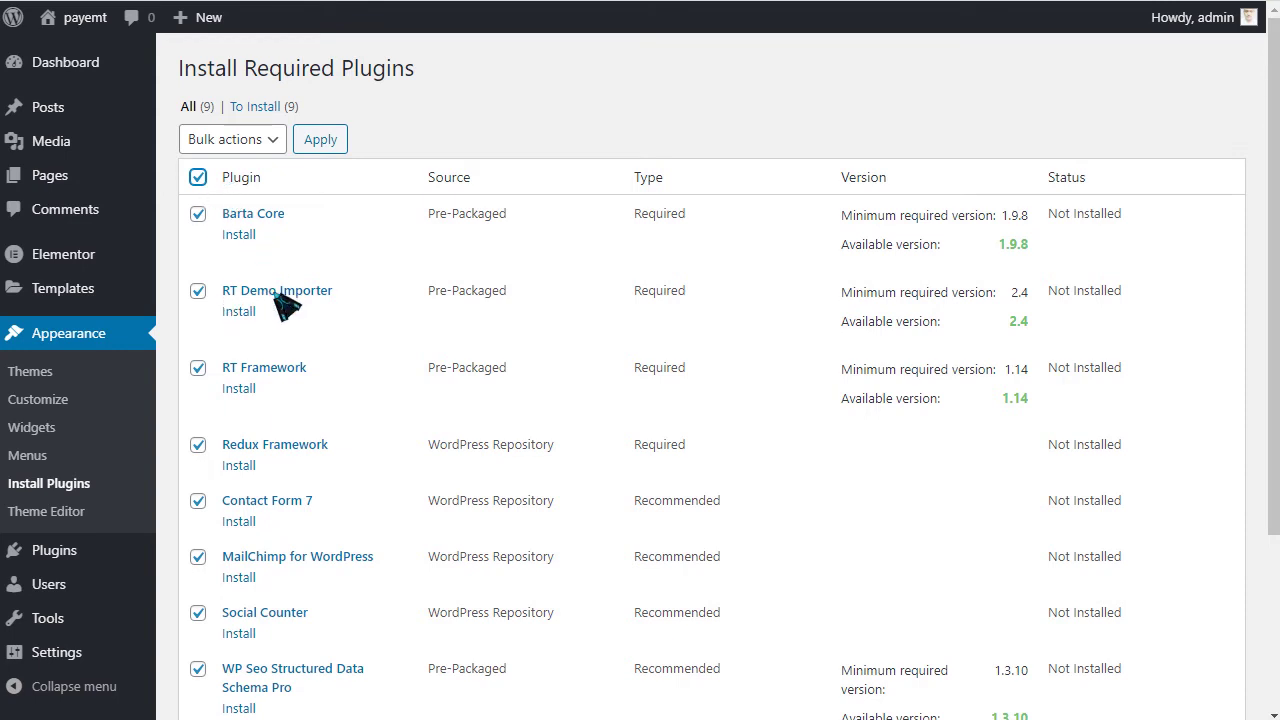
{"action": "scroll", "coordinate": [340, 293], "scroll_direction": "down", "scroll_amount": 1}
{"action": "scroll", "coordinate": [340, 293], "scroll_direction": "down", "scroll_amount": 2}
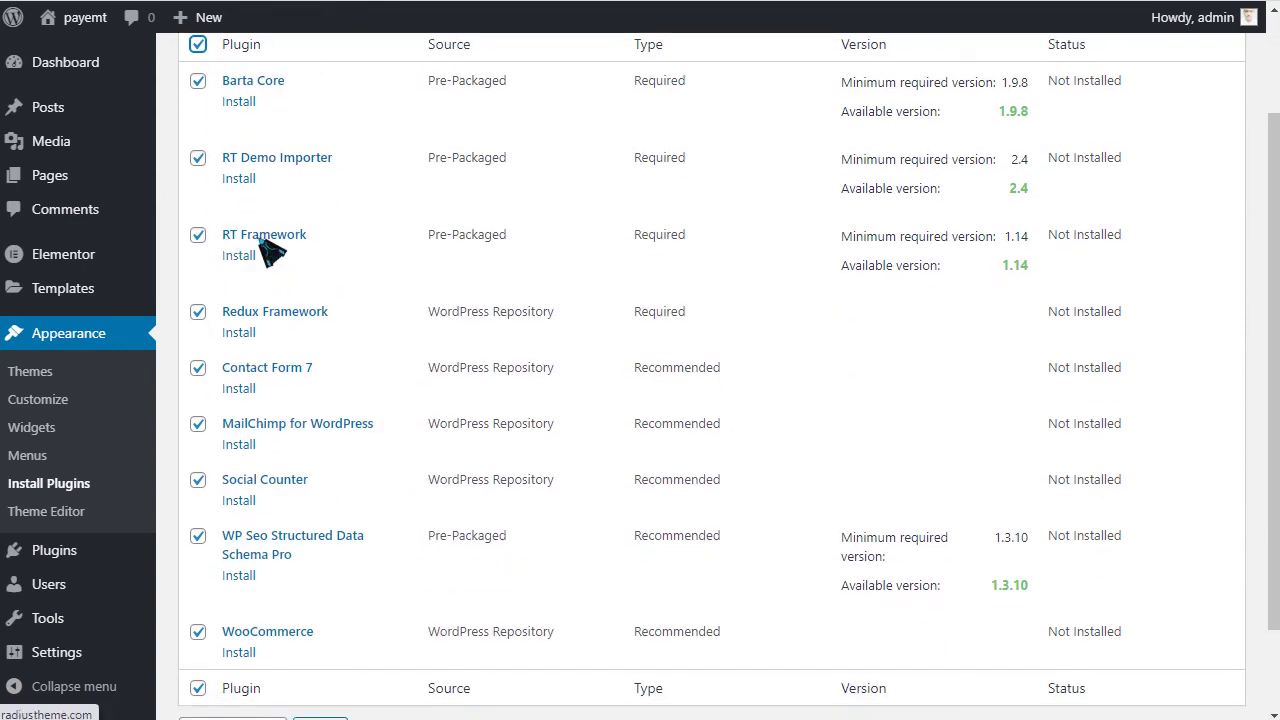
{"action": "scroll", "coordinate": [327, 258], "scroll_direction": "down", "scroll_amount": 1}
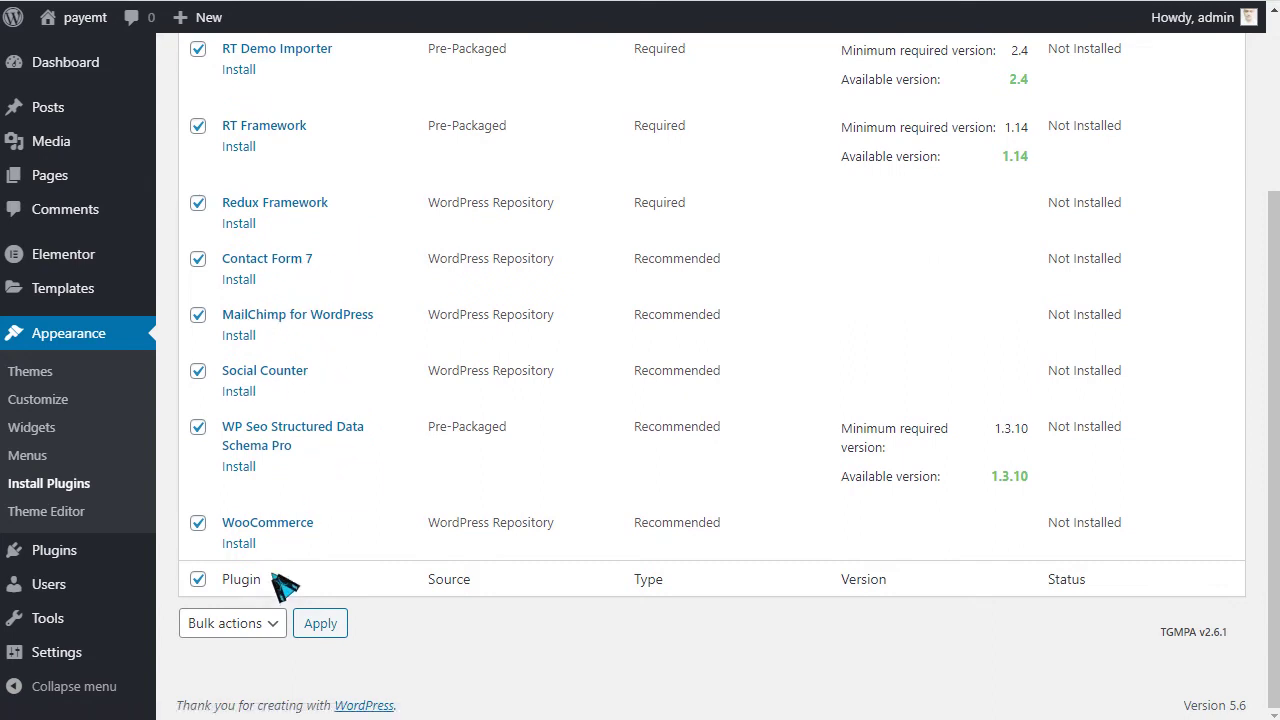
{"action": "scroll", "coordinate": [271, 491], "scroll_direction": "up", "scroll_amount": 2}
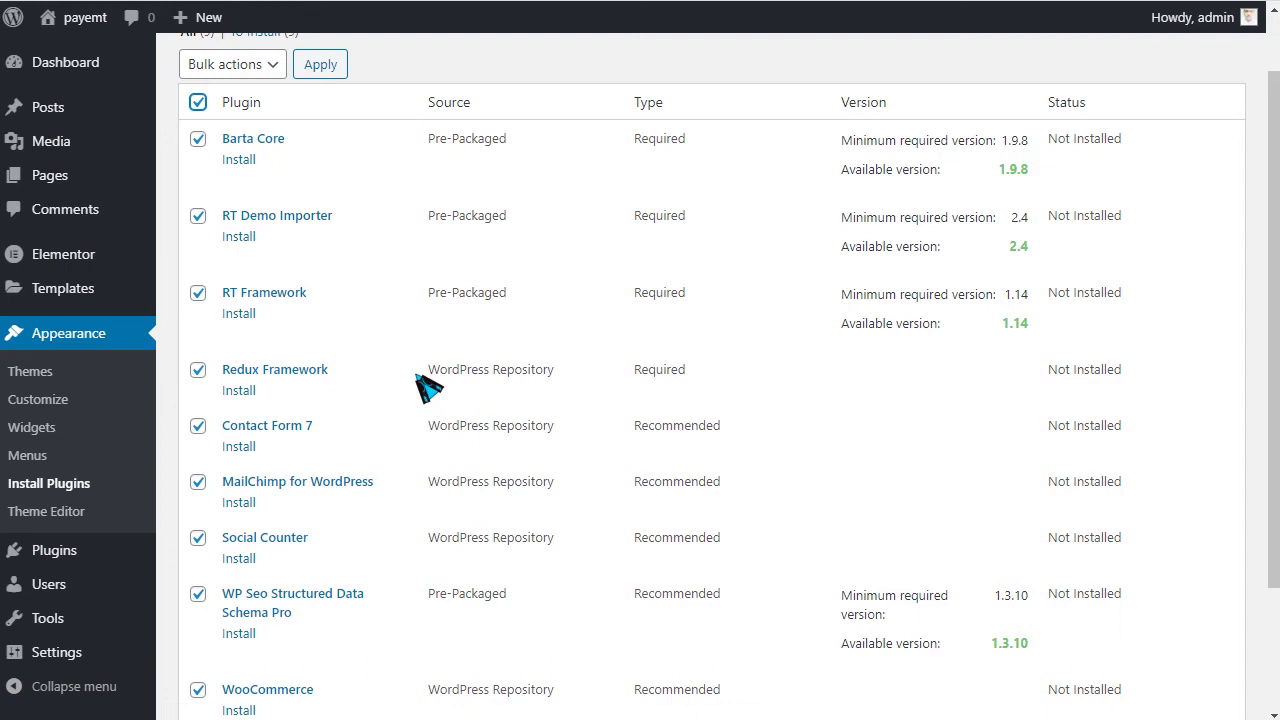
{"action": "left_click", "coordinate": [262, 70]}
{"action": "left_click", "coordinate": [206, 110]}
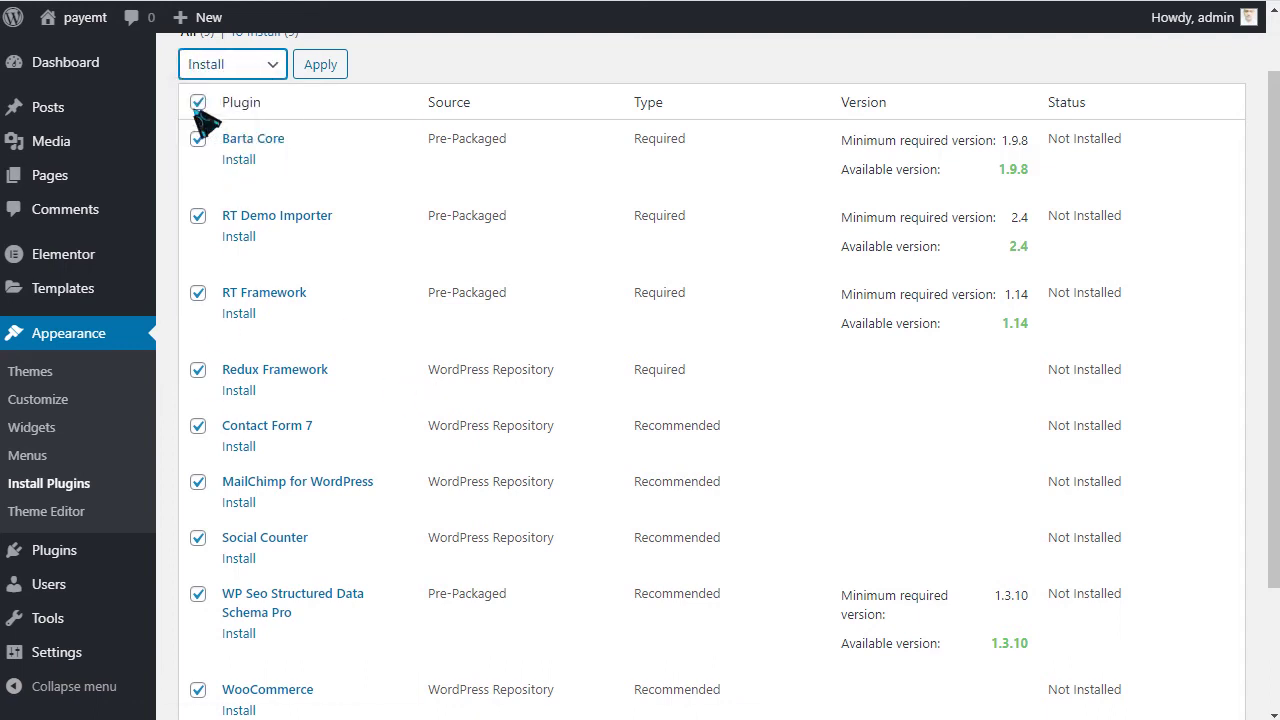
{"action": "left_click", "coordinate": [321, 65]}
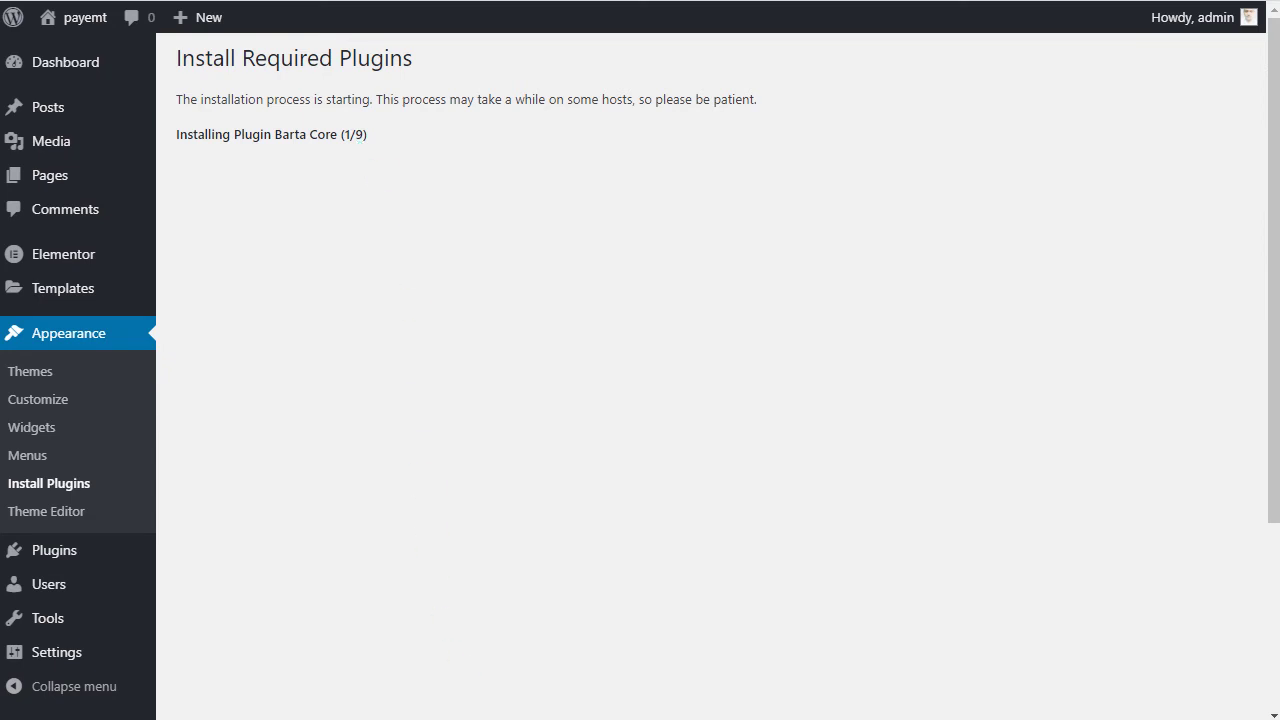
Step: Return to the required plugins installer once the installation finishes, and activate all the listed plugins in bulk
{"action": "scroll", "coordinate": [567, 400], "scroll_direction": "down", "scroll_amount": 2}
{"action": "scroll", "coordinate": [567, 400], "scroll_direction": "down", "scroll_amount": 1}
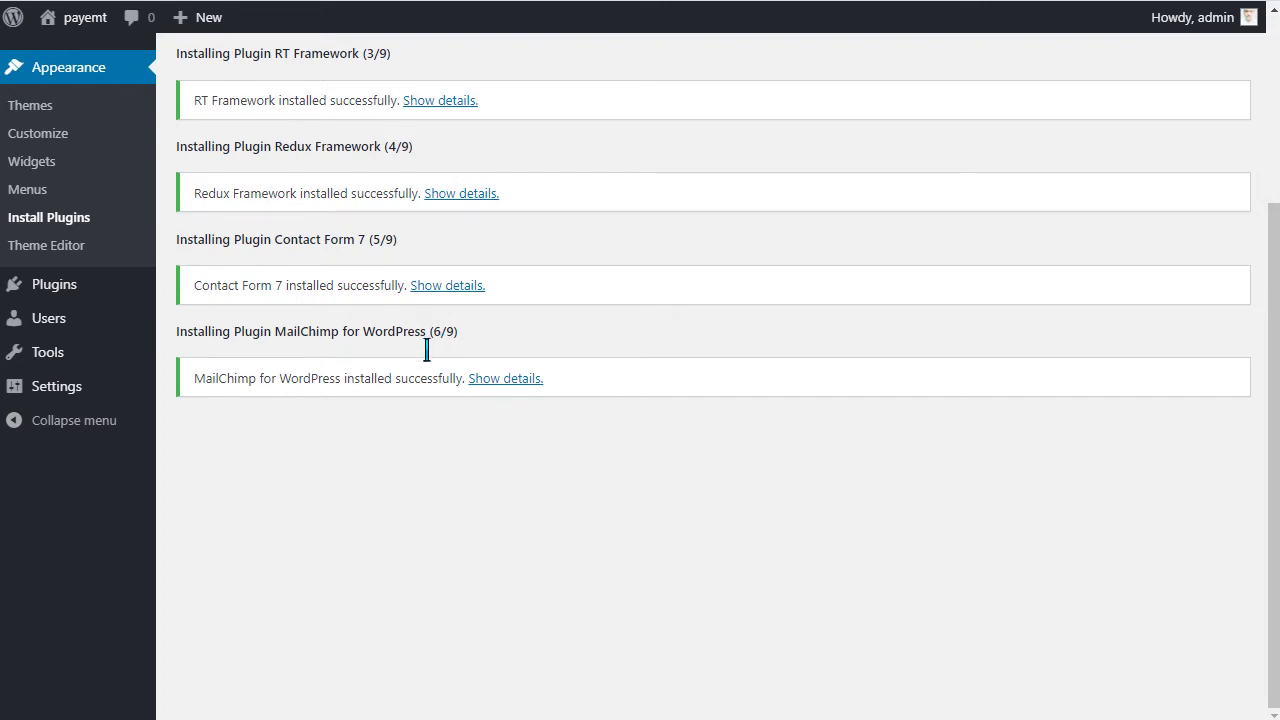
{"action": "scroll", "coordinate": [443, 537], "scroll_direction": "down", "scroll_amount": 1}
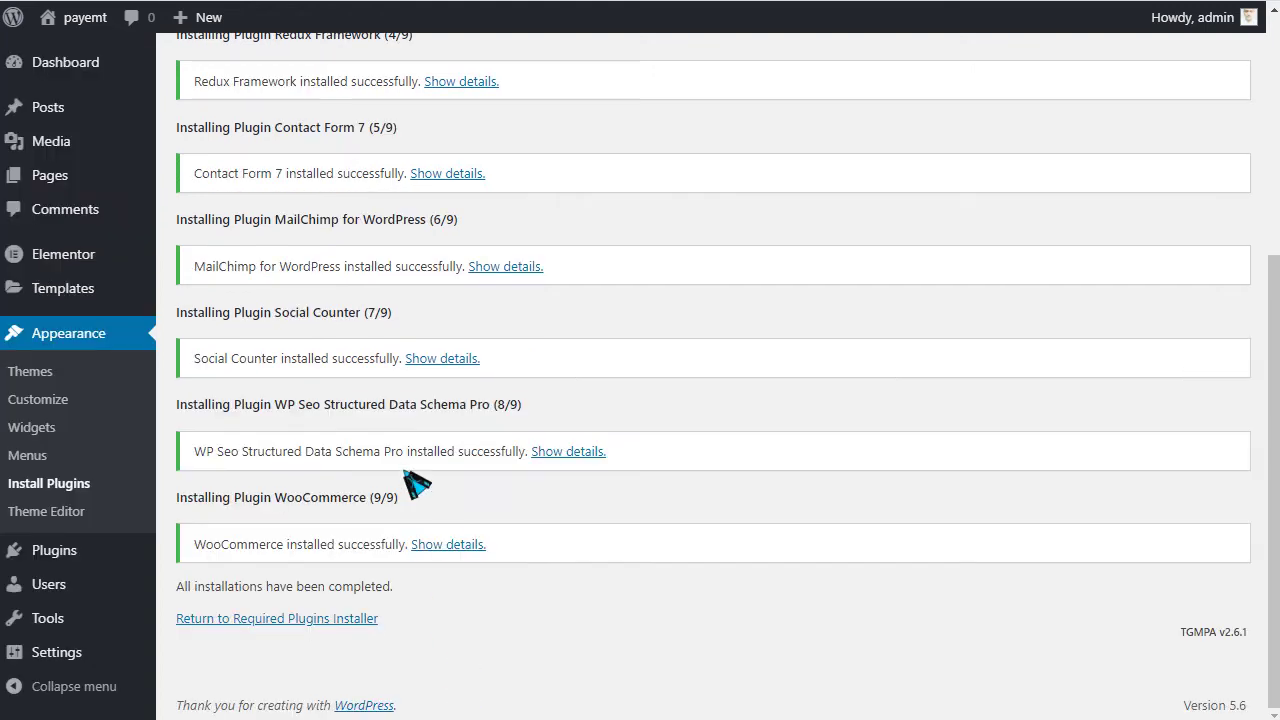
{"action": "scroll", "coordinate": [350, 290], "scroll_direction": "up", "scroll_amount": 2}
{"action": "scroll", "coordinate": [345, 322], "scroll_direction": "down", "scroll_amount": 2}
{"action": "left_click", "coordinate": [228, 618]}
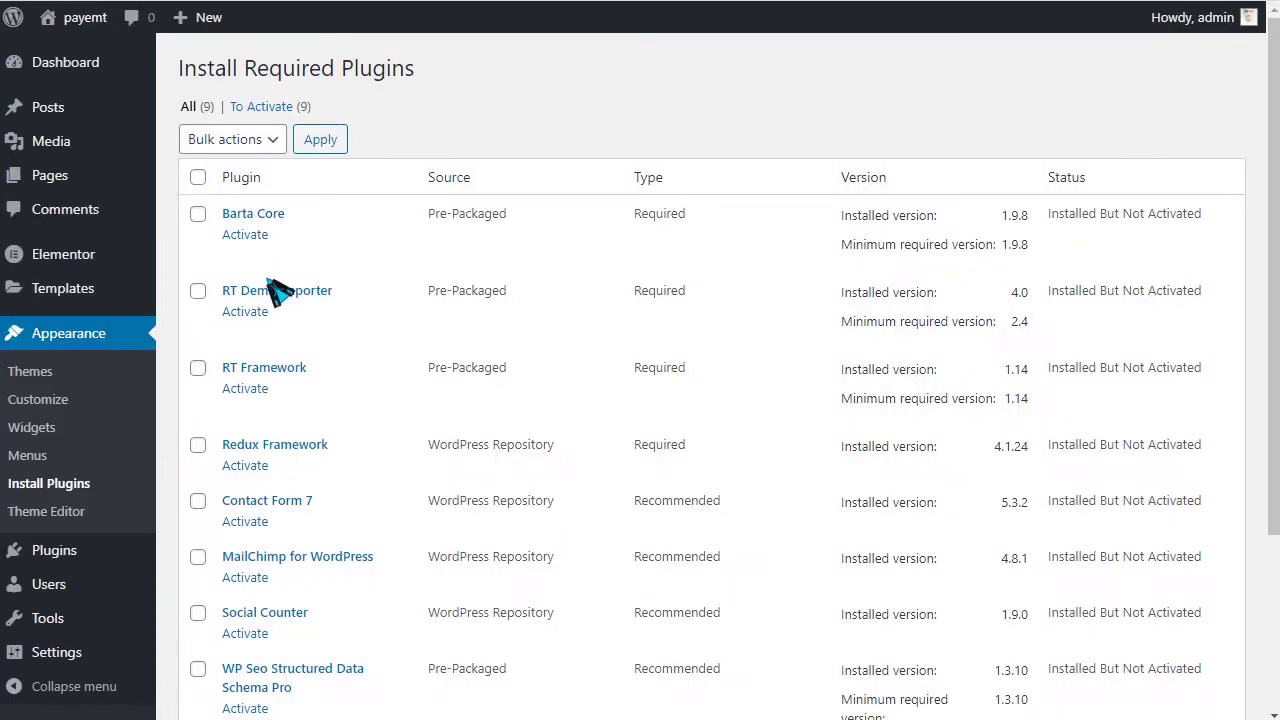
{"action": "left_click", "coordinate": [198, 177]}
{"action": "left_click", "coordinate": [245, 145]}
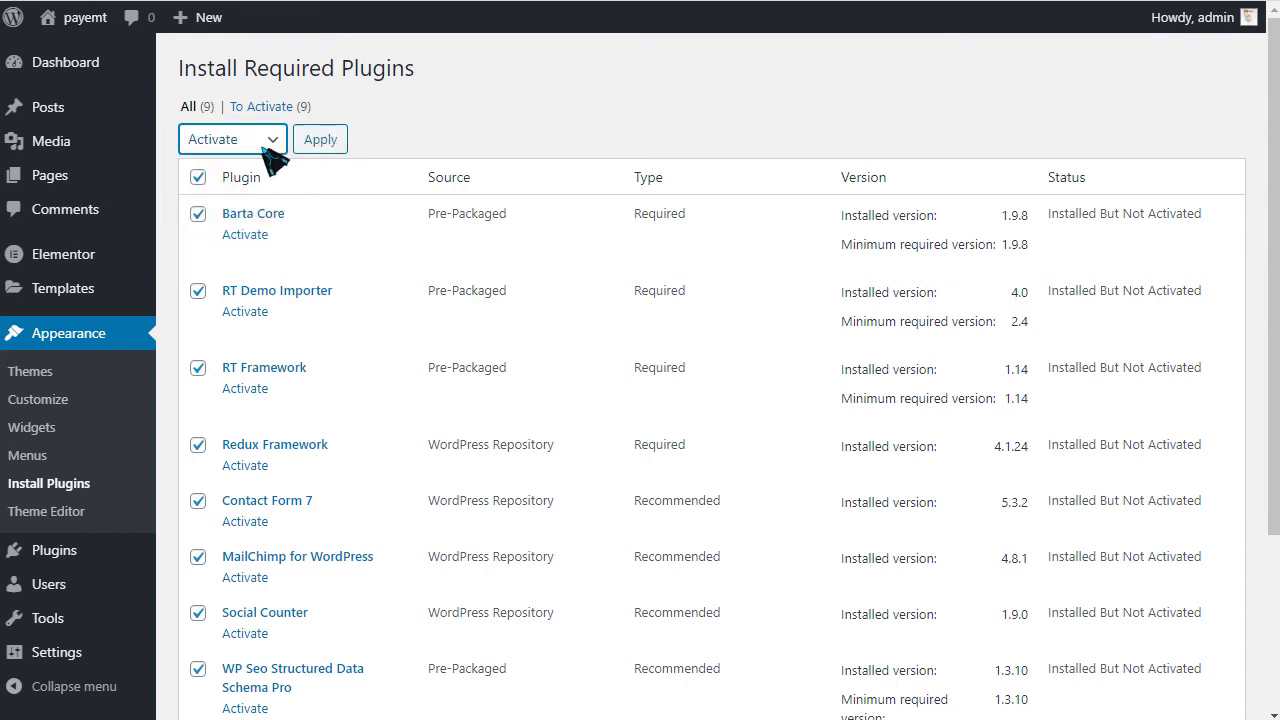
{"action": "left_click", "coordinate": [324, 146]}
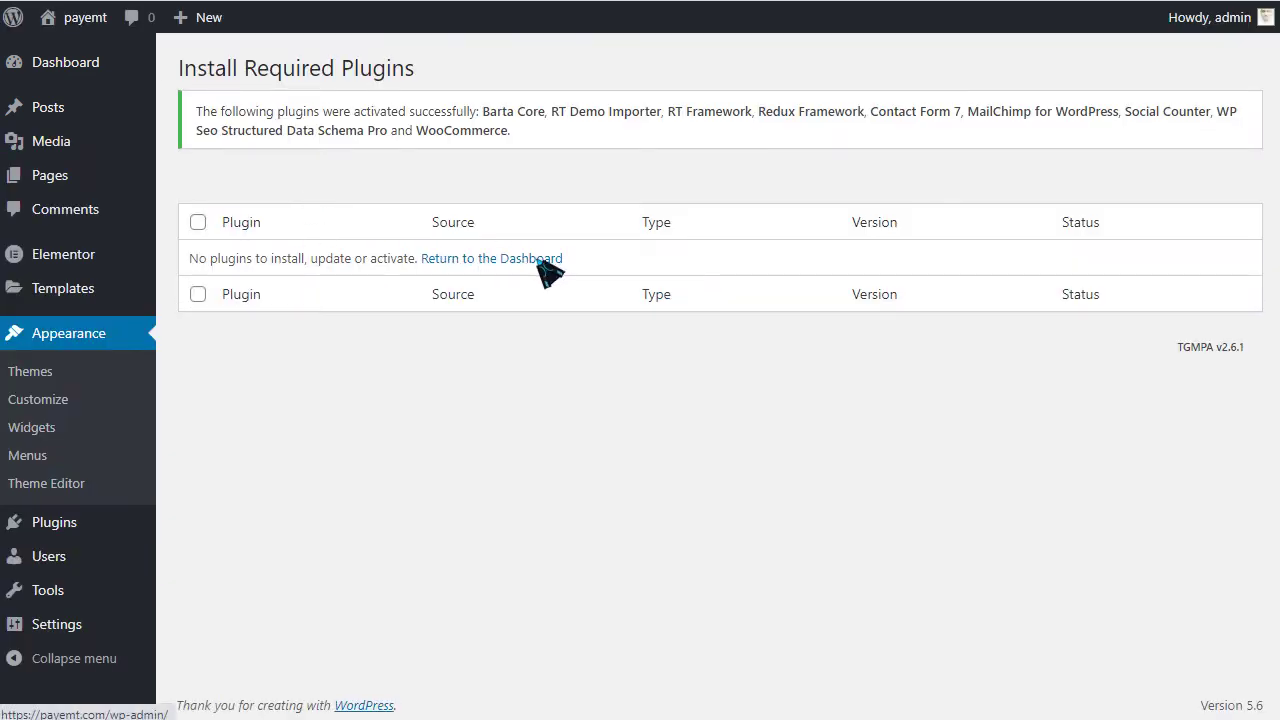
Step: Leave the required plugins installer and return to the dashboard
{"action": "left_click_drag", "start_coordinate": [452, 132], "coordinate": [514, 133]}
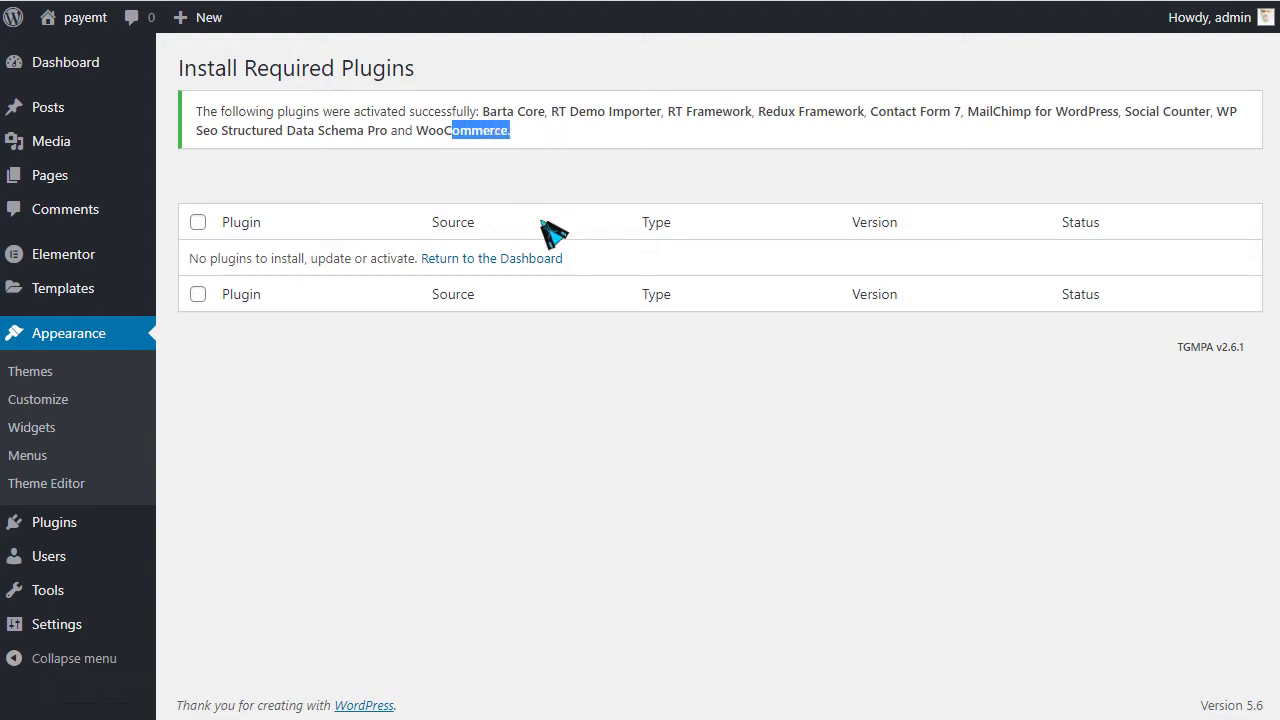
{"action": "left_click", "coordinate": [520, 264]}
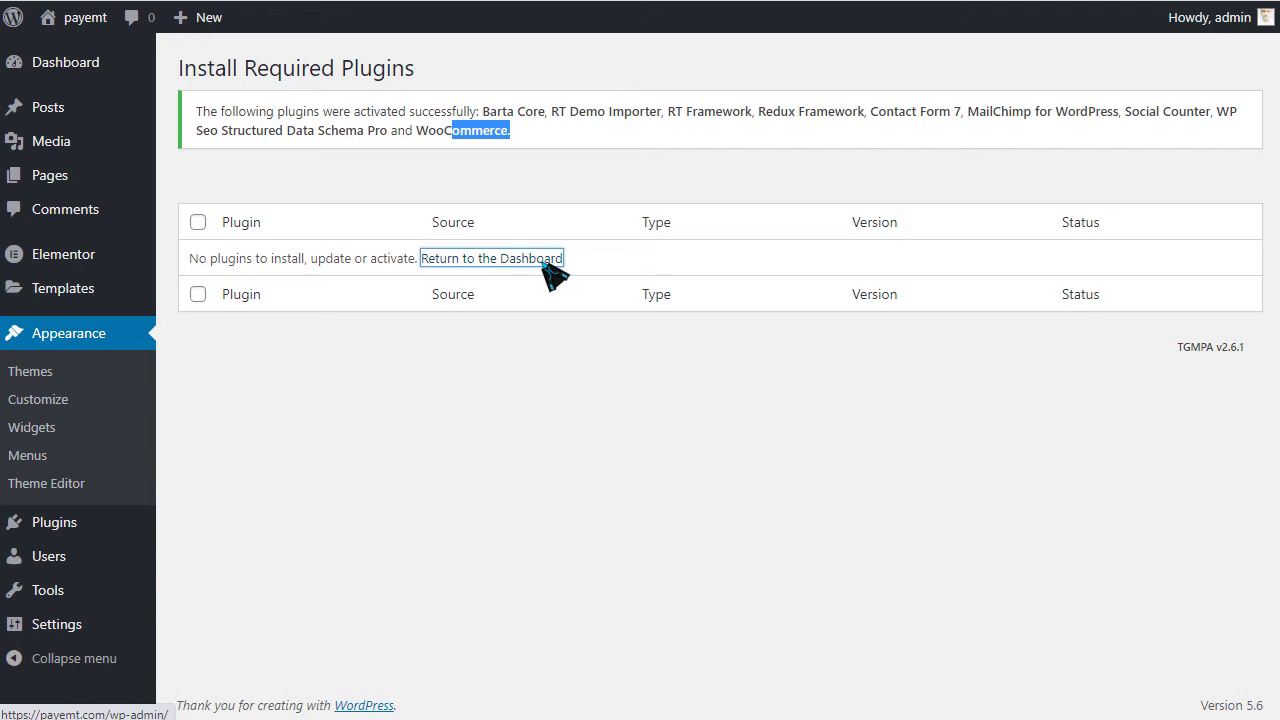
{"action": "left_click", "coordinate": [544, 262]}
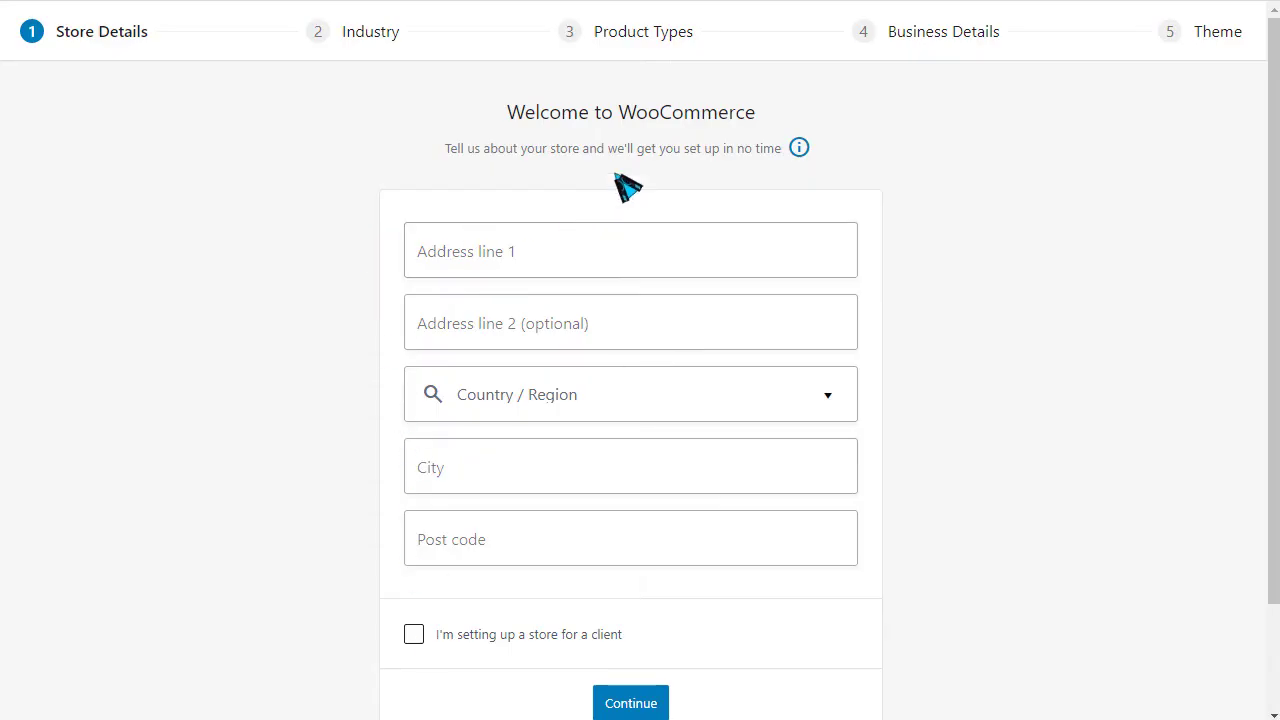
Step: Skip the WooCommerce store details setup with usage tracking opted in, and close the store welcome tour
{"action": "left_click_drag", "start_coordinate": [505, 113], "coordinate": [803, 103]}
{"action": "scroll", "coordinate": [865, 308], "scroll_direction": "down", "scroll_amount": 2}
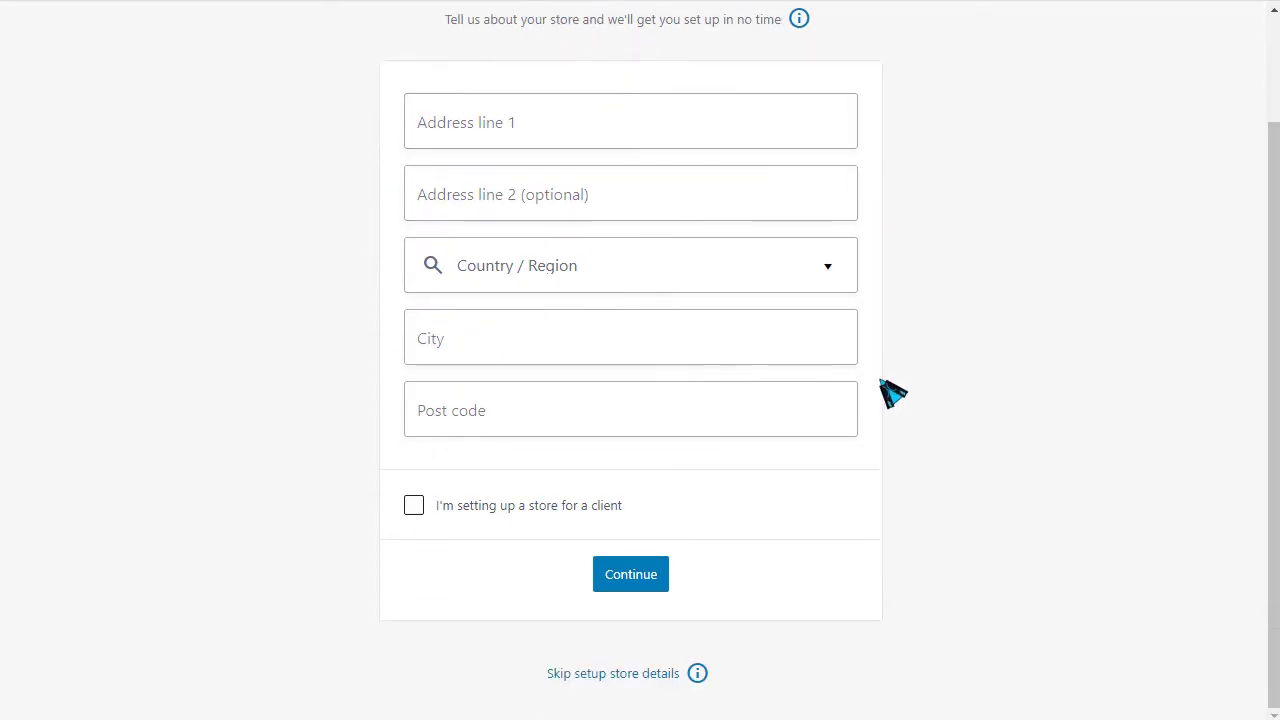
{"action": "left_click", "coordinate": [600, 676]}
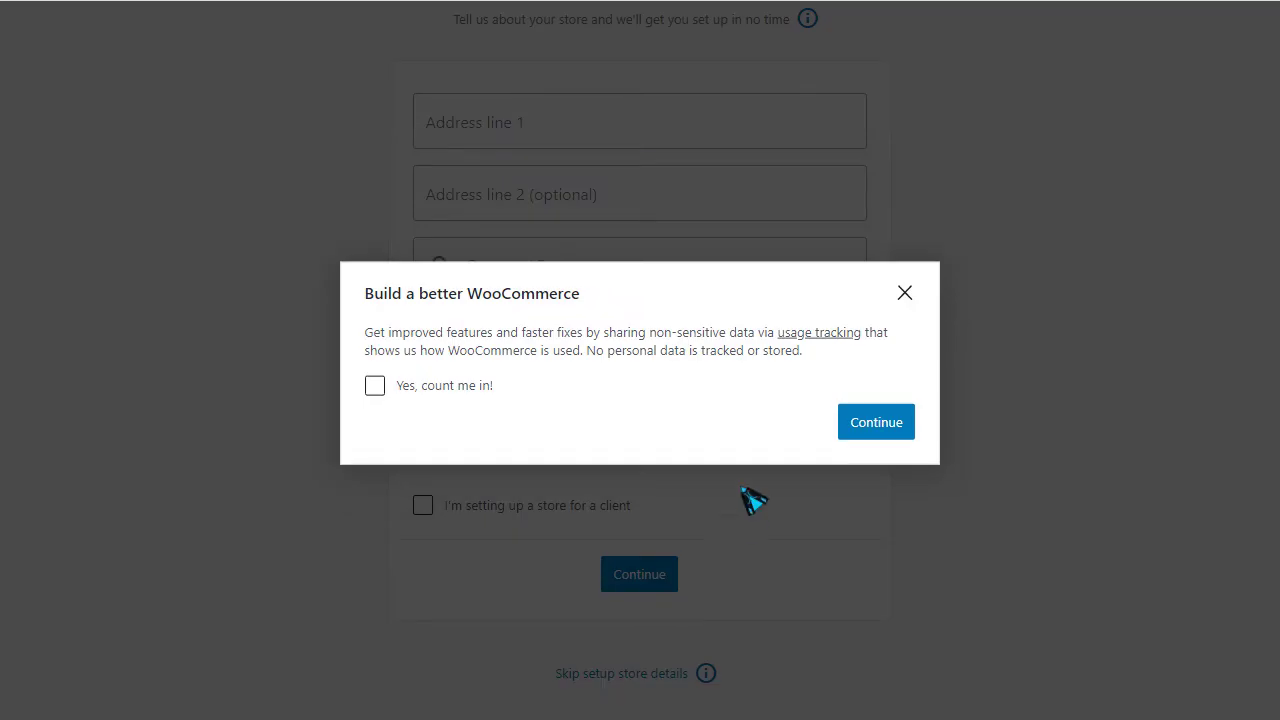
{"action": "left_click", "coordinate": [465, 388]}
{"action": "left_click", "coordinate": [876, 422]}
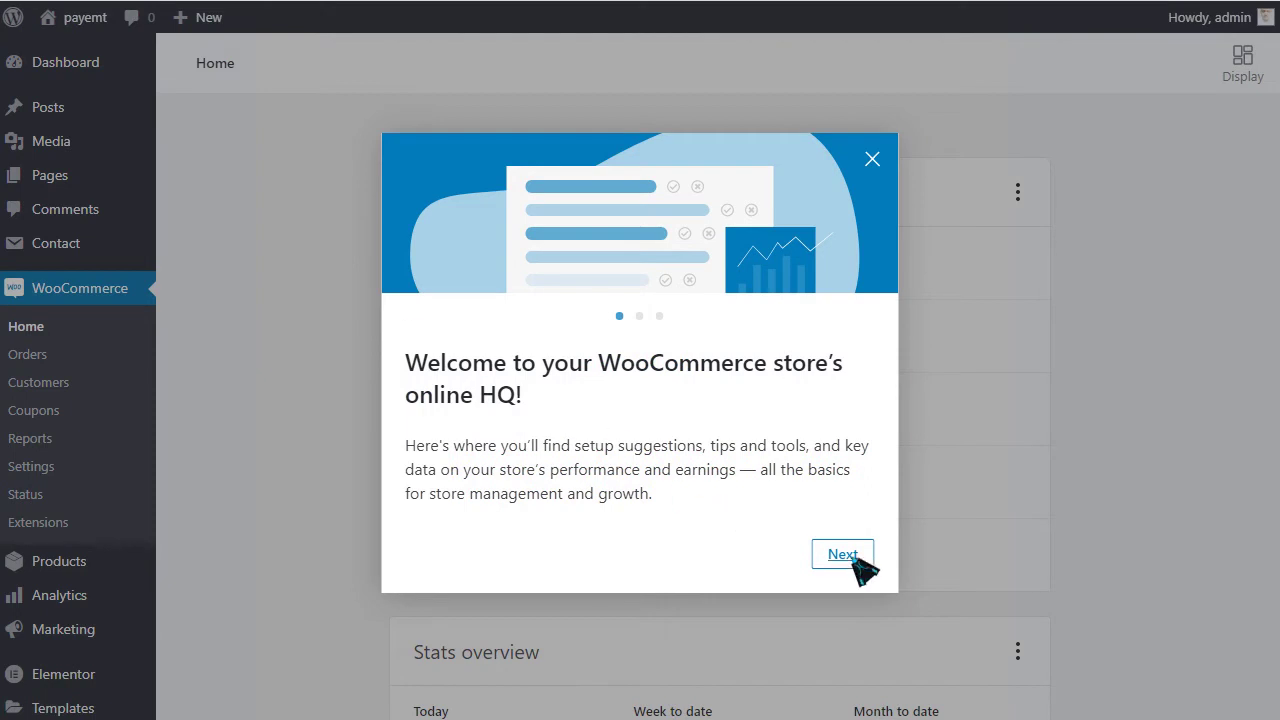
{"action": "left_click", "coordinate": [845, 560]}
{"action": "left_click", "coordinate": [874, 160]}
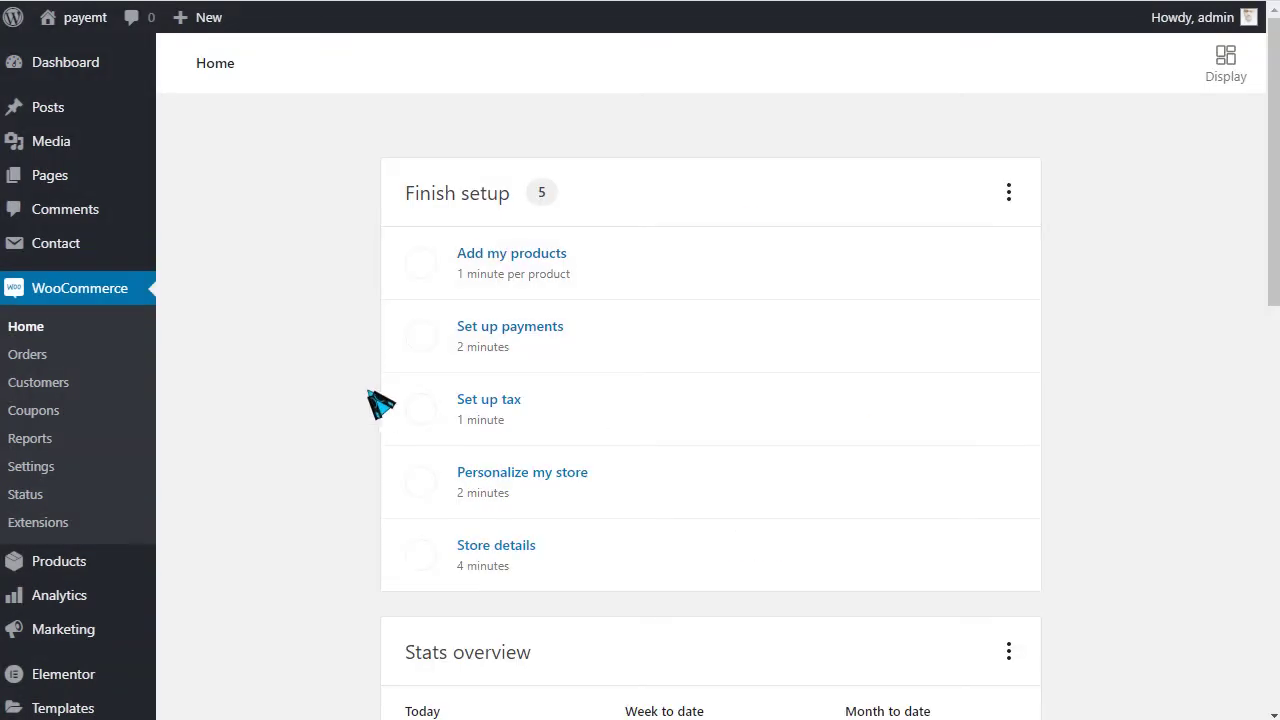
Step: Look over the admin menu entries and their submenus, including Contact, Products, Marketing, Barta Options, Tools, MC4WP, Social Counter and WP SEO Schema
{"action": "mouse_move", "coordinate": [60, 112]}
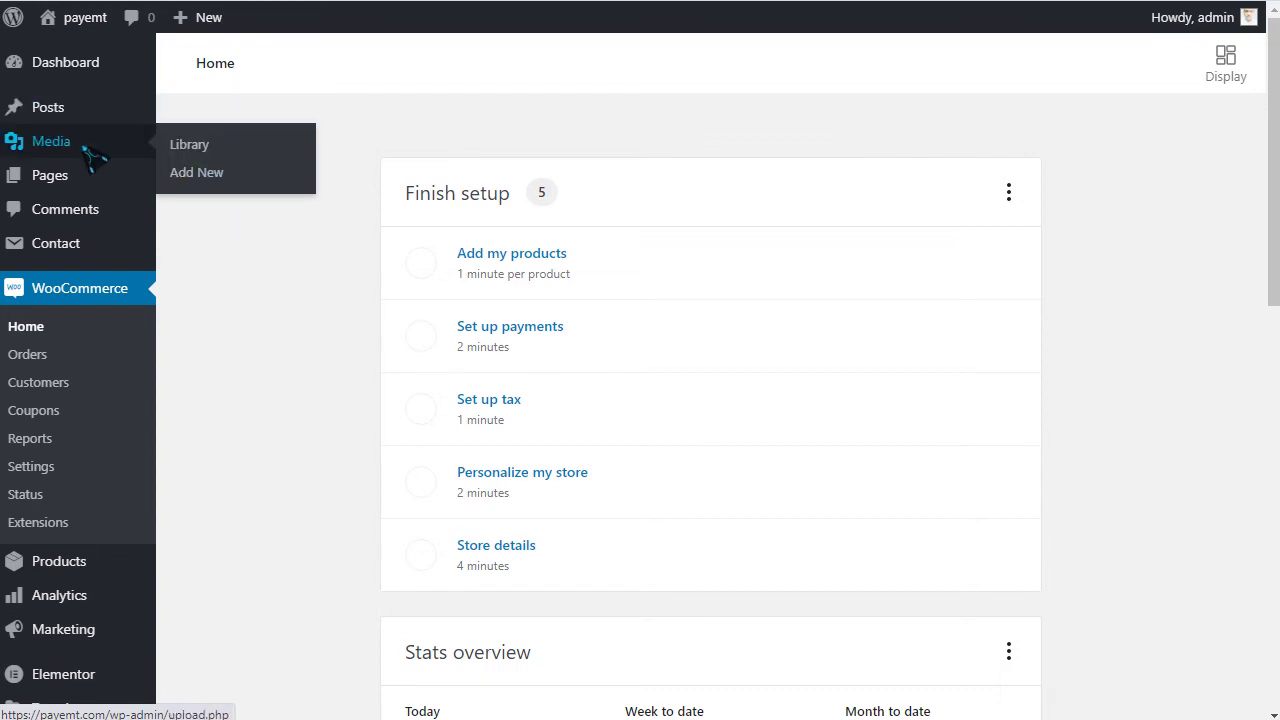
{"action": "mouse_move", "coordinate": [100, 185]}
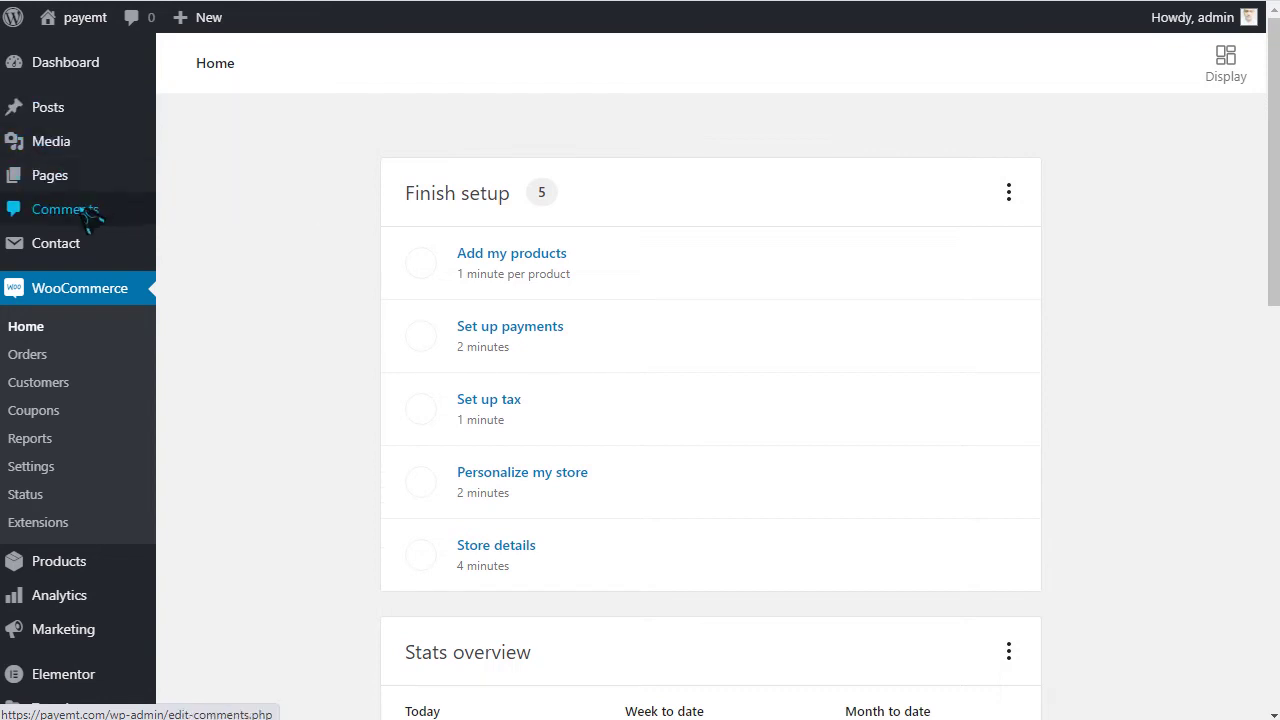
{"action": "scroll", "coordinate": [95, 255], "scroll_direction": "down", "scroll_amount": 1}
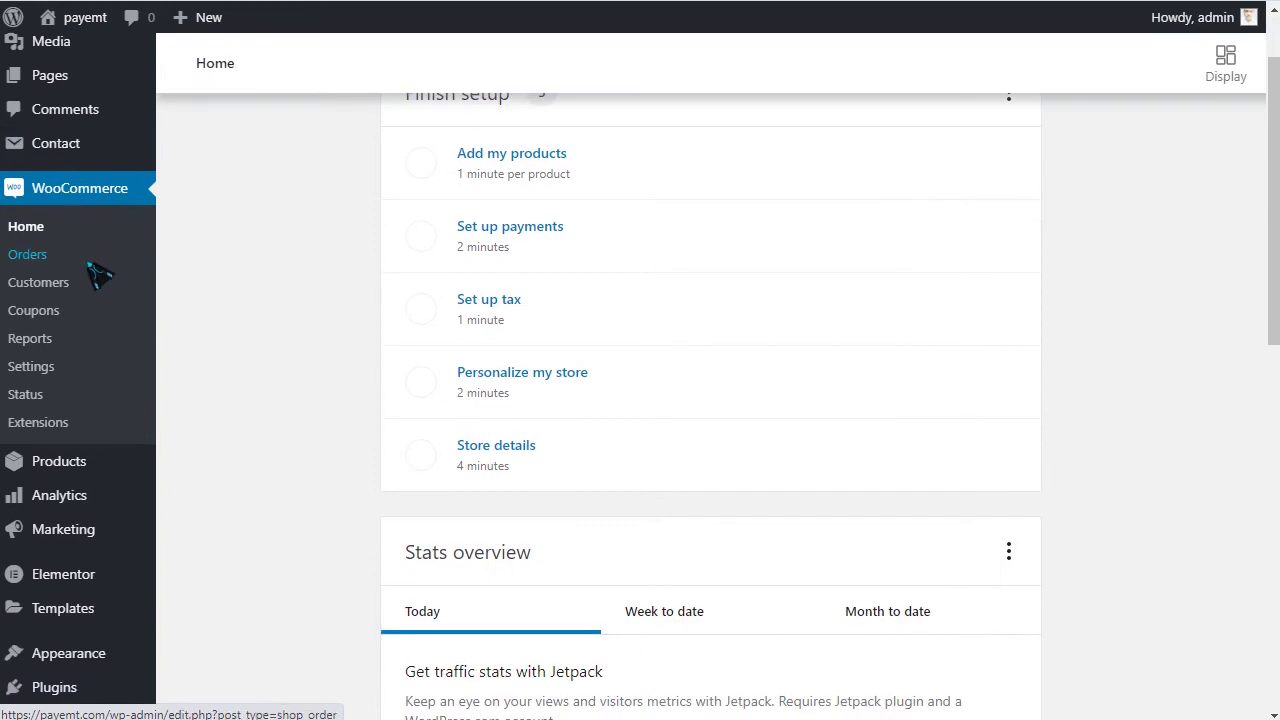
{"action": "scroll", "coordinate": [100, 317], "scroll_direction": "down", "scroll_amount": 1}
{"action": "mouse_move", "coordinate": [100, 345]}
{"action": "scroll", "coordinate": [106, 345], "scroll_direction": "down", "scroll_amount": 1}
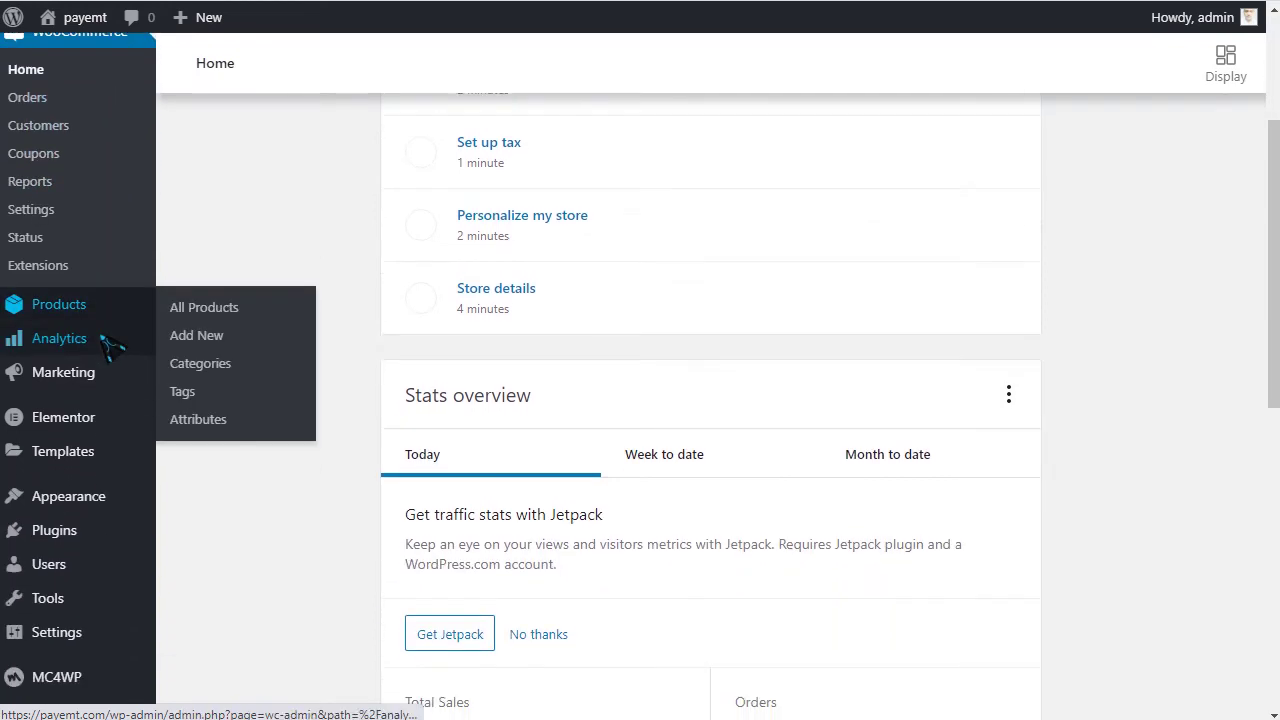
{"action": "mouse_move", "coordinate": [85, 265]}
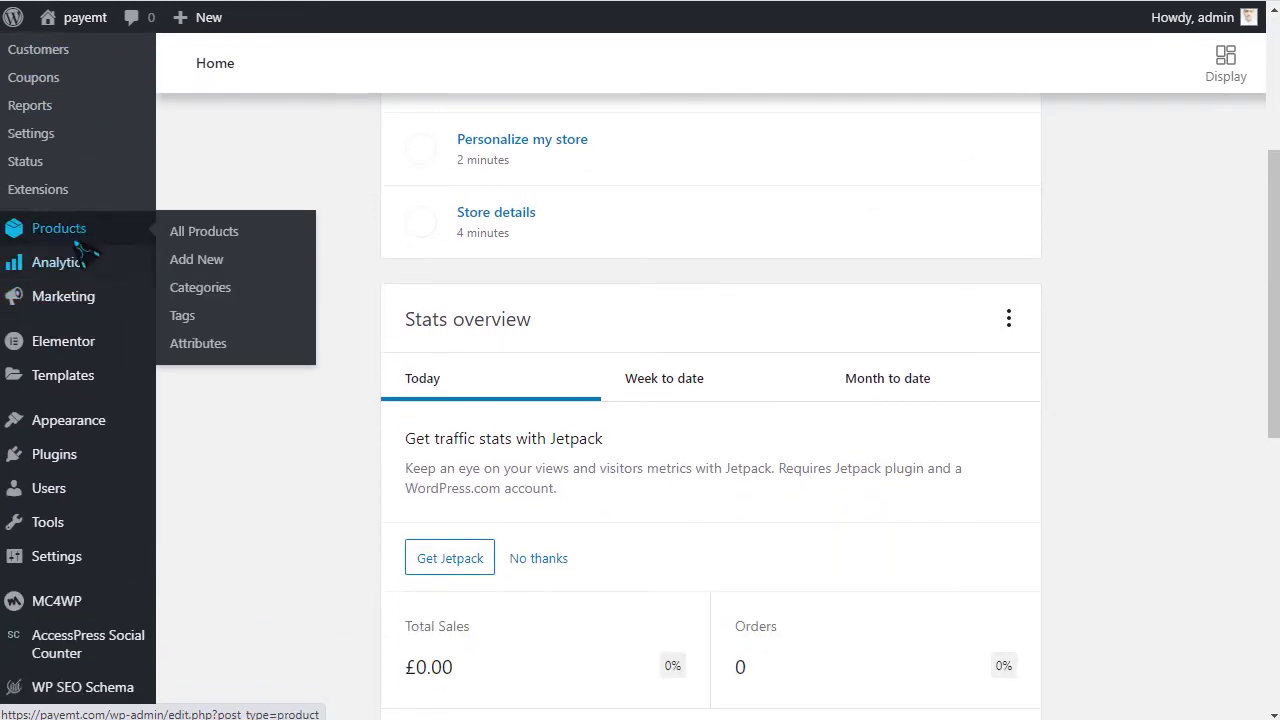
{"action": "mouse_move", "coordinate": [90, 296]}
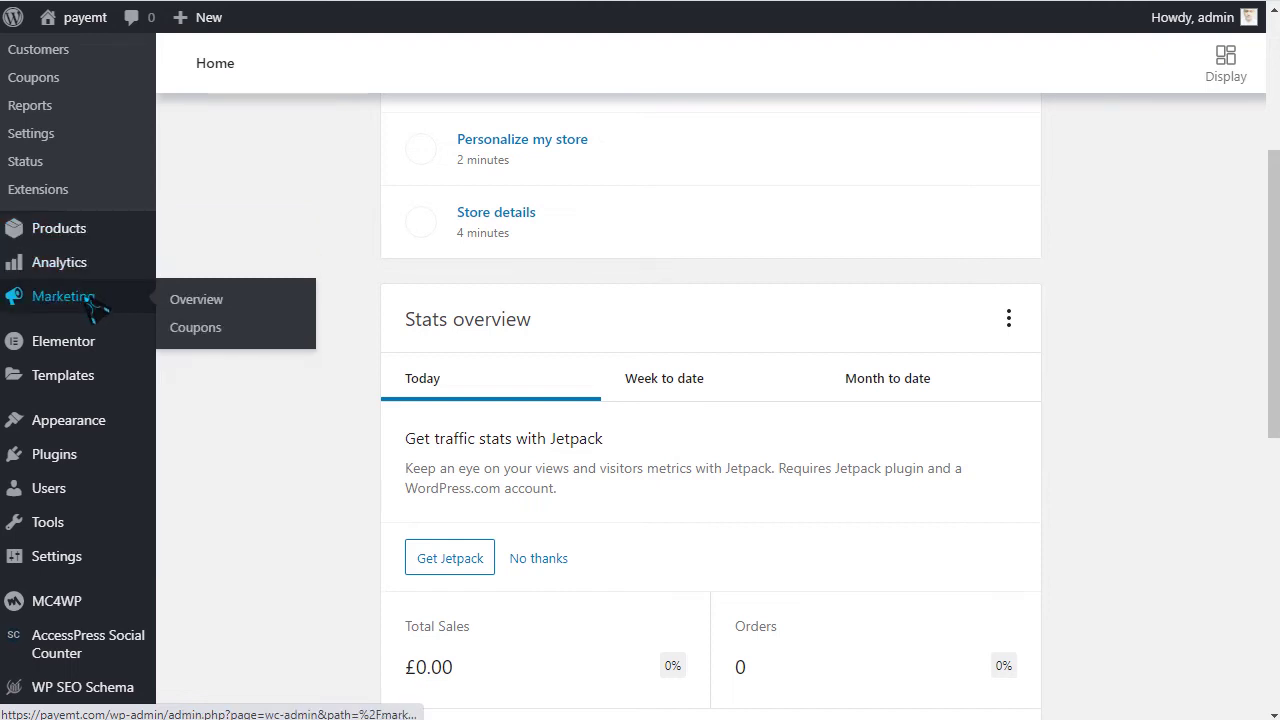
{"action": "scroll", "coordinate": [95, 345], "scroll_direction": "down", "scroll_amount": 1}
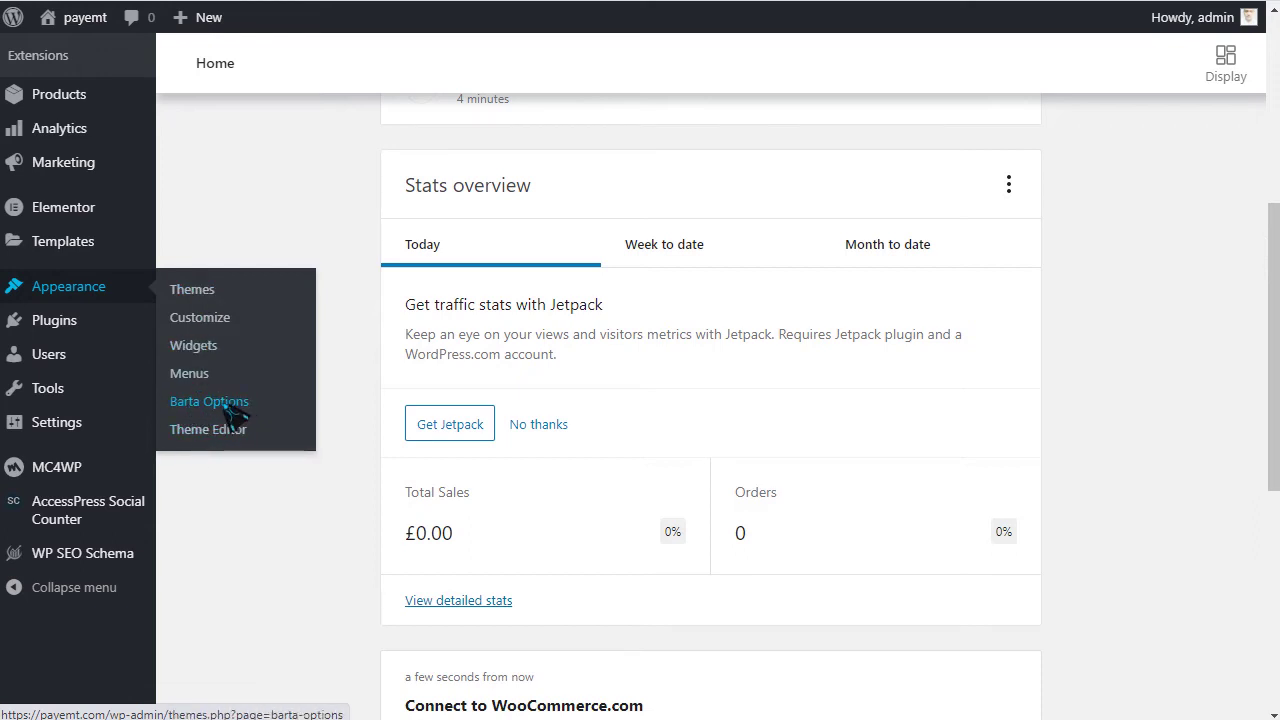
{"action": "mouse_move", "coordinate": [85, 324]}
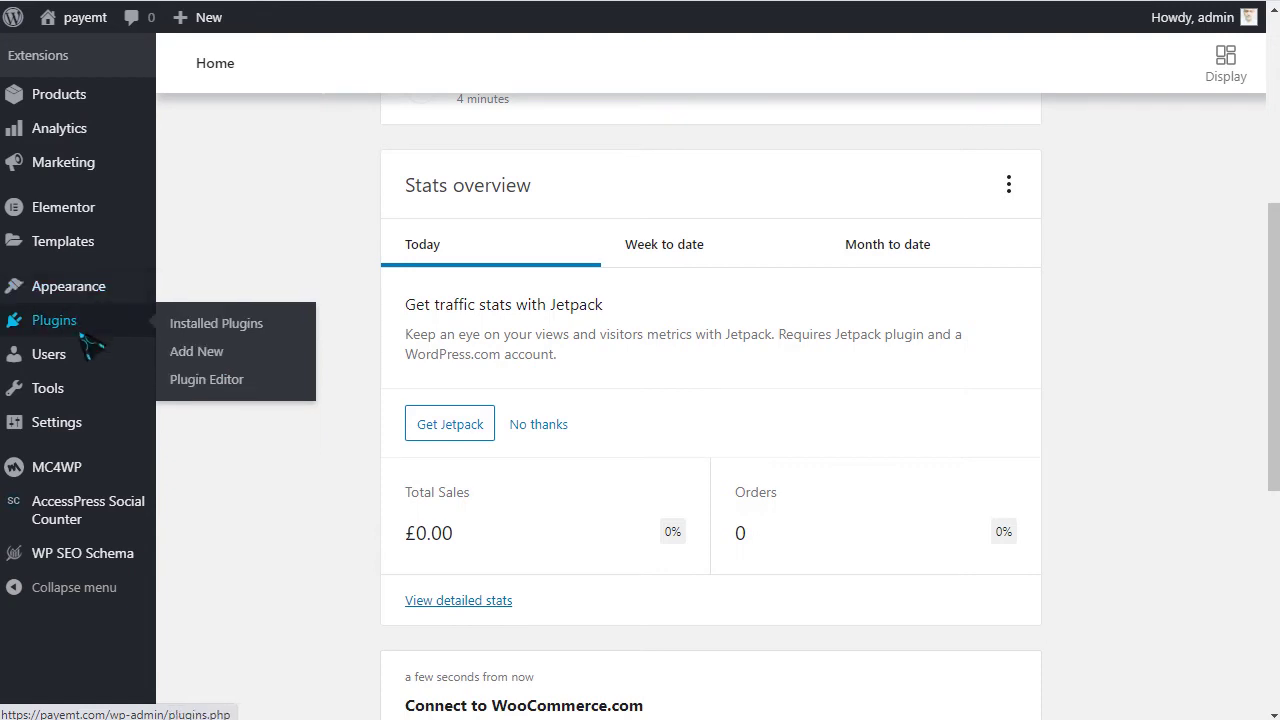
{"action": "mouse_move", "coordinate": [76, 391]}
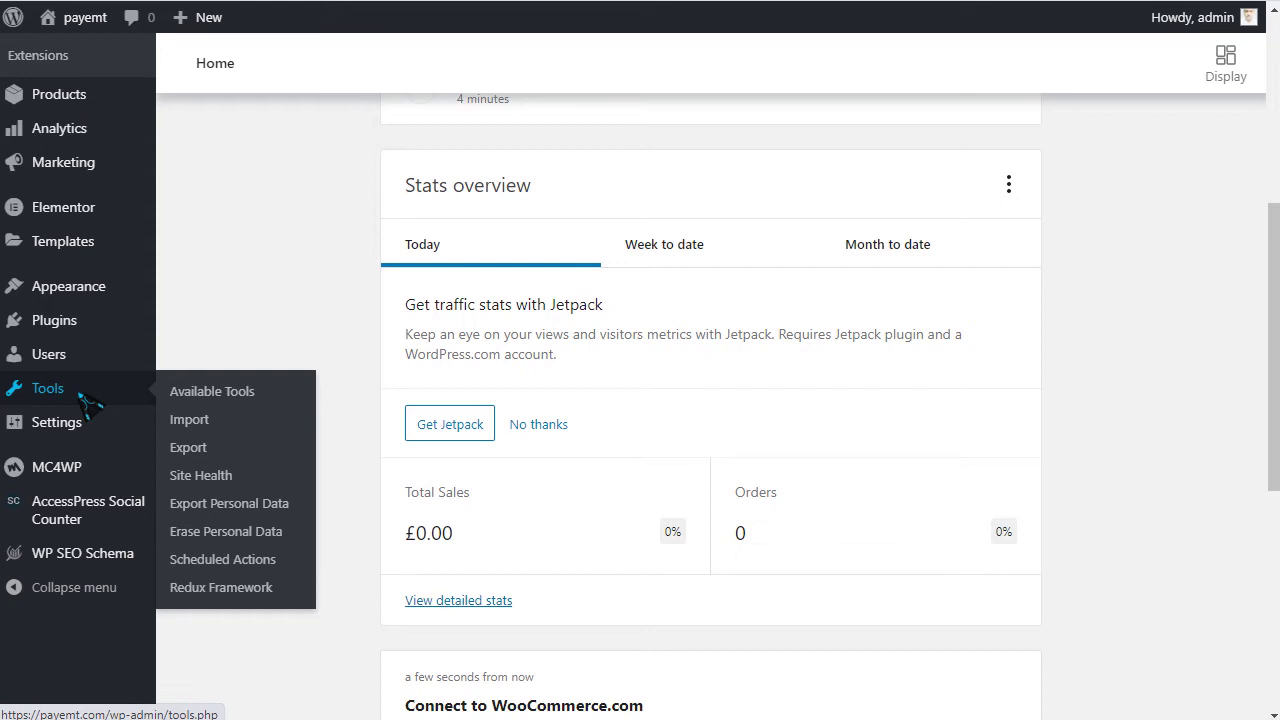
{"action": "mouse_move", "coordinate": [97, 440]}
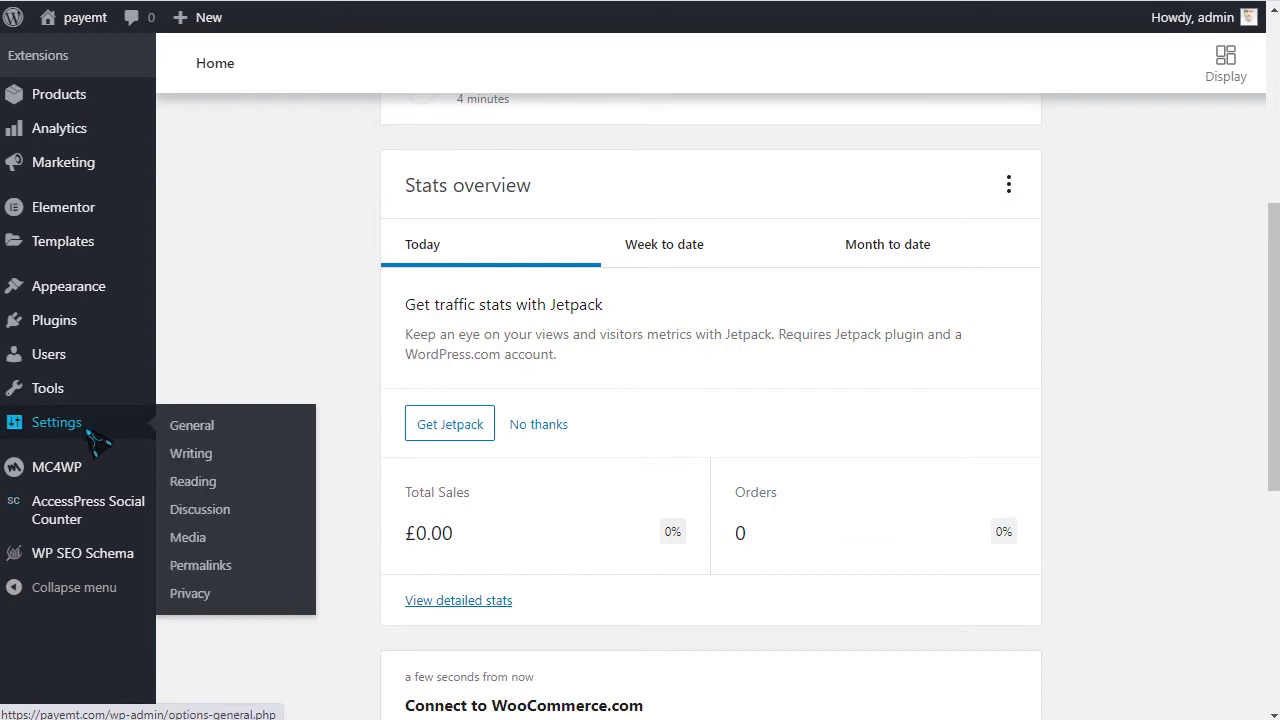
{"action": "mouse_move", "coordinate": [96, 472]}
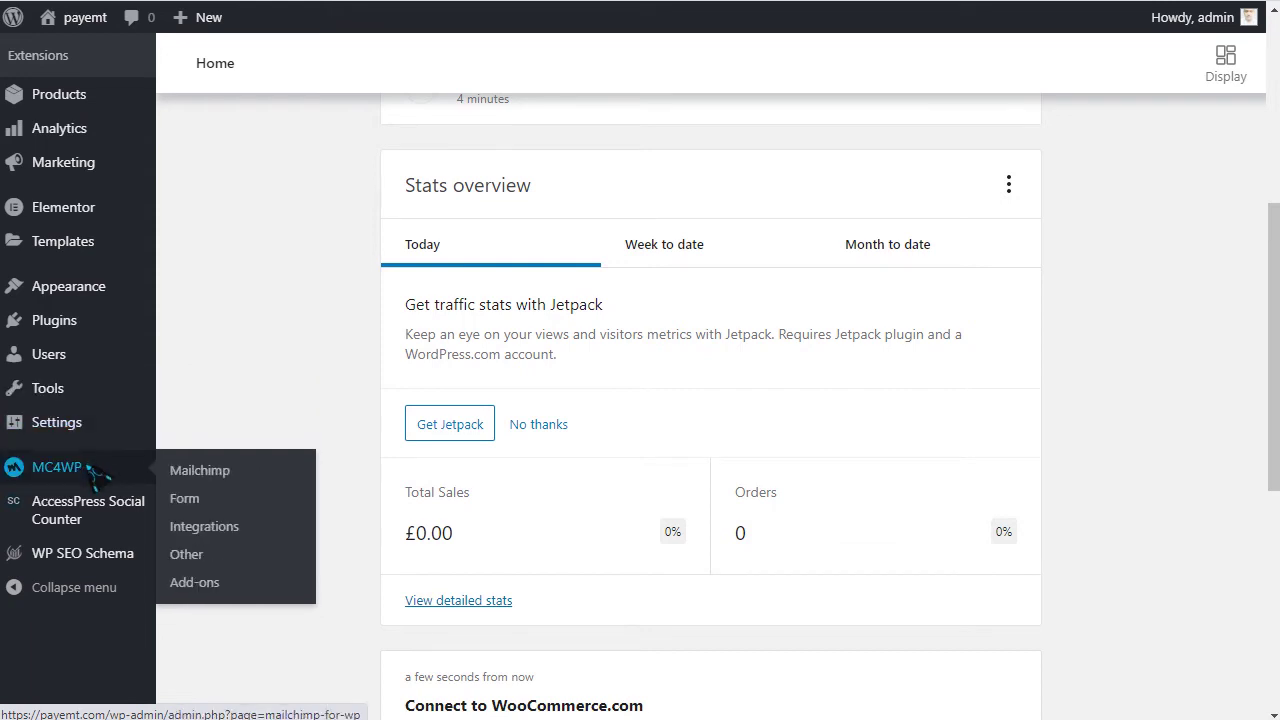
{"action": "mouse_move", "coordinate": [88, 526]}
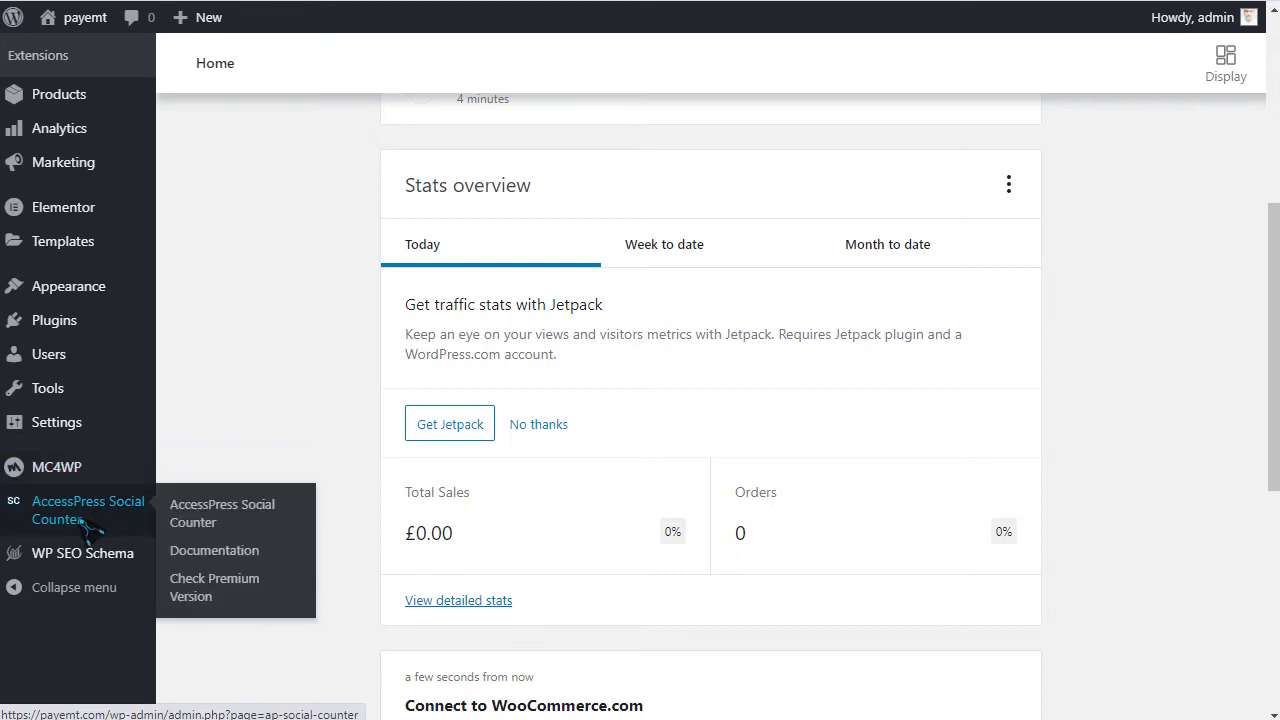
{"action": "mouse_move", "coordinate": [84, 566]}
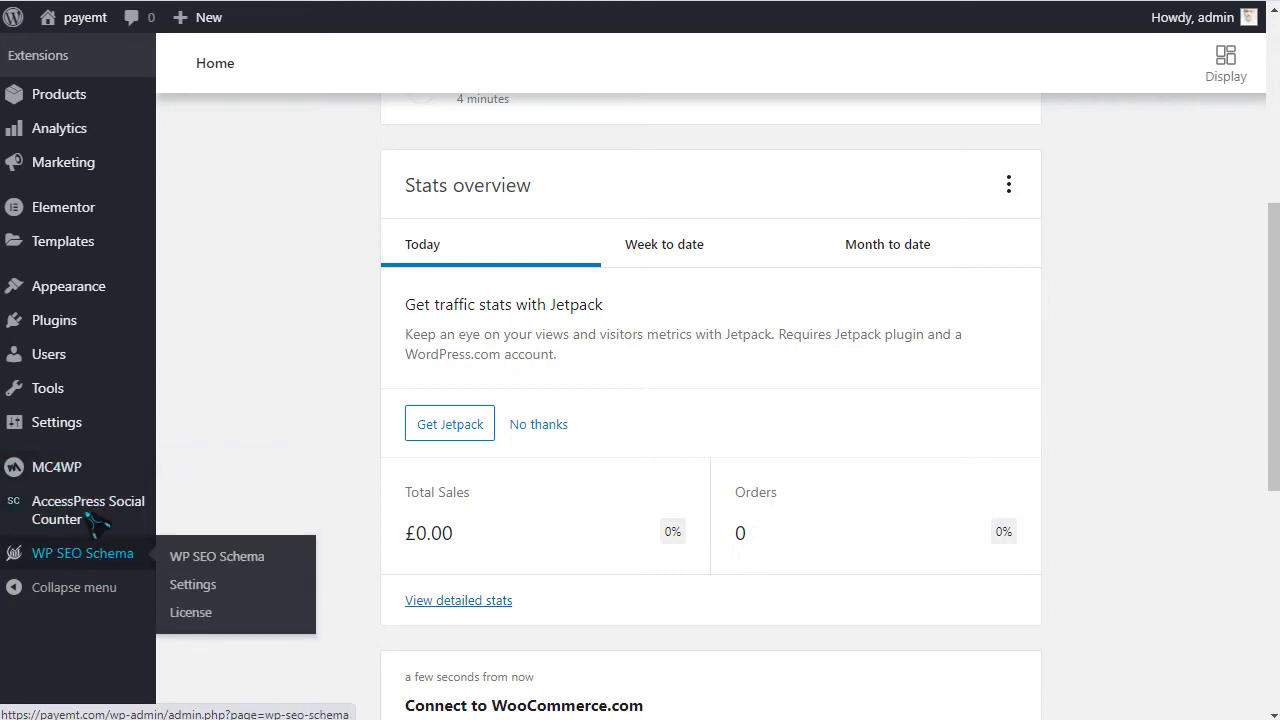
{"action": "scroll", "coordinate": [88, 250], "scroll_direction": "up", "scroll_amount": 2}
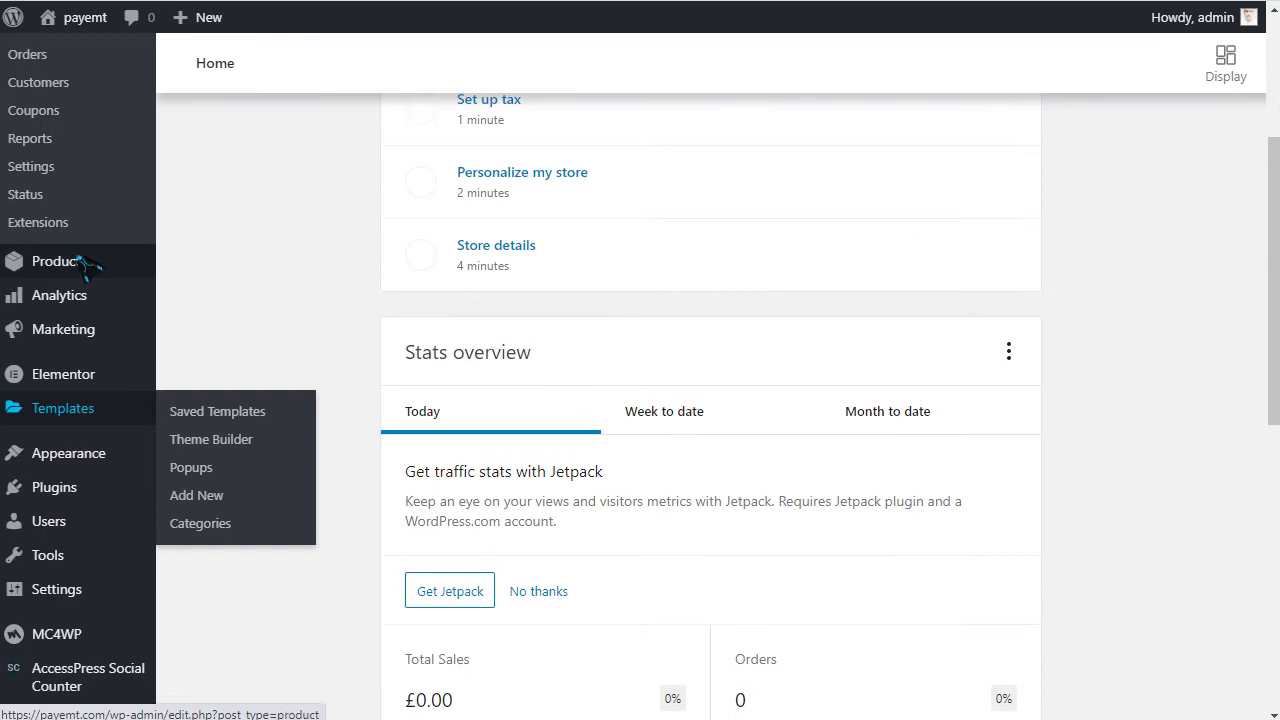
{"action": "scroll", "coordinate": [88, 262], "scroll_direction": "up", "scroll_amount": 3}
{"action": "mouse_move", "coordinate": [140, 258]}
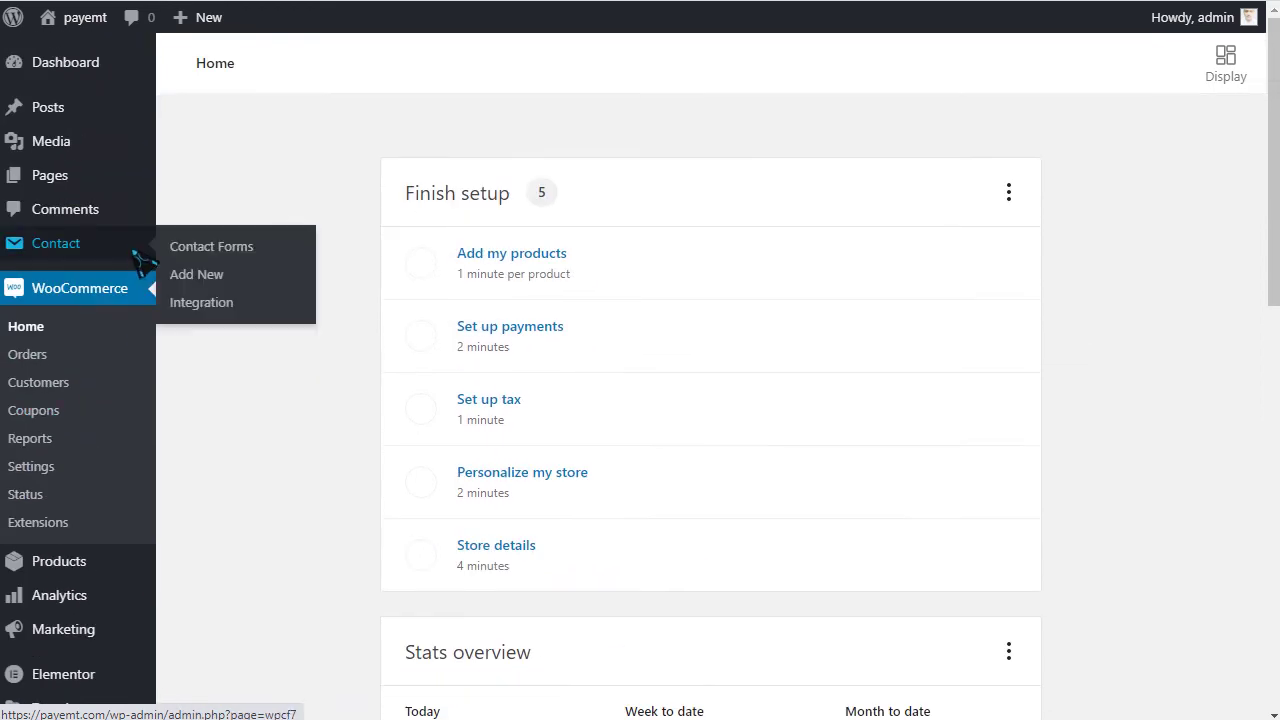
{"action": "scroll", "coordinate": [140, 258], "scroll_direction": "down", "scroll_amount": 4}
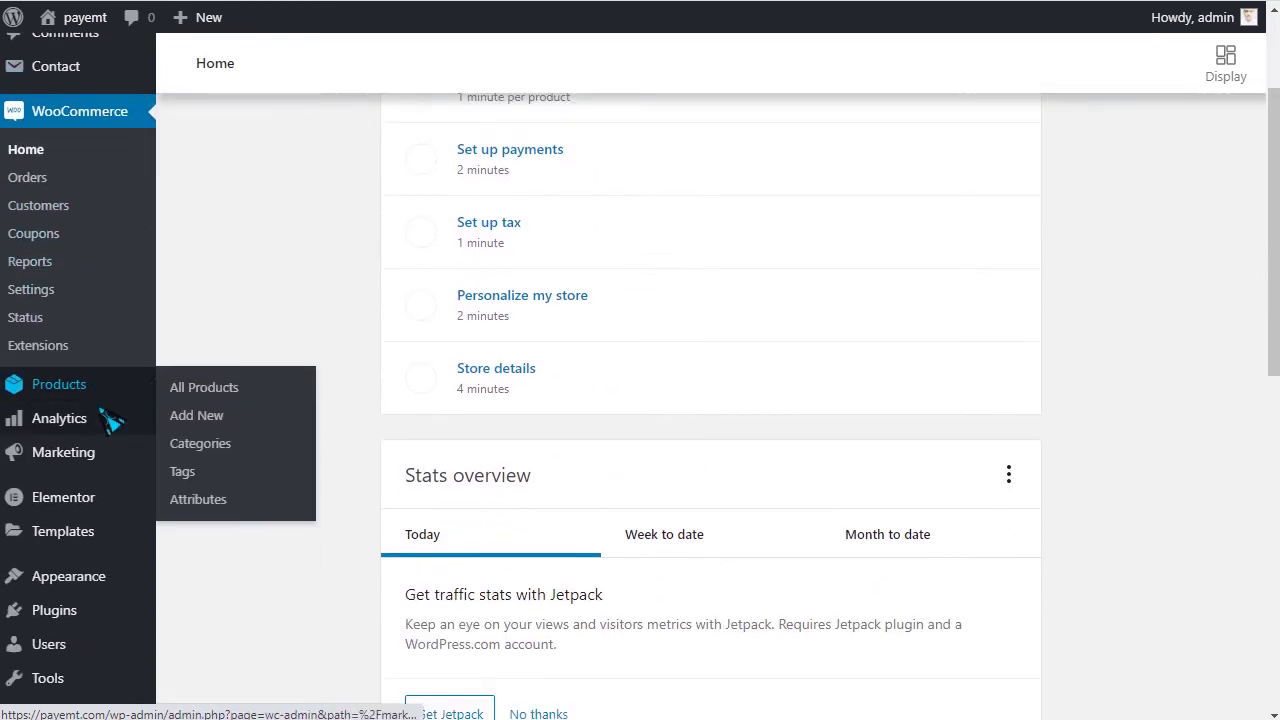
Step: Open the Barta Options page from the Appearance section and look over its list of settings sections
{"action": "scroll", "coordinate": [110, 420], "scroll_direction": "down", "scroll_amount": 2}
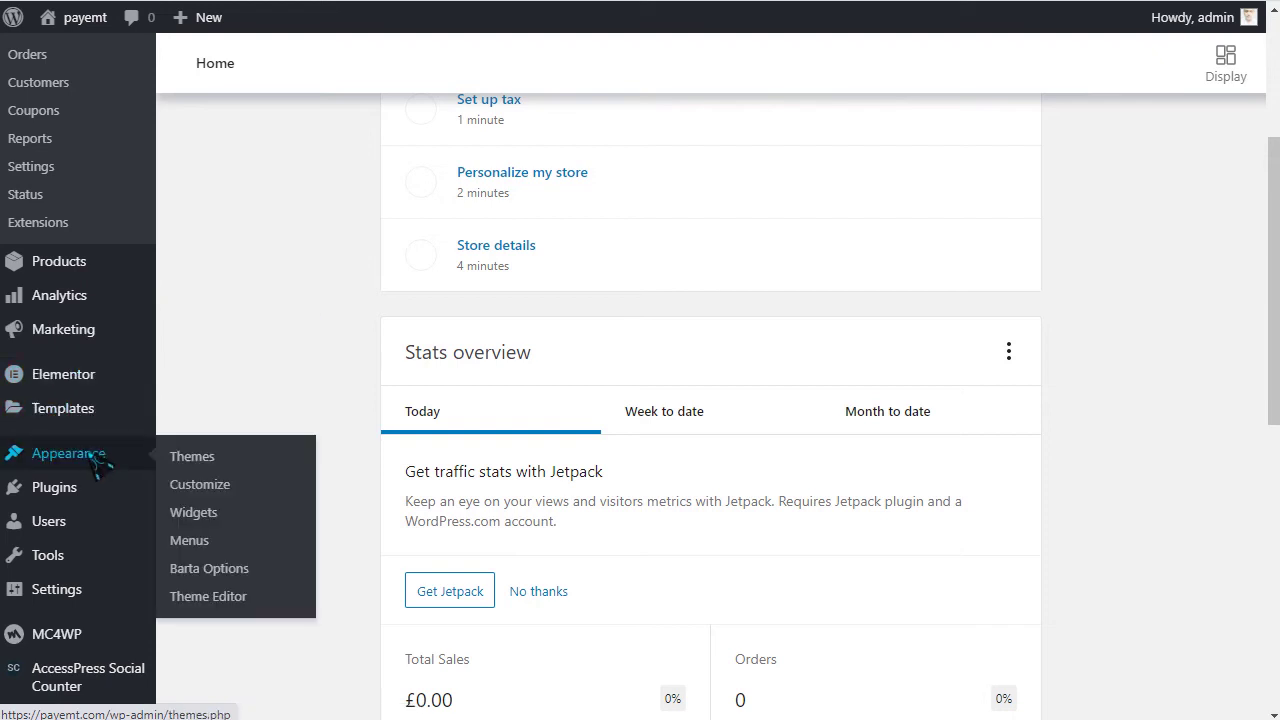
{"action": "left_click", "coordinate": [238, 572]}
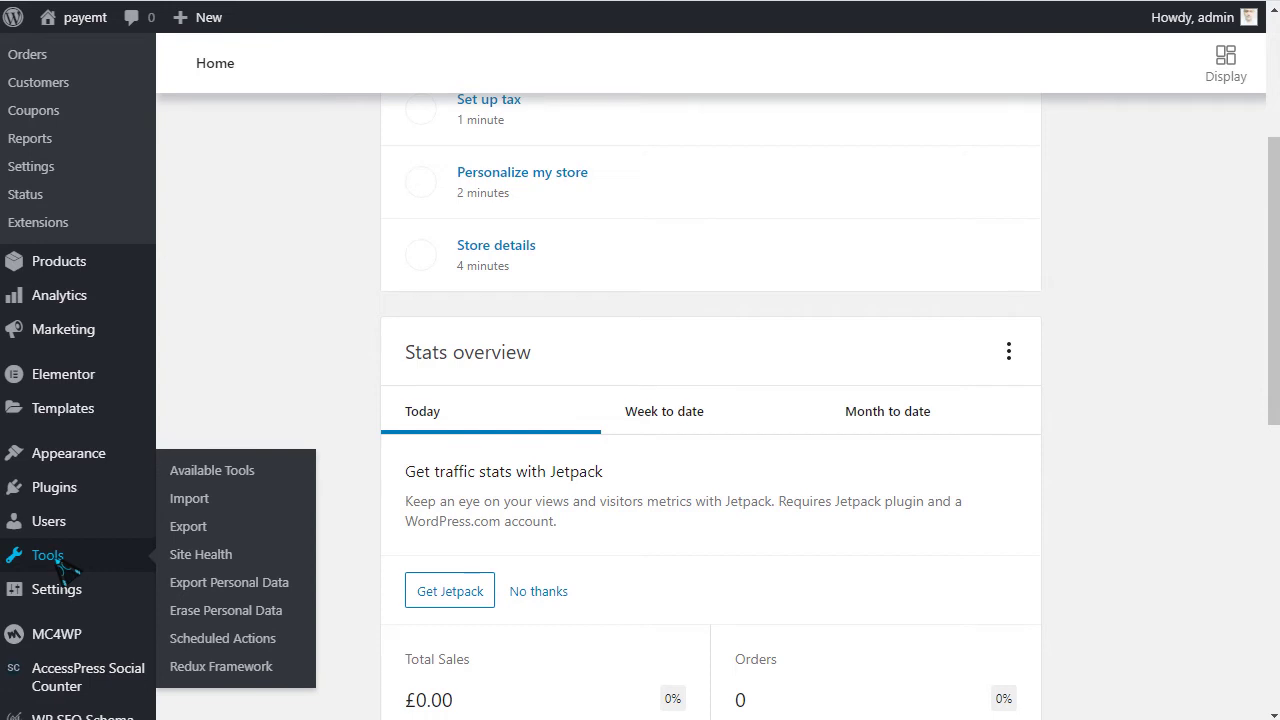
{"action": "scroll", "coordinate": [398, 350], "scroll_direction": "down", "scroll_amount": 3}
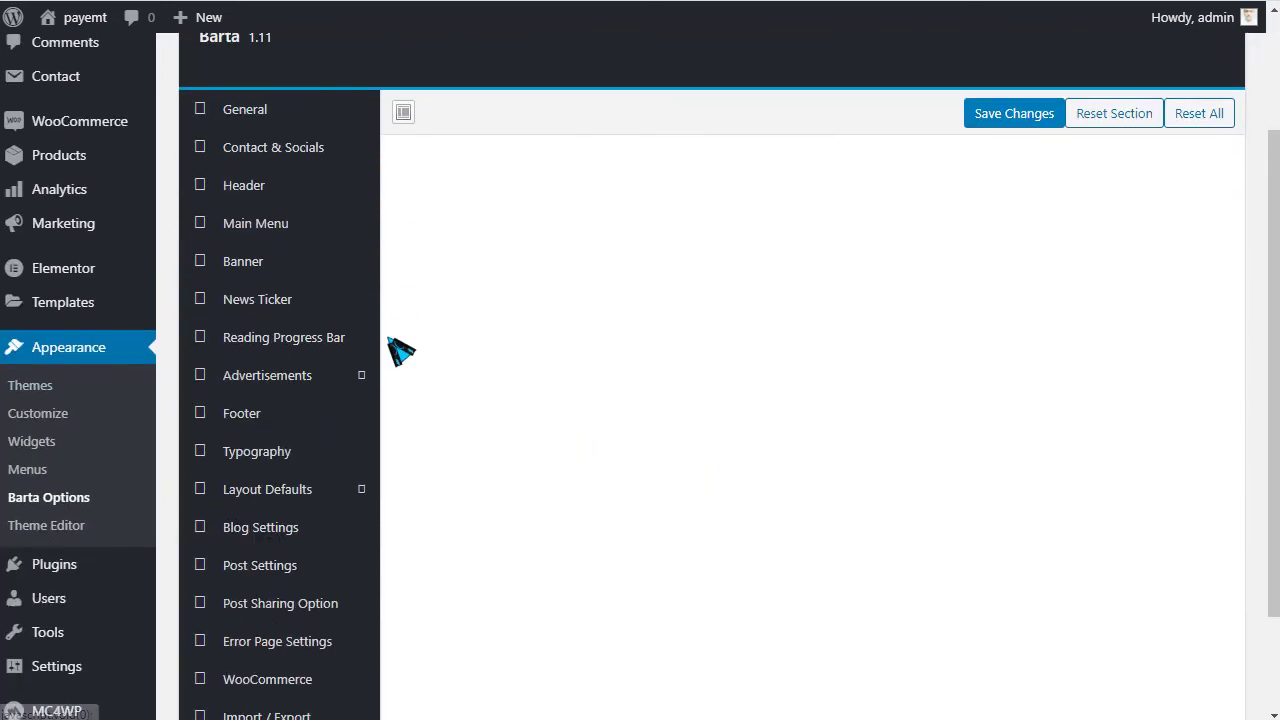
{"action": "scroll", "coordinate": [408, 362], "scroll_direction": "down", "scroll_amount": 1}
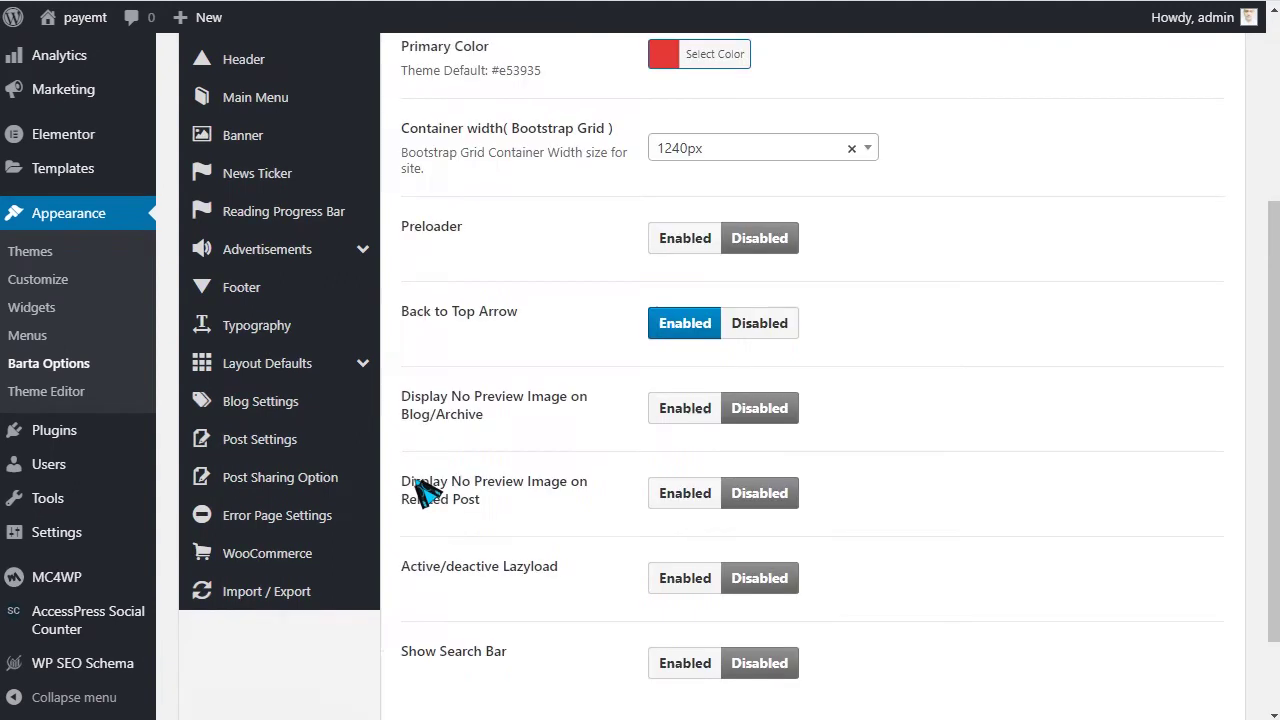
{"action": "scroll", "coordinate": [420, 489], "scroll_direction": "up", "scroll_amount": 2}
{"action": "scroll", "coordinate": [433, 502], "scroll_direction": "up", "scroll_amount": 1}
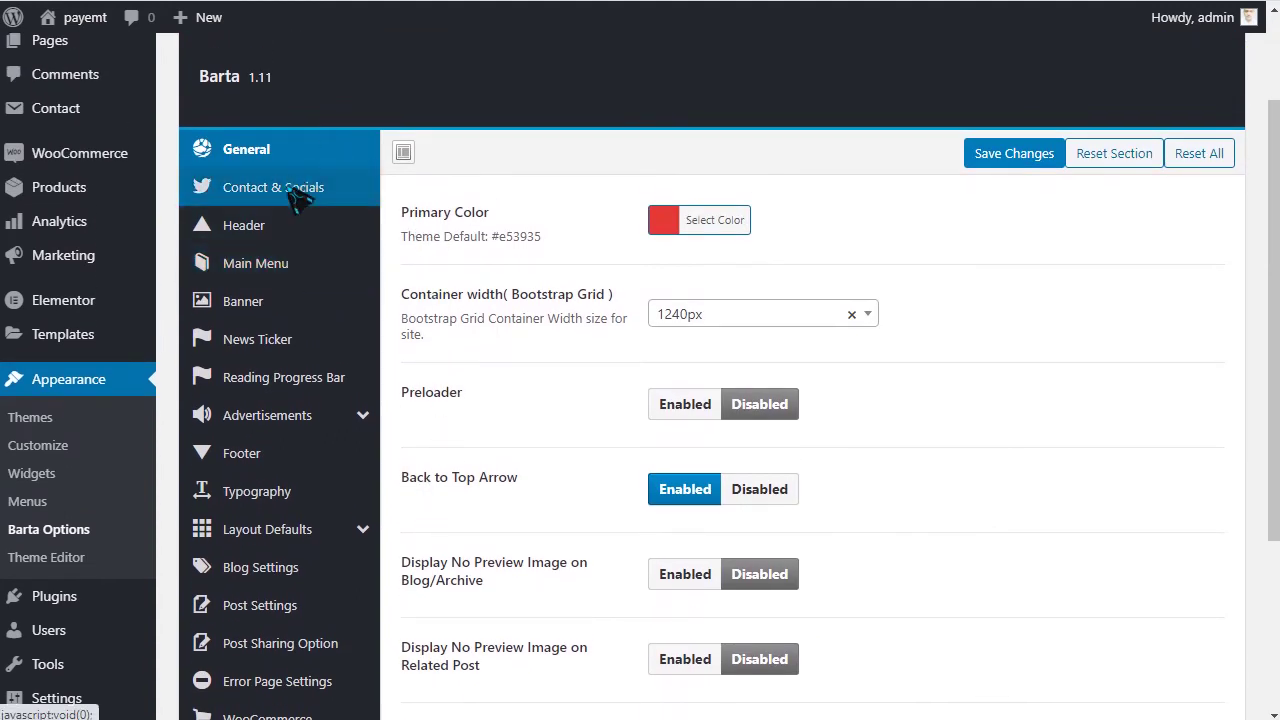
{"action": "scroll", "coordinate": [500, 230], "scroll_direction": "down", "scroll_amount": 2}
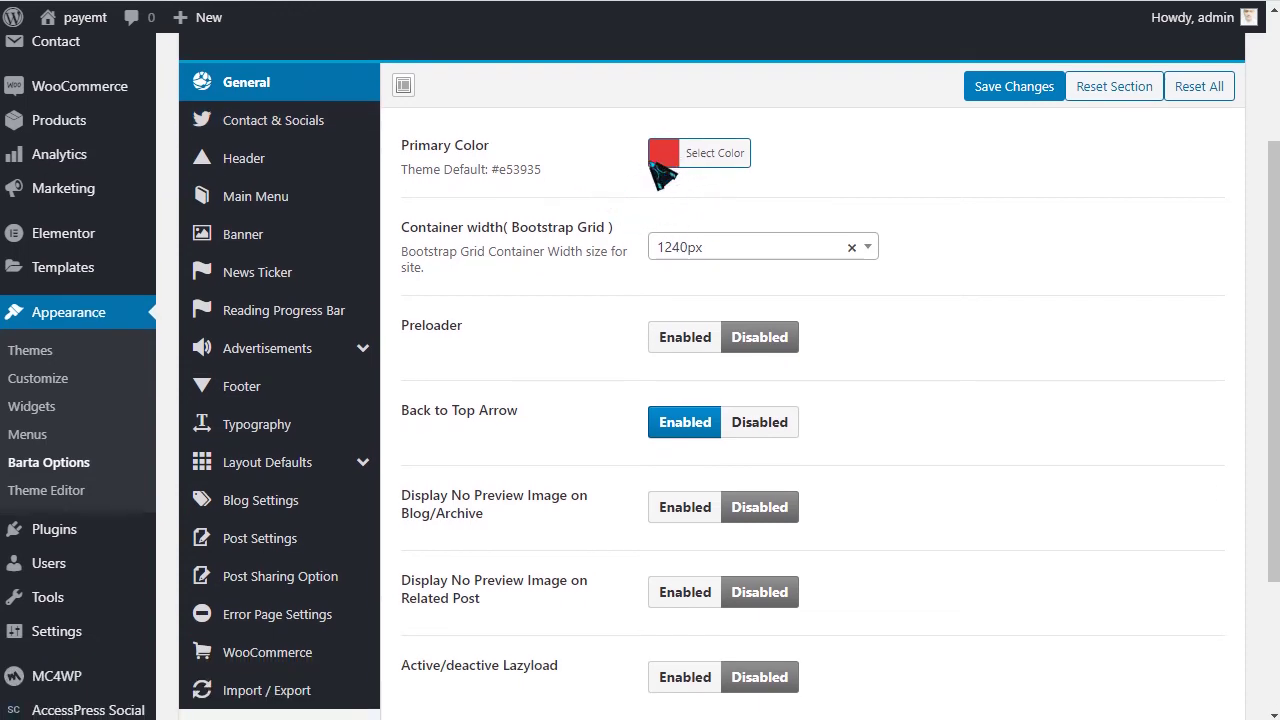
Step: Examine the General theme options, including Preloader, Back to Top Arrow, the No Preview Image settings, Lazyload and Show Search Bar
{"action": "scroll", "coordinate": [660, 175], "scroll_direction": "down", "scroll_amount": 3}
{"action": "left_click_drag", "start_coordinate": [424, 196], "coordinate": [520, 200]}
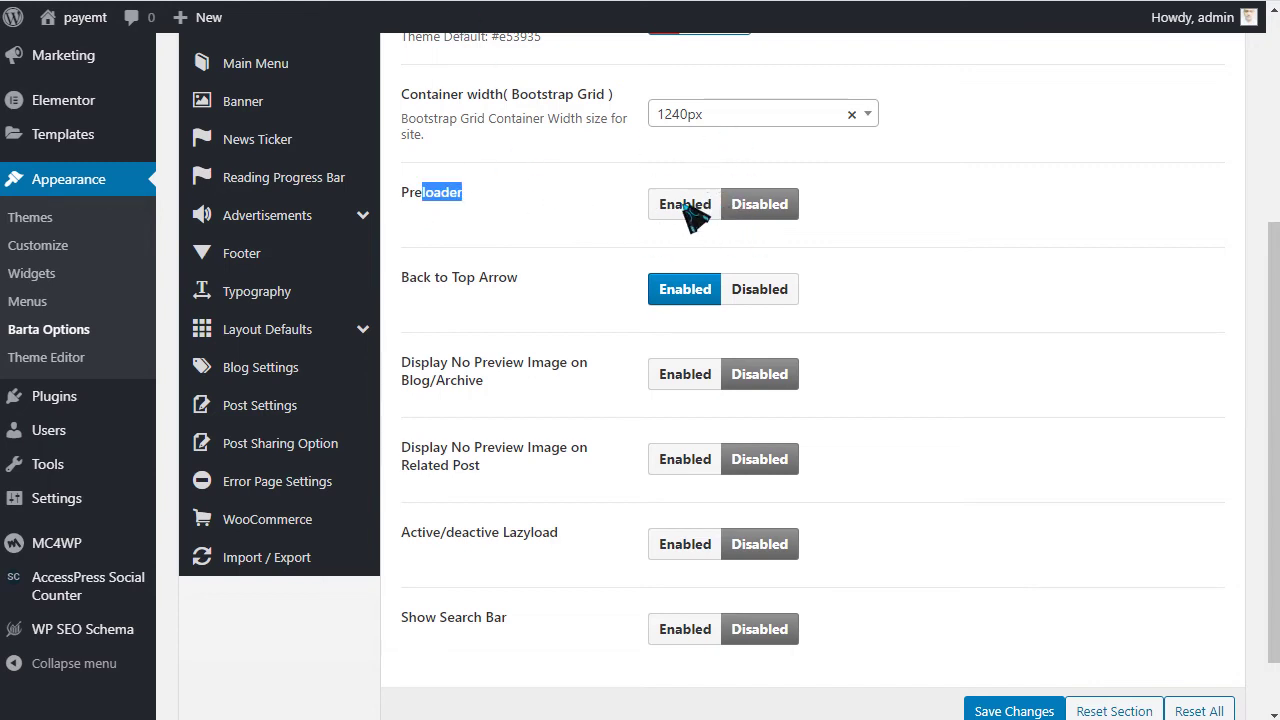
{"action": "left_click_drag", "start_coordinate": [414, 289], "coordinate": [500, 288]}
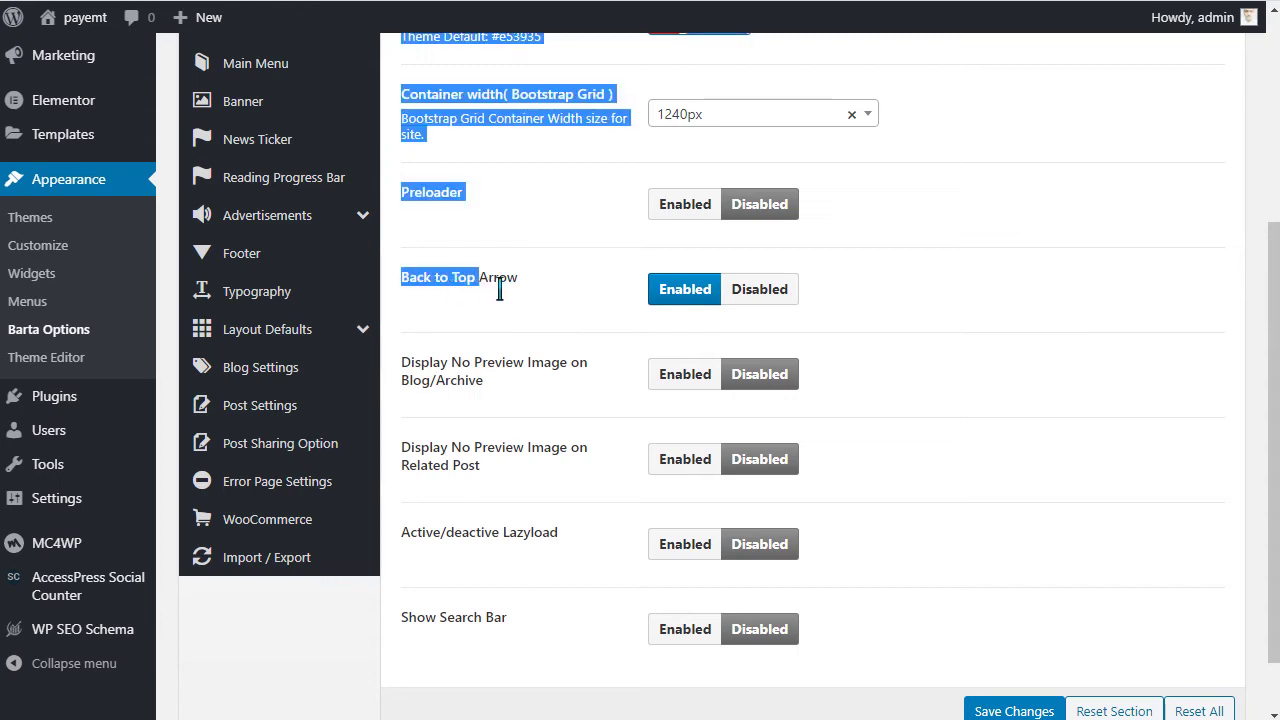
{"action": "left_click", "coordinate": [558, 288]}
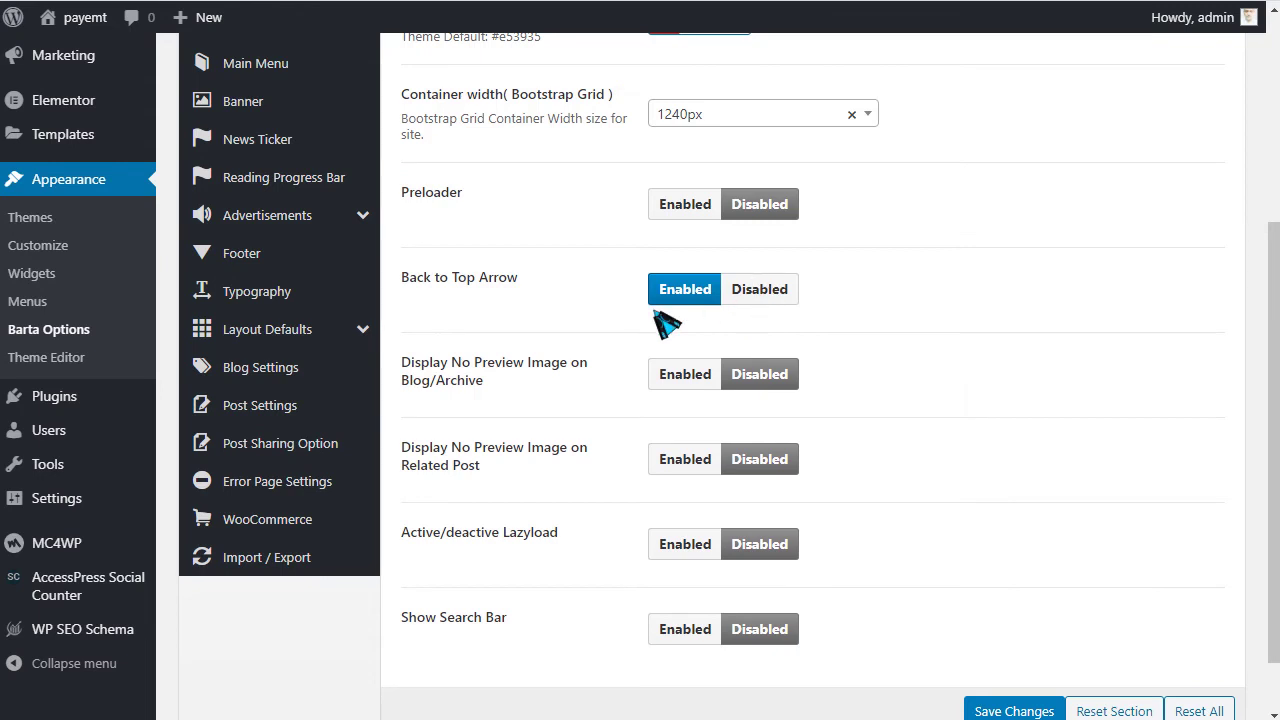
{"action": "scroll", "coordinate": [665, 322], "scroll_direction": "down", "scroll_amount": 2}
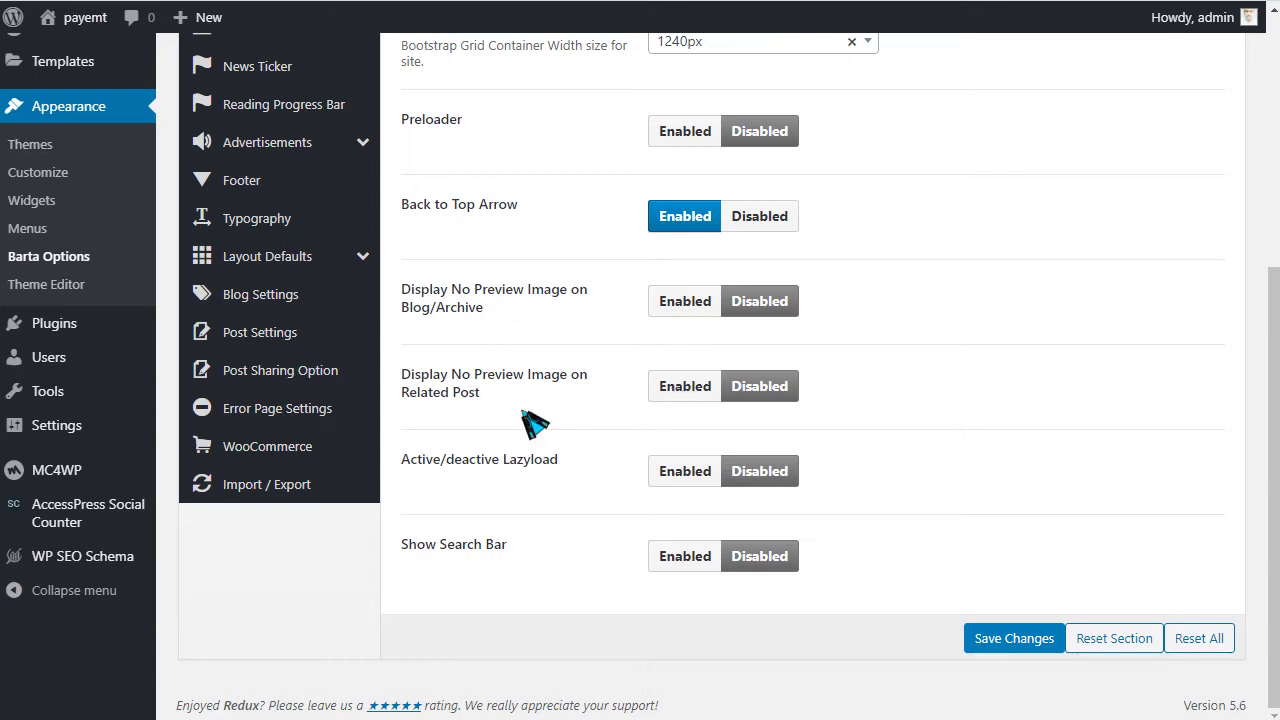
{"action": "left_click_drag", "start_coordinate": [446, 459], "coordinate": [564, 461]}
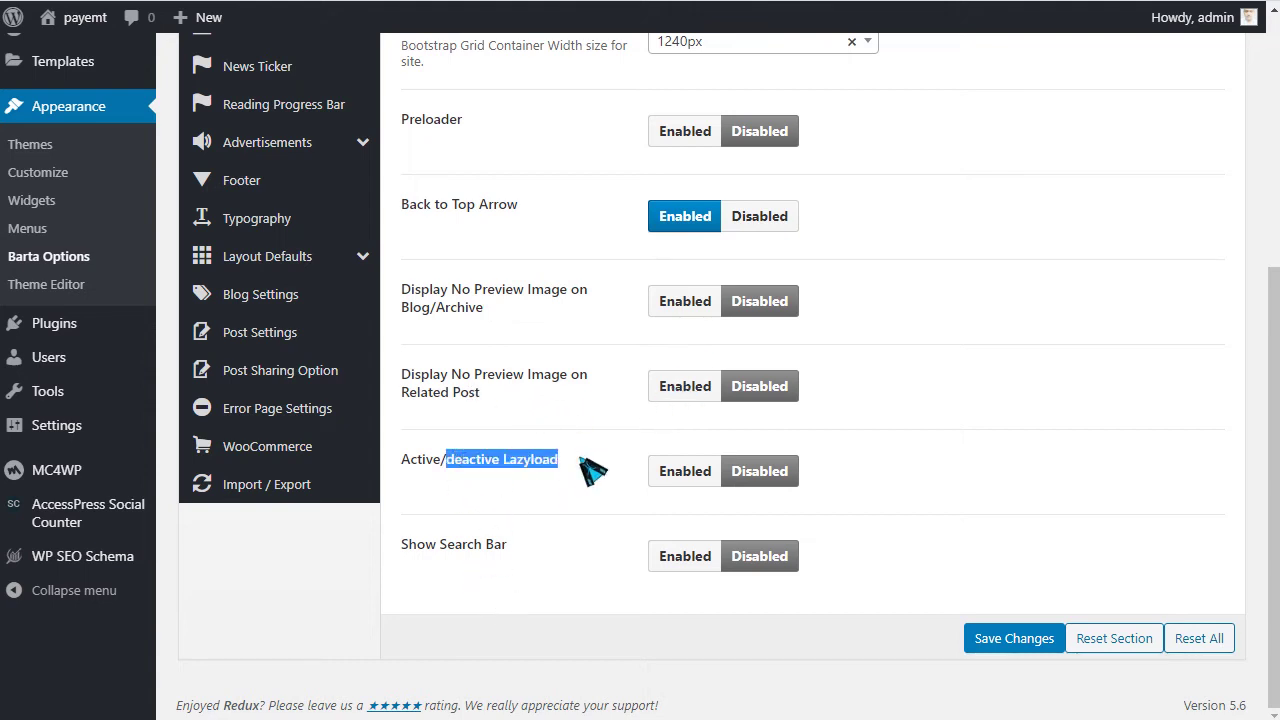
{"action": "left_click", "coordinate": [496, 480]}
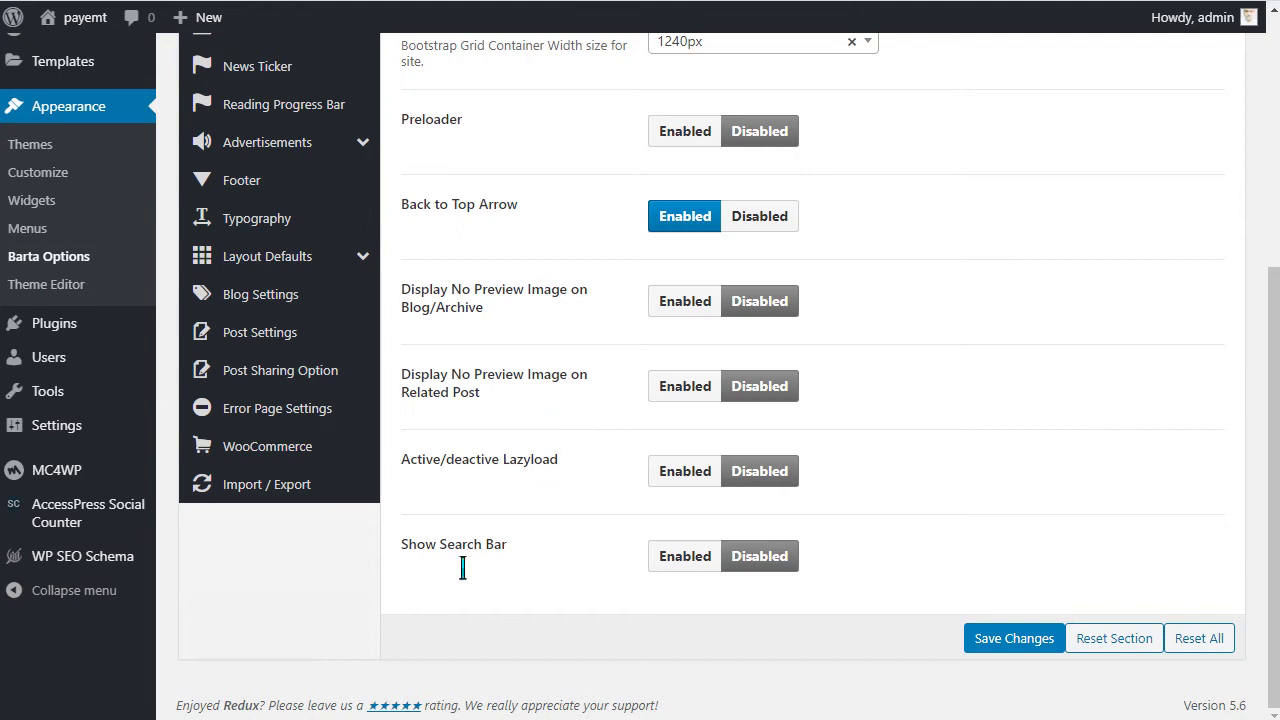
{"action": "left_click_drag", "start_coordinate": [418, 562], "coordinate": [717, 565]}
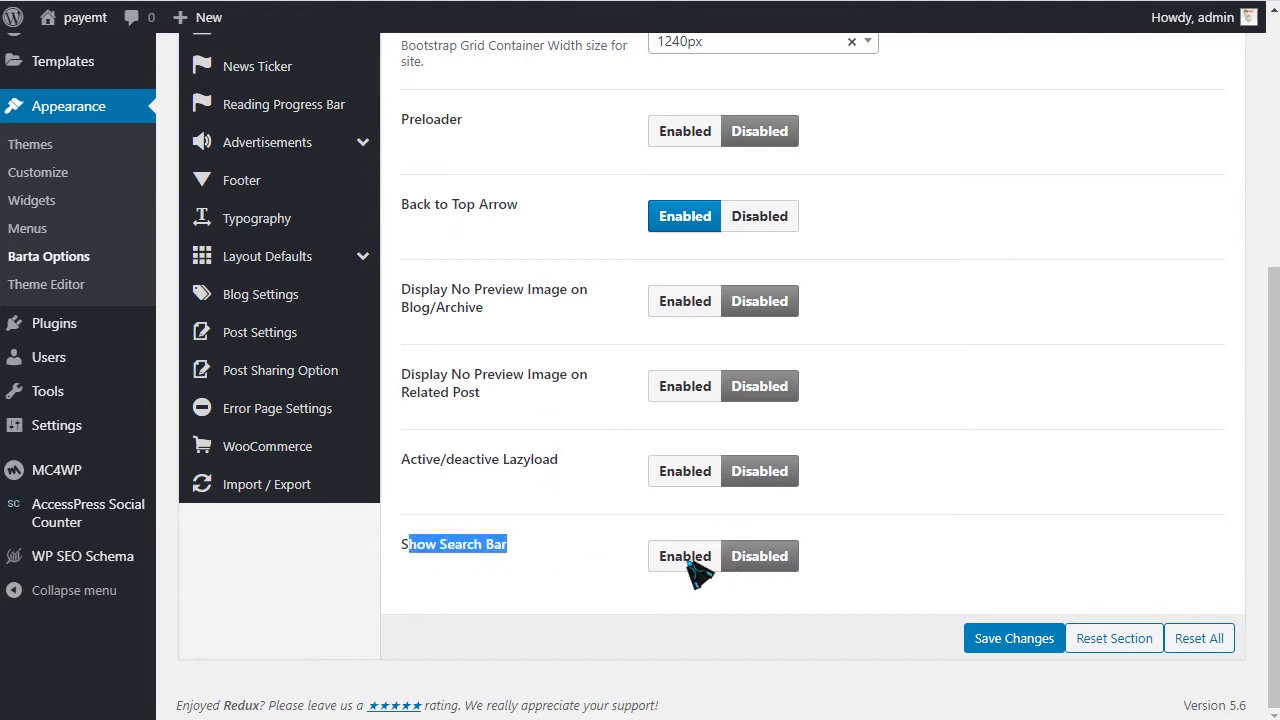
{"action": "scroll", "coordinate": [725, 563], "scroll_direction": "up", "scroll_amount": 2}
{"action": "scroll", "coordinate": [707, 548], "scroll_direction": "up", "scroll_amount": 2}
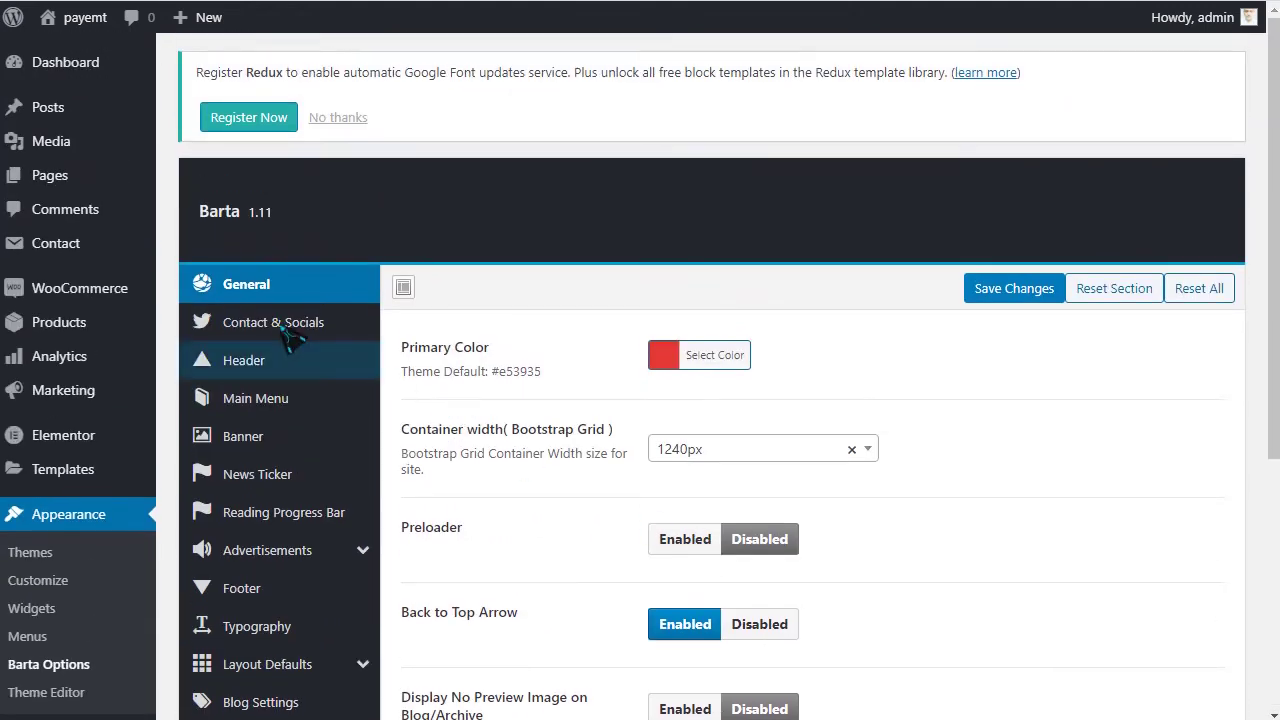
Step: Open the Contact & Socials options and examine the contact detail and social profile fields from Phone to Instagram
{"action": "left_click", "coordinate": [345, 323]}
{"action": "scroll", "coordinate": [358, 323], "scroll_direction": "down", "scroll_amount": 1}
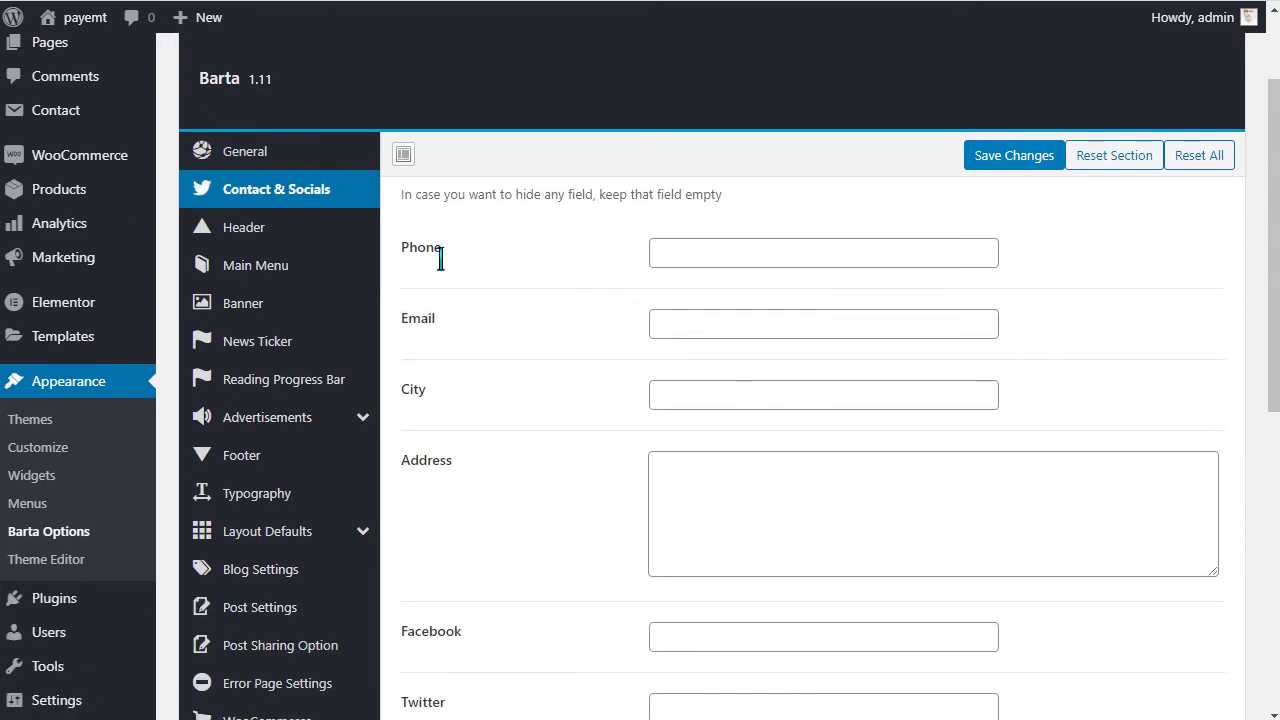
{"action": "left_click", "coordinate": [672, 263]}
{"action": "left_click", "coordinate": [696, 328]}
{"action": "left_click", "coordinate": [686, 398]}
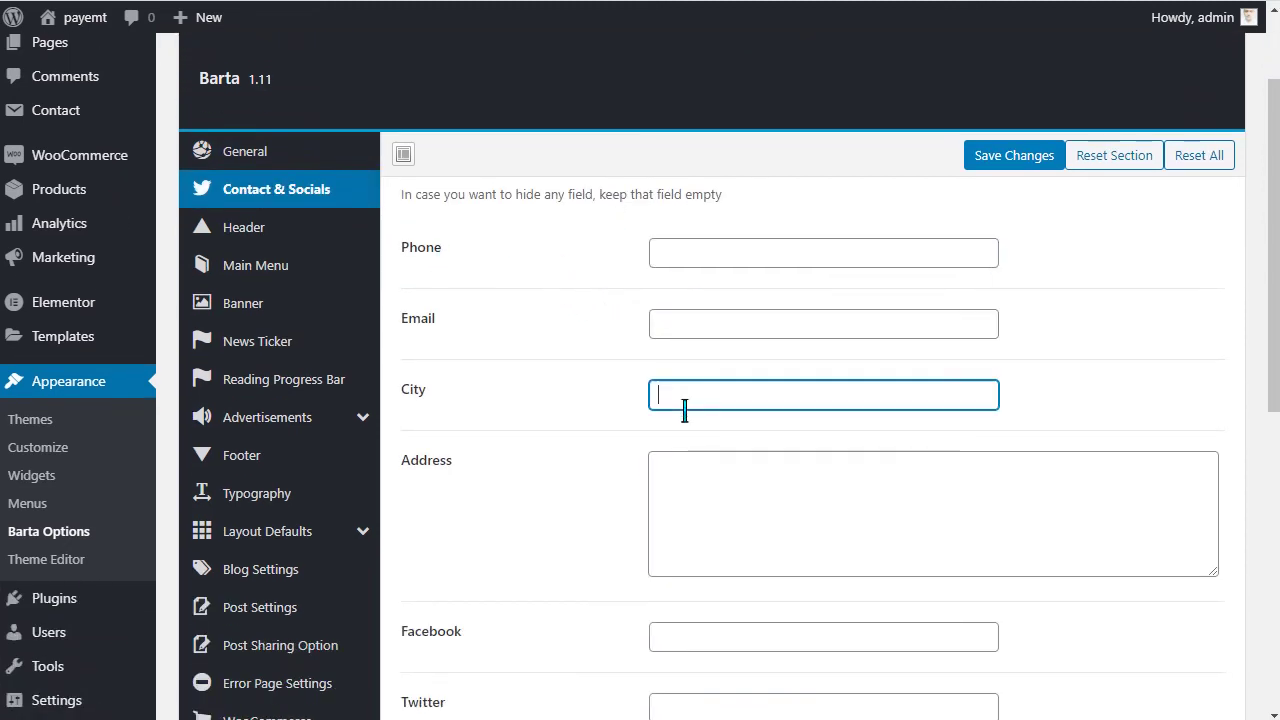
{"action": "scroll", "coordinate": [700, 411], "scroll_direction": "down", "scroll_amount": 1}
{"action": "left_click", "coordinate": [700, 411]}
{"action": "scroll", "coordinate": [711, 329], "scroll_direction": "down", "scroll_amount": 3}
{"action": "left_click", "coordinate": [723, 345]}
{"action": "left_click", "coordinate": [690, 418]}
{"action": "left_click", "coordinate": [681, 485]}
{"action": "scroll", "coordinate": [700, 500], "scroll_direction": "down", "scroll_amount": 3}
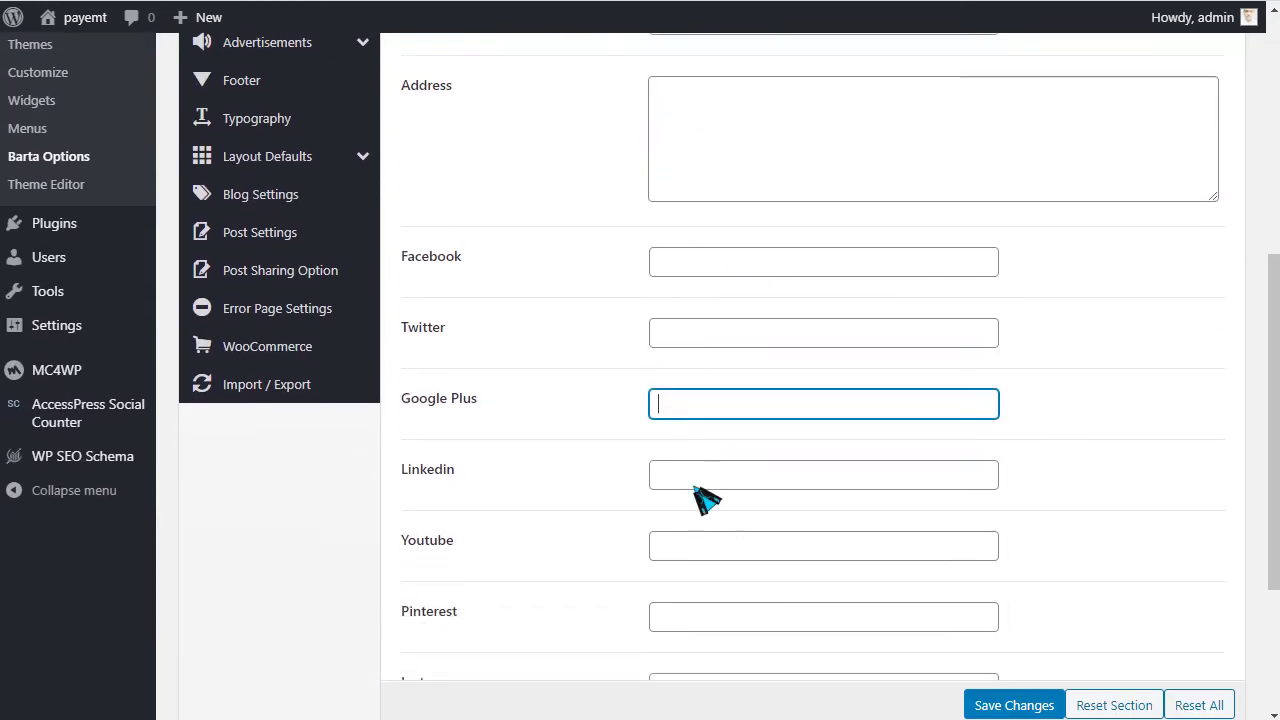
{"action": "scroll", "coordinate": [738, 563], "scroll_direction": "down", "scroll_amount": 2}
{"action": "scroll", "coordinate": [758, 510], "scroll_direction": "up", "scroll_amount": 7}
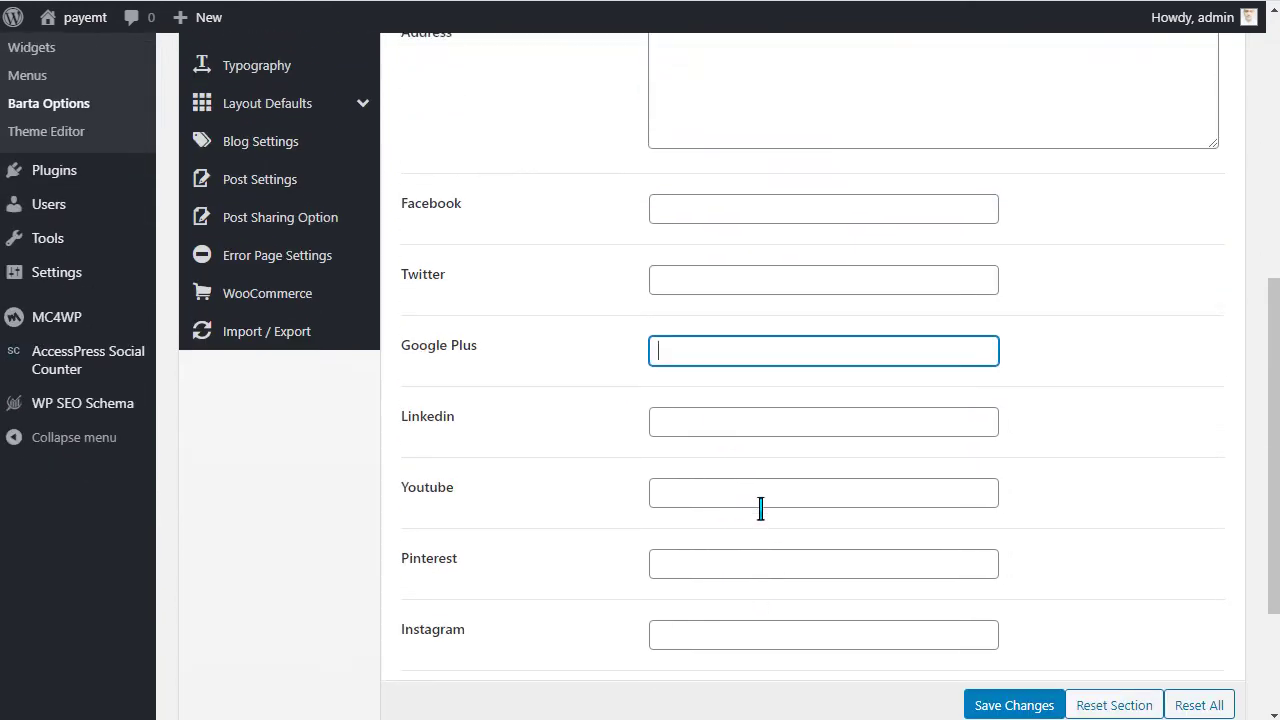
{"action": "scroll", "coordinate": [765, 505], "scroll_direction": "down", "scroll_amount": 3}
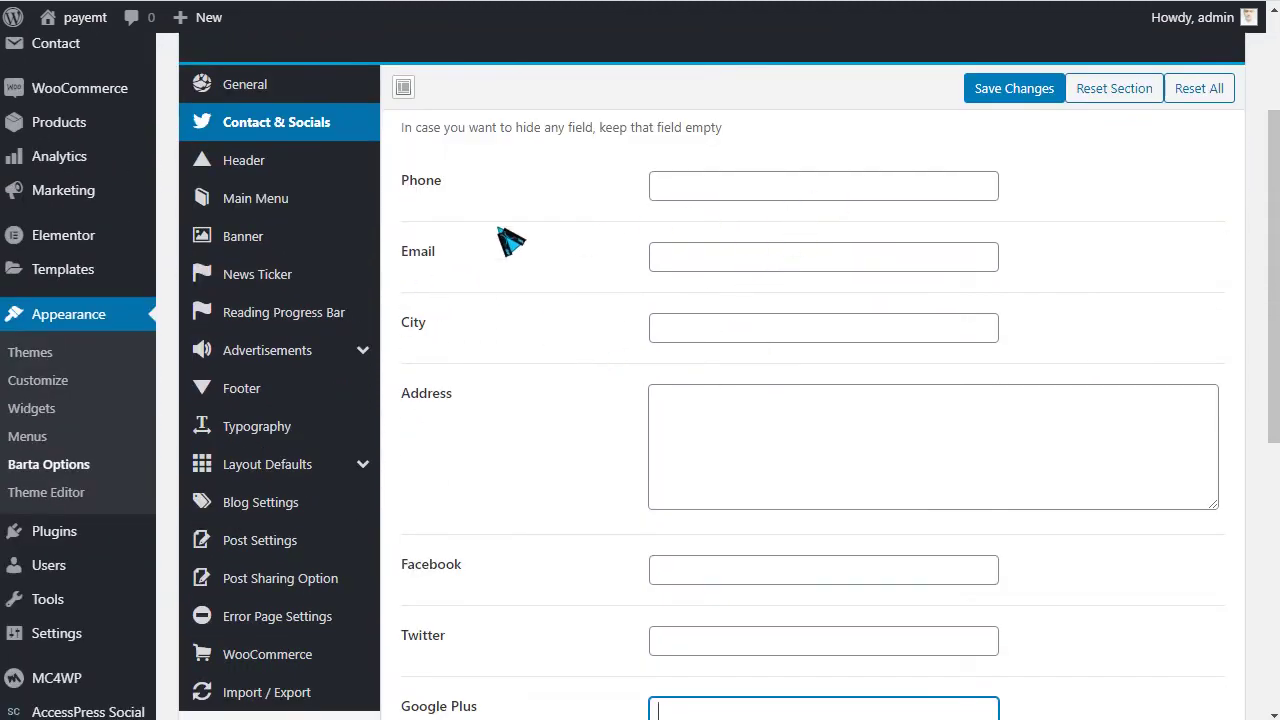
Step: Open the Header options and examine the logo settings and the available Top Bar Layout and Header Layout choices
{"action": "left_click", "coordinate": [286, 172]}
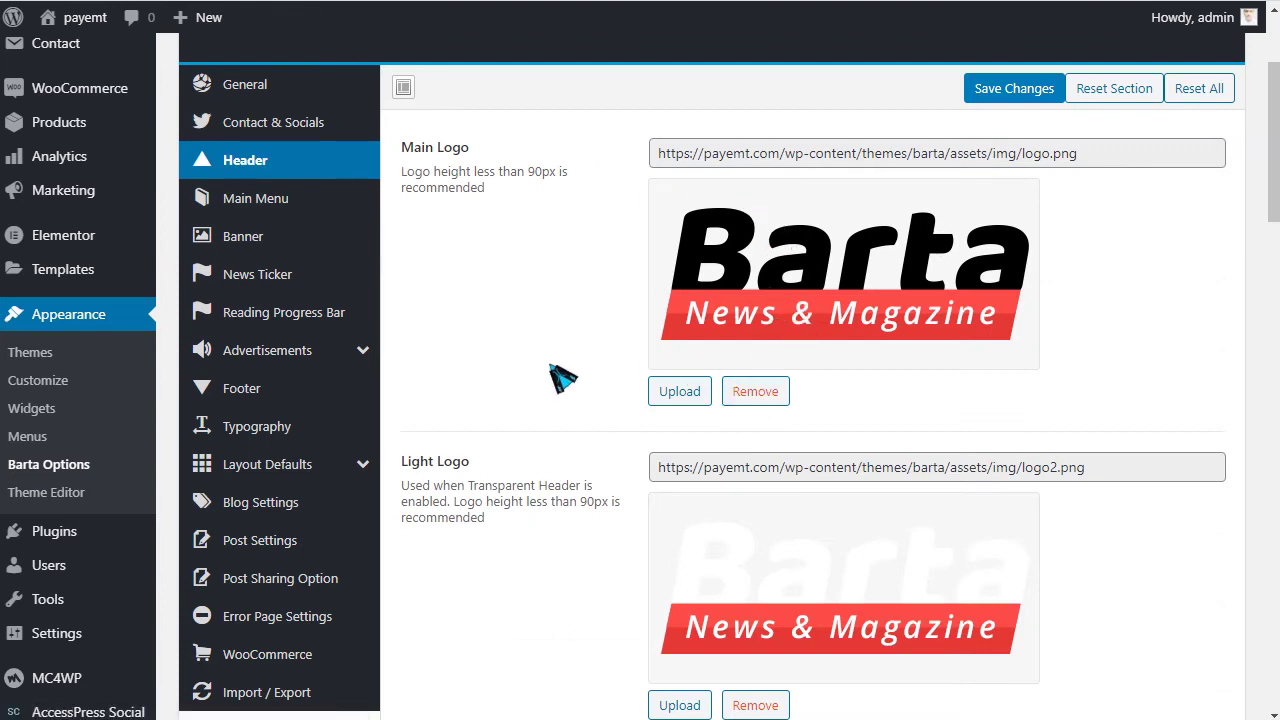
{"action": "scroll", "coordinate": [562, 378], "scroll_direction": "down", "scroll_amount": 6}
{"action": "scroll", "coordinate": [578, 350], "scroll_direction": "down", "scroll_amount": 7}
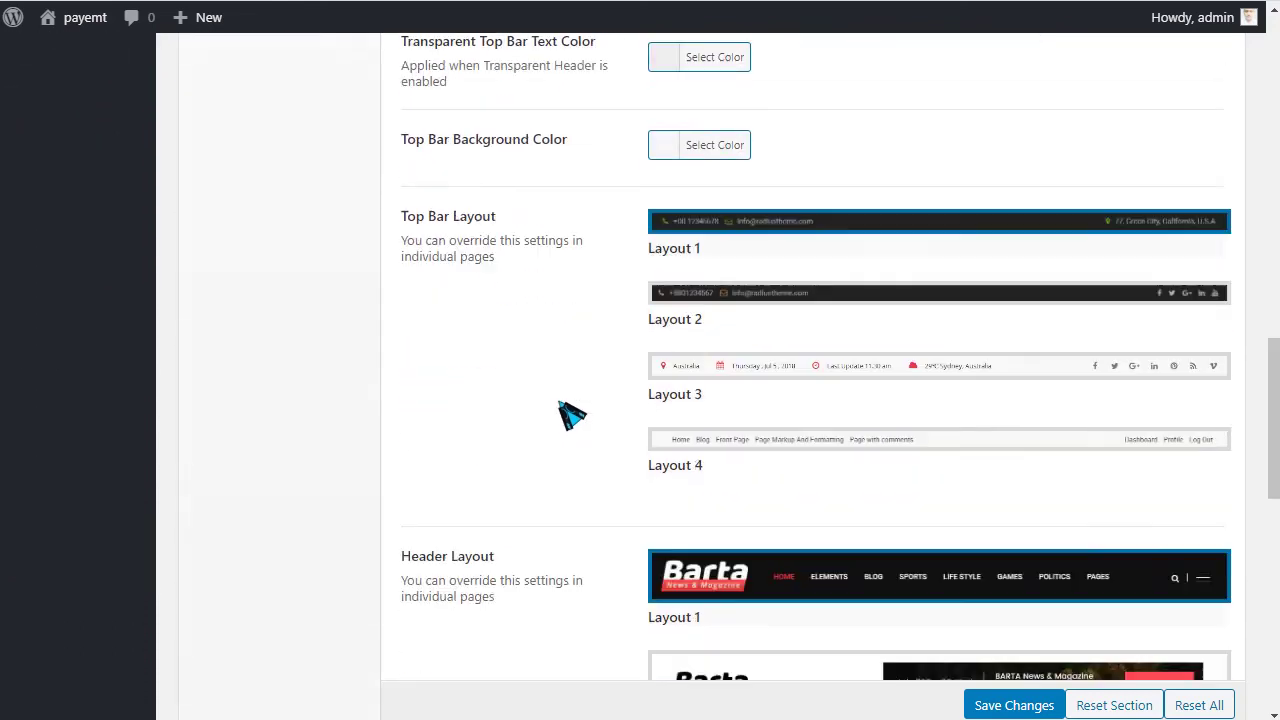
{"action": "scroll", "coordinate": [571, 414], "scroll_direction": "down", "scroll_amount": 1}
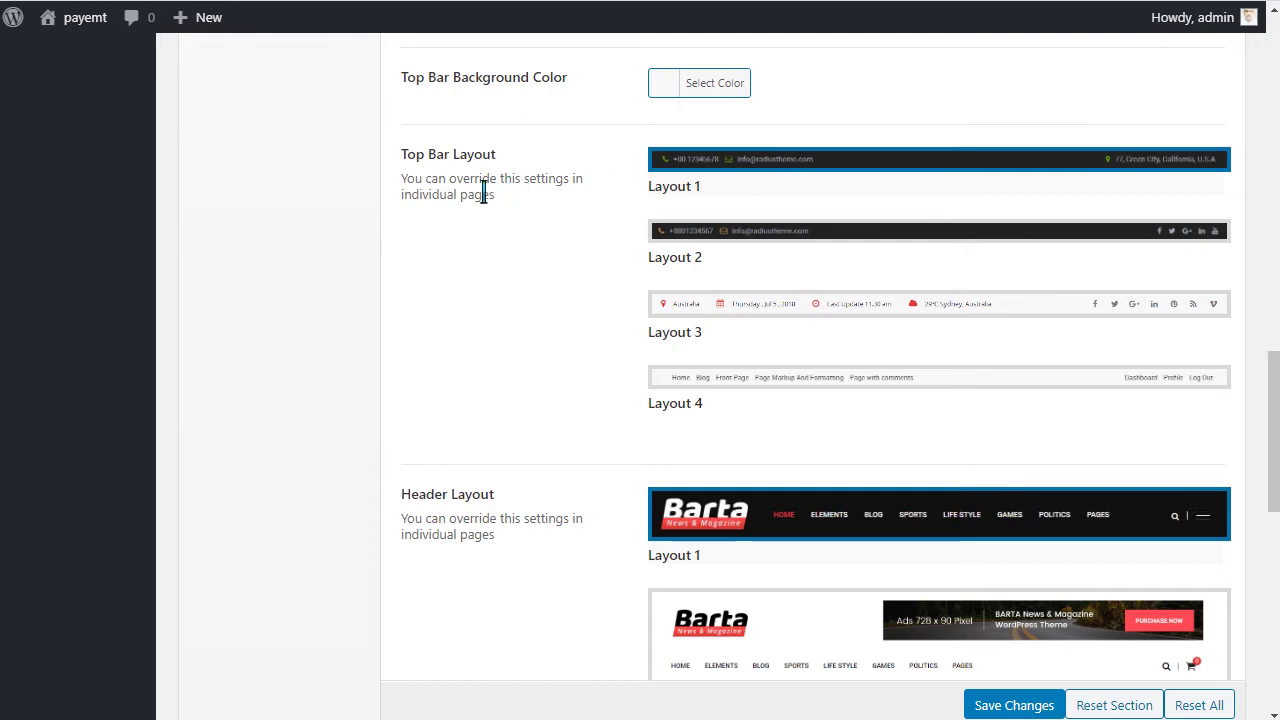
{"action": "left_click_drag", "start_coordinate": [401, 154], "coordinate": [512, 168]}
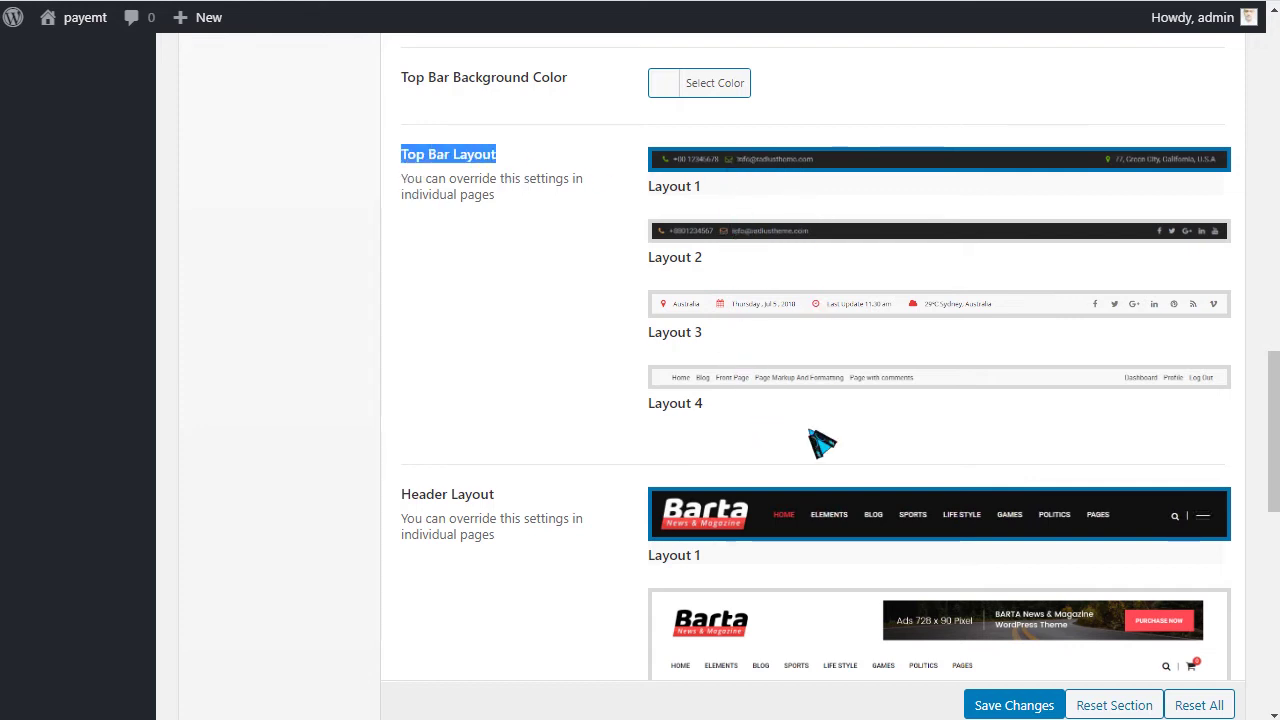
{"action": "scroll", "coordinate": [497, 343], "scroll_direction": "down", "scroll_amount": 2}
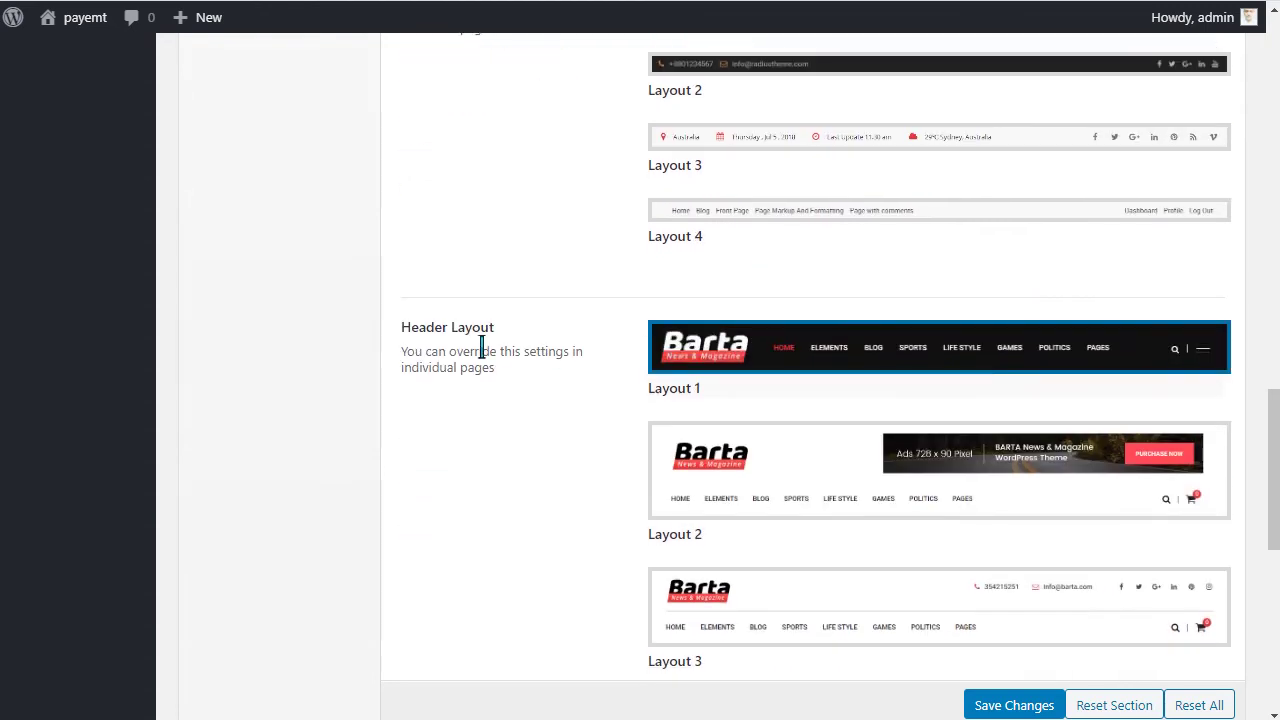
{"action": "left_click_drag", "start_coordinate": [419, 328], "coordinate": [510, 330]}
{"action": "scroll", "coordinate": [823, 371], "scroll_direction": "down", "scroll_amount": 2}
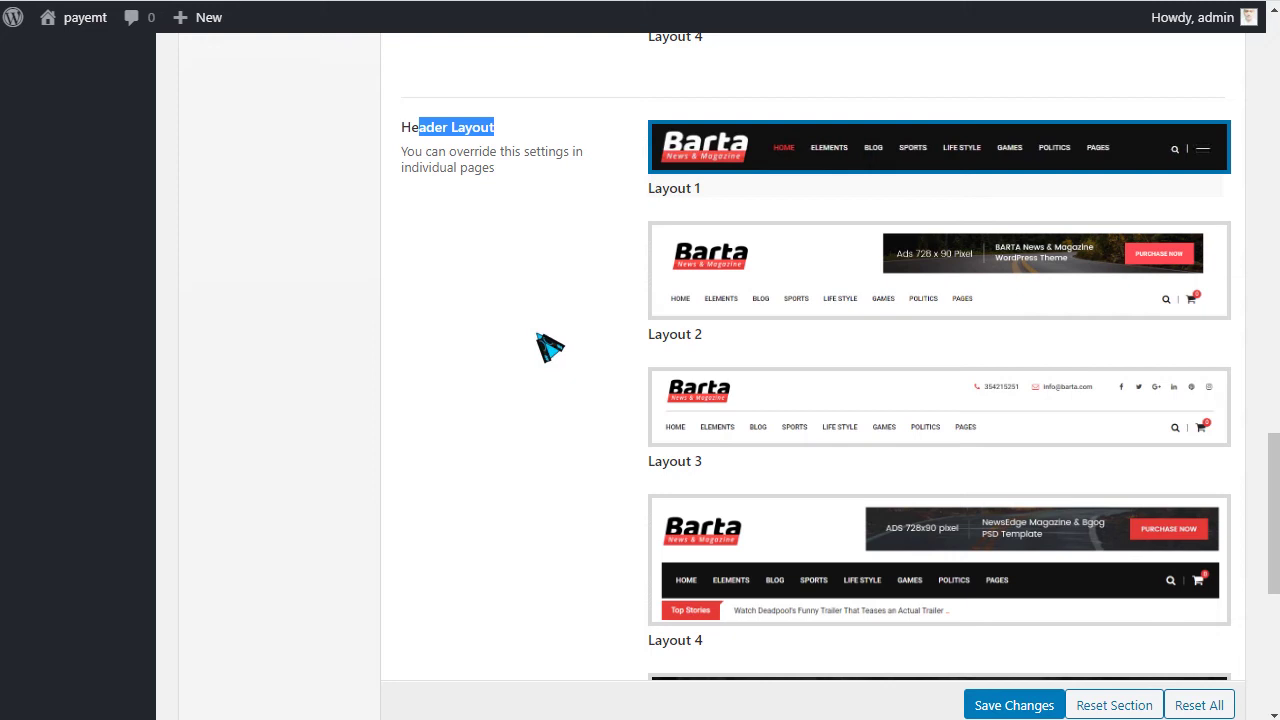
{"action": "scroll", "coordinate": [551, 344], "scroll_direction": "down", "scroll_amount": 1}
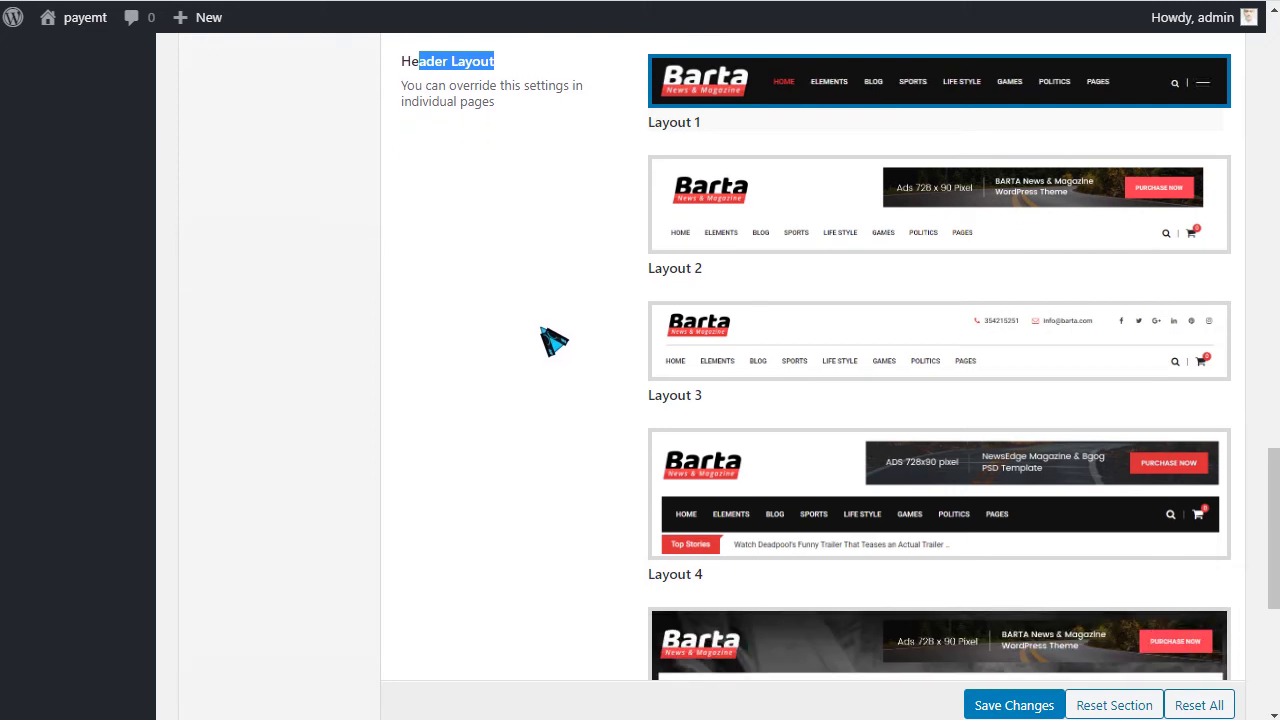
Step: Try Layout 2 and Layout 4 as the theme's Header Layout
{"action": "left_click", "coordinate": [866, 204]}
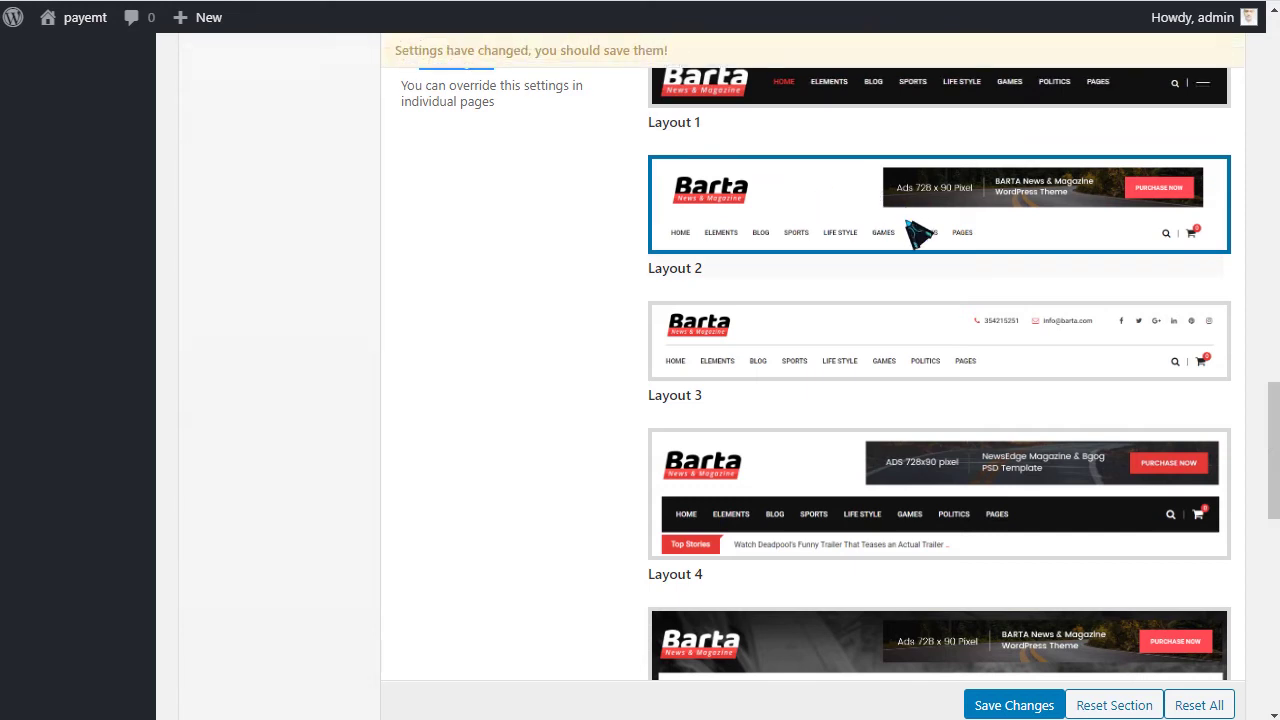
{"action": "scroll", "coordinate": [803, 249], "scroll_direction": "down", "scroll_amount": 3}
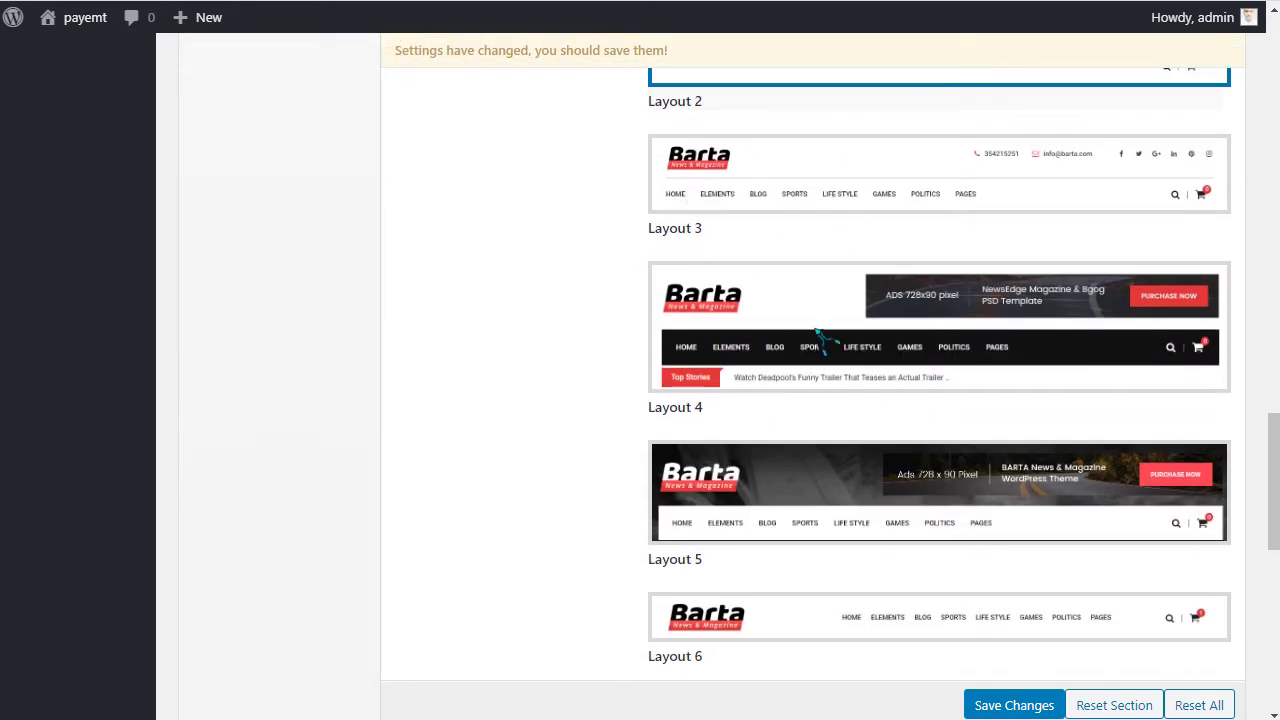
{"action": "left_click", "coordinate": [740, 365]}
{"action": "scroll", "coordinate": [757, 320], "scroll_direction": "down", "scroll_amount": 5}
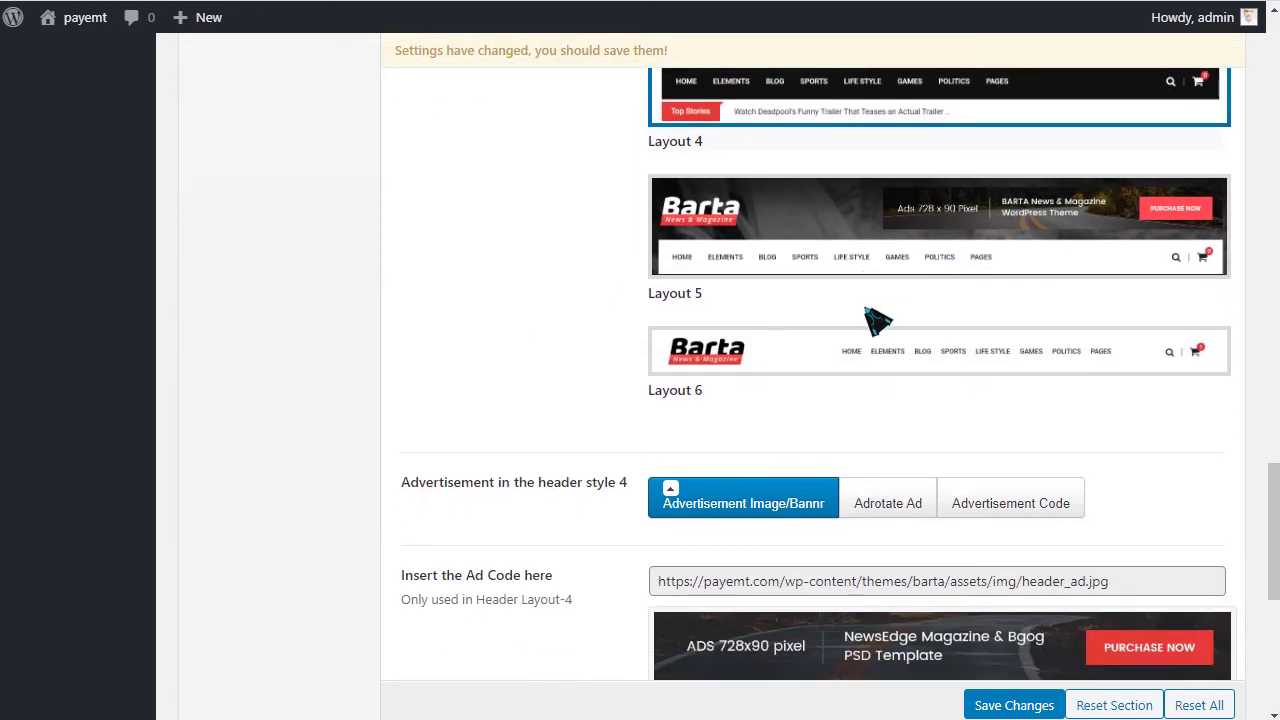
{"action": "scroll", "coordinate": [624, 389], "scroll_direction": "up", "scroll_amount": 3}
{"action": "scroll", "coordinate": [657, 363], "scroll_direction": "up", "scroll_amount": 4}
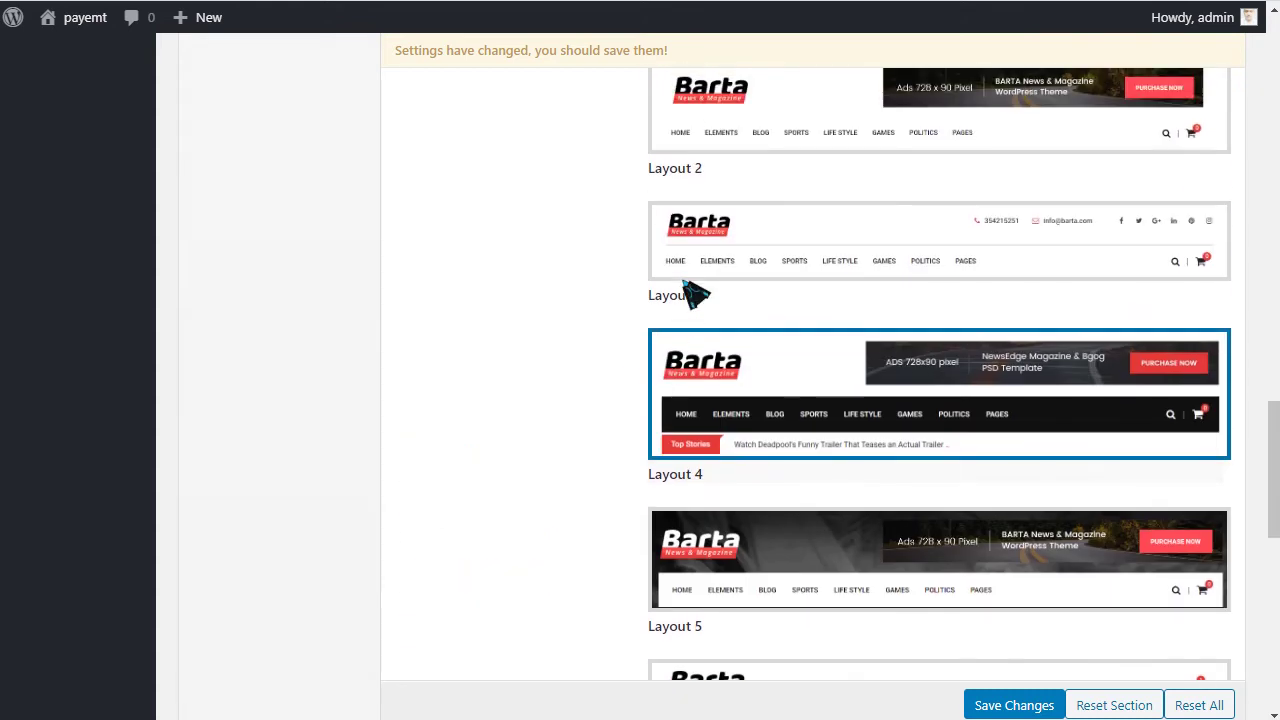
Step: Set the Header Layout to Layout 3 and review the Search Icon and Cart Icon options
{"action": "left_click", "coordinate": [985, 245]}
{"action": "scroll", "coordinate": [560, 350], "scroll_direction": "up", "scroll_amount": 5}
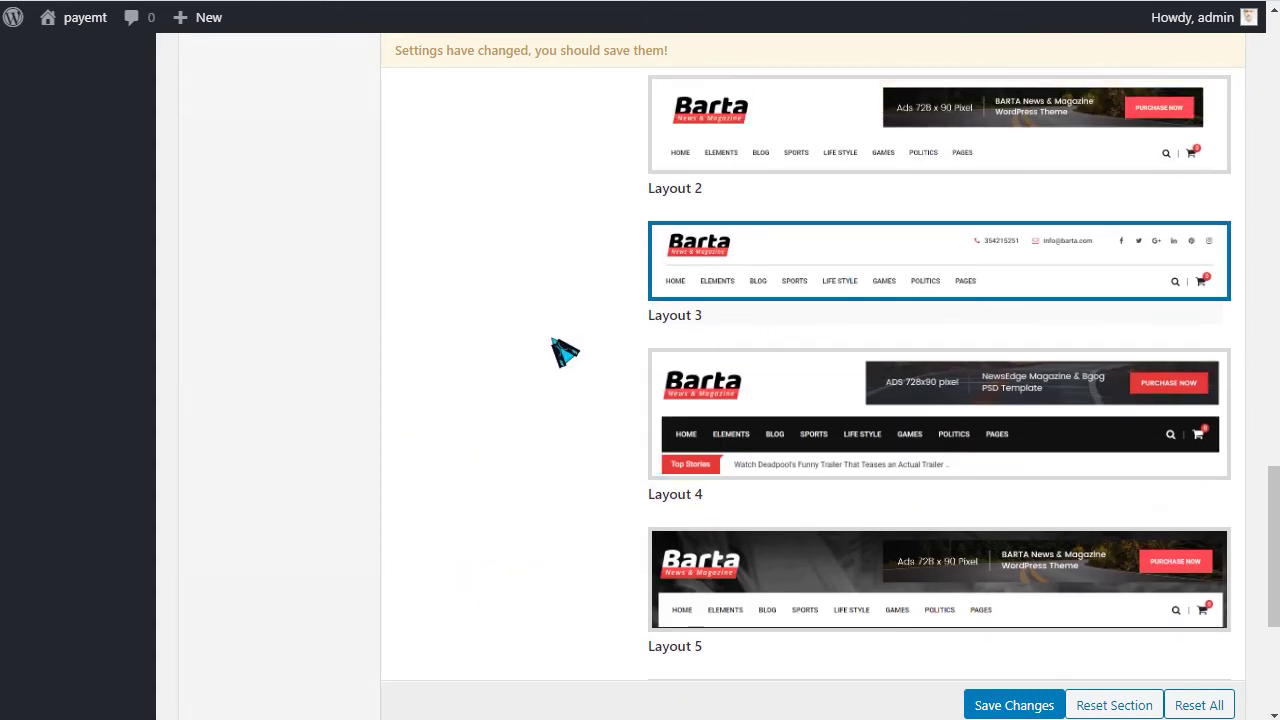
{"action": "scroll", "coordinate": [617, 380], "scroll_direction": "down", "scroll_amount": 7}
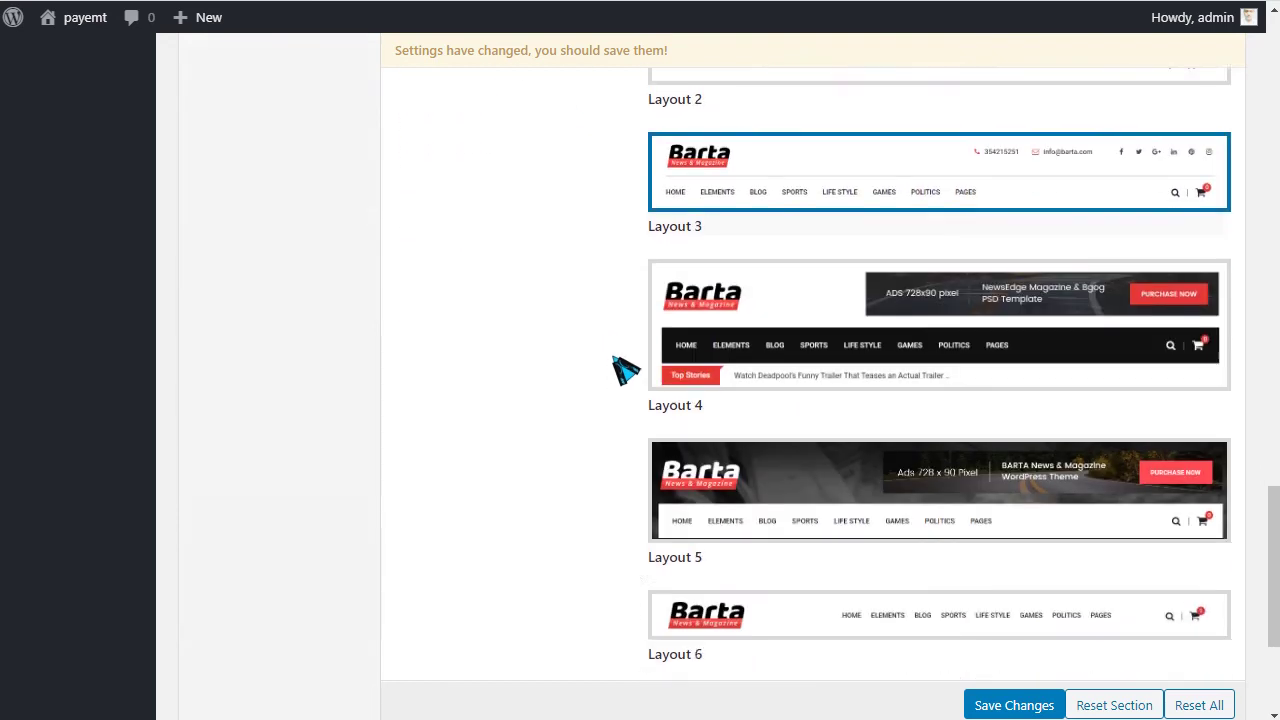
{"action": "left_click_drag", "start_coordinate": [409, 462], "coordinate": [532, 462]}
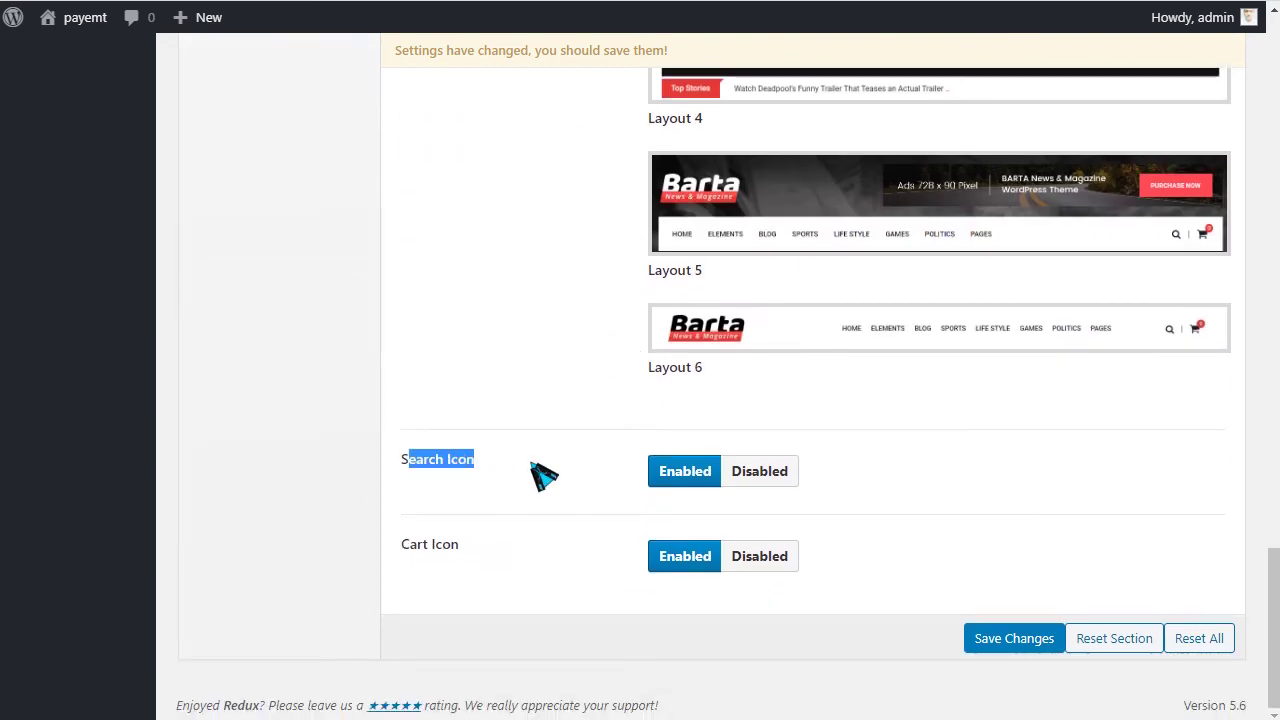
{"action": "scroll", "coordinate": [1197, 287], "scroll_direction": "up", "scroll_amount": 2}
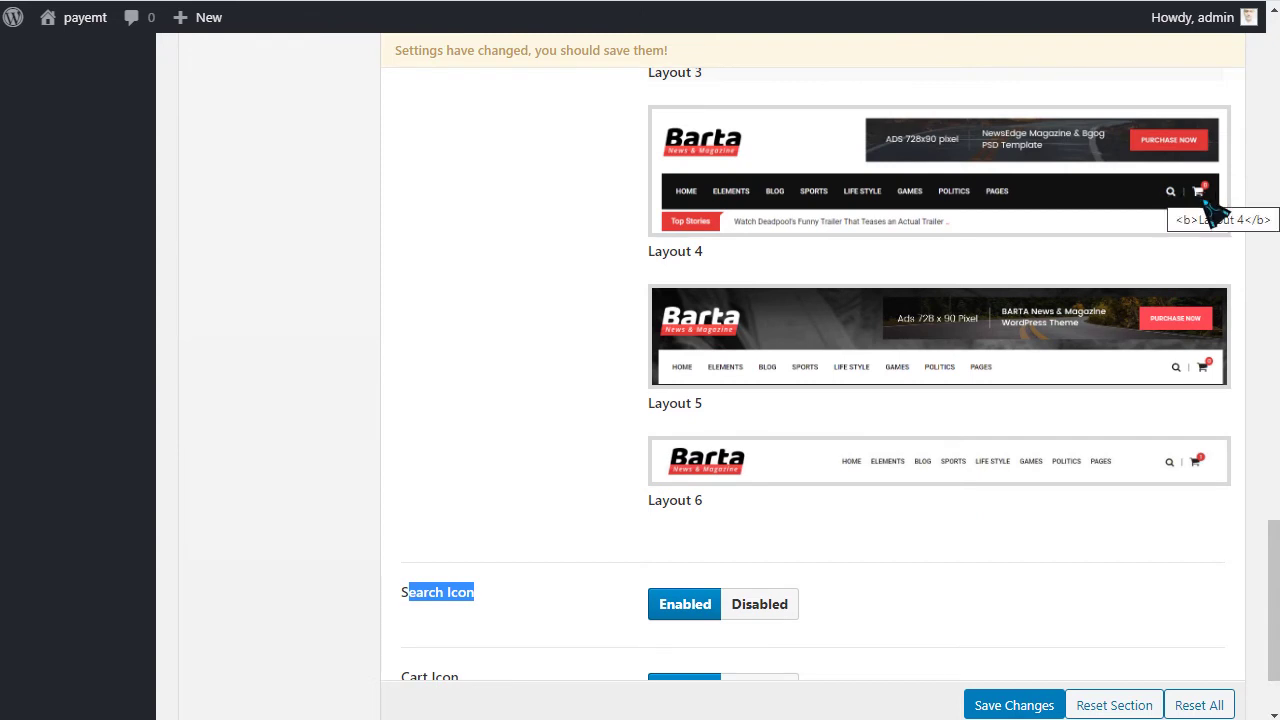
{"action": "scroll", "coordinate": [660, 300], "scroll_direction": "down", "scroll_amount": 2}
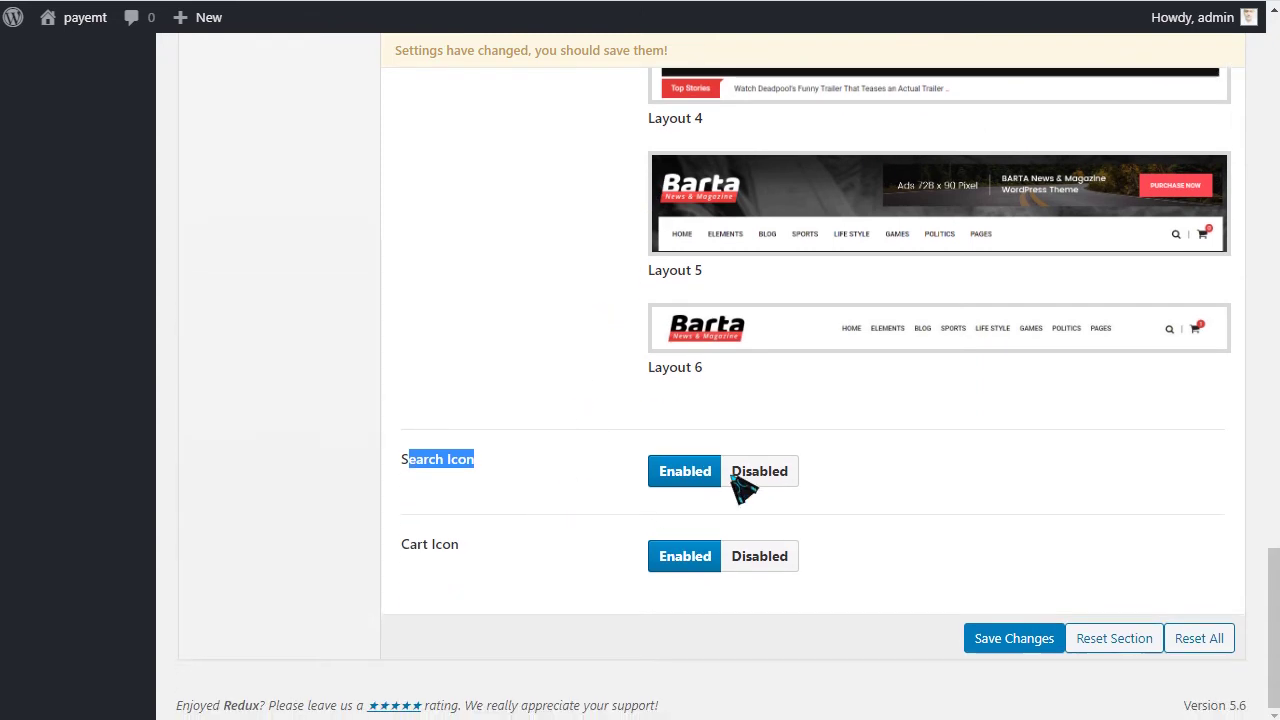
Step: Disable the Search Icon and Cart Icon in the header options and save the theme options
{"action": "left_click", "coordinate": [748, 478]}
{"action": "left_click", "coordinate": [762, 560]}
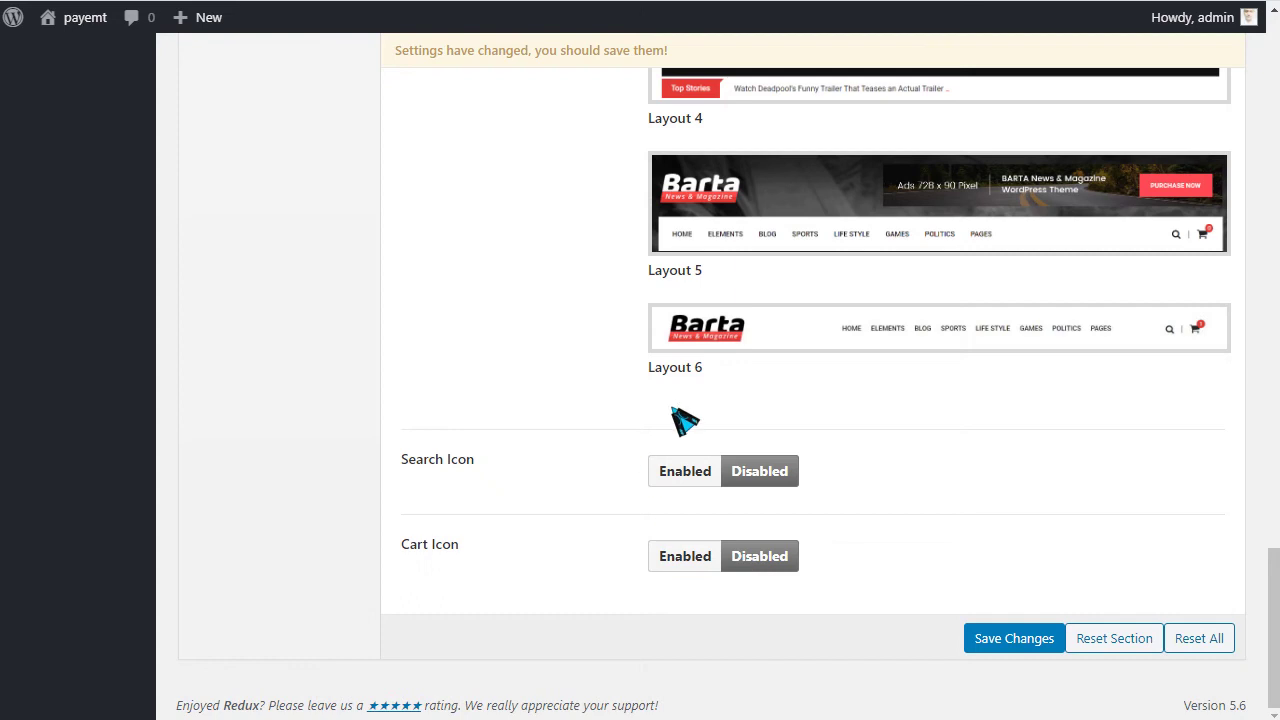
{"action": "left_click", "coordinate": [1012, 646]}
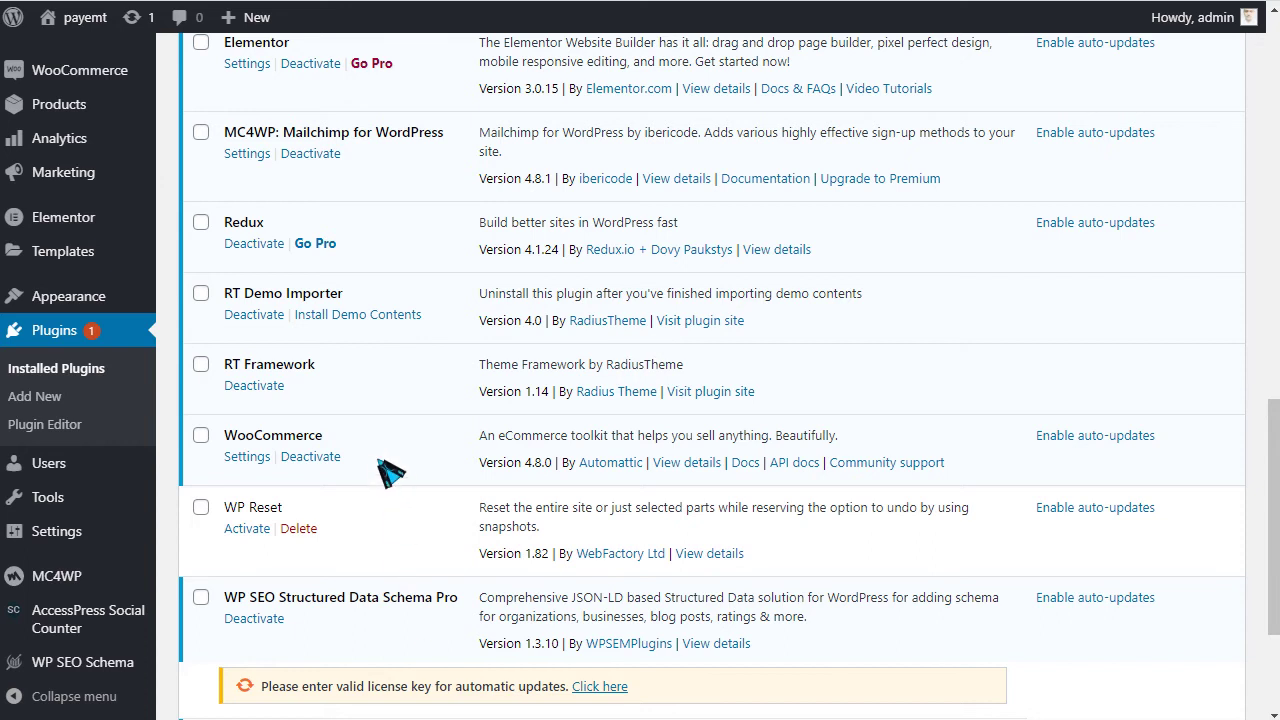
Step: Find RT Demo Importer among the installed plugins and open its Install Demo Contents page
{"action": "scroll", "coordinate": [390, 472], "scroll_direction": "up", "scroll_amount": 3}
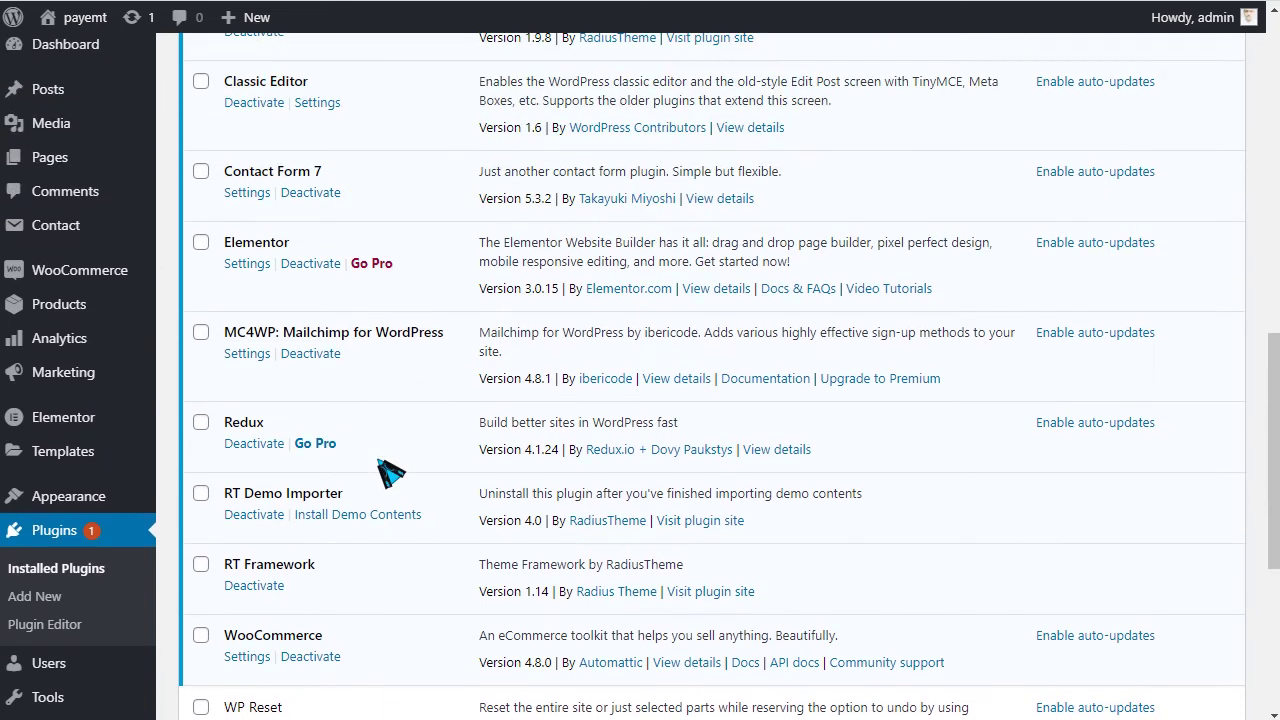
{"action": "scroll", "coordinate": [390, 472], "scroll_direction": "up", "scroll_amount": 4}
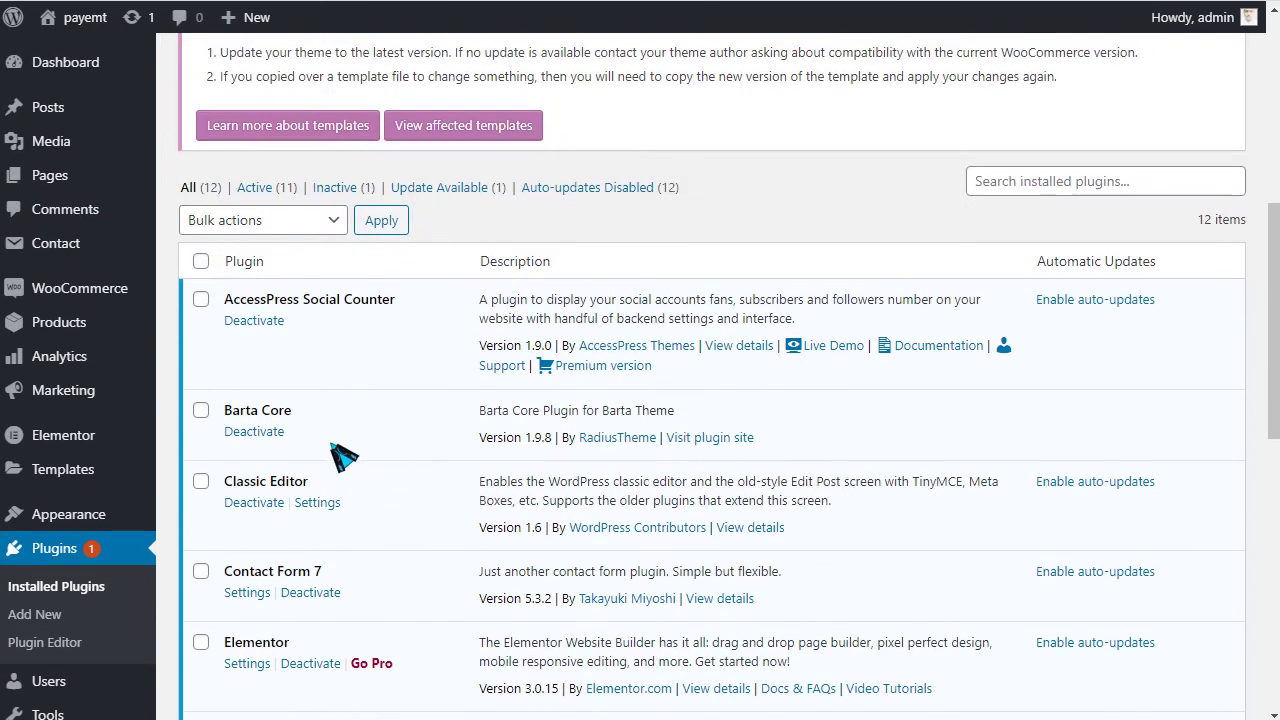
{"action": "scroll", "coordinate": [440, 410], "scroll_direction": "up", "scroll_amount": 3}
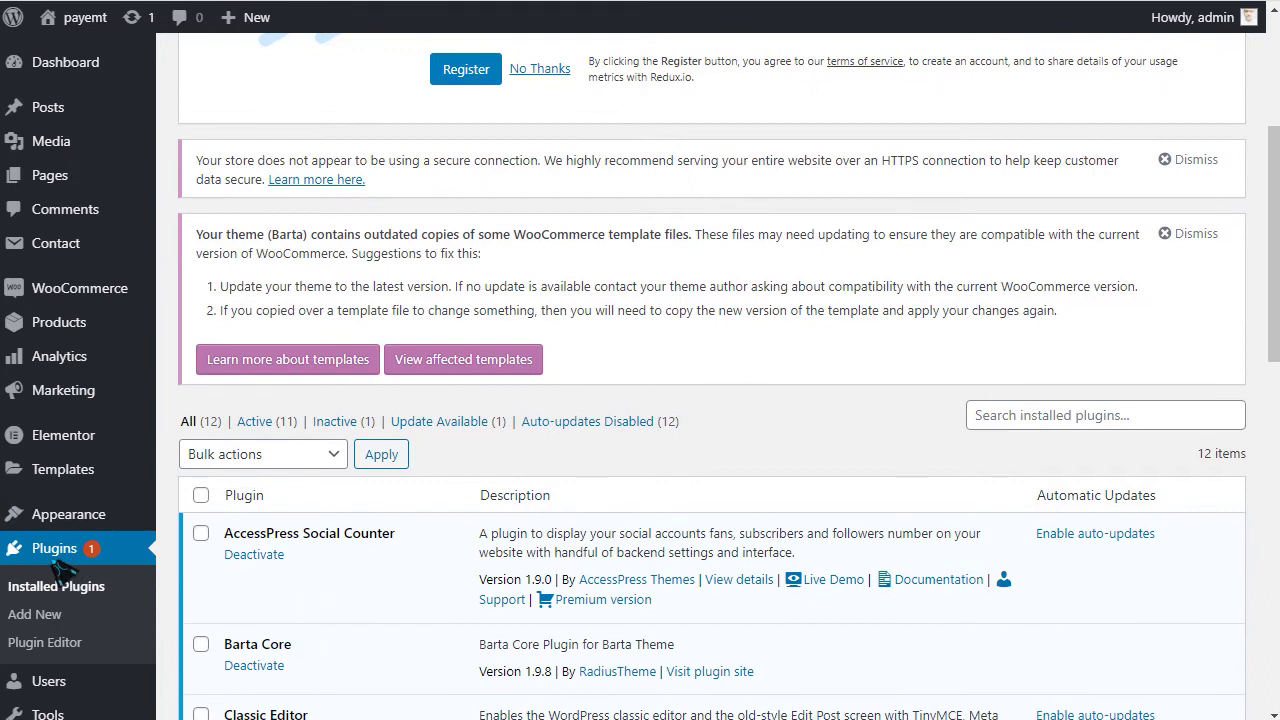
{"action": "scroll", "coordinate": [447, 448], "scroll_direction": "down", "scroll_amount": 2}
{"action": "scroll", "coordinate": [449, 414], "scroll_direction": "down", "scroll_amount": 3}
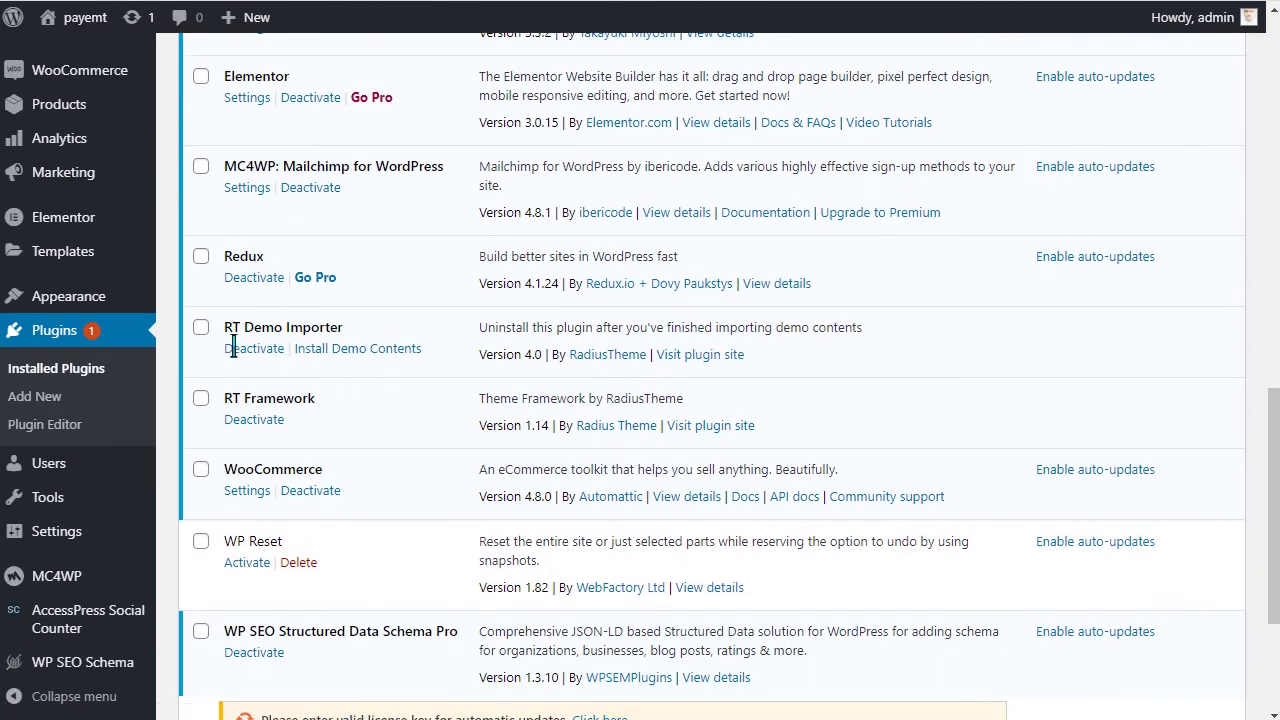
{"action": "left_click_drag", "start_coordinate": [333, 342], "coordinate": [379, 329]}
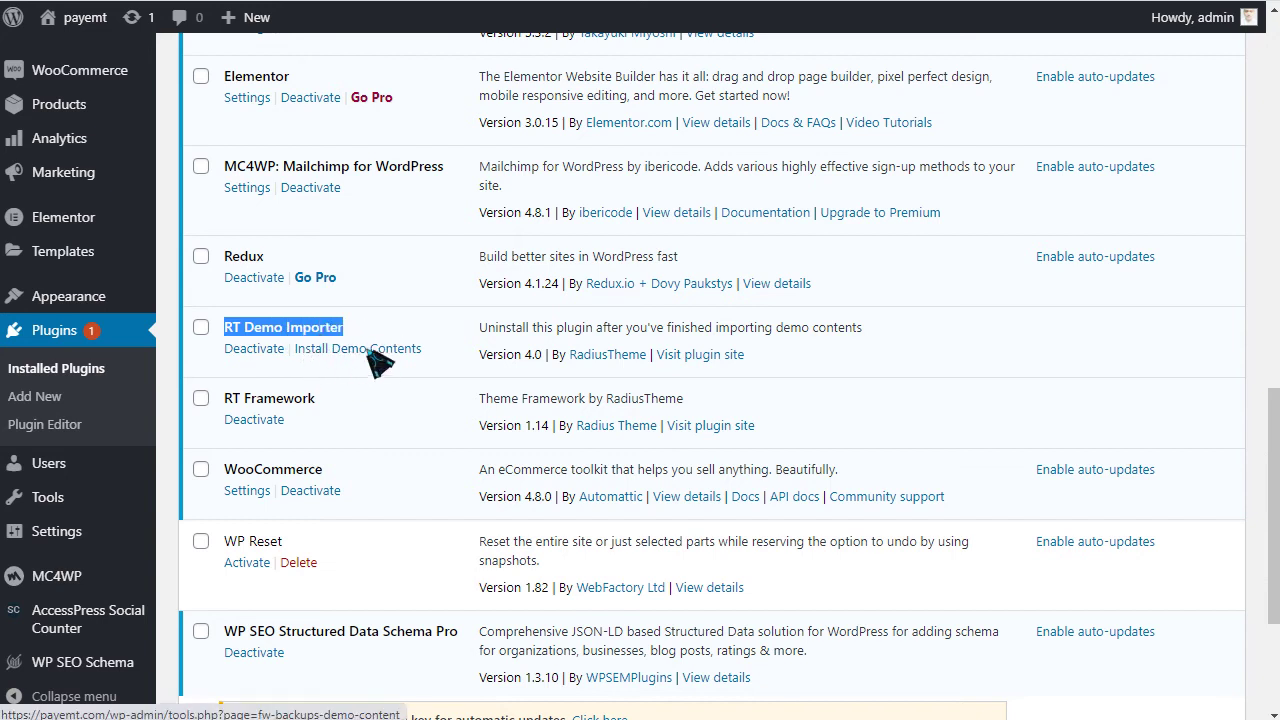
{"action": "left_click", "coordinate": [366, 350]}
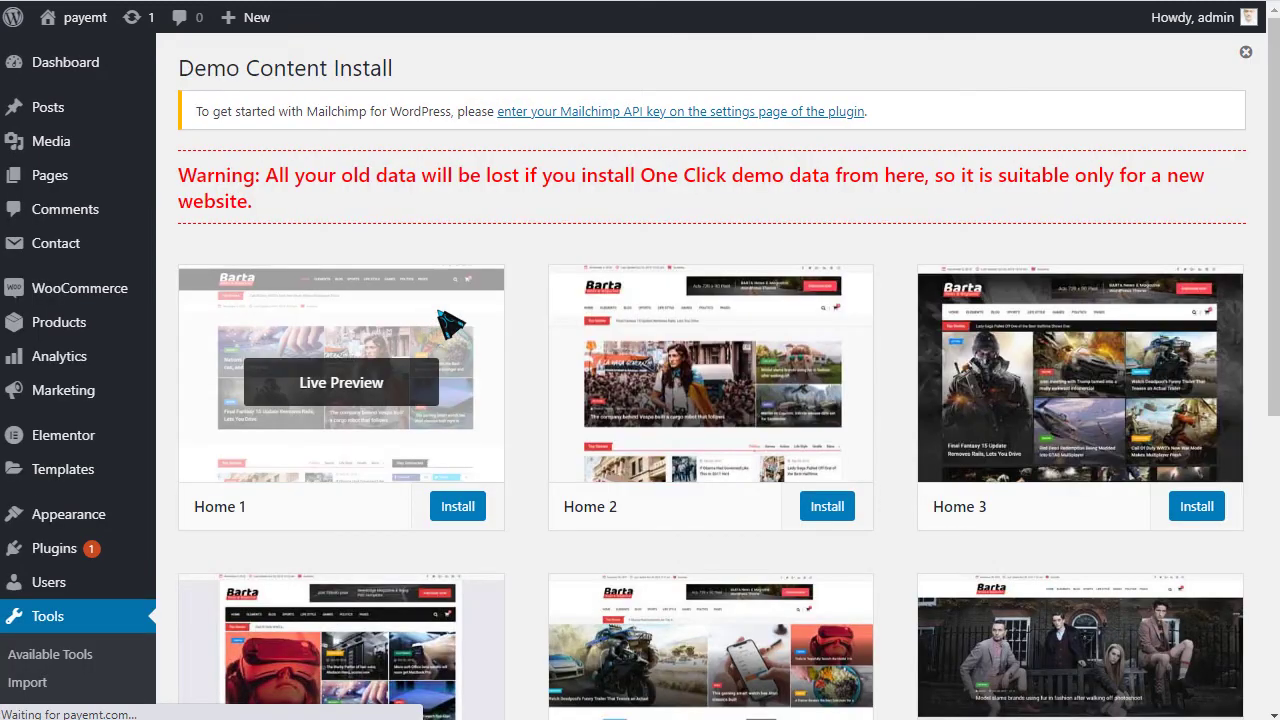
Step: Look through the available Barta demos from Home 1 to Home 7 on the Demo Content Install page
{"action": "scroll", "coordinate": [1150, 340], "scroll_direction": "down", "scroll_amount": 2}
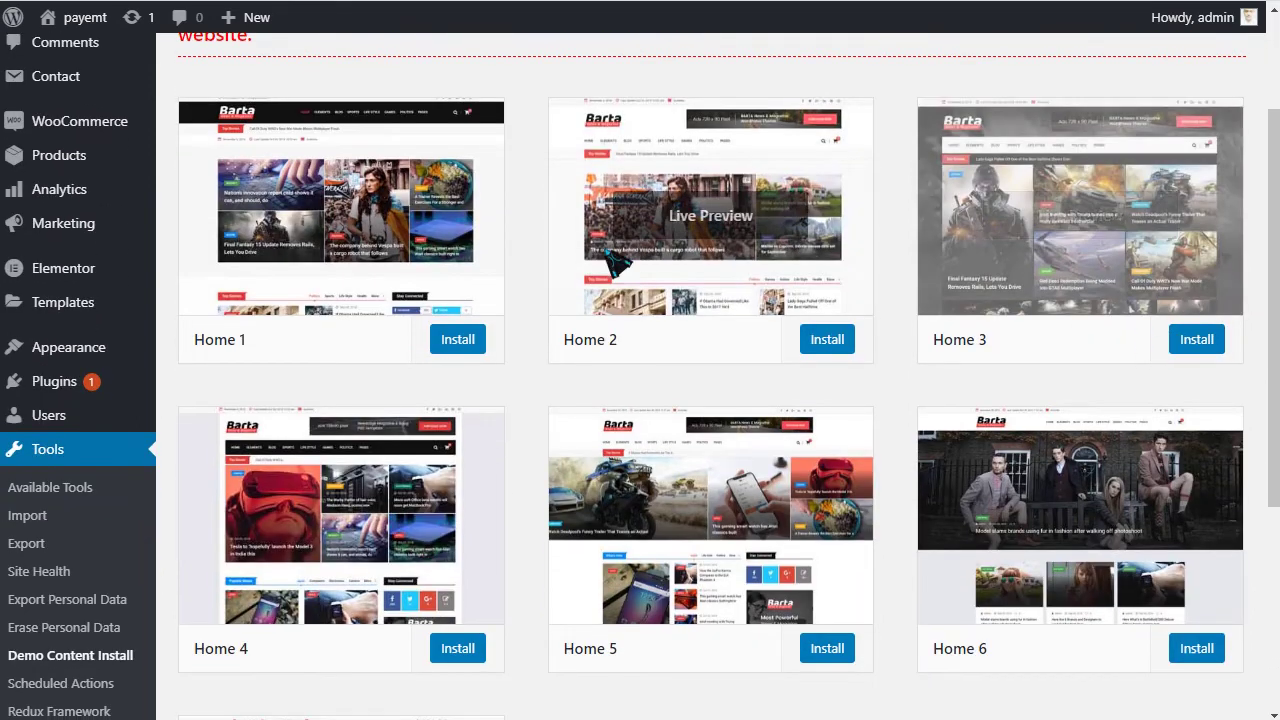
{"action": "scroll", "coordinate": [365, 265], "scroll_direction": "down", "scroll_amount": 4}
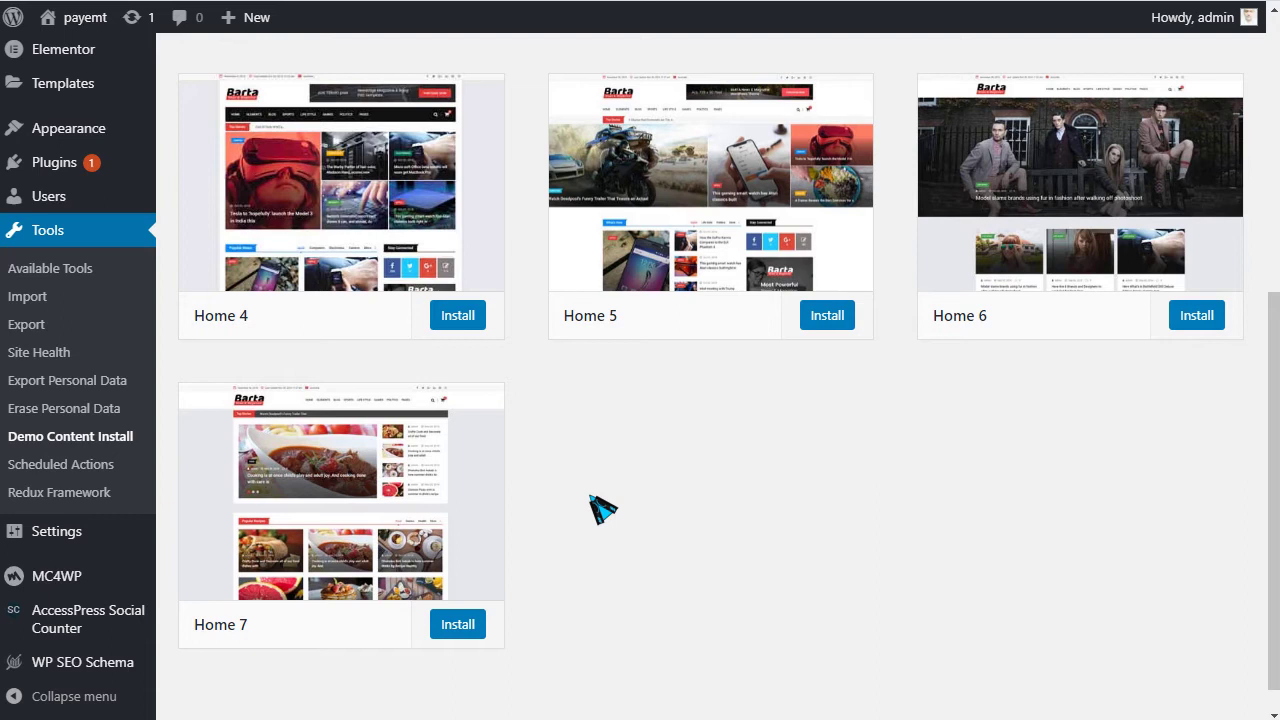
{"action": "scroll", "coordinate": [603, 510], "scroll_direction": "up", "scroll_amount": 4}
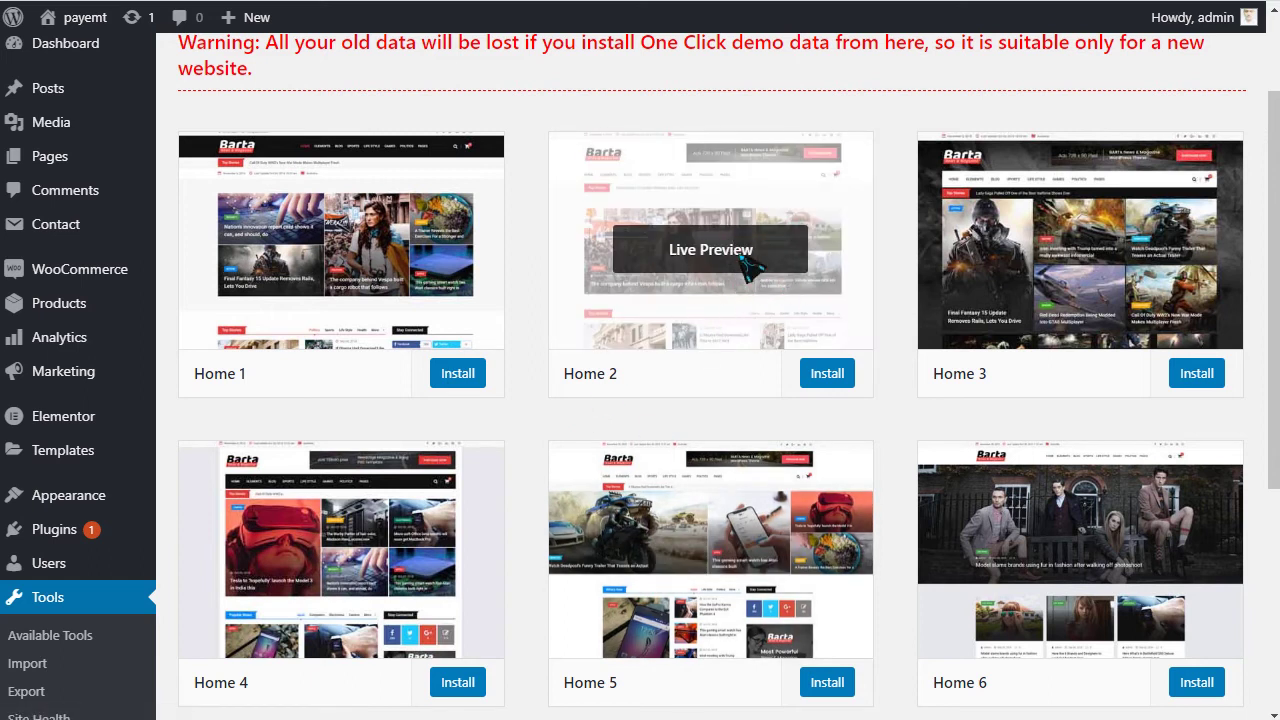
{"action": "scroll", "coordinate": [745, 262], "scroll_direction": "up", "scroll_amount": 1}
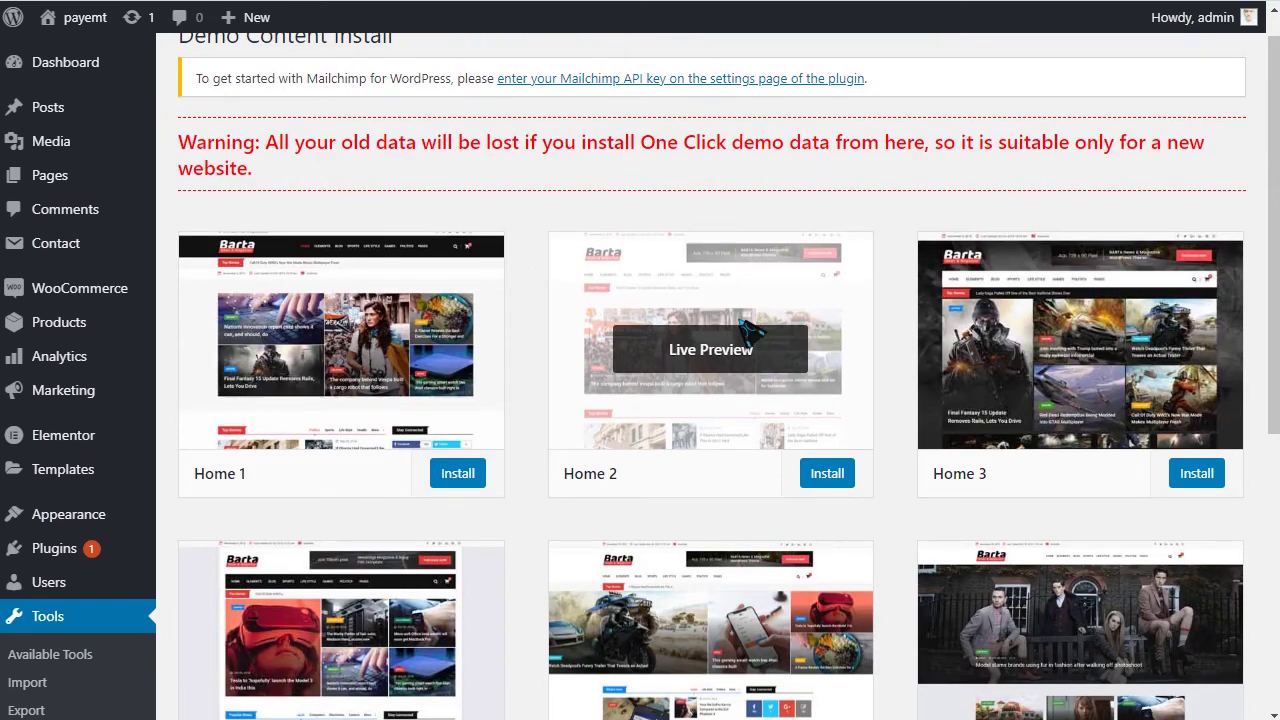
{"action": "scroll", "coordinate": [730, 293], "scroll_direction": "up", "scroll_amount": 1}
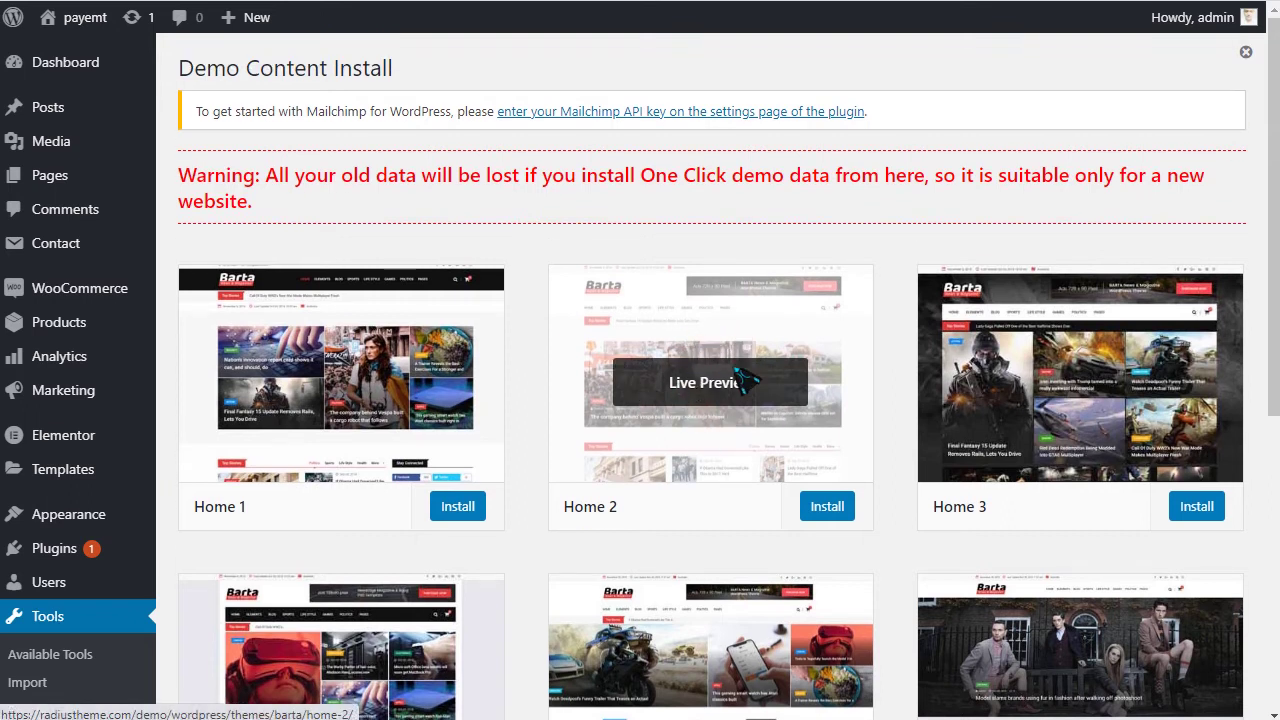
Step: Open the live preview of the Home 2 demo and examine its header, Top Stories and International sections
{"action": "left_click", "coordinate": [697, 392]}
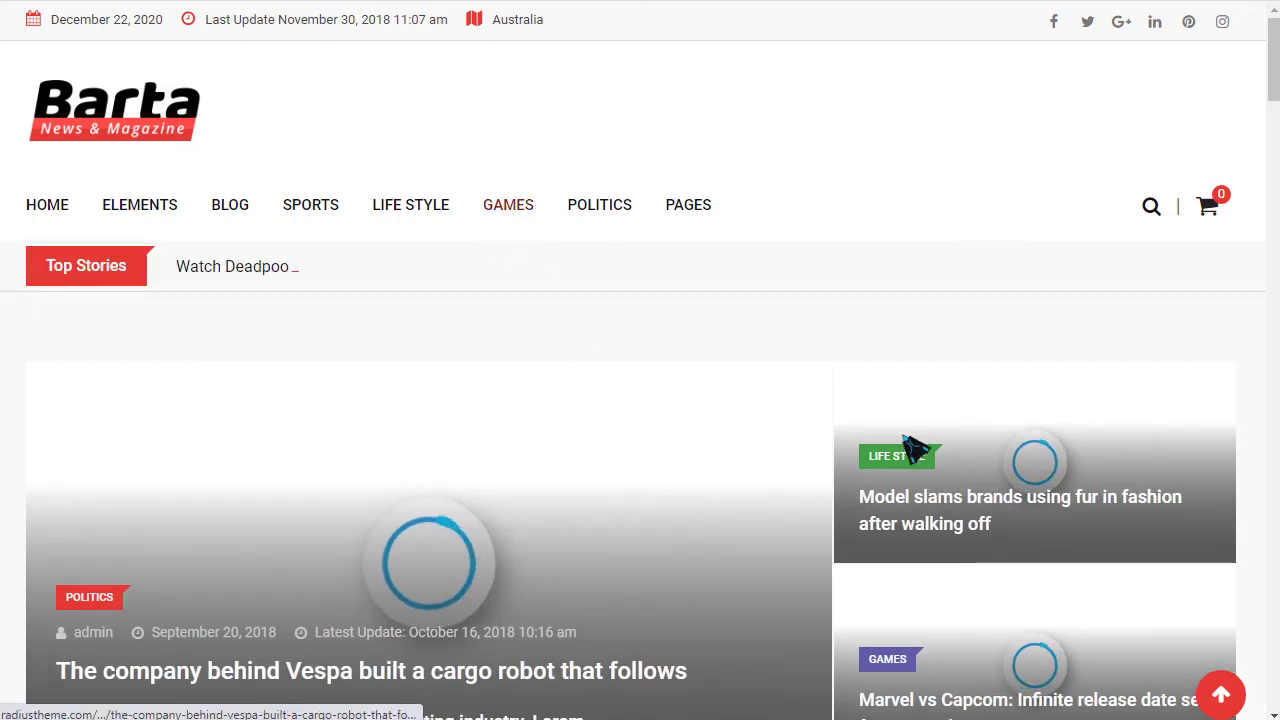
{"action": "scroll", "coordinate": [480, 363], "scroll_direction": "down", "scroll_amount": 5}
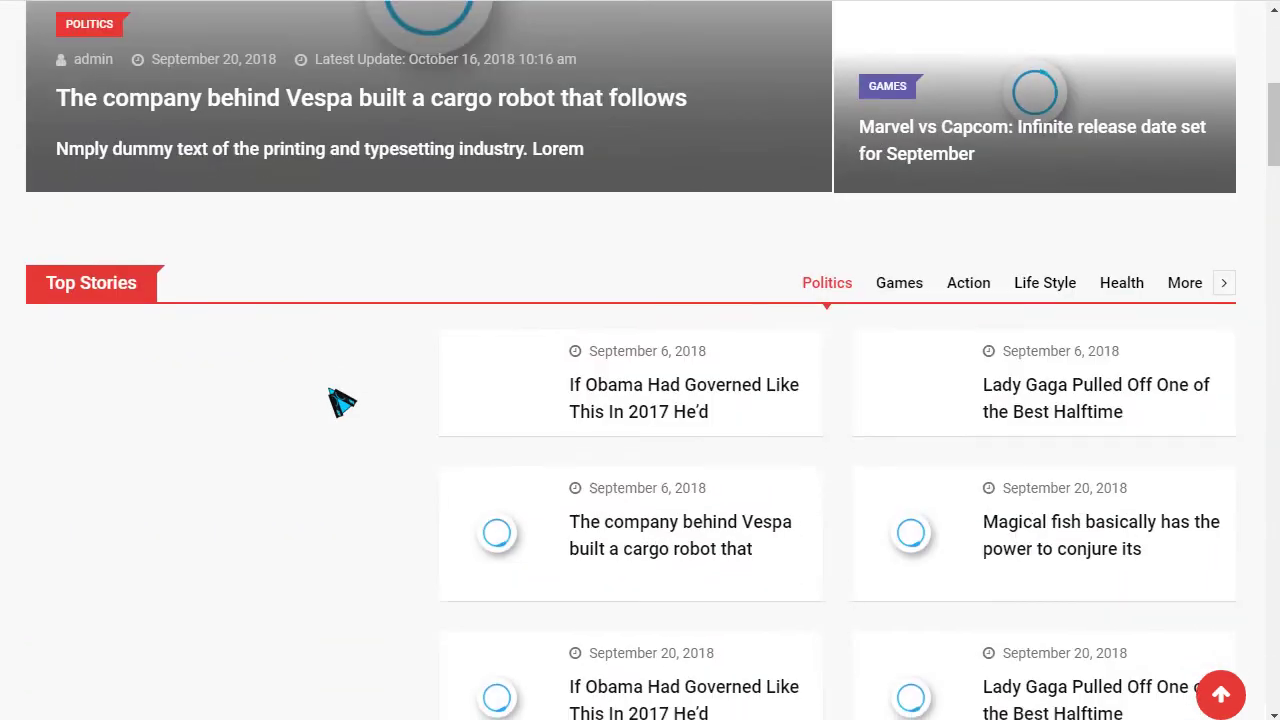
{"action": "scroll", "coordinate": [400, 360], "scroll_direction": "down", "scroll_amount": 2}
{"action": "scroll", "coordinate": [745, 410], "scroll_direction": "down", "scroll_amount": 3}
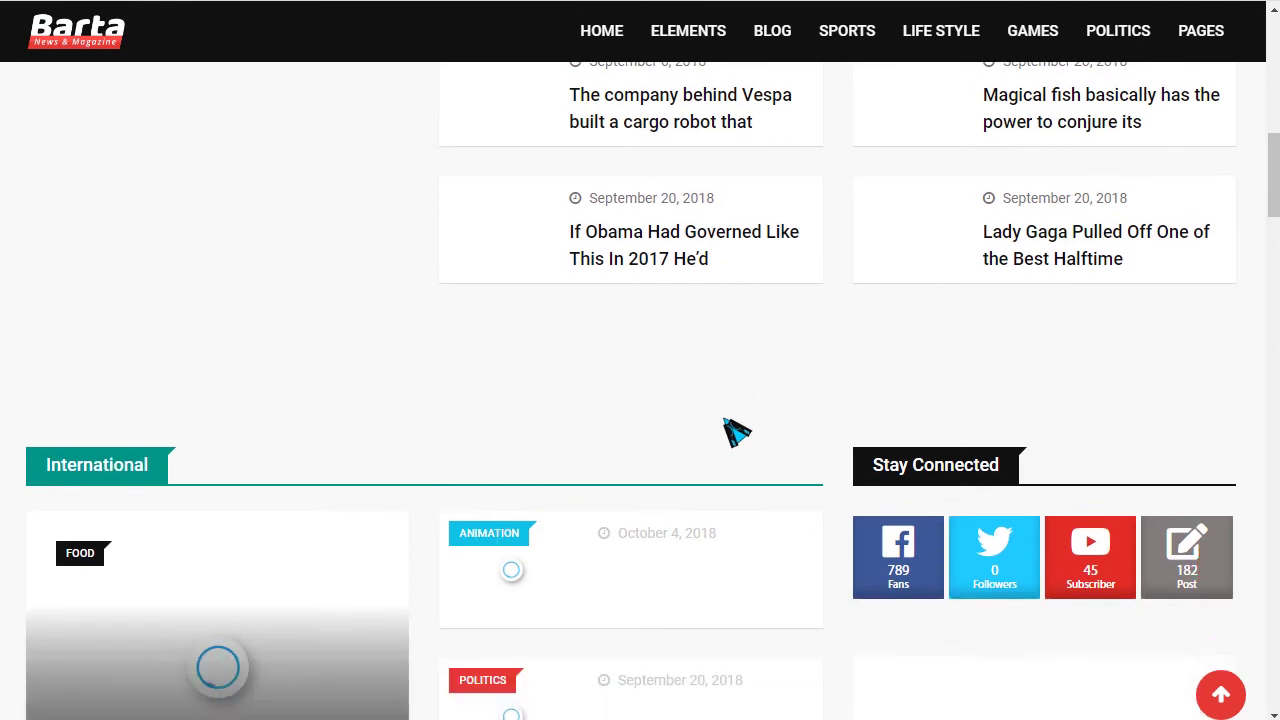
{"action": "scroll", "coordinate": [678, 455], "scroll_direction": "up", "scroll_amount": 1}
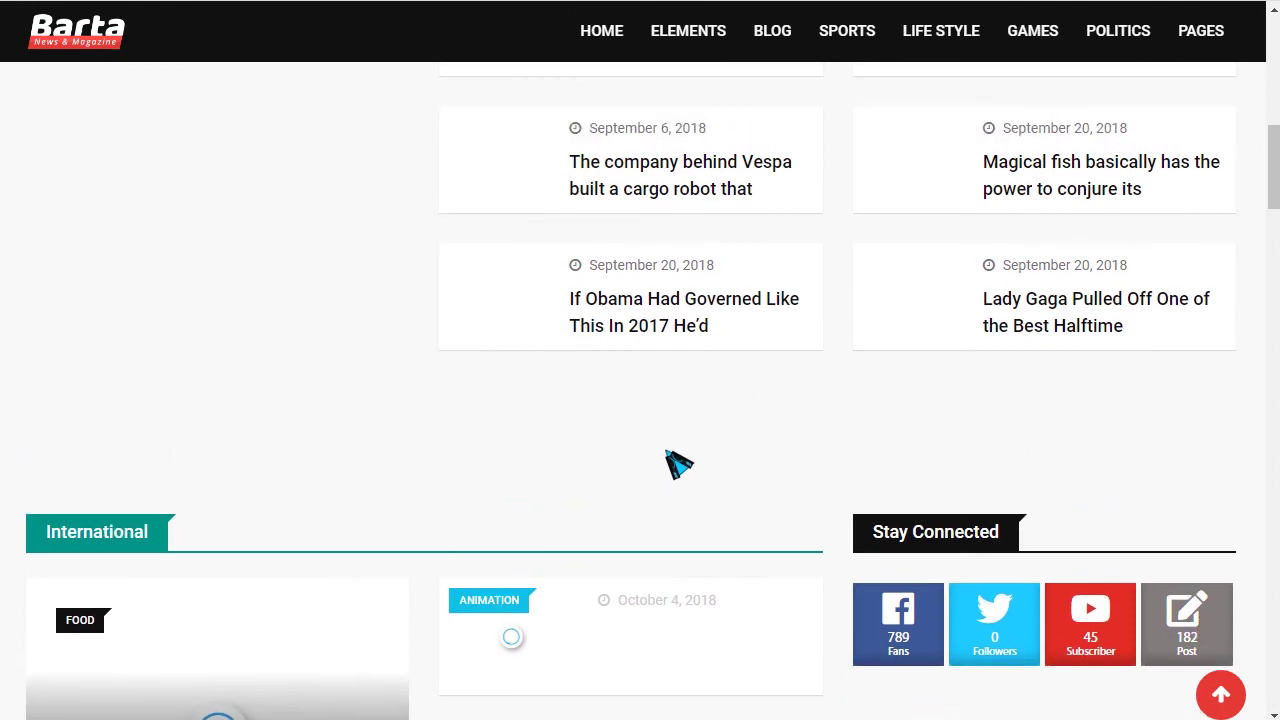
{"action": "left_click", "coordinate": [1228, 698]}
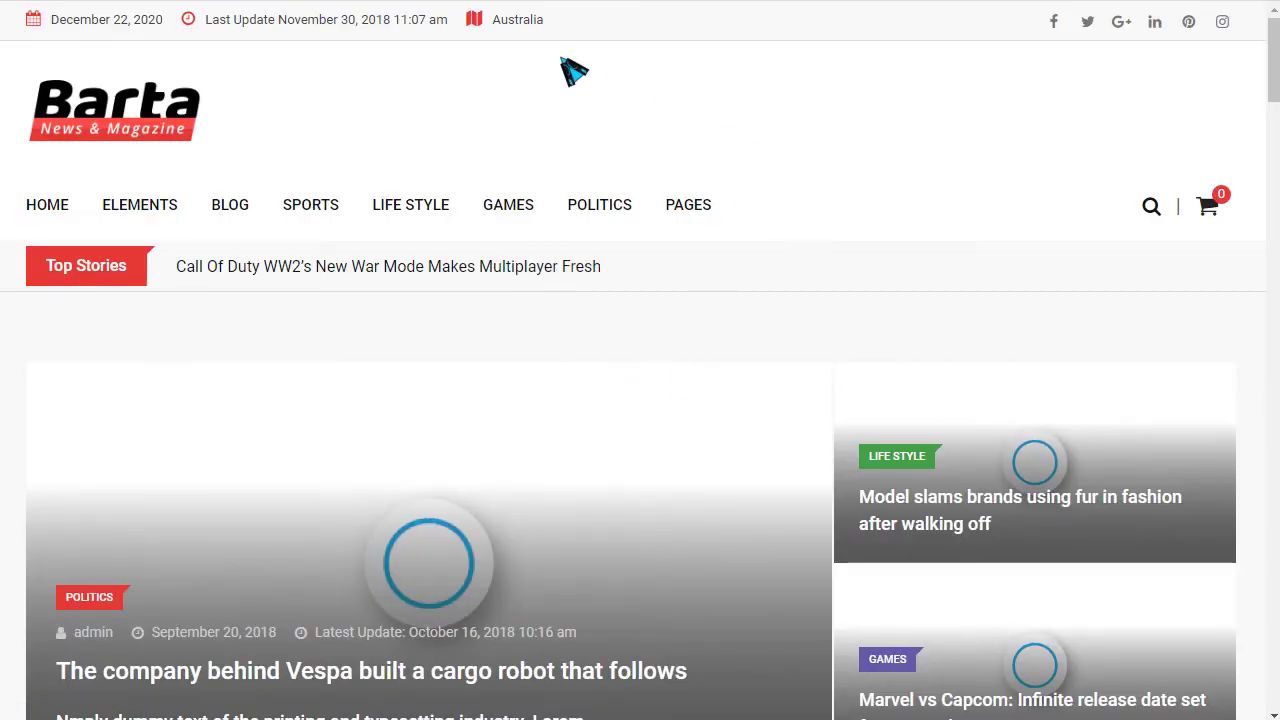
{"action": "left_click_drag", "start_coordinate": [625, 28], "coordinate": [29, 100]}
{"action": "left_click", "coordinate": [80, 154]}
{"action": "scroll", "coordinate": [692, 350], "scroll_direction": "down", "scroll_amount": 5}
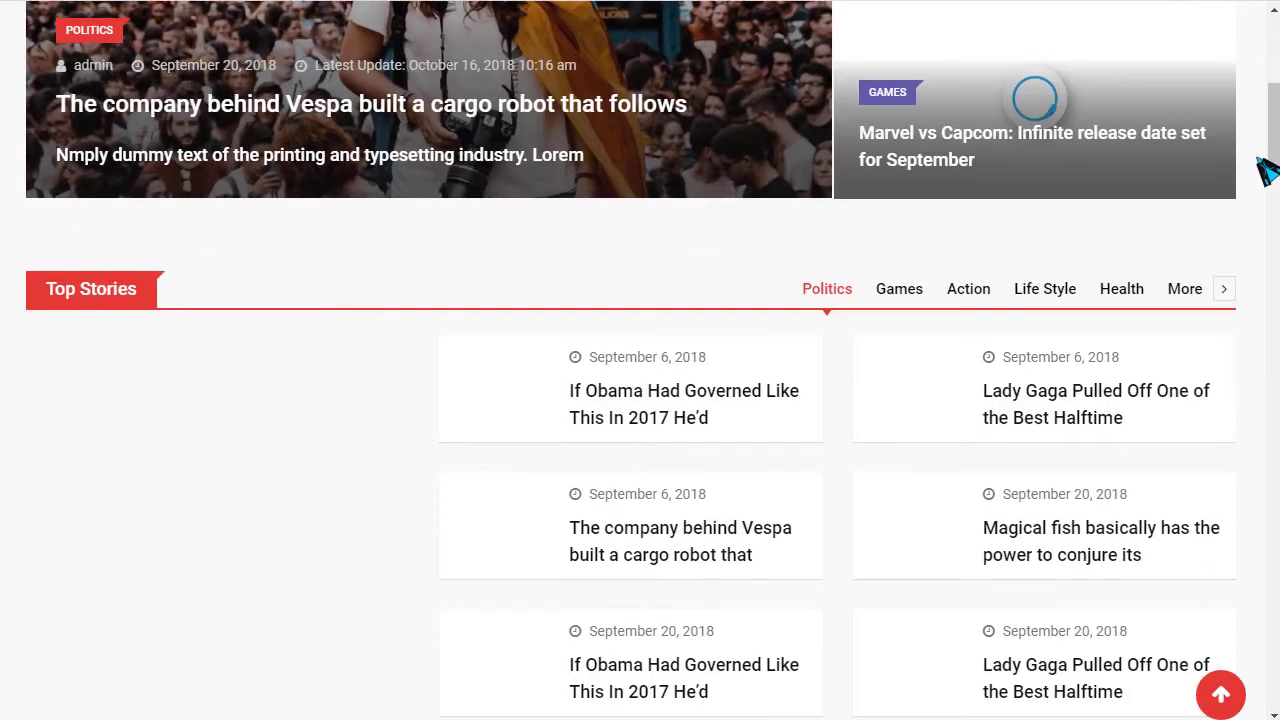
{"action": "left_click_drag", "start_coordinate": [1268, 170], "coordinate": [1262, 30]}
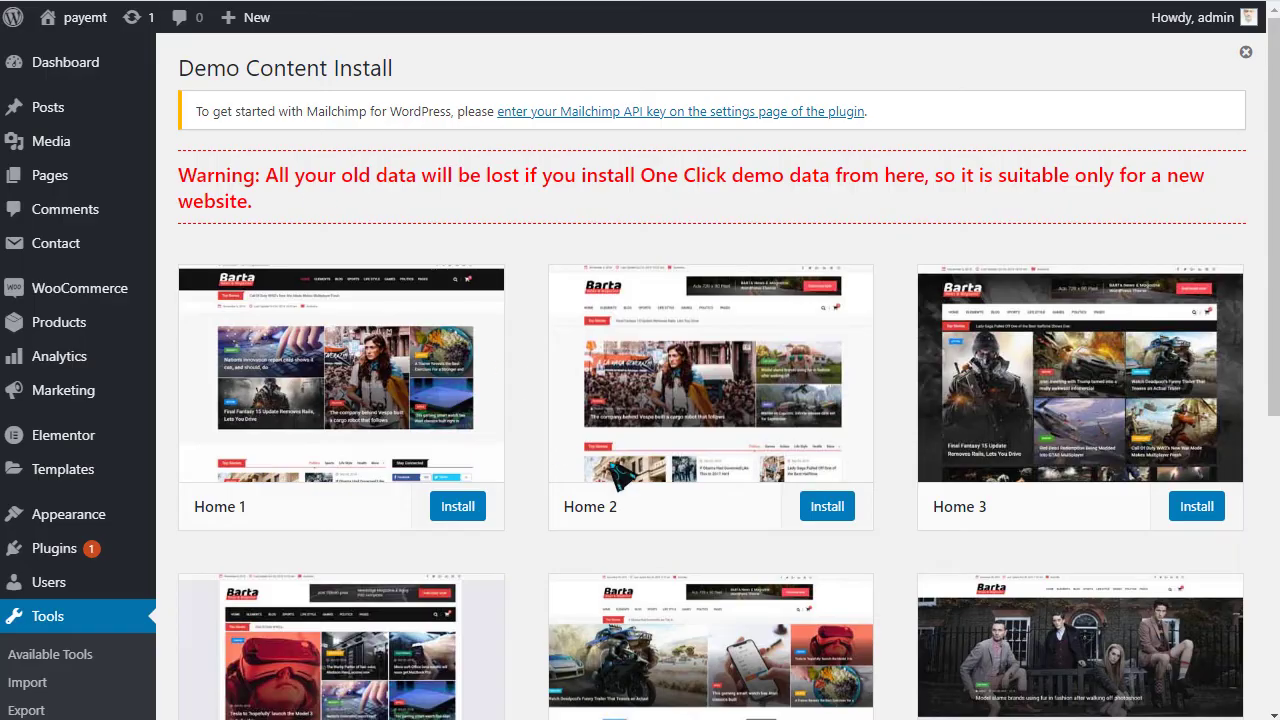
Step: Install the Home 2 demo content, reading and accepting the warning about deleting existing site data
{"action": "left_click", "coordinate": [828, 507]}
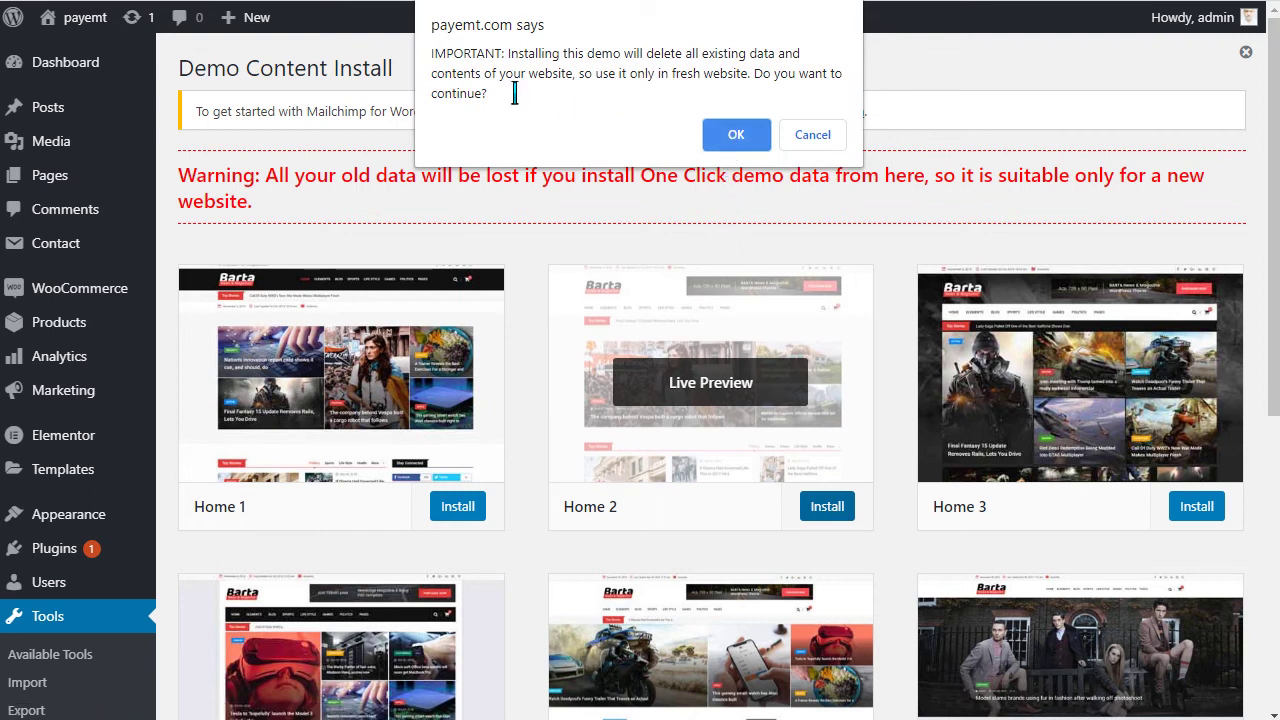
{"action": "left_click_drag", "start_coordinate": [434, 78], "coordinate": [733, 80]}
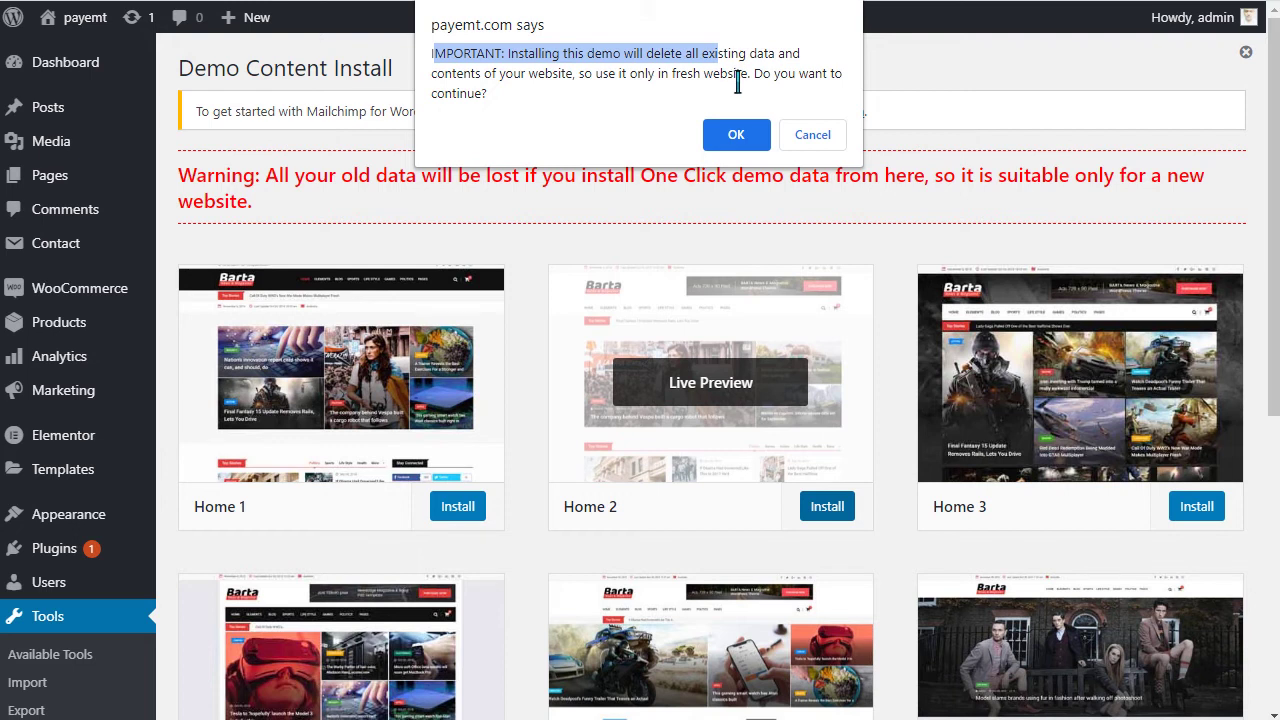
{"action": "left_click", "coordinate": [744, 83]}
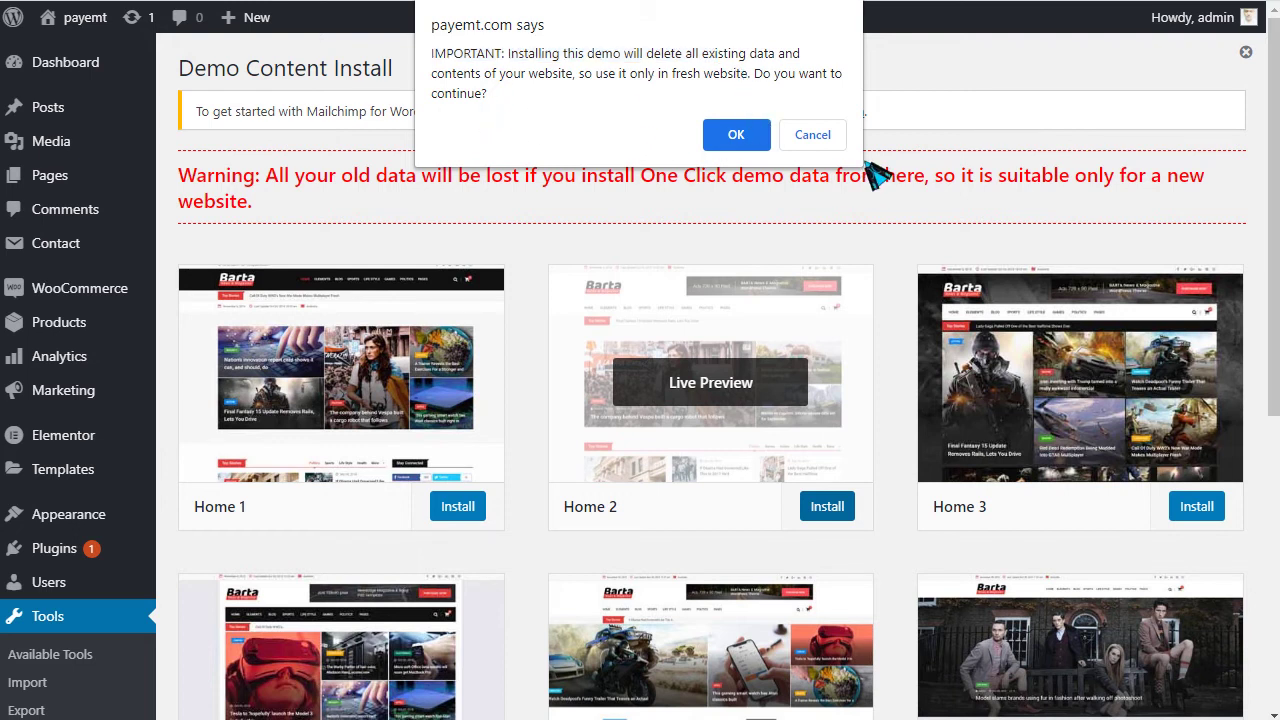
{"action": "left_click", "coordinate": [736, 141]}
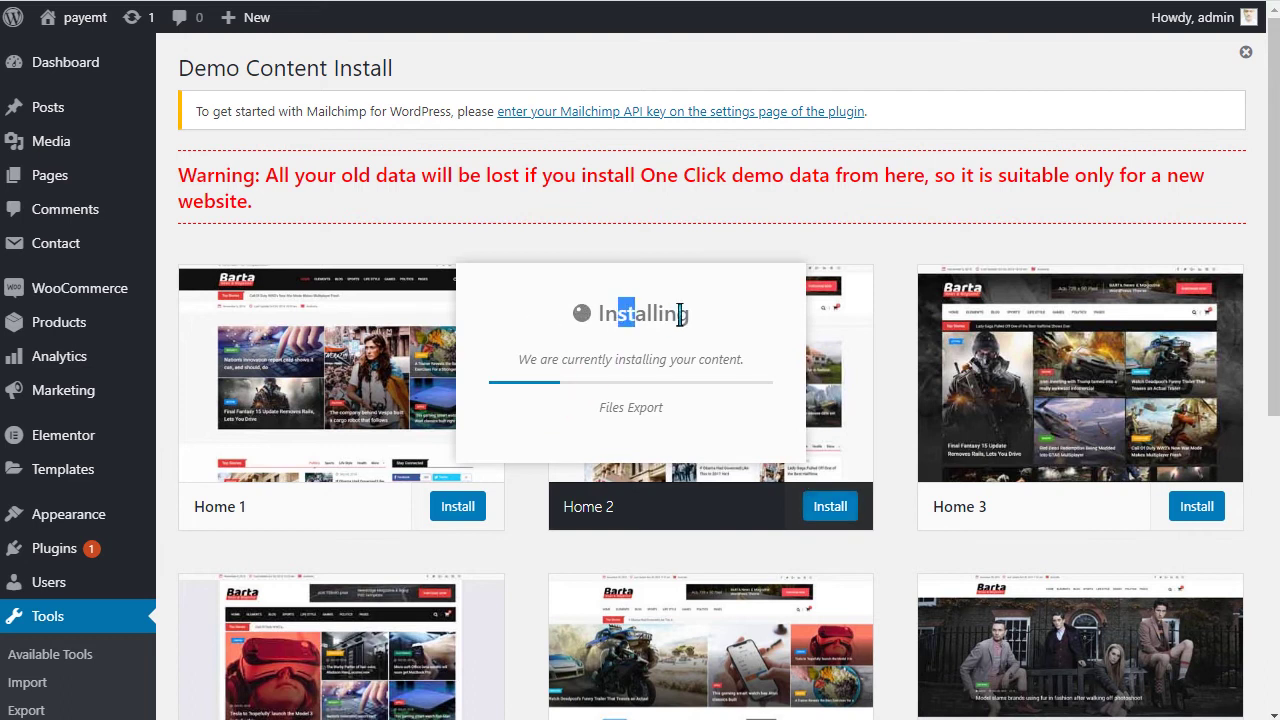
{"action": "left_click_drag", "start_coordinate": [617, 313], "coordinate": [698, 320]}
{"action": "left_click", "coordinate": [697, 327]}
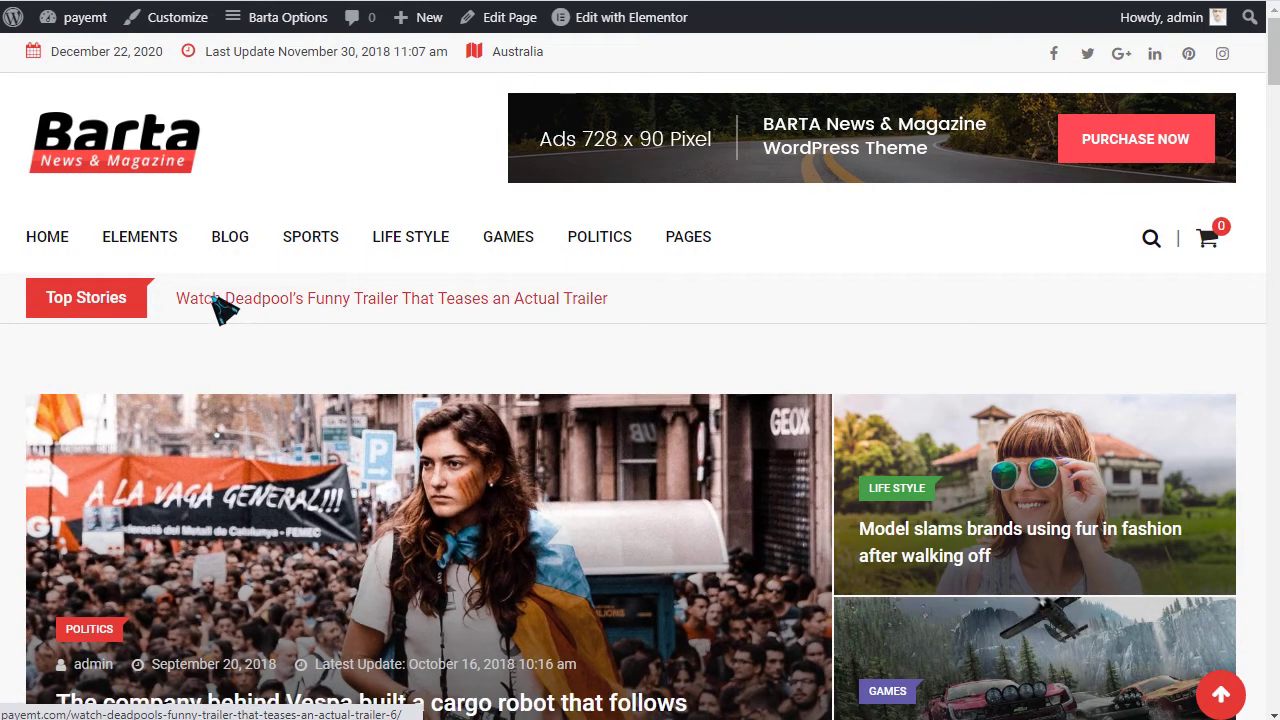
Step: Examine the site's front page with the Home 2 demo, from the header through Top Stories to the International section
{"action": "mouse_move", "coordinate": [223, 282]}
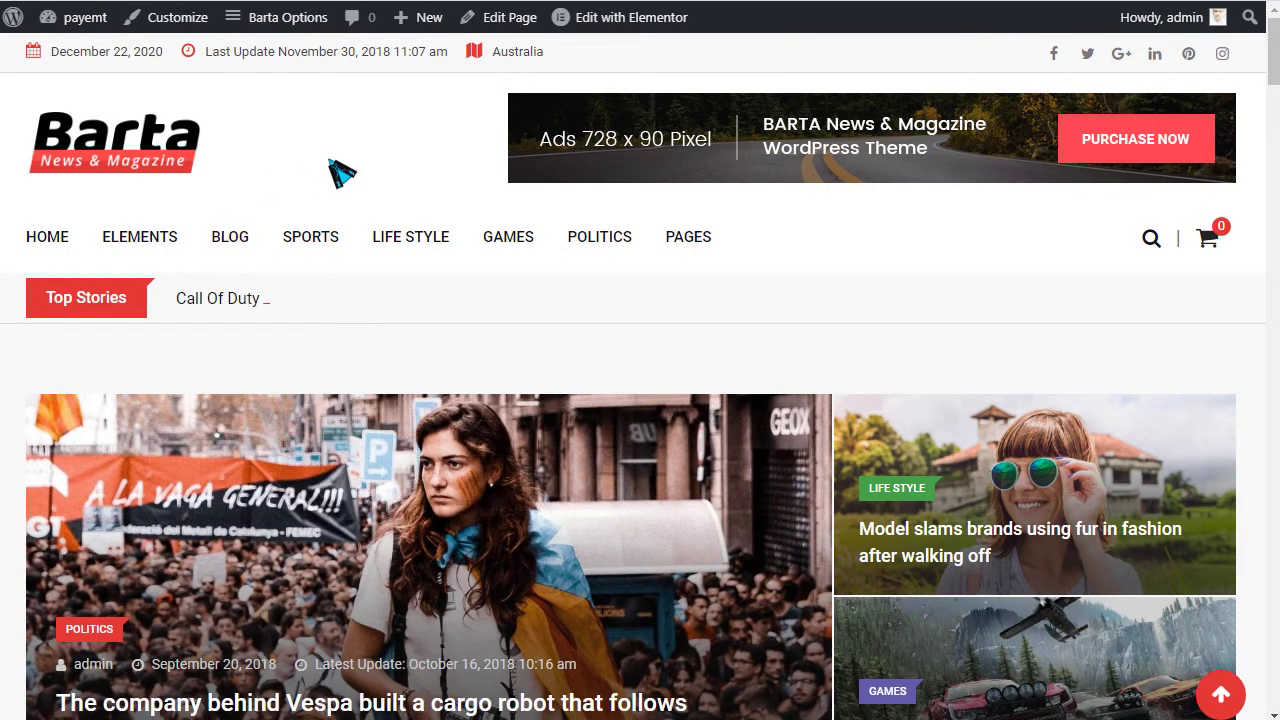
{"action": "scroll", "coordinate": [400, 170], "scroll_direction": "down", "scroll_amount": 7}
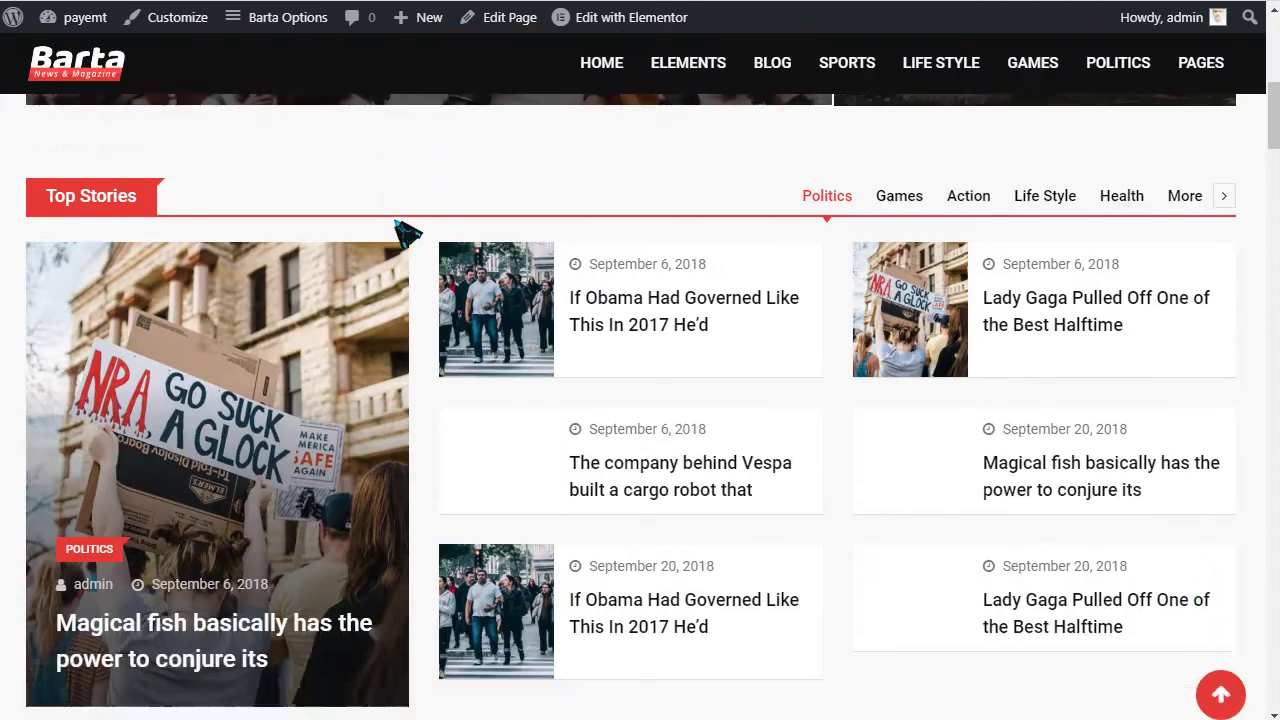
{"action": "scroll", "coordinate": [407, 233], "scroll_direction": "down", "scroll_amount": 7}
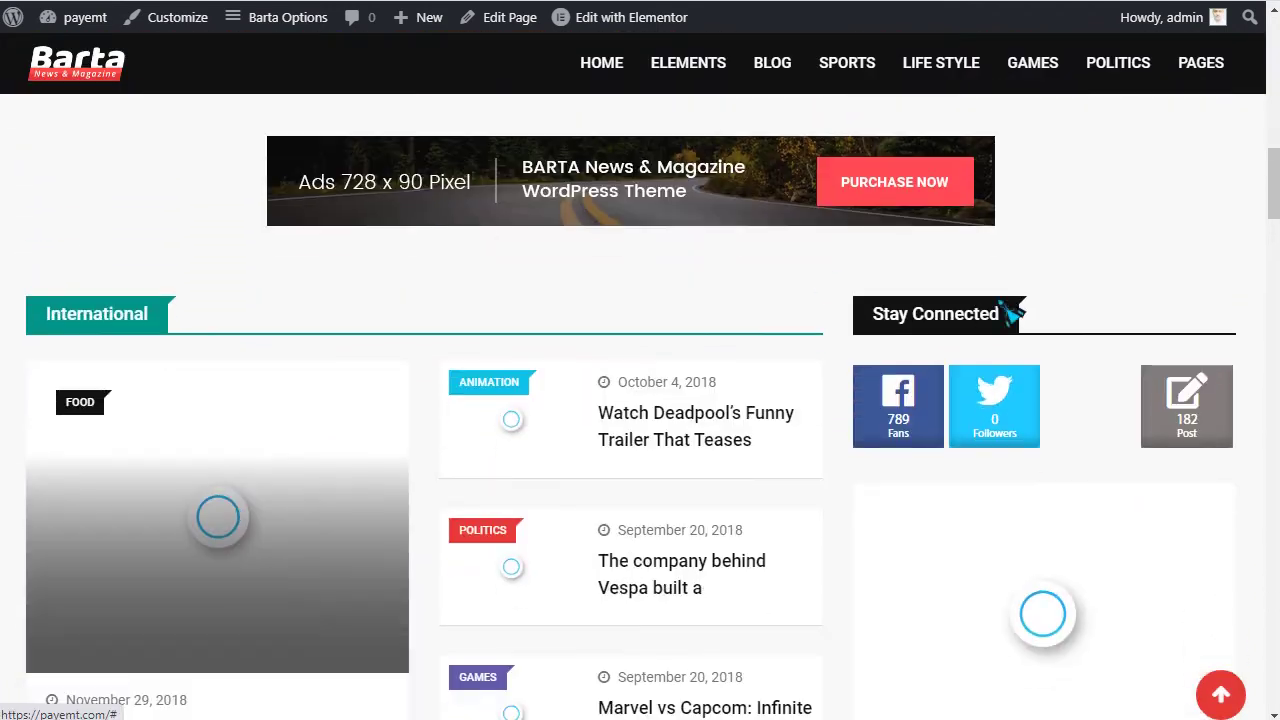
{"action": "scroll", "coordinate": [1012, 313], "scroll_direction": "down", "scroll_amount": 2}
{"action": "left_click_drag", "start_coordinate": [1274, 200], "coordinate": [1274, 60]}
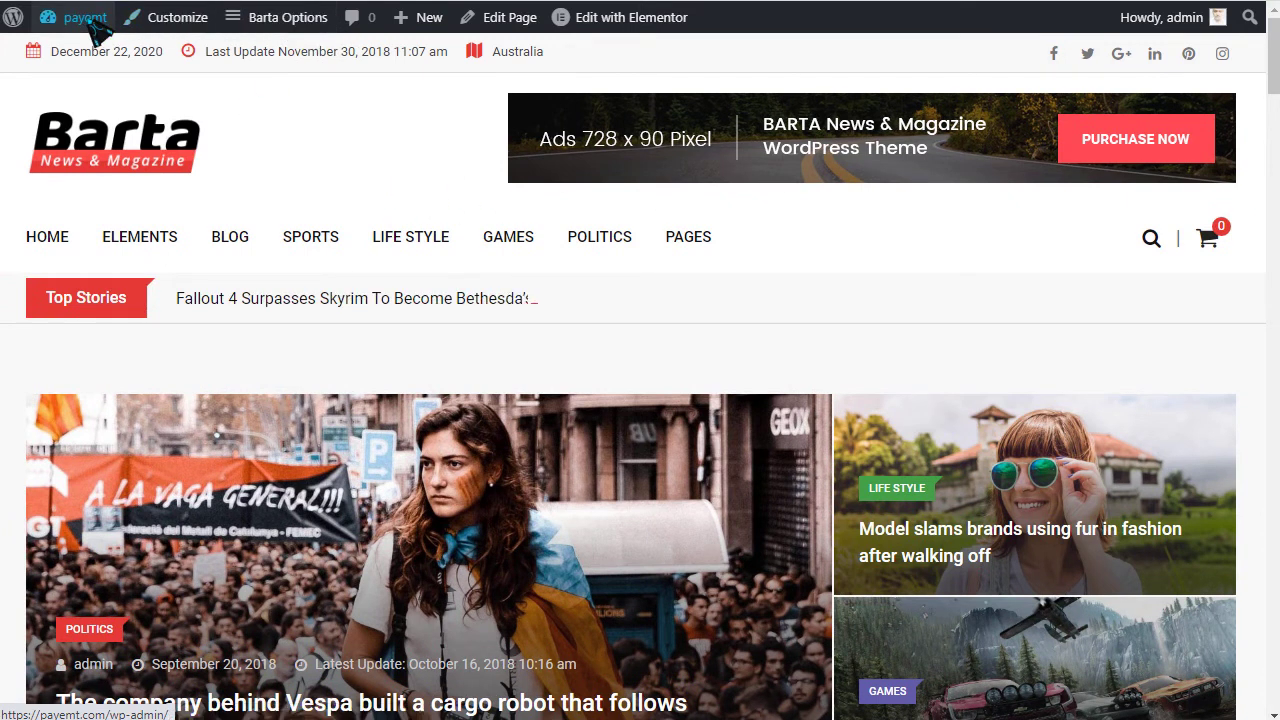
Step: Go to the site's admin dashboard, run the required WordPress database update and continue
{"action": "mouse_move", "coordinate": [90, 24]}
{"action": "left_click", "coordinate": [74, 60]}
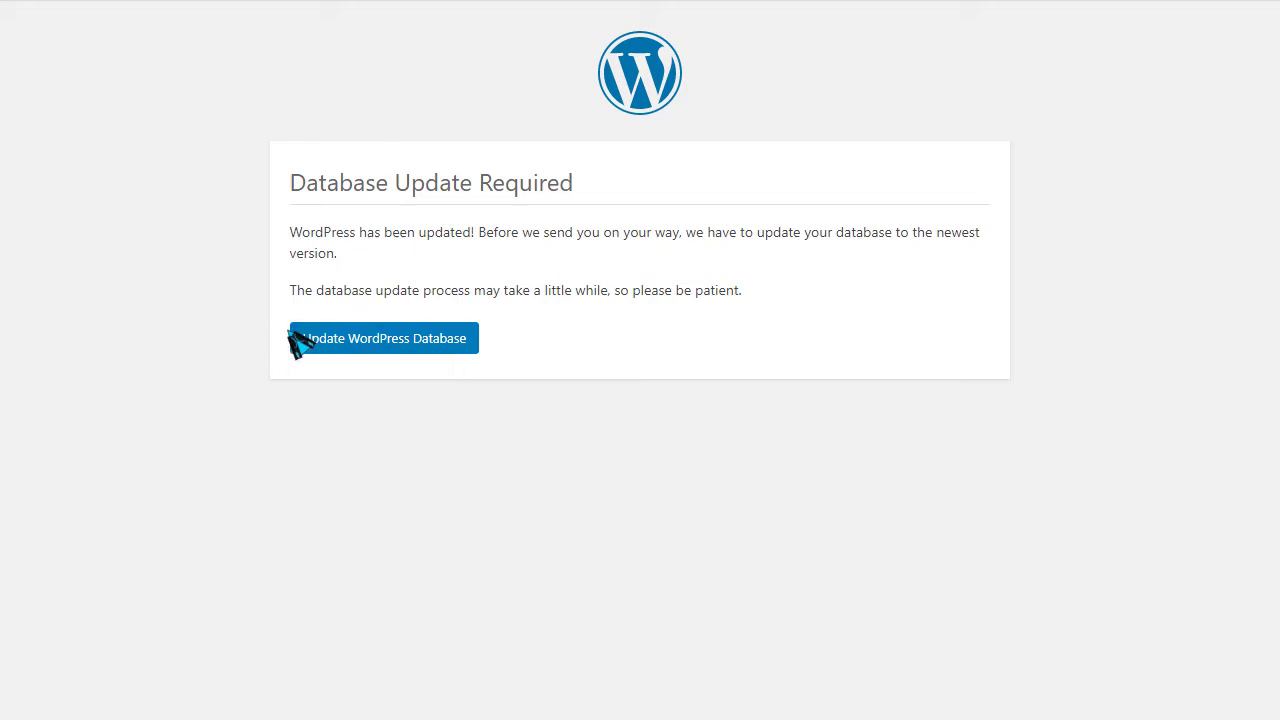
{"action": "left_click_drag", "start_coordinate": [299, 196], "coordinate": [598, 195]}
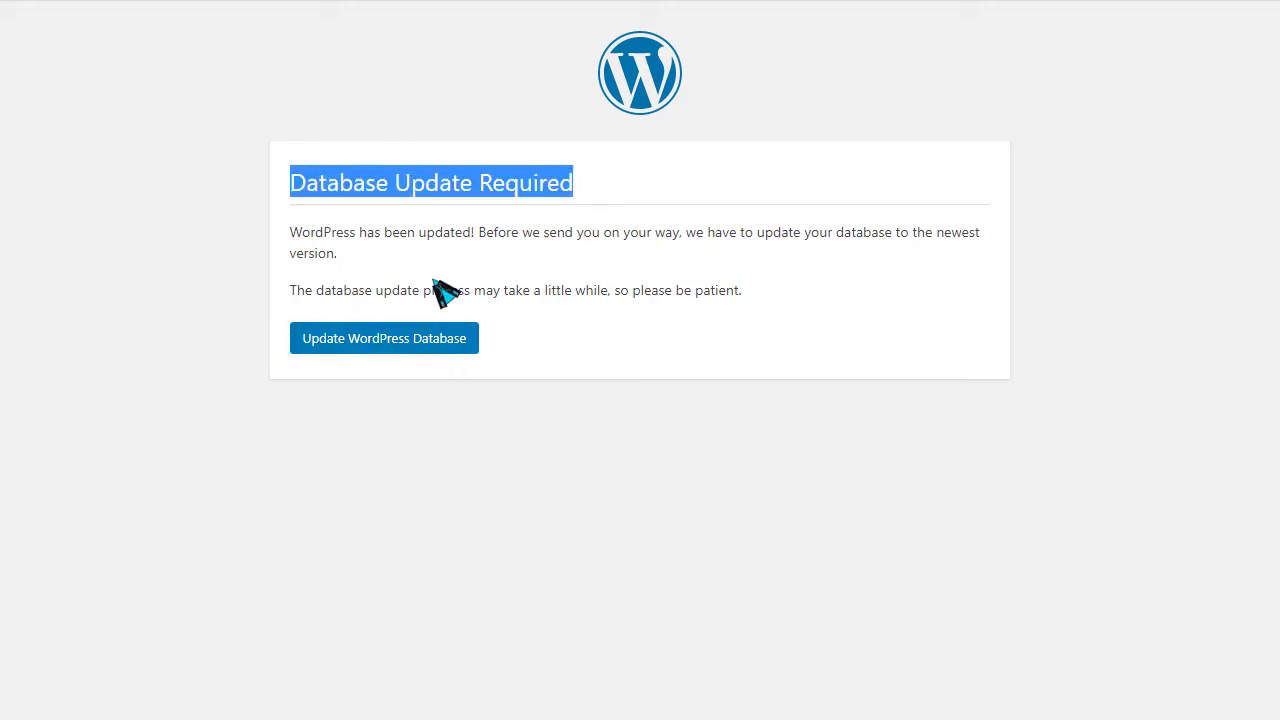
{"action": "left_click", "coordinate": [410, 348]}
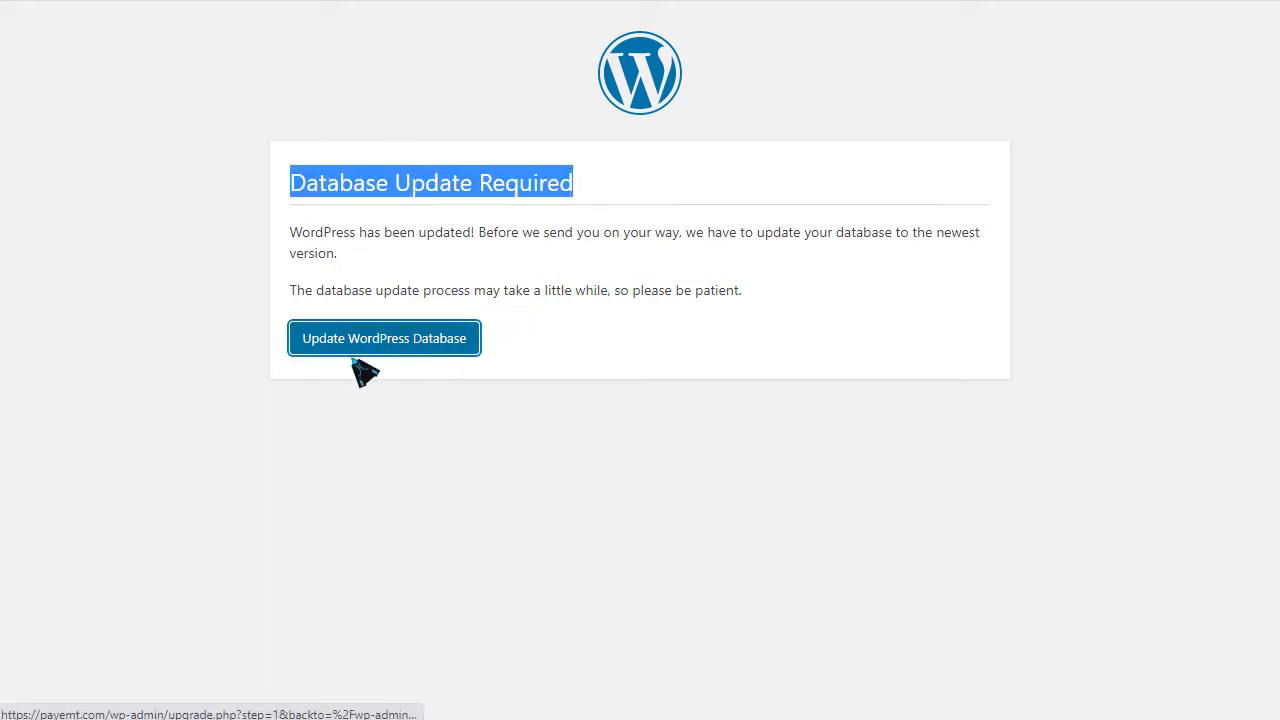
{"action": "left_click", "coordinate": [329, 284]}
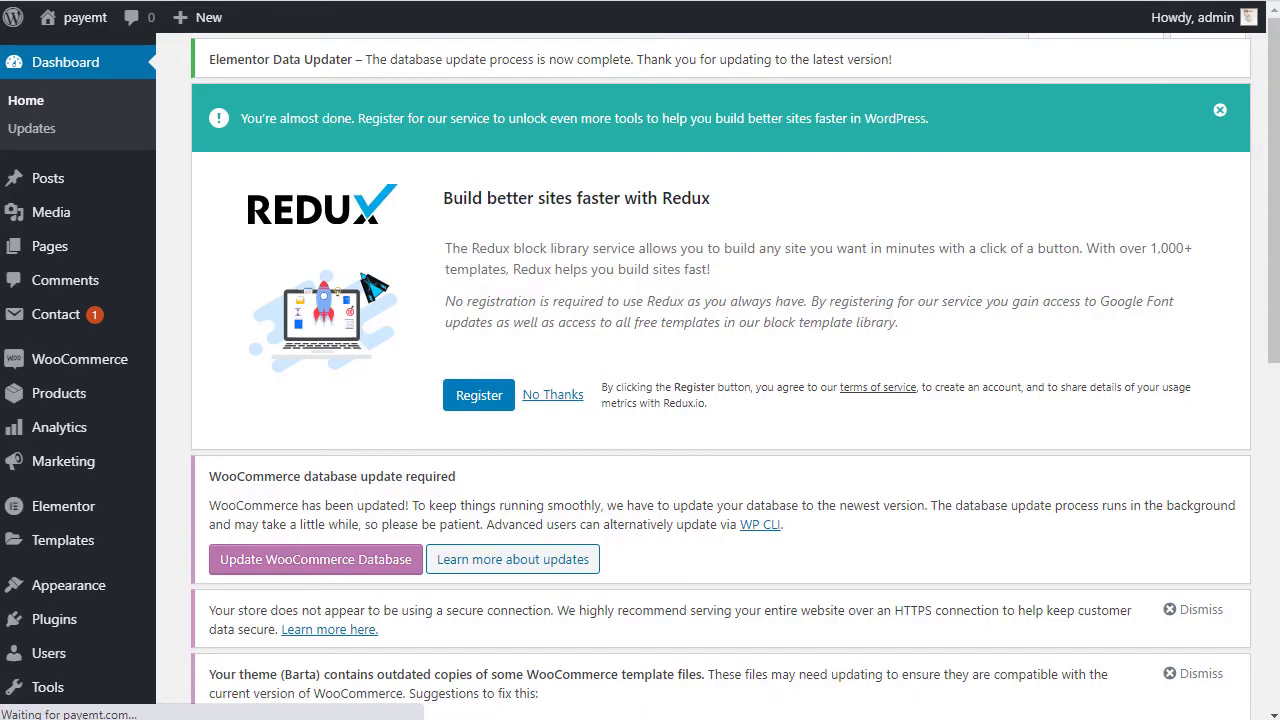
Step: Decline the Redux registration offer on the dashboard
{"action": "scroll", "coordinate": [614, 290], "scroll_direction": "down", "scroll_amount": 2}
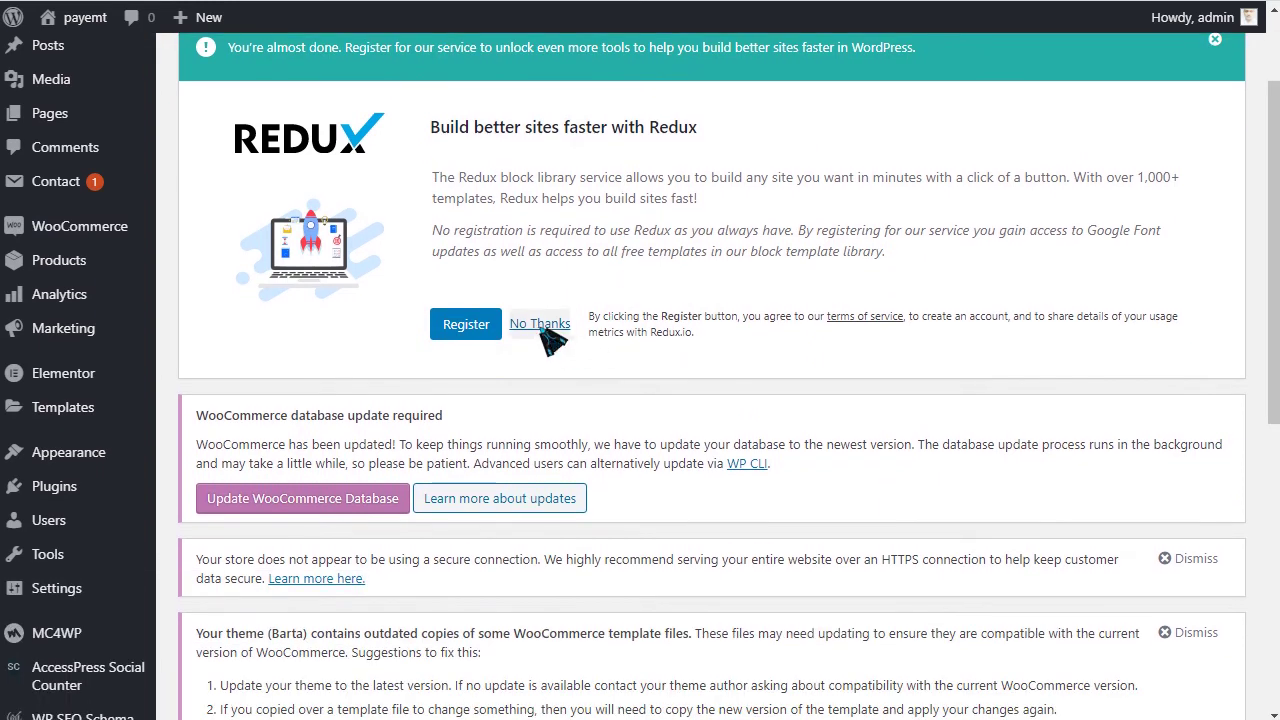
{"action": "left_click", "coordinate": [540, 324]}
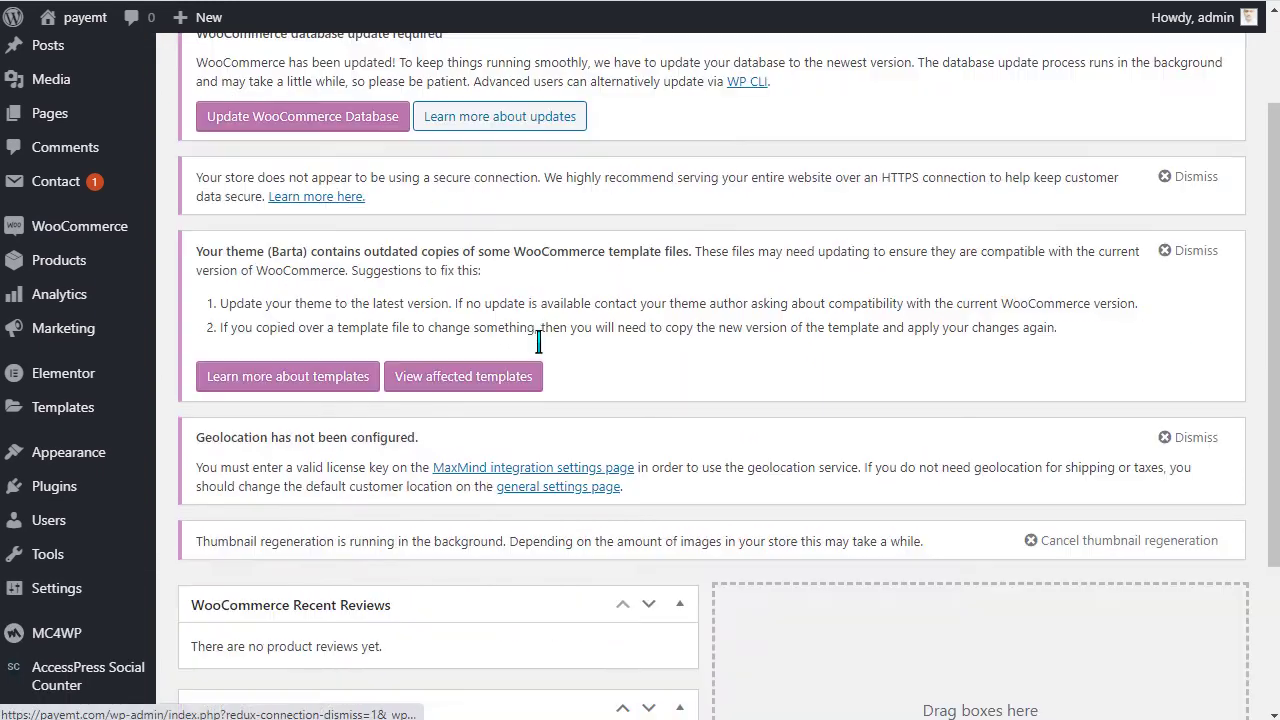
Step: Dismiss the dashboard notices about the insecure connection, geolocation and outdated WooCommerce templates, and cancel the thumbnail regeneration
{"action": "left_click", "coordinate": [1213, 176]}
{"action": "left_click", "coordinate": [1192, 251]}
{"action": "left_click", "coordinate": [1170, 438]}
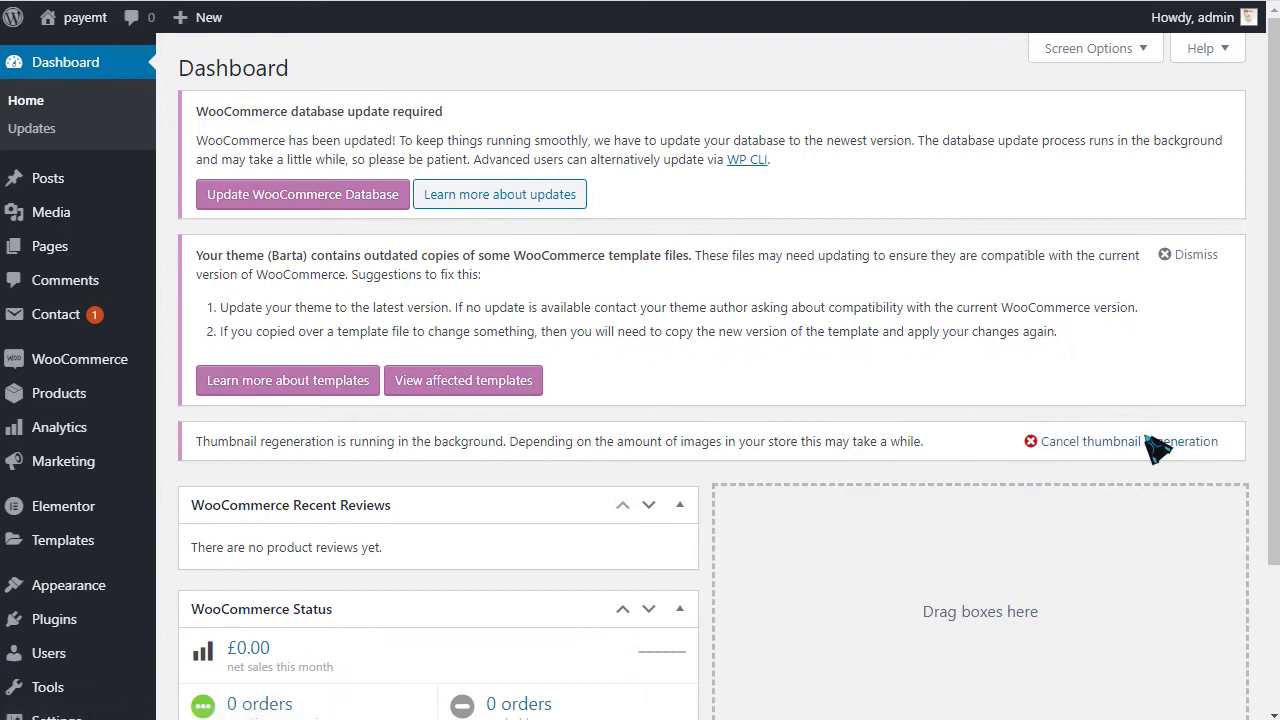
{"action": "left_click", "coordinate": [1082, 442]}
{"action": "left_click", "coordinate": [1190, 262]}
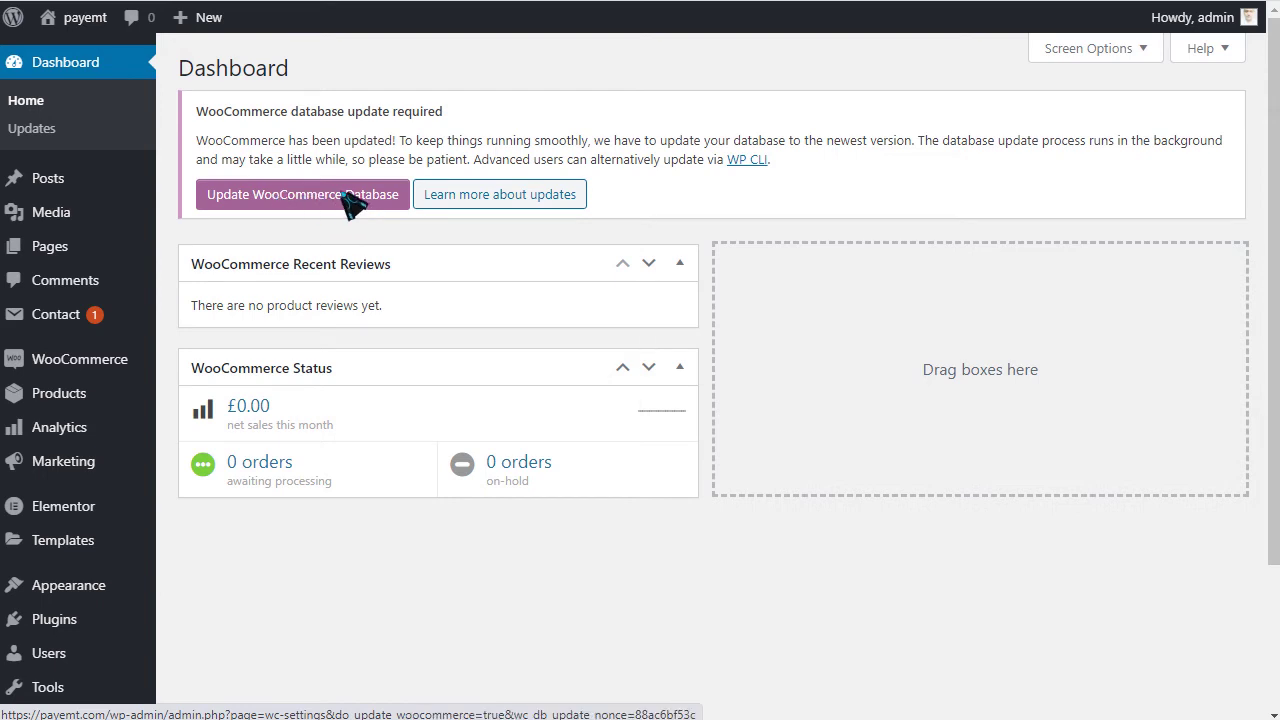
{"action": "scroll", "coordinate": [437, 449], "scroll_direction": "down", "scroll_amount": 3}
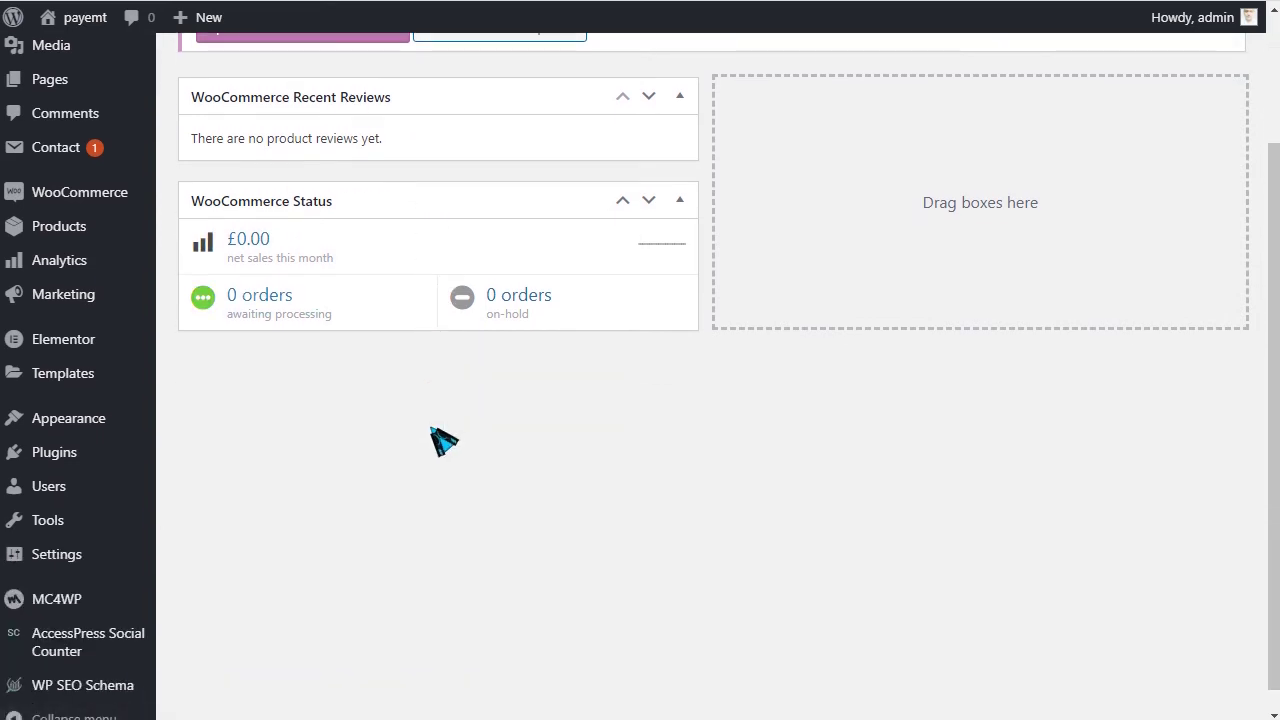
{"action": "scroll", "coordinate": [443, 441], "scroll_direction": "up", "scroll_amount": 3}
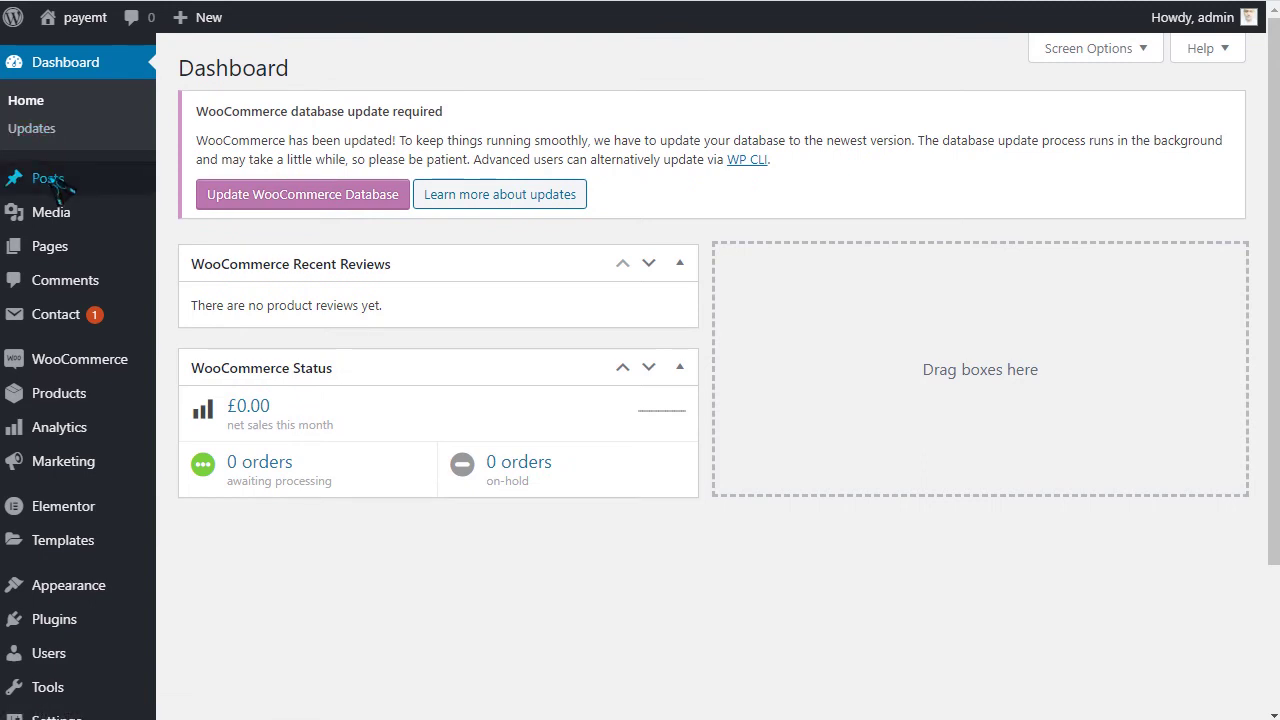
{"action": "mouse_move", "coordinate": [70, 182]}
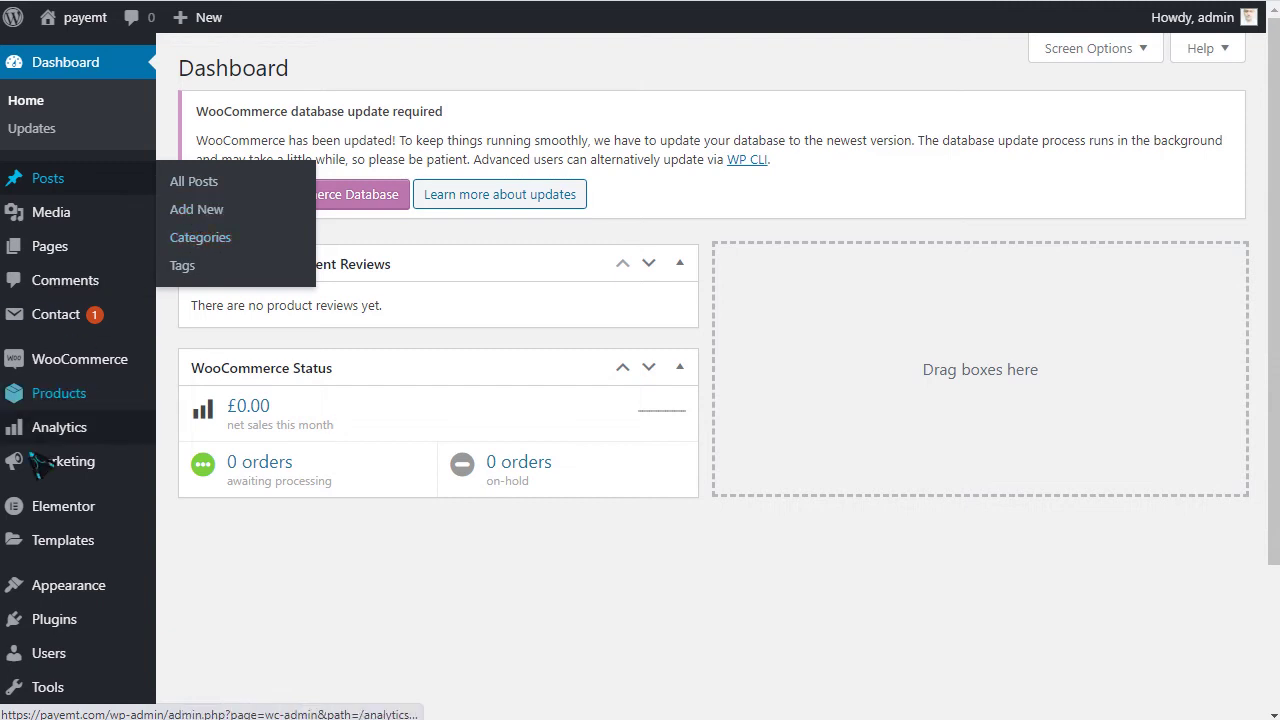
{"action": "scroll", "coordinate": [80, 450], "scroll_direction": "down", "scroll_amount": 2}
{"action": "scroll", "coordinate": [150, 320], "scroll_direction": "up", "scroll_amount": 1}
{"action": "scroll", "coordinate": [160, 290], "scroll_direction": "up", "scroll_amount": 1}
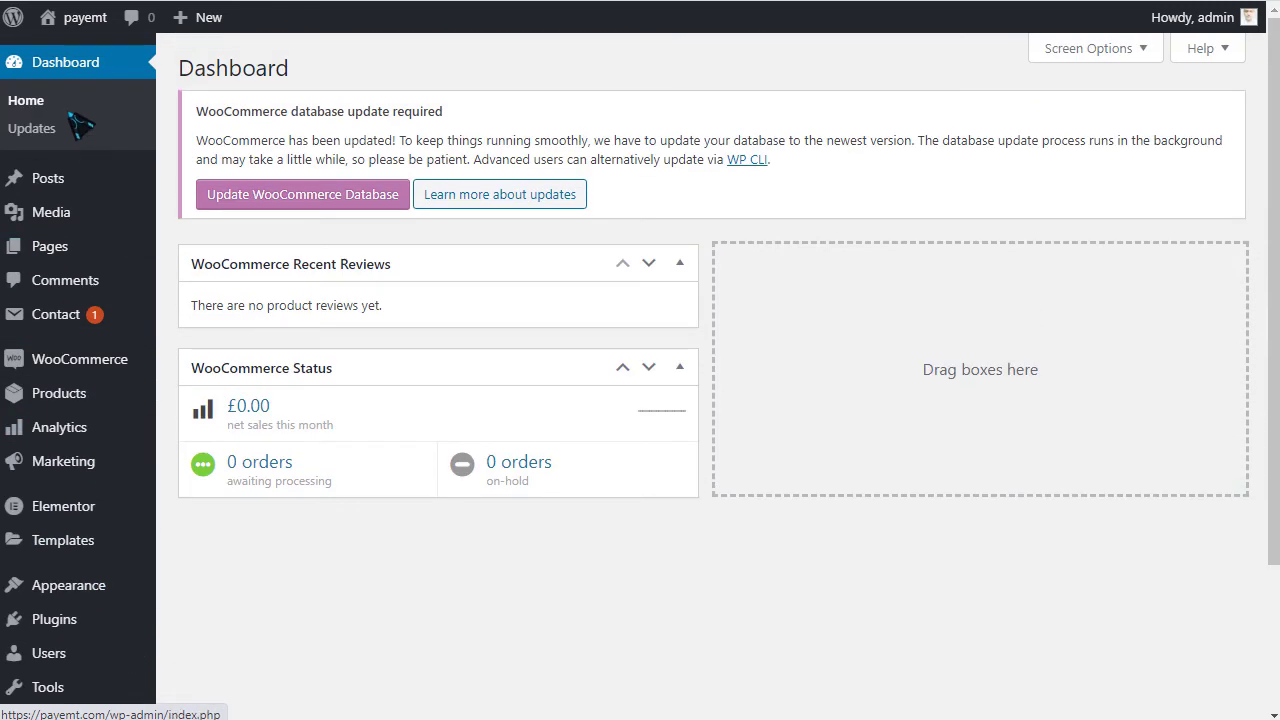
{"action": "mouse_move", "coordinate": [180, 220]}
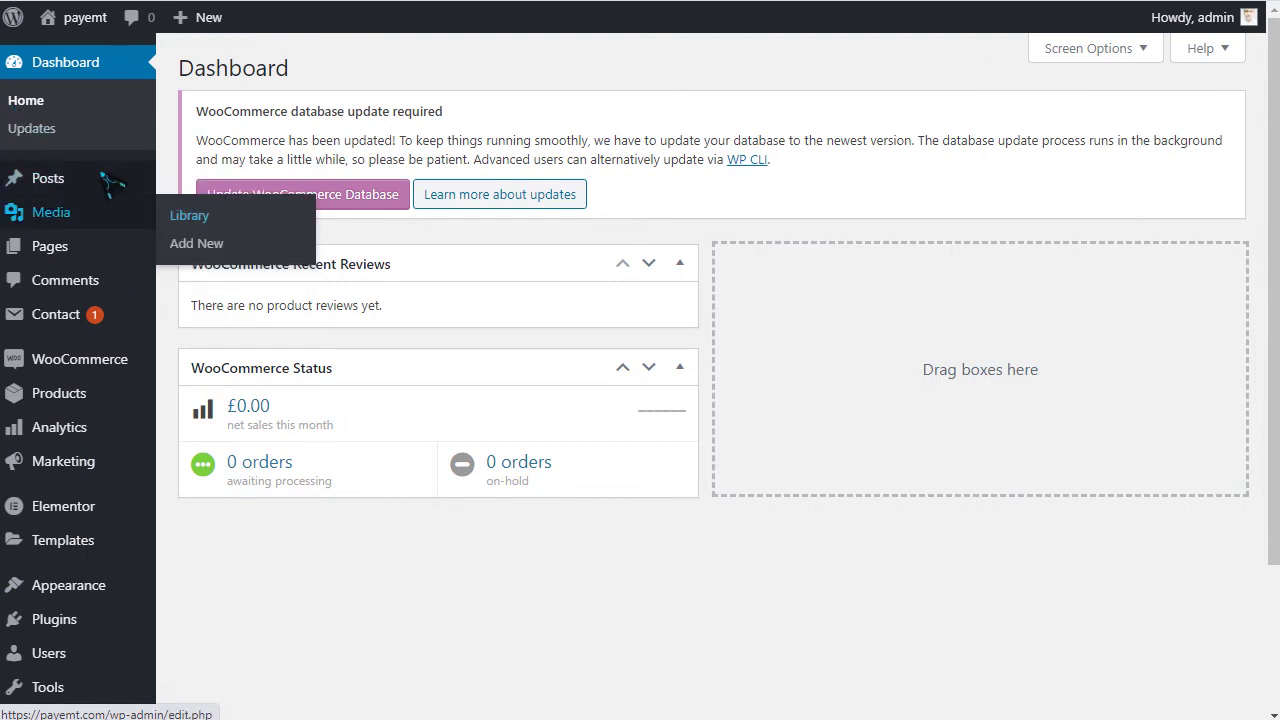
{"action": "mouse_move", "coordinate": [109, 183]}
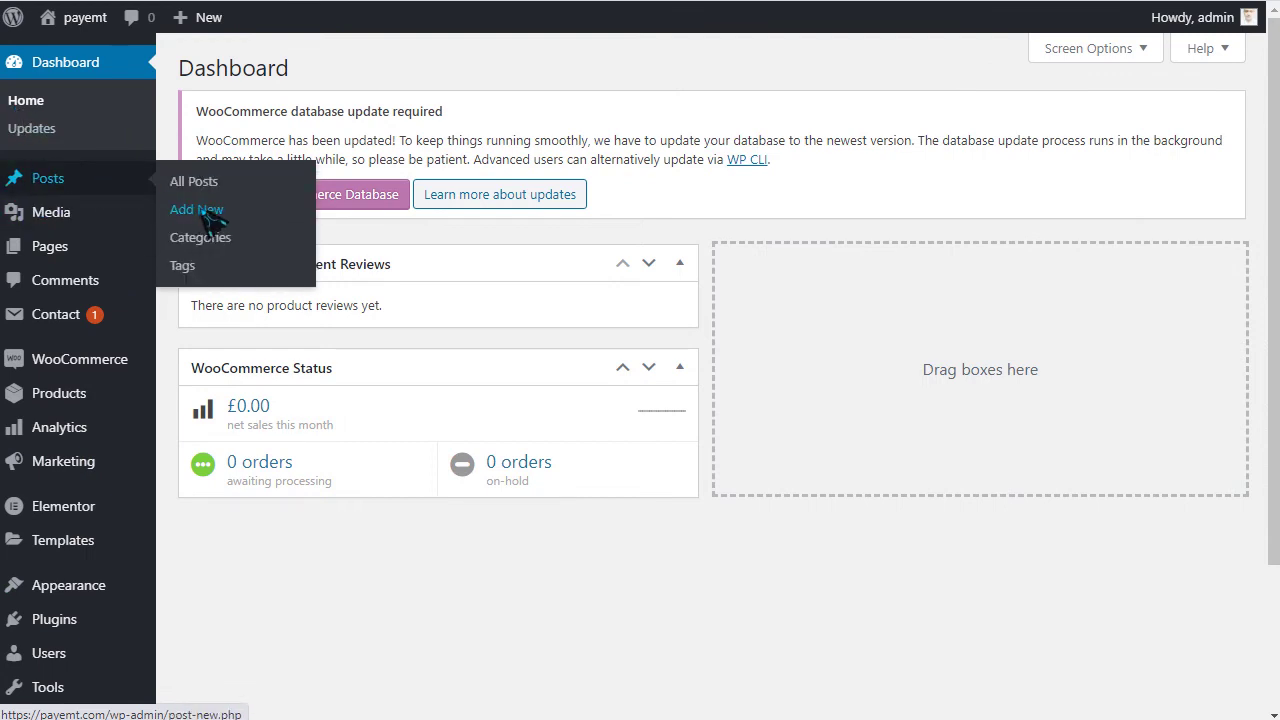
Step: Go to the installed plugins list and examine its entries, locating the Classic Editor plugin
{"action": "scroll", "coordinate": [86, 620], "scroll_direction": "down", "scroll_amount": 1}
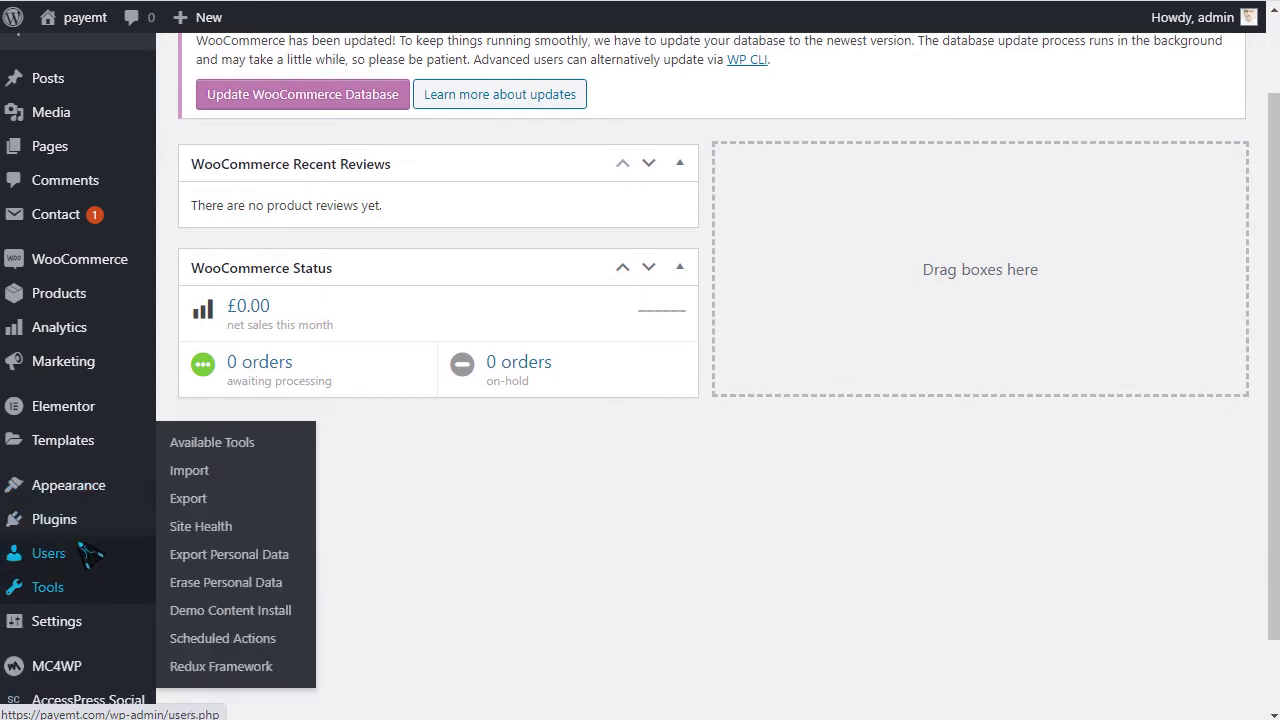
{"action": "mouse_move", "coordinate": [75, 528]}
{"action": "left_click", "coordinate": [215, 530]}
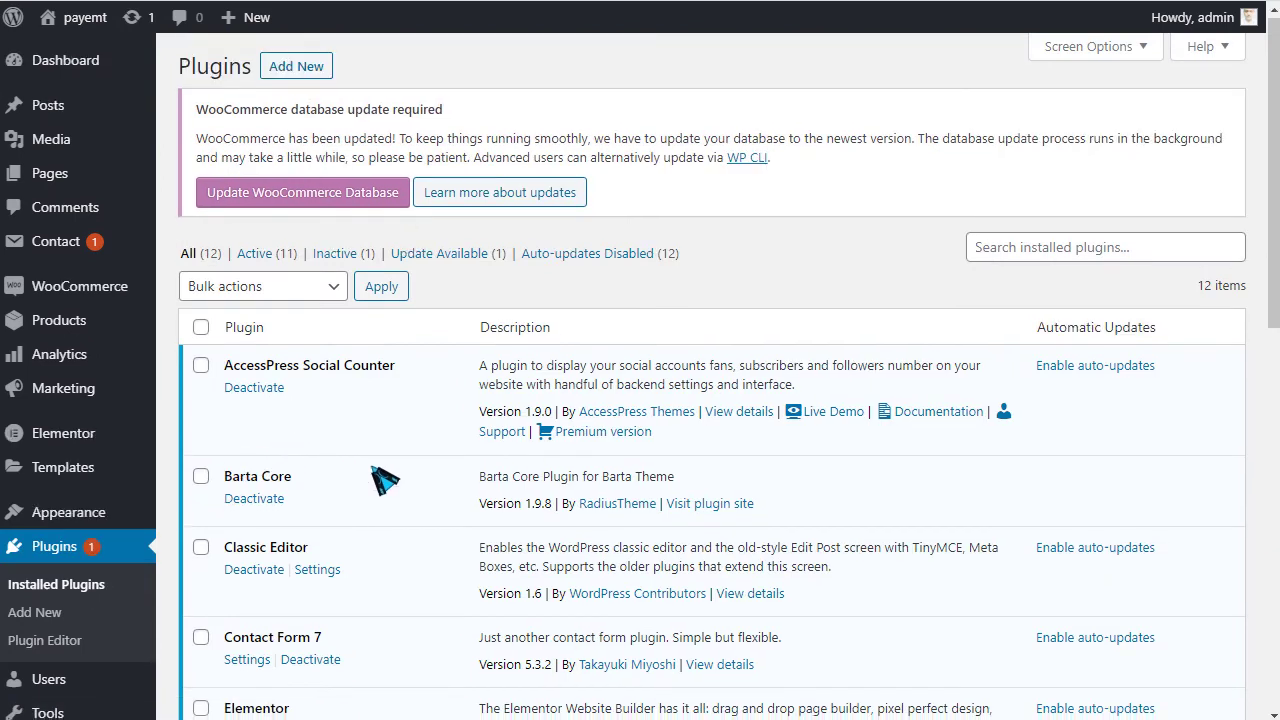
{"action": "scroll", "coordinate": [388, 483], "scroll_direction": "down", "scroll_amount": 2}
{"action": "scroll", "coordinate": [395, 480], "scroll_direction": "down", "scroll_amount": 2}
{"action": "left_click_drag", "start_coordinate": [242, 198], "coordinate": [320, 181]}
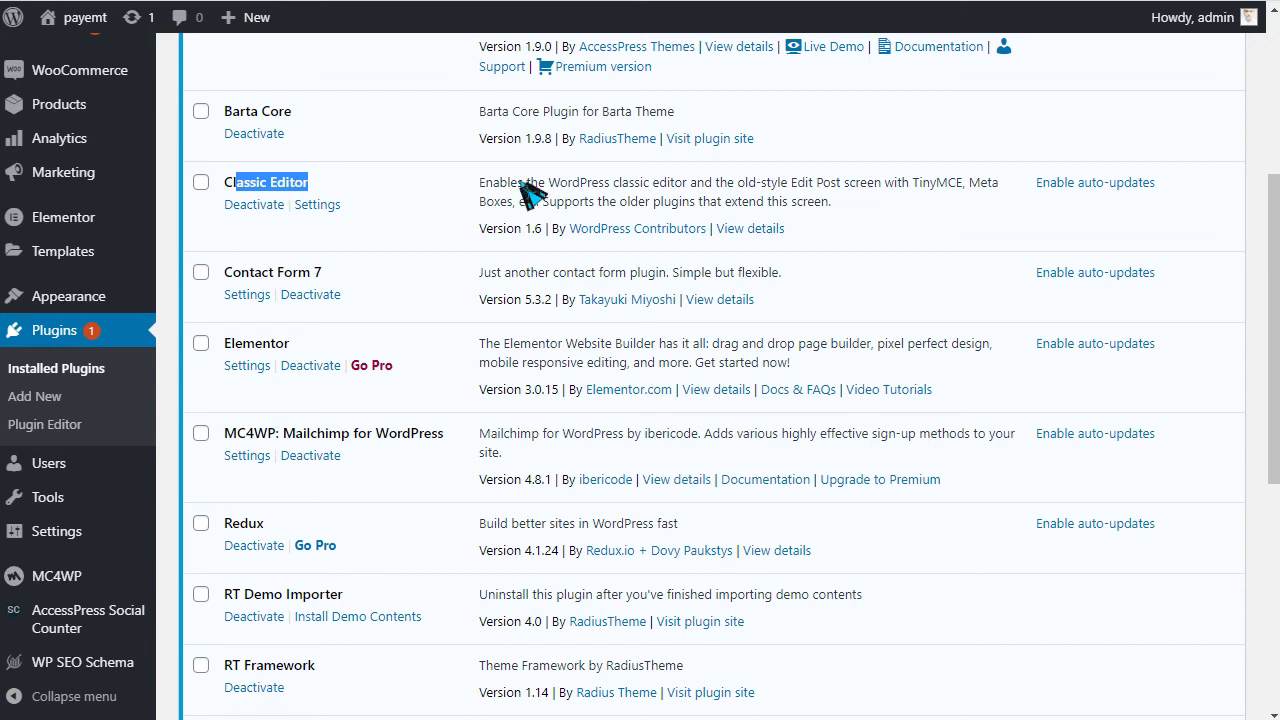
{"action": "scroll", "coordinate": [507, 352], "scroll_direction": "down", "scroll_amount": 2}
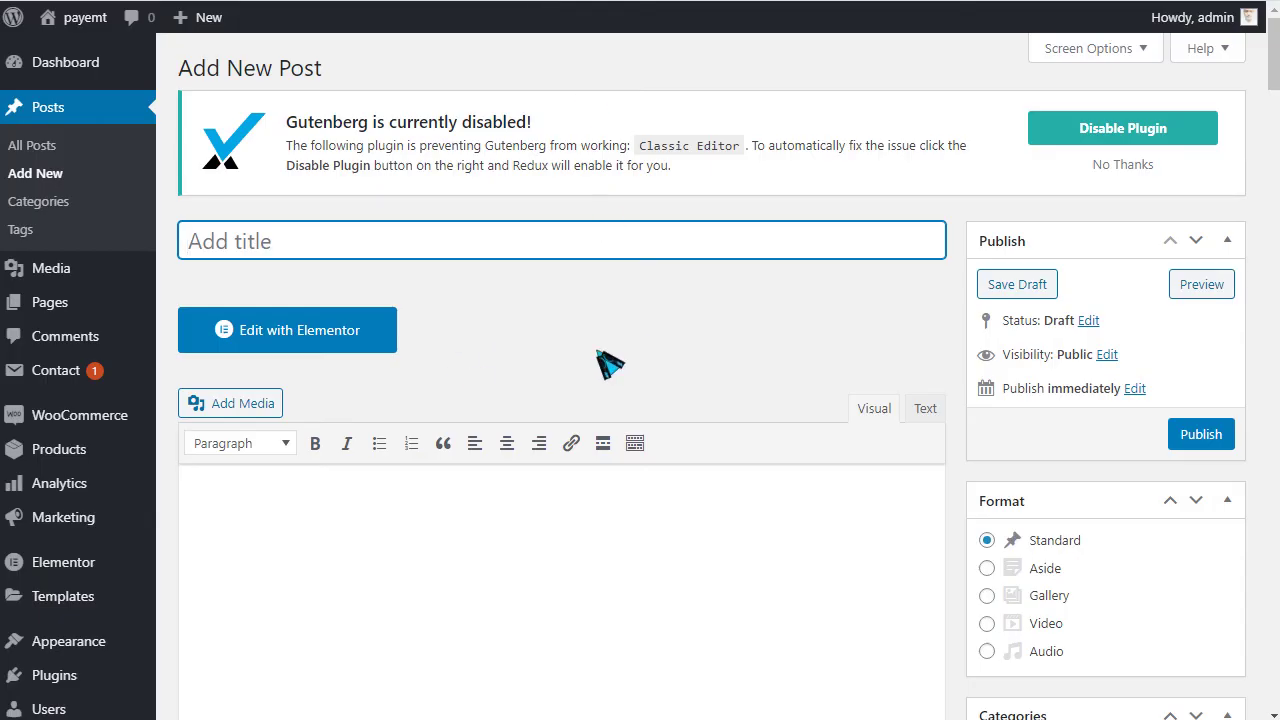
Step: Decline the offer to disable the Classic Editor plugin on the new post page and place the cursor in the post body
{"action": "left_click", "coordinate": [1140, 166]}
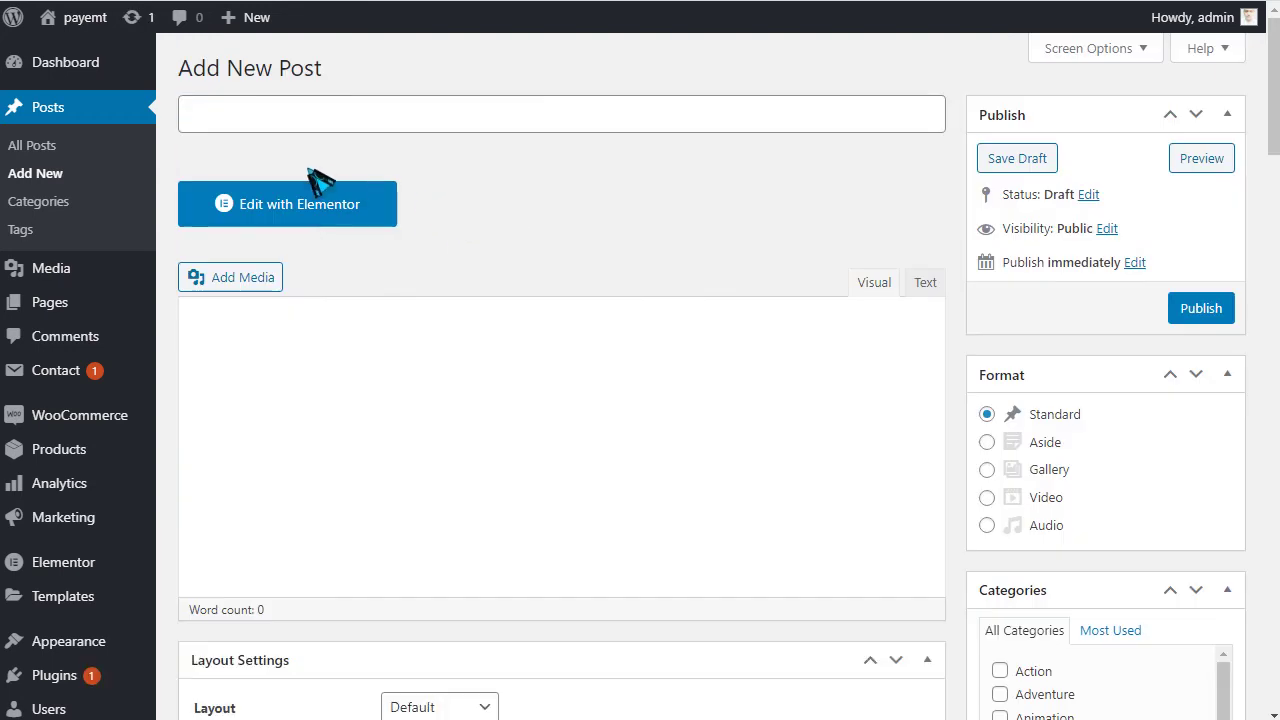
{"action": "left_click", "coordinate": [243, 130]}
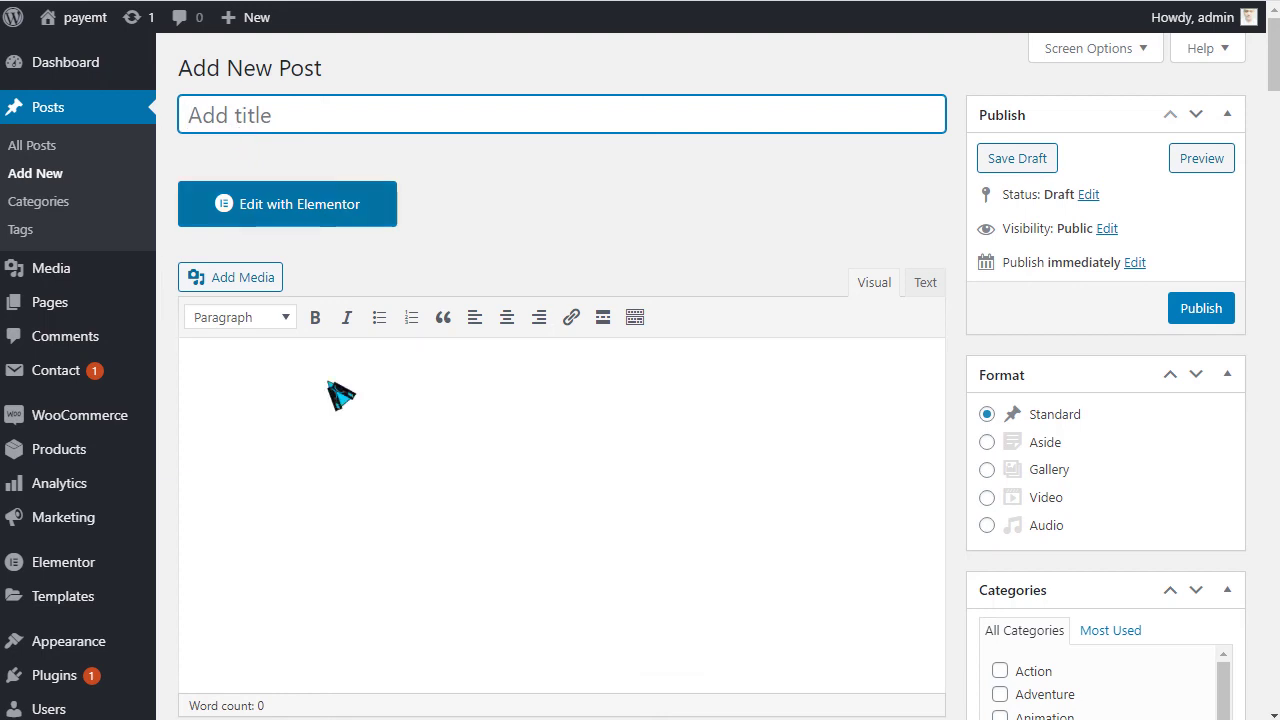
{"action": "left_click", "coordinate": [263, 377]}
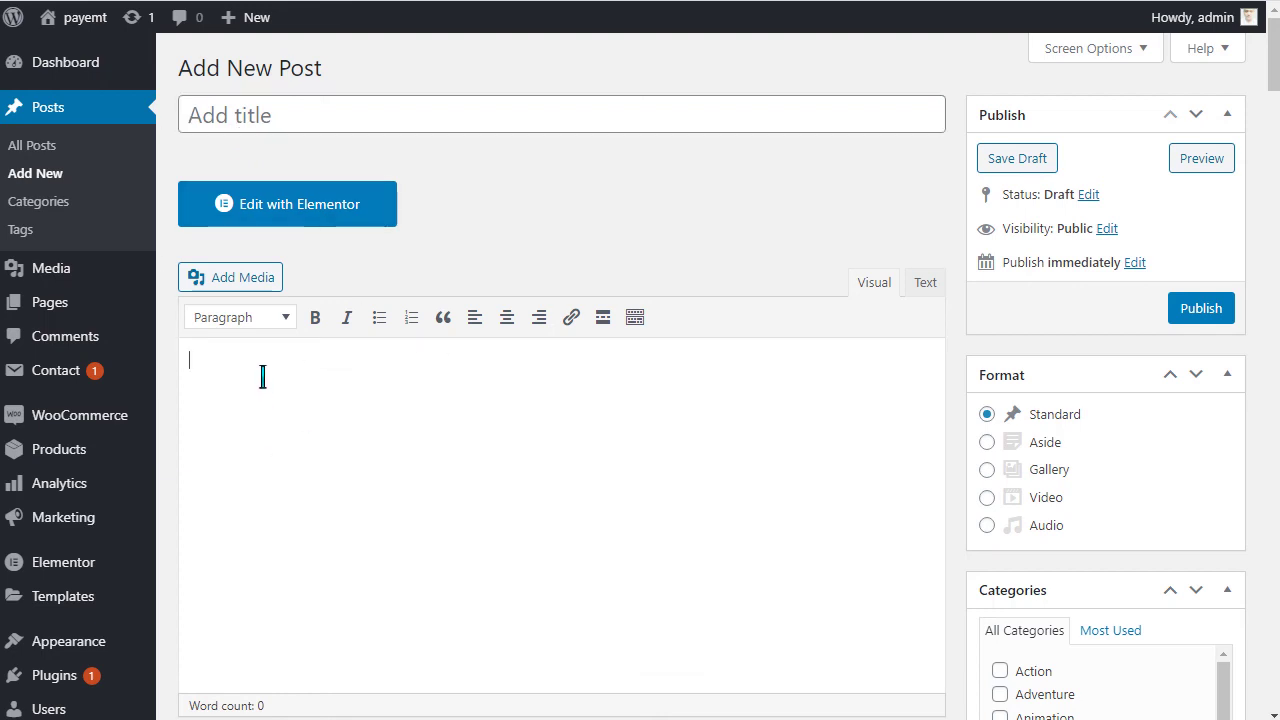
Step: Look through the media library for the new post, check the details of food7.jpg and close it without inserting anything
{"action": "left_click", "coordinate": [252, 283]}
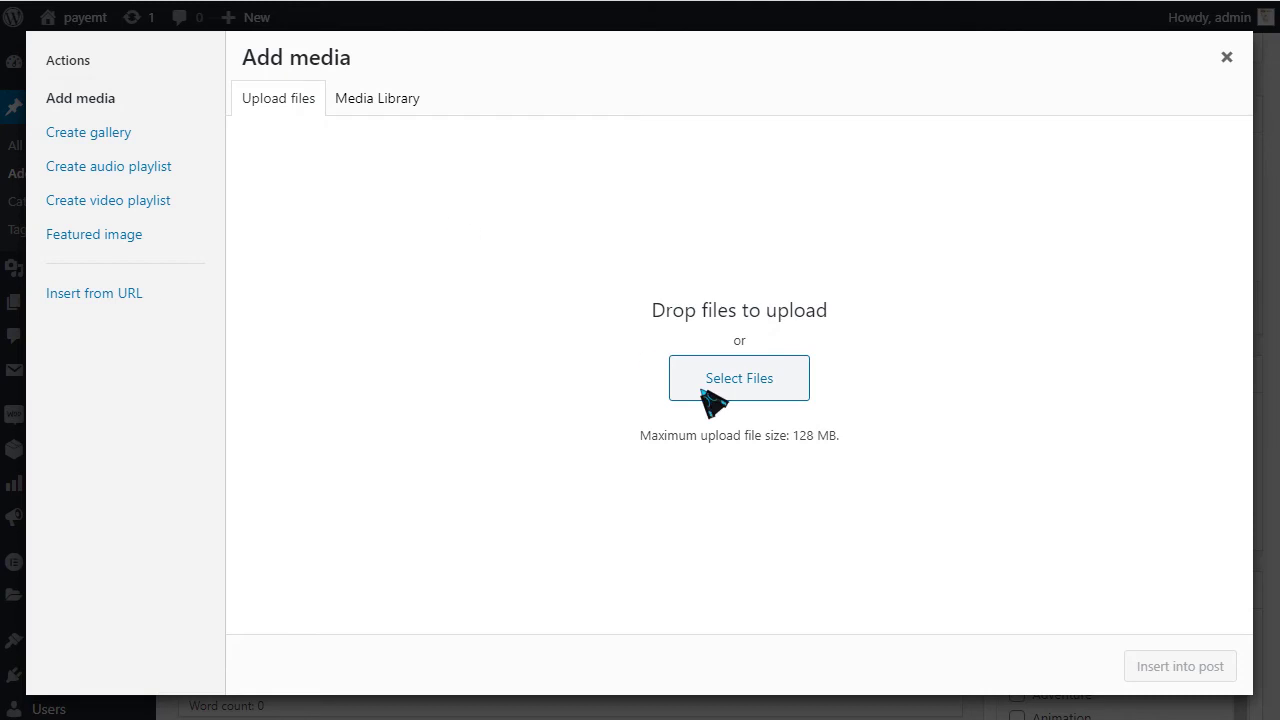
{"action": "left_click", "coordinate": [388, 106]}
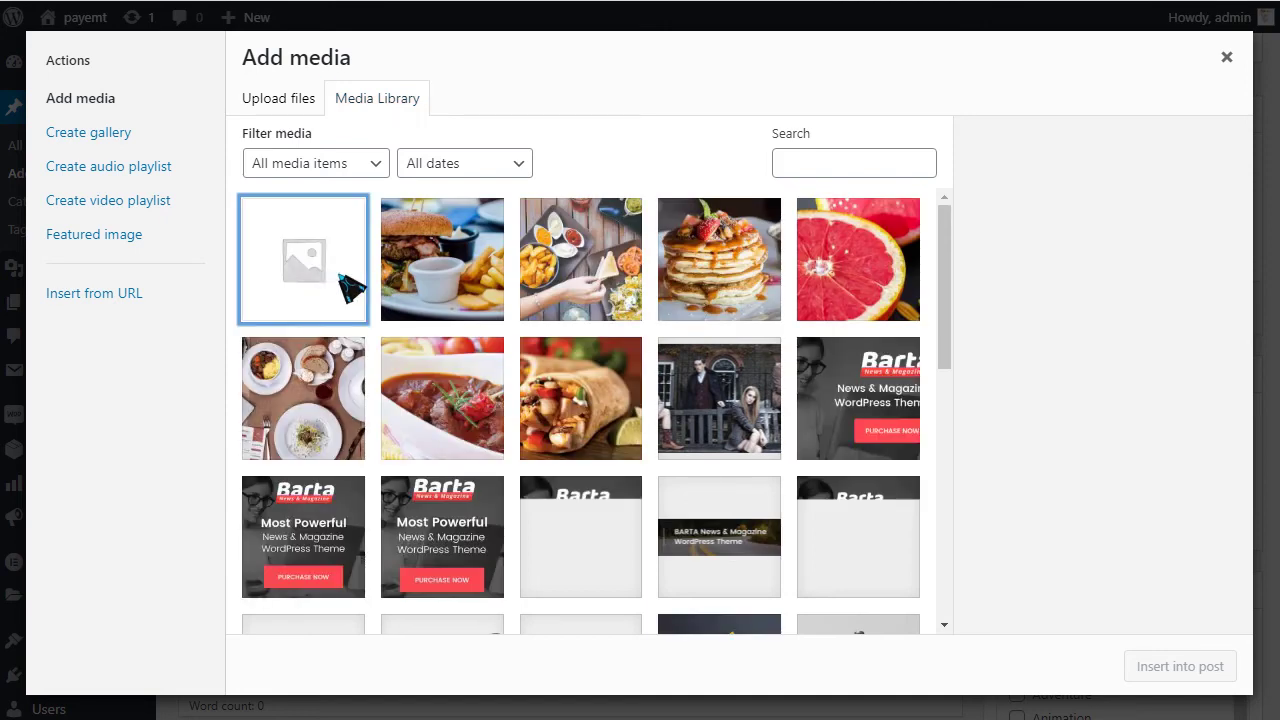
{"action": "left_click", "coordinate": [430, 314]}
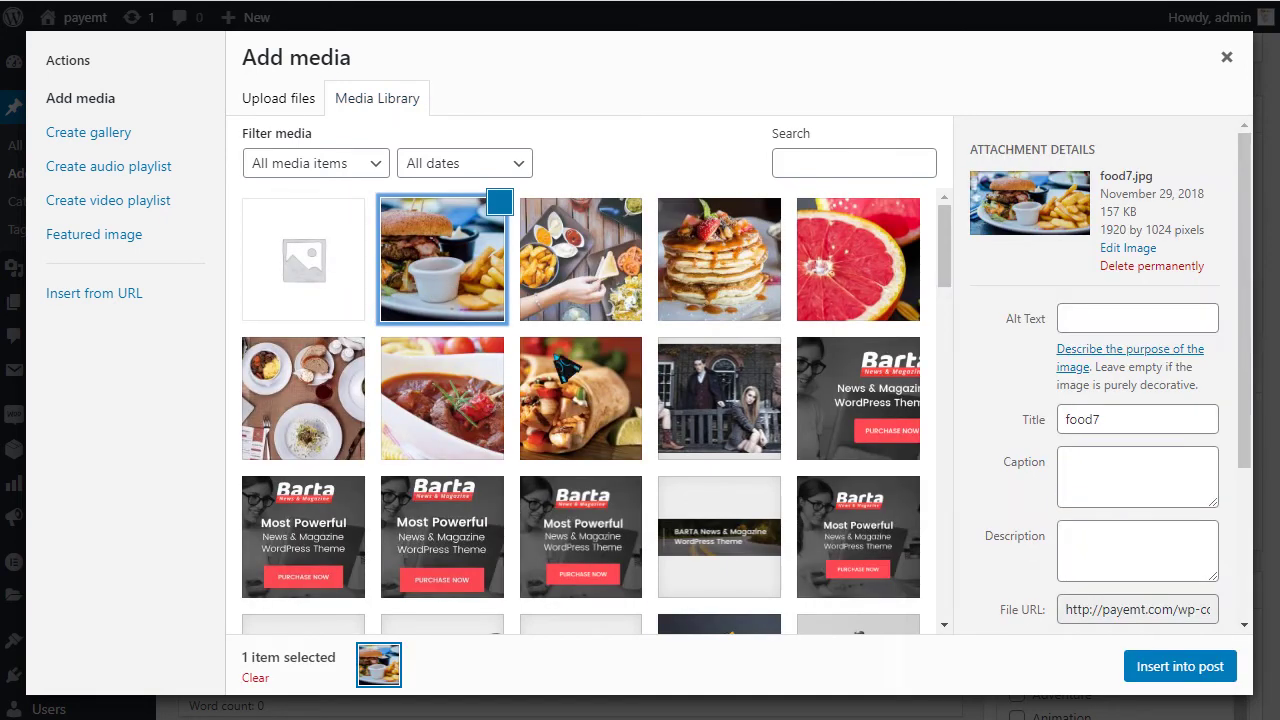
{"action": "left_click", "coordinate": [1226, 60]}
Step: Try the Gallery and Video post formats, return the format to Standard and look through the available post categories
{"action": "scroll", "coordinate": [1000, 380], "scroll_direction": "down", "scroll_amount": 2}
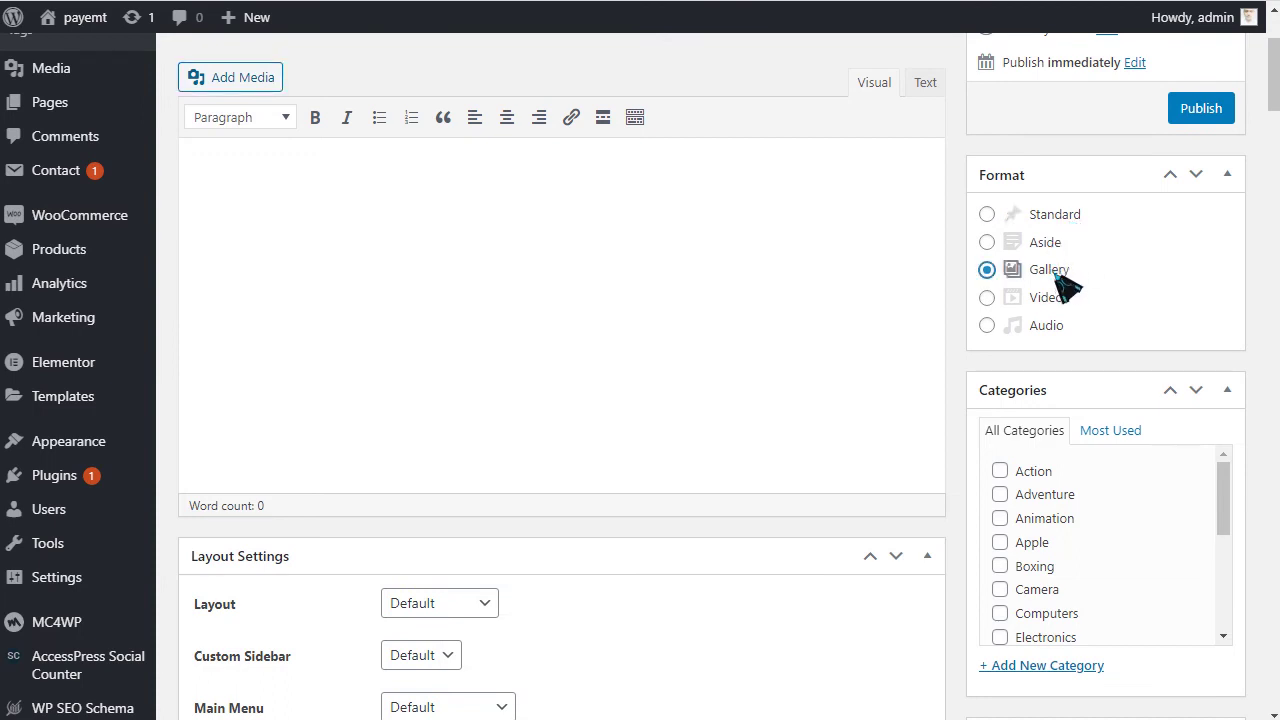
{"action": "left_click", "coordinate": [1045, 297]}
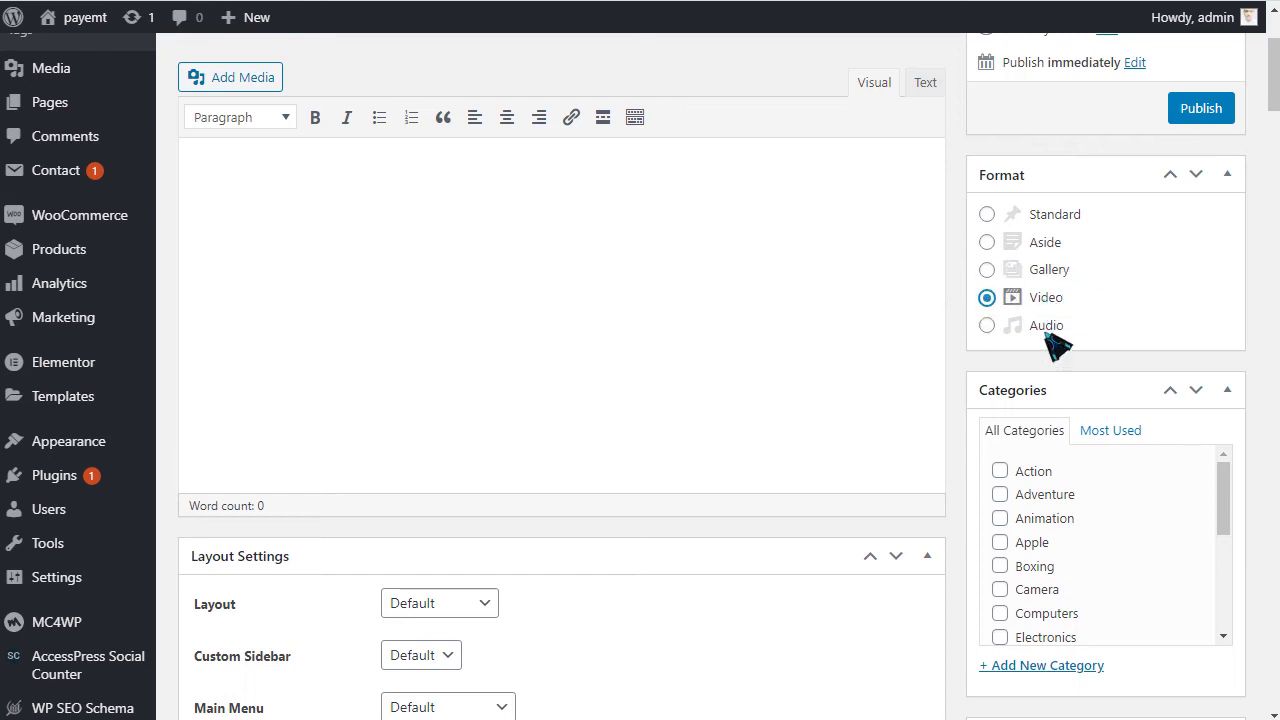
{"action": "left_click", "coordinate": [1052, 216]}
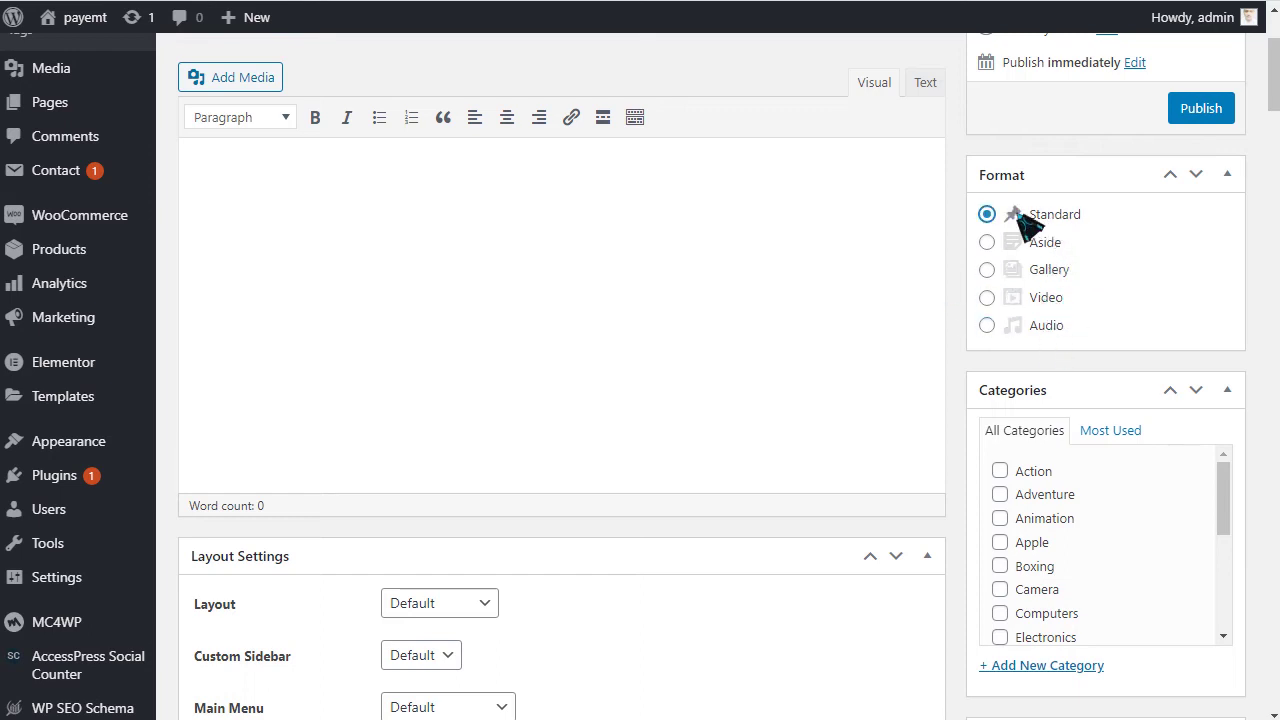
{"action": "scroll", "coordinate": [1069, 346], "scroll_direction": "down", "scroll_amount": 1}
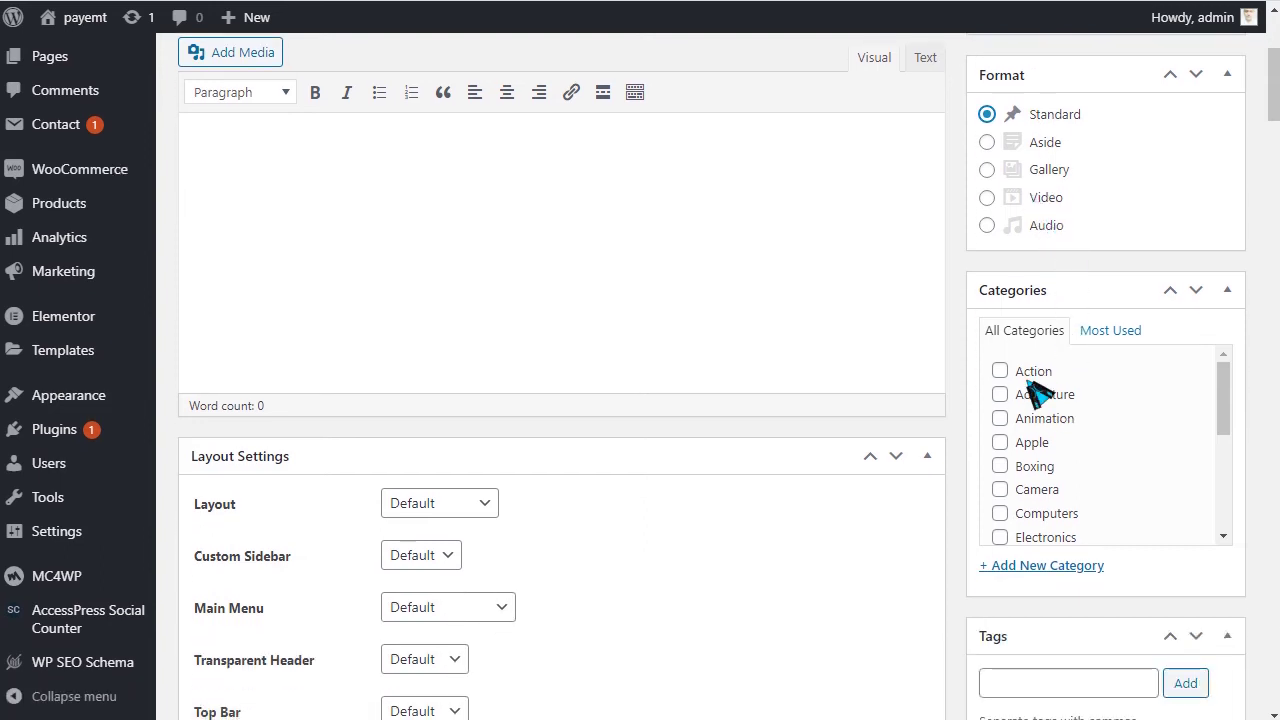
{"action": "scroll", "coordinate": [1040, 395], "scroll_direction": "down", "scroll_amount": 6}
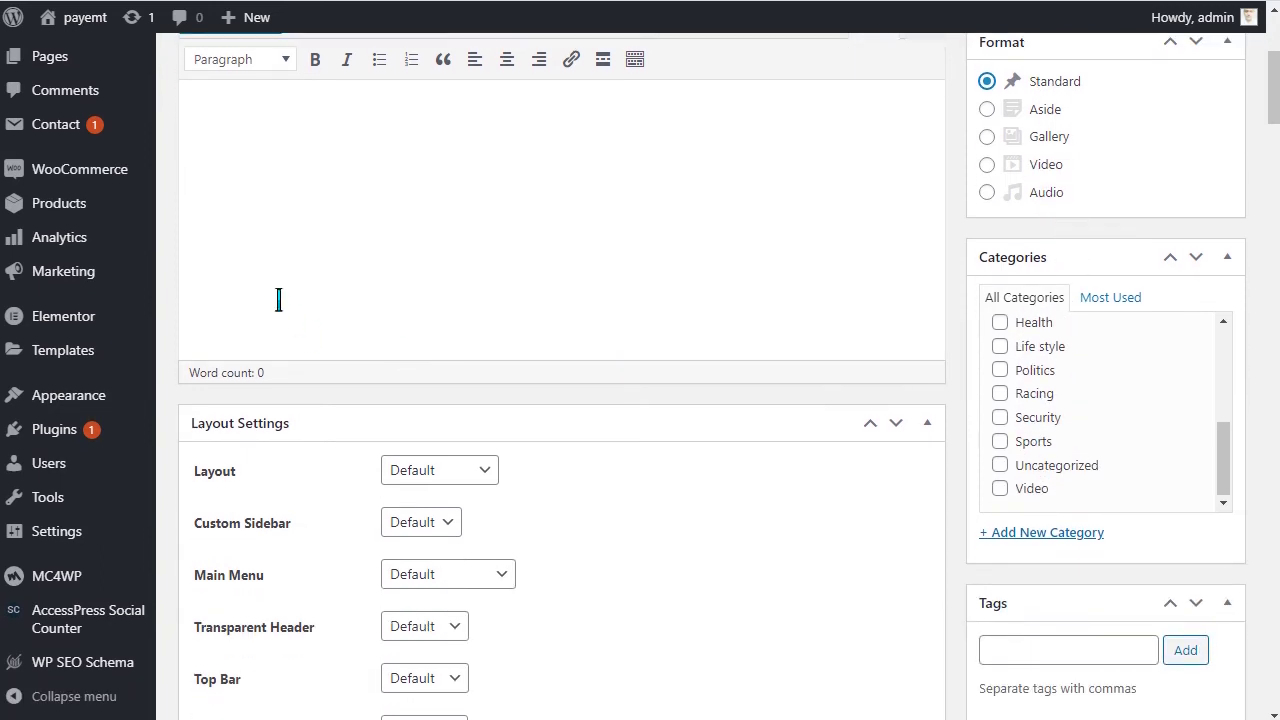
{"action": "scroll", "coordinate": [100, 122], "scroll_direction": "up", "scroll_amount": 2}
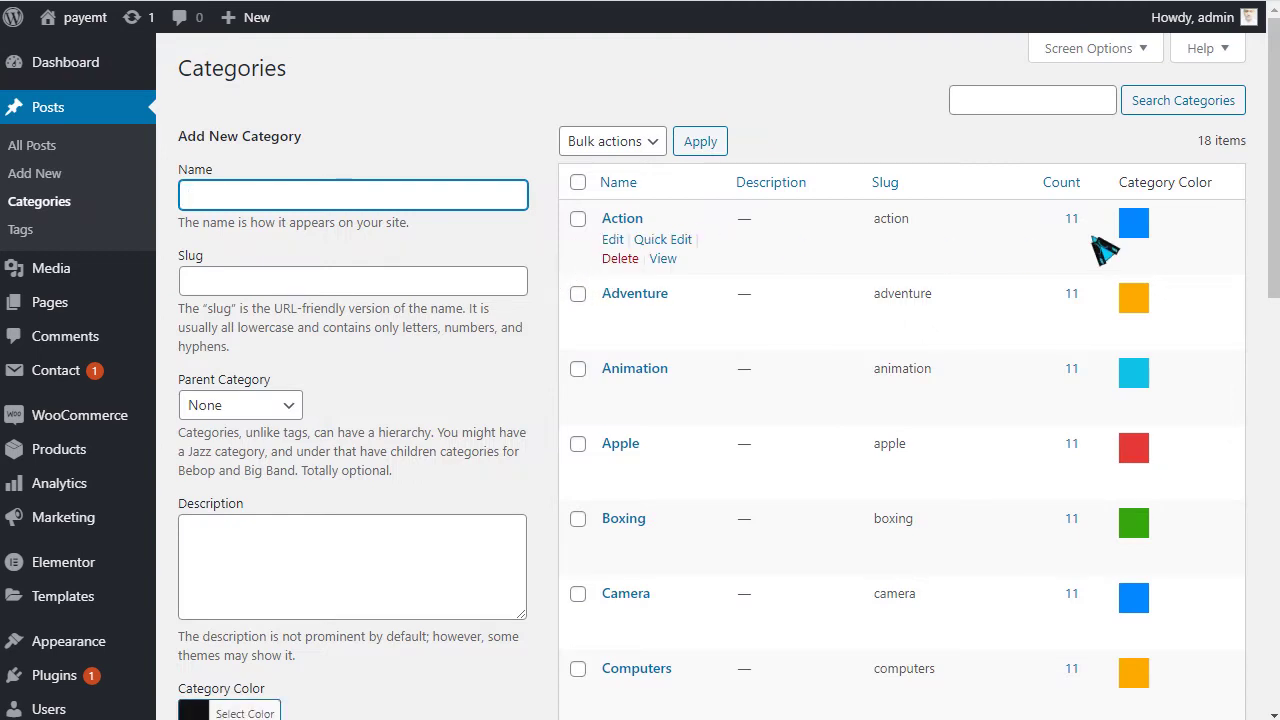
{"action": "left_click", "coordinate": [655, 242]}
{"action": "left_click_drag", "start_coordinate": [698, 255], "coordinate": [625, 265]}
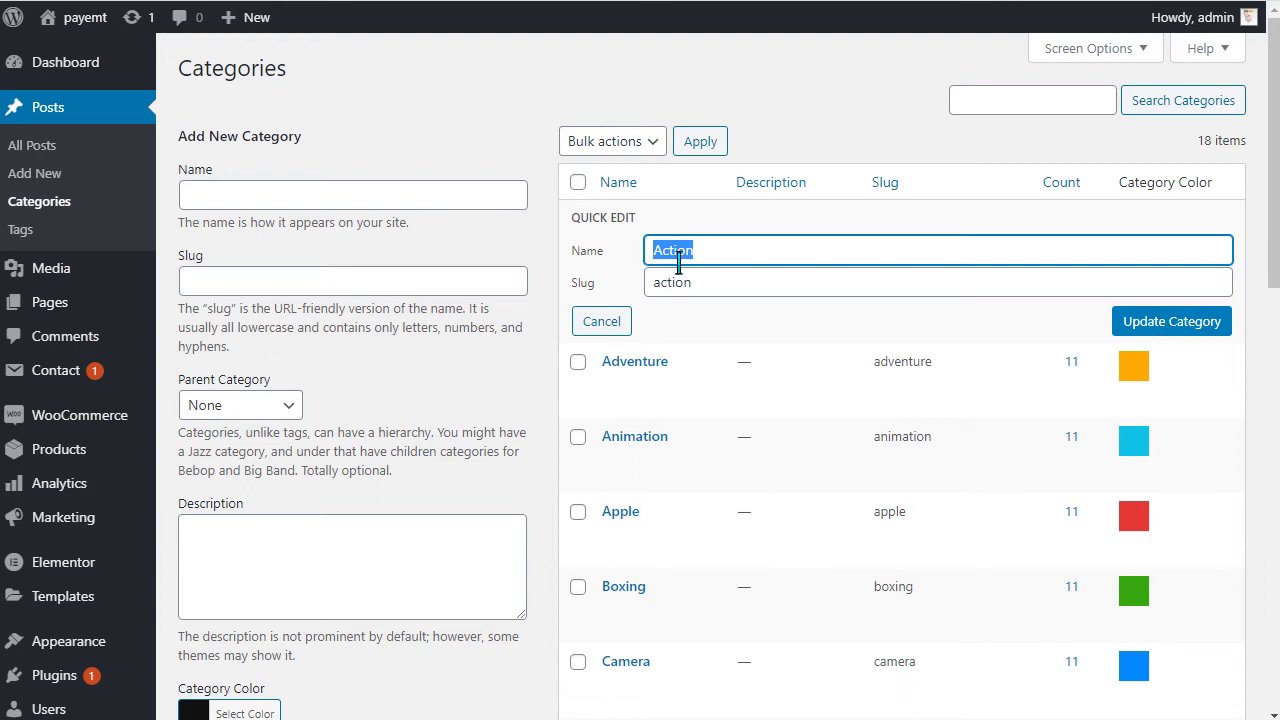
{"action": "left_click", "coordinate": [605, 321]}
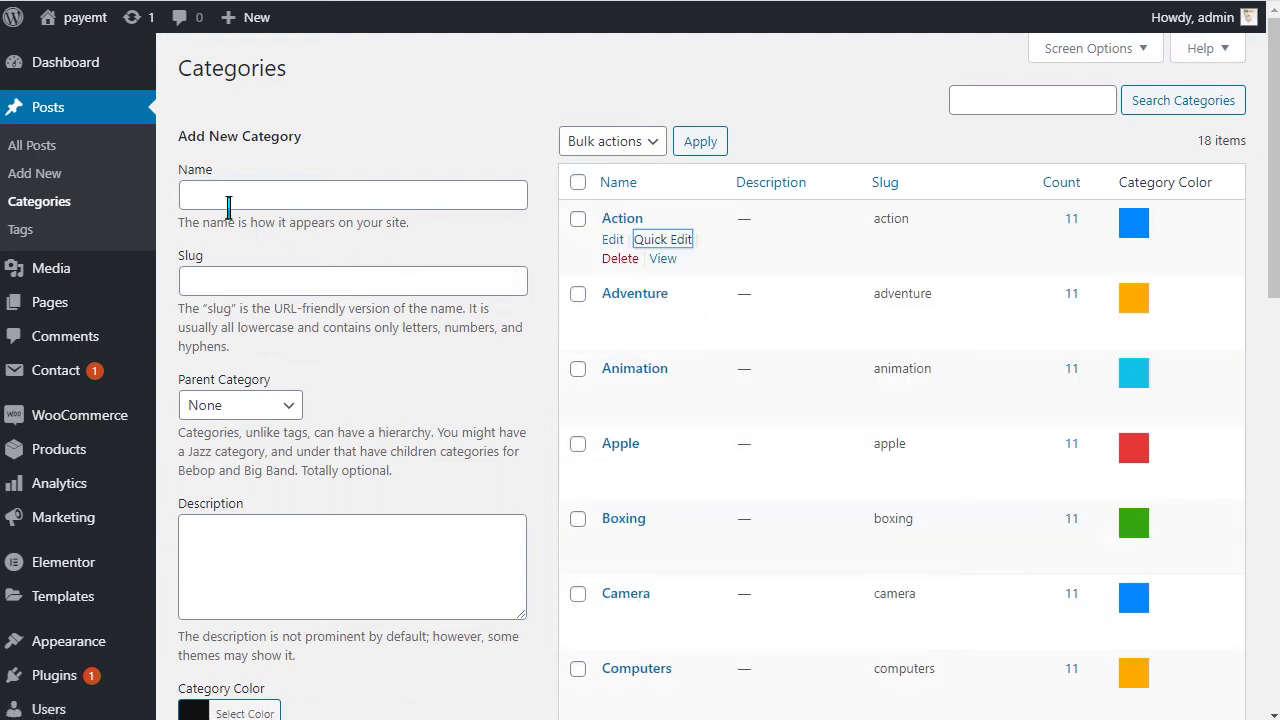
Step: Enter Category as the name of a new category and review its parent, description and color options without adding it
{"action": "left_click", "coordinate": [228, 200]}
{"action": "left_click", "coordinate": [260, 153]}
{"action": "double_click", "coordinate": [272, 140]}
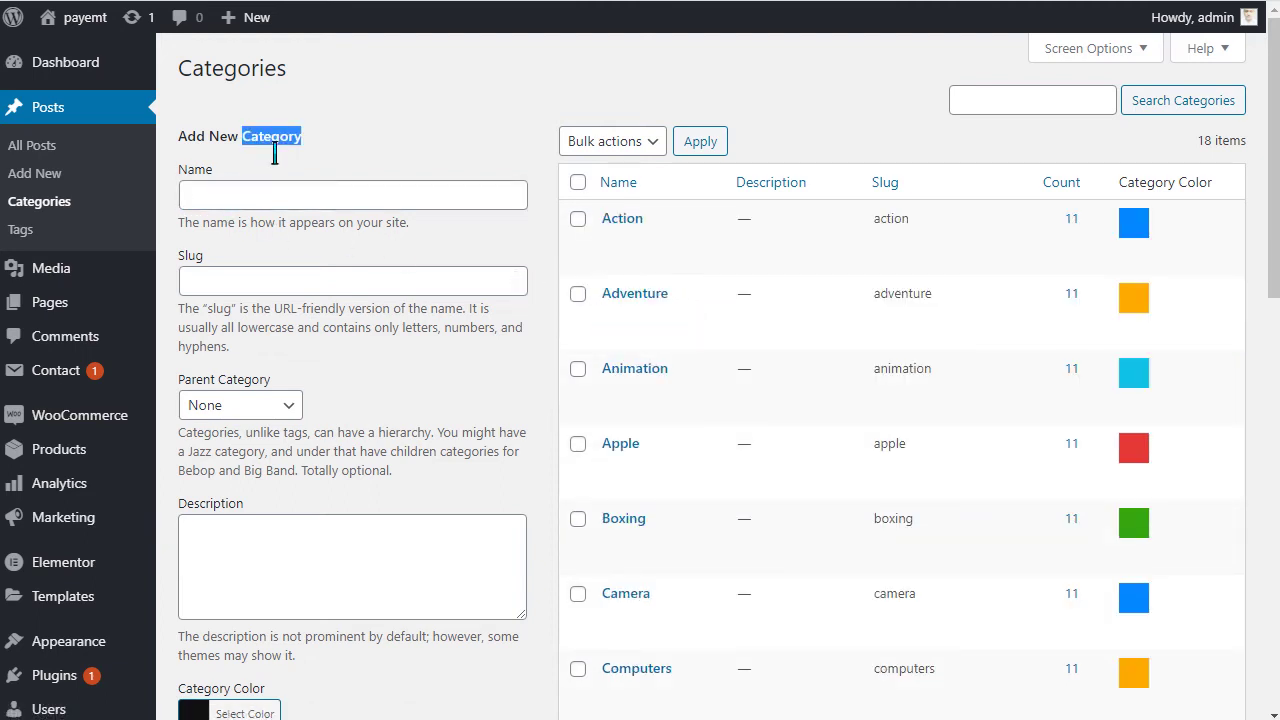
{"action": "left_click_drag", "start_coordinate": [203, 210], "coordinate": [214, 212]}
{"action": "left_click", "coordinate": [265, 401]}
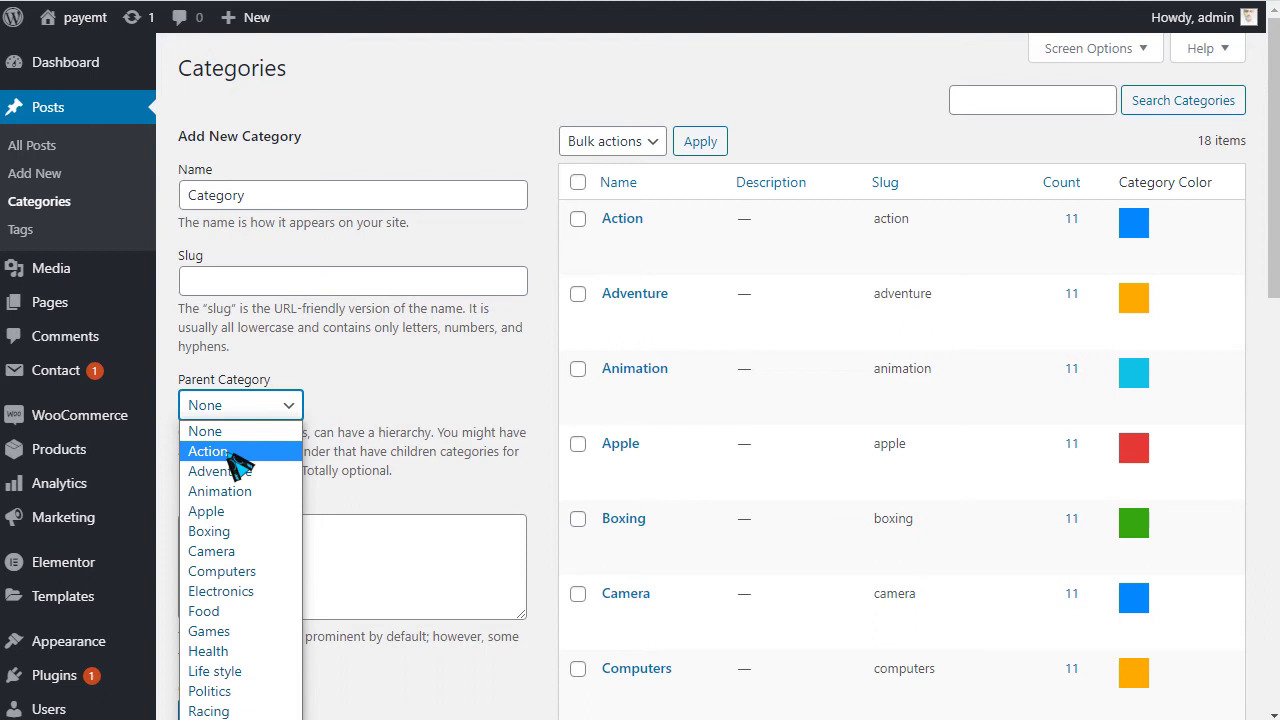
{"action": "left_click", "coordinate": [410, 428]}
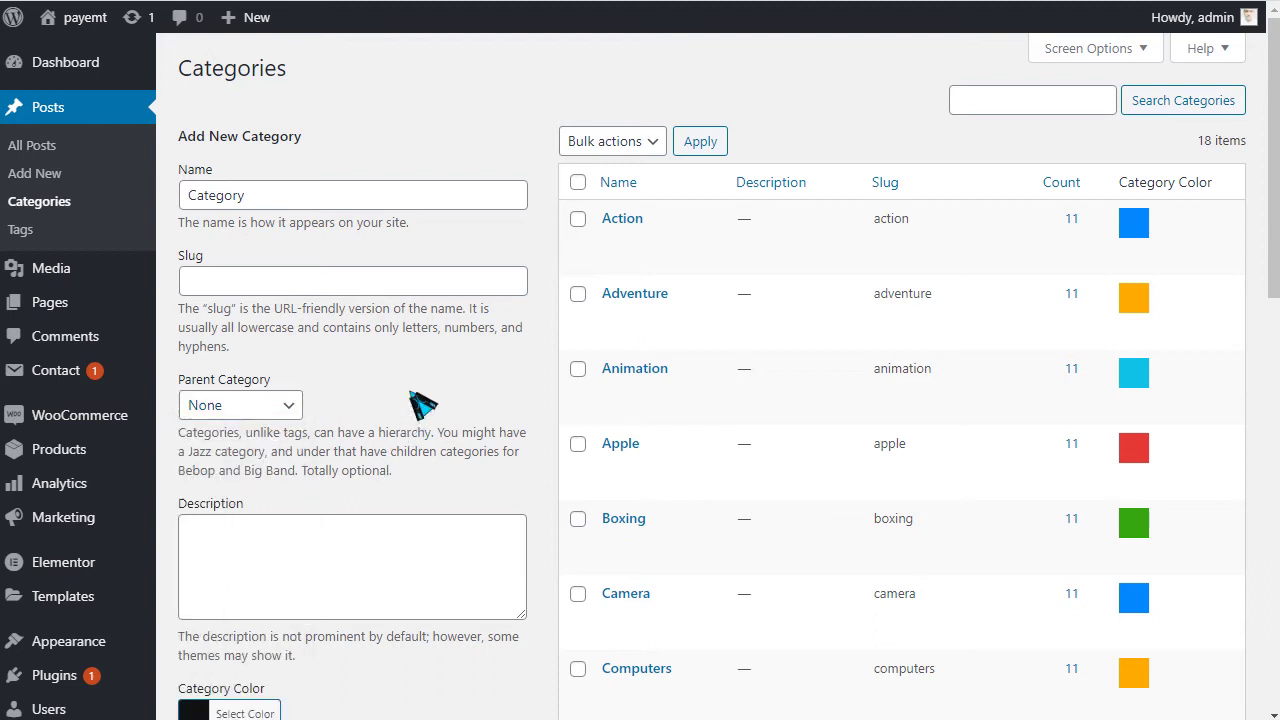
{"action": "scroll", "coordinate": [414, 406], "scroll_direction": "down", "scroll_amount": 4}
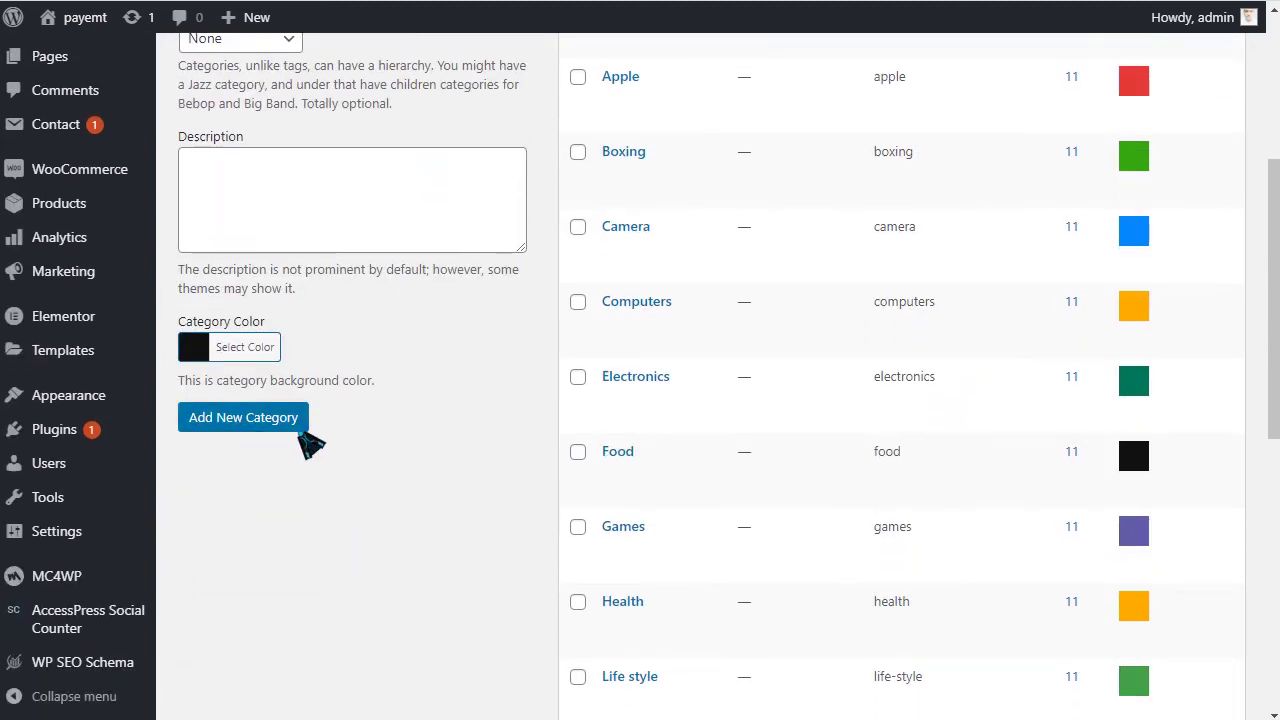
{"action": "scroll", "coordinate": [449, 514], "scroll_direction": "up", "scroll_amount": 2}
{"action": "scroll", "coordinate": [692, 507], "scroll_direction": "up", "scroll_amount": 1}
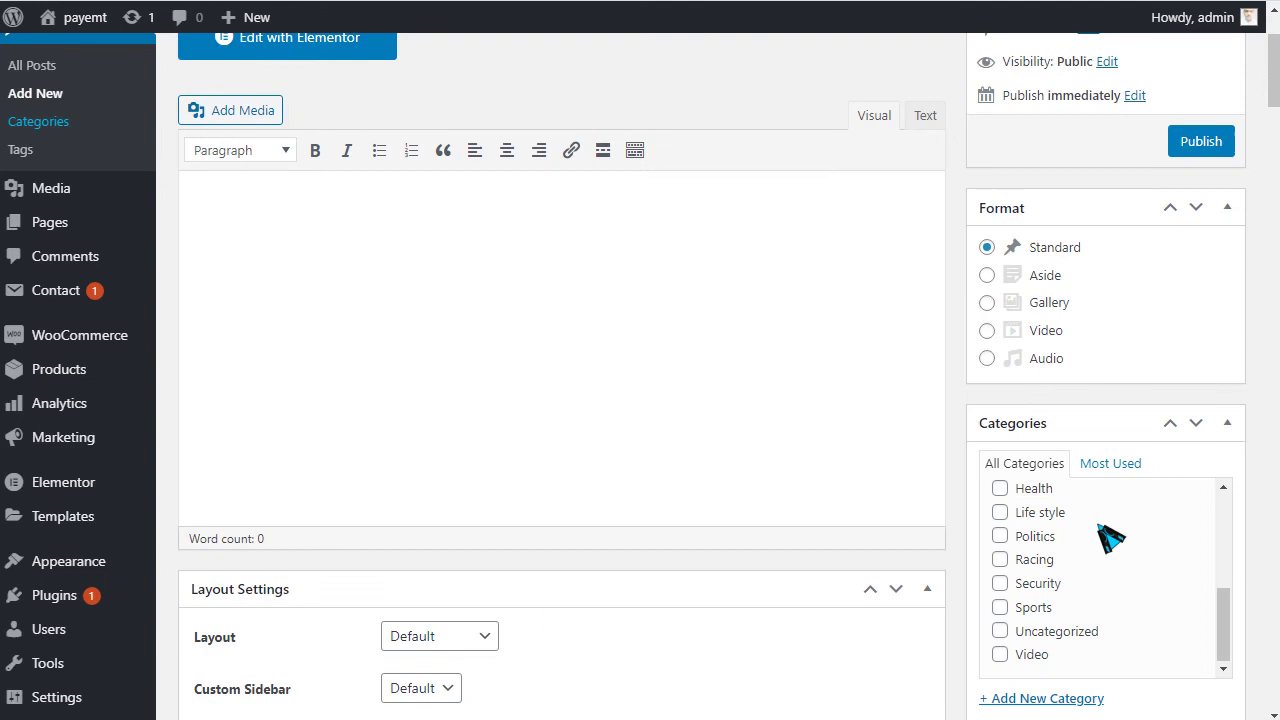
Step: Hide the Format, Tags, Post Attributes, Layout Settings, Advertisement Settings, WP SEO Structured Data Schema and Subtitle elements on the new post screen
{"action": "scroll", "coordinate": [1100, 520], "scroll_direction": "down", "scroll_amount": 2}
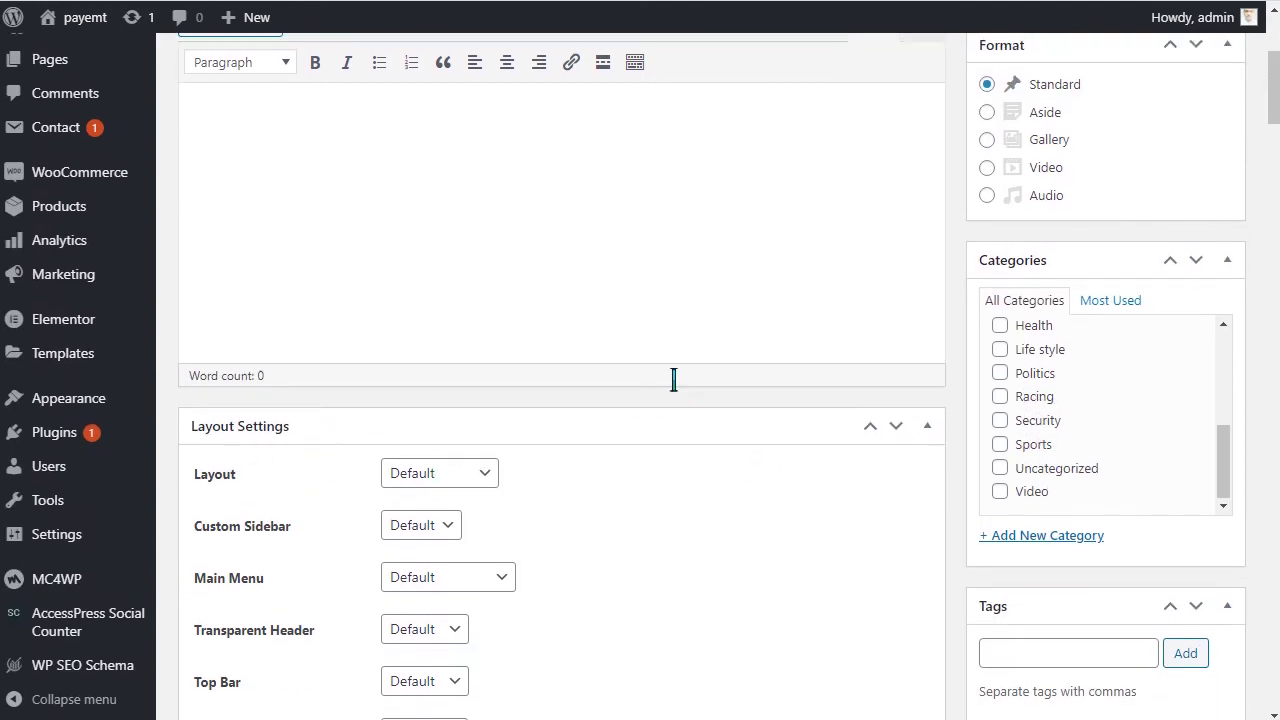
{"action": "scroll", "coordinate": [674, 377], "scroll_direction": "up", "scroll_amount": 5}
{"action": "left_click", "coordinate": [1088, 48]}
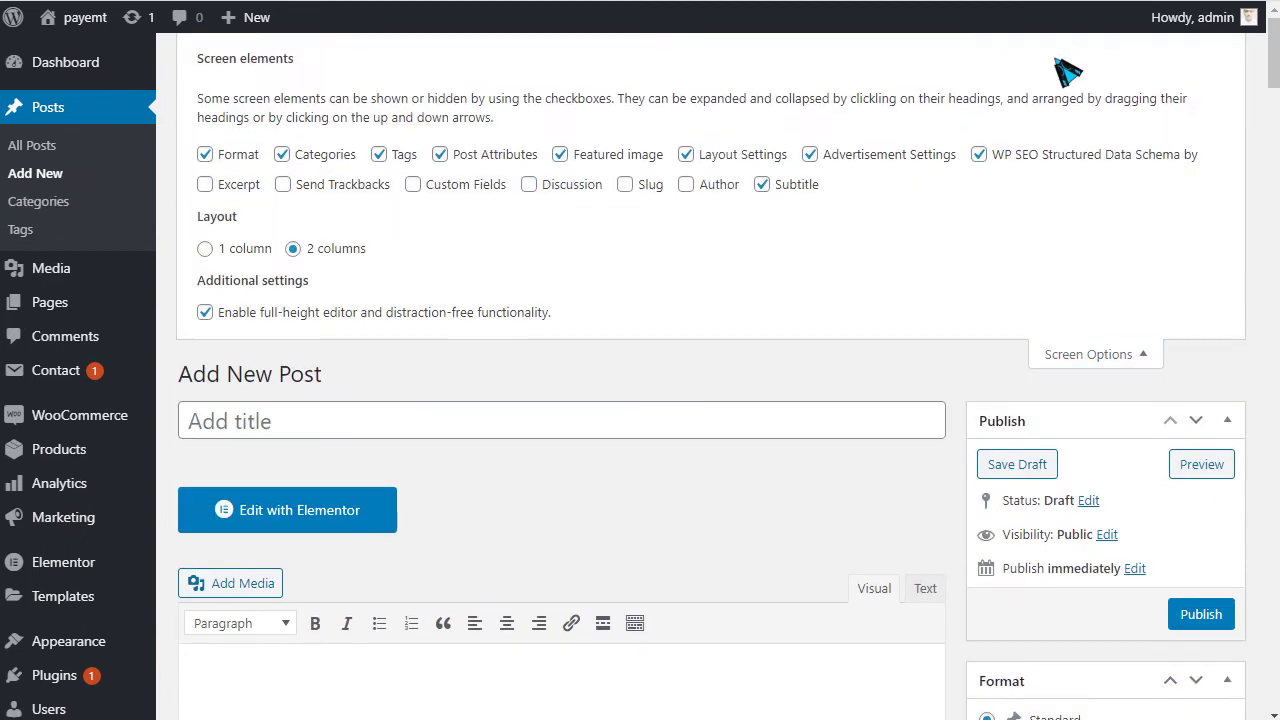
{"action": "left_click", "coordinate": [443, 156]}
{"action": "left_click", "coordinate": [379, 155]}
{"action": "left_click", "coordinate": [238, 157]}
{"action": "left_click", "coordinate": [698, 155]}
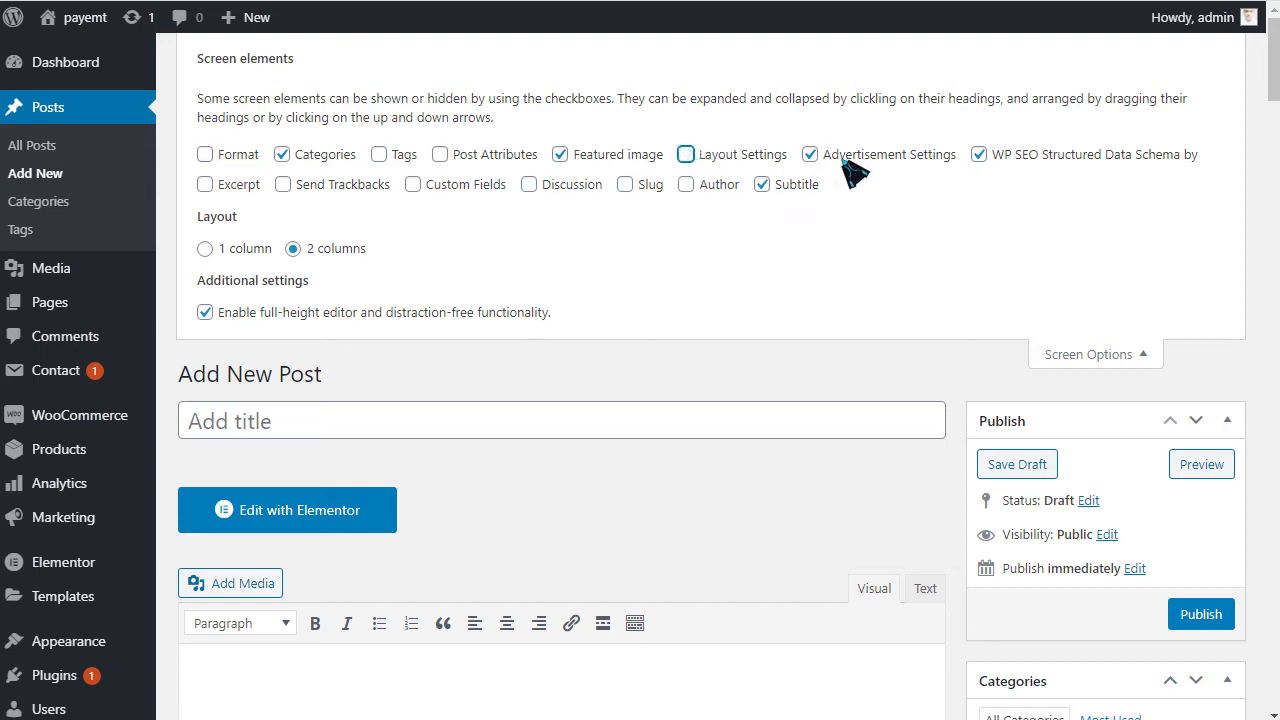
{"action": "left_click", "coordinate": [815, 157]}
{"action": "left_click", "coordinate": [979, 156]}
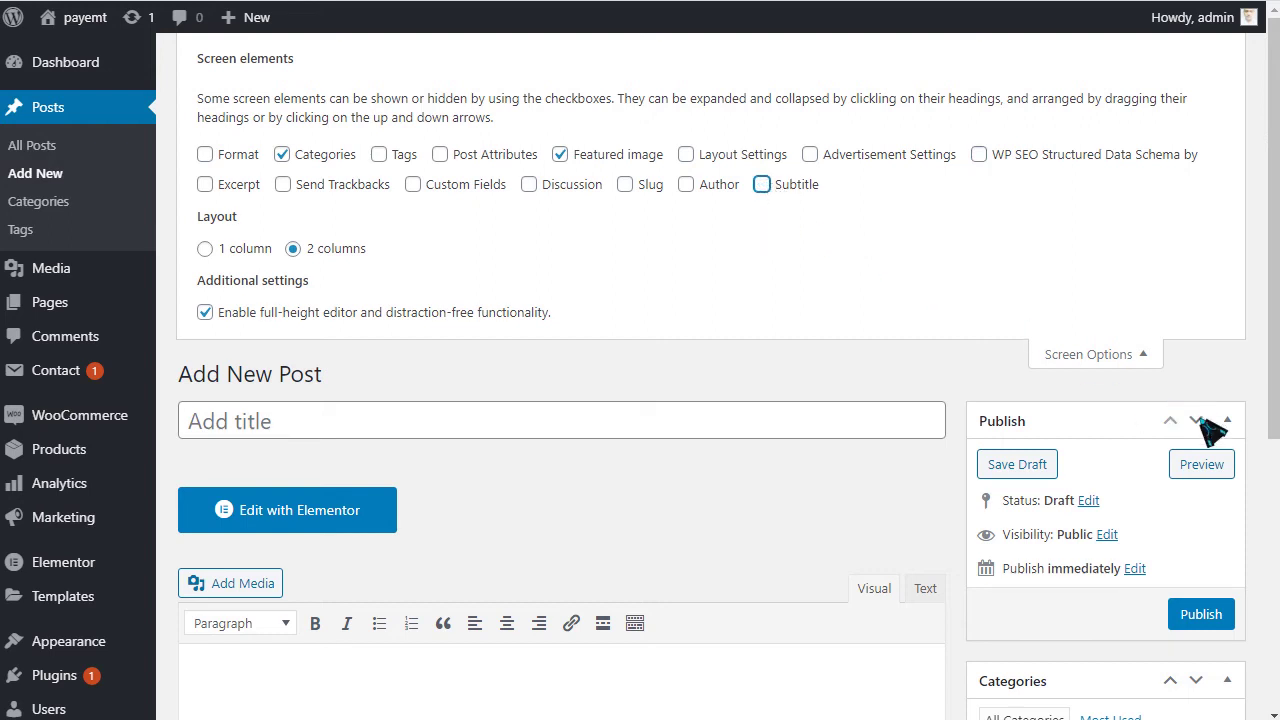
Step: Close the screen options and look through the installed plugins, including Classic Editor
{"action": "left_click", "coordinate": [1150, 360]}
{"action": "left_click", "coordinate": [358, 128]}
{"action": "left_click", "coordinate": [395, 432]}
{"action": "scroll", "coordinate": [1010, 470], "scroll_direction": "down", "scroll_amount": 3}
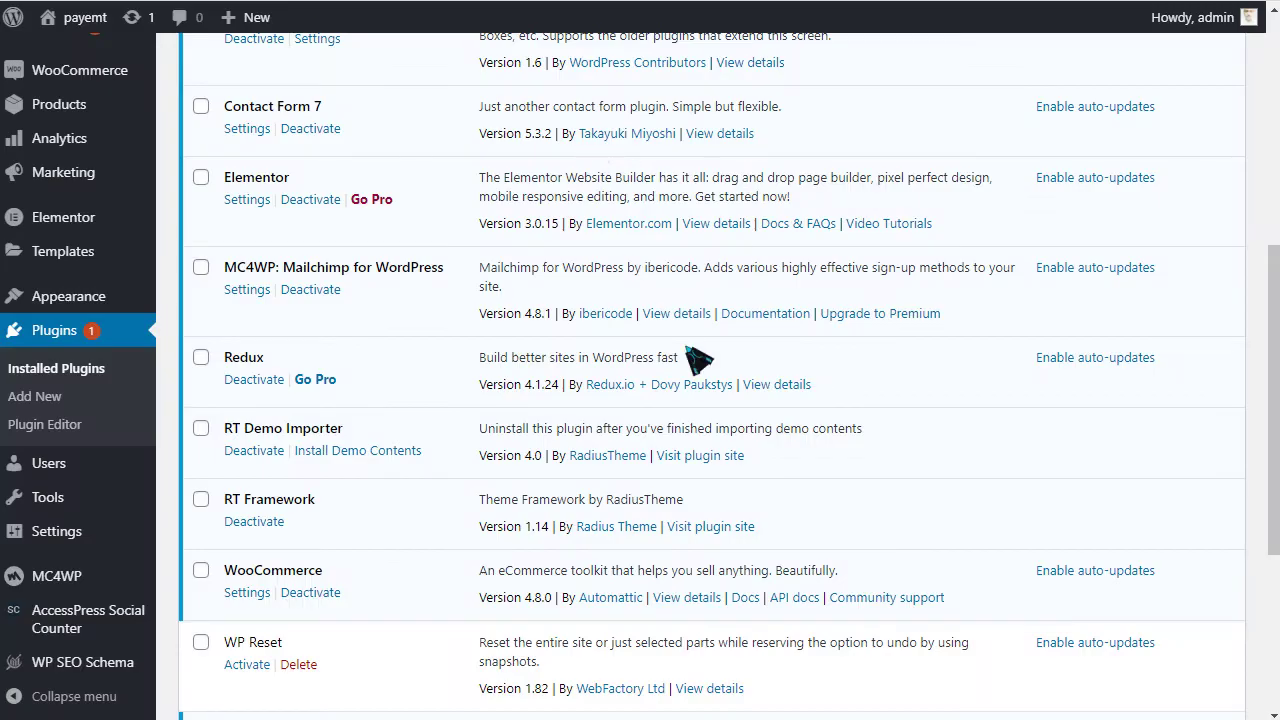
{"action": "scroll", "coordinate": [698, 358], "scroll_direction": "up", "scroll_amount": 5}
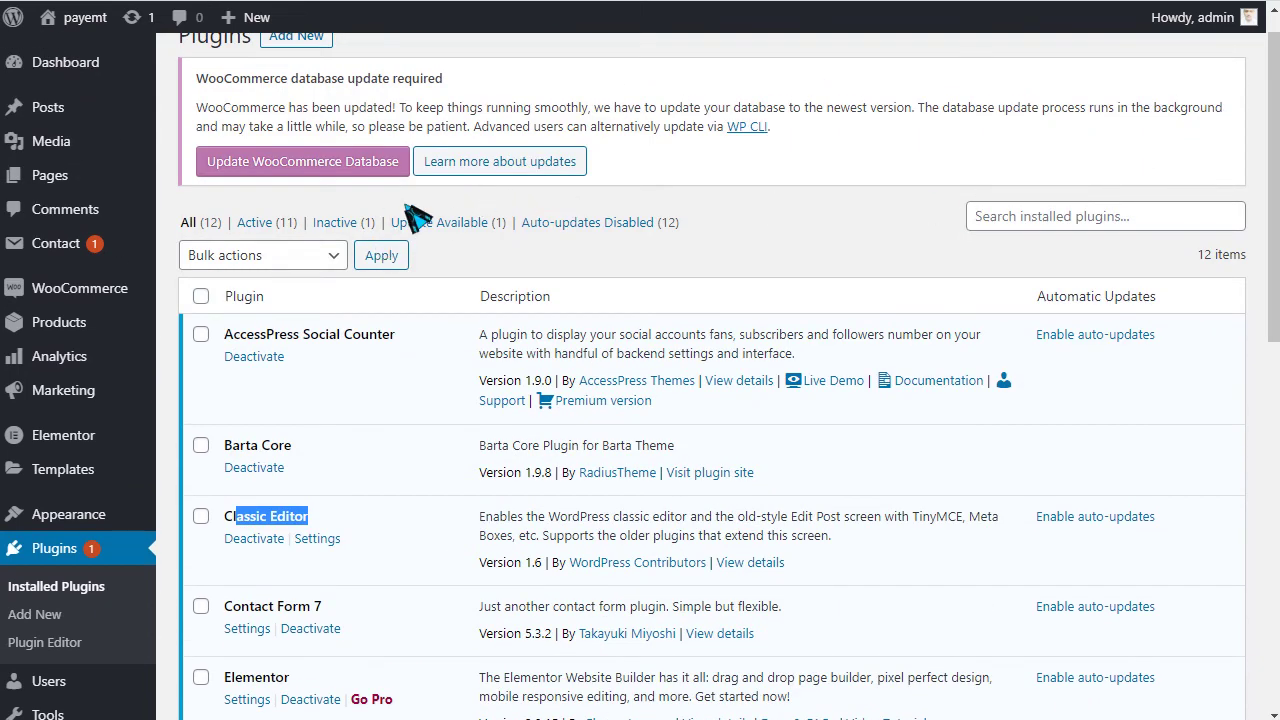
{"action": "scroll", "coordinate": [348, 153], "scroll_direction": "up", "scroll_amount": 1}
Step: Search the plugin directory for "fifu", then install and activate Featured Image from URL (FIFU)
{"action": "left_click", "coordinate": [297, 74]}
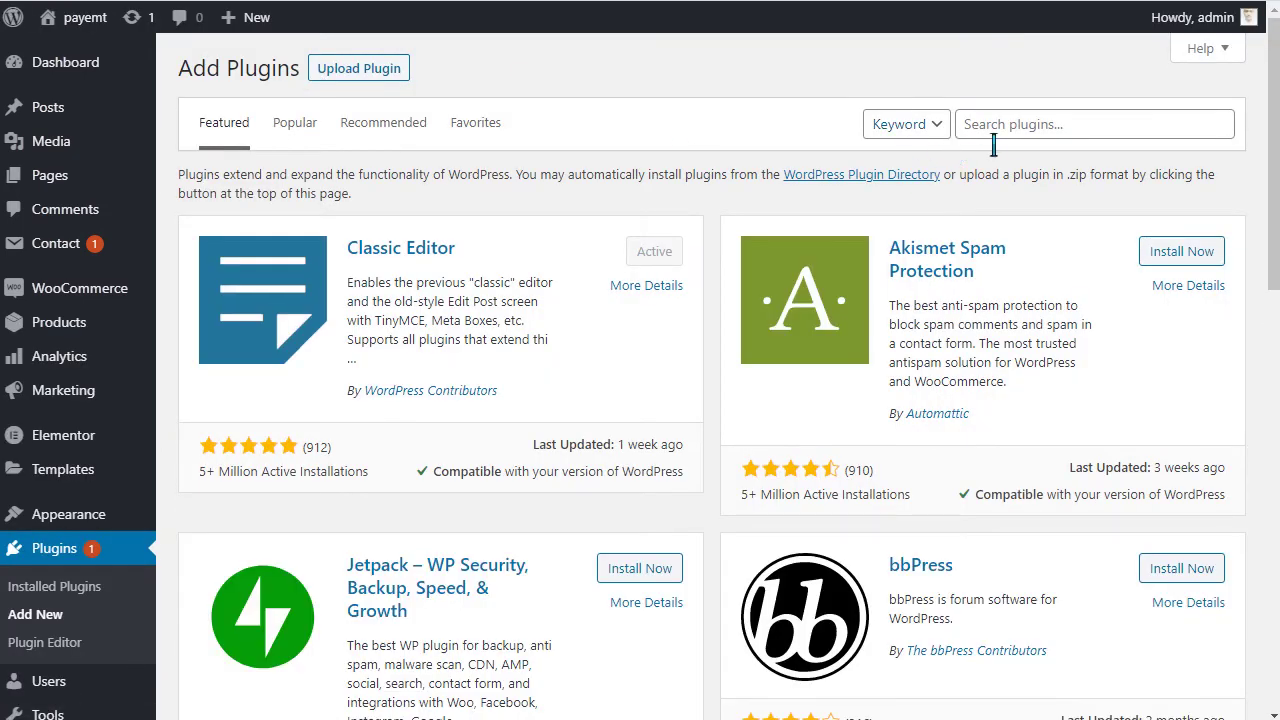
{"action": "left_click", "coordinate": [1017, 135]}
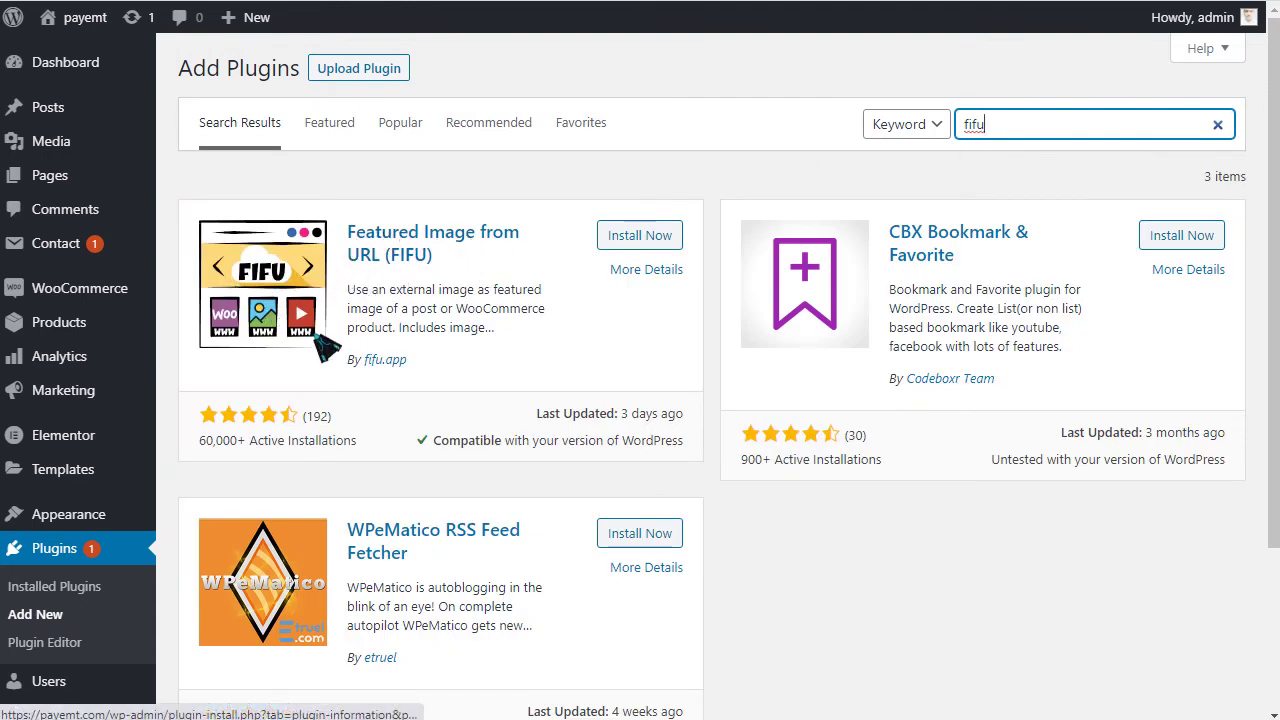
{"action": "left_click", "coordinate": [636, 240]}
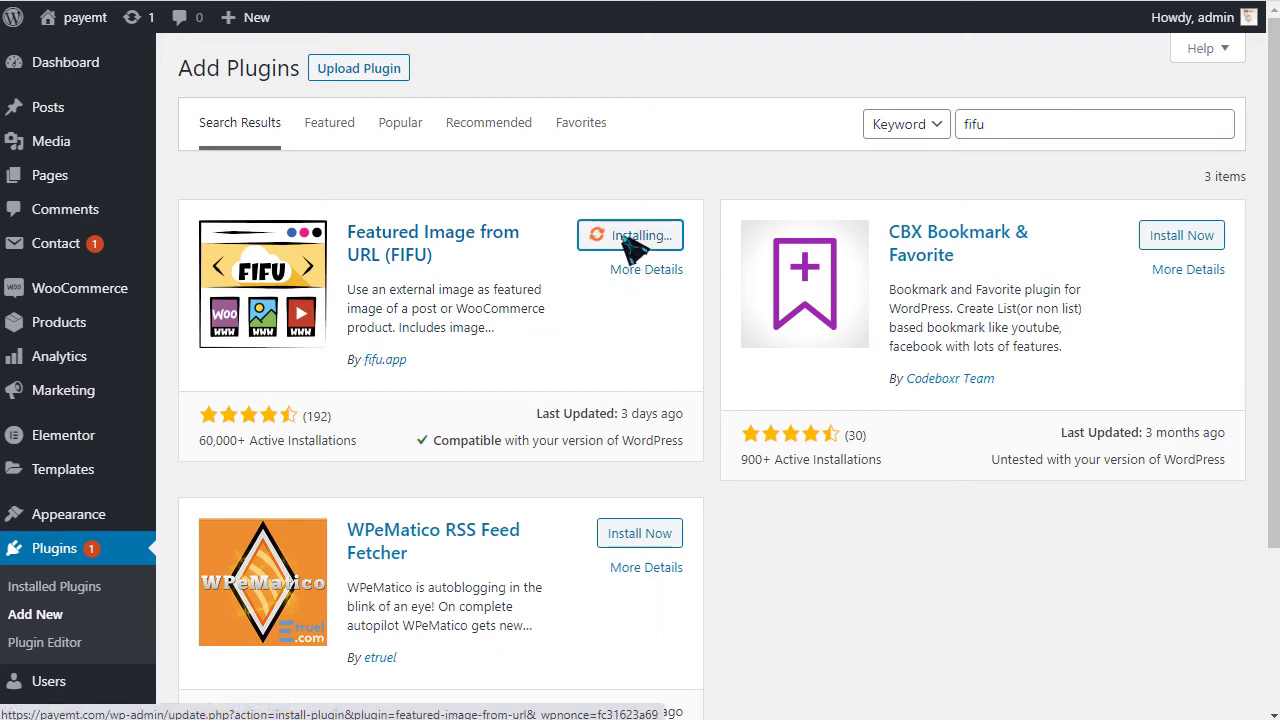
{"action": "left_click", "coordinate": [642, 240]}
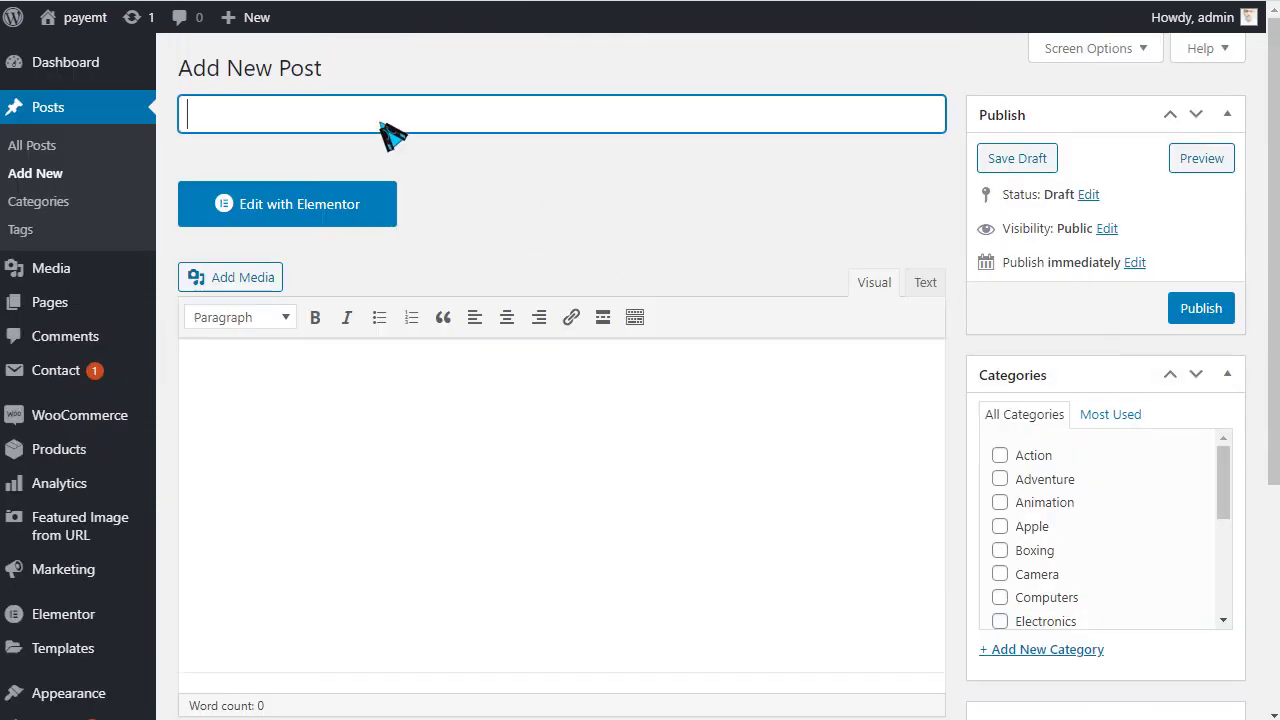
Step: Enter "Add New Post" as the title of a new post, using the page heading text
{"action": "triple_click", "coordinate": [236, 82]}
{"action": "left_click_drag", "start_coordinate": [237, 85], "coordinate": [288, 118]}
{"action": "left_click", "coordinate": [269, 386]}
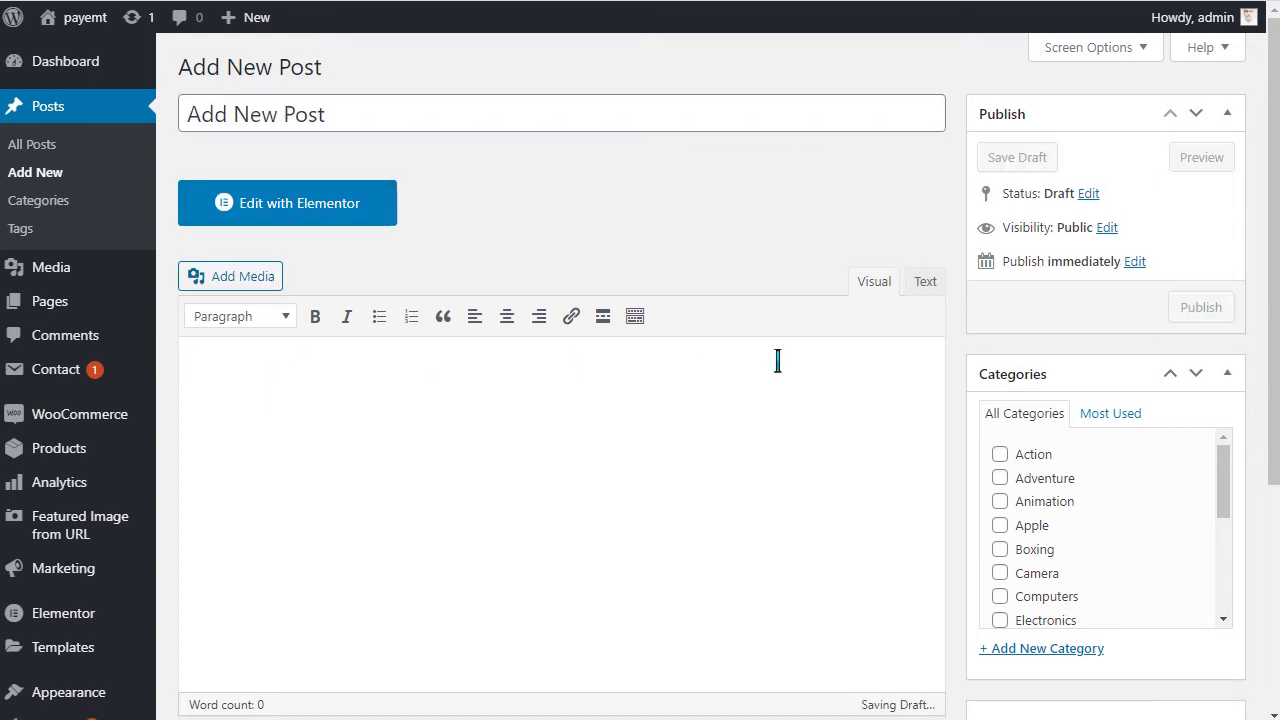
Step: Check the file upload option of the standard featured image and close it without choosing a file
{"action": "scroll", "coordinate": [778, 360], "scroll_direction": "down", "scroll_amount": 4}
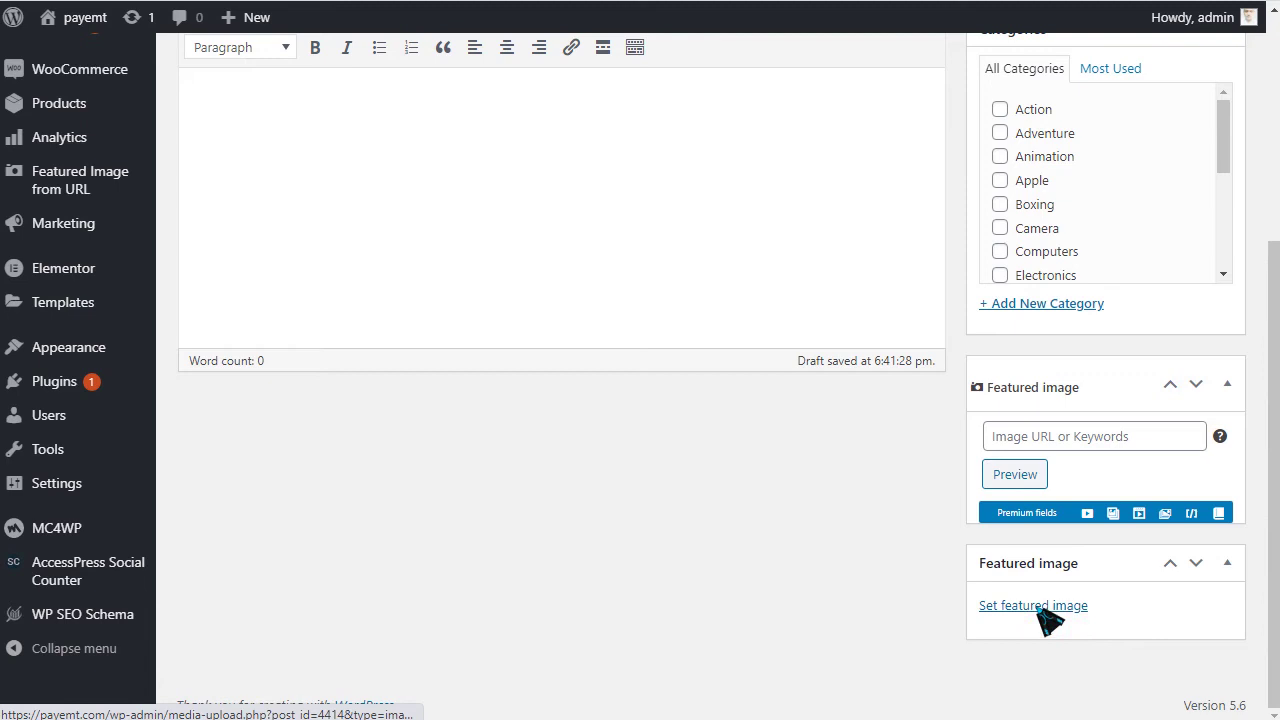
{"action": "left_click", "coordinate": [1040, 607]}
{"action": "left_click", "coordinate": [80, 100]}
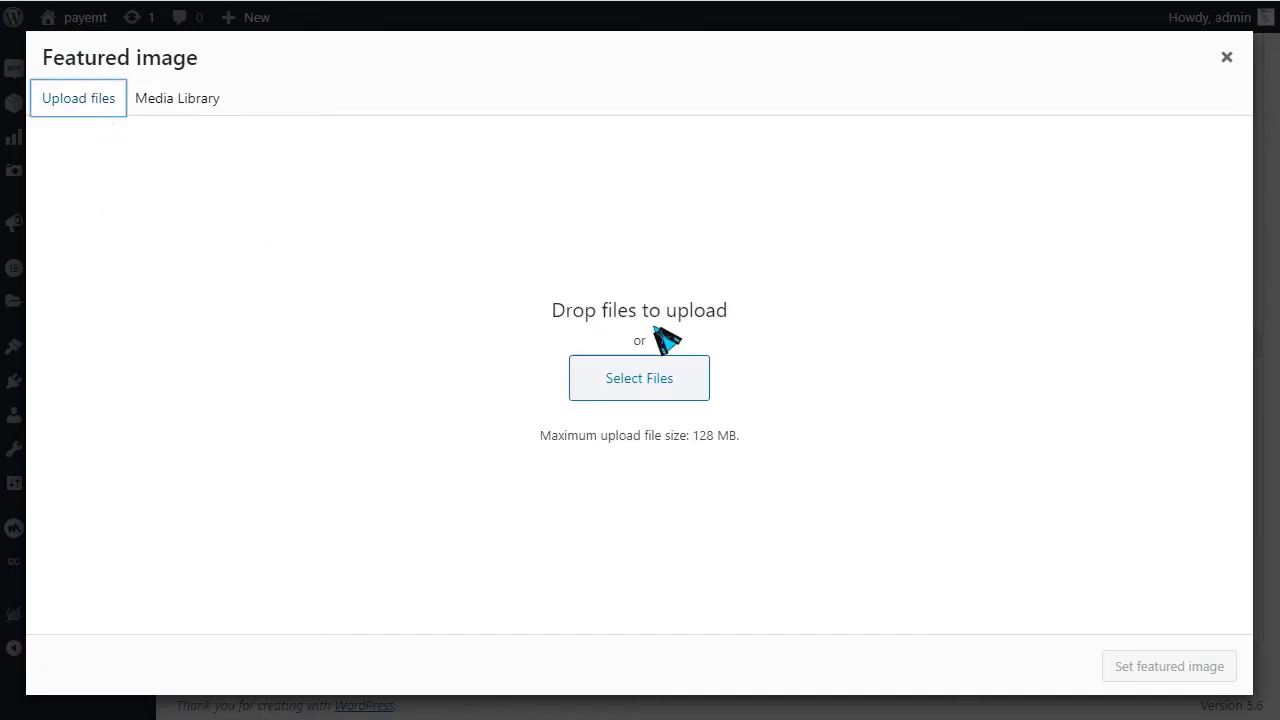
{"action": "left_click", "coordinate": [1227, 57]}
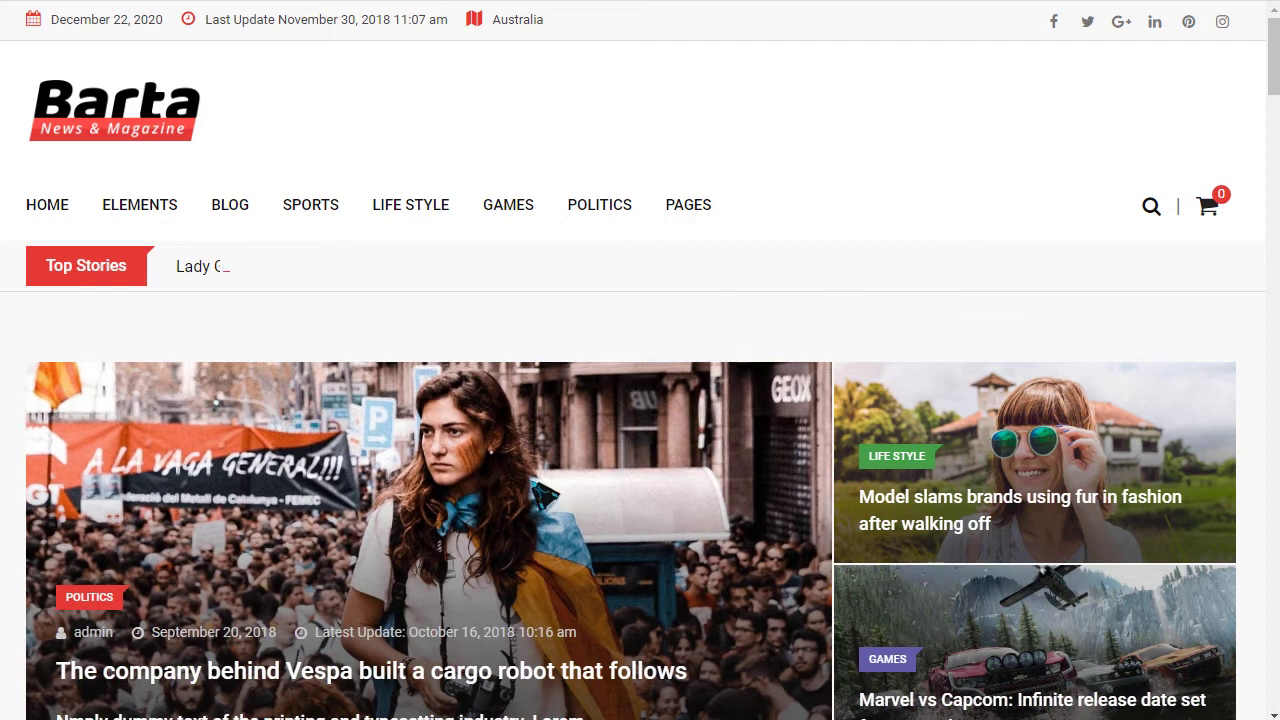
Step: Copy the image address of the lead politics story on the Barta demo page and load it as the post's external featured image
{"action": "right_click", "coordinate": [508, 451]}
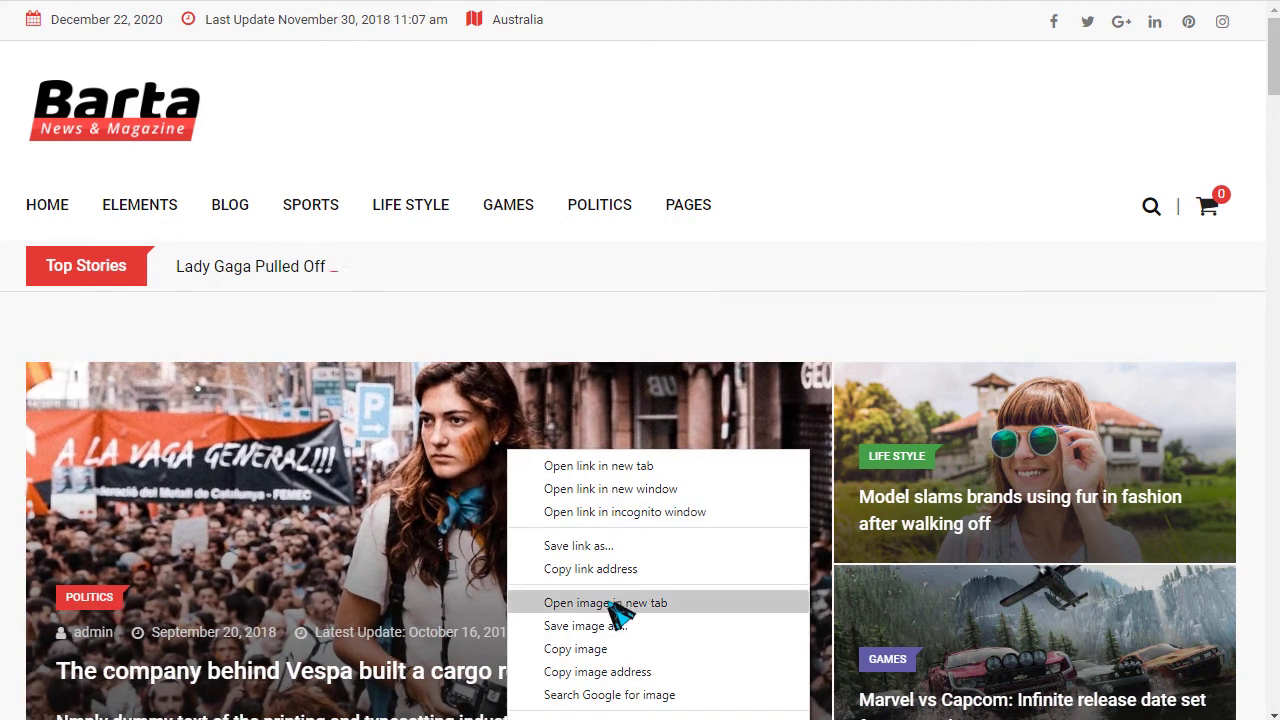
{"action": "left_click", "coordinate": [620, 672]}
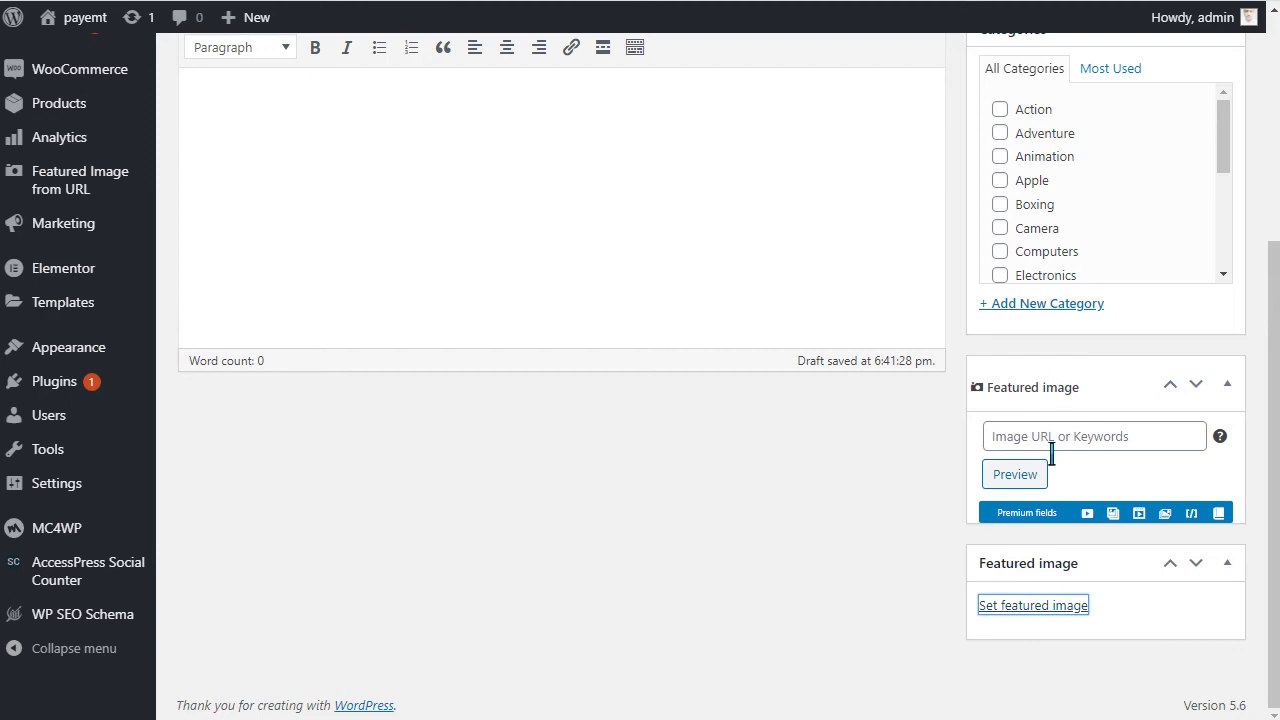
{"action": "right_click", "coordinate": [1052, 448]}
{"action": "left_click", "coordinate": [1089, 510]}
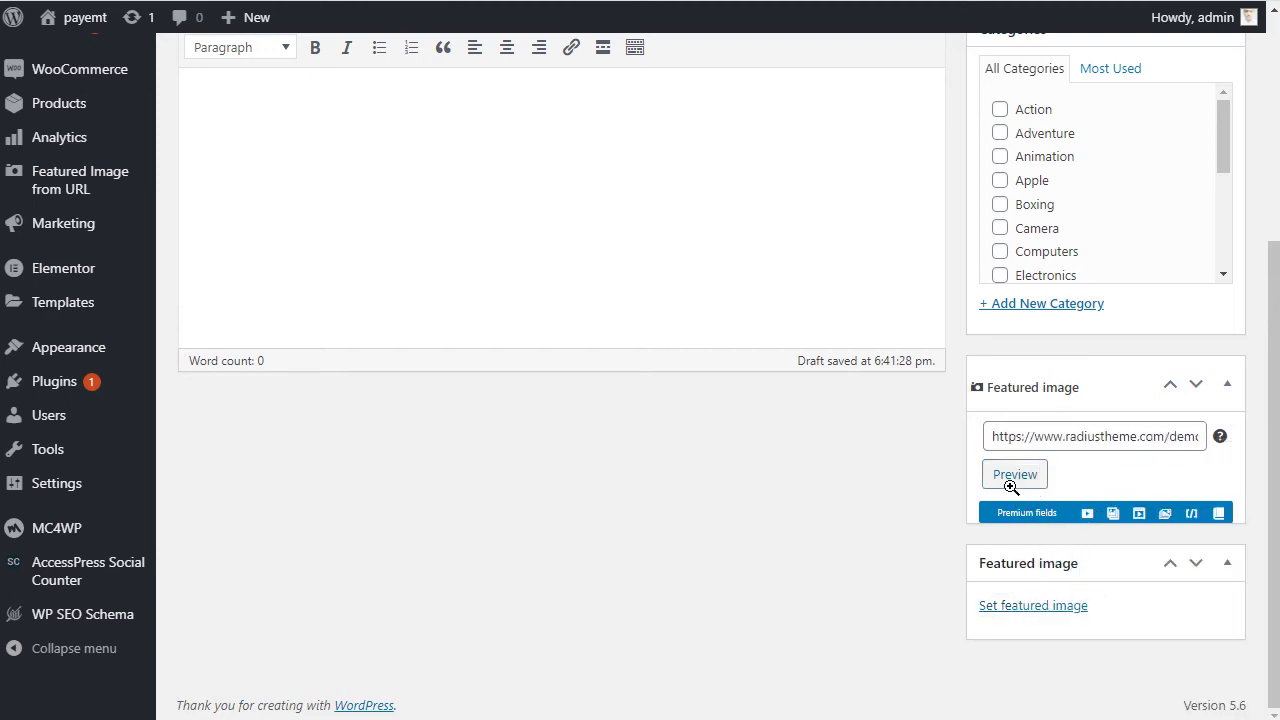
{"action": "left_click", "coordinate": [1018, 478]}
{"action": "scroll", "coordinate": [1108, 544], "scroll_direction": "down", "scroll_amount": 1}
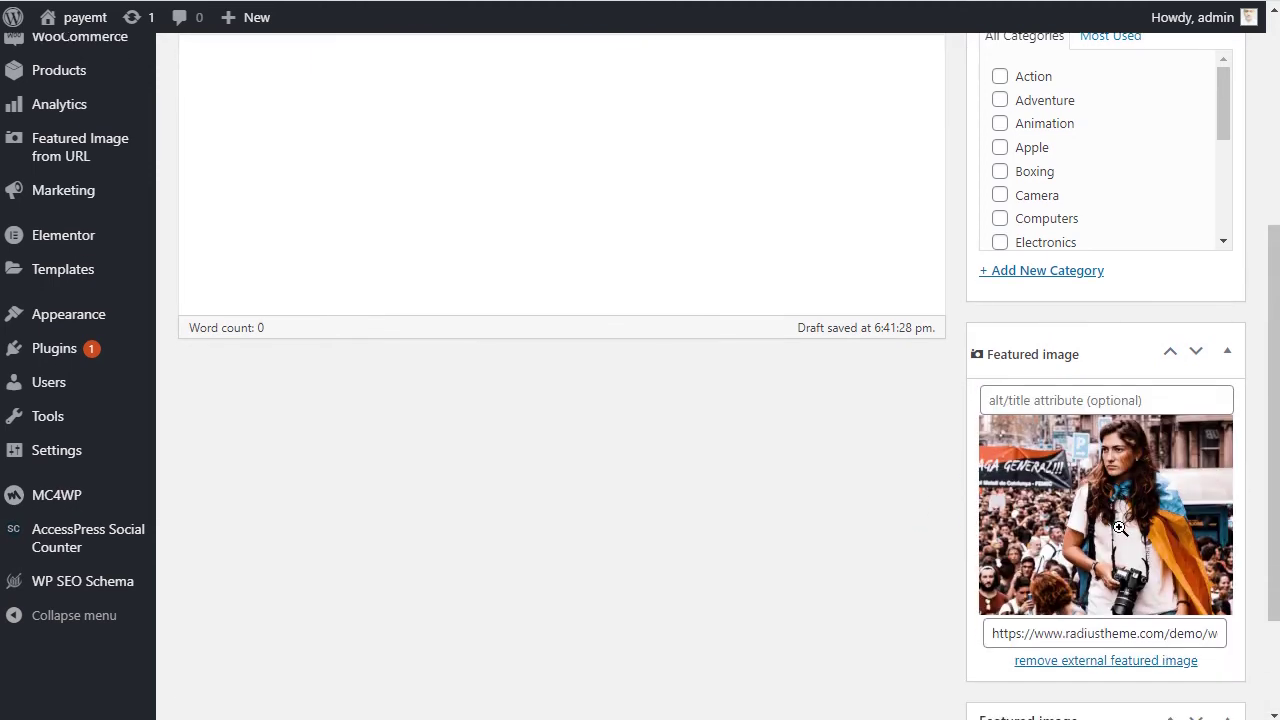
{"action": "scroll", "coordinate": [1119, 502], "scroll_direction": "down", "scroll_amount": 2}
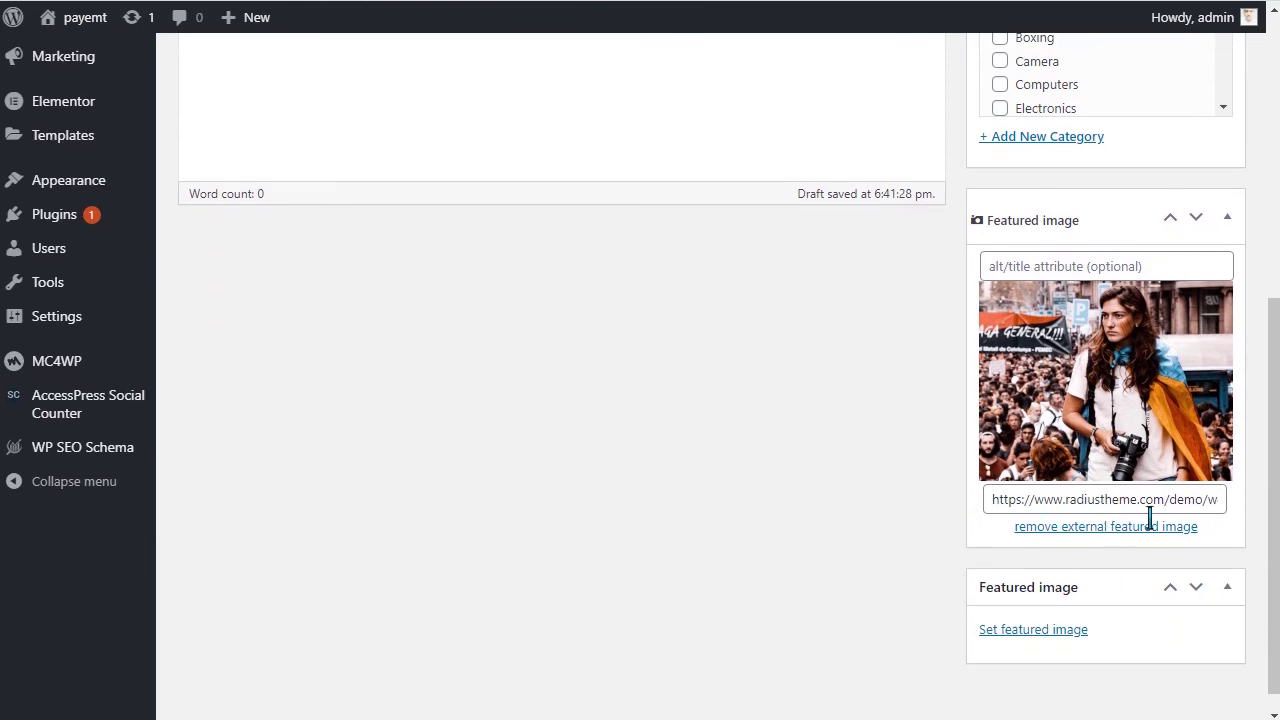
{"action": "scroll", "coordinate": [1150, 407], "scroll_direction": "up", "scroll_amount": 3}
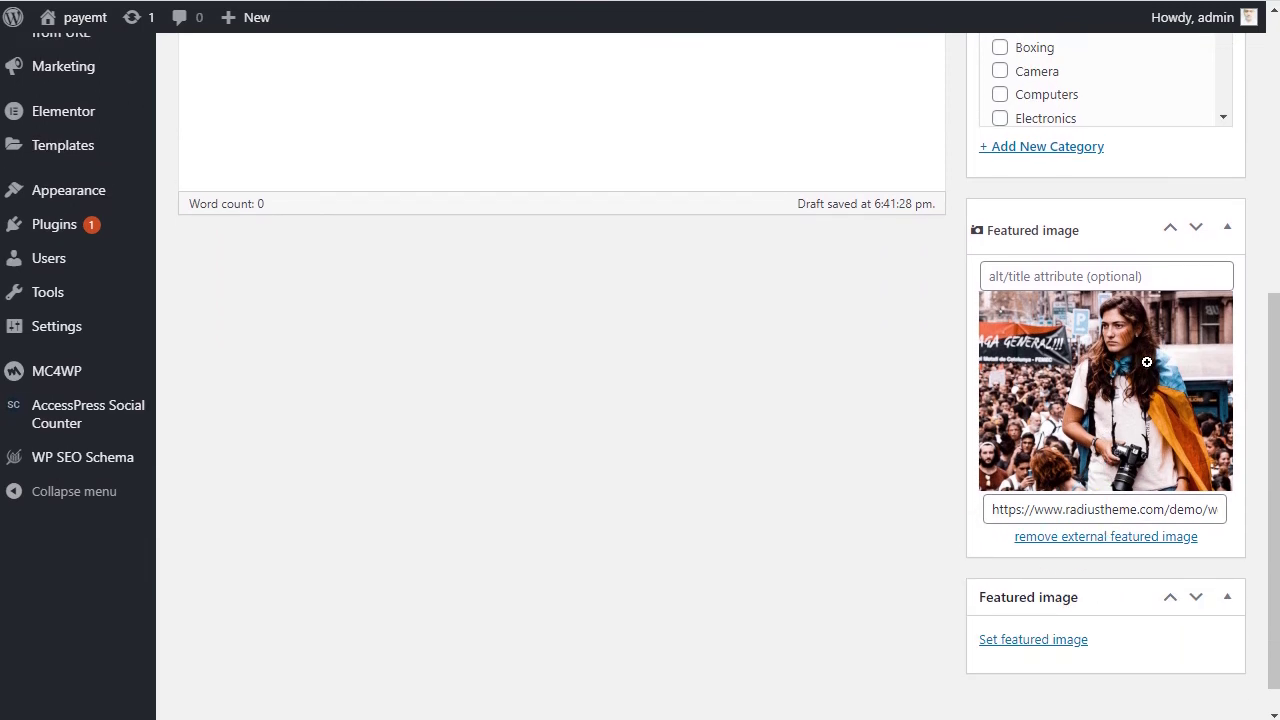
{"action": "scroll", "coordinate": [561, 488], "scroll_direction": "up", "scroll_amount": 3}
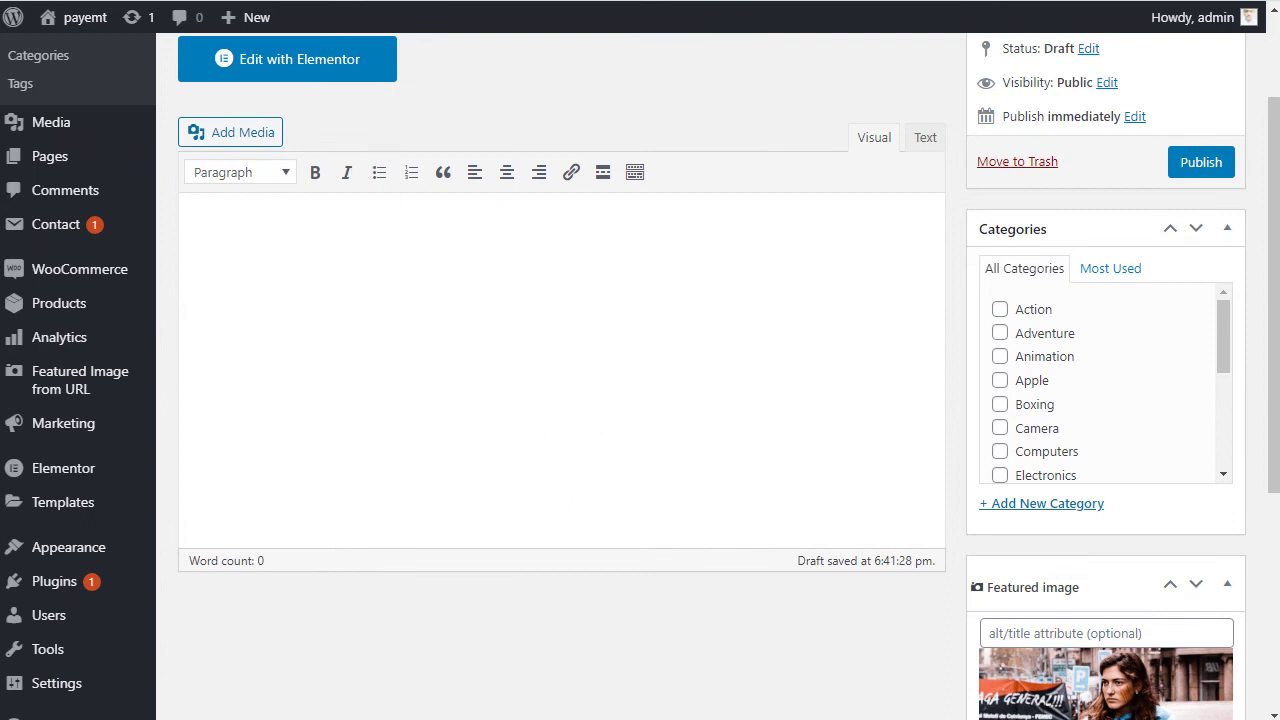
Step: Return to the installed plugins and look over the list and the Appearance options
{"action": "key", "text": "F5"}
{"action": "left_click", "coordinate": [740, 100]}
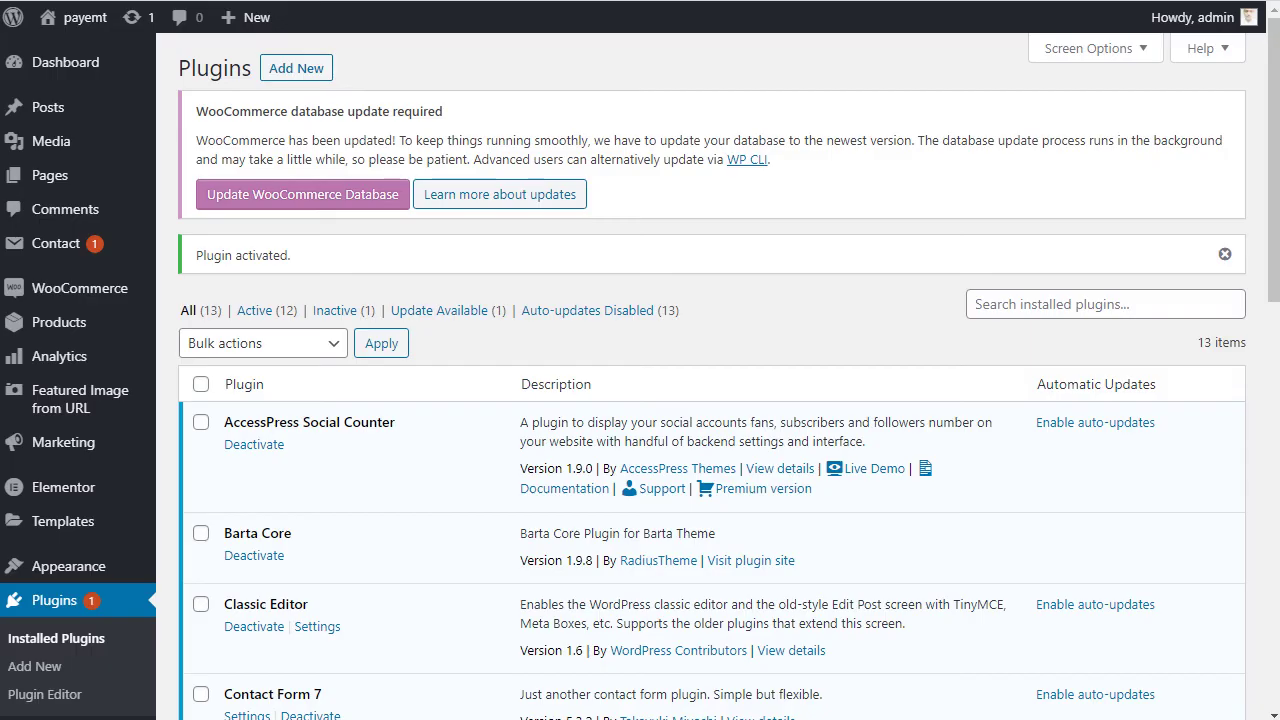
{"action": "scroll", "coordinate": [120, 400], "scroll_direction": "down", "scroll_amount": 5}
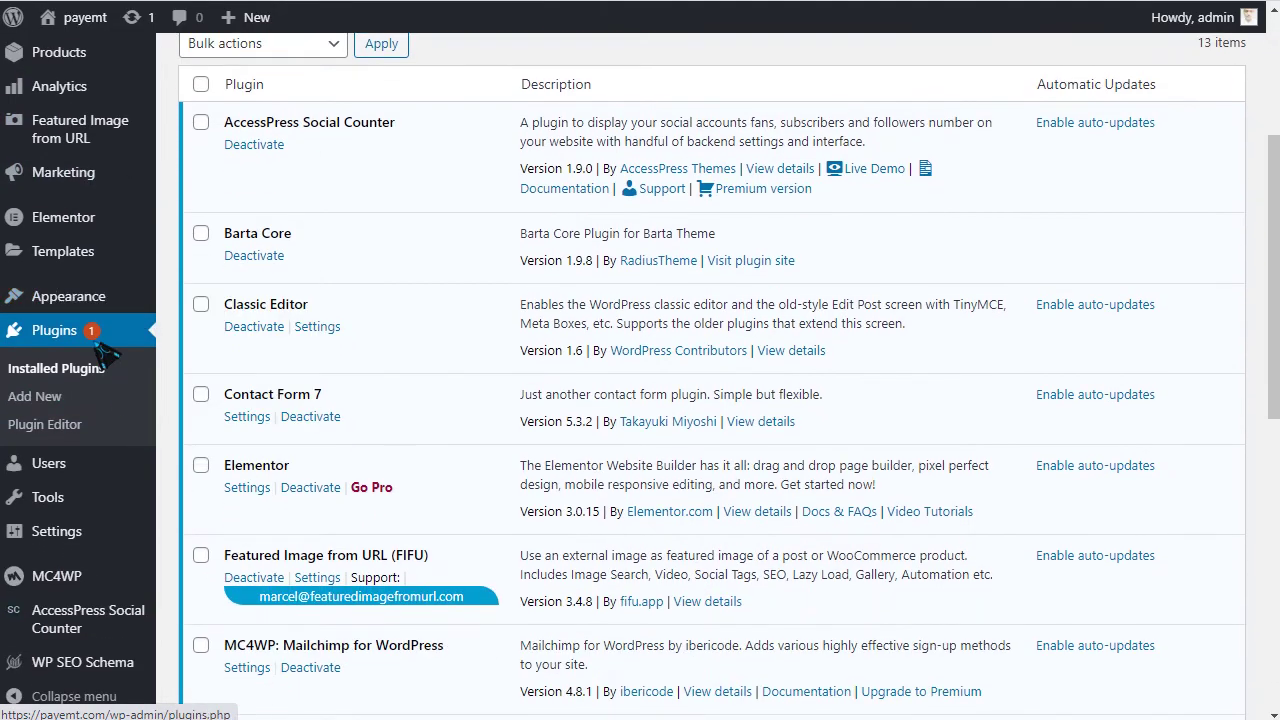
{"action": "mouse_move", "coordinate": [88, 302]}
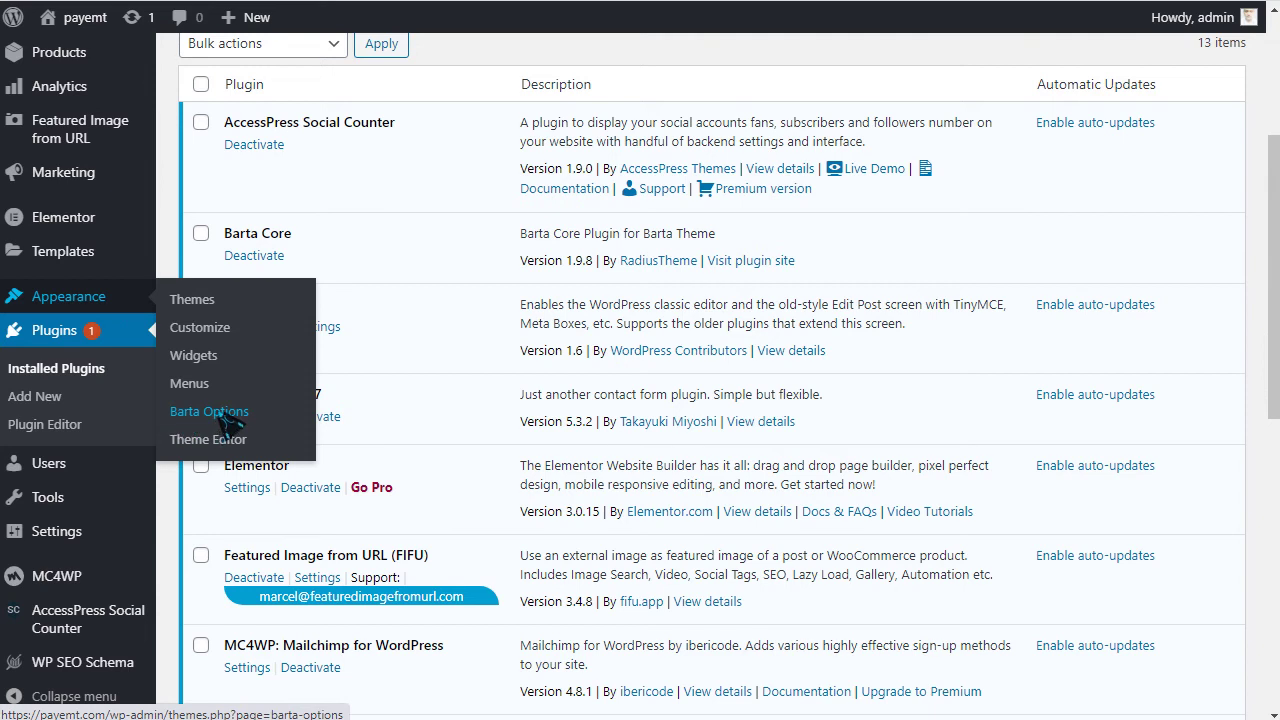
{"action": "scroll", "coordinate": [246, 457], "scroll_direction": "down", "scroll_amount": 2}
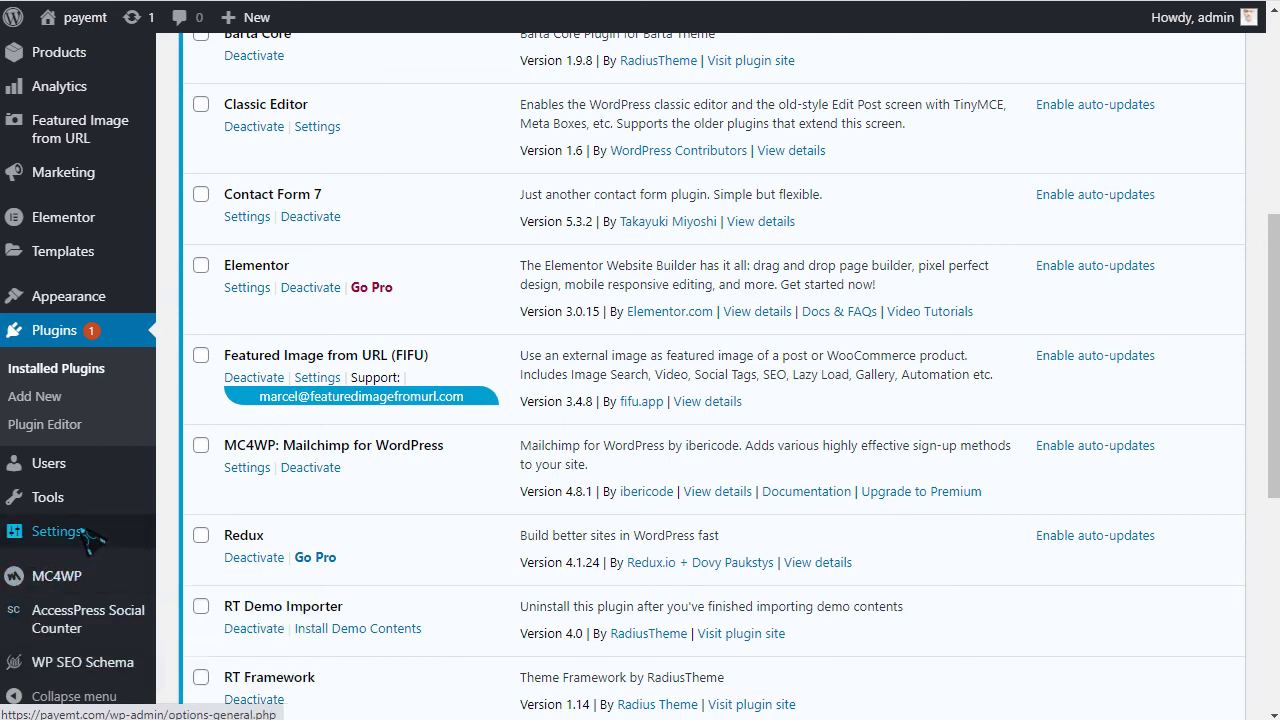
Step: Open the general site settings and review the site title, tagline, administration email and membership option
{"action": "mouse_move", "coordinate": [86, 532]}
{"action": "left_click", "coordinate": [192, 499]}
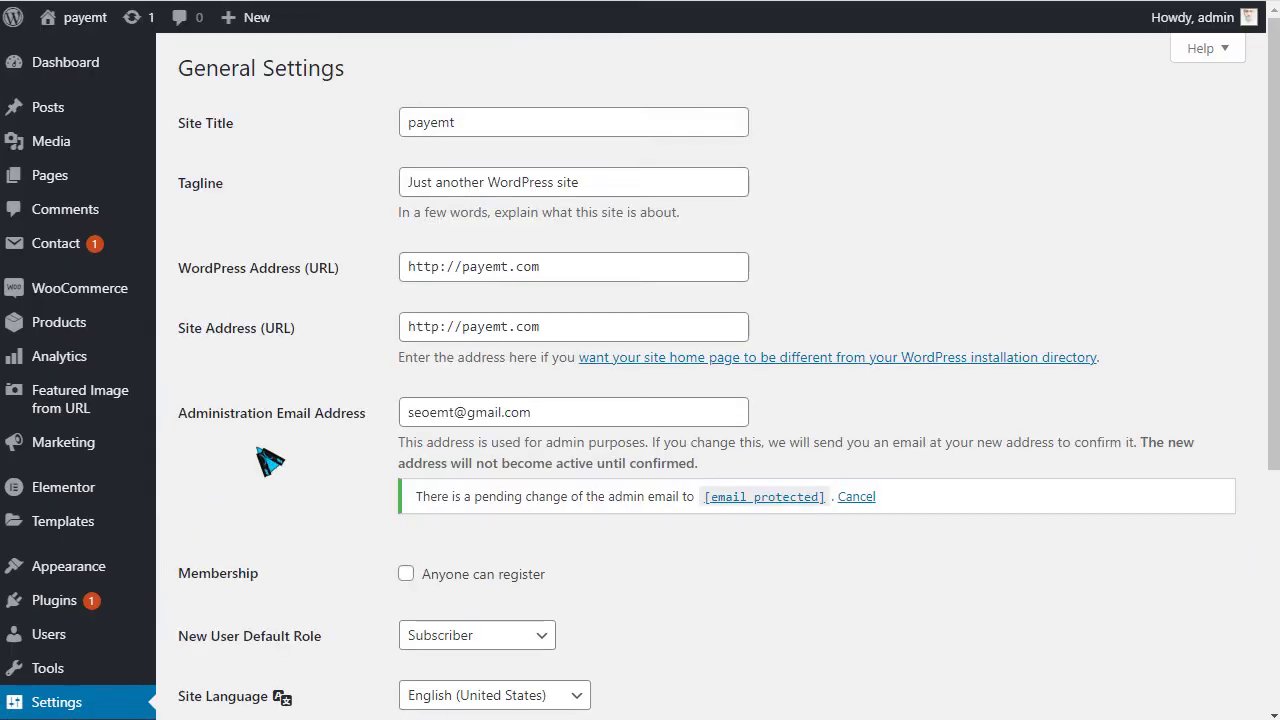
{"action": "left_click_drag", "start_coordinate": [478, 124], "coordinate": [372, 128]}
{"action": "left_click_drag", "start_coordinate": [598, 196], "coordinate": [371, 200]}
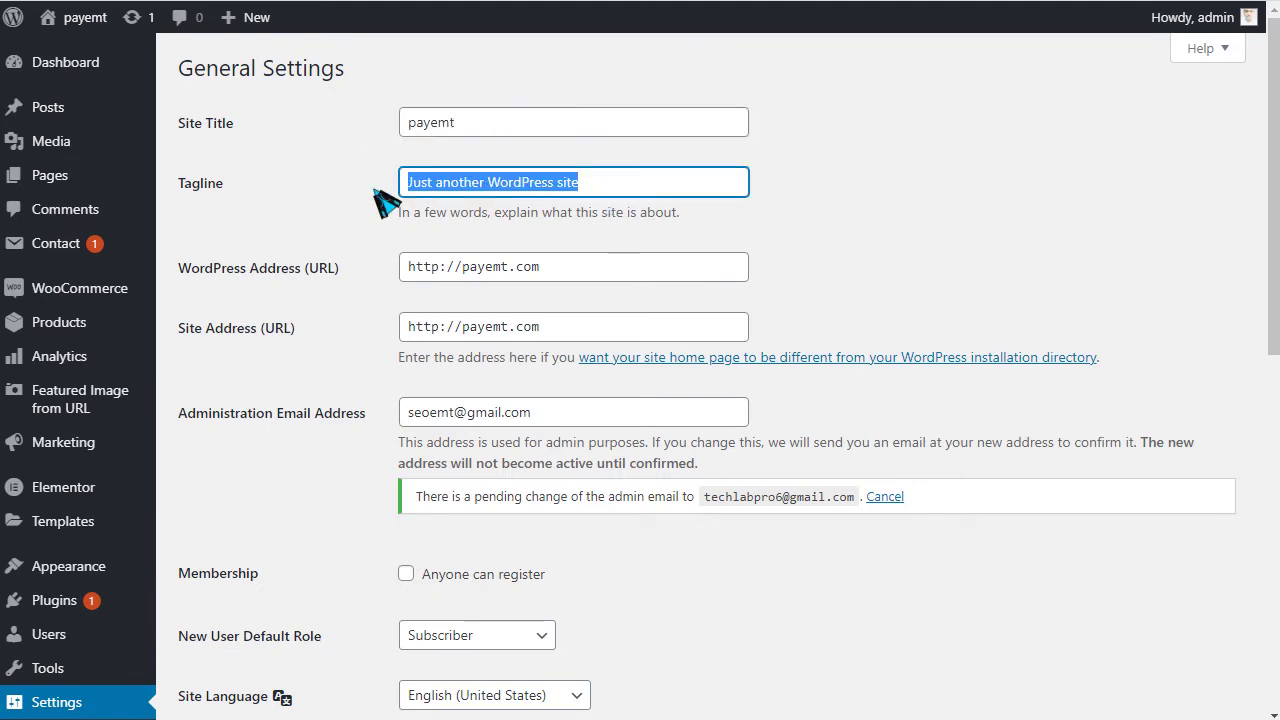
{"action": "scroll", "coordinate": [366, 303], "scroll_direction": "down", "scroll_amount": 2}
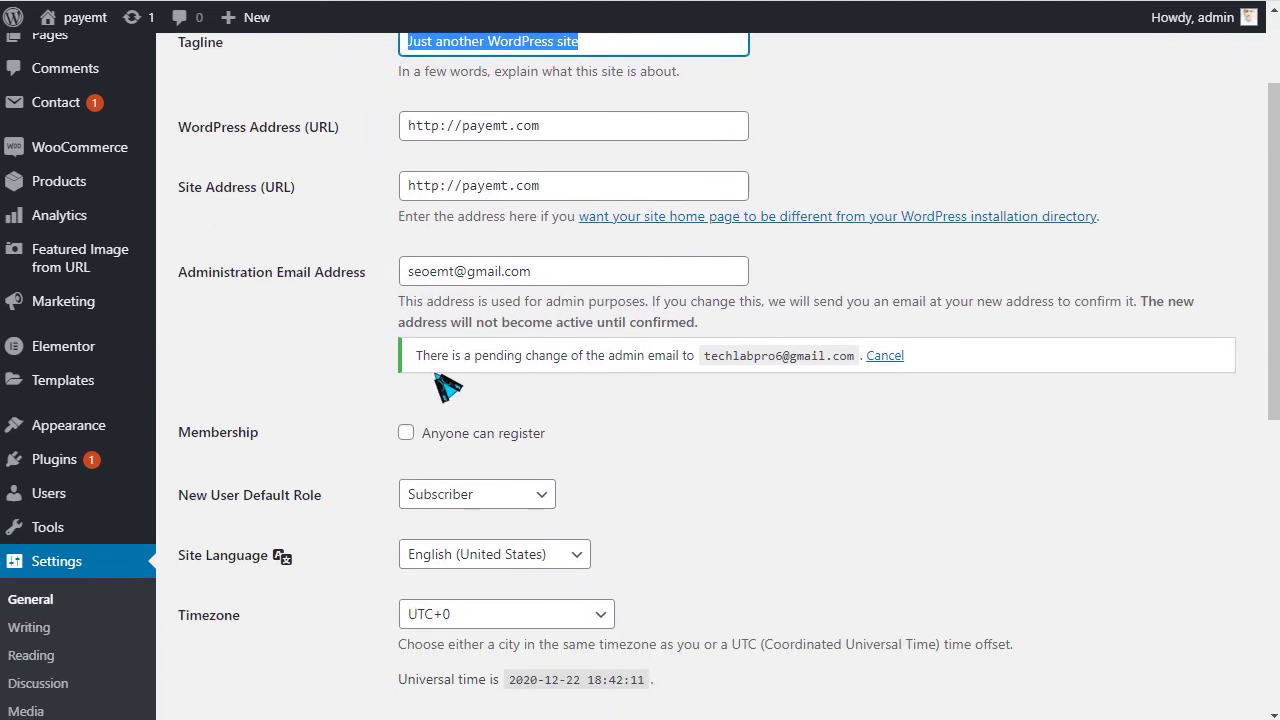
{"action": "scroll", "coordinate": [423, 380], "scroll_direction": "down", "scroll_amount": 3}
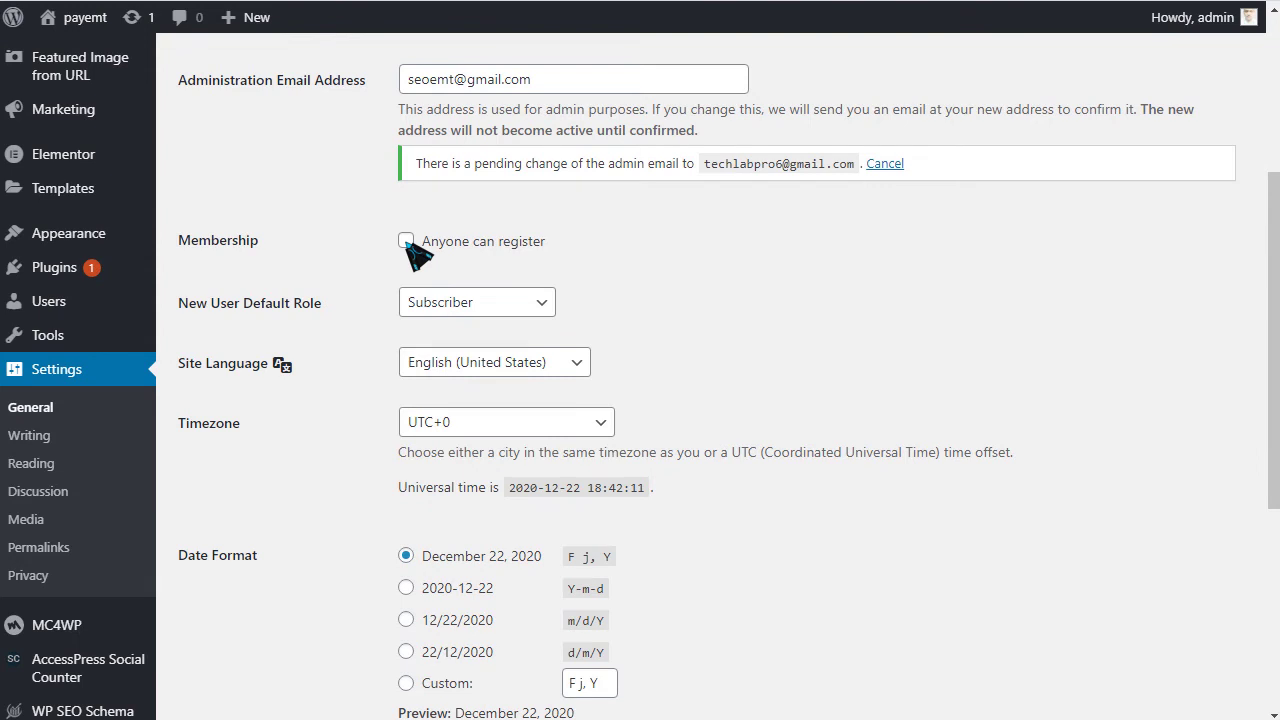
{"action": "left_click_drag", "start_coordinate": [428, 248], "coordinate": [548, 245]}
Step: Set the new user default role to Customer and the timezone to UTC+6 without saving, and review the date and time formats
{"action": "left_click", "coordinate": [532, 304]}
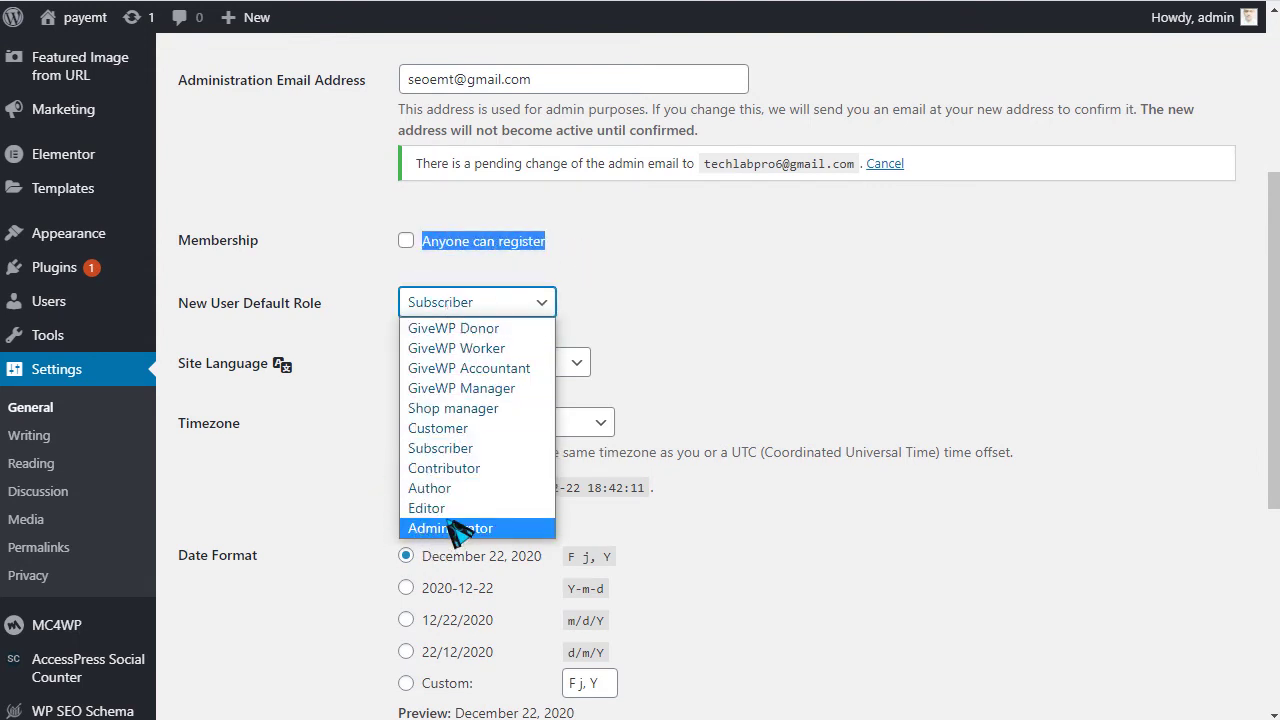
{"action": "left_click", "coordinate": [436, 430]}
{"action": "left_click", "coordinate": [482, 300]}
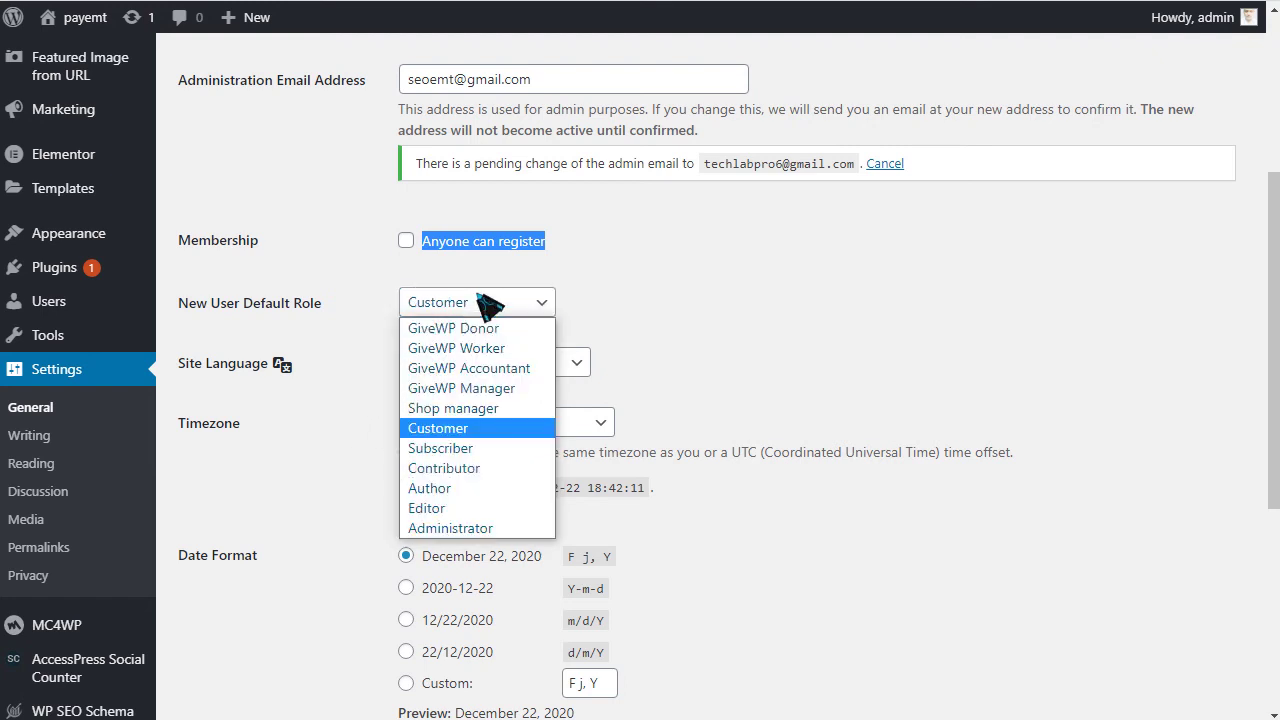
{"action": "left_click", "coordinate": [340, 478]}
{"action": "scroll", "coordinate": [370, 420], "scroll_direction": "down", "scroll_amount": 2}
{"action": "left_click", "coordinate": [482, 256]}
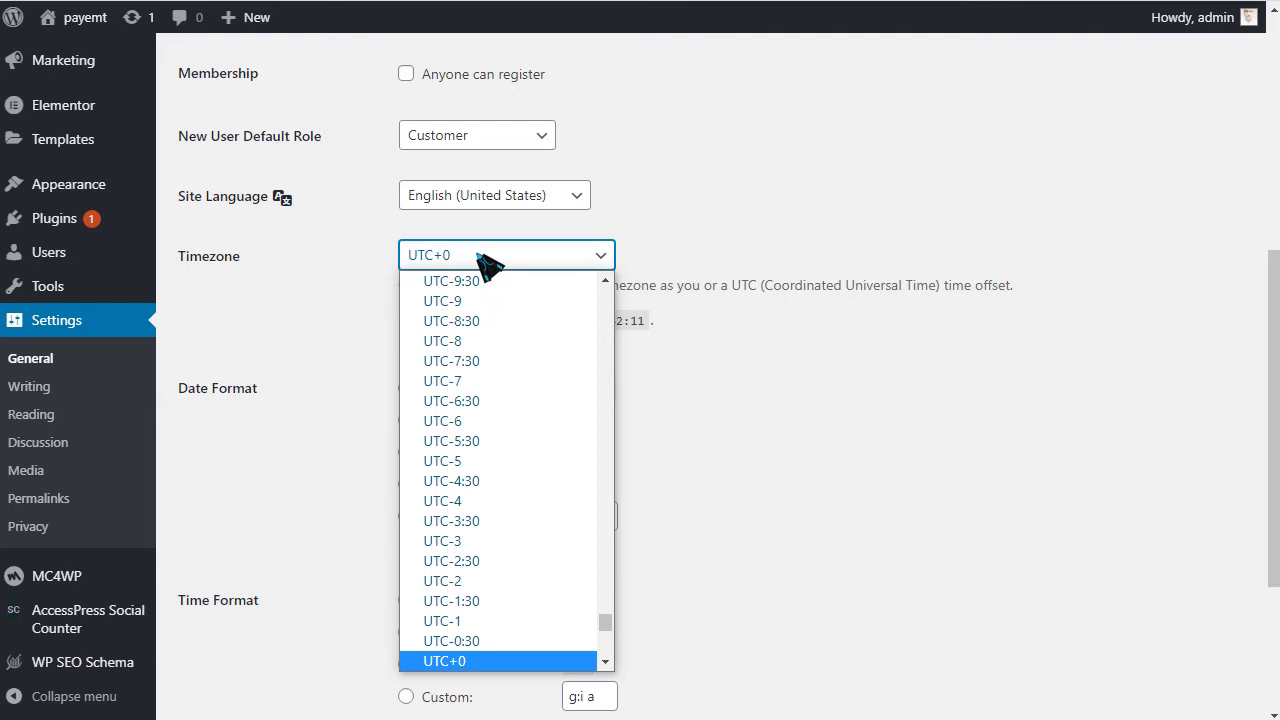
{"action": "scroll", "coordinate": [497, 468], "scroll_direction": "down", "scroll_amount": 10}
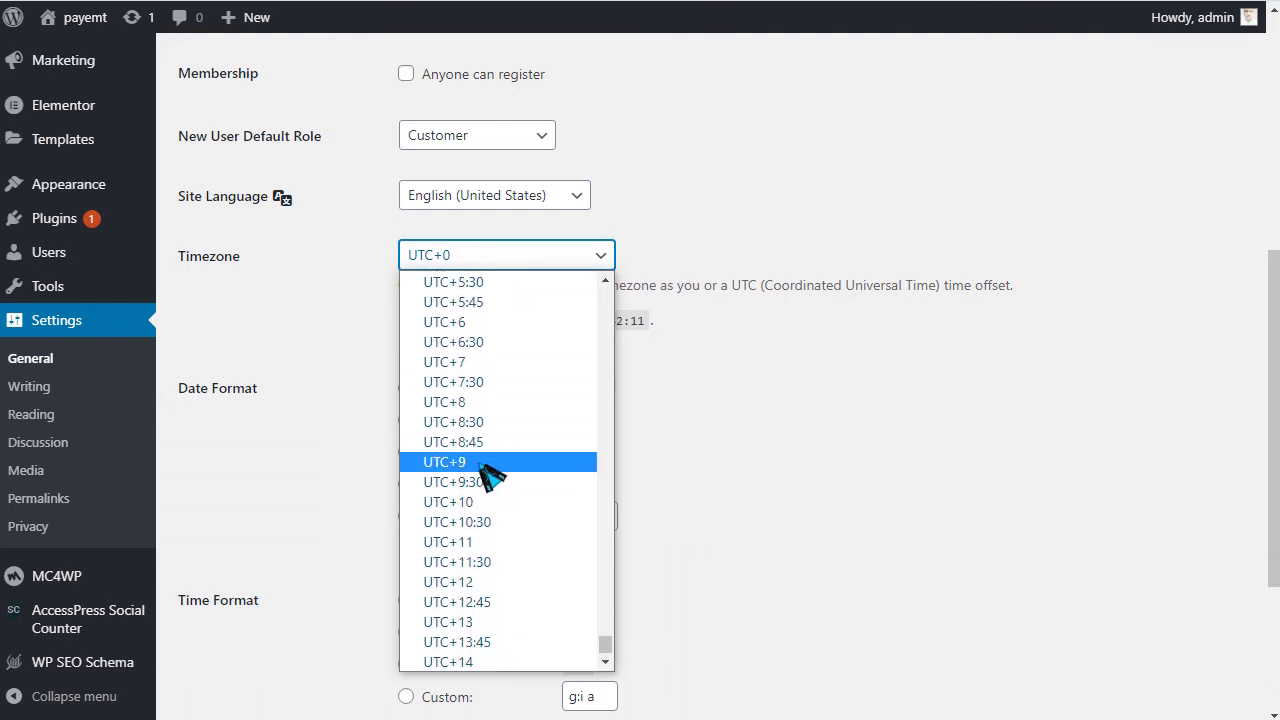
{"action": "left_click", "coordinate": [430, 330]}
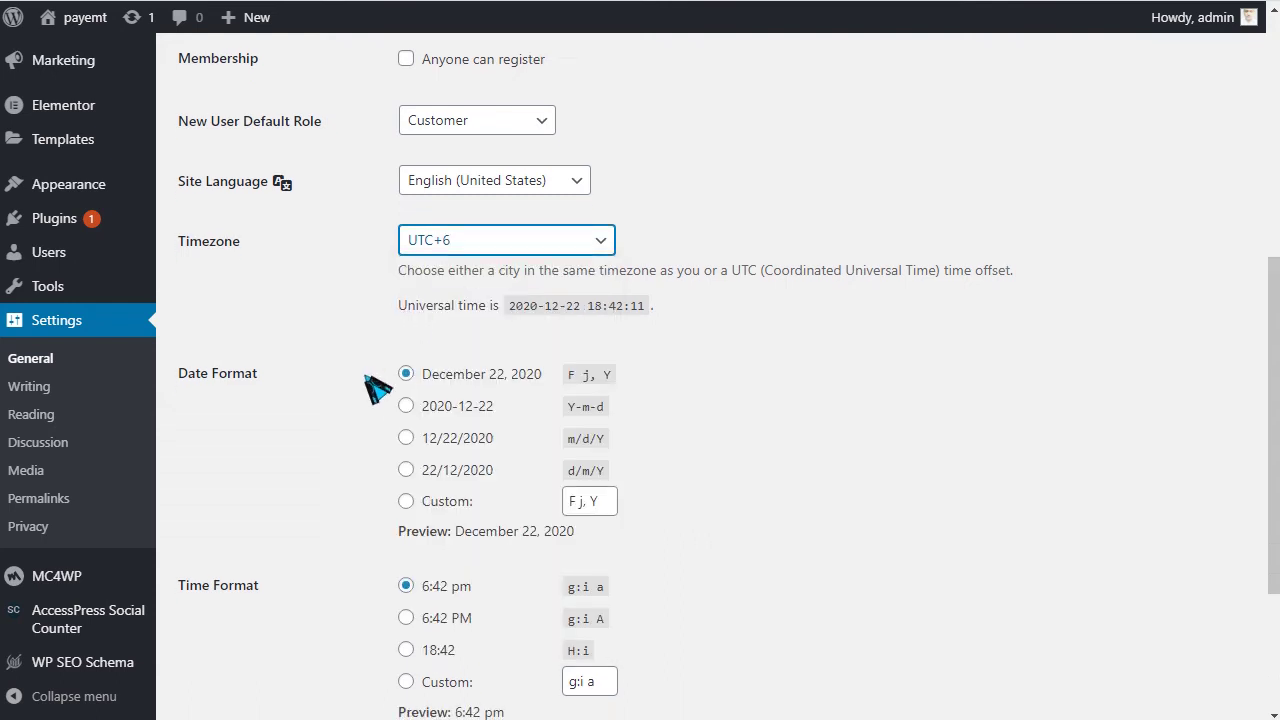
{"action": "scroll", "coordinate": [378, 376], "scroll_direction": "down", "scroll_amount": 3}
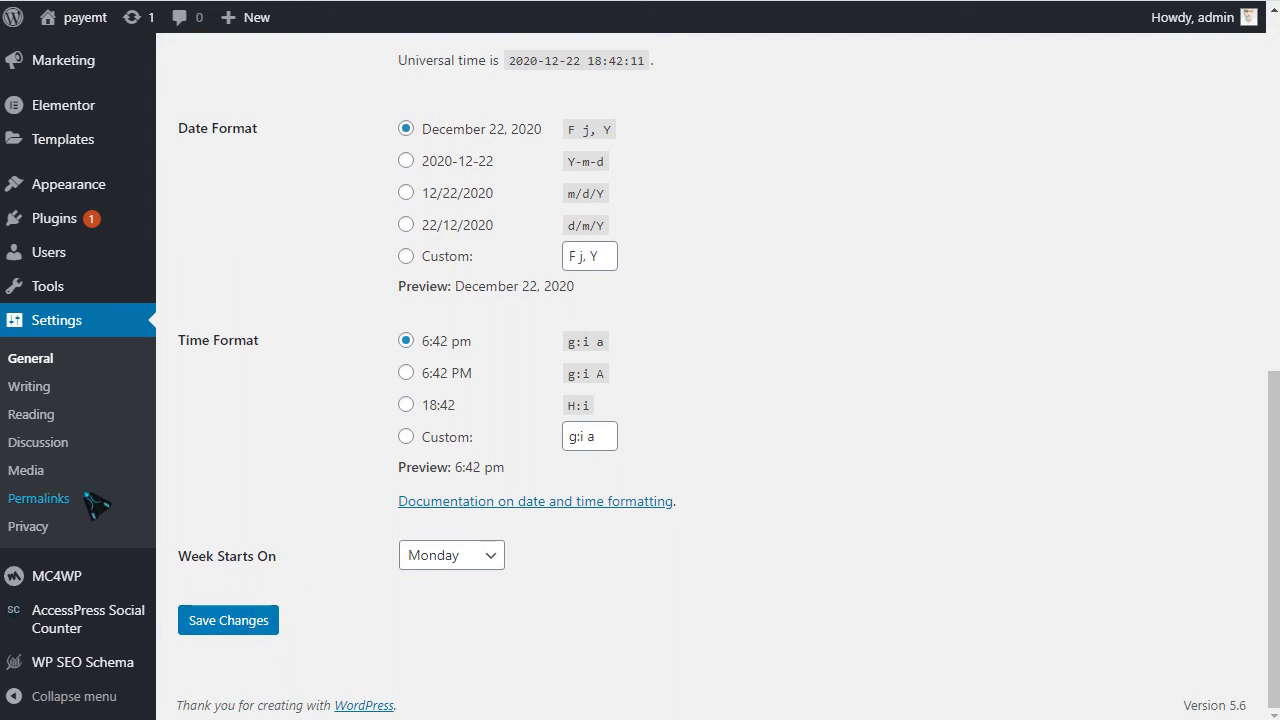
Step: Open the permalink settings, try the Numeric structure and return the selection to Post name
{"action": "left_click", "coordinate": [14, 504]}
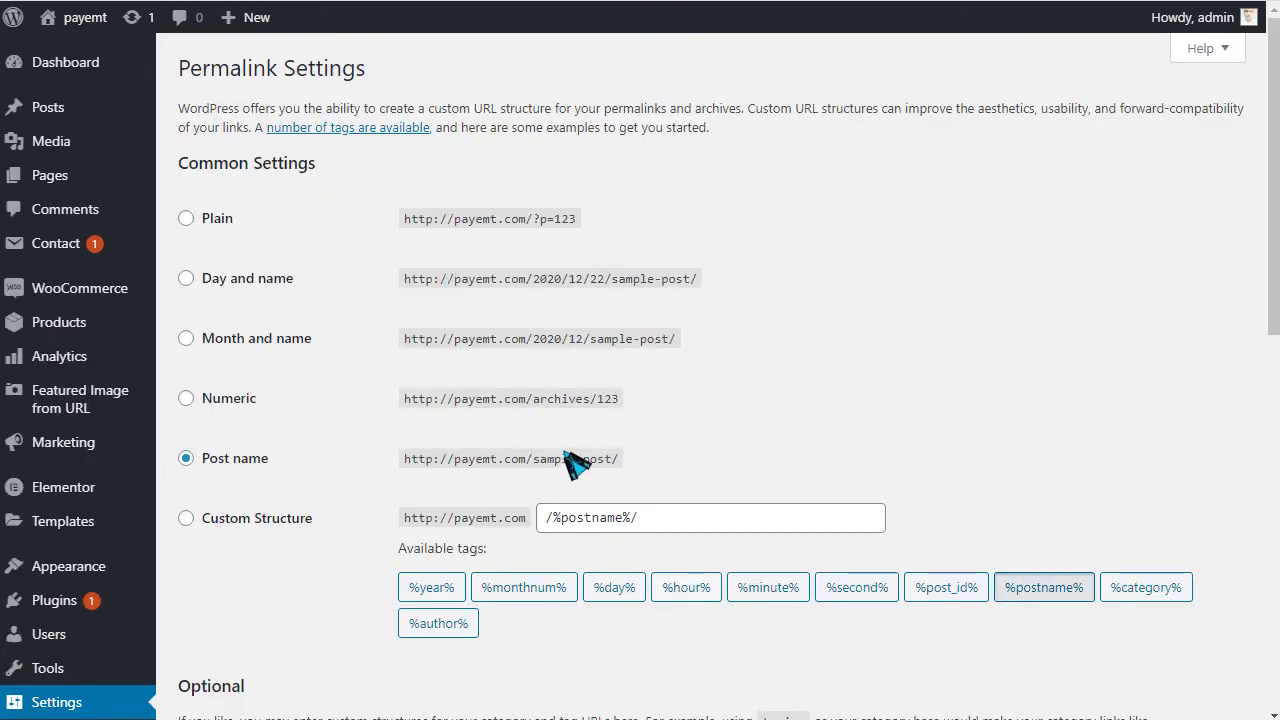
{"action": "left_click", "coordinate": [232, 400]}
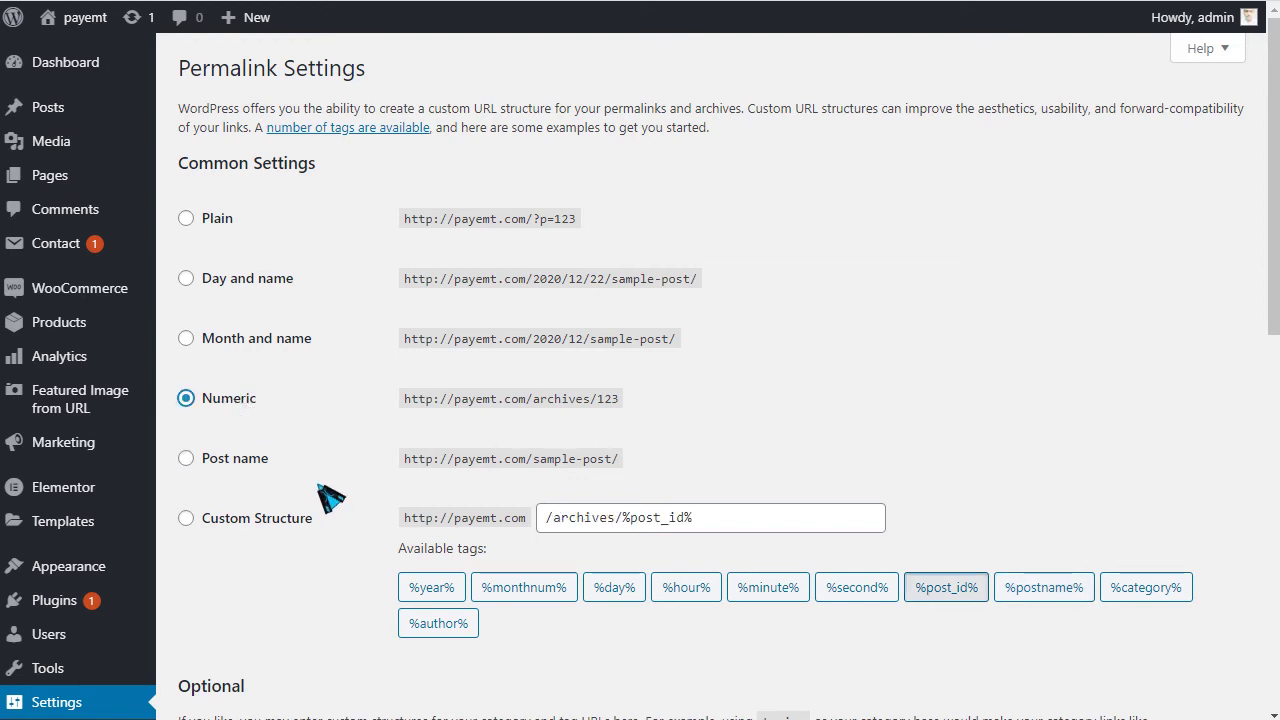
{"action": "left_click", "coordinate": [230, 460]}
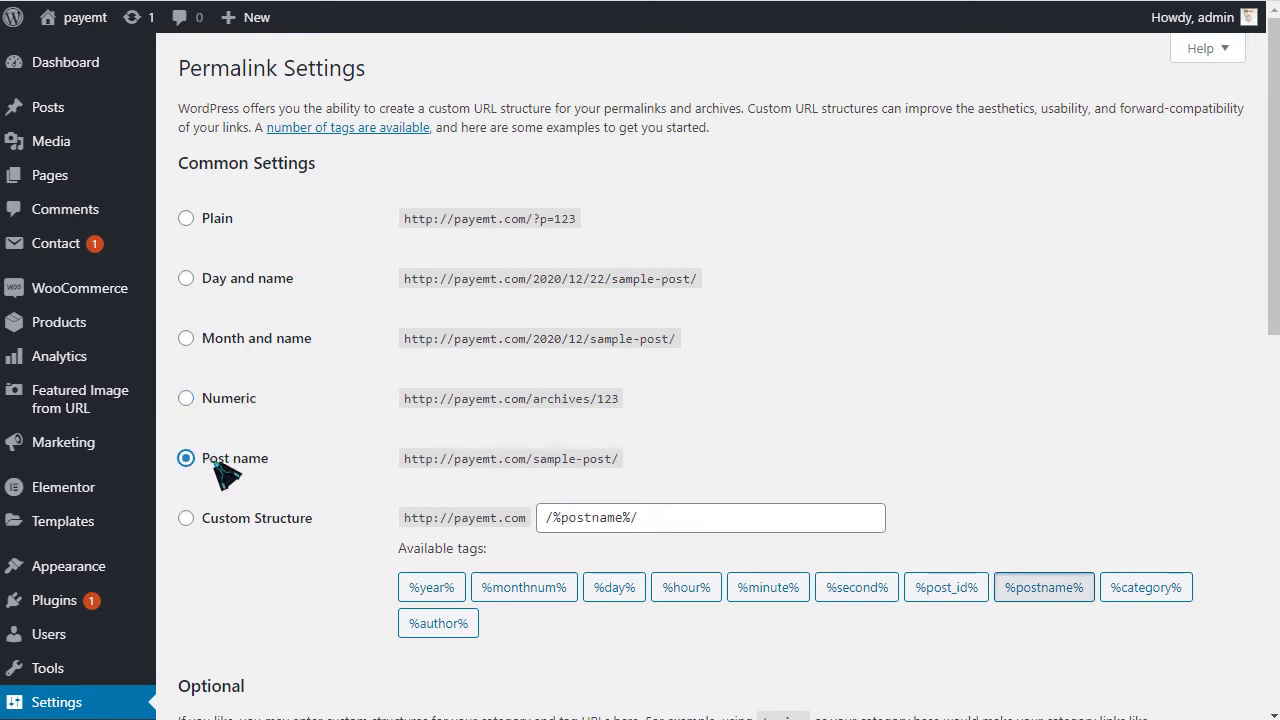
{"action": "left_click_drag", "start_coordinate": [214, 464], "coordinate": [300, 470]}
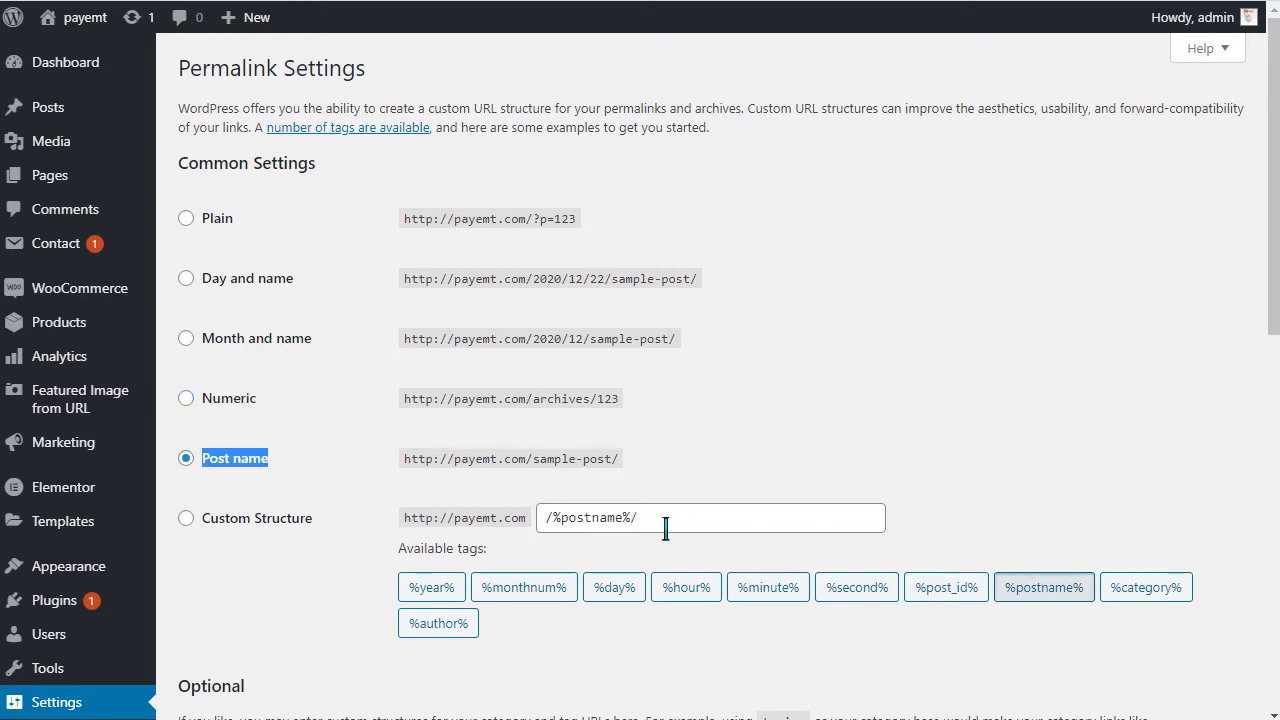
Step: Compare the Day and name, Custom Structure and Post name permalink options, leaving Post name selected
{"action": "left_click_drag", "start_coordinate": [541, 290], "coordinate": [687, 298]}
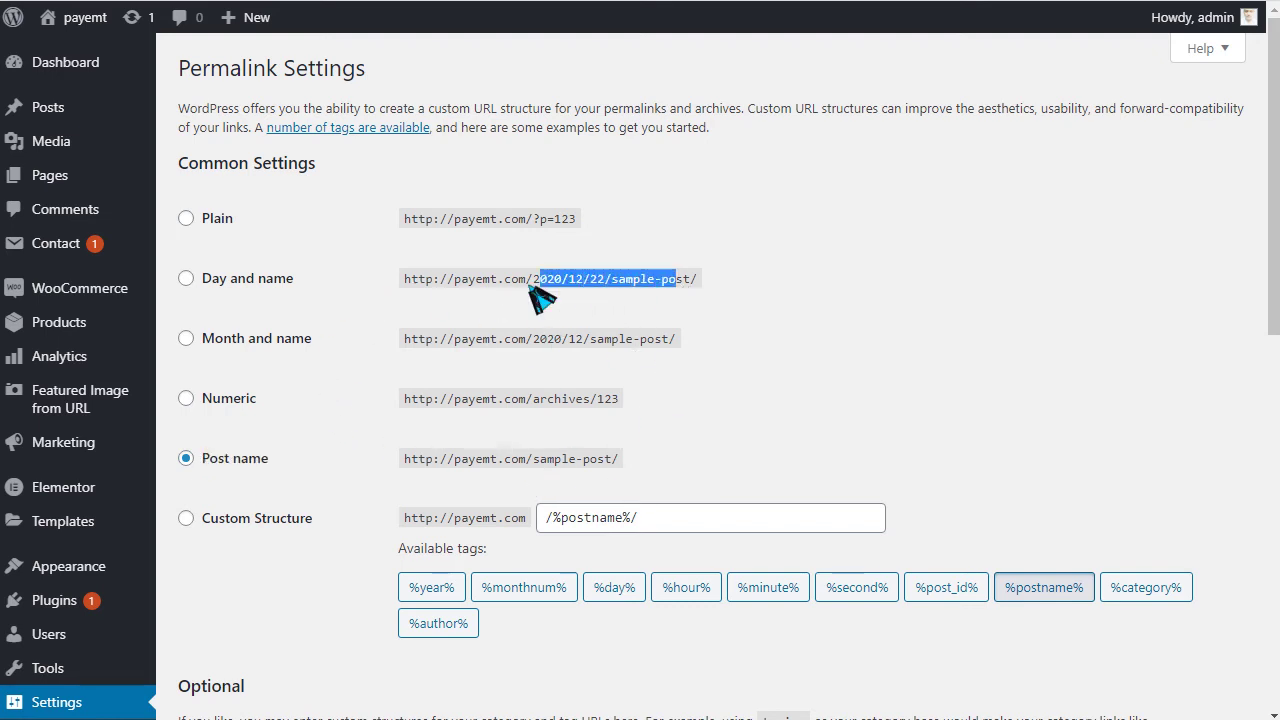
{"action": "scroll", "coordinate": [566, 430], "scroll_direction": "down", "scroll_amount": 2}
{"action": "scroll", "coordinate": [410, 413], "scroll_direction": "up", "scroll_amount": 2}
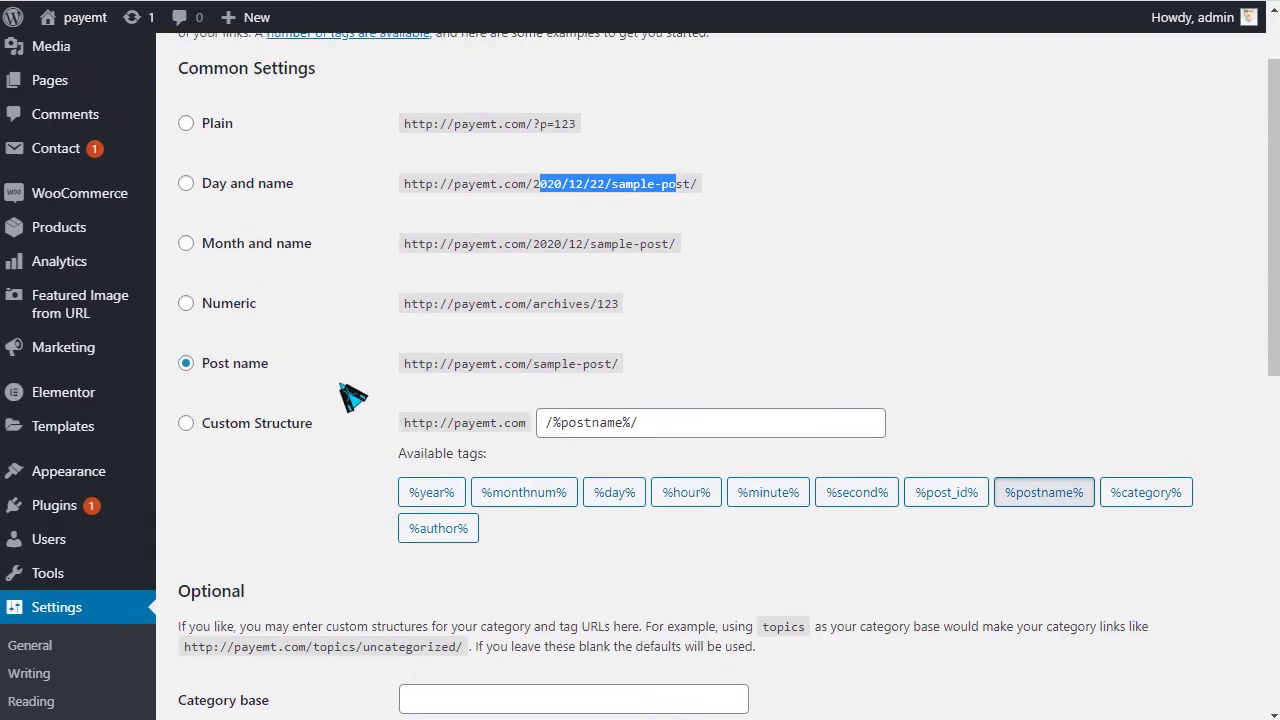
{"action": "left_click", "coordinate": [255, 428]}
{"action": "left_click_drag", "start_coordinate": [255, 430], "coordinate": [236, 428]}
{"action": "left_click_drag", "start_coordinate": [257, 366], "coordinate": [215, 370]}
{"action": "left_click", "coordinate": [228, 368]}
{"action": "left_click_drag", "start_coordinate": [270, 428], "coordinate": [188, 440]}
{"action": "left_click", "coordinate": [186, 426]}
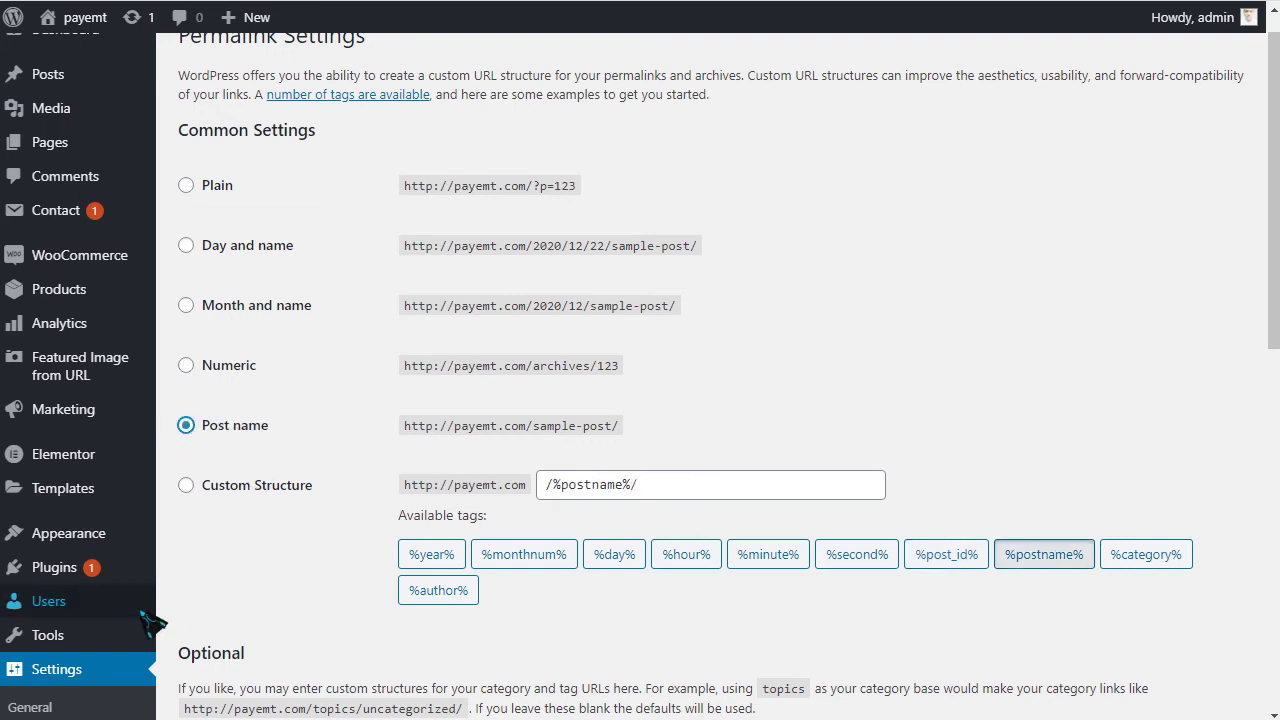
Step: Open the installed plugins list and look over the entries from AccessPress Social Counter to Contact Form 7
{"action": "scroll", "coordinate": [160, 612], "scroll_direction": "down", "scroll_amount": 2}
{"action": "mouse_move", "coordinate": [60, 370]}
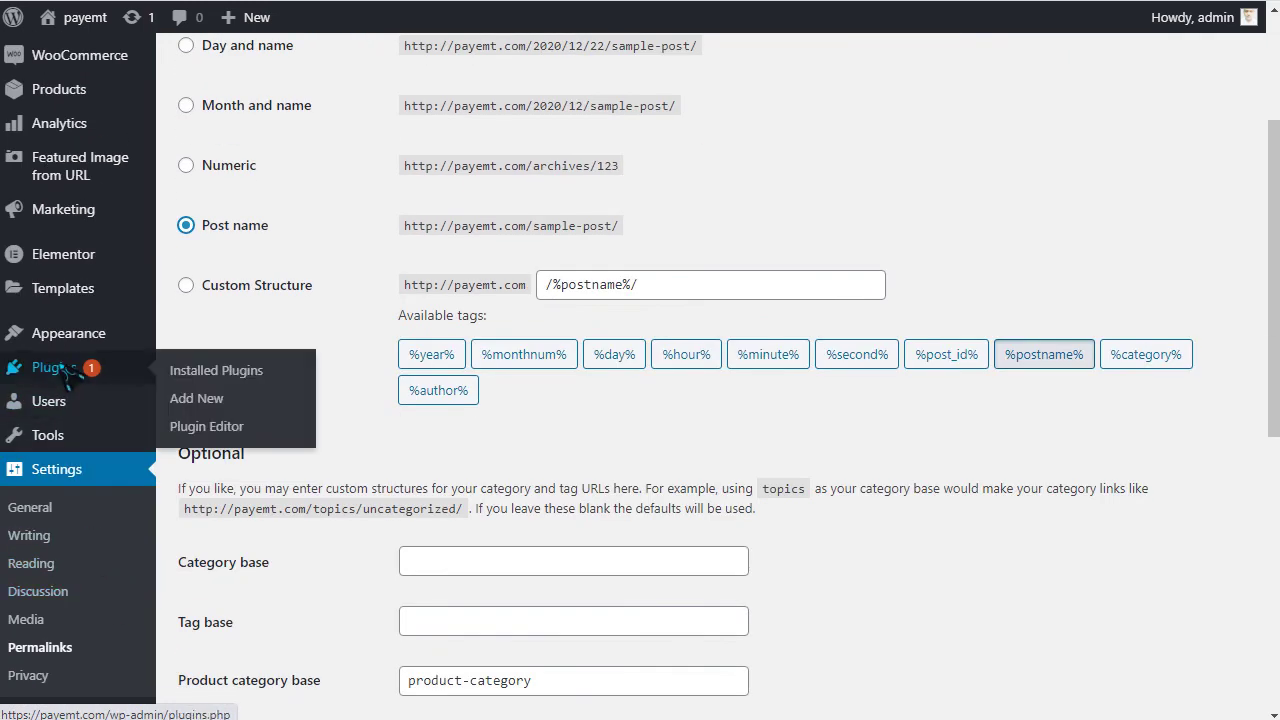
{"action": "left_click", "coordinate": [240, 378]}
{"action": "scroll", "coordinate": [300, 420], "scroll_direction": "down", "scroll_amount": 3}
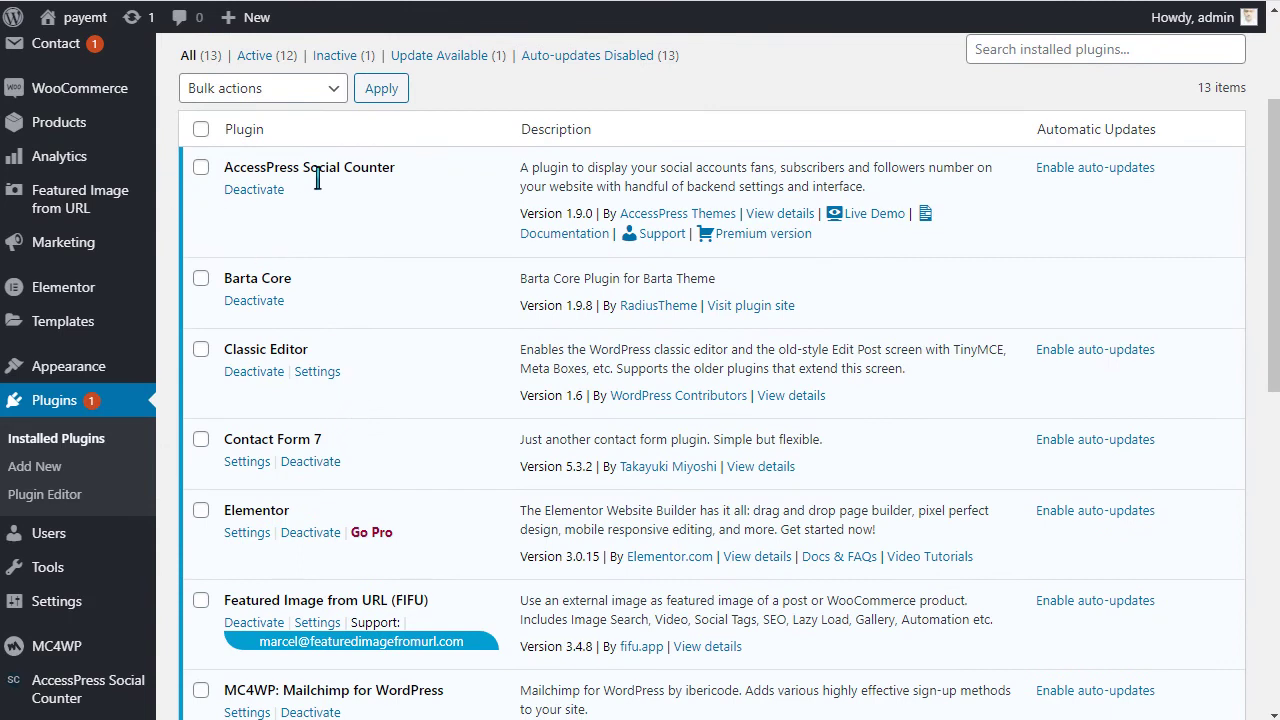
{"action": "left_click_drag", "start_coordinate": [297, 182], "coordinate": [423, 180]}
{"action": "scroll", "coordinate": [449, 283], "scroll_direction": "down", "scroll_amount": 2}
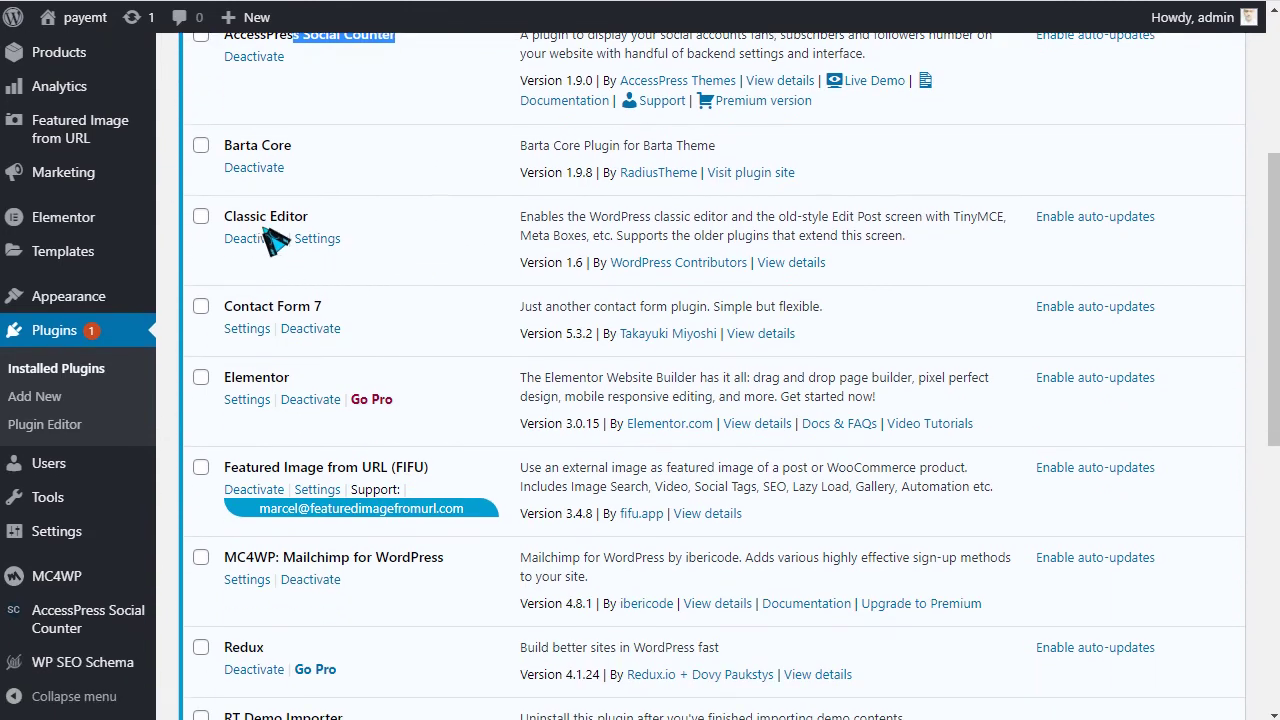
{"action": "left_click_drag", "start_coordinate": [254, 306], "coordinate": [366, 322]}
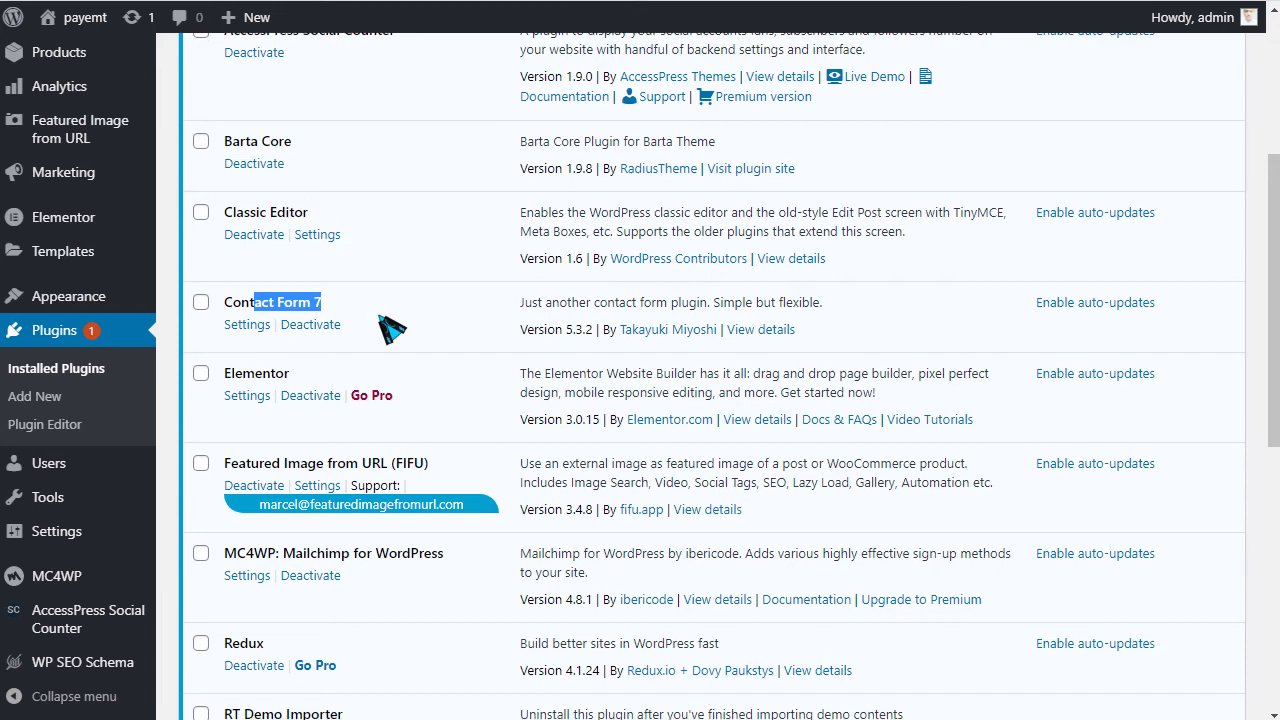
Step: Review the remaining plugins, including MC4WP, RT Demo Importer, WooCommerce and WP SEO Structured Data Schema Pro
{"action": "scroll", "coordinate": [370, 322], "scroll_direction": "down", "scroll_amount": 2}
{"action": "scroll", "coordinate": [251, 355], "scroll_direction": "down", "scroll_amount": 2}
{"action": "left_click_drag", "start_coordinate": [307, 291], "coordinate": [440, 295]}
{"action": "scroll", "coordinate": [433, 311], "scroll_direction": "down", "scroll_amount": 3}
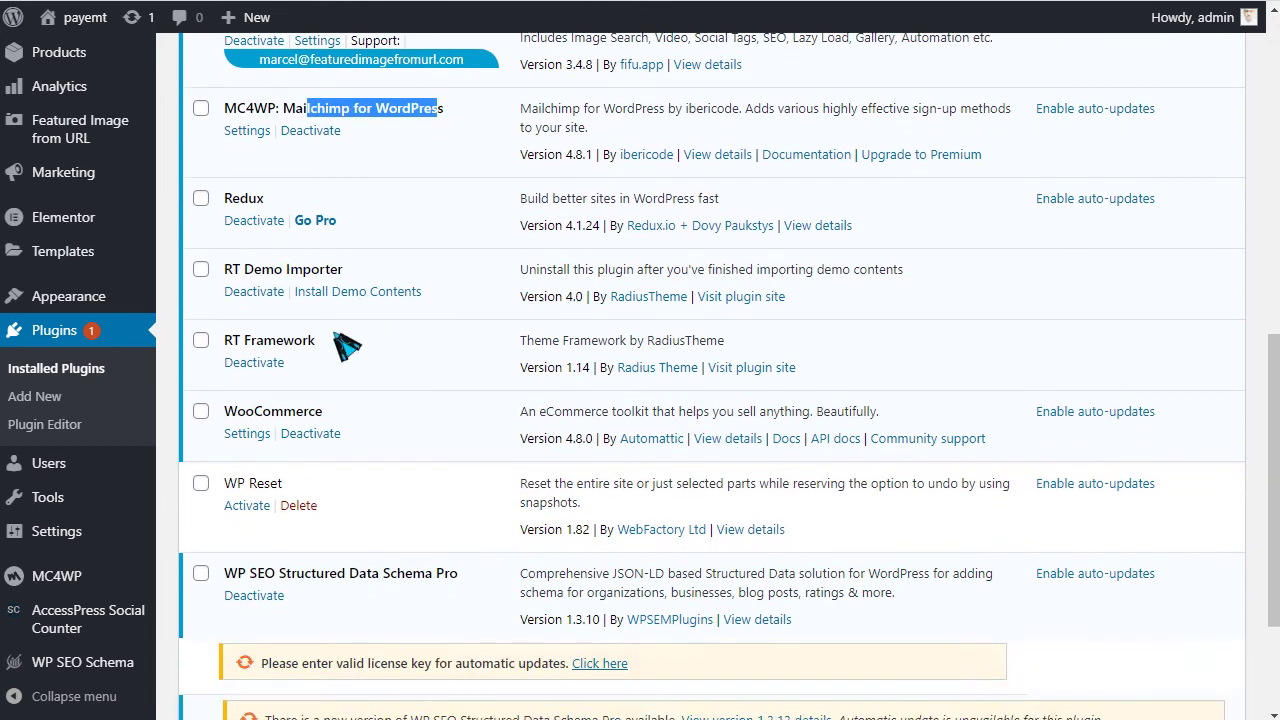
{"action": "left_click_drag", "start_coordinate": [261, 258], "coordinate": [434, 264]}
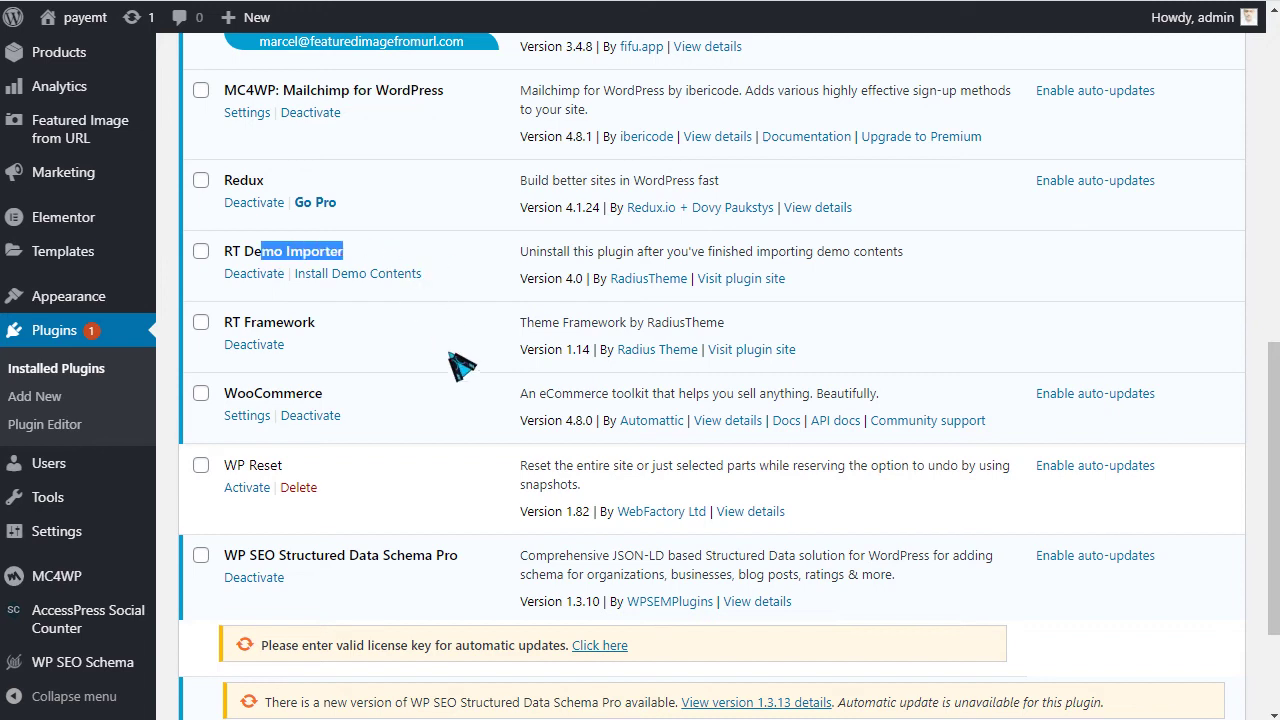
{"action": "scroll", "coordinate": [440, 340], "scroll_direction": "down", "scroll_amount": 2}
{"action": "left_click_drag", "start_coordinate": [256, 262], "coordinate": [386, 266]}
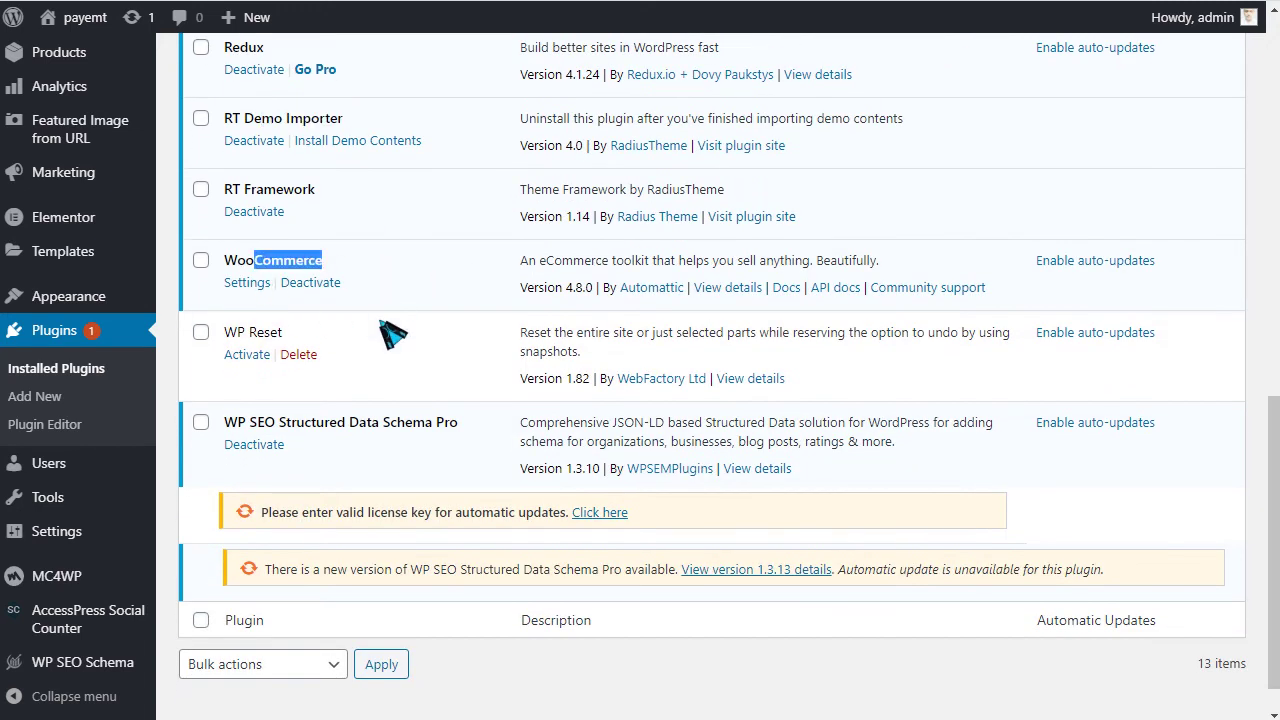
{"action": "left_click_drag", "start_coordinate": [305, 424], "coordinate": [486, 430]}
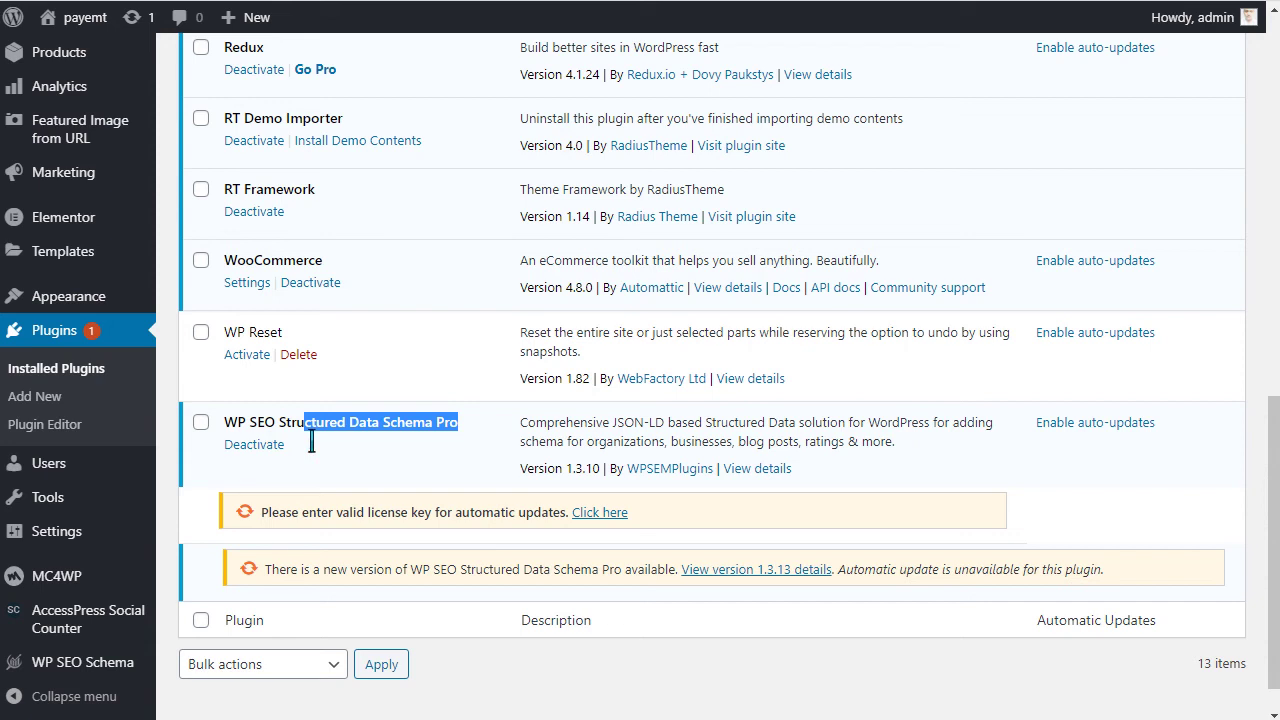
Step: Open the Barta theme options and display their General section
{"action": "scroll", "coordinate": [311, 443], "scroll_direction": "up", "scroll_amount": 2}
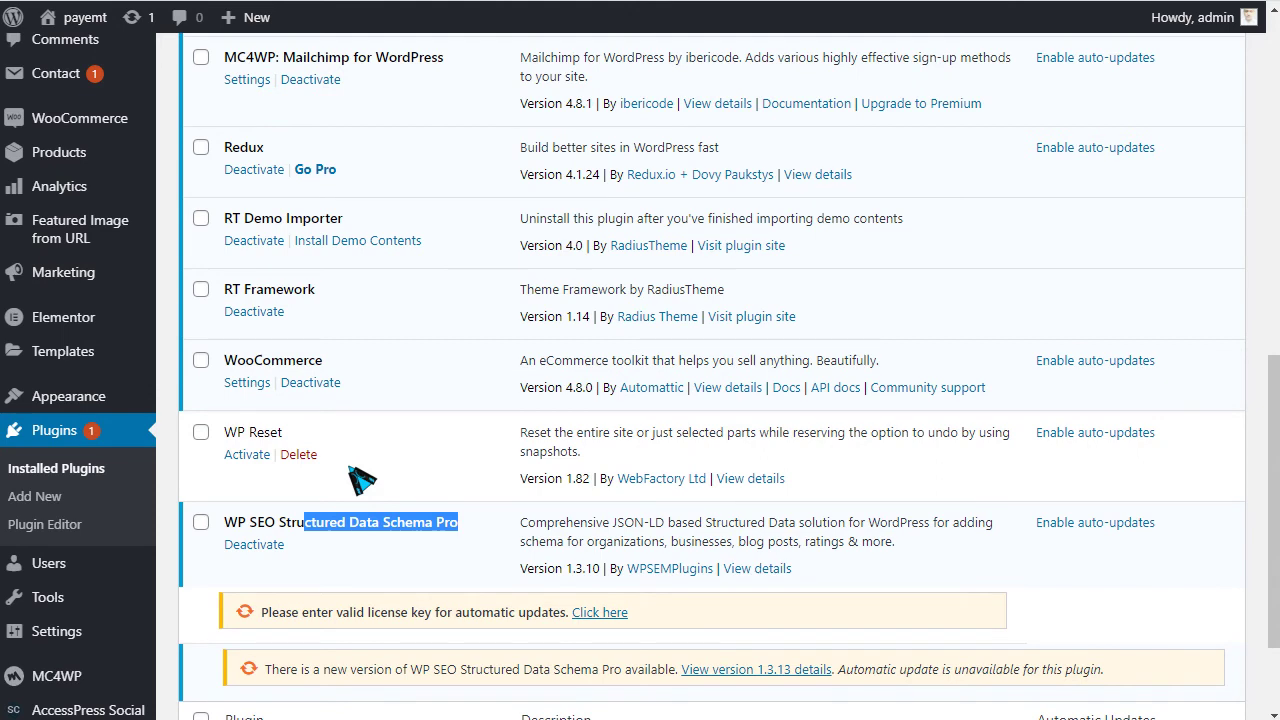
{"action": "scroll", "coordinate": [361, 481], "scroll_direction": "up", "scroll_amount": 4}
{"action": "scroll", "coordinate": [361, 481], "scroll_direction": "up", "scroll_amount": 5}
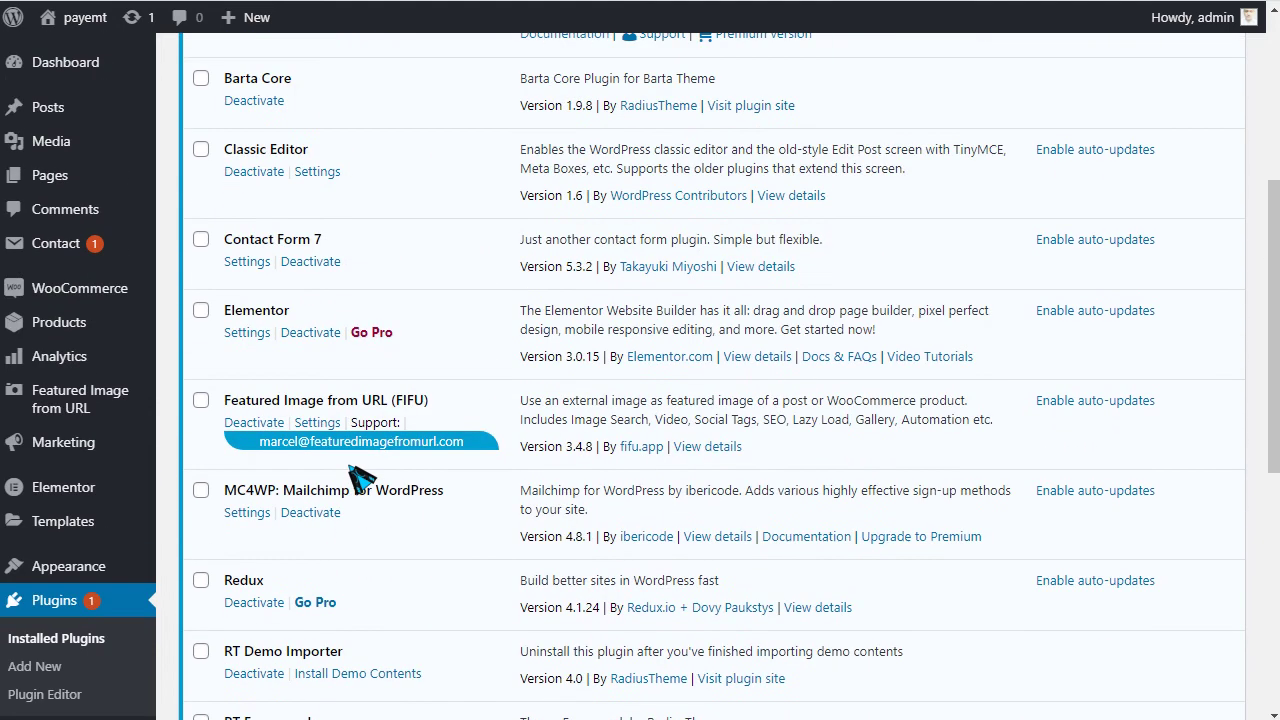
{"action": "scroll", "coordinate": [355, 475], "scroll_direction": "up", "scroll_amount": 6}
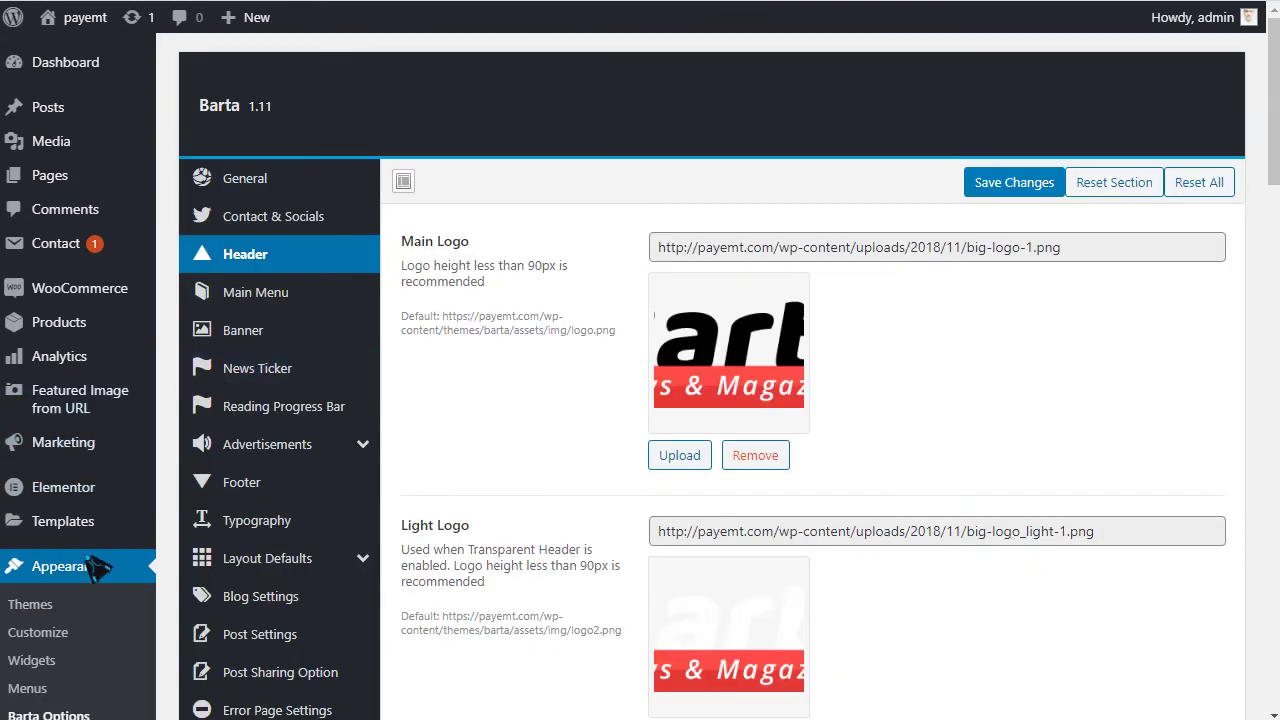
{"action": "scroll", "coordinate": [85, 572], "scroll_direction": "down", "scroll_amount": 4}
{"action": "scroll", "coordinate": [543, 489], "scroll_direction": "up", "scroll_amount": 4}
{"action": "left_click", "coordinate": [230, 182]}
{"action": "scroll", "coordinate": [660, 230], "scroll_direction": "down", "scroll_amount": 2}
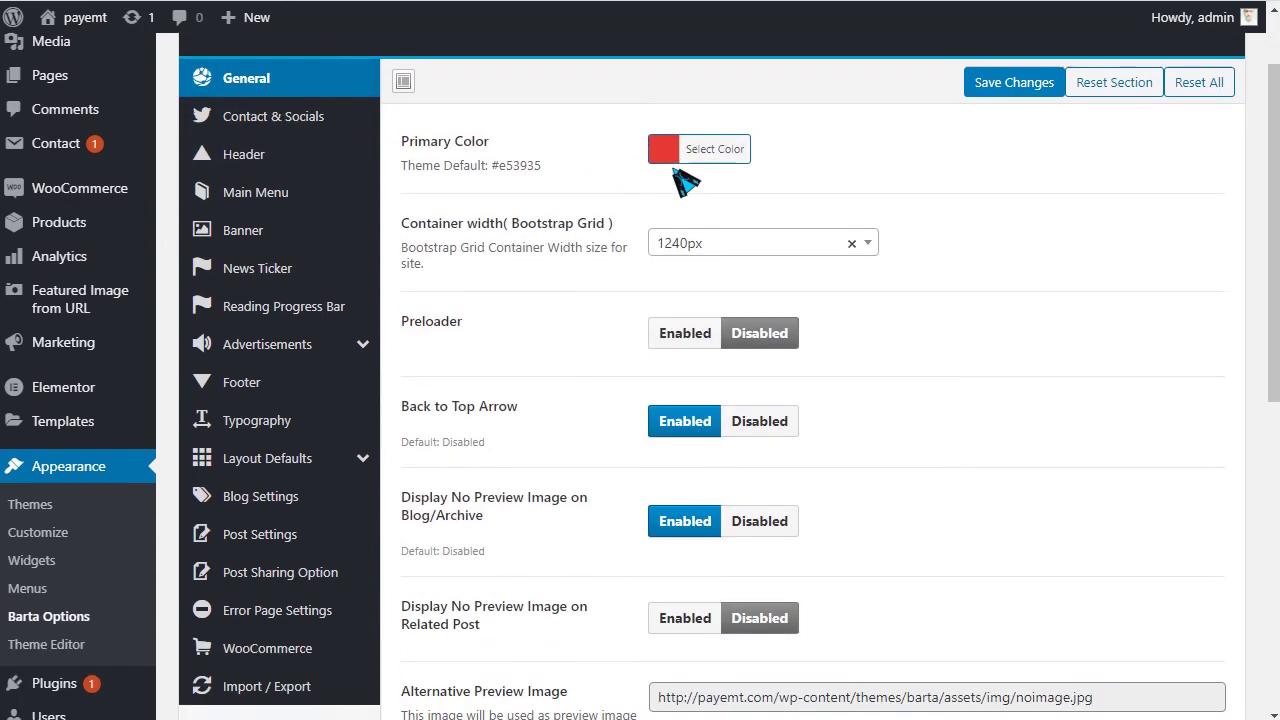
Step: Try green as the theme's primary color, settle on a blue-violet shade and close the color picker
{"action": "left_click", "coordinate": [668, 150]}
{"action": "left_click", "coordinate": [710, 238]}
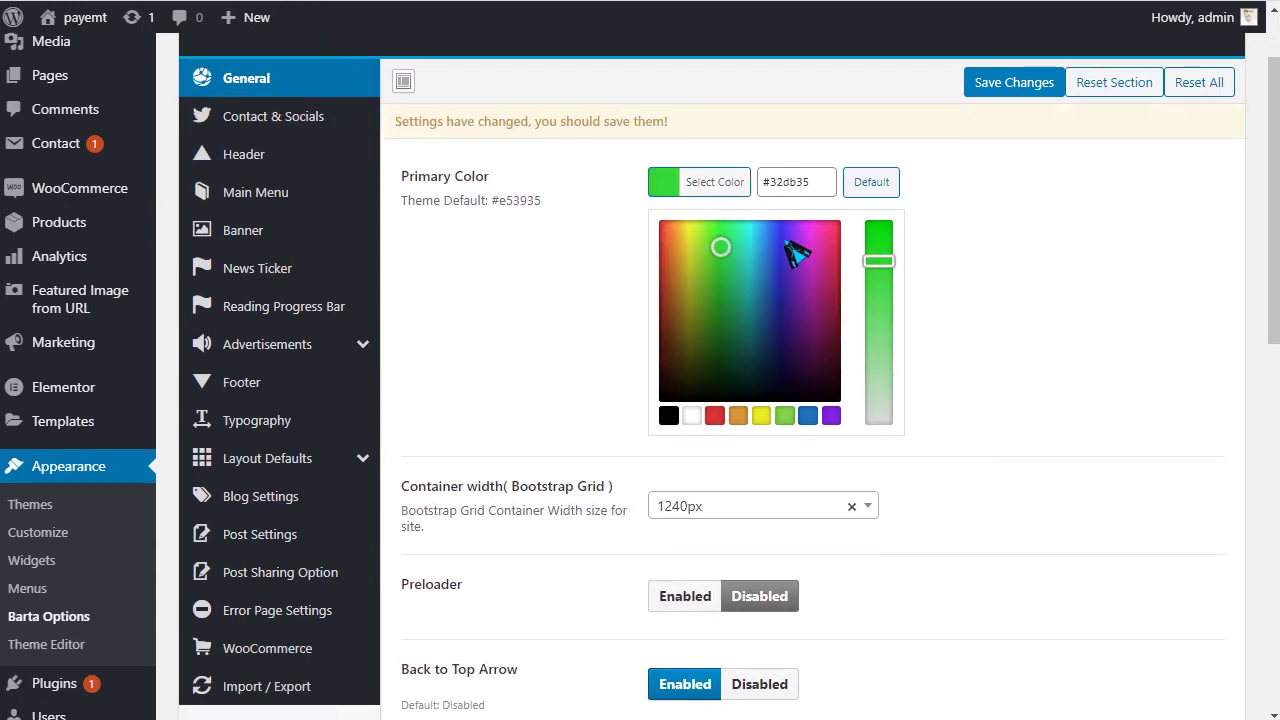
{"action": "left_click", "coordinate": [782, 241]}
{"action": "left_click", "coordinate": [640, 230]}
Step: Check the layout width on the site's front page and set the theme's Bootstrap container width to 1140px
{"action": "scroll", "coordinate": [700, 286], "scroll_direction": "down", "scroll_amount": 3}
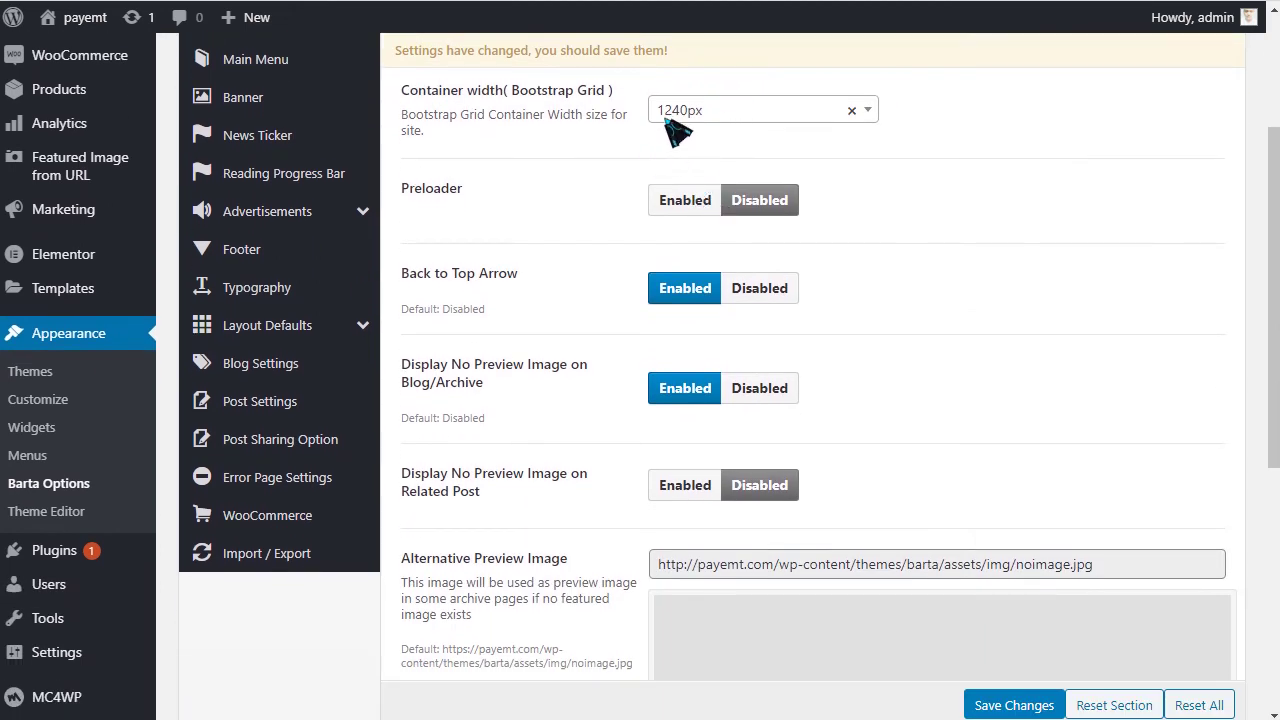
{"action": "left_click", "coordinate": [726, 2]}
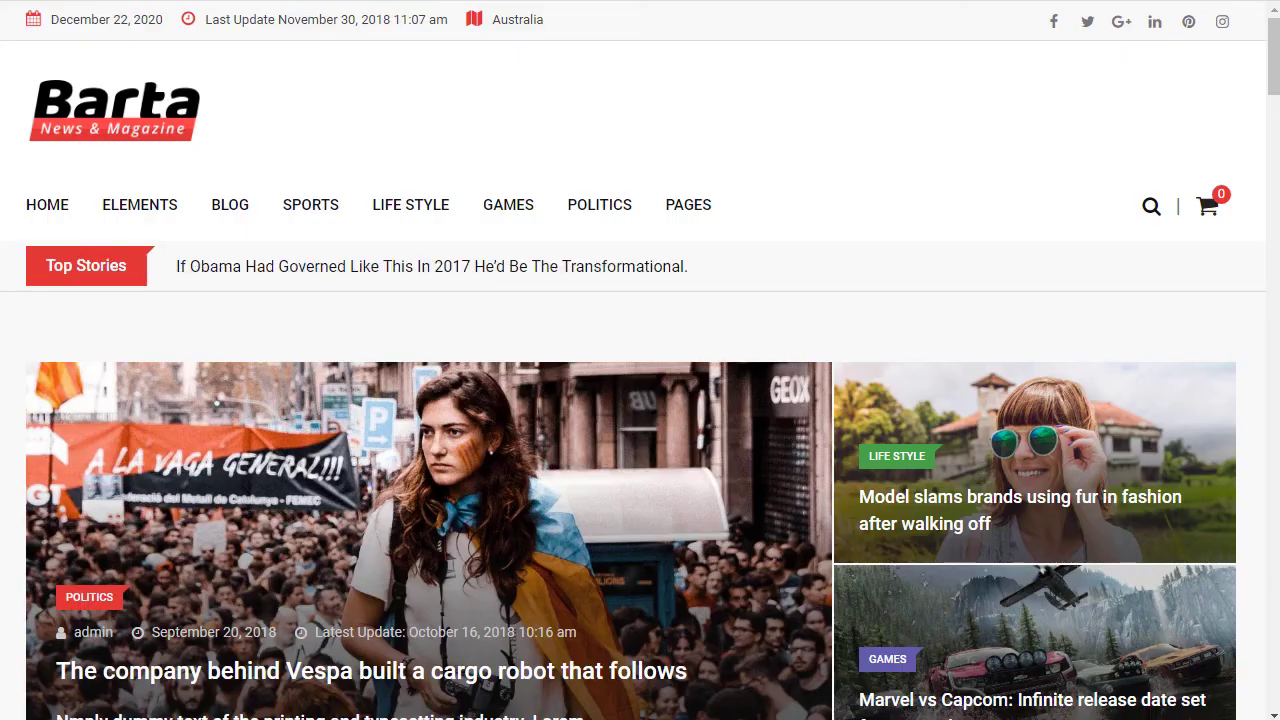
{"action": "key", "text": "ctrl+a"}
{"action": "left_click", "coordinate": [1257, 223]}
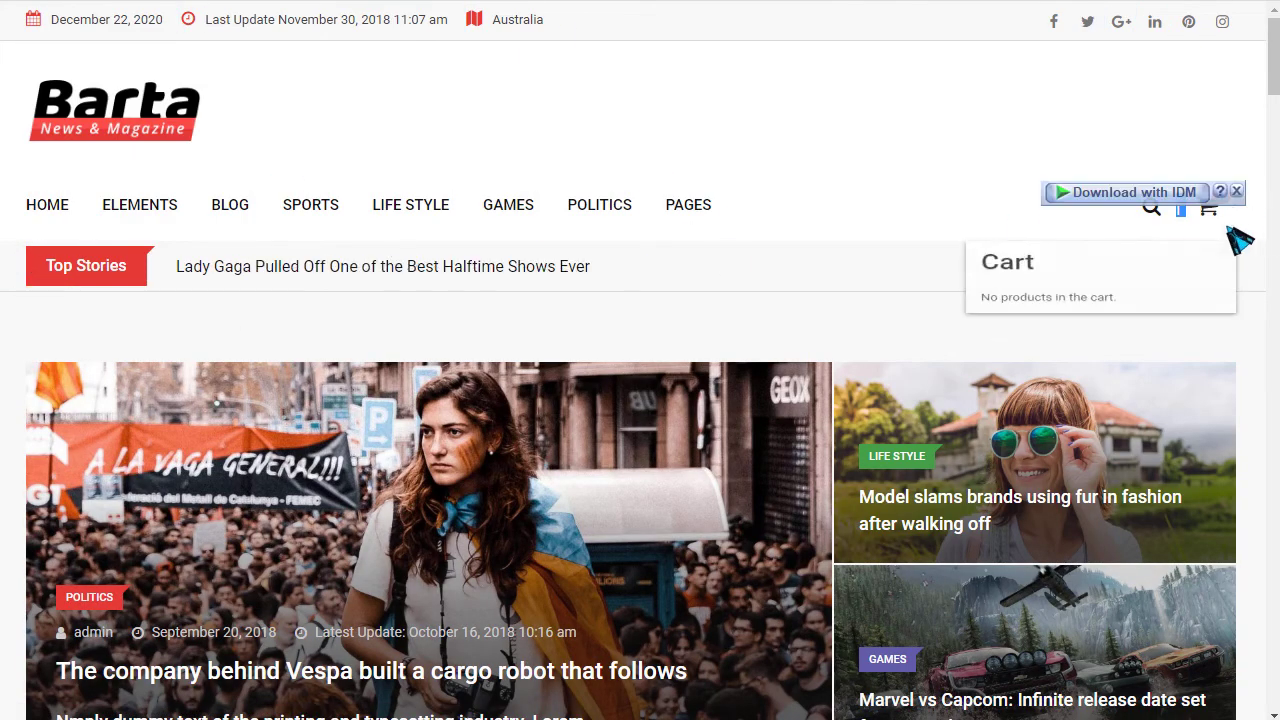
{"action": "left_click", "coordinate": [700, 2]}
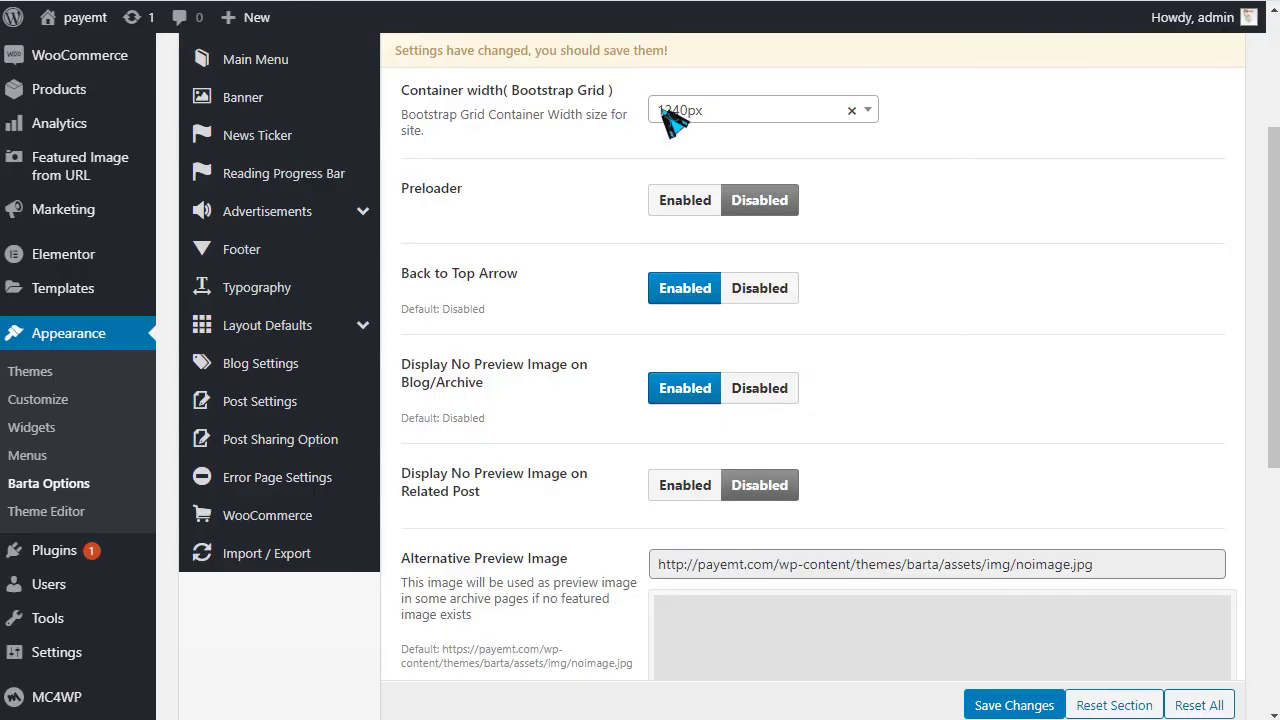
{"action": "left_click", "coordinate": [712, 123]}
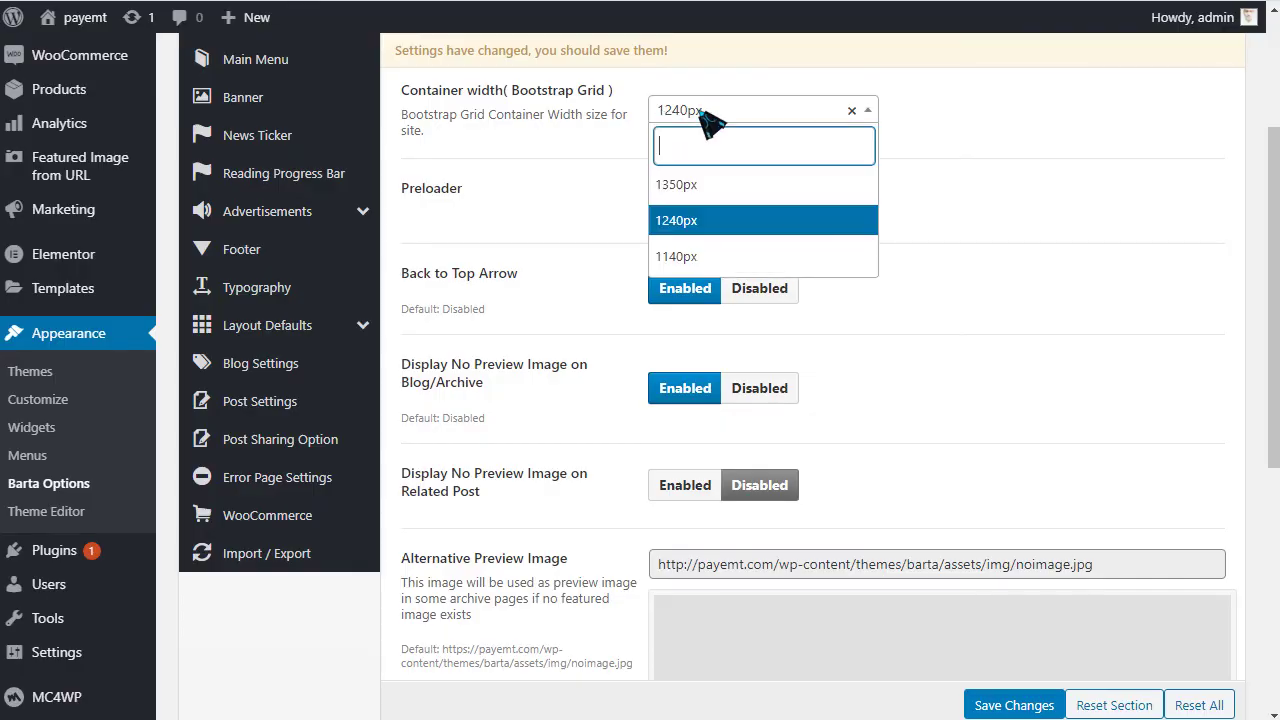
{"action": "left_click", "coordinate": [690, 258]}
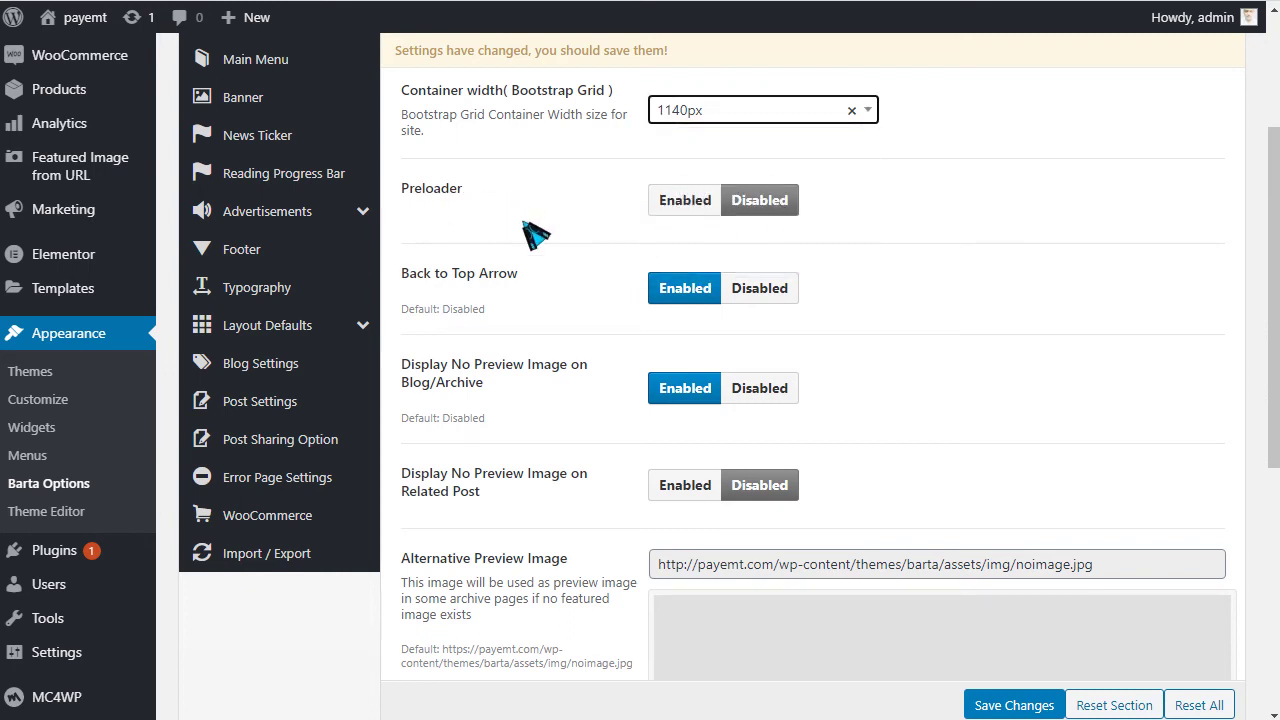
Step: Examine the alternative preview image and lazyload options among the general theme settings
{"action": "scroll", "coordinate": [707, 230], "scroll_direction": "down", "scroll_amount": 3}
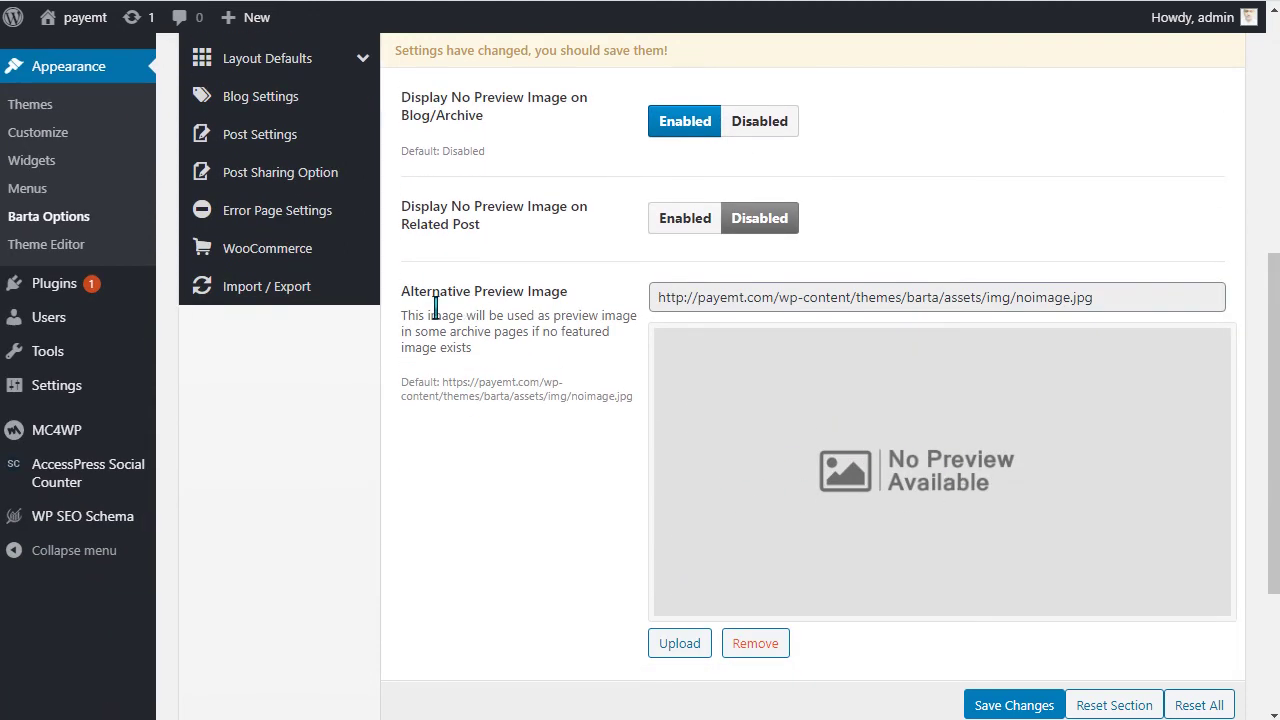
{"action": "left_click_drag", "start_coordinate": [435, 308], "coordinate": [586, 380]}
{"action": "scroll", "coordinate": [1006, 531], "scroll_direction": "down", "scroll_amount": 2}
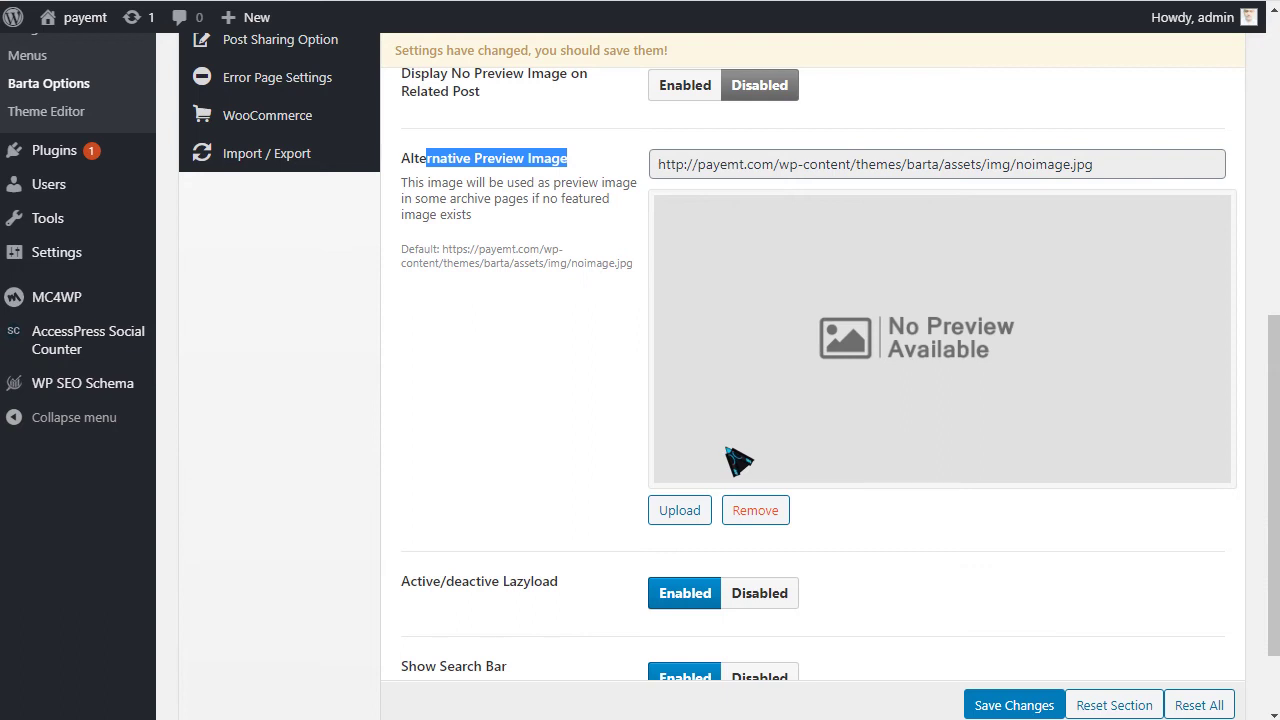
{"action": "scroll", "coordinate": [690, 440], "scroll_direction": "down", "scroll_amount": 2}
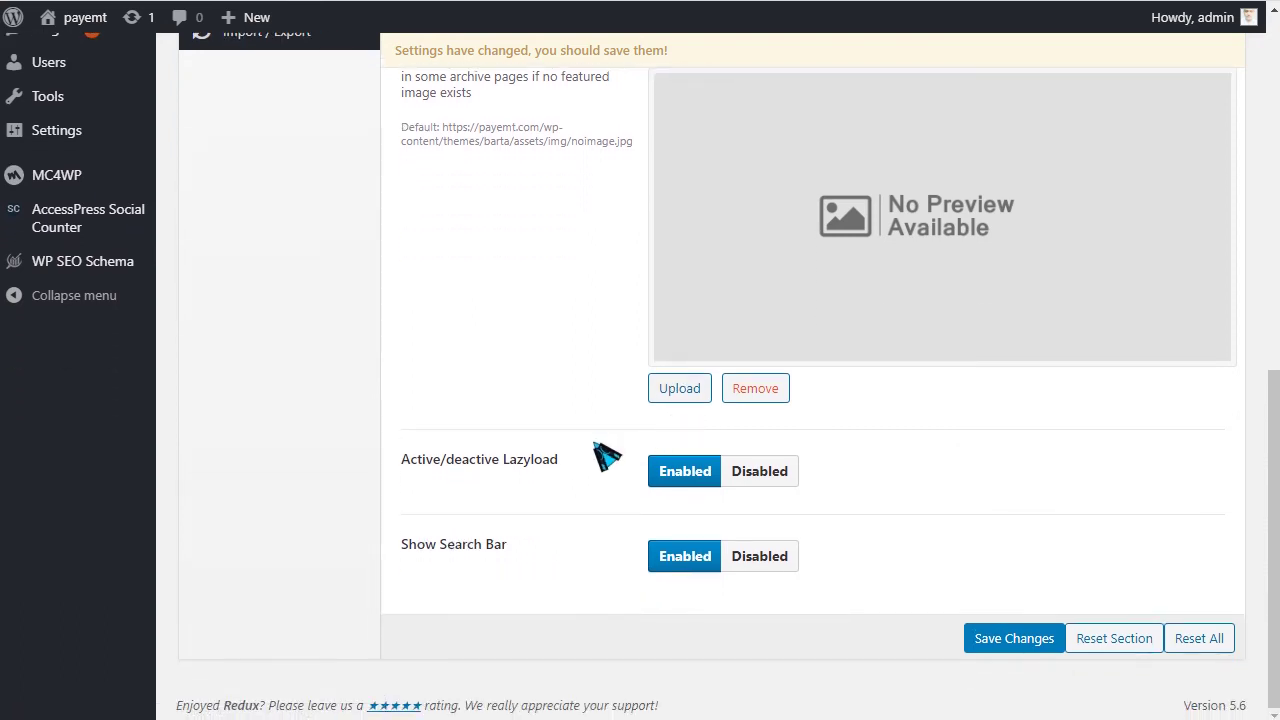
{"action": "scroll", "coordinate": [607, 457], "scroll_direction": "up", "scroll_amount": 1}
{"action": "scroll", "coordinate": [951, 335], "scroll_direction": "down", "scroll_amount": 1}
{"action": "left_click_drag", "start_coordinate": [548, 477], "coordinate": [628, 497]}
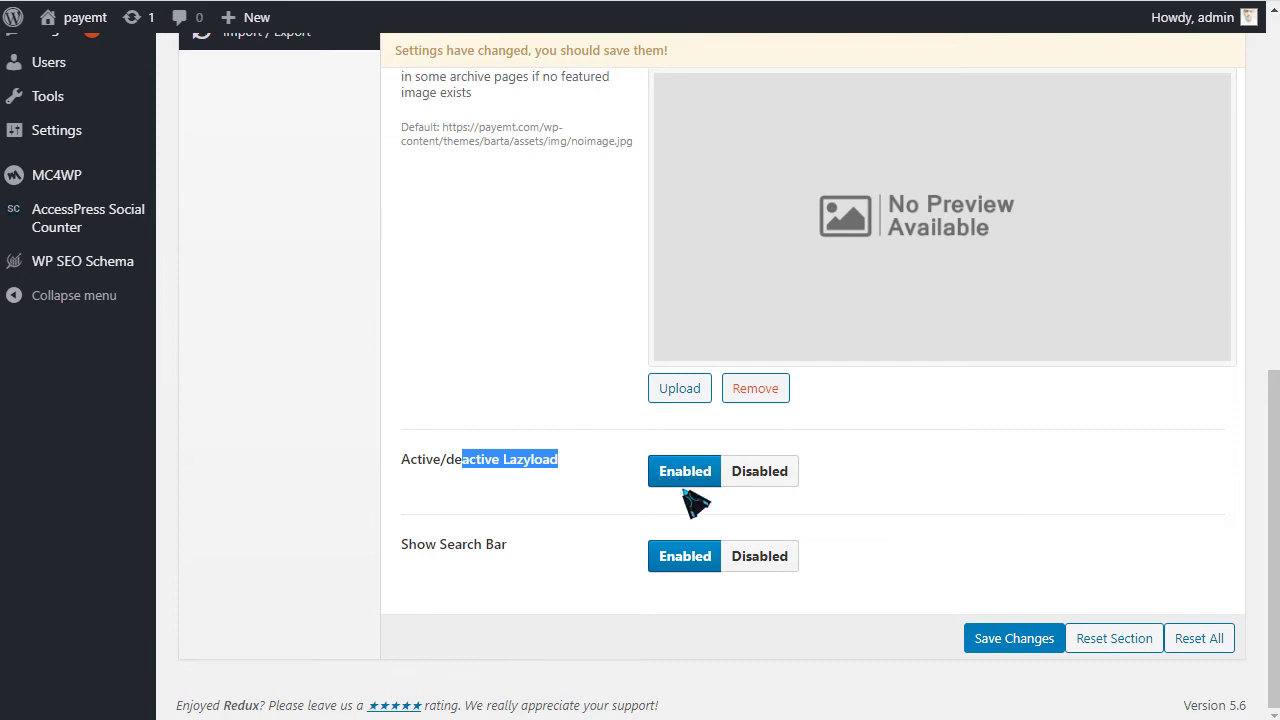
Step: Disable the Show Search Bar option and return to the start of the general theme settings
{"action": "left_click_drag", "start_coordinate": [409, 548], "coordinate": [720, 583]}
{"action": "left_click", "coordinate": [763, 558]}
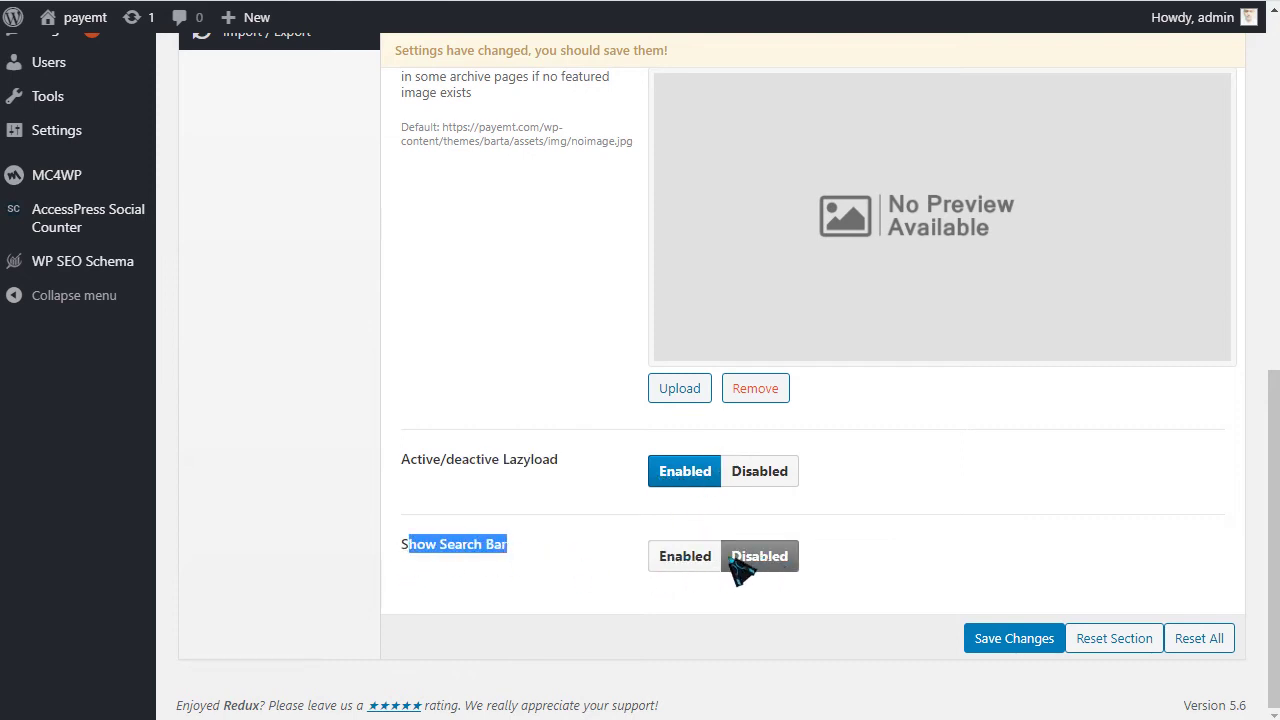
{"action": "scroll", "coordinate": [755, 556], "scroll_direction": "up", "scroll_amount": 15}
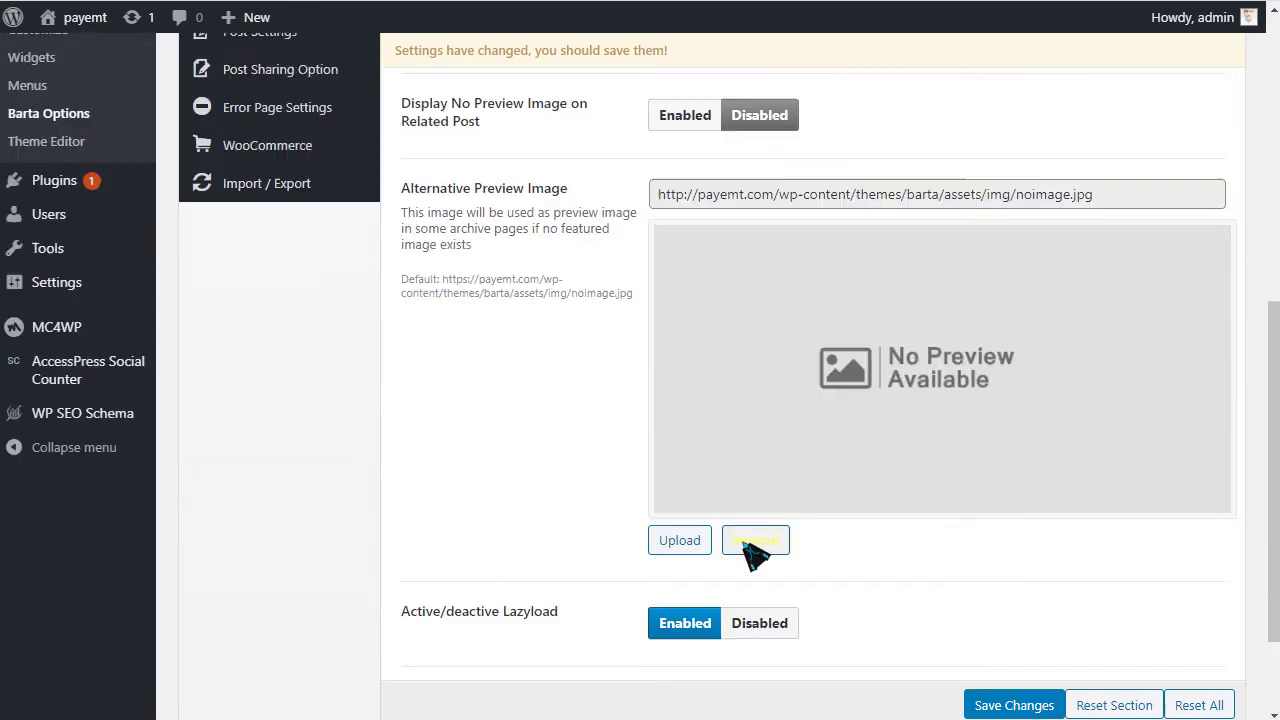
{"action": "scroll", "coordinate": [755, 556], "scroll_direction": "up", "scroll_amount": 1}
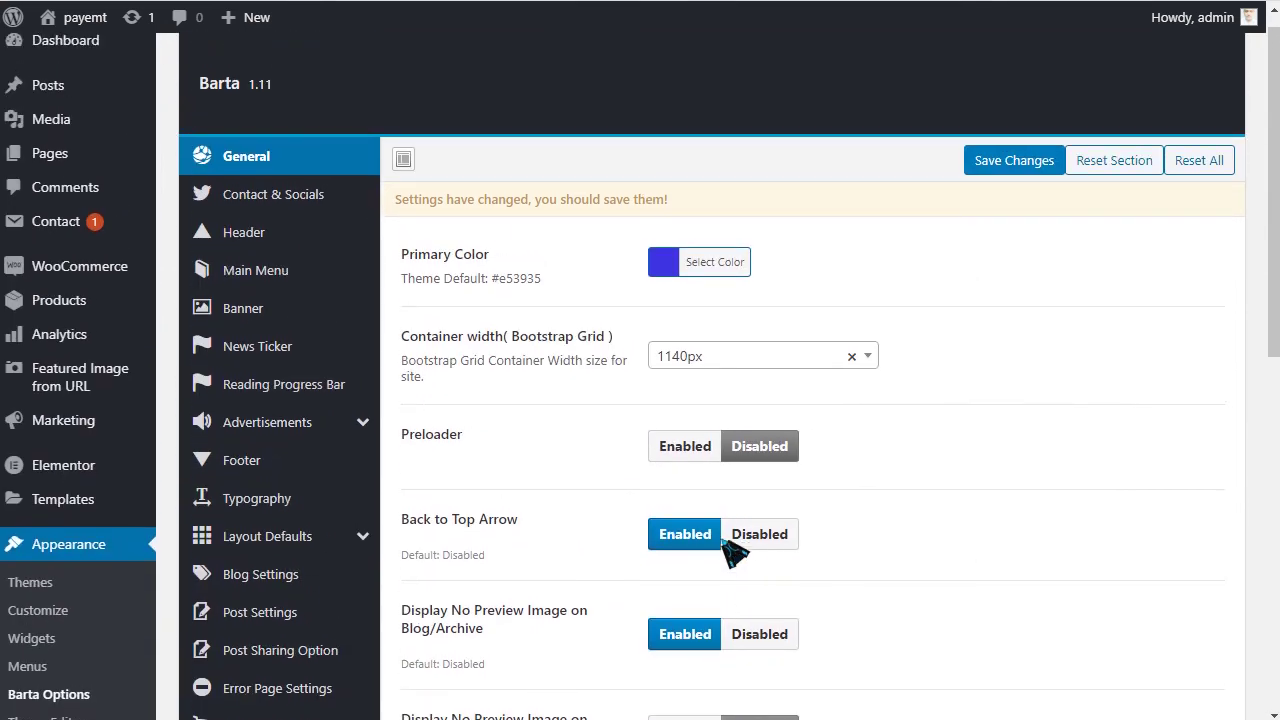
Step: Examine the Contact & Socials options, from the phone, email, city and address fields to the social network links
{"action": "left_click", "coordinate": [306, 220]}
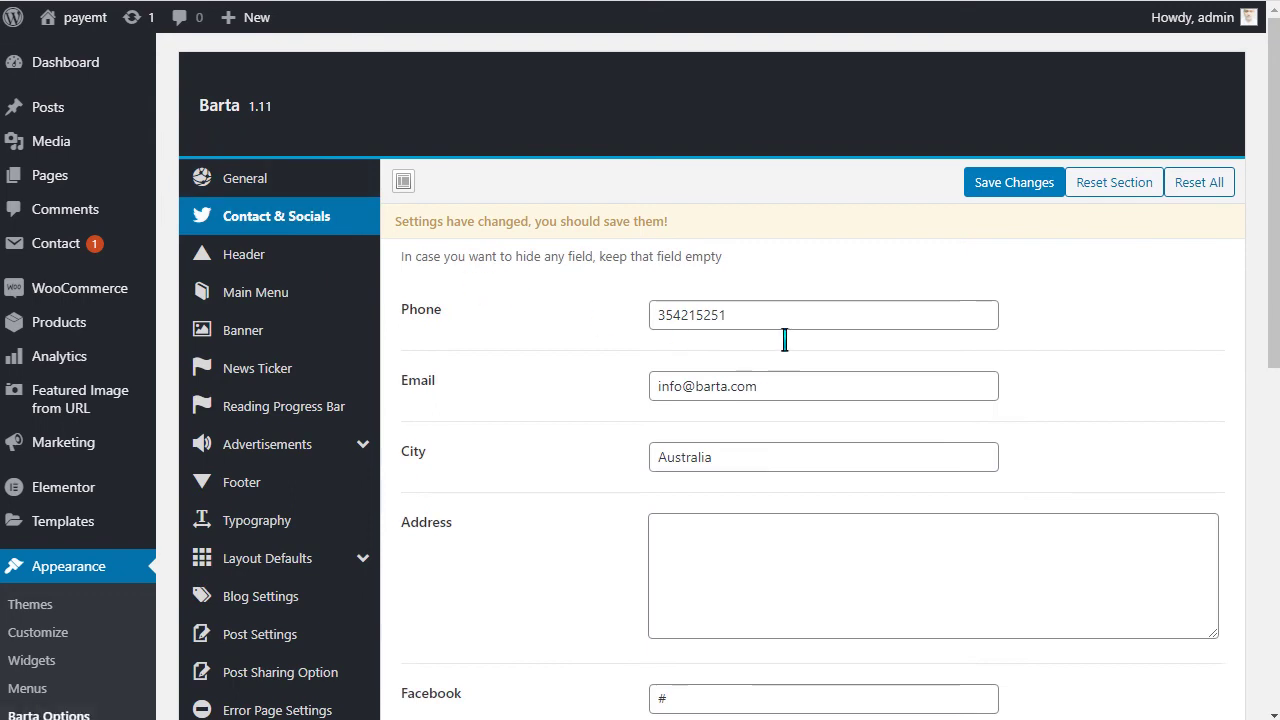
{"action": "left_click_drag", "start_coordinate": [740, 316], "coordinate": [657, 339]}
{"action": "left_click_drag", "start_coordinate": [785, 392], "coordinate": [607, 419]}
{"action": "left_click_drag", "start_coordinate": [706, 460], "coordinate": [641, 476]}
{"action": "scroll", "coordinate": [751, 437], "scroll_direction": "down", "scroll_amount": 2}
{"action": "left_click", "coordinate": [751, 437]}
{"action": "scroll", "coordinate": [786, 451], "scroll_direction": "down", "scroll_amount": 3}
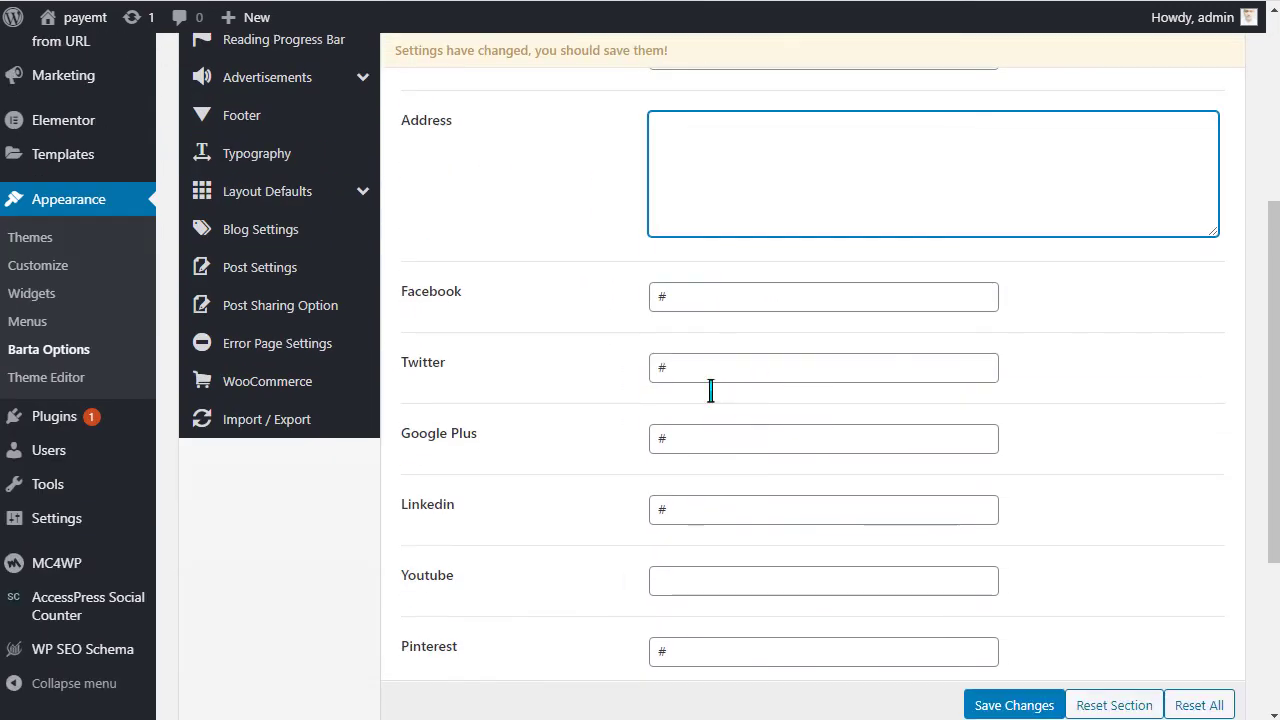
{"action": "scroll", "coordinate": [718, 643], "scroll_direction": "up", "scroll_amount": 4}
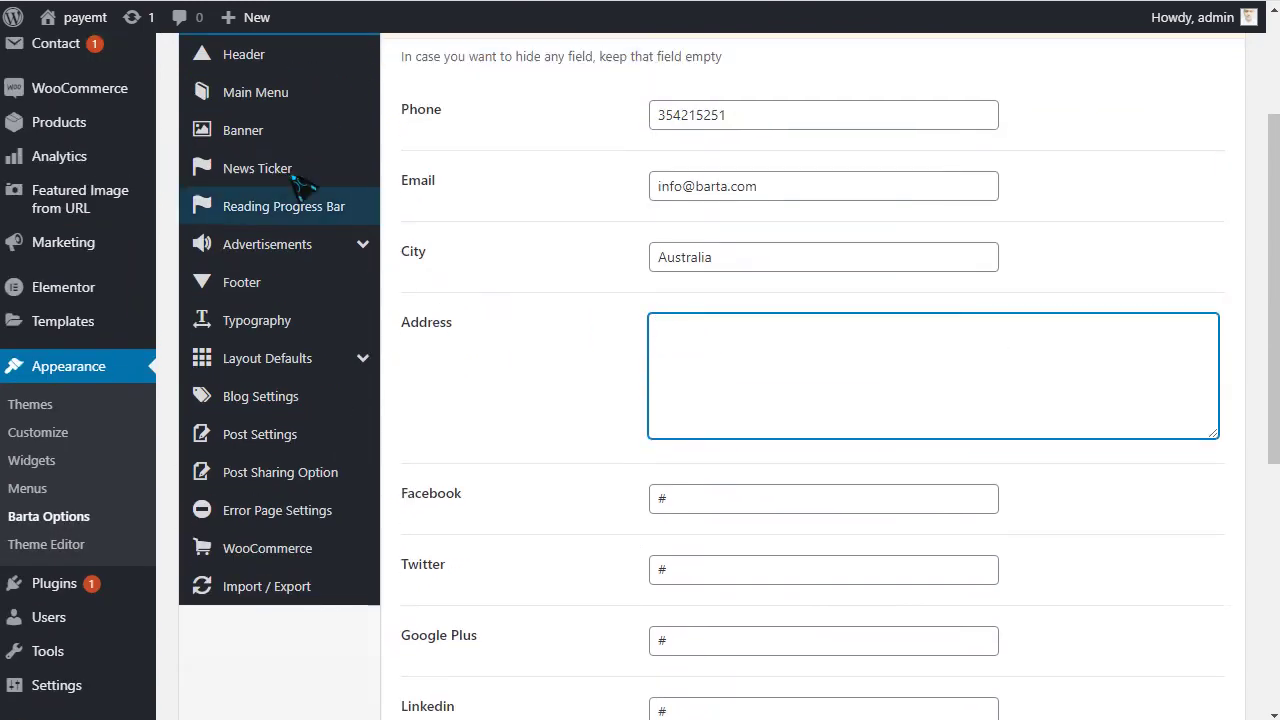
Step: Remove the current main logo image in the theme's Header settings
{"action": "left_click", "coordinate": [250, 188]}
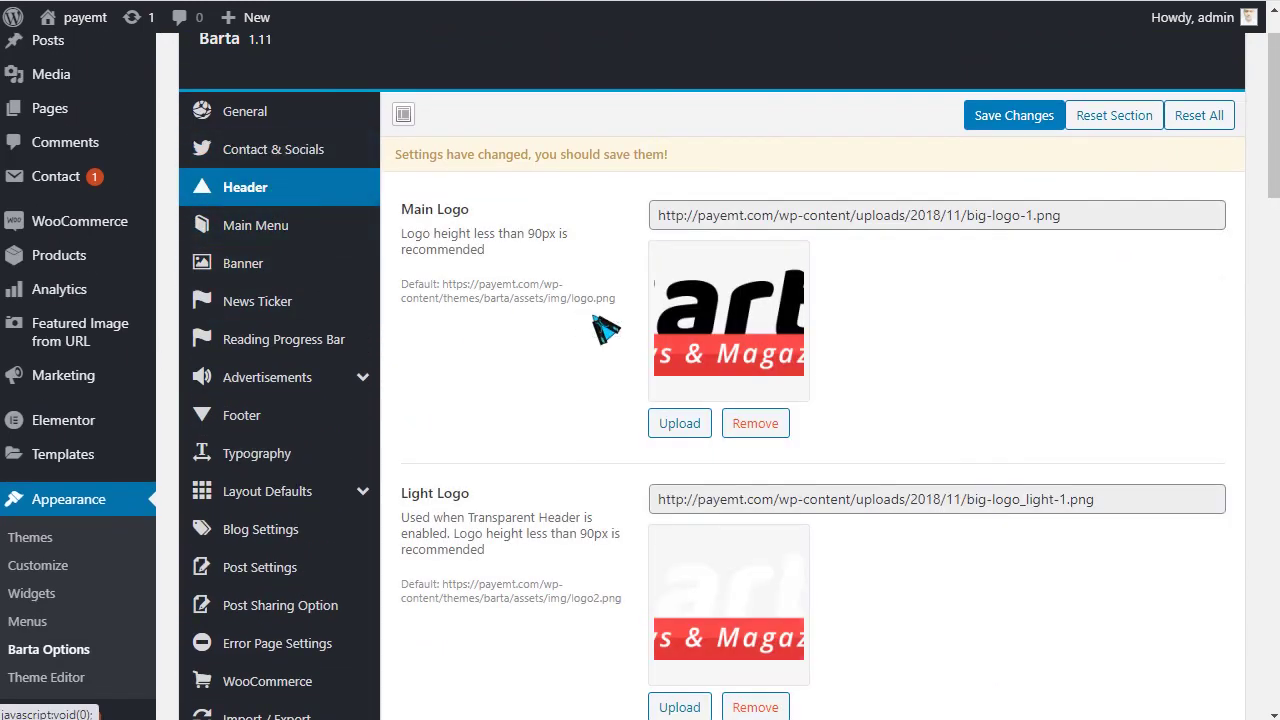
{"action": "scroll", "coordinate": [606, 329], "scroll_direction": "down", "scroll_amount": 1}
{"action": "left_click", "coordinate": [780, 322]}
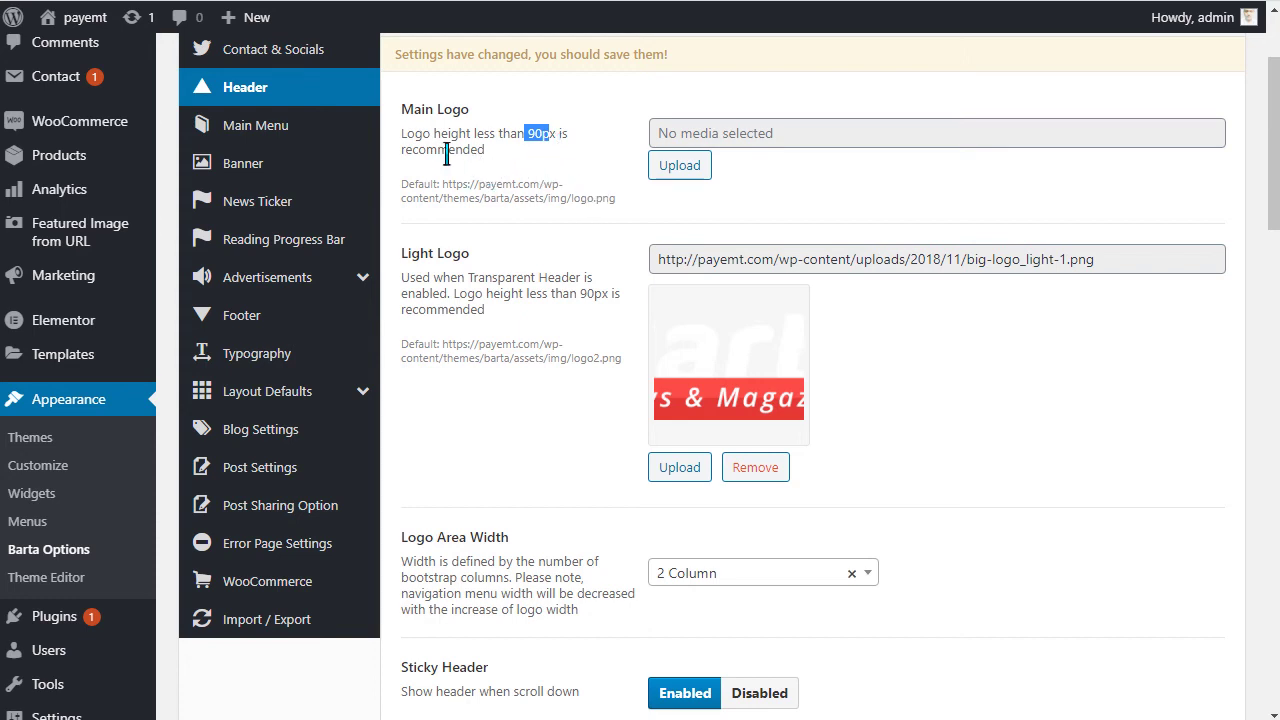
Step: Upload logo-gbn.png from the HeRa folder on the desktop and set it as the main logo
{"action": "left_click", "coordinate": [683, 166]}
{"action": "left_click", "coordinate": [616, 396]}
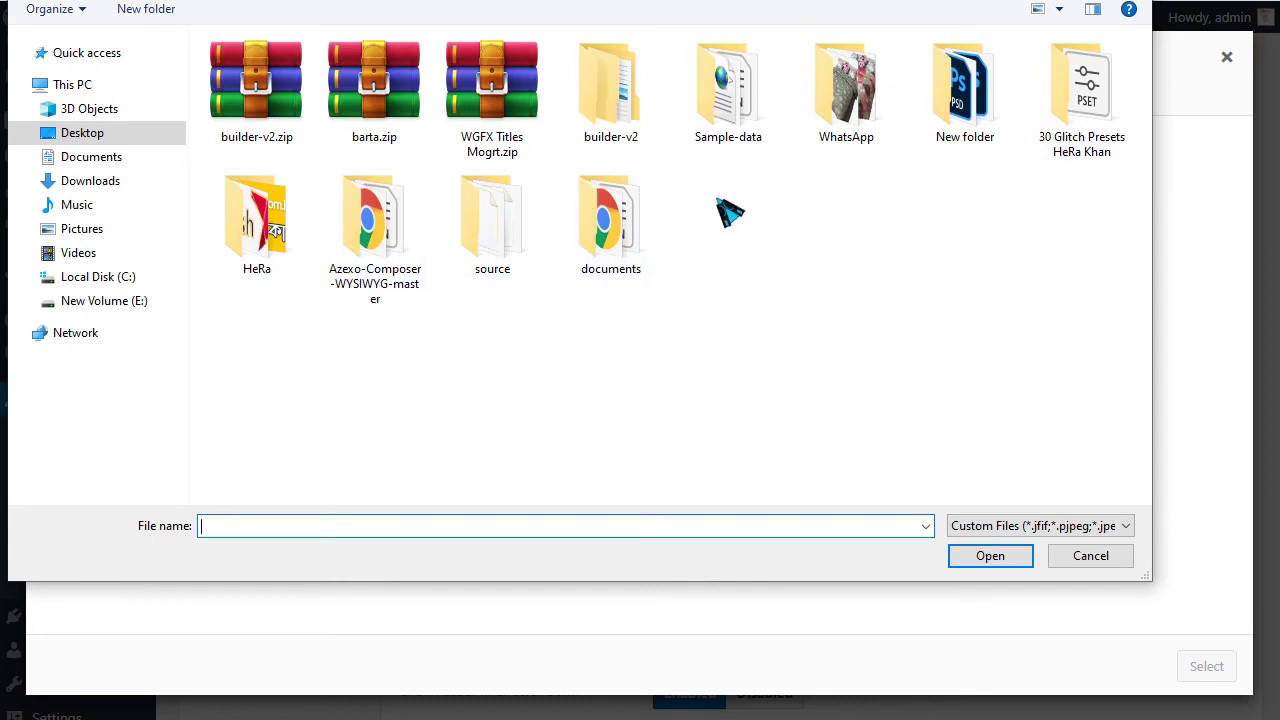
{"action": "double_click", "coordinate": [265, 240]}
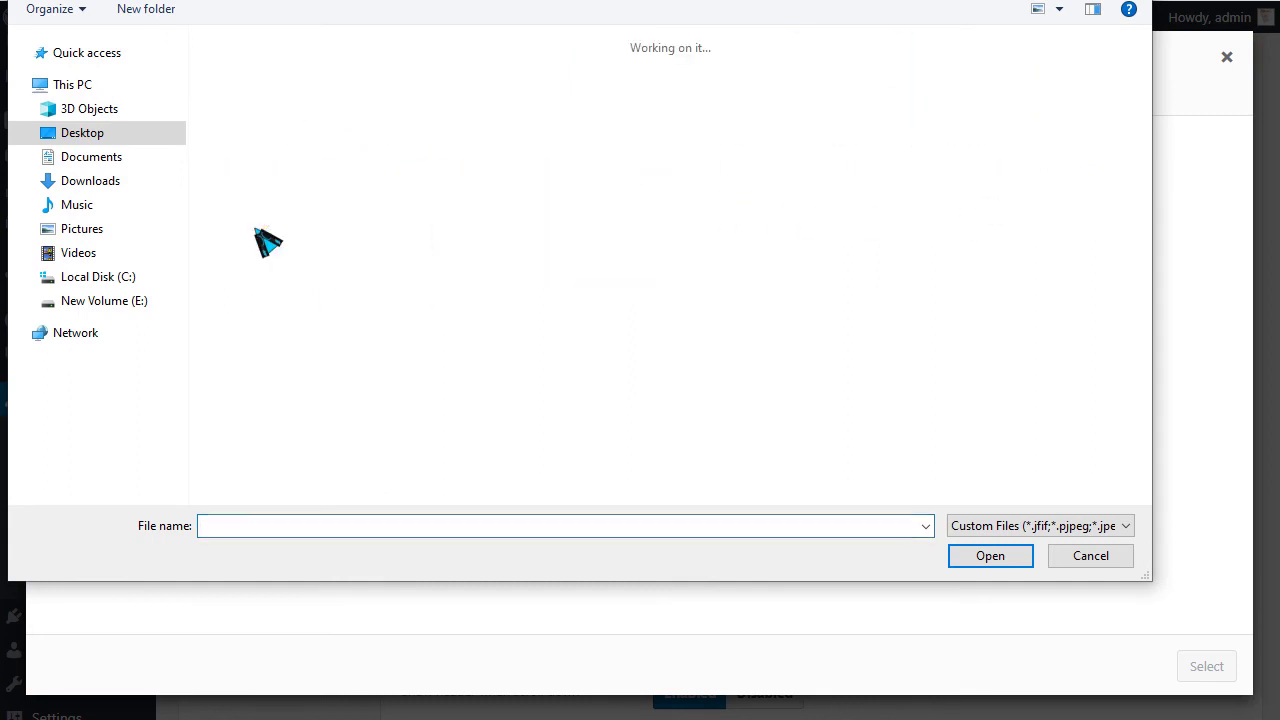
{"action": "scroll", "coordinate": [700, 330], "scroll_direction": "down", "scroll_amount": 10}
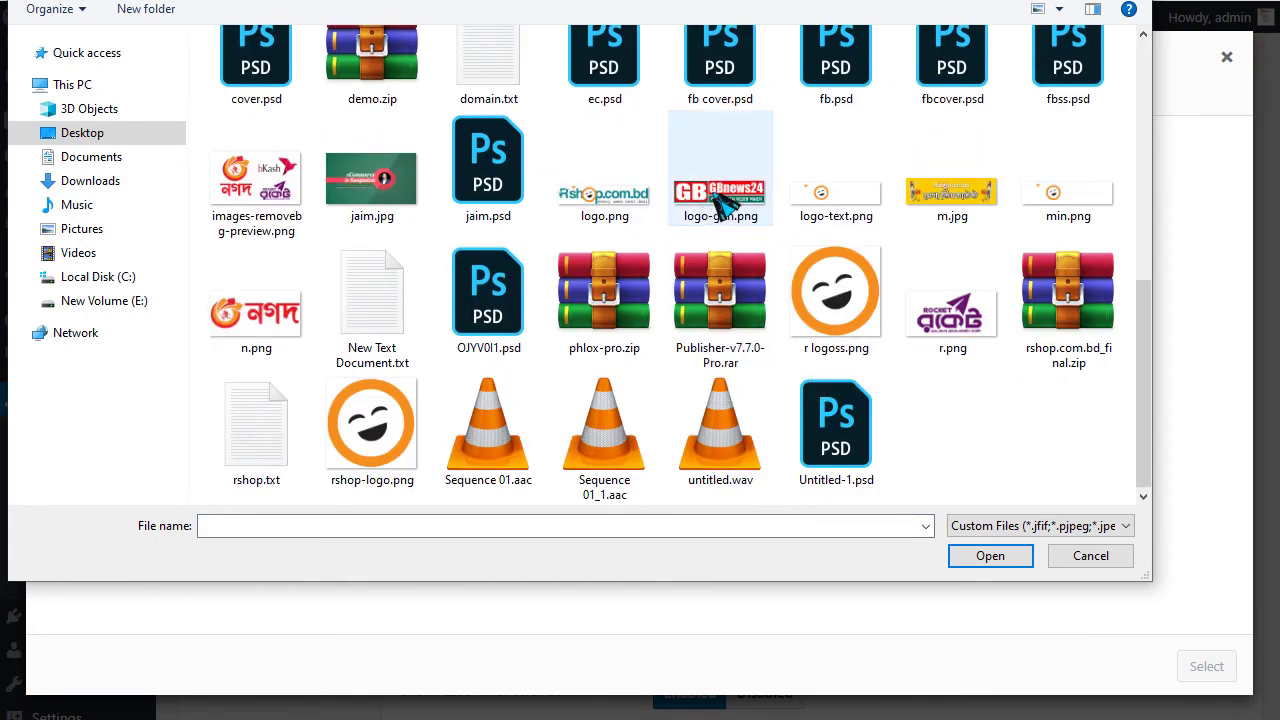
{"action": "double_click", "coordinate": [718, 200]}
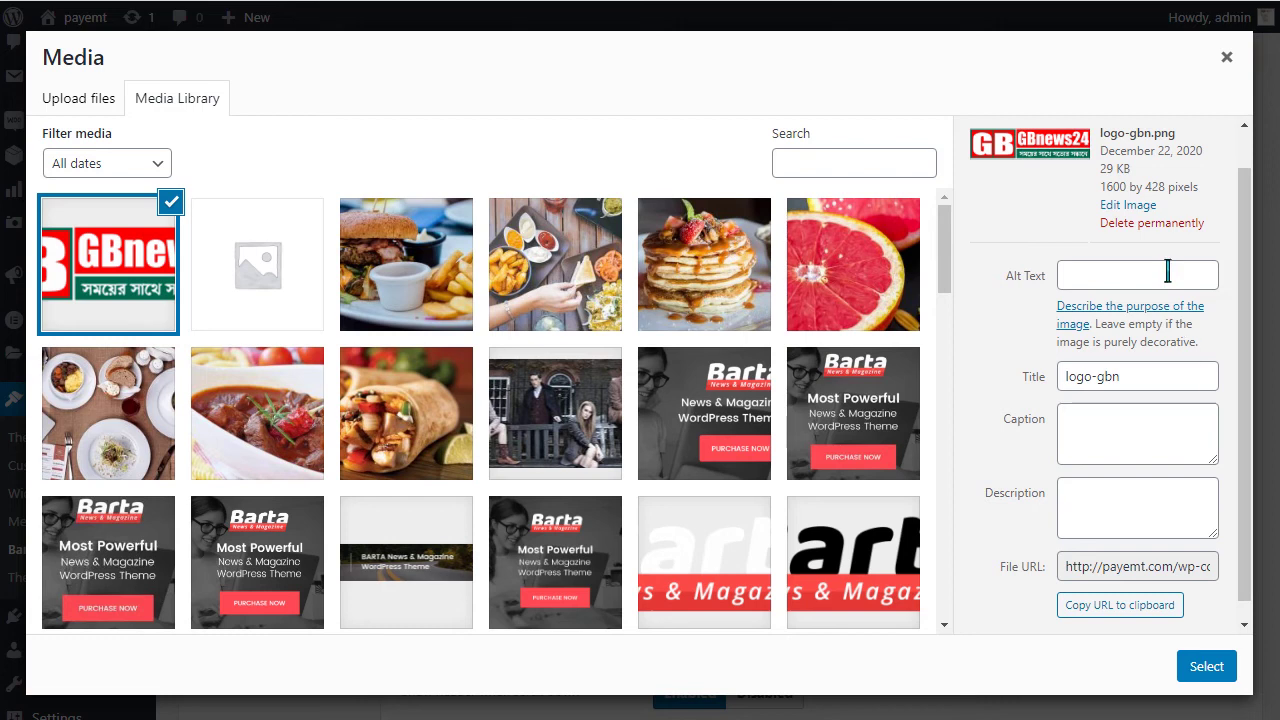
{"action": "left_click", "coordinate": [1210, 668]}
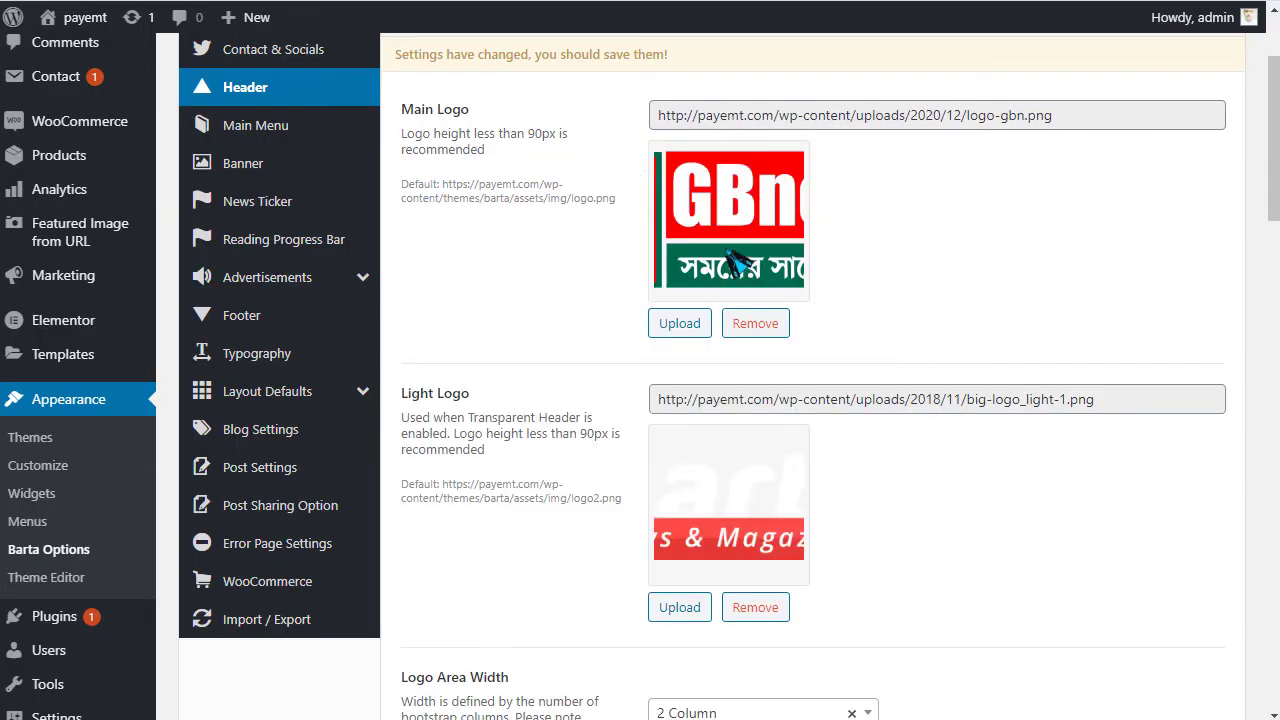
Step: Review the light logo, logo area width, sticky header, transparent header and top bar options, comparing the header with the live site
{"action": "scroll", "coordinate": [557, 312], "scroll_direction": "down", "scroll_amount": 2}
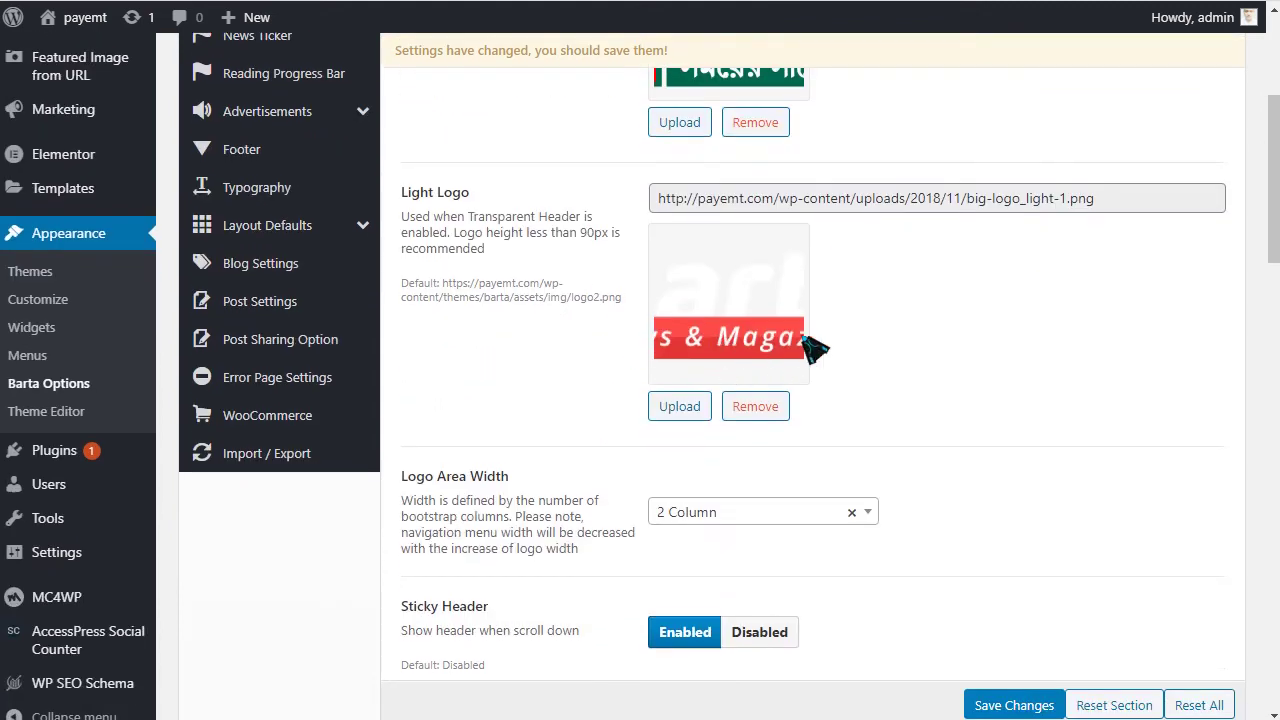
{"action": "scroll", "coordinate": [748, 388], "scroll_direction": "down", "scroll_amount": 2}
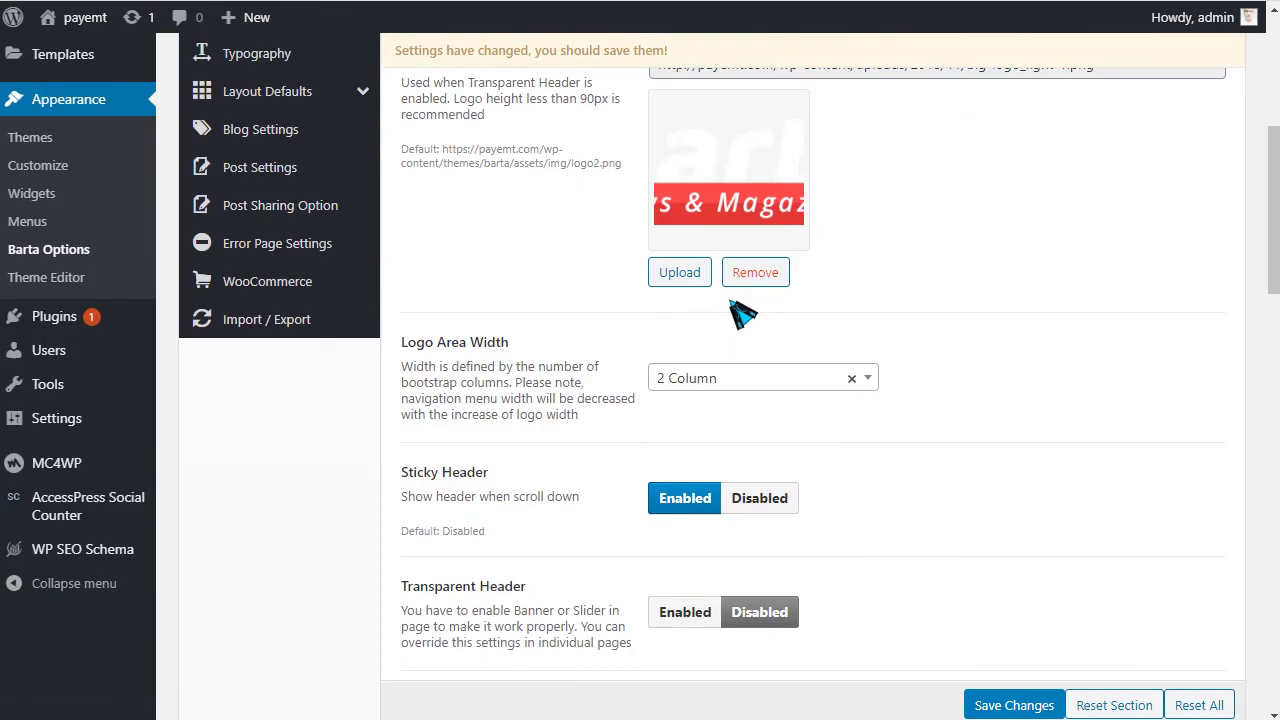
{"action": "scroll", "coordinate": [694, 323], "scroll_direction": "down", "scroll_amount": 3}
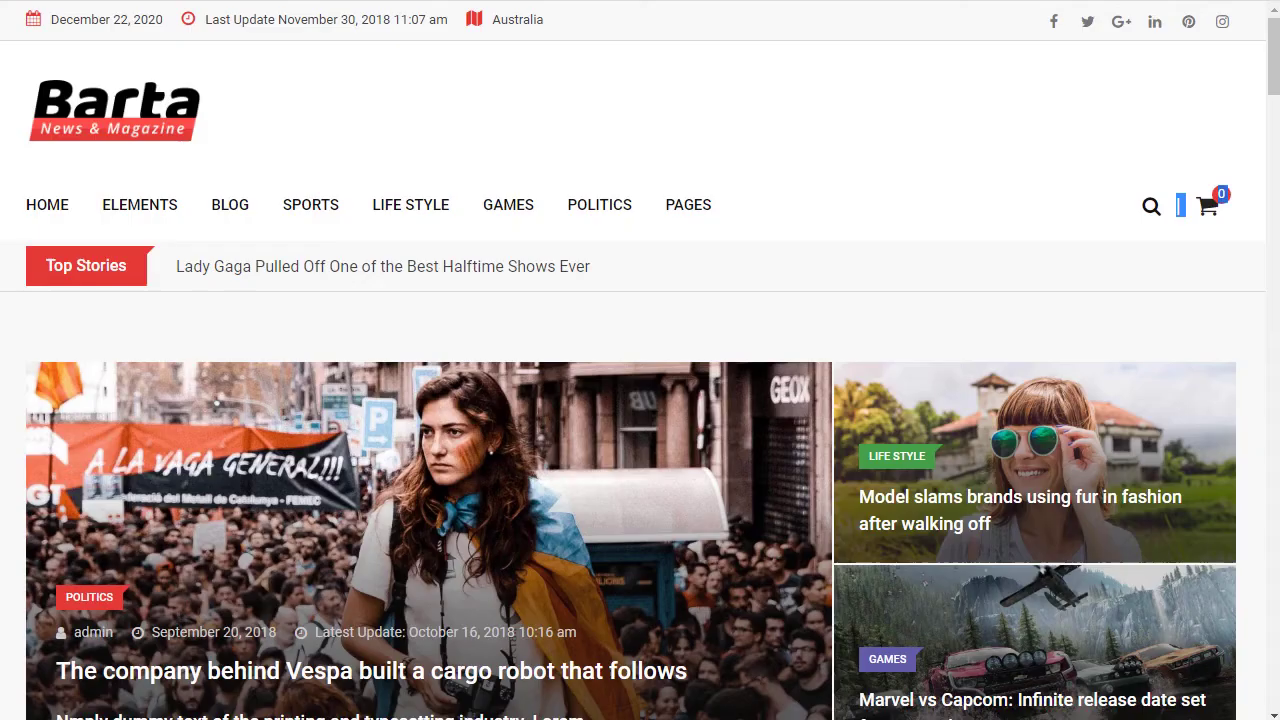
{"action": "scroll", "coordinate": [529, 294], "scroll_direction": "down", "scroll_amount": 5}
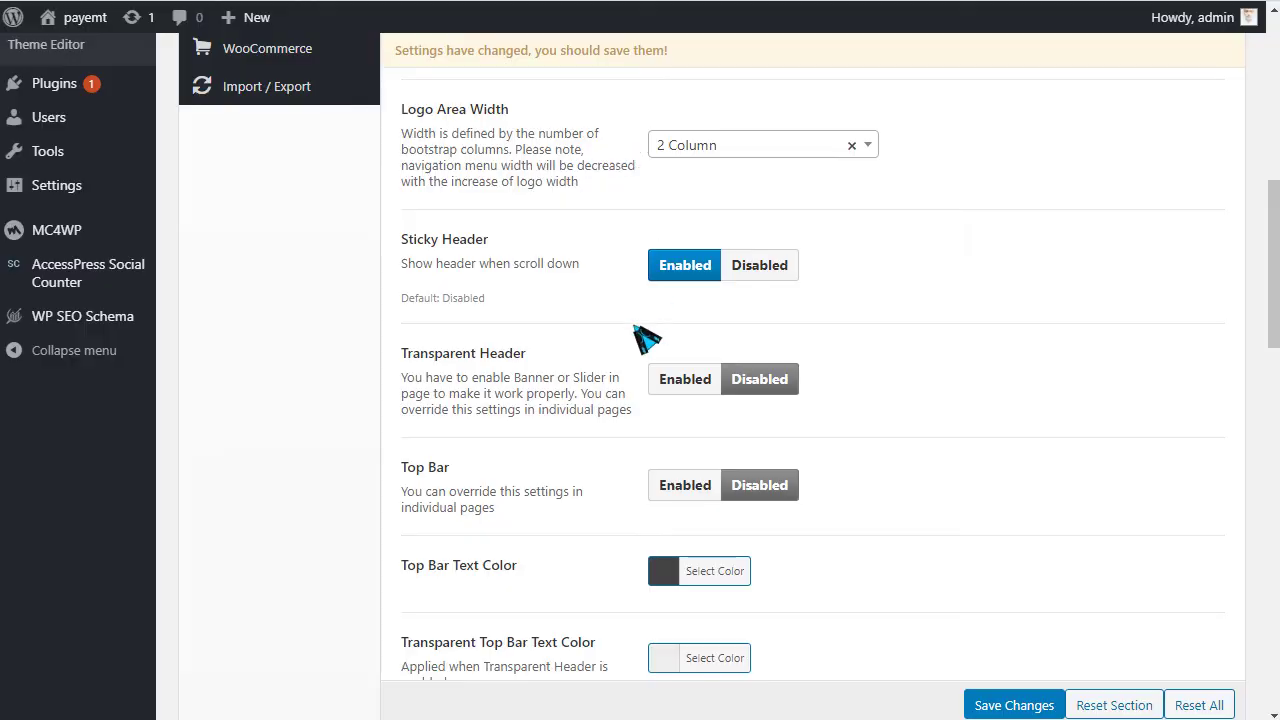
{"action": "left_click_drag", "start_coordinate": [425, 241], "coordinate": [505, 242]}
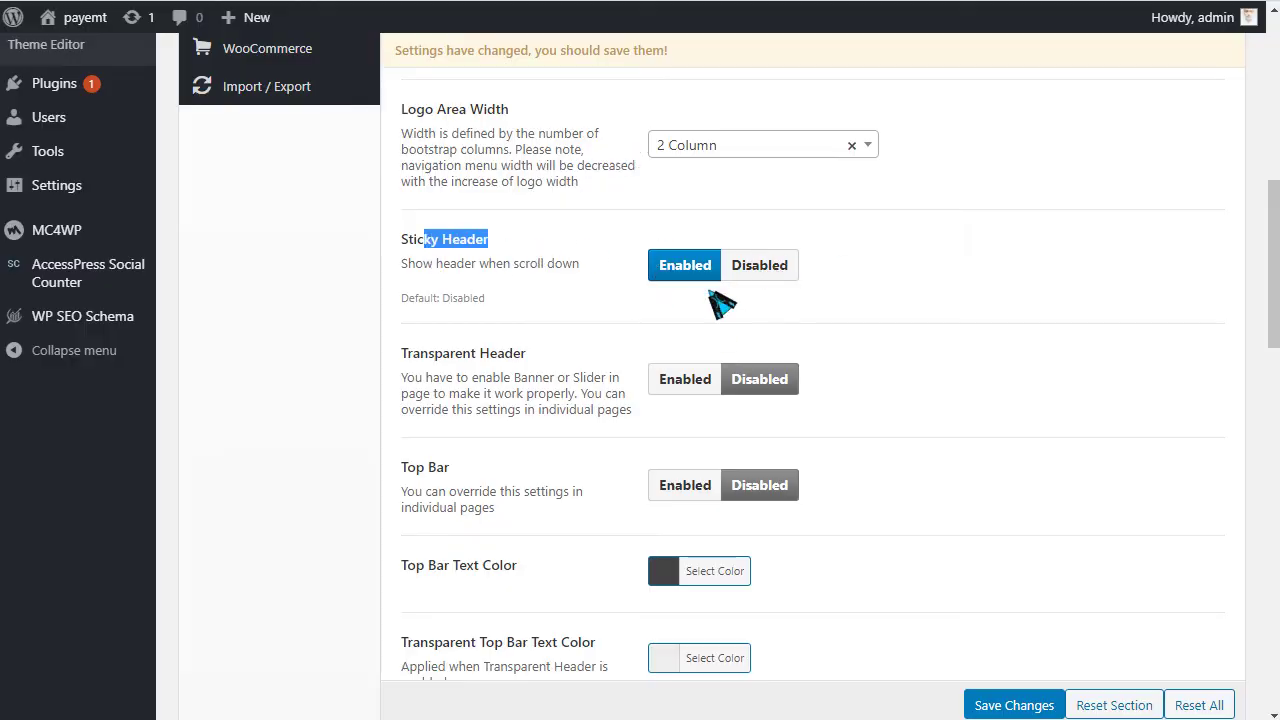
{"action": "scroll", "coordinate": [737, 331], "scroll_direction": "down", "scroll_amount": 2}
{"action": "scroll", "coordinate": [551, 341], "scroll_direction": "down", "scroll_amount": 2}
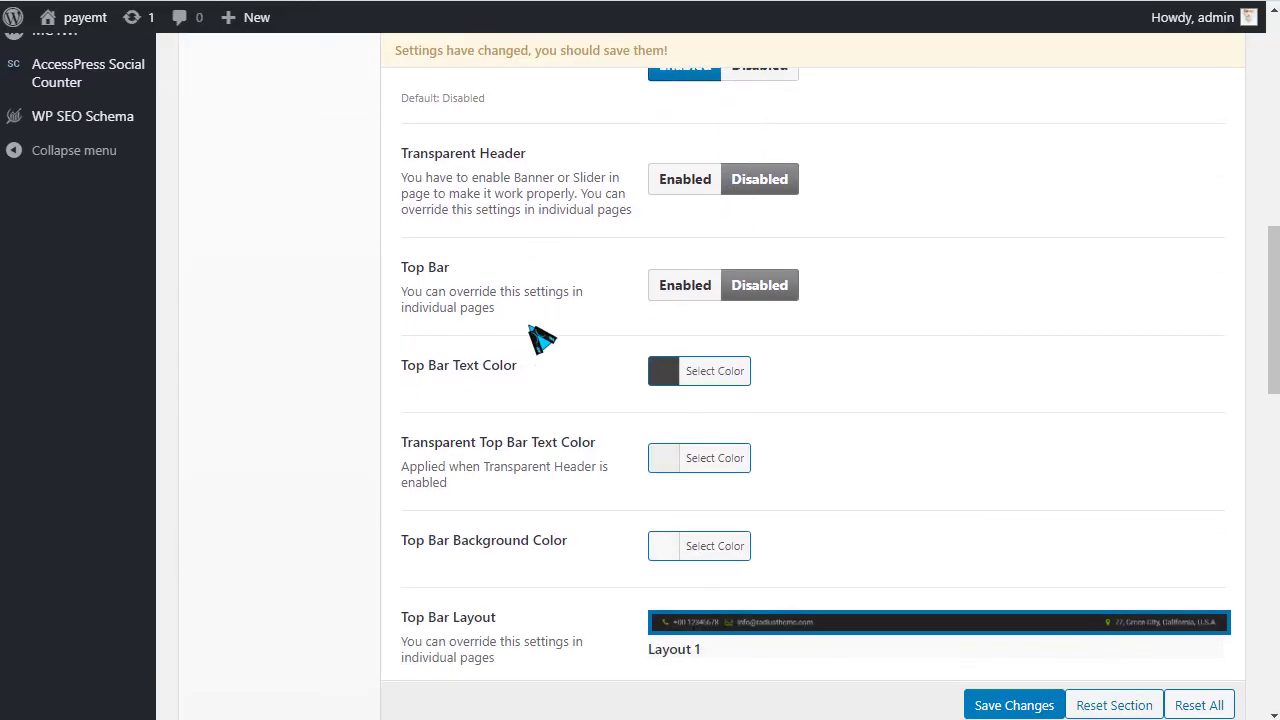
{"action": "double_click", "coordinate": [437, 267]}
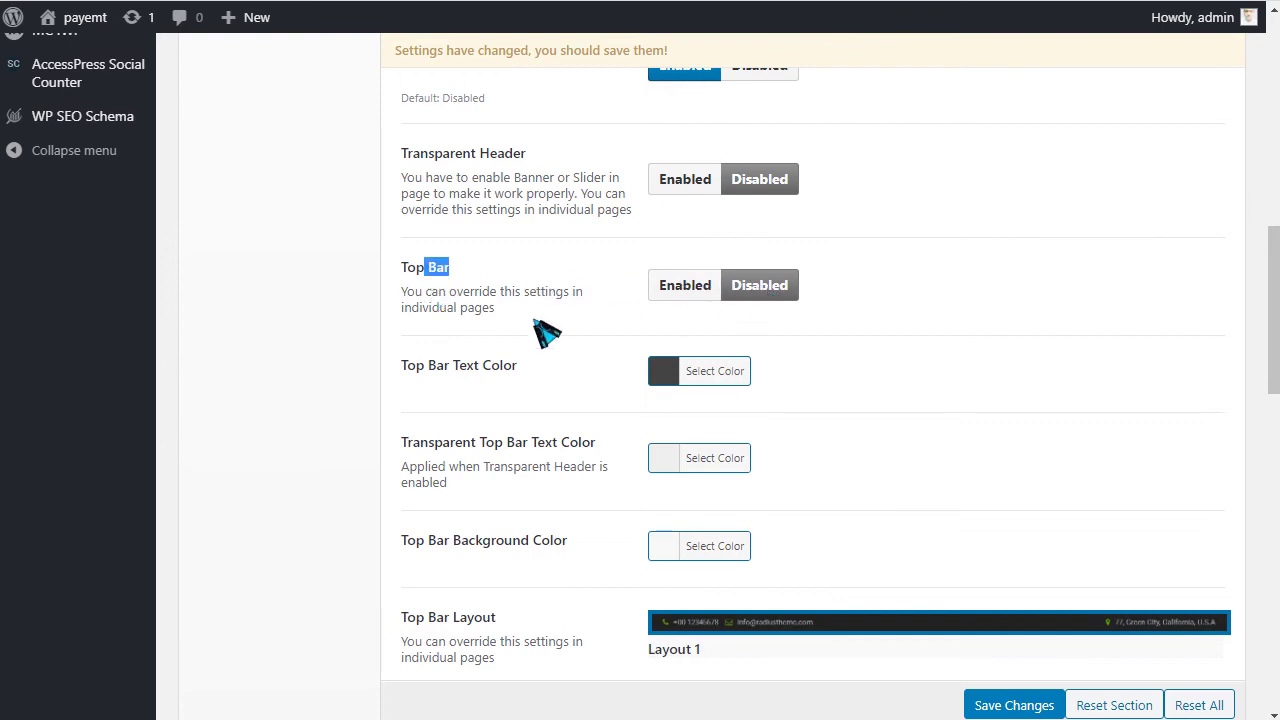
{"action": "scroll", "coordinate": [430, 338], "scroll_direction": "down", "scroll_amount": 2}
{"action": "scroll", "coordinate": [425, 330], "scroll_direction": "down", "scroll_amount": 1}
{"action": "left_click_drag", "start_coordinate": [416, 265], "coordinate": [658, 275]}
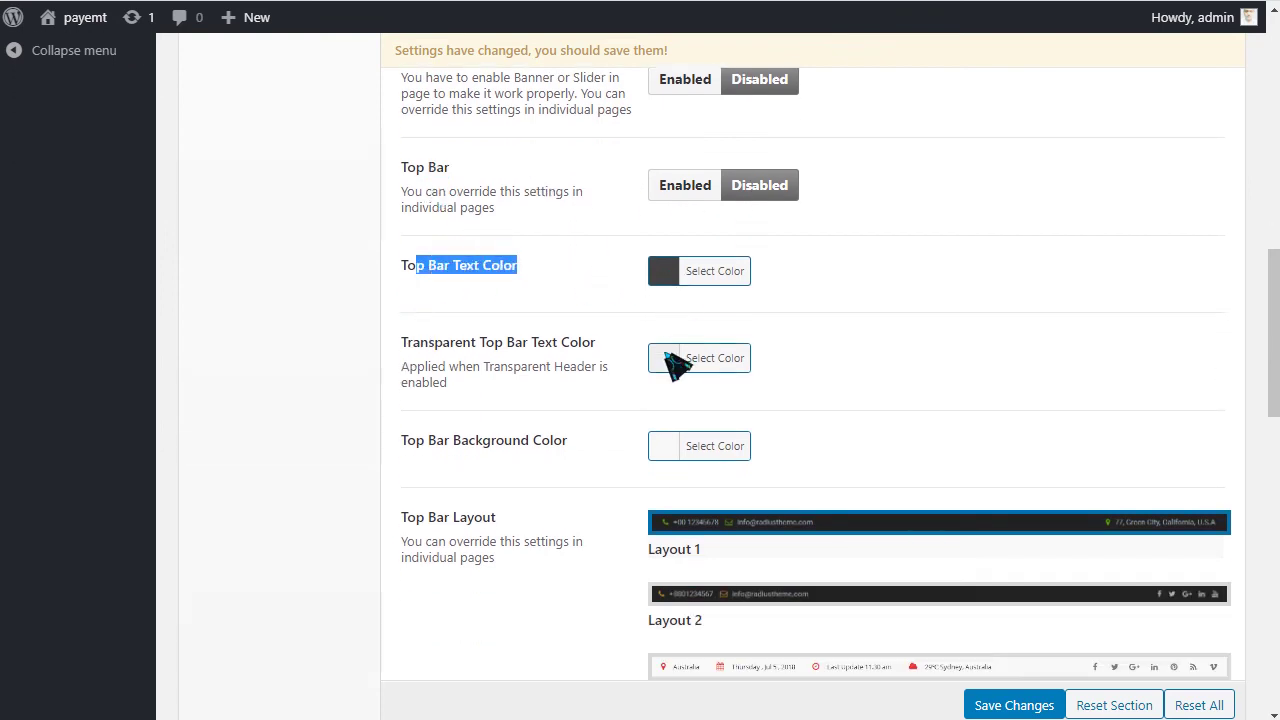
{"action": "scroll", "coordinate": [668, 390], "scroll_direction": "down", "scroll_amount": 3}
{"action": "scroll", "coordinate": [617, 371], "scroll_direction": "down", "scroll_amount": 3}
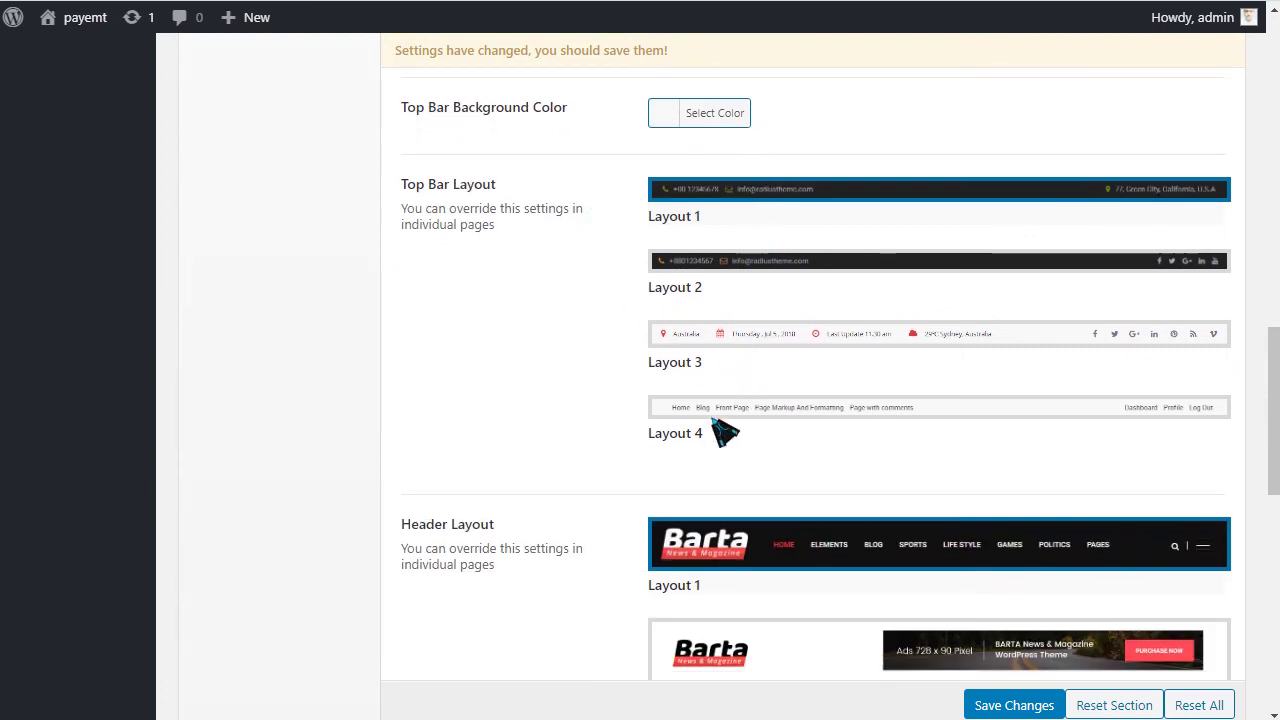
Step: Examine the available header layouts, the header advertisement options and the search and cart icon settings
{"action": "scroll", "coordinate": [720, 330], "scroll_direction": "down", "scroll_amount": 3}
{"action": "left_click", "coordinate": [729, 251]}
{"action": "scroll", "coordinate": [757, 268], "scroll_direction": "down", "scroll_amount": 4}
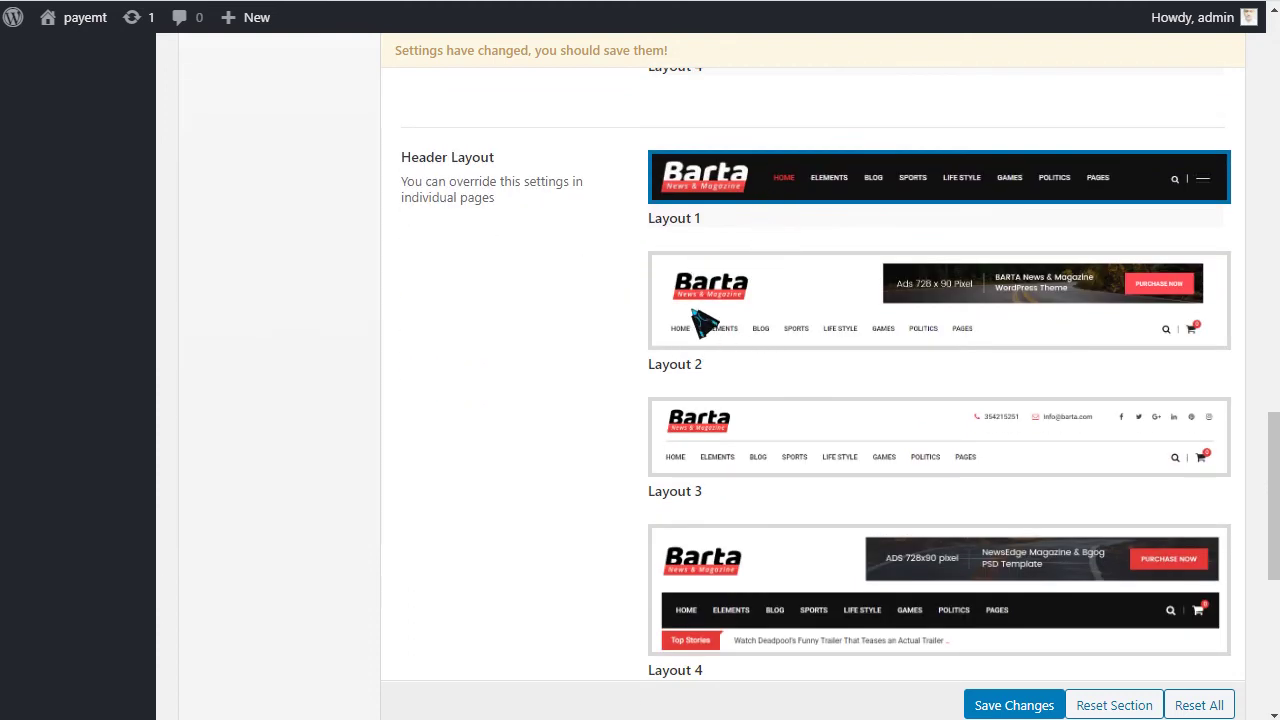
{"action": "scroll", "coordinate": [730, 337], "scroll_direction": "down", "scroll_amount": 2}
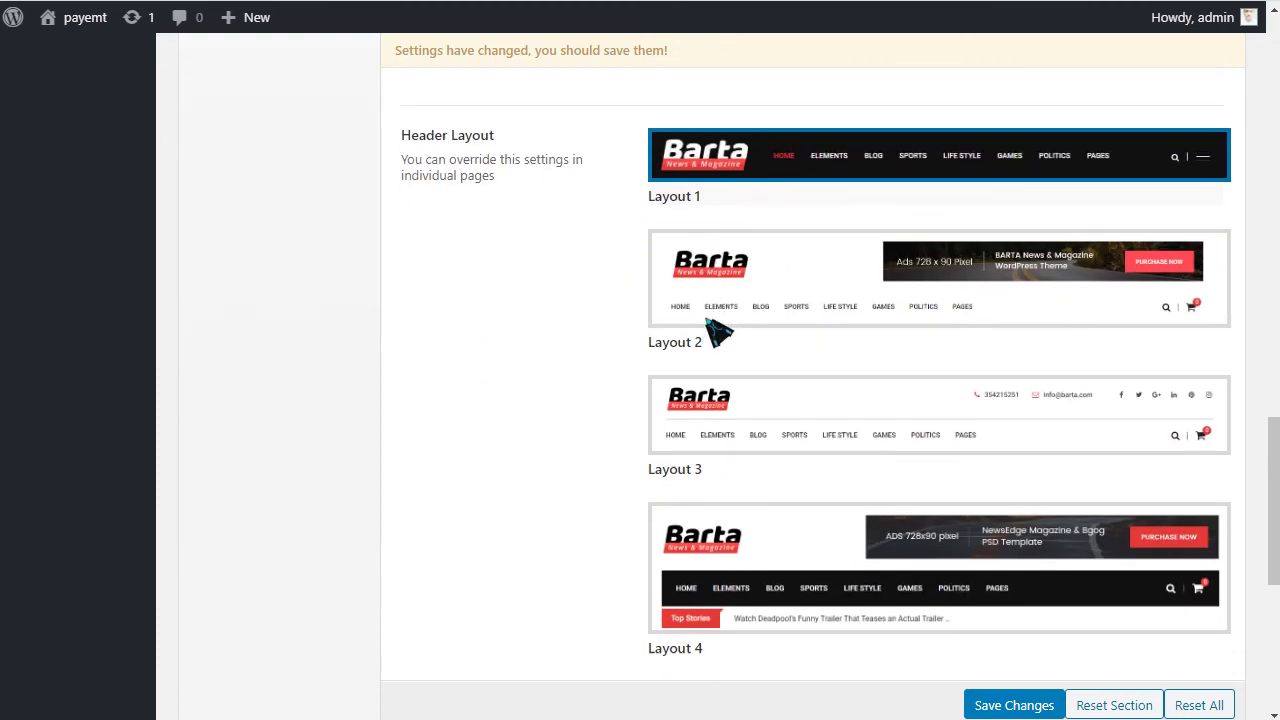
{"action": "left_click", "coordinate": [736, 185]}
{"action": "scroll", "coordinate": [720, 263], "scroll_direction": "down", "scroll_amount": 3}
{"action": "scroll", "coordinate": [578, 368], "scroll_direction": "down", "scroll_amount": 4}
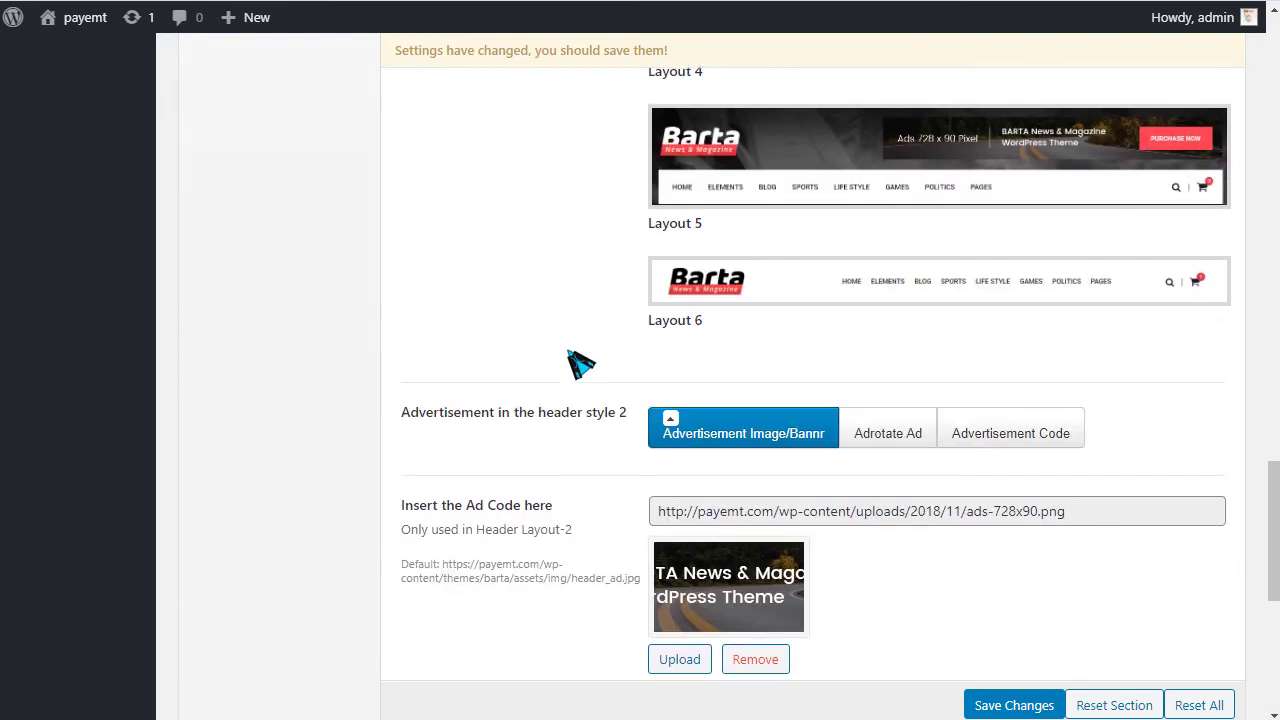
{"action": "scroll", "coordinate": [660, 340], "scroll_direction": "down", "scroll_amount": 3}
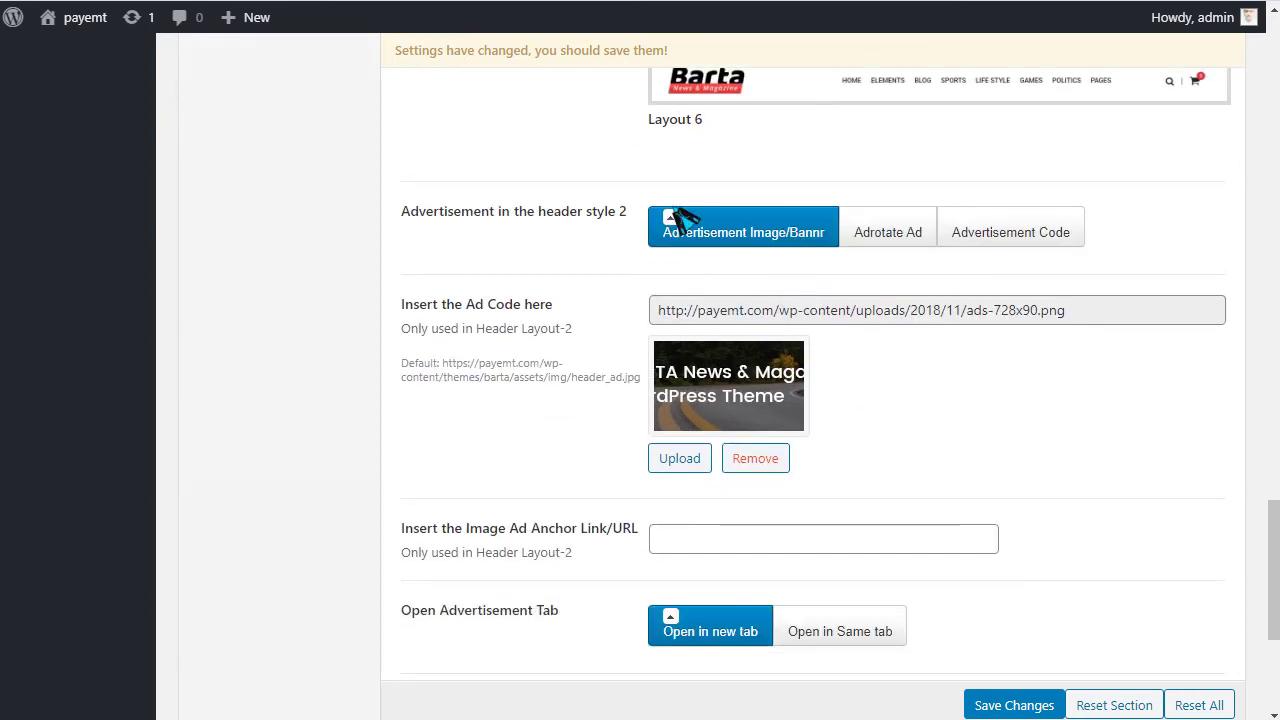
{"action": "scroll", "coordinate": [676, 212], "scroll_direction": "down", "scroll_amount": 3}
{"action": "left_click_drag", "start_coordinate": [508, 138], "coordinate": [556, 140]}
{"action": "scroll", "coordinate": [763, 257], "scroll_direction": "down", "scroll_amount": 3}
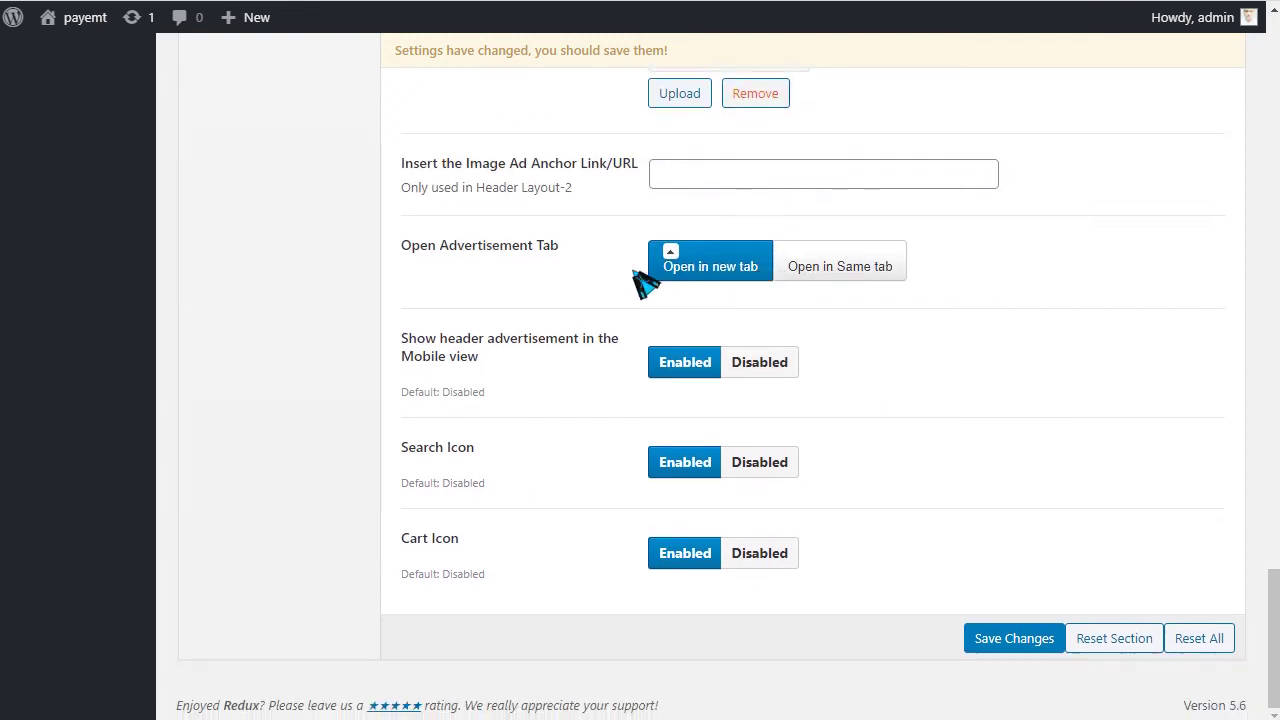
{"action": "left_click_drag", "start_coordinate": [1270, 668], "coordinate": [1268, 110]}
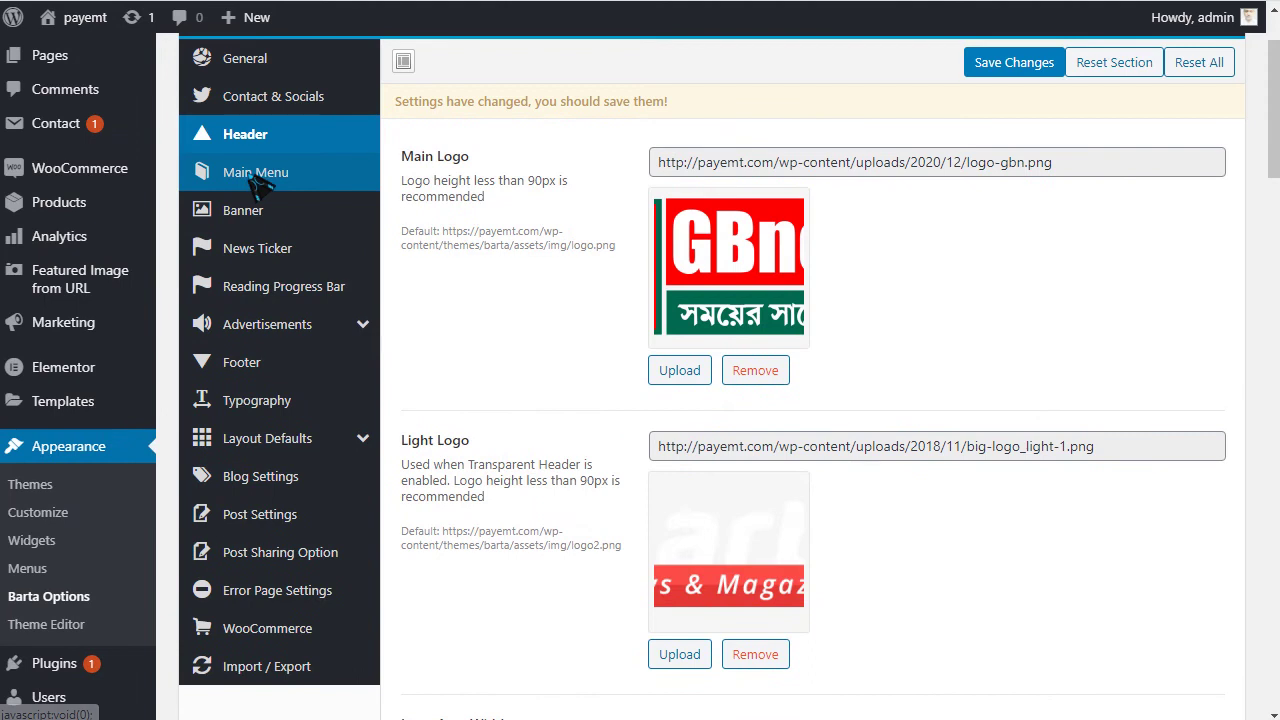
Step: Review the Main Menu font and color options, including the list of available menu font families
{"action": "left_click", "coordinate": [257, 177]}
{"action": "scroll", "coordinate": [695, 175], "scroll_direction": "down", "scroll_amount": 1}
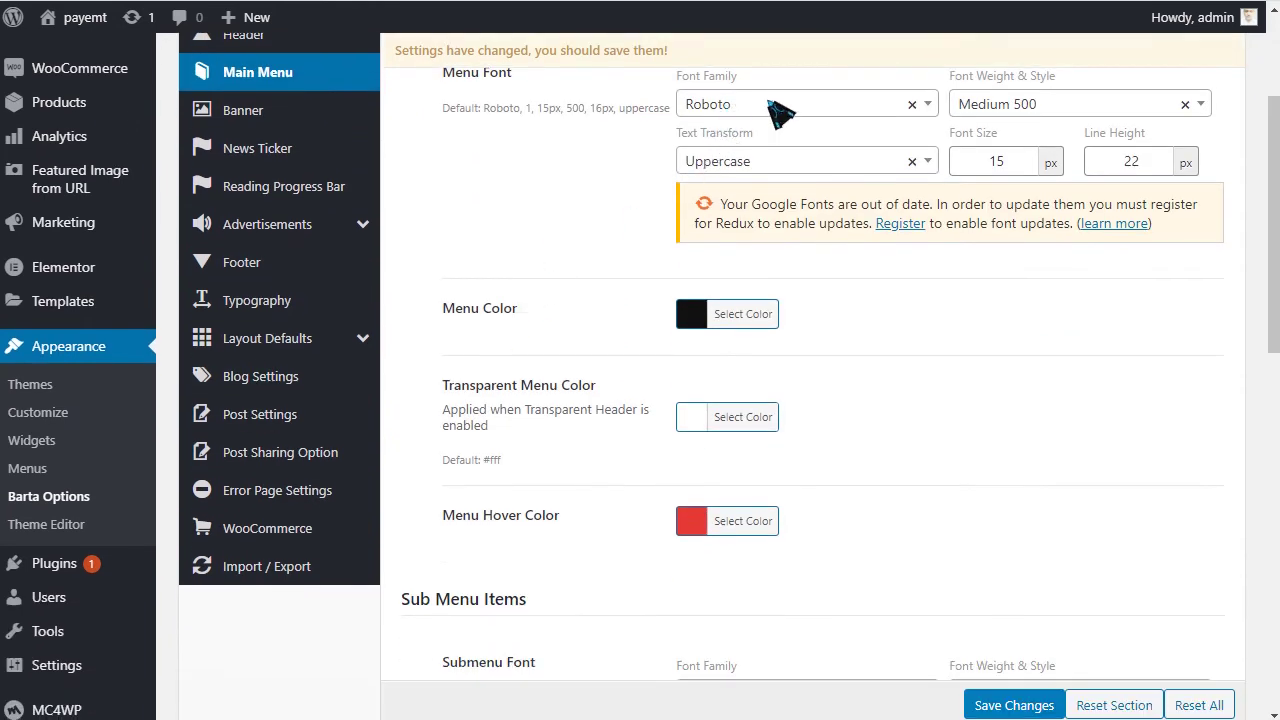
{"action": "left_click", "coordinate": [772, 104]}
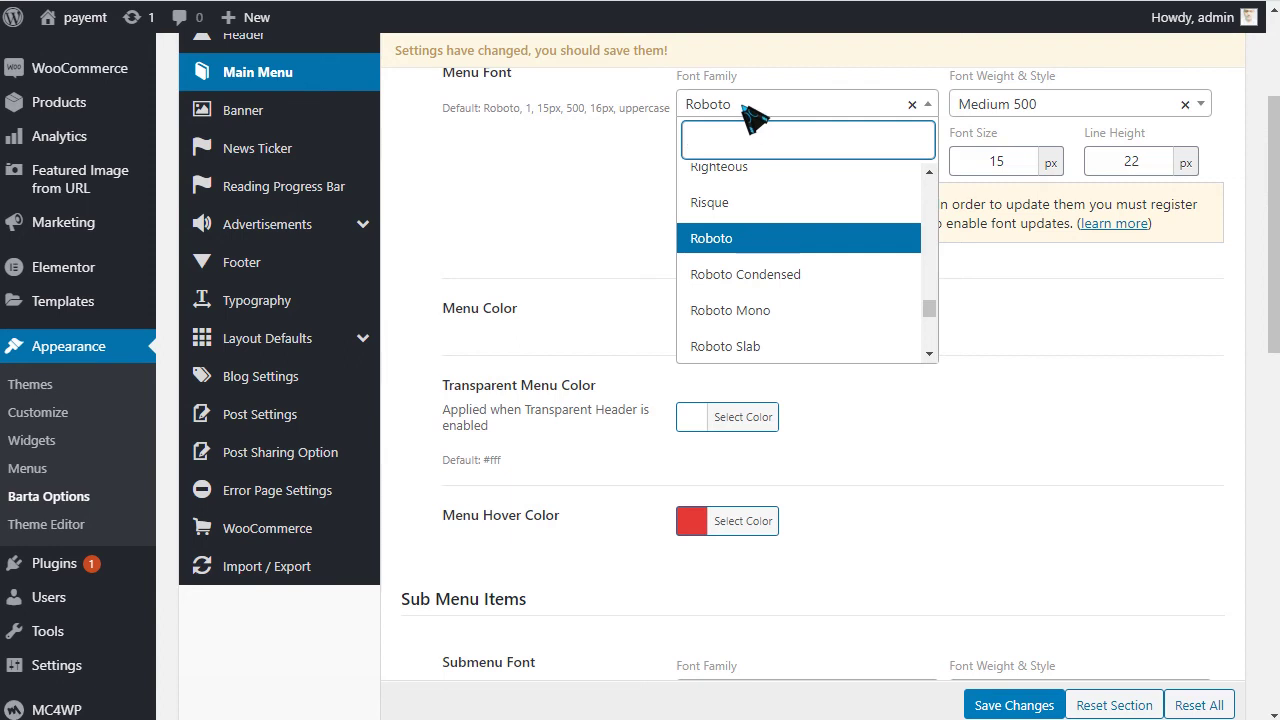
{"action": "left_click", "coordinate": [605, 192]}
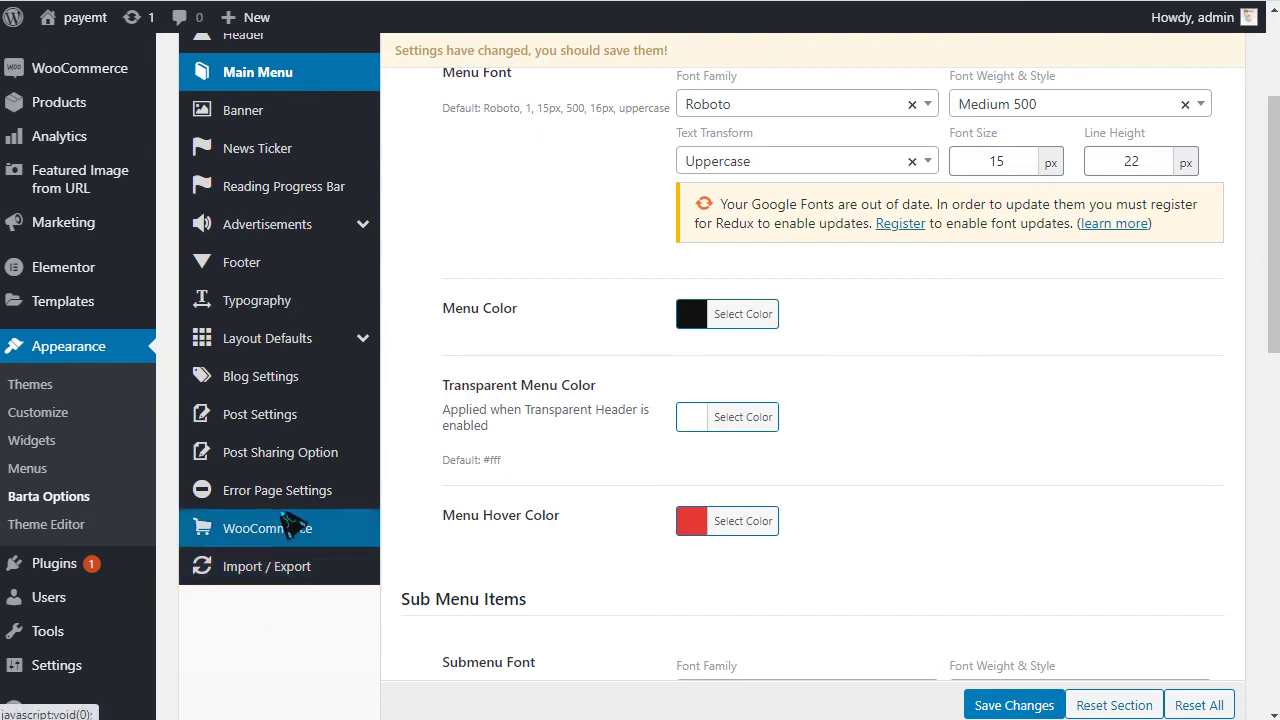
{"action": "scroll", "coordinate": [471, 320], "scroll_direction": "up", "scroll_amount": 1}
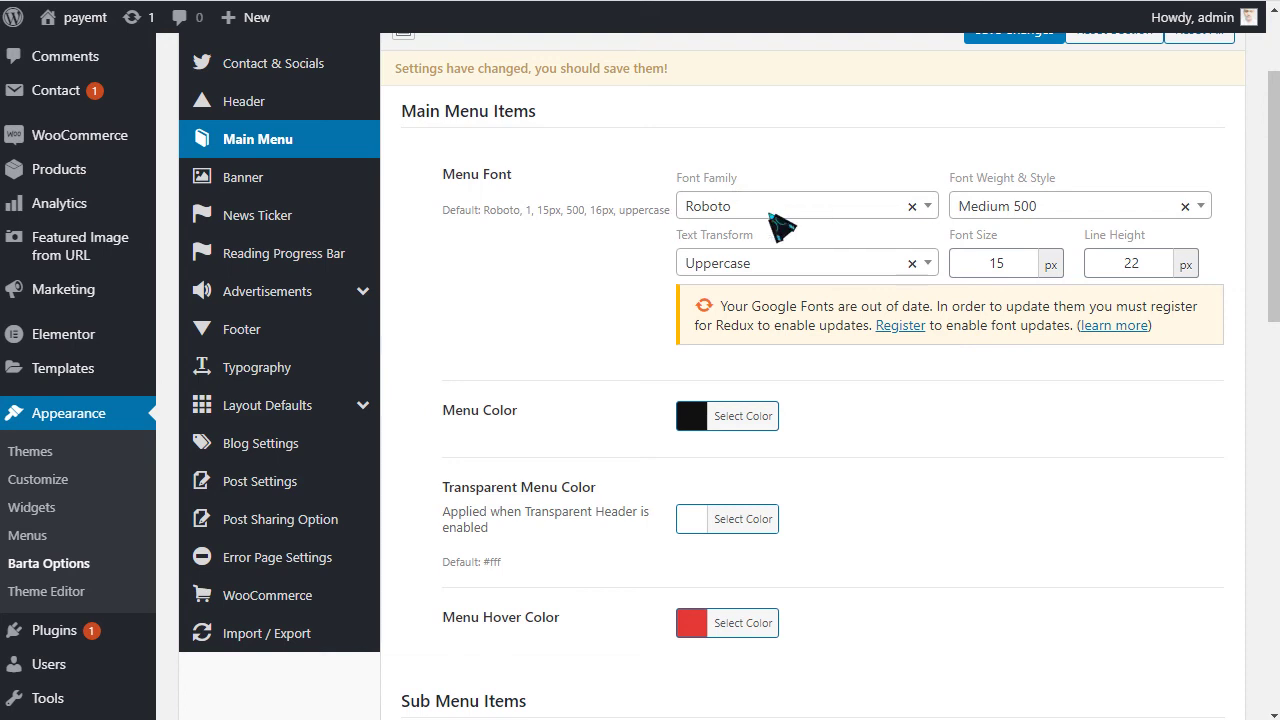
Step: Look through the Banner settings, including the breadcrumb delimiter, breadcrumb colors, overlay opacity and banner info options
{"action": "left_click", "coordinate": [275, 185]}
{"action": "left_click", "coordinate": [730, 305]}
{"action": "scroll", "coordinate": [474, 333], "scroll_direction": "down", "scroll_amount": 5}
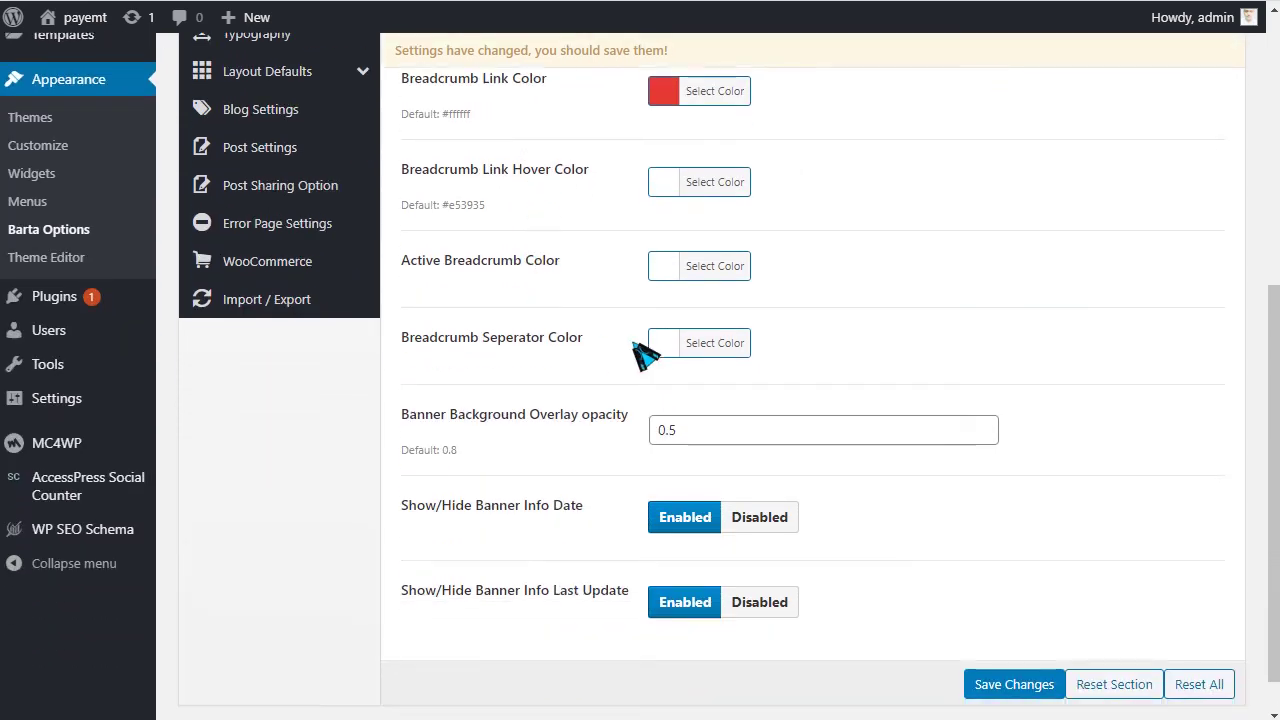
{"action": "scroll", "coordinate": [575, 462], "scroll_direction": "up", "scroll_amount": 10}
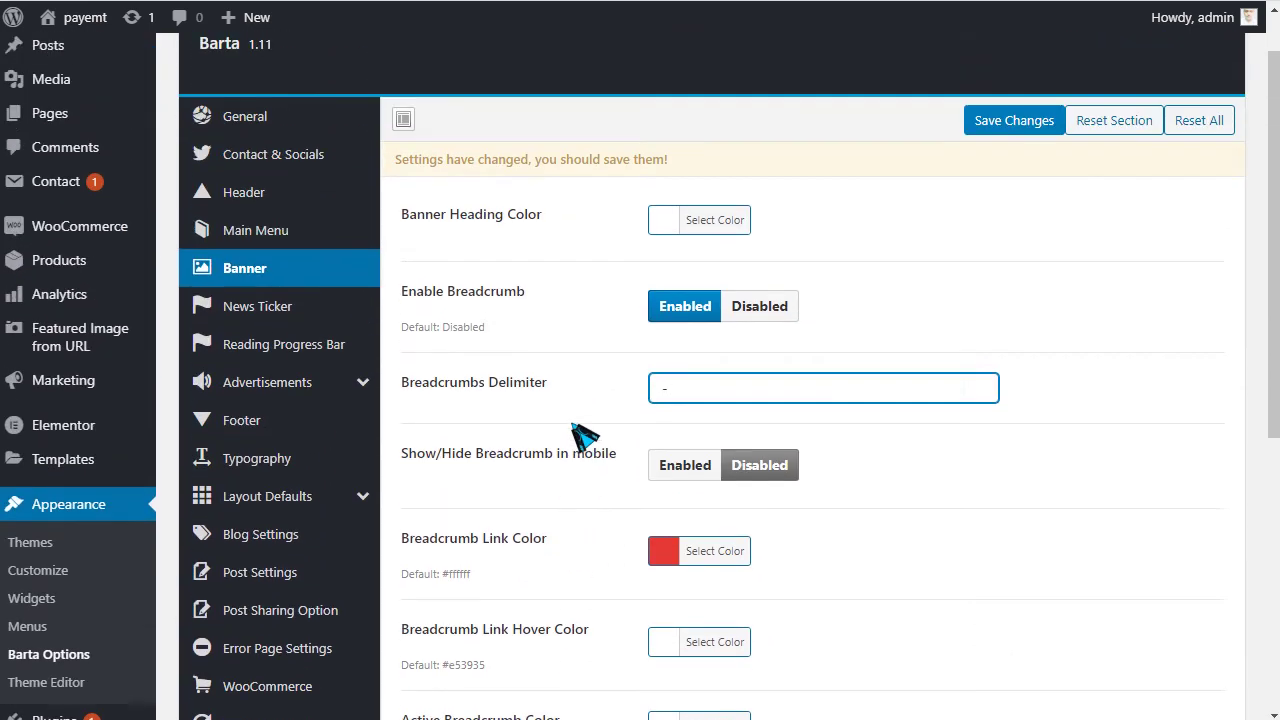
Step: Review the News Ticker settings, including title, delay, speed, style and post categories, comparing them with the live site
{"action": "left_click", "coordinate": [295, 345]}
{"action": "scroll", "coordinate": [586, 329], "scroll_direction": "down", "scroll_amount": 3}
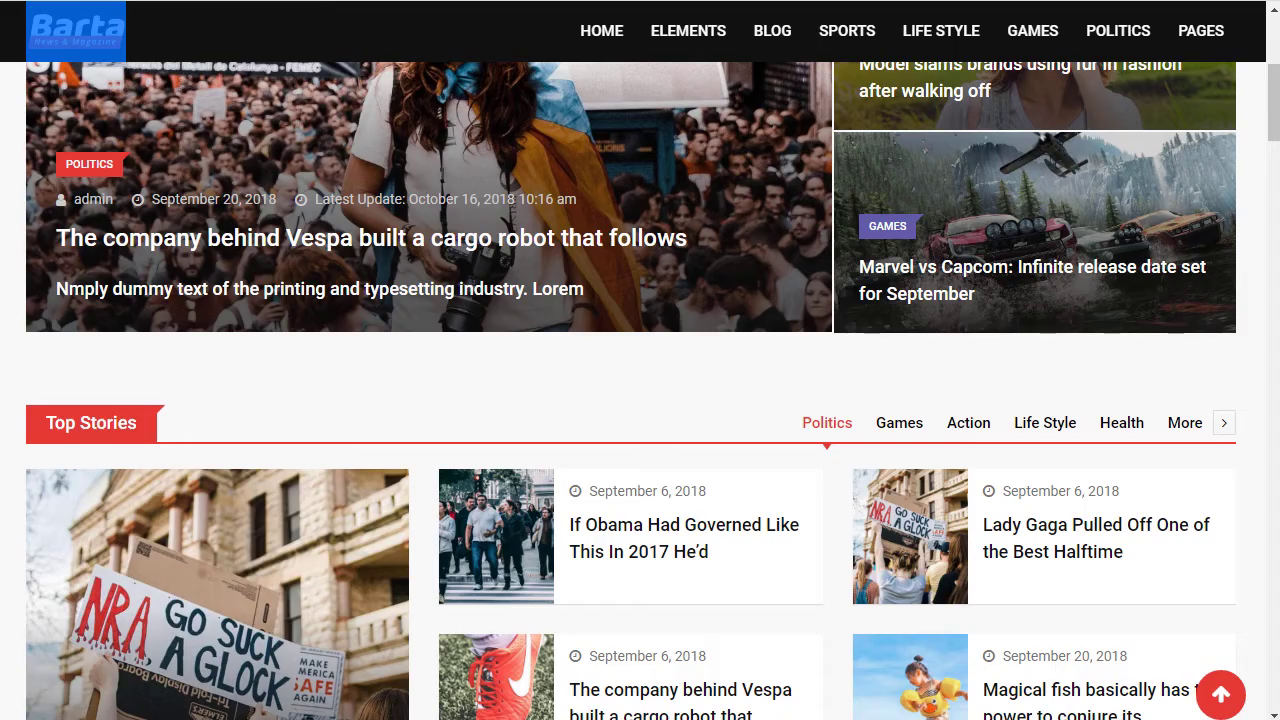
{"action": "scroll", "coordinate": [126, 337], "scroll_direction": "up", "scroll_amount": 5}
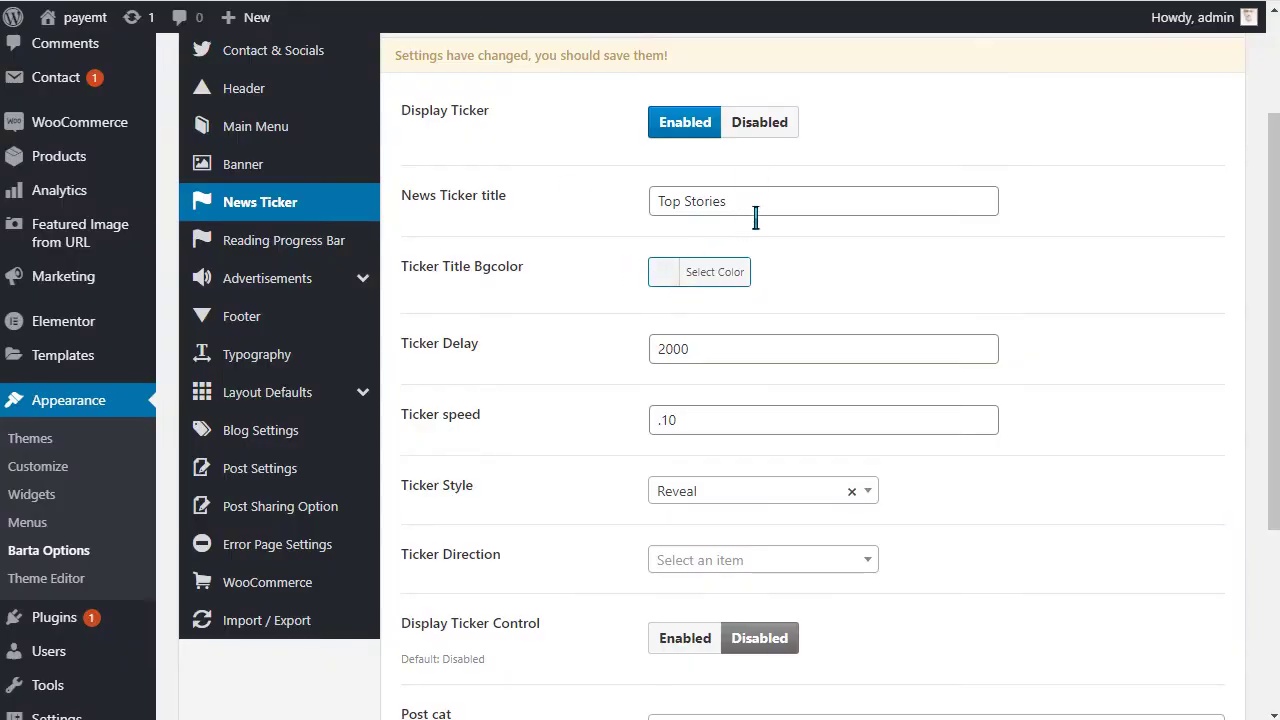
{"action": "left_click", "coordinate": [770, 212]}
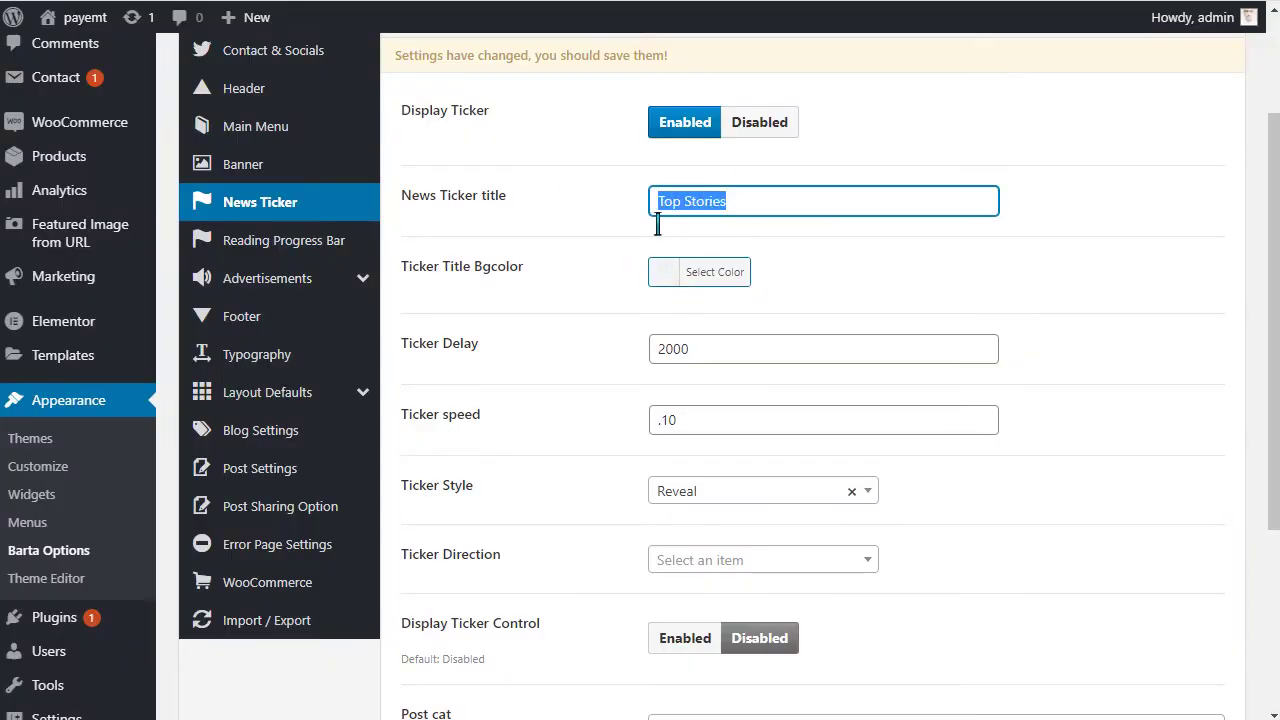
{"action": "scroll", "coordinate": [740, 200], "scroll_direction": "down", "scroll_amount": 2}
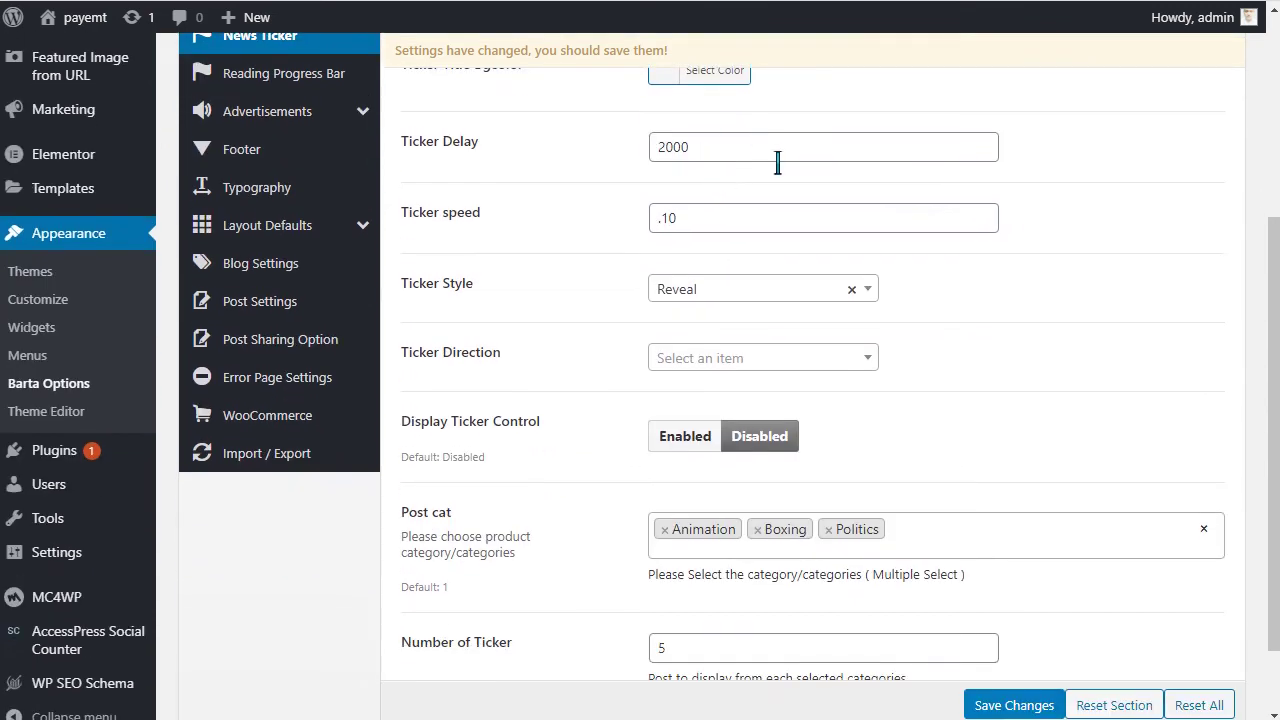
{"action": "scroll", "coordinate": [594, 337], "scroll_direction": "down", "scroll_amount": 1}
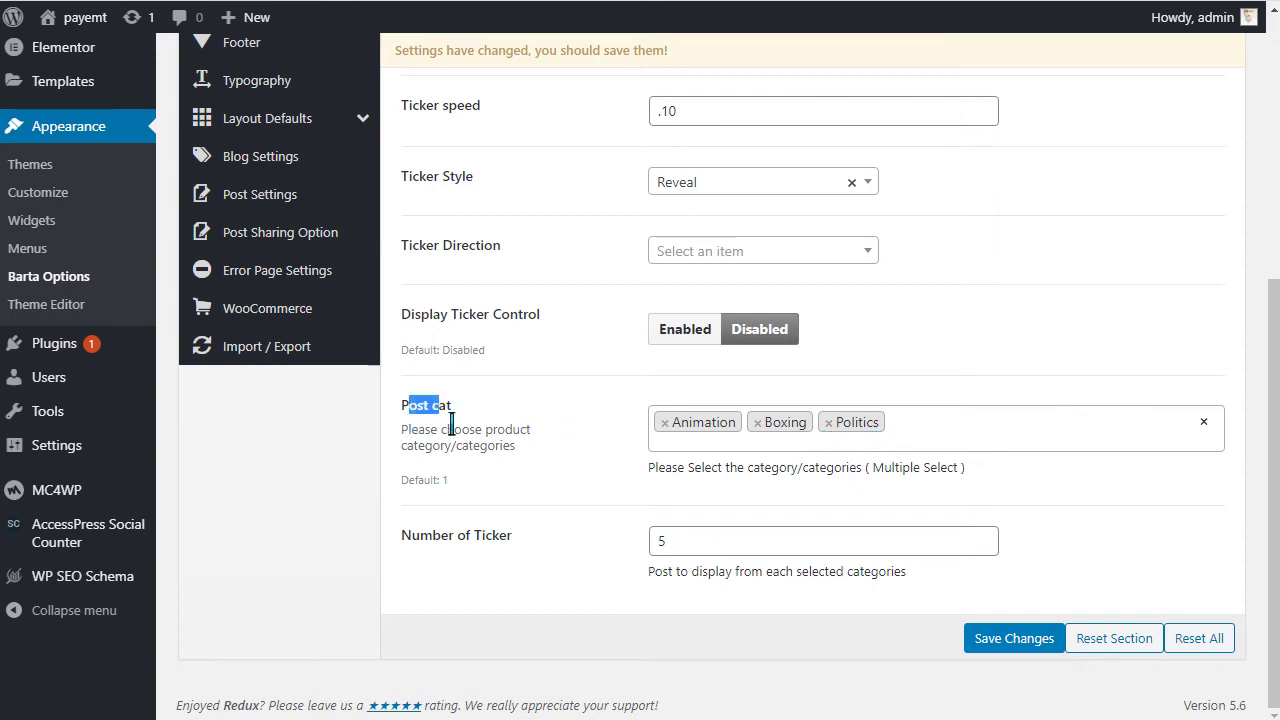
Step: Remove the Animation, Boxing and Politics categories from the news ticker's post categories
{"action": "left_click", "coordinate": [954, 448]}
{"action": "scroll", "coordinate": [735, 610], "scroll_direction": "down", "scroll_amount": 2}
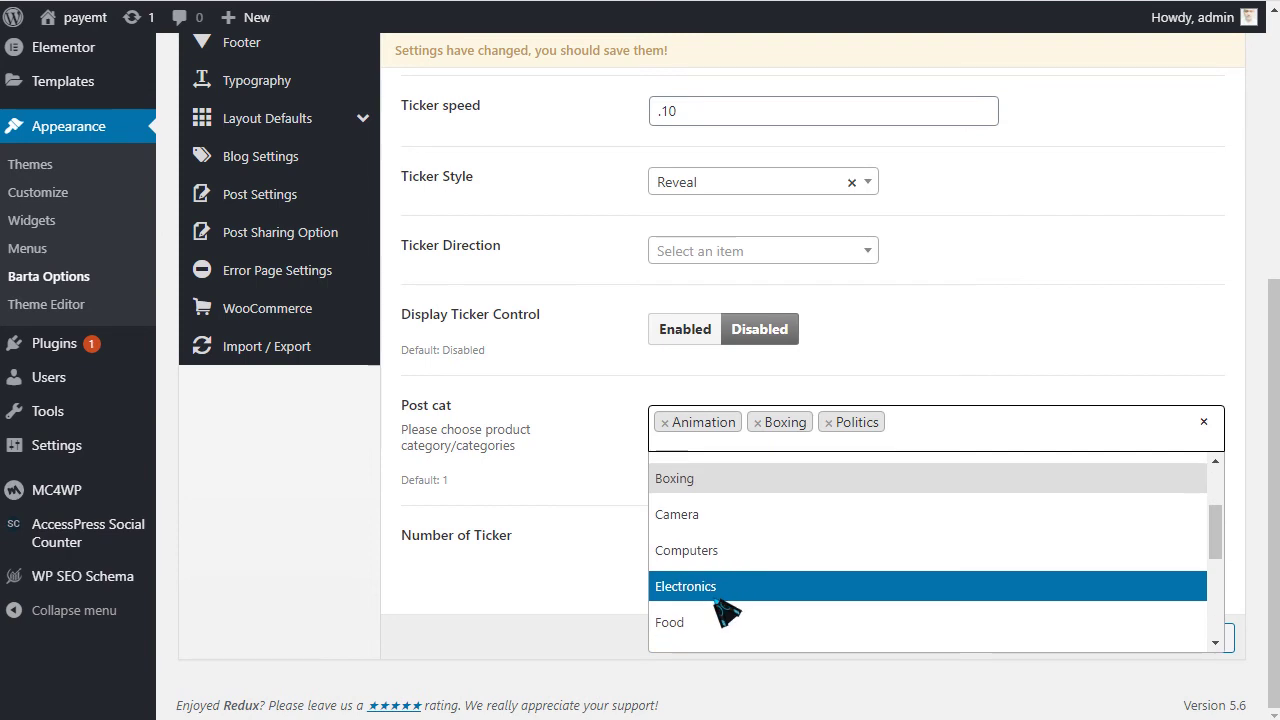
{"action": "left_click", "coordinate": [758, 422]}
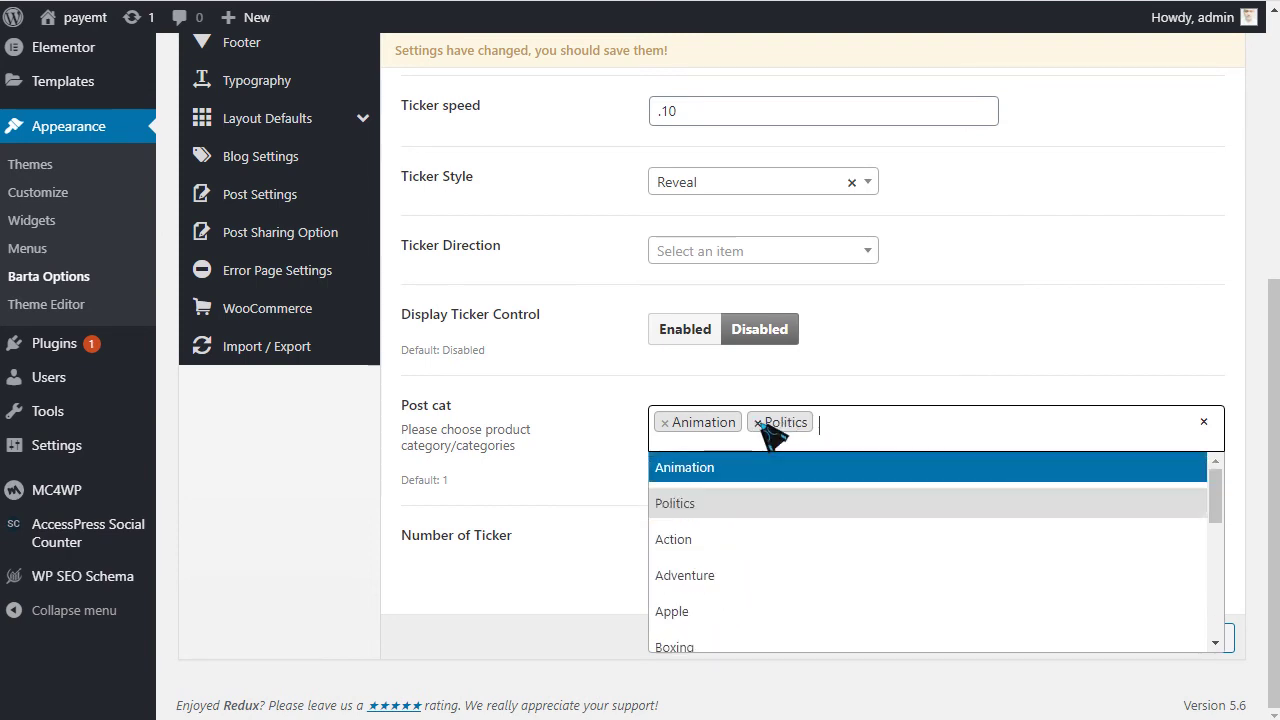
{"action": "key", "text": "BackSpace"}
{"action": "key", "text": "BackSpace"}
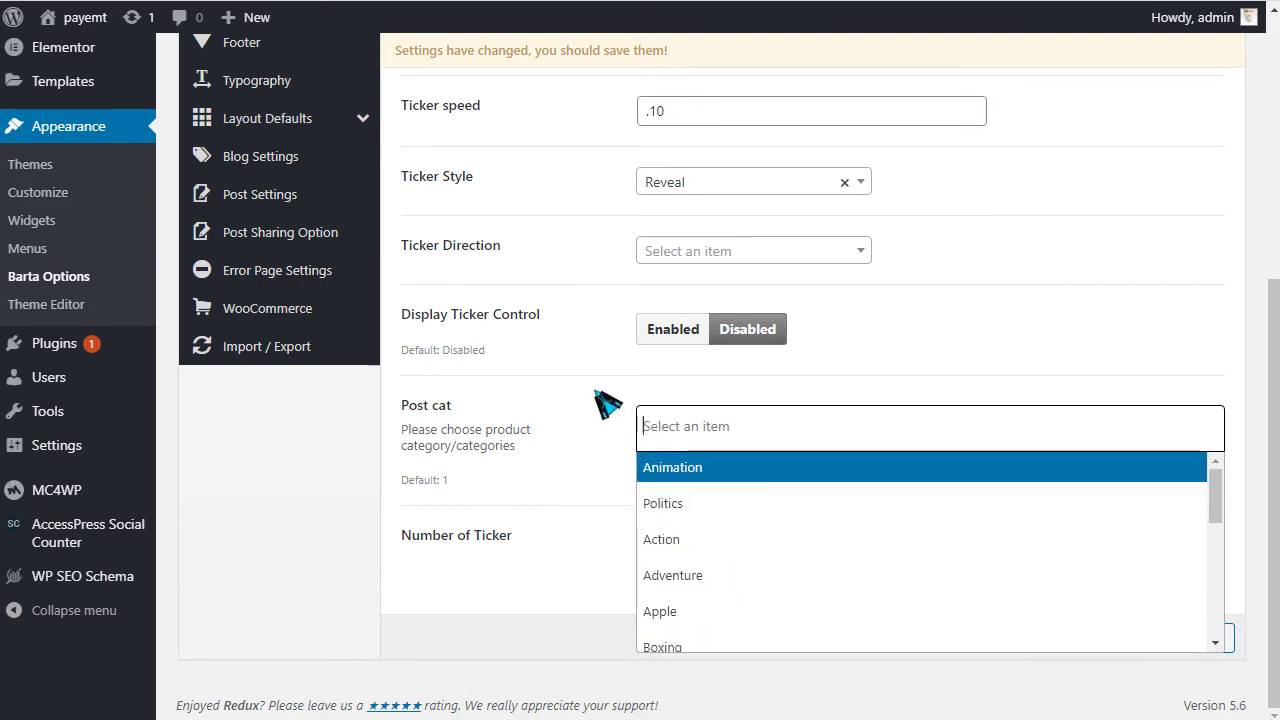
{"action": "left_click", "coordinate": [607, 403]}
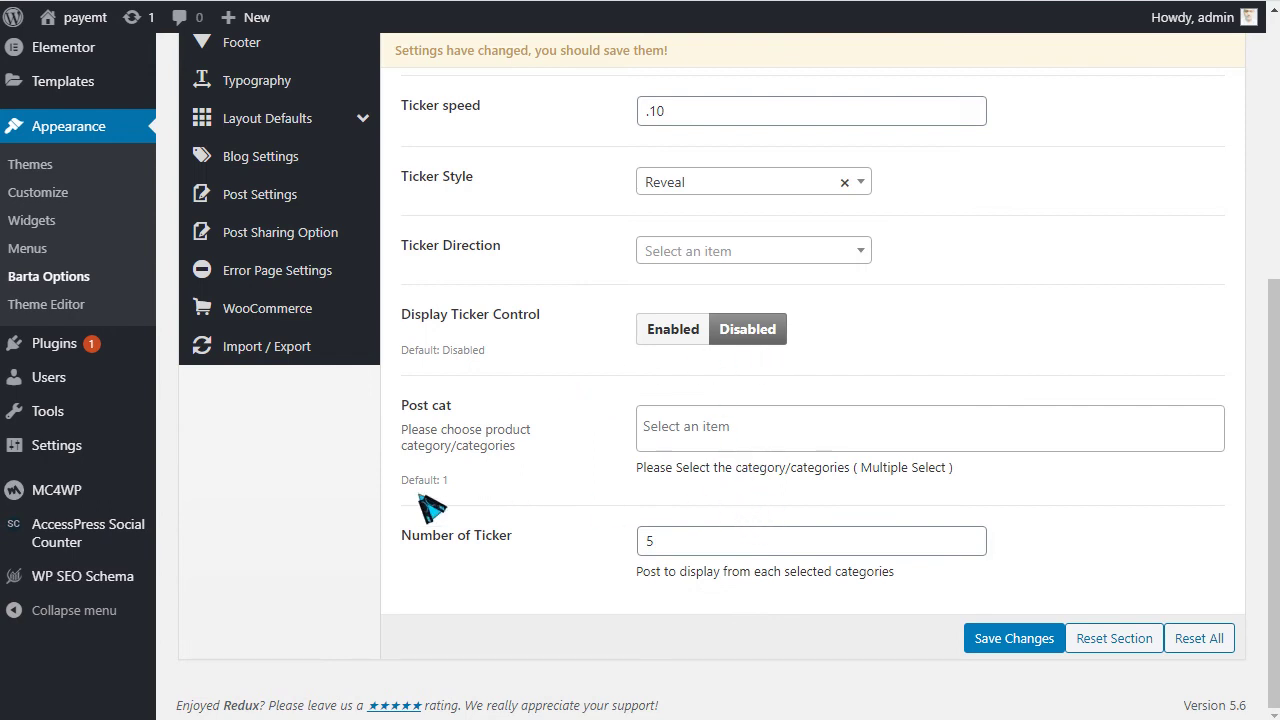
{"action": "left_click_drag", "start_coordinate": [690, 549], "coordinate": [588, 562]}
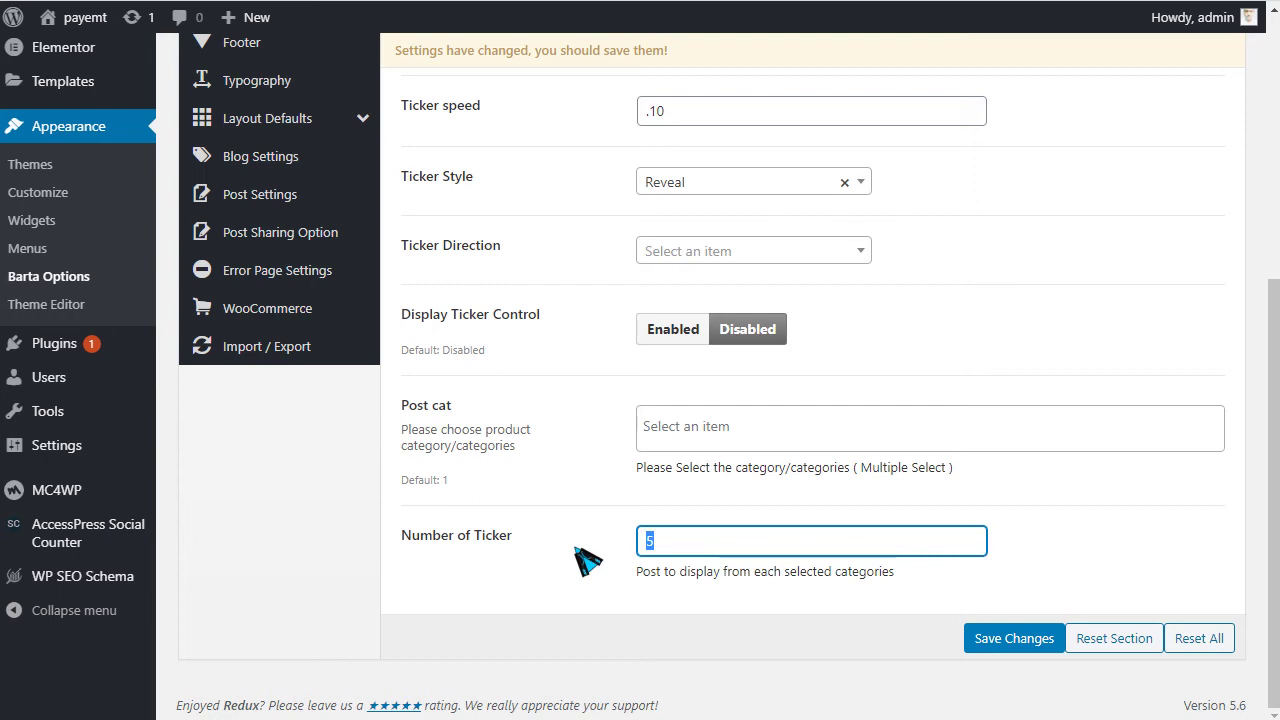
Step: Review the Reading Progress Bar options for colors, height and position
{"action": "scroll", "coordinate": [586, 494], "scroll_direction": "up", "scroll_amount": 2}
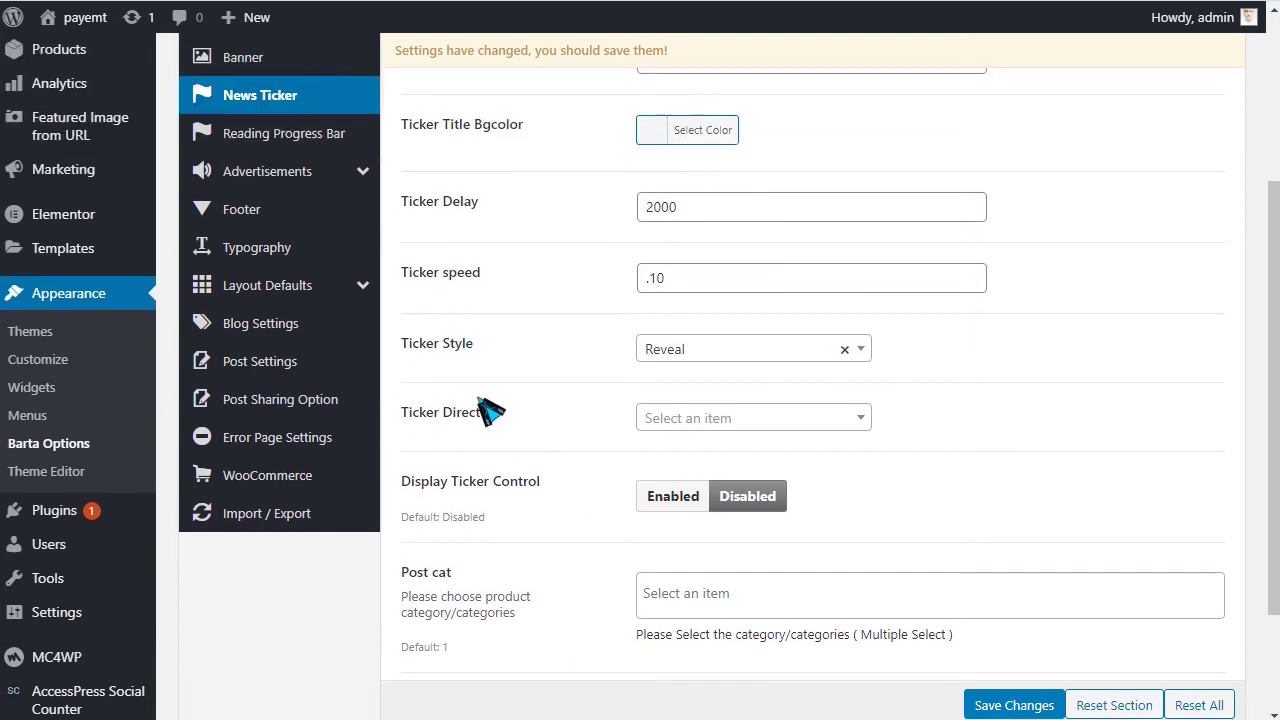
{"action": "left_click", "coordinate": [286, 134]}
{"action": "scroll", "coordinate": [600, 430], "scroll_direction": "up", "scroll_amount": 3}
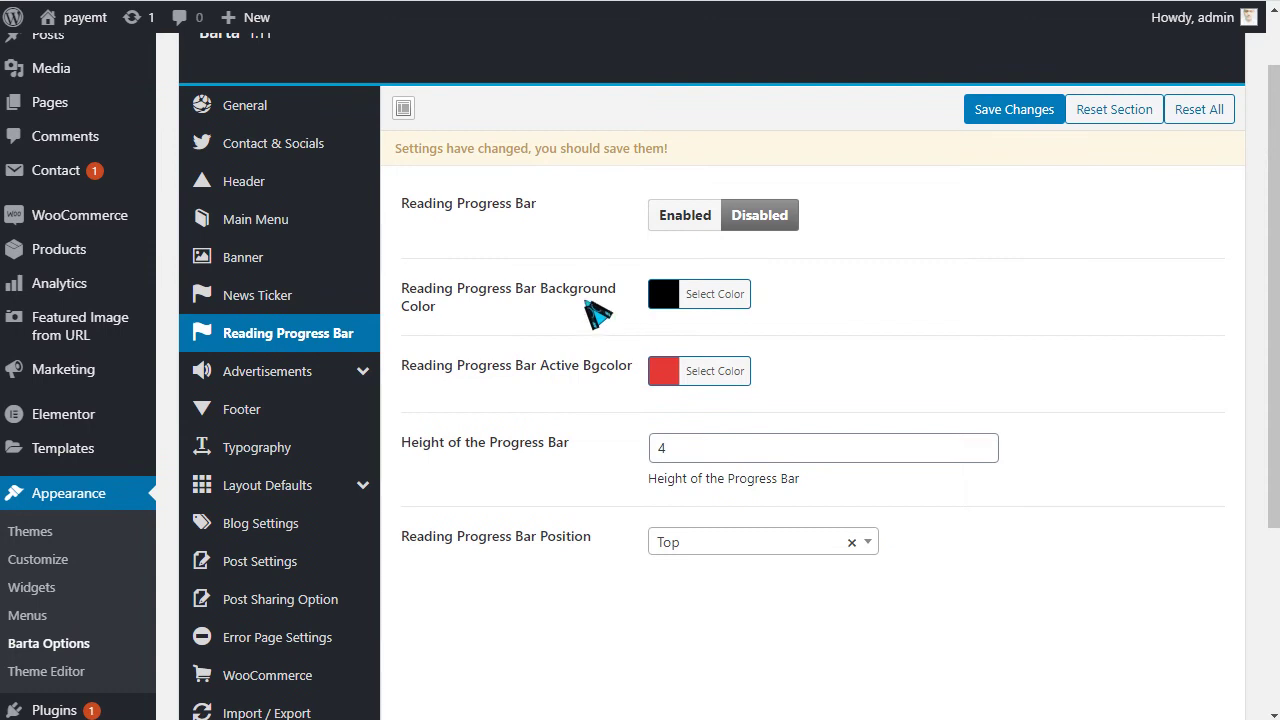
Step: Activate the Header Top advertisement for single posts and check its custom code field
{"action": "left_click", "coordinate": [292, 376]}
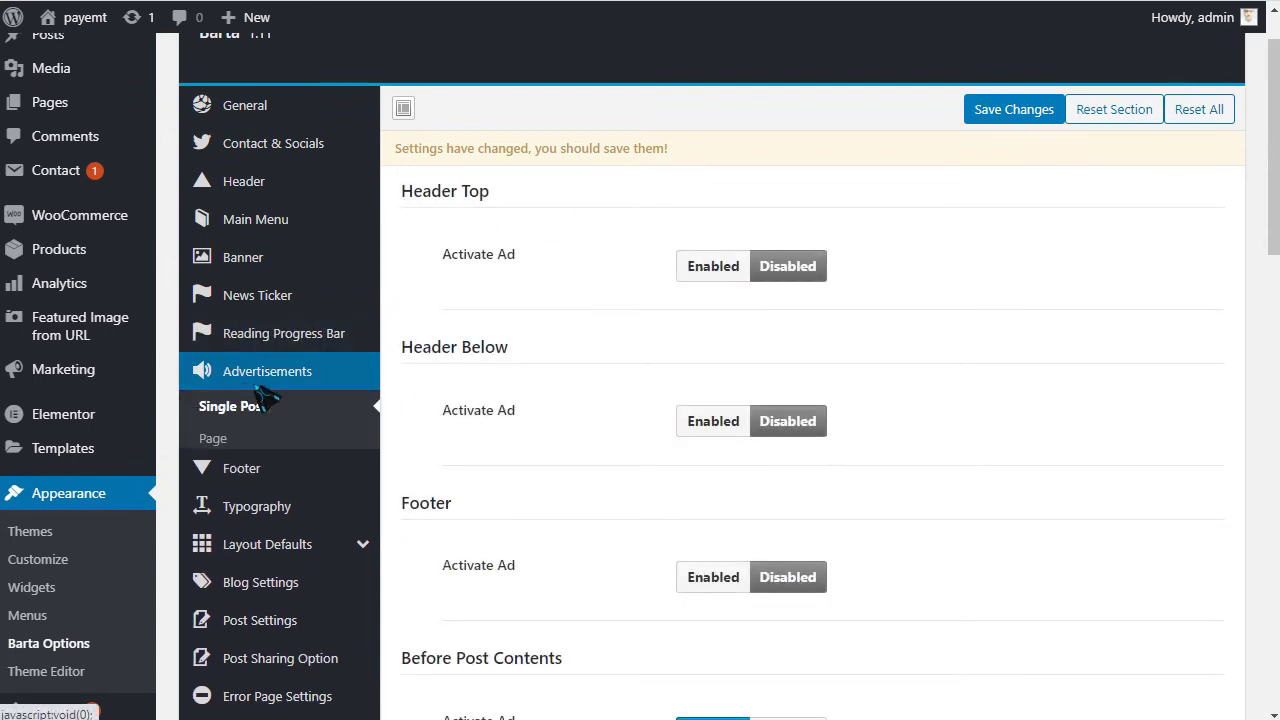
{"action": "scroll", "coordinate": [484, 208], "scroll_direction": "down", "scroll_amount": 1}
{"action": "left_click_drag", "start_coordinate": [438, 155], "coordinate": [551, 160]}
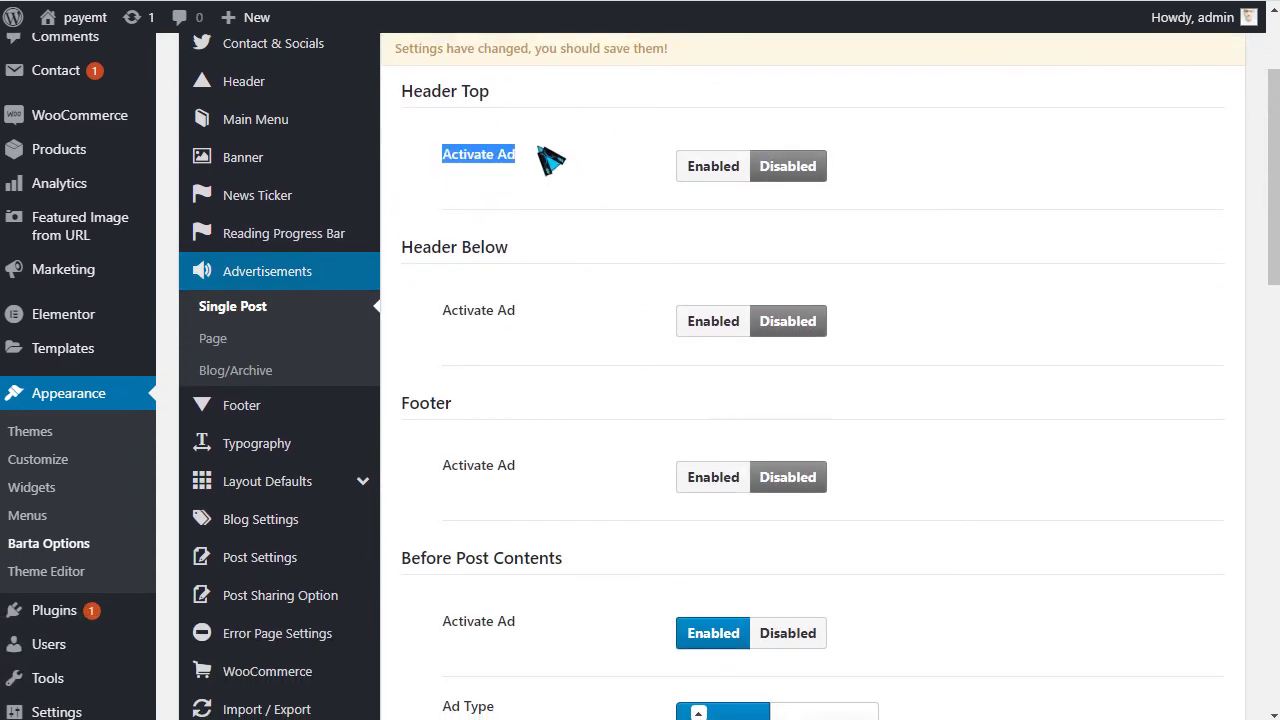
{"action": "left_click_drag", "start_coordinate": [424, 100], "coordinate": [495, 93]}
{"action": "left_click", "coordinate": [731, 168]}
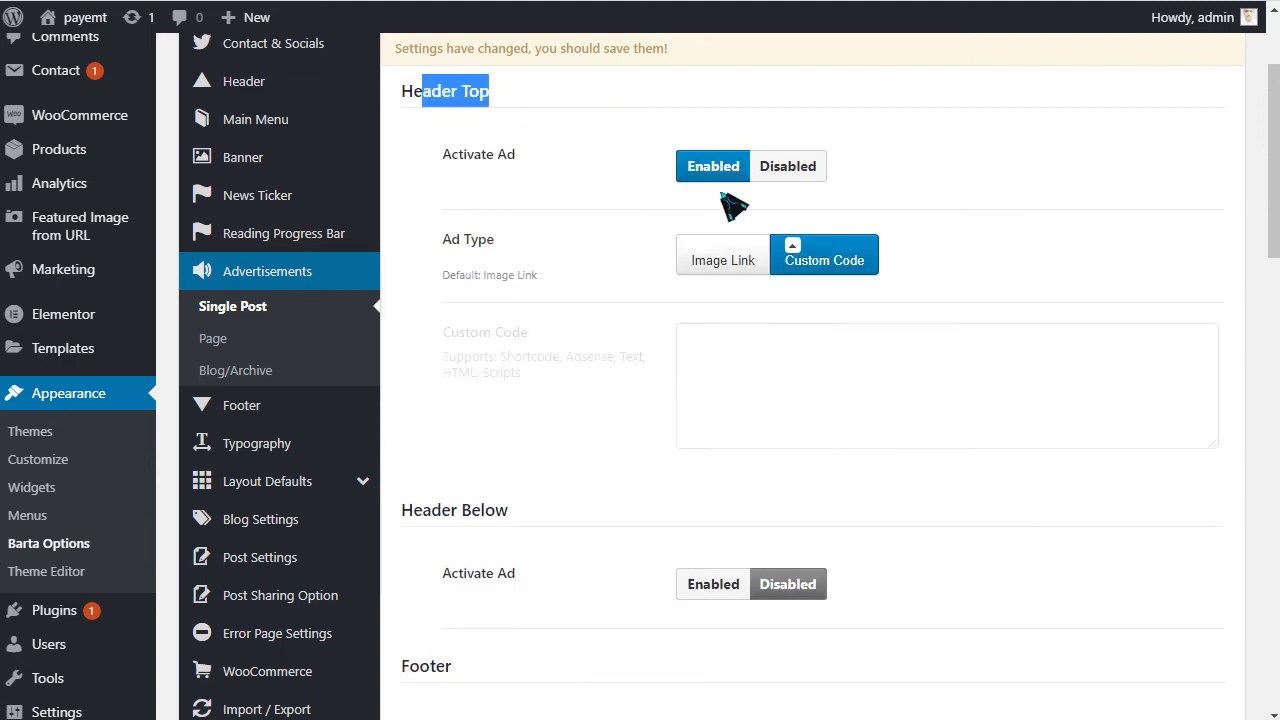
{"action": "left_click", "coordinate": [732, 374]}
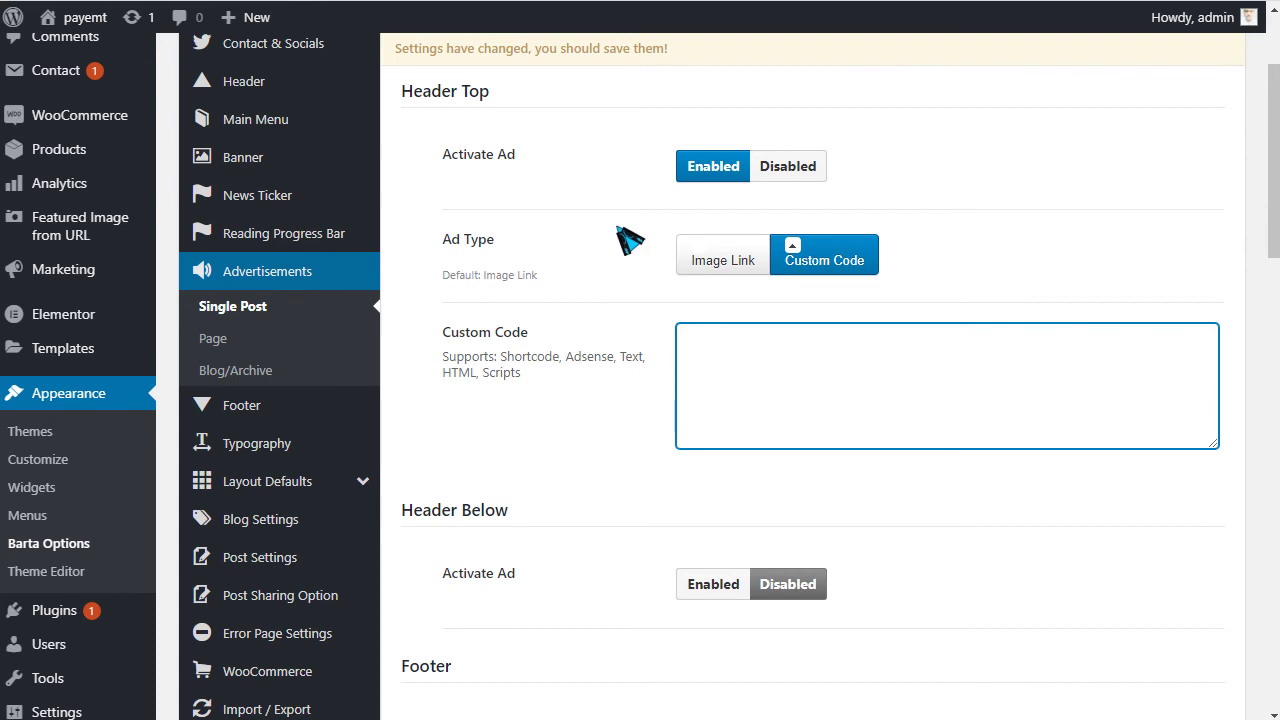
Step: Set the Header Top ad type to Image Link and choose the ads-728x90.png banner from the media library
{"action": "left_click", "coordinate": [724, 260]}
{"action": "left_click", "coordinate": [712, 371]}
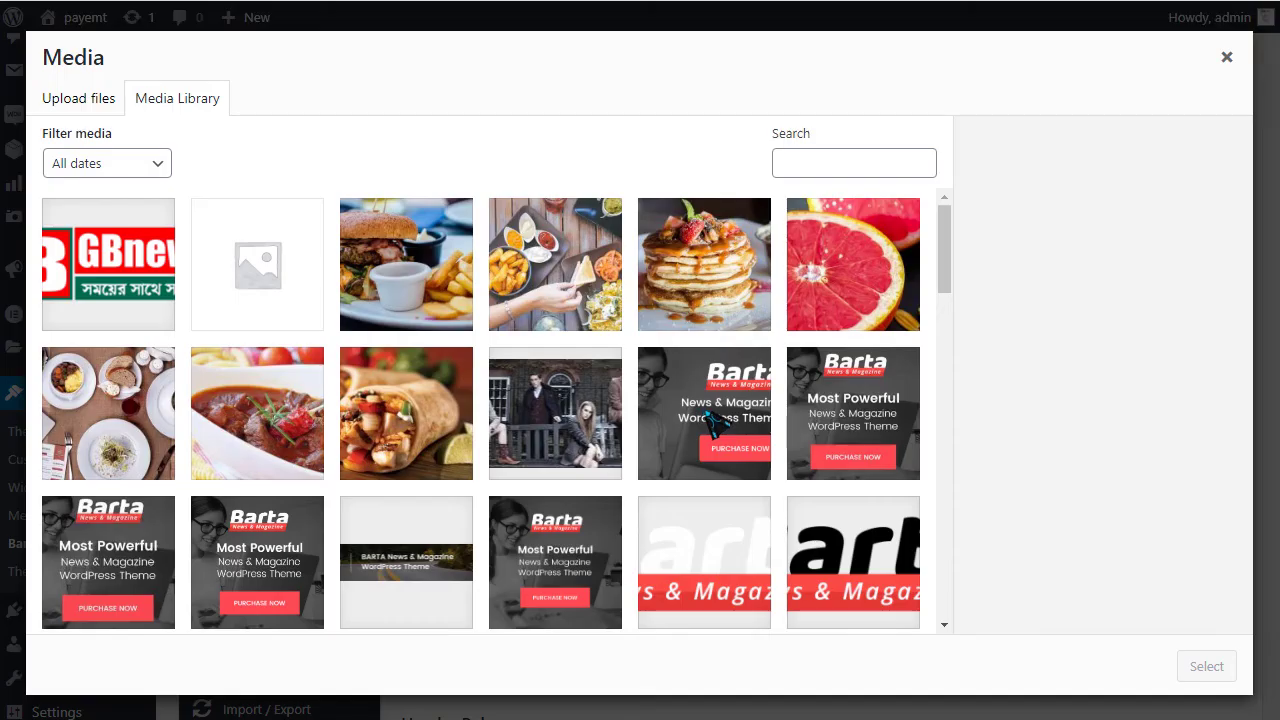
{"action": "scroll", "coordinate": [712, 548], "scroll_direction": "down", "scroll_amount": 3}
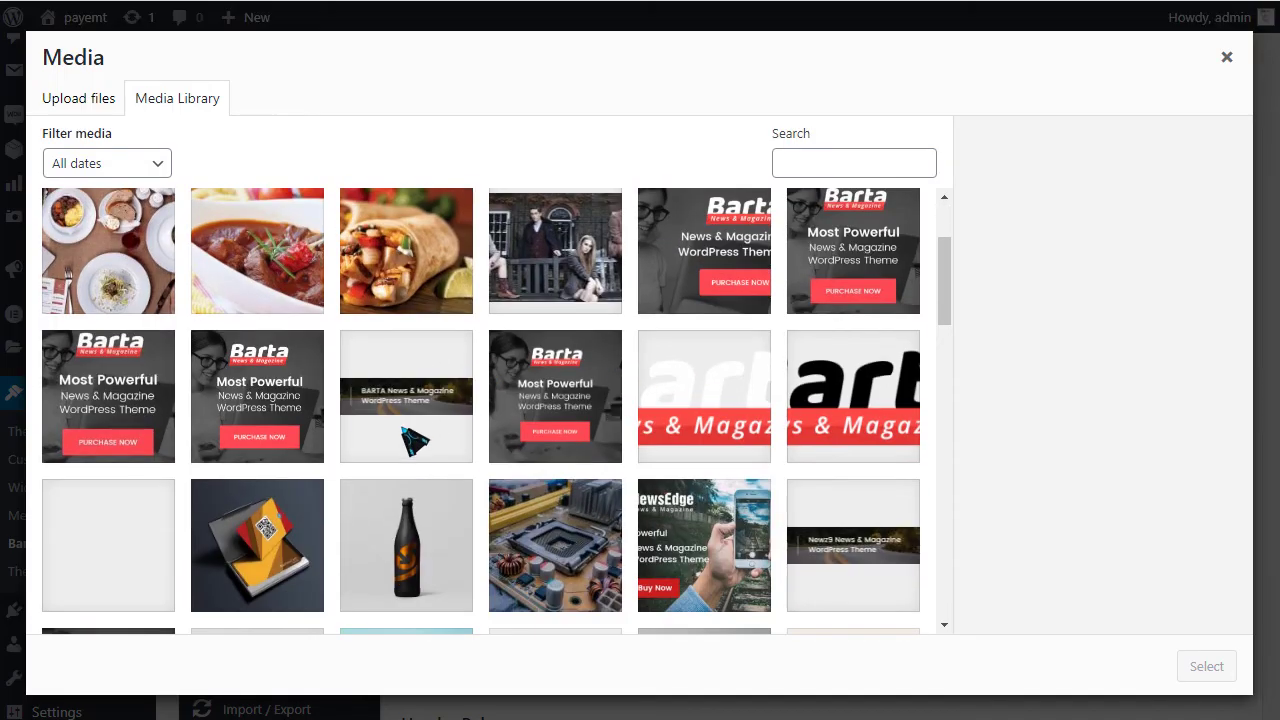
{"action": "left_click", "coordinate": [414, 449]}
{"action": "left_click", "coordinate": [1207, 667]}
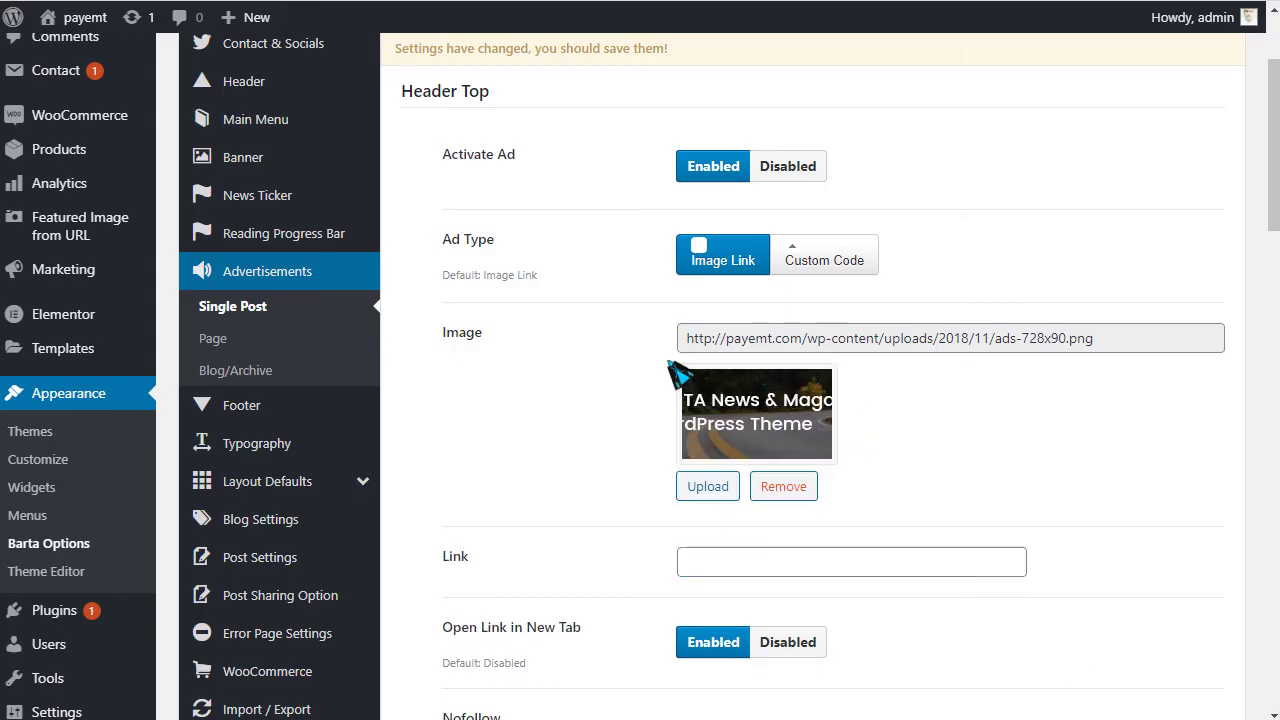
{"action": "left_click", "coordinate": [722, 579]}
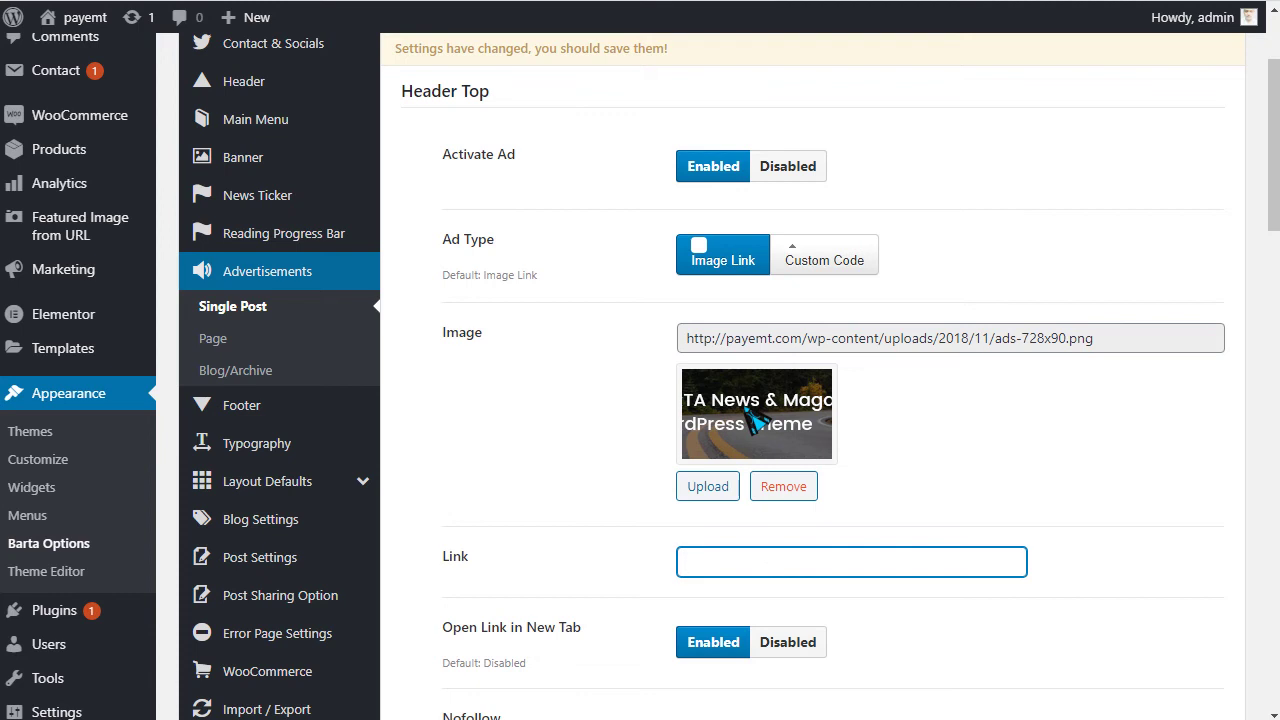
Step: Look through the remaining single-post ad positions, including Header Below, Footer and Before Post Contents
{"action": "scroll", "coordinate": [650, 470], "scroll_direction": "down", "scroll_amount": 6}
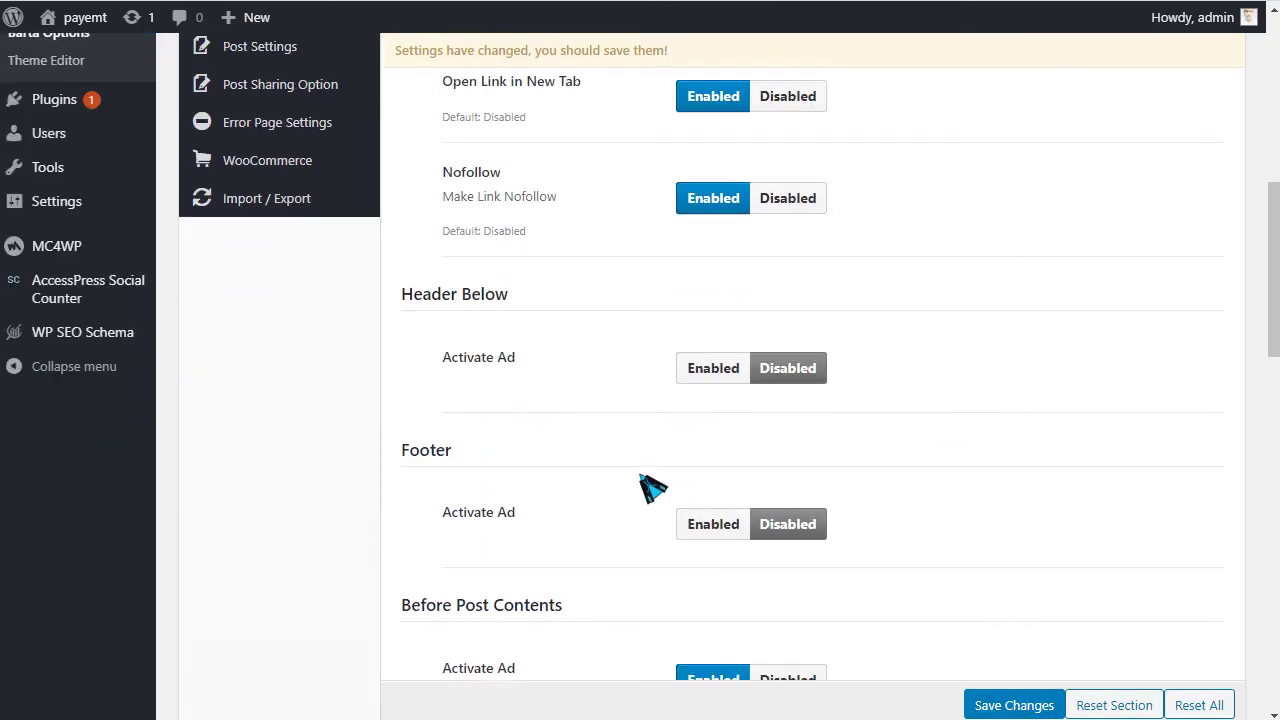
{"action": "scroll", "coordinate": [745, 465], "scroll_direction": "down", "scroll_amount": 1}
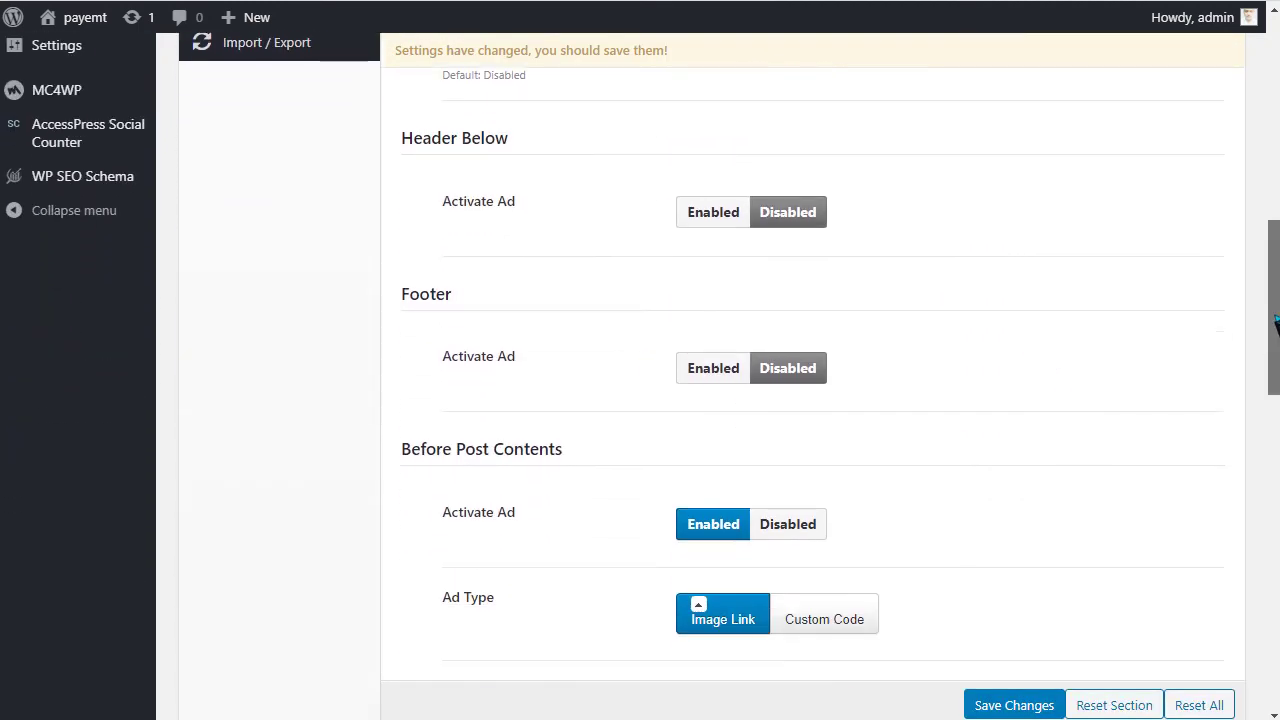
{"action": "left_click_drag", "start_coordinate": [1270, 350], "coordinate": [1270, 150]}
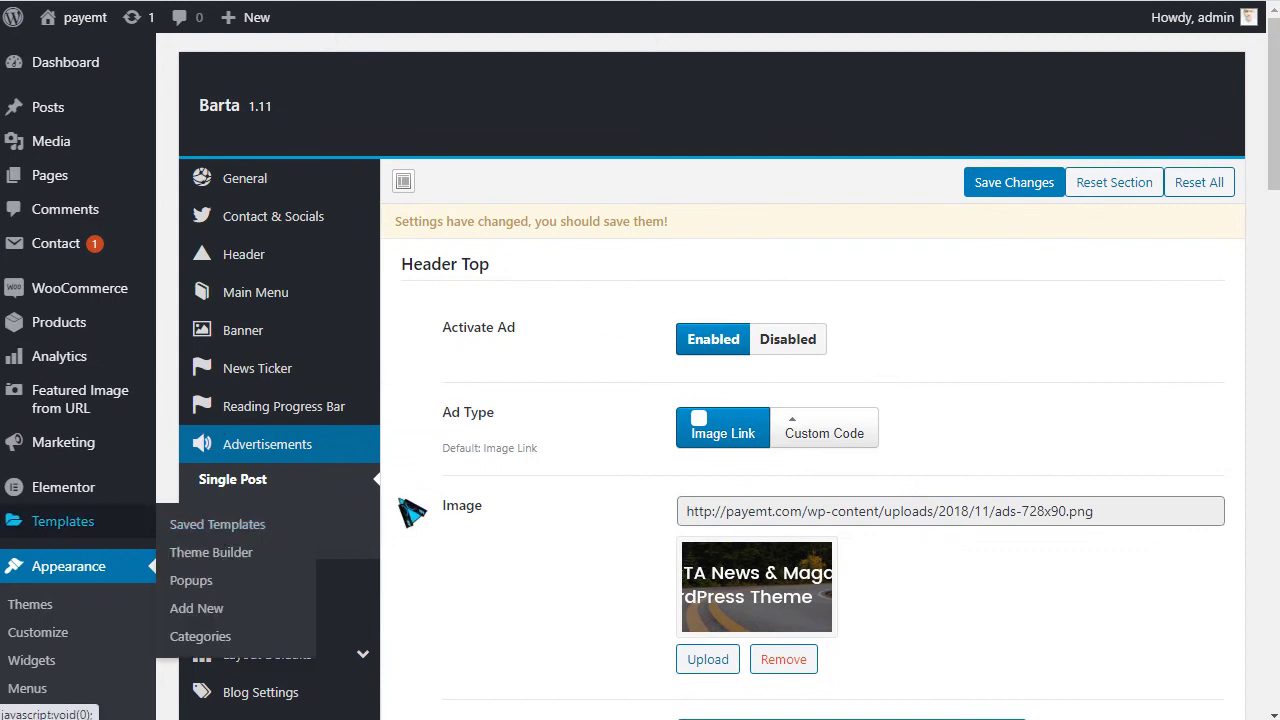
Step: Examine the advertisement positions available for pages and for the blog and archive
{"action": "scroll", "coordinate": [330, 430], "scroll_direction": "down", "scroll_amount": 2}
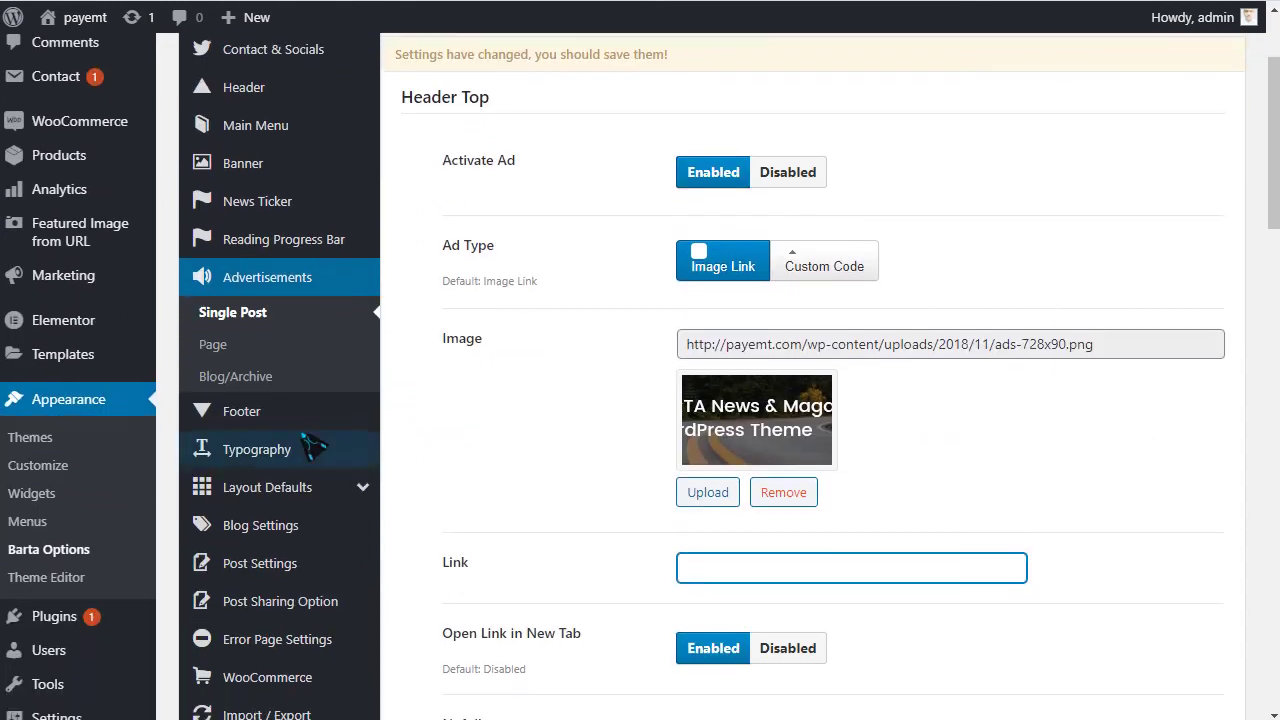
{"action": "left_click", "coordinate": [214, 348]}
{"action": "scroll", "coordinate": [600, 330], "scroll_direction": "up", "scroll_amount": 2}
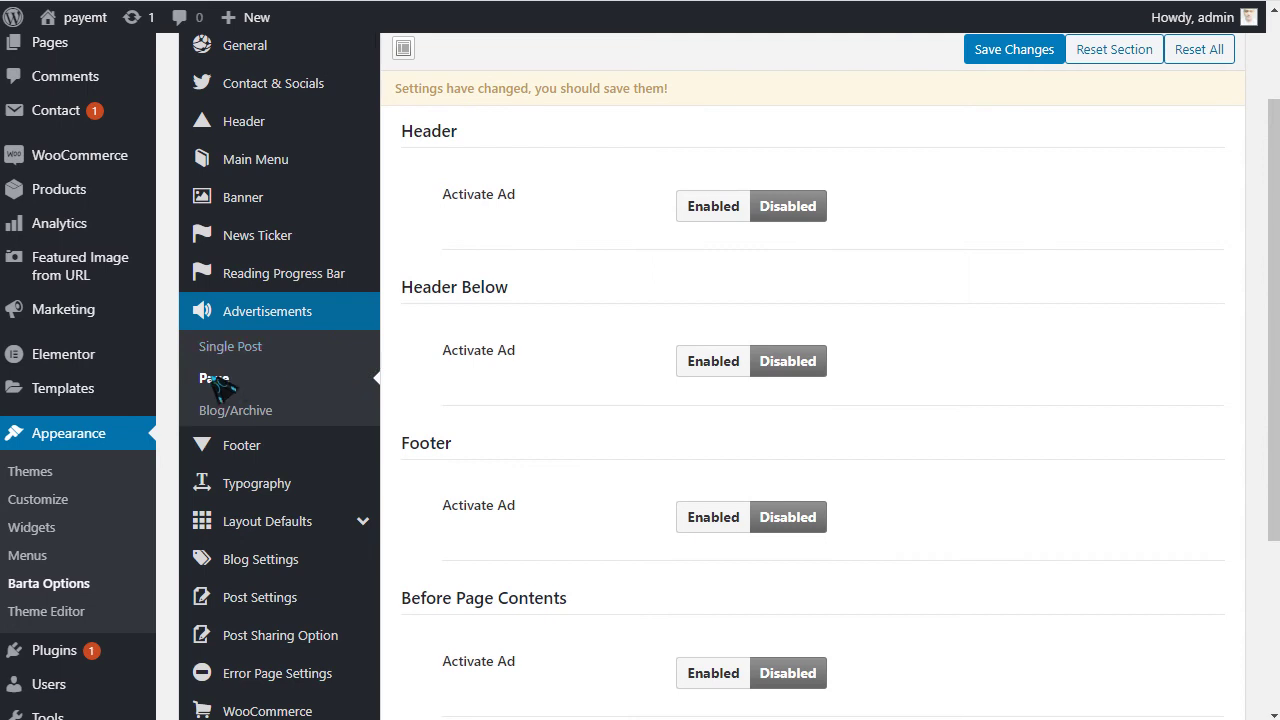
{"action": "scroll", "coordinate": [630, 442], "scroll_direction": "down", "scroll_amount": 4}
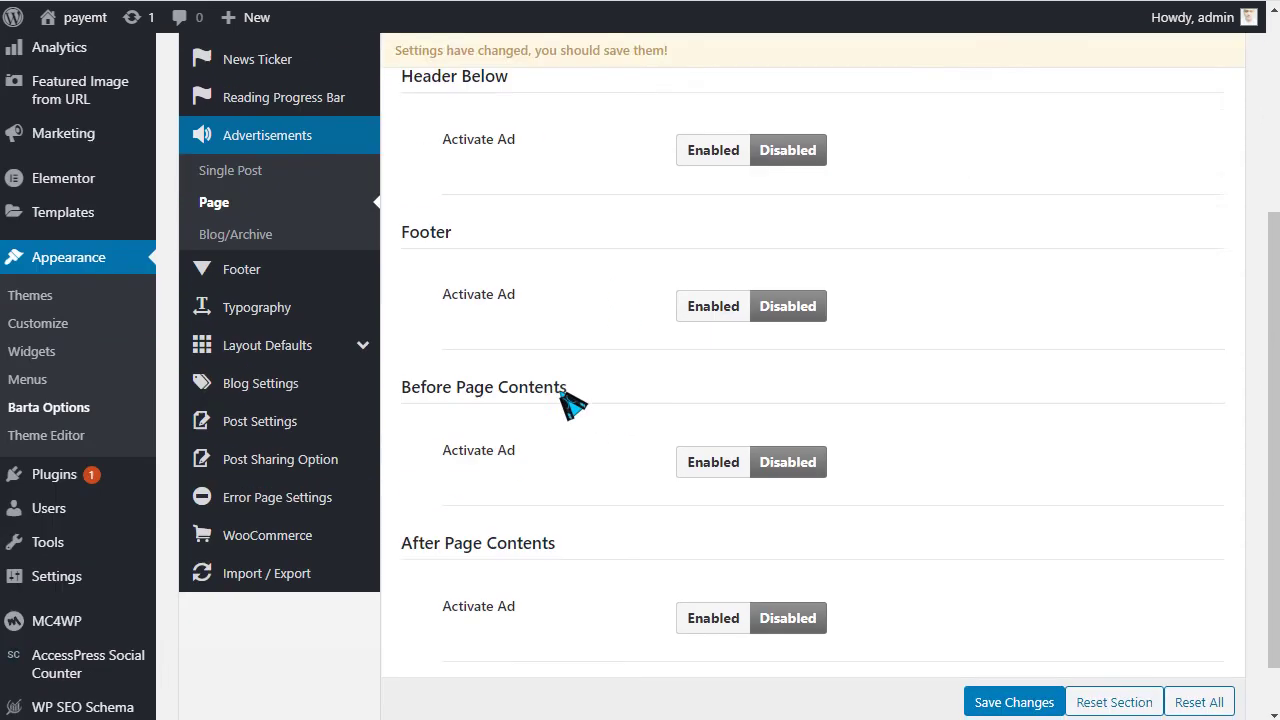
{"action": "left_click", "coordinate": [258, 216]}
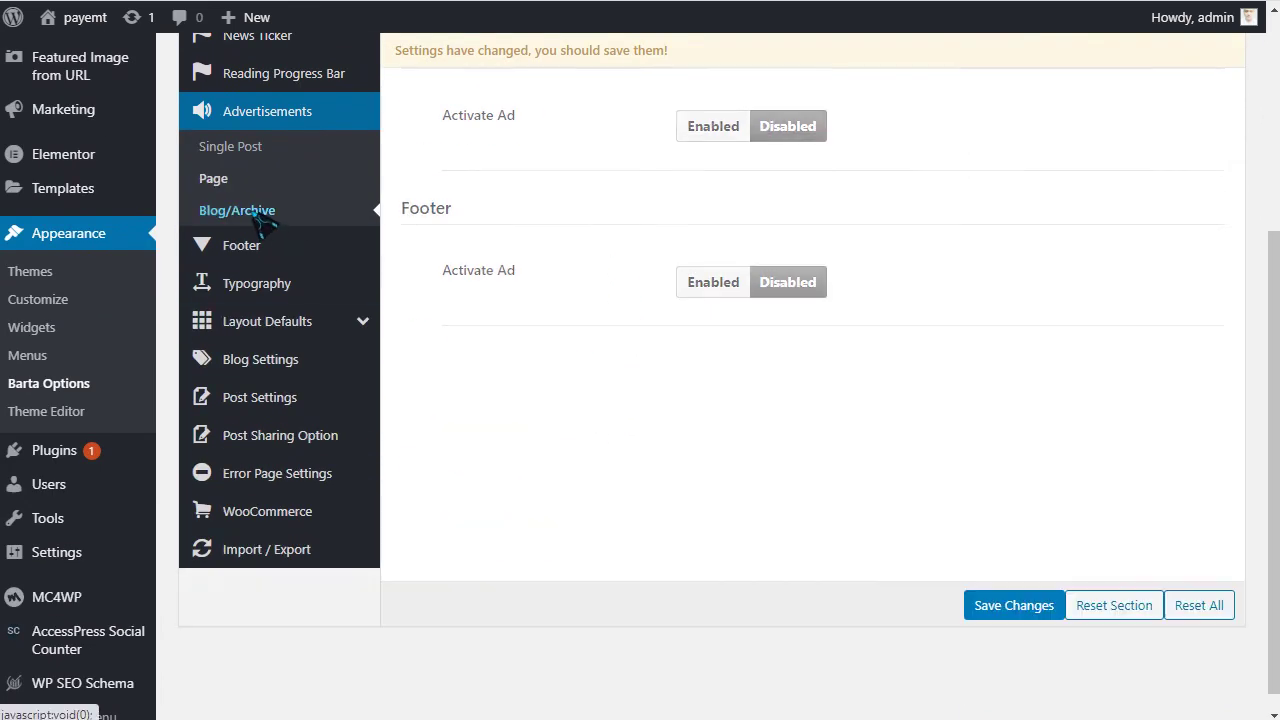
{"action": "scroll", "coordinate": [530, 330], "scroll_direction": "up", "scroll_amount": 3}
{"action": "scroll", "coordinate": [590, 345], "scroll_direction": "up", "scroll_amount": 2}
Step: Review the Footer area options for columns, colors and logo, comparing them with the footer on the live site
{"action": "scroll", "coordinate": [565, 400], "scroll_direction": "down", "scroll_amount": 2}
{"action": "left_click", "coordinate": [288, 380]}
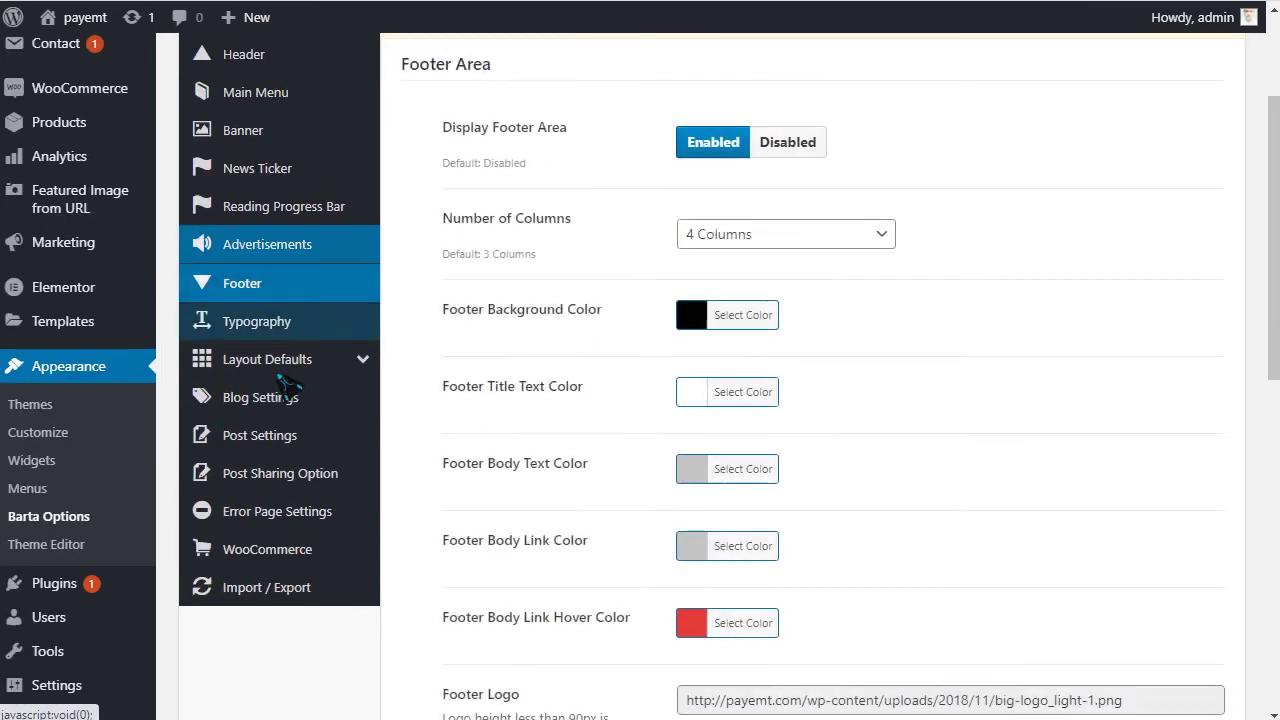
{"action": "scroll", "coordinate": [586, 280], "scroll_direction": "up", "scroll_amount": 1}
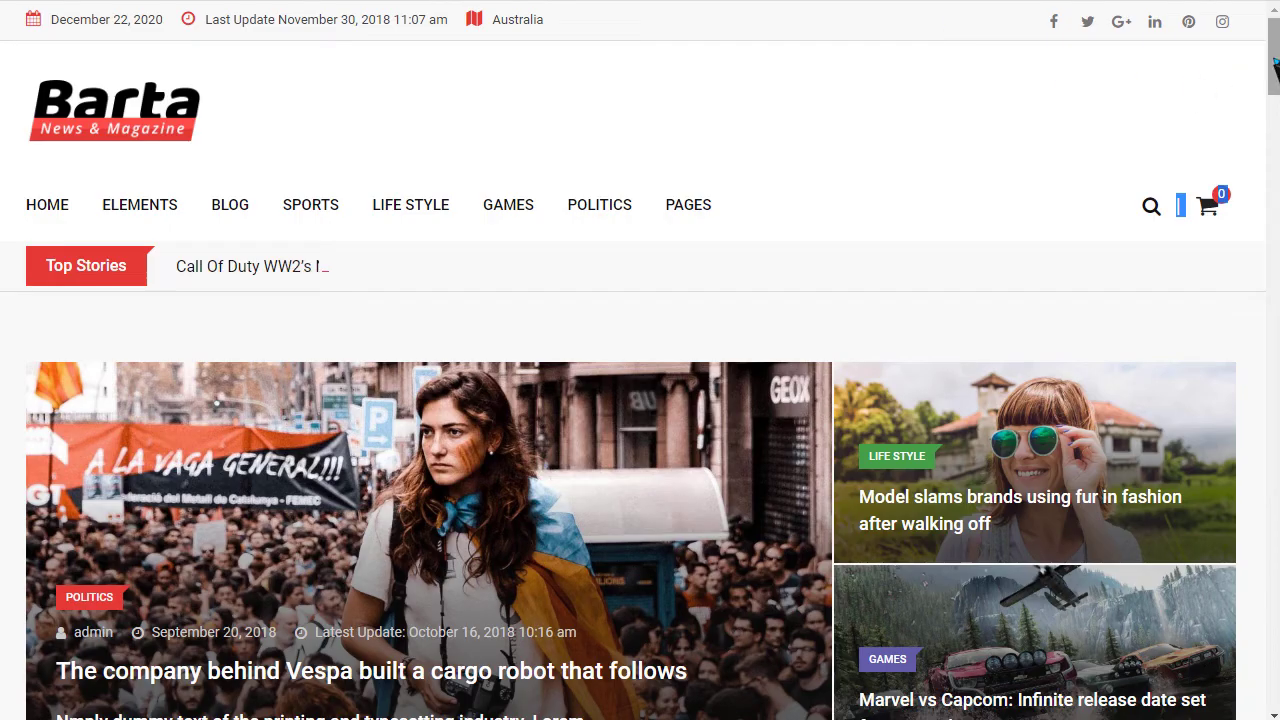
{"action": "left_click_drag", "start_coordinate": [1274, 60], "coordinate": [1274, 700]}
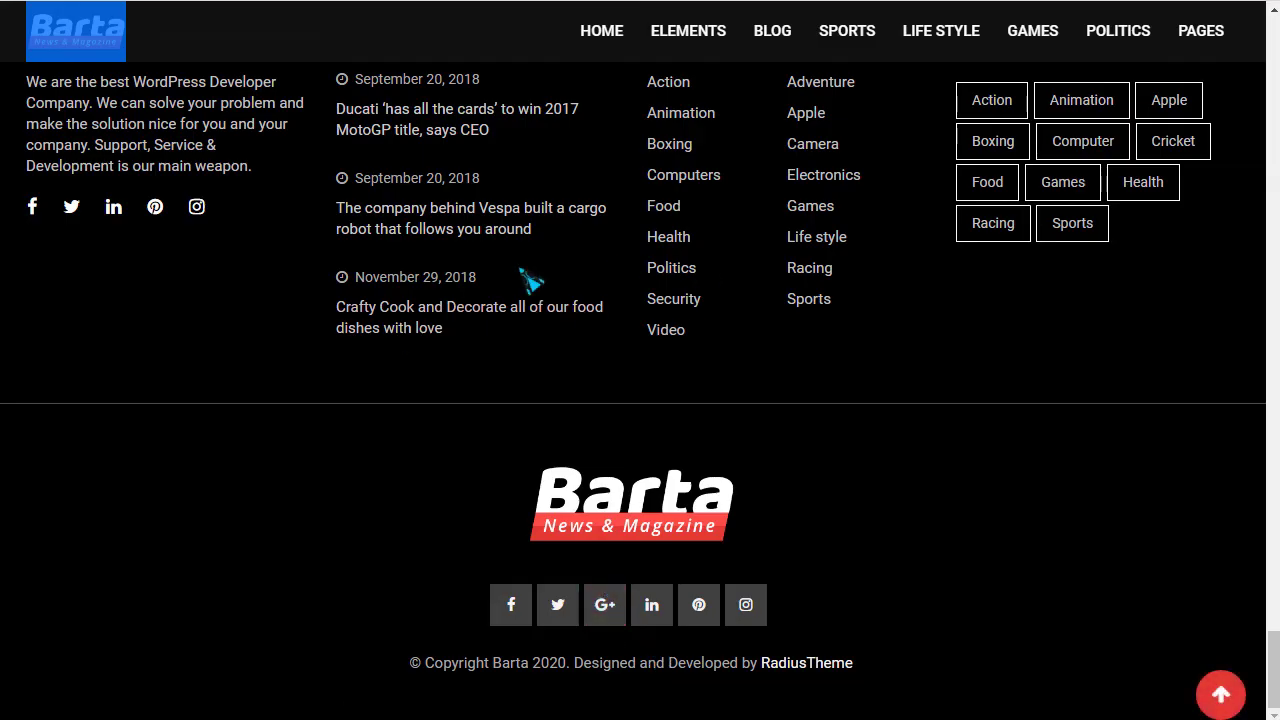
{"action": "scroll", "coordinate": [176, 244], "scroll_direction": "up", "scroll_amount": 1}
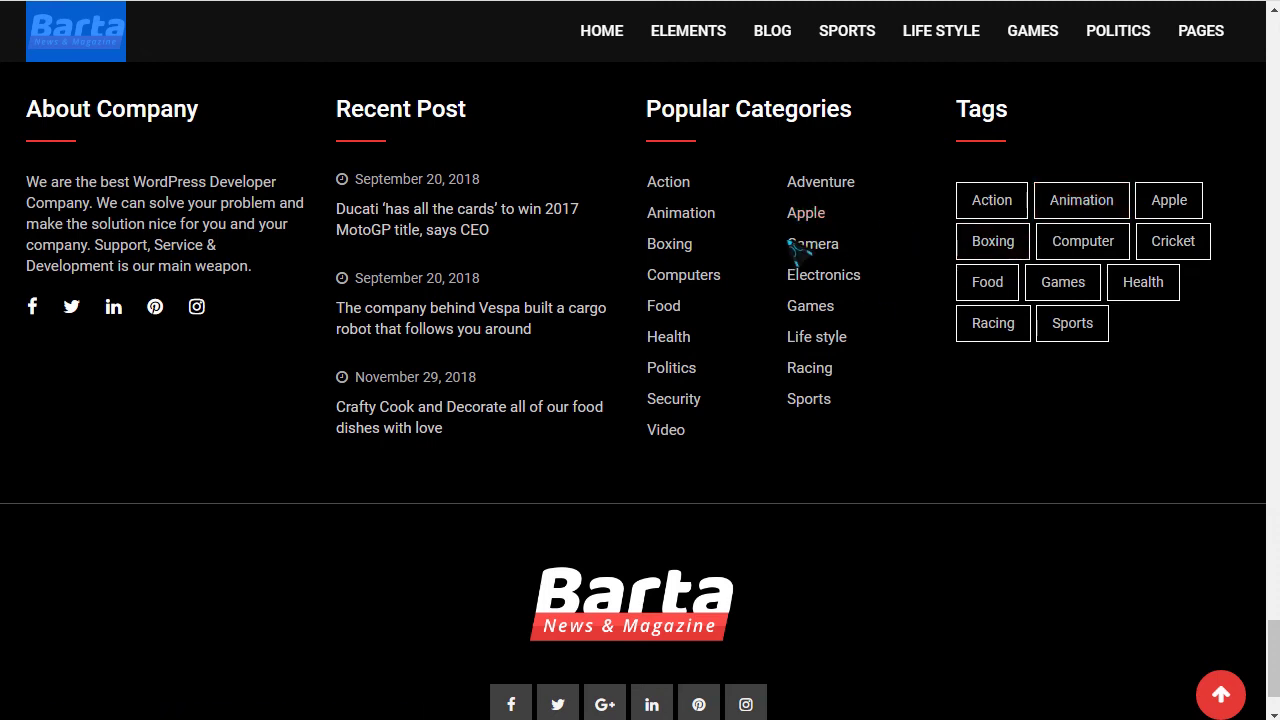
Step: Open the site's Widgets page and remove the Search and Image widgets from the Sidebar area
{"action": "key", "text": "ctrl+Tab"}
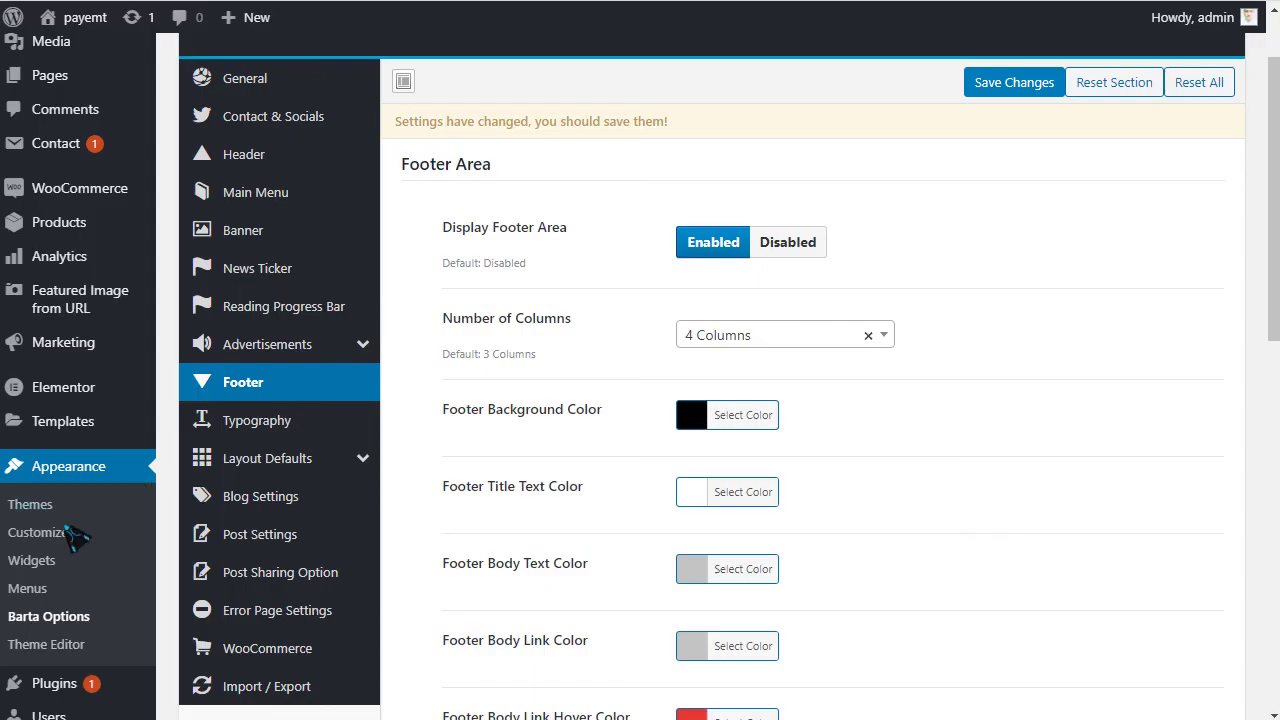
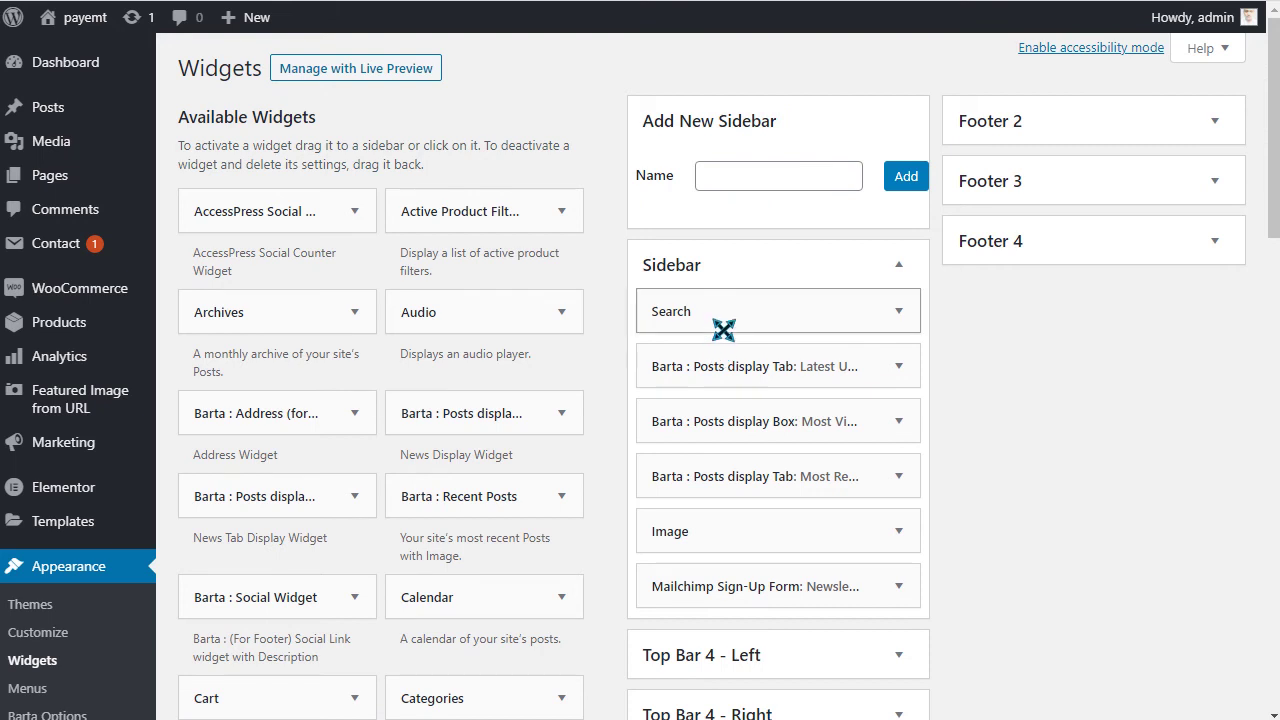
{"action": "left_click_drag", "start_coordinate": [541, 312], "coordinate": [477, 328]}
{"action": "left_click_drag", "start_coordinate": [737, 491], "coordinate": [335, 455]}
Step: Expand the Footer 1 widget area and look over the footer widget areas
{"action": "scroll", "coordinate": [789, 463], "scroll_direction": "down", "scroll_amount": 2}
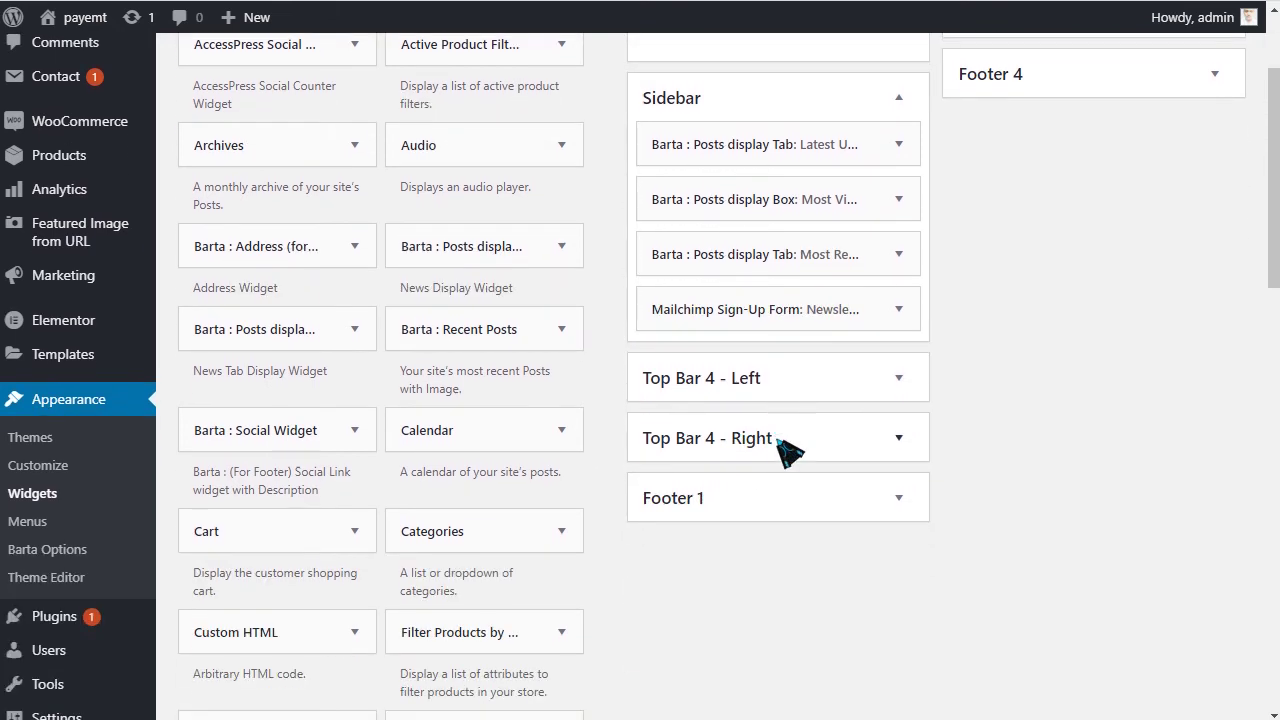
{"action": "left_click", "coordinate": [700, 505]}
{"action": "scroll", "coordinate": [806, 500], "scroll_direction": "up", "scroll_amount": 2}
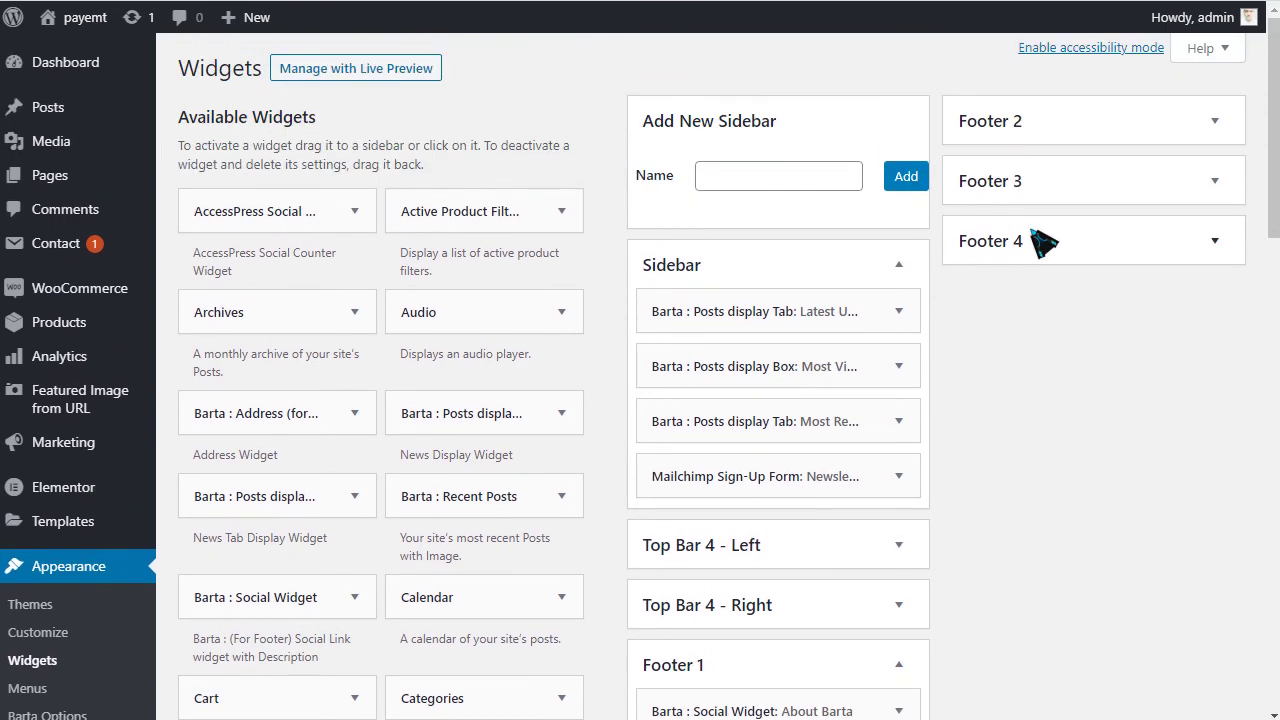
Step: Expand the Footer 2, Footer 3 and Footer 4 widget areas and compare their widgets with the live site's footer
{"action": "left_click", "coordinate": [1024, 128]}
{"action": "left_click", "coordinate": [1050, 262]}
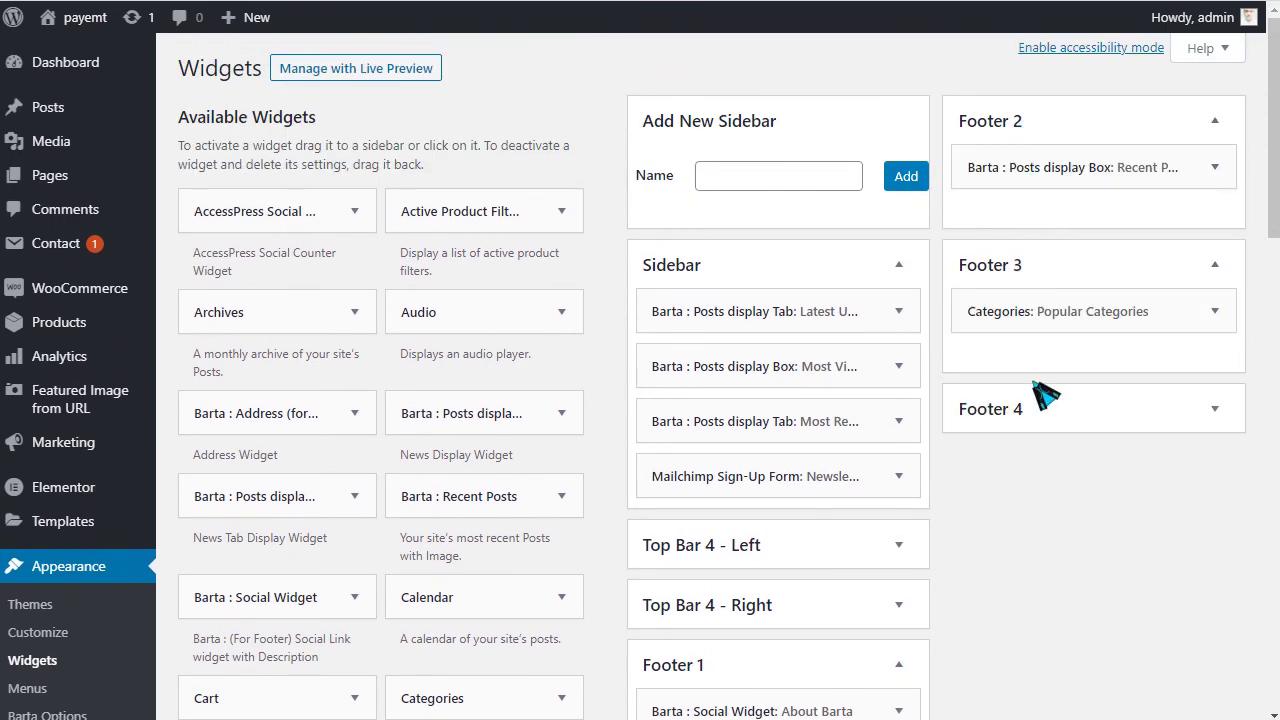
{"action": "left_click", "coordinate": [1052, 418]}
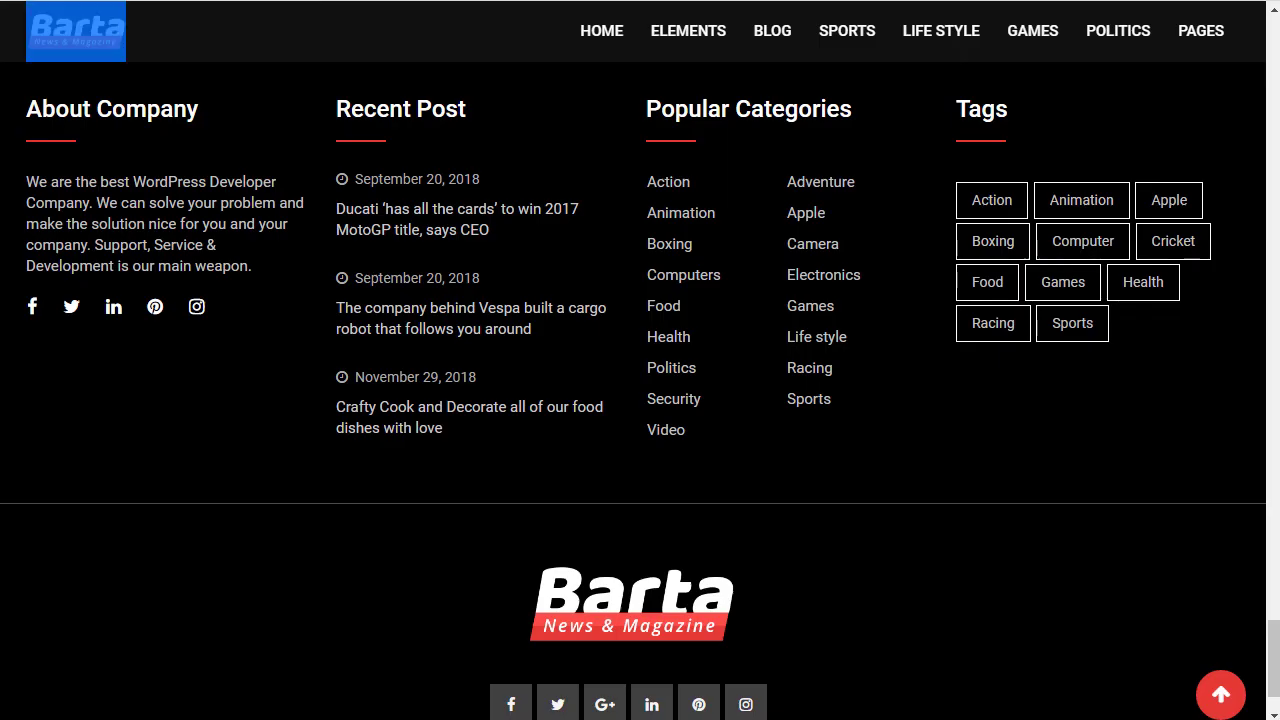
{"action": "scroll", "coordinate": [560, 600], "scroll_direction": "down", "scroll_amount": 1}
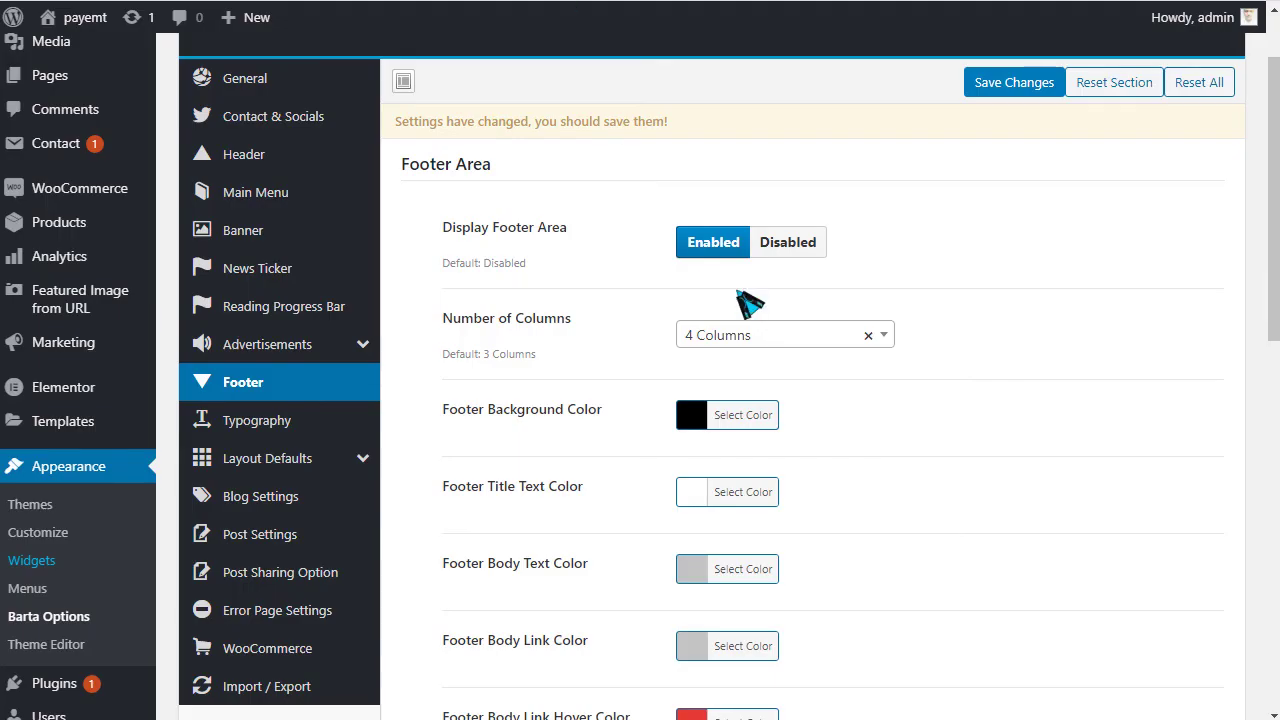
Step: Review the theme's Footer options through the link colors, footer logo and Copyright Area, including the copyright text
{"action": "scroll", "coordinate": [730, 393], "scroll_direction": "down", "scroll_amount": 2}
{"action": "scroll", "coordinate": [728, 393], "scroll_direction": "down", "scroll_amount": 4}
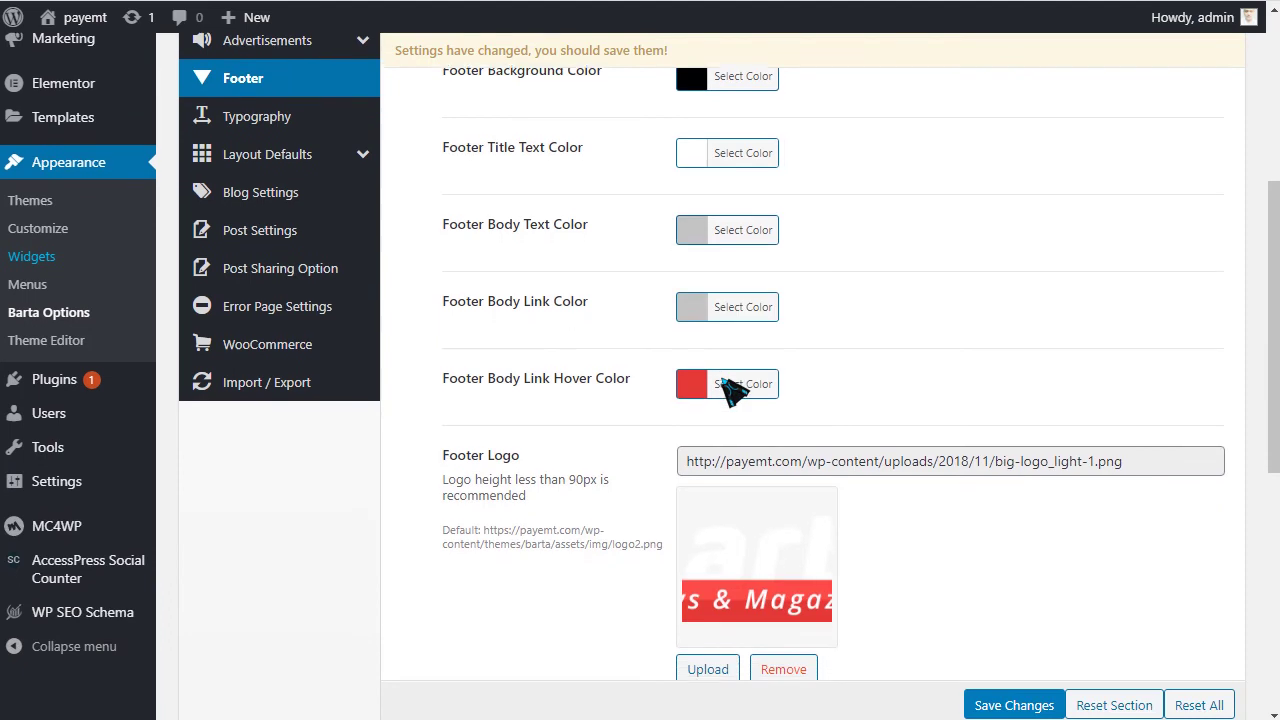
{"action": "scroll", "coordinate": [780, 414], "scroll_direction": "down", "scroll_amount": 4}
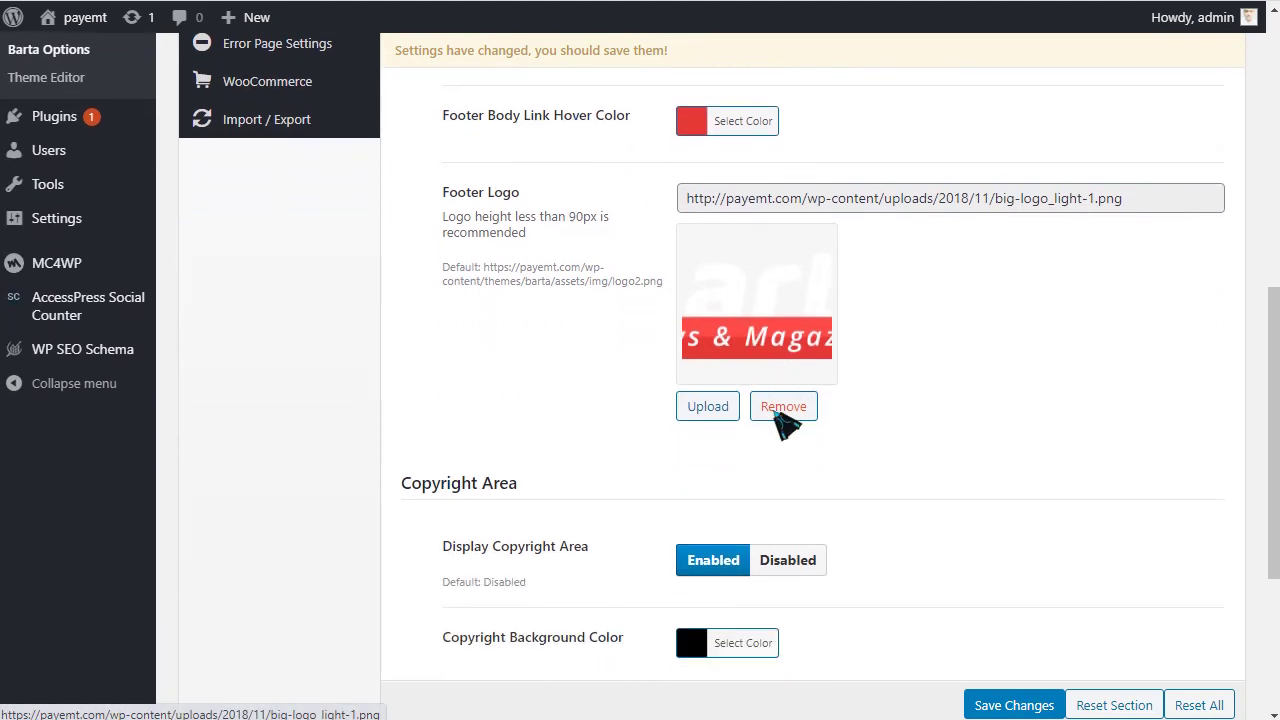
{"action": "scroll", "coordinate": [812, 532], "scroll_direction": "down", "scroll_amount": 1}
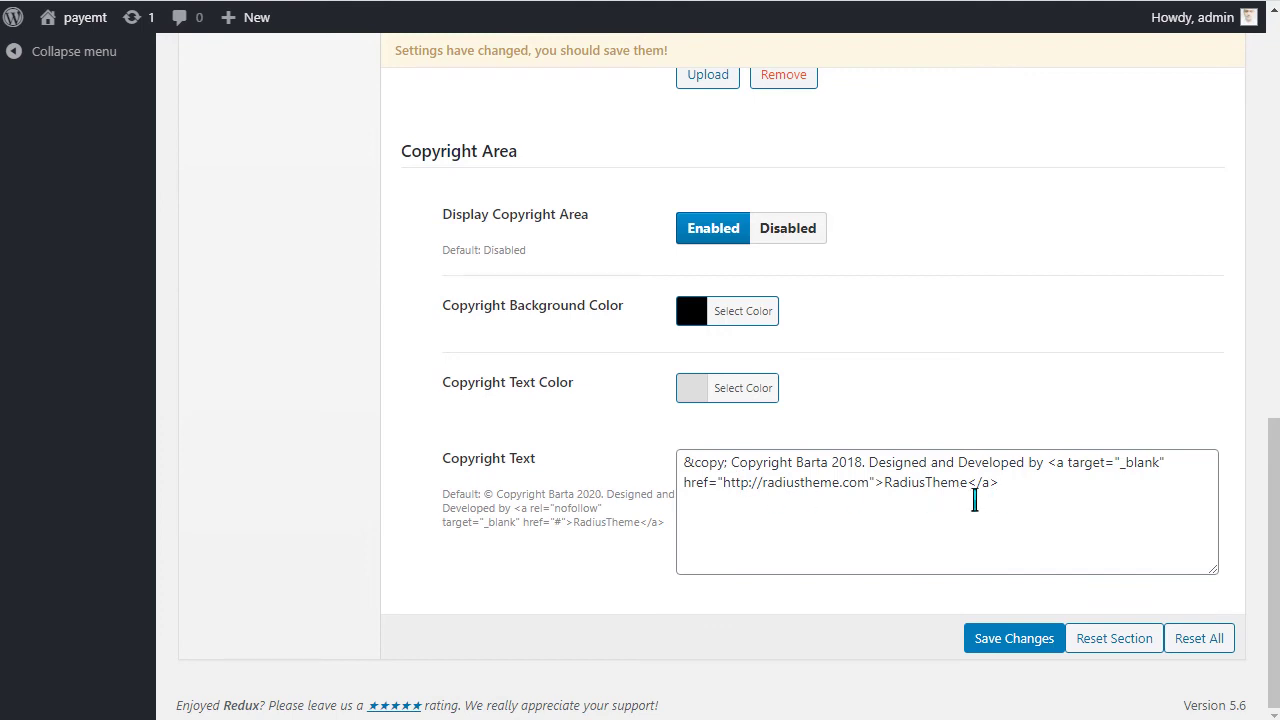
{"action": "double_click", "coordinate": [924, 484]}
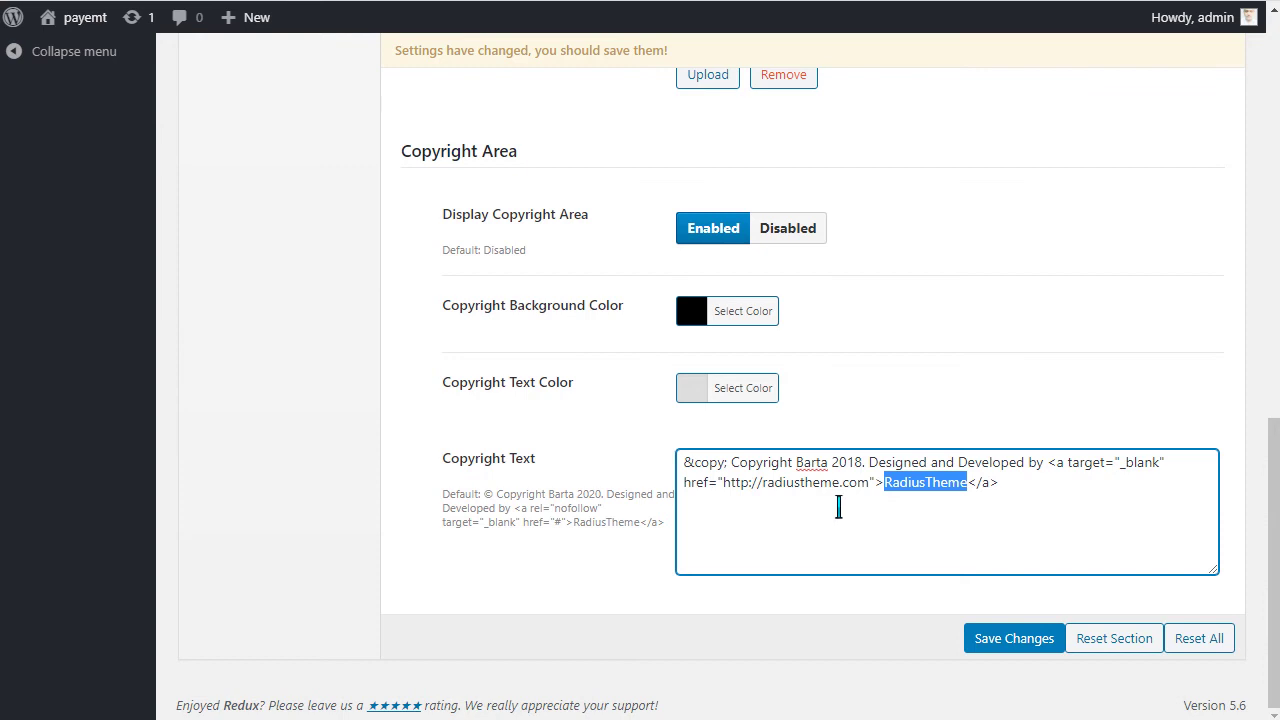
{"action": "scroll", "coordinate": [446, 423], "scroll_direction": "up", "scroll_amount": 10}
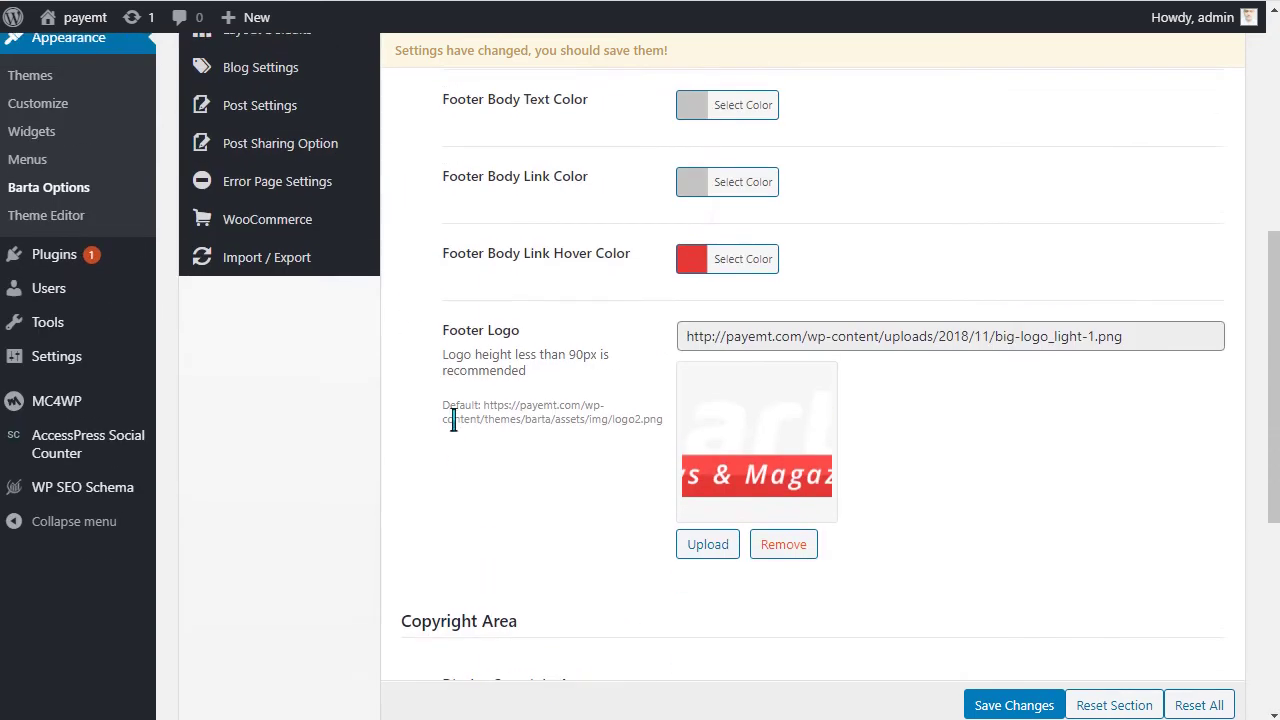
Step: Look over the Typography options and the Layout Defaults for pages, including layout, content padding and banner settings
{"action": "left_click", "coordinate": [300, 396]}
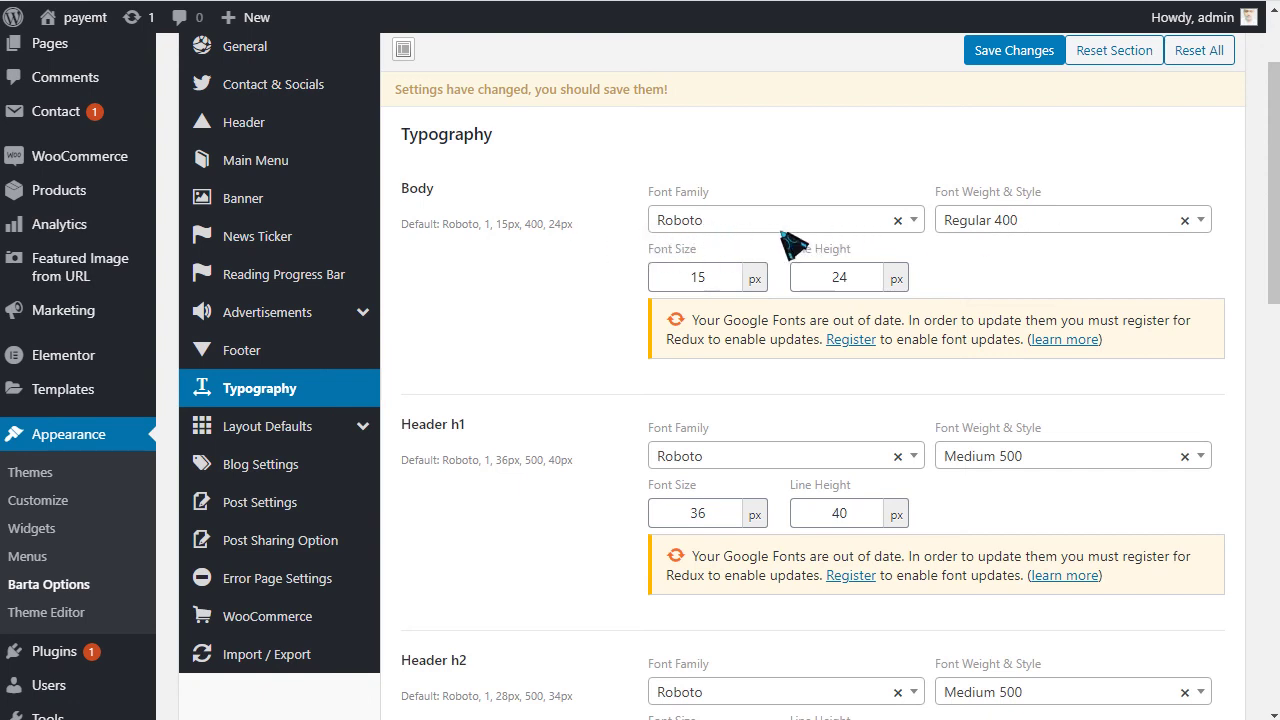
{"action": "left_click", "coordinate": [286, 430]}
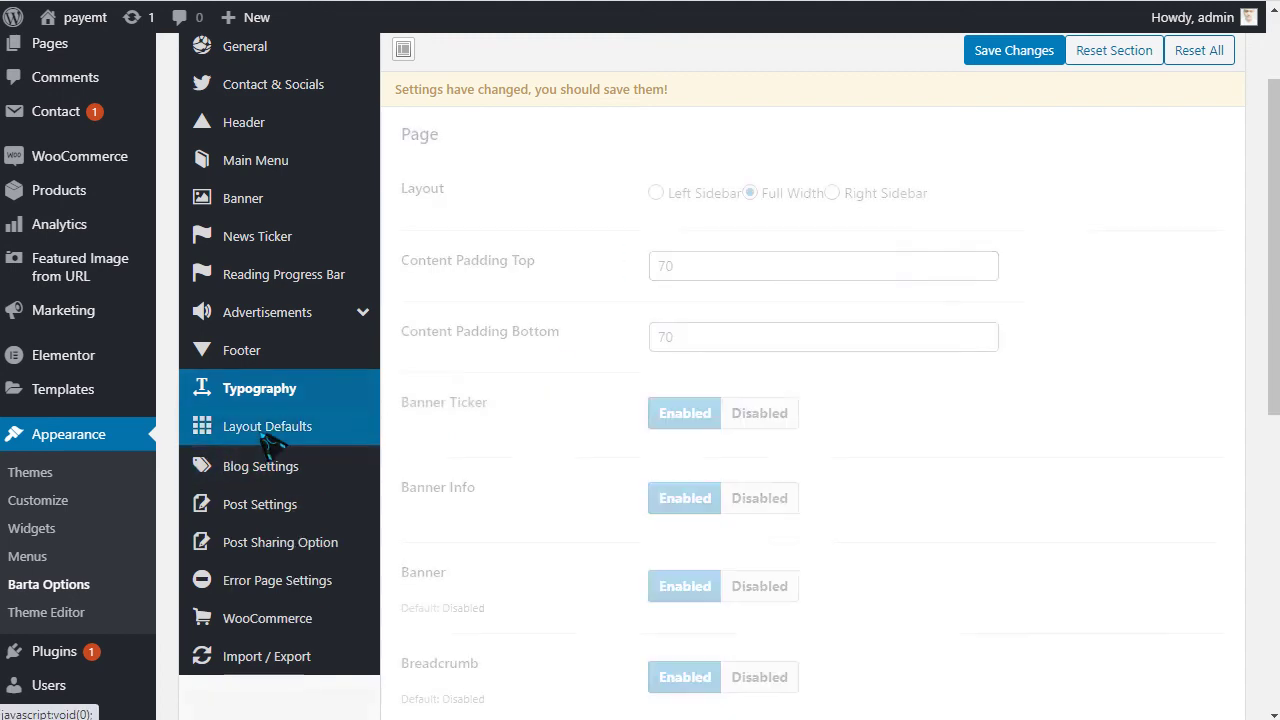
{"action": "scroll", "coordinate": [513, 403], "scroll_direction": "down", "scroll_amount": 2}
{"action": "scroll", "coordinate": [457, 349], "scroll_direction": "up", "scroll_amount": 1}
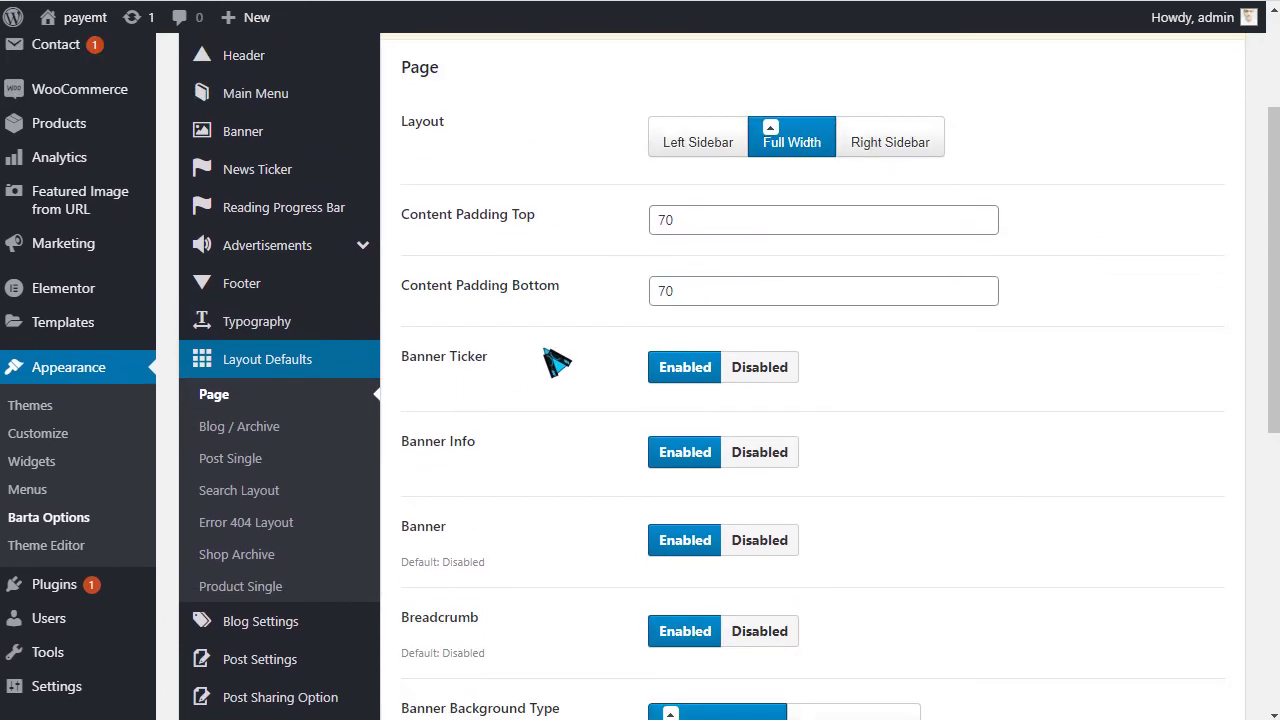
{"action": "scroll", "coordinate": [600, 306], "scroll_direction": "up", "scroll_amount": 1}
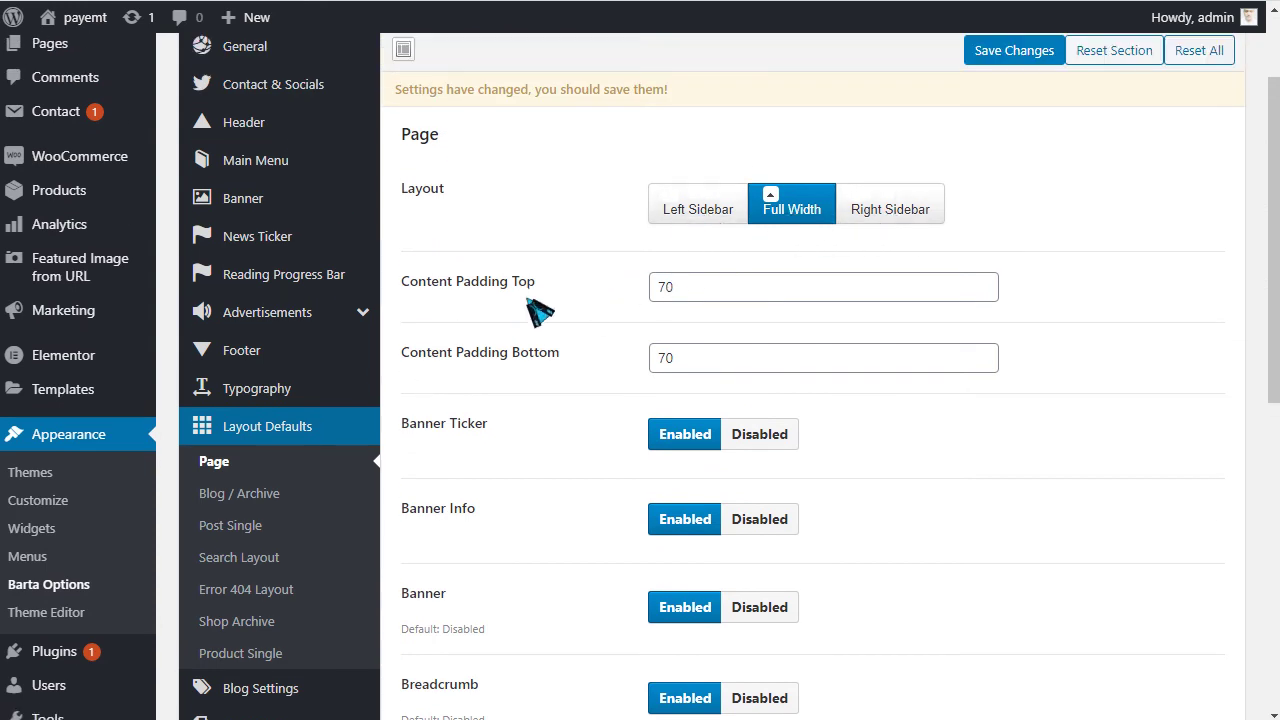
{"action": "scroll", "coordinate": [258, 461], "scroll_direction": "down", "scroll_amount": 2}
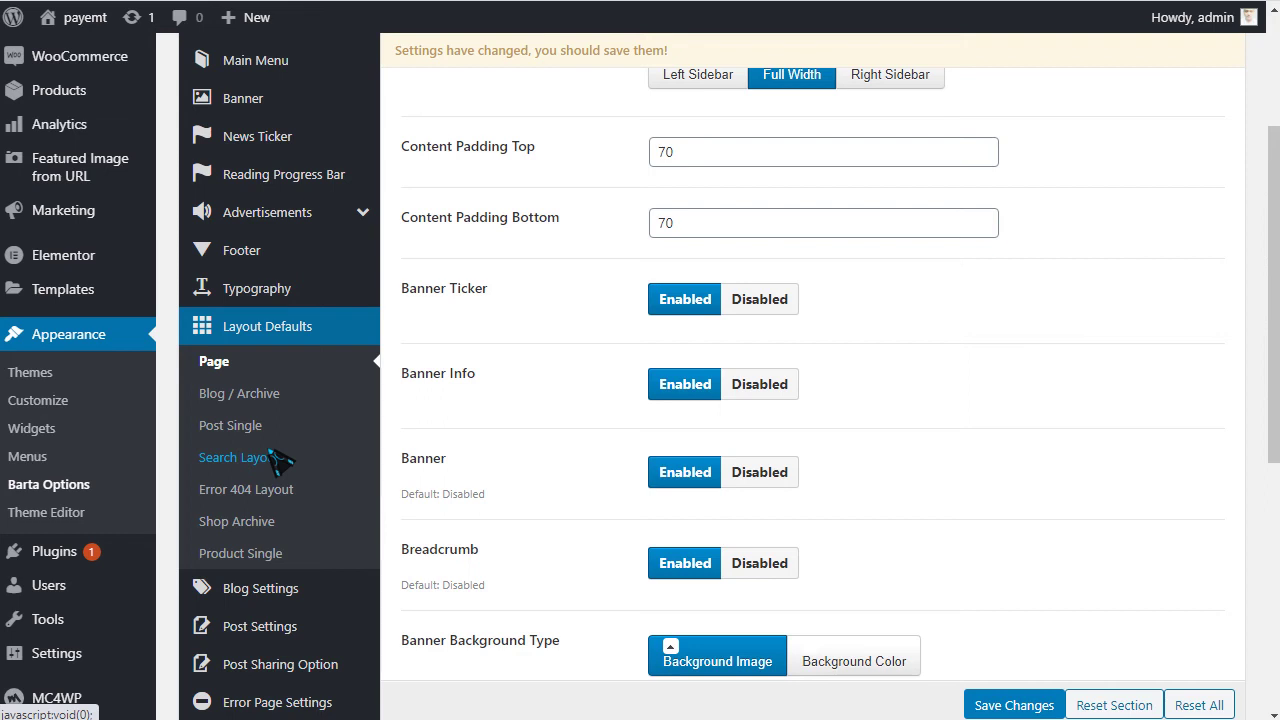
{"action": "scroll", "coordinate": [345, 400], "scroll_direction": "down", "scroll_amount": 3}
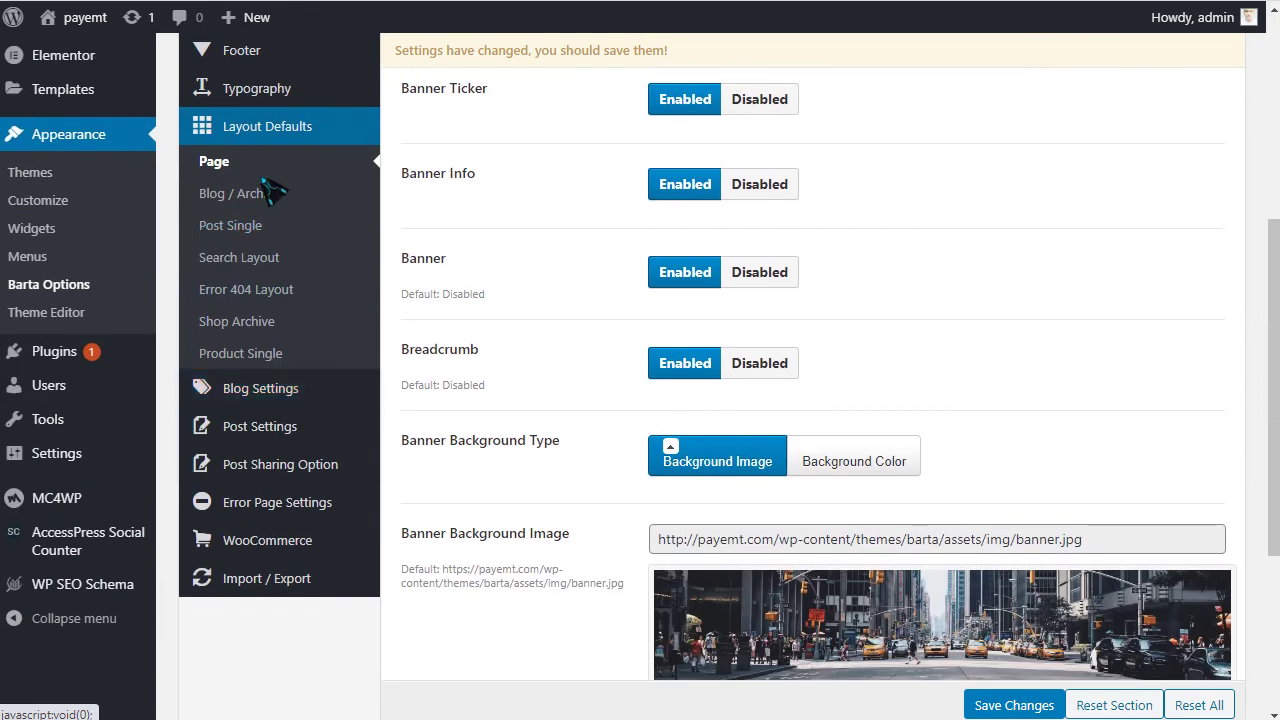
Step: Open the Post Single layout defaults and look over the layout, sidebar and banner options
{"action": "left_click", "coordinate": [240, 226]}
{"action": "scroll", "coordinate": [655, 340], "scroll_direction": "up", "scroll_amount": 3}
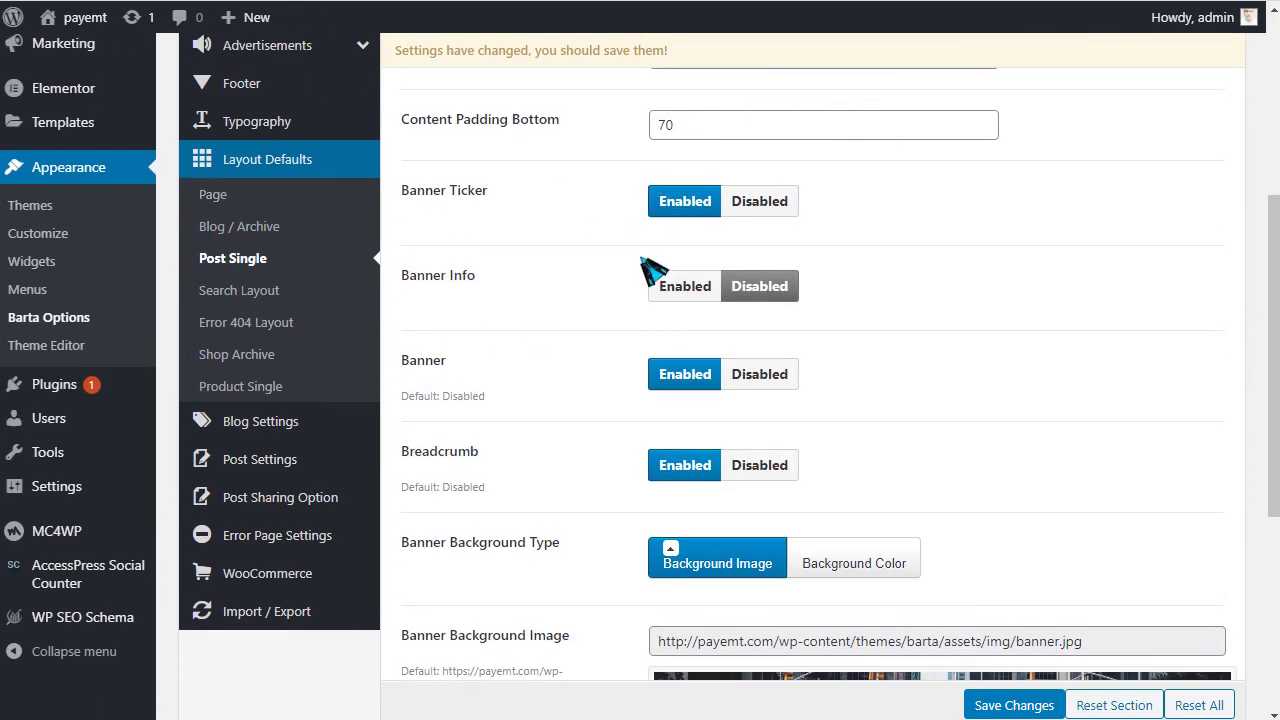
{"action": "scroll", "coordinate": [655, 404], "scroll_direction": "up", "scroll_amount": 5}
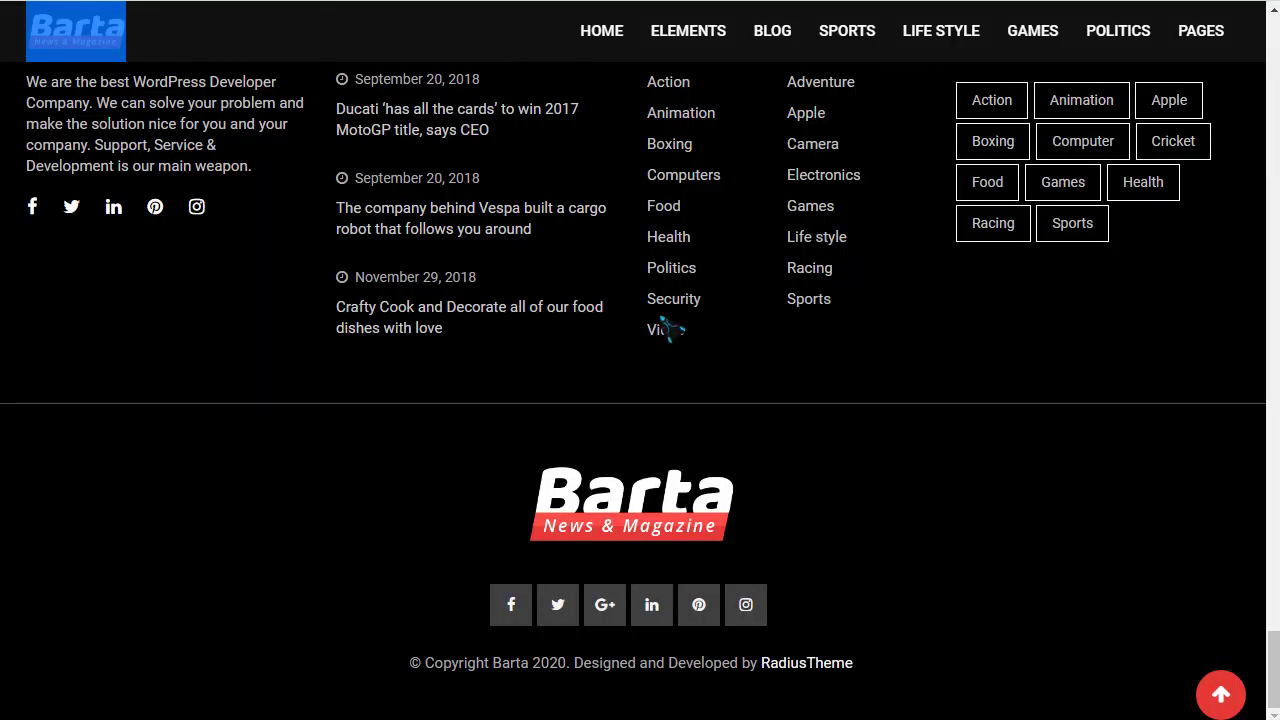
Step: Open the "Magical fish basically has the power to conjure its own Patronus" demo article and compare its sidebar with the Post Single layout options
{"action": "scroll", "coordinate": [690, 440], "scroll_direction": "up", "scroll_amount": 4}
{"action": "scroll", "coordinate": [690, 440], "scroll_direction": "up", "scroll_amount": 3}
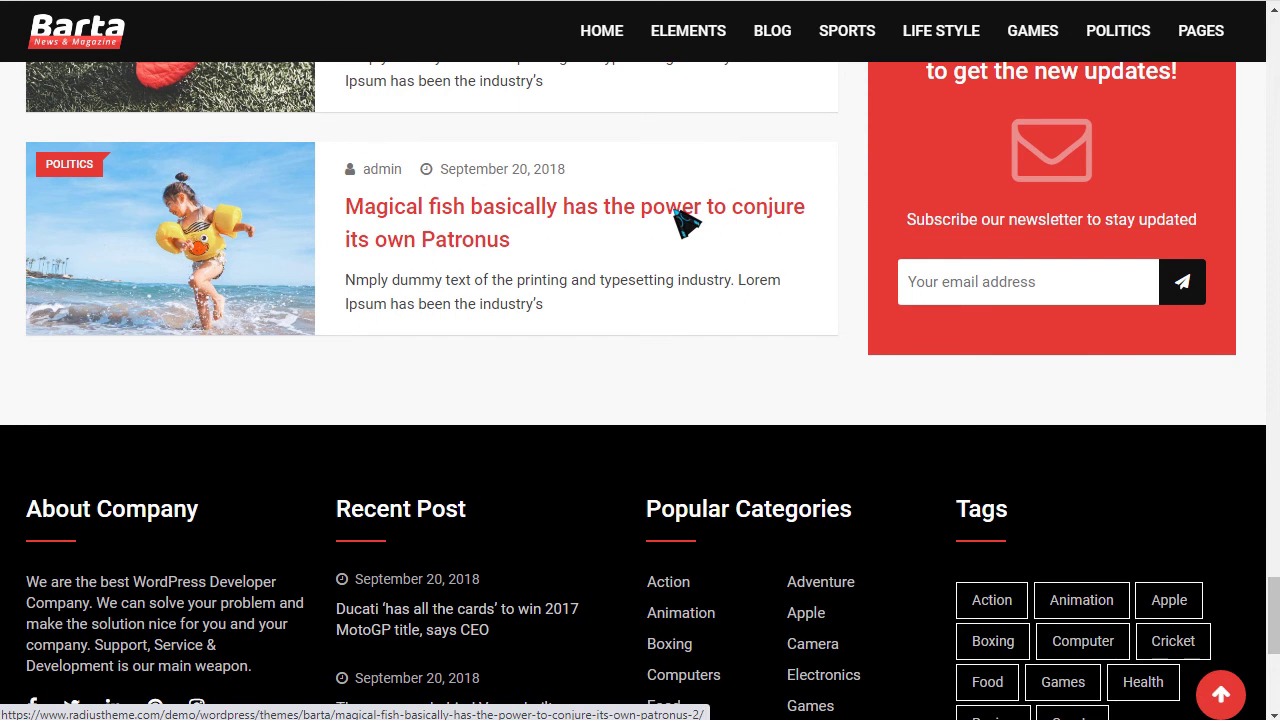
{"action": "left_click", "coordinate": [680, 220]}
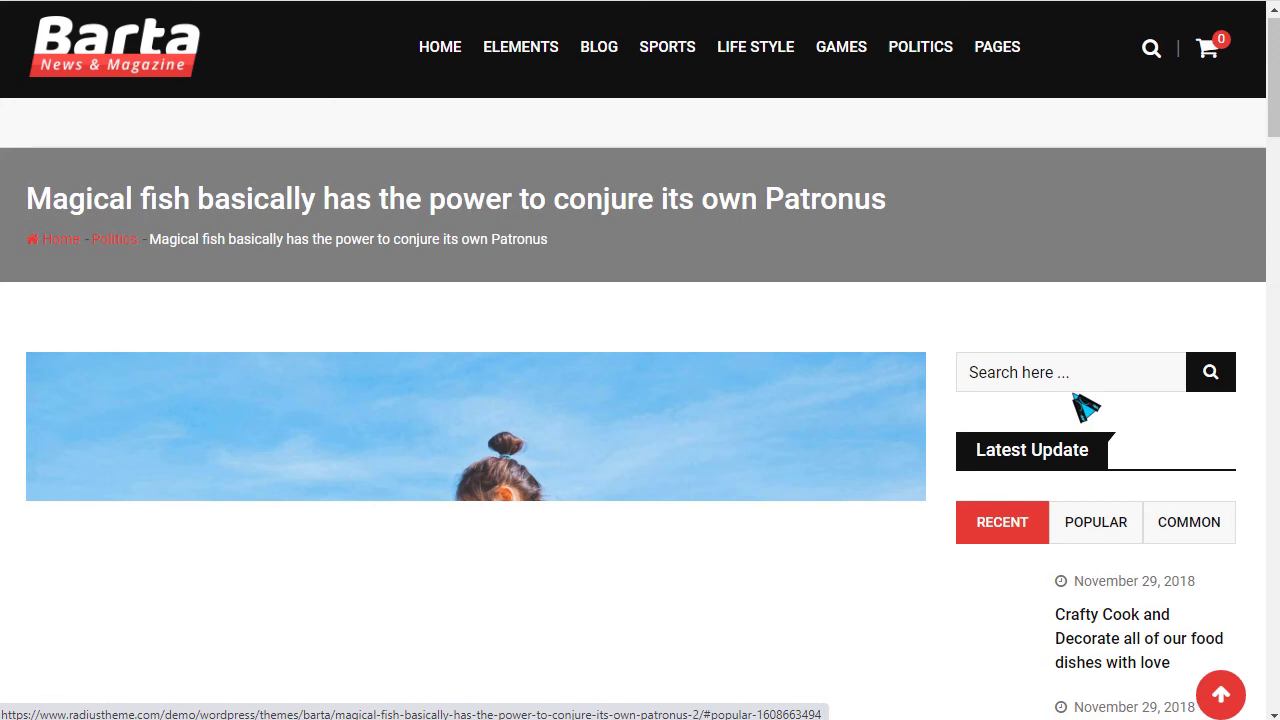
{"action": "scroll", "coordinate": [1085, 405], "scroll_direction": "down", "scroll_amount": 3}
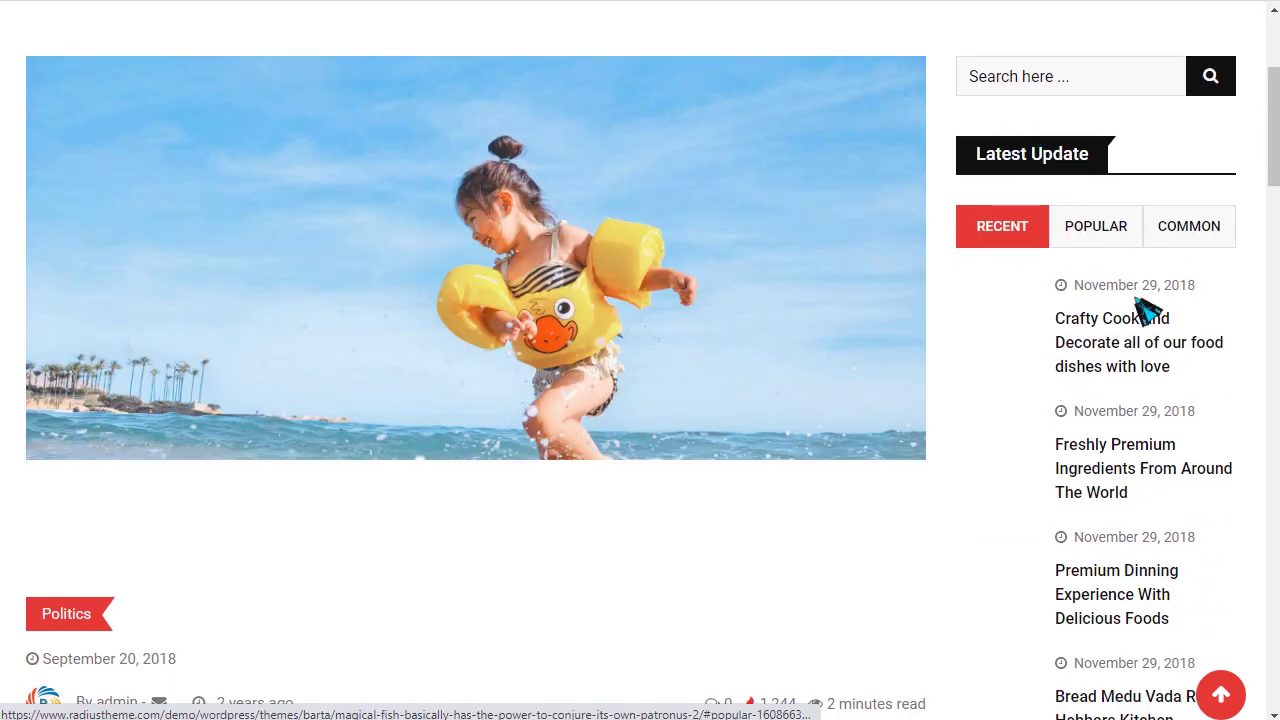
{"action": "left_click", "coordinate": [1080, 368]}
{"action": "scroll", "coordinate": [1017, 380], "scroll_direction": "down", "scroll_amount": 3}
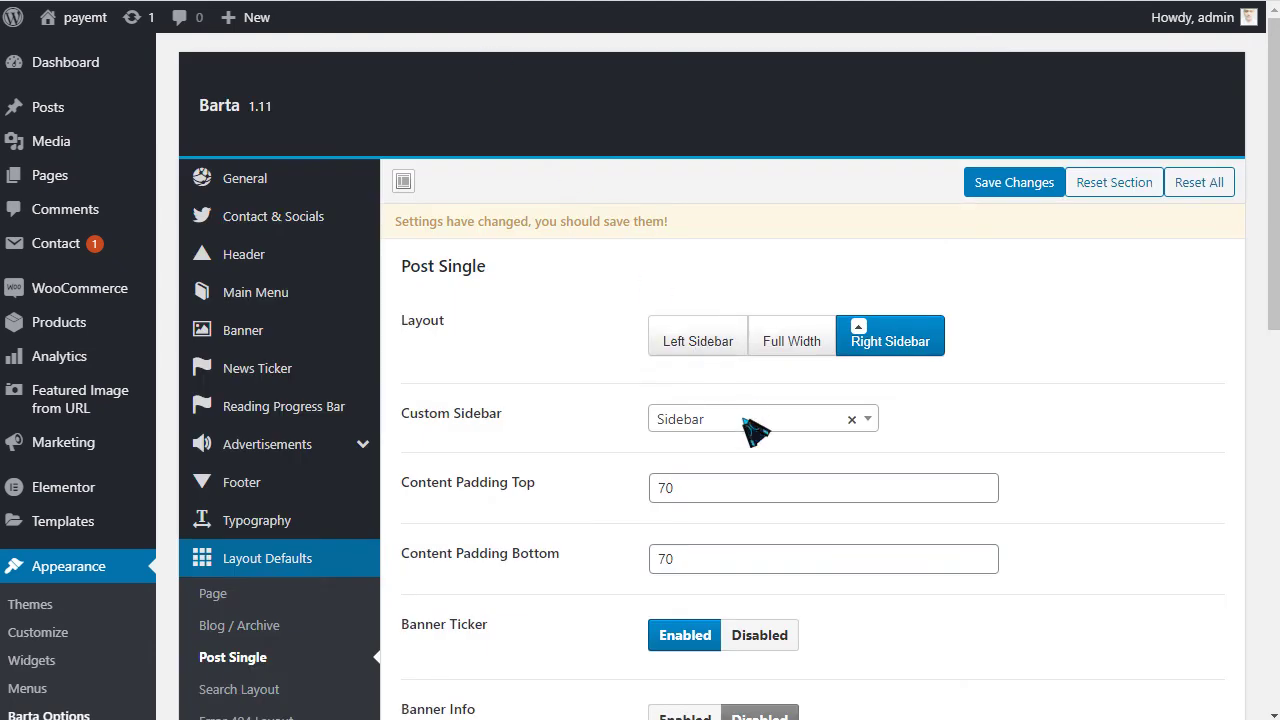
{"action": "scroll", "coordinate": [755, 430], "scroll_direction": "down", "scroll_amount": 5}
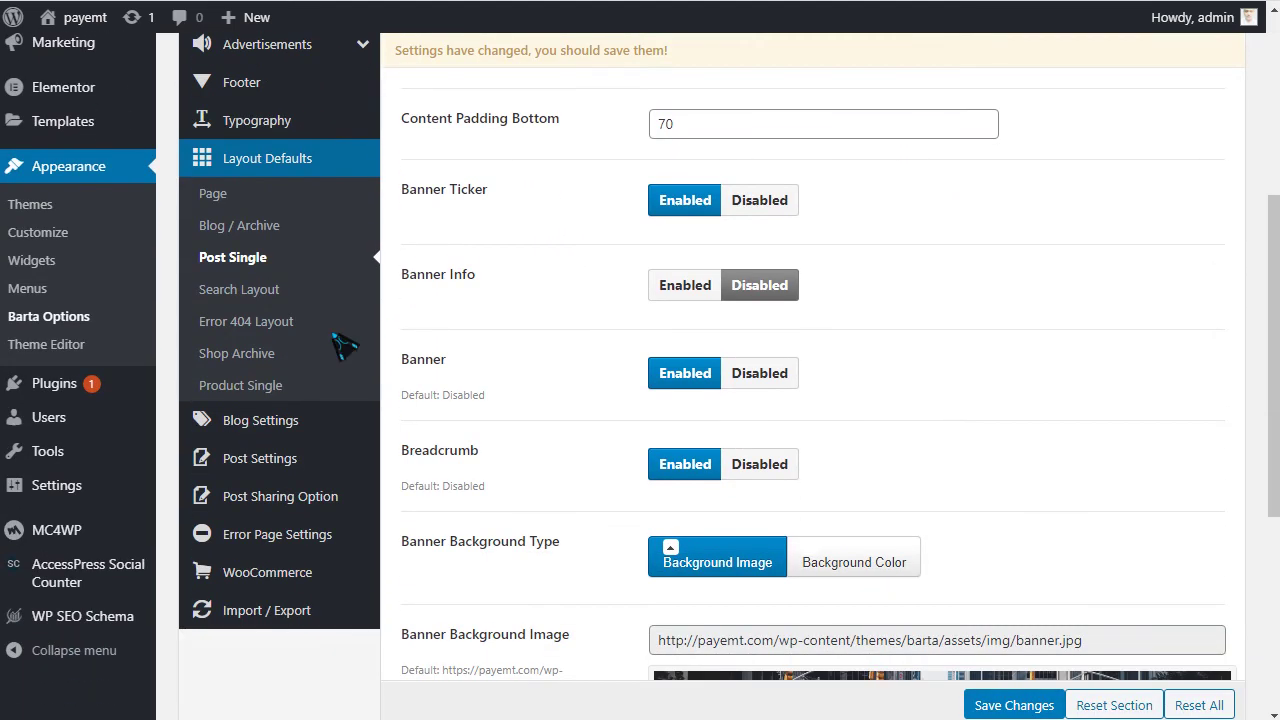
Step: Review the banner and background options in the Search Layout, Error 404 Layout and Shop Archive layout defaults
{"action": "left_click", "coordinate": [262, 291]}
{"action": "scroll", "coordinate": [722, 390], "scroll_direction": "down", "scroll_amount": 2}
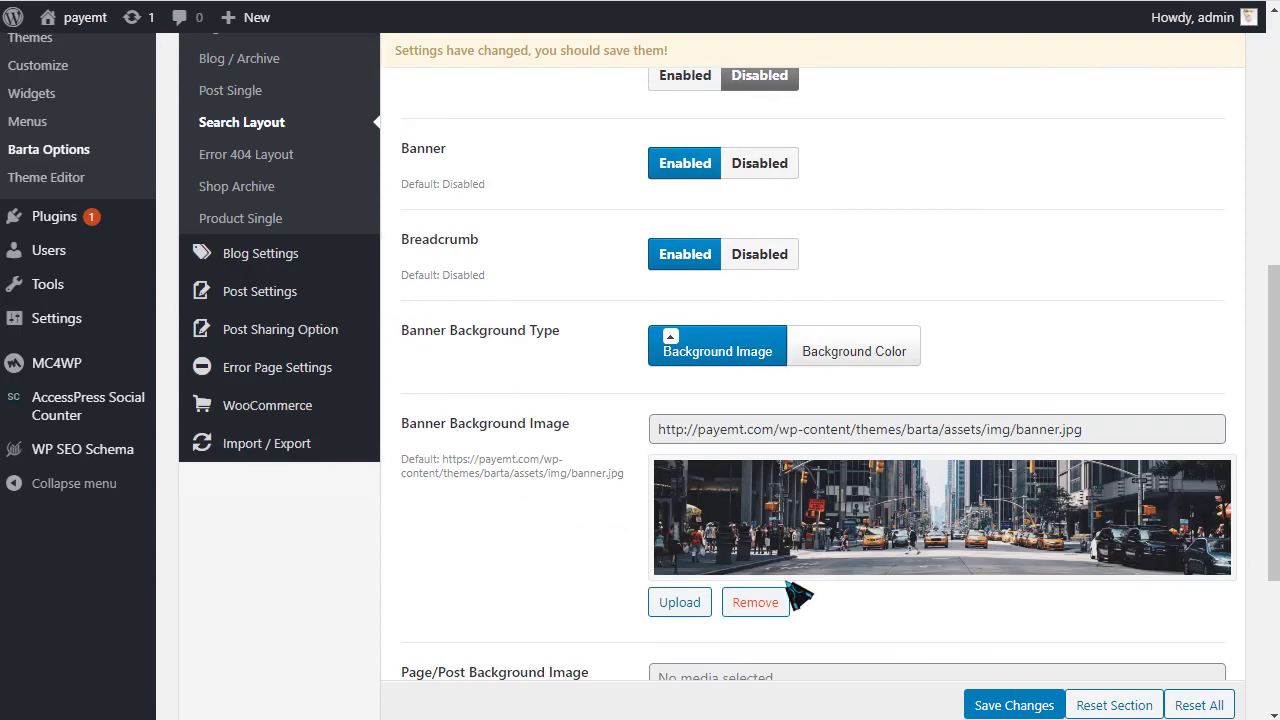
{"action": "left_click", "coordinate": [268, 163]}
{"action": "scroll", "coordinate": [790, 422], "scroll_direction": "down", "scroll_amount": 1}
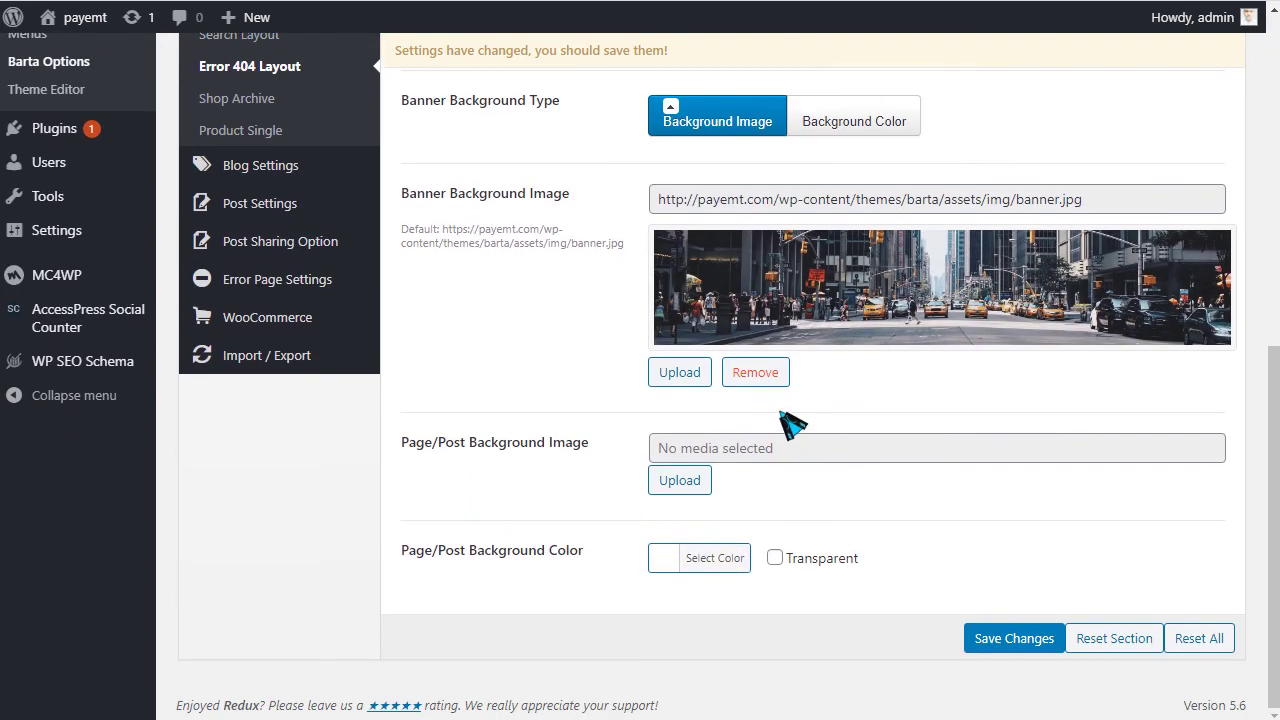
{"action": "scroll", "coordinate": [846, 312], "scroll_direction": "up", "scroll_amount": 2}
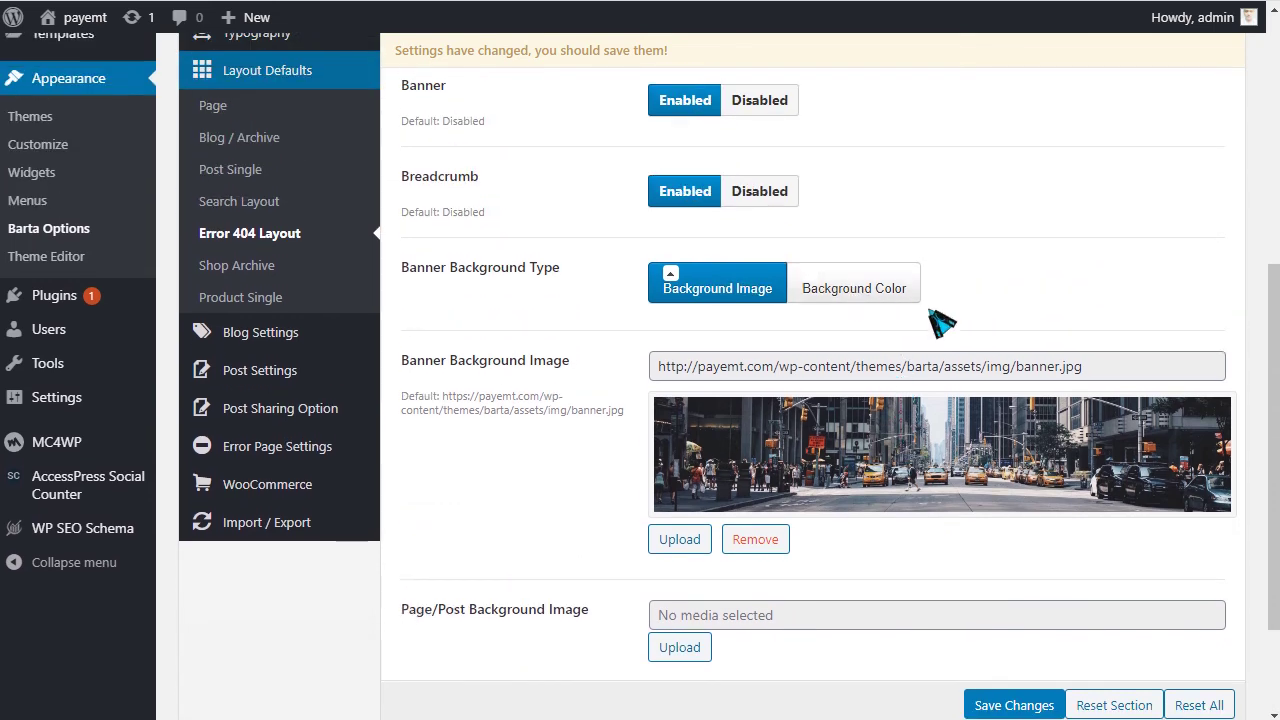
{"action": "left_click", "coordinate": [237, 265]}
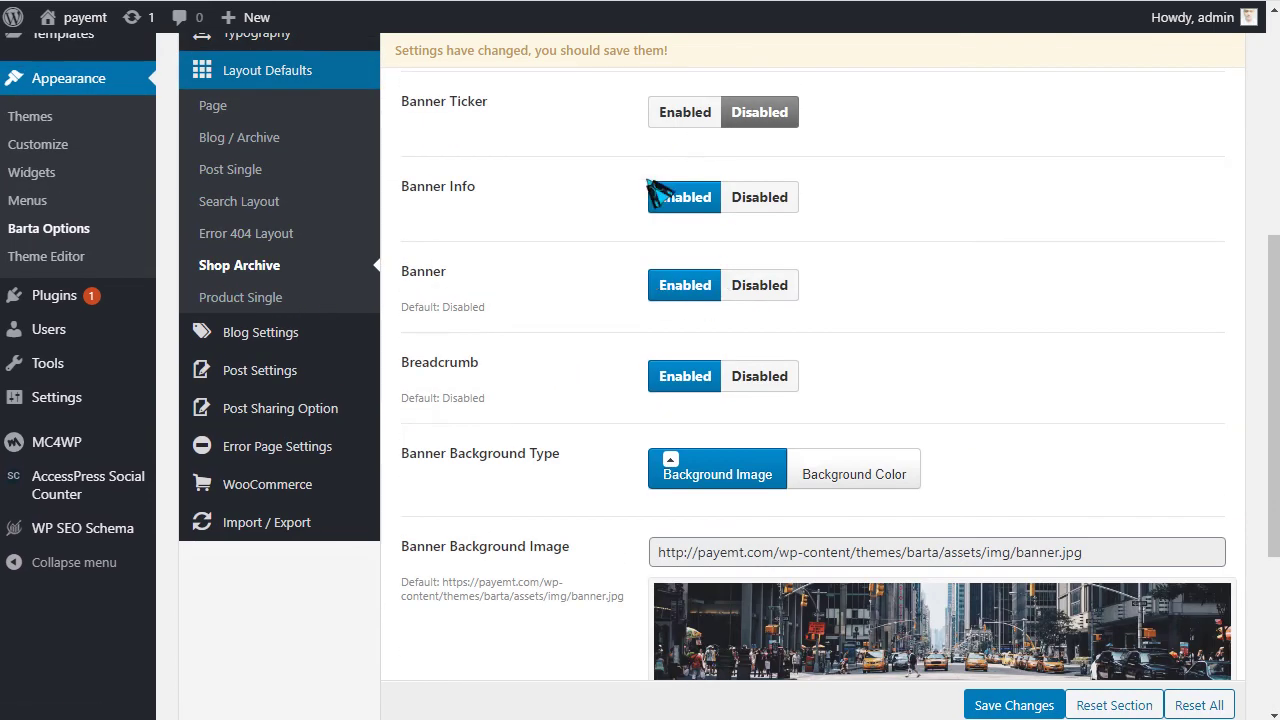
{"action": "scroll", "coordinate": [295, 300], "scroll_direction": "down", "scroll_amount": 1}
Step: In Blog Settings, turn off Show Date, Show Author Name and Show Categories
{"action": "left_click", "coordinate": [258, 266]}
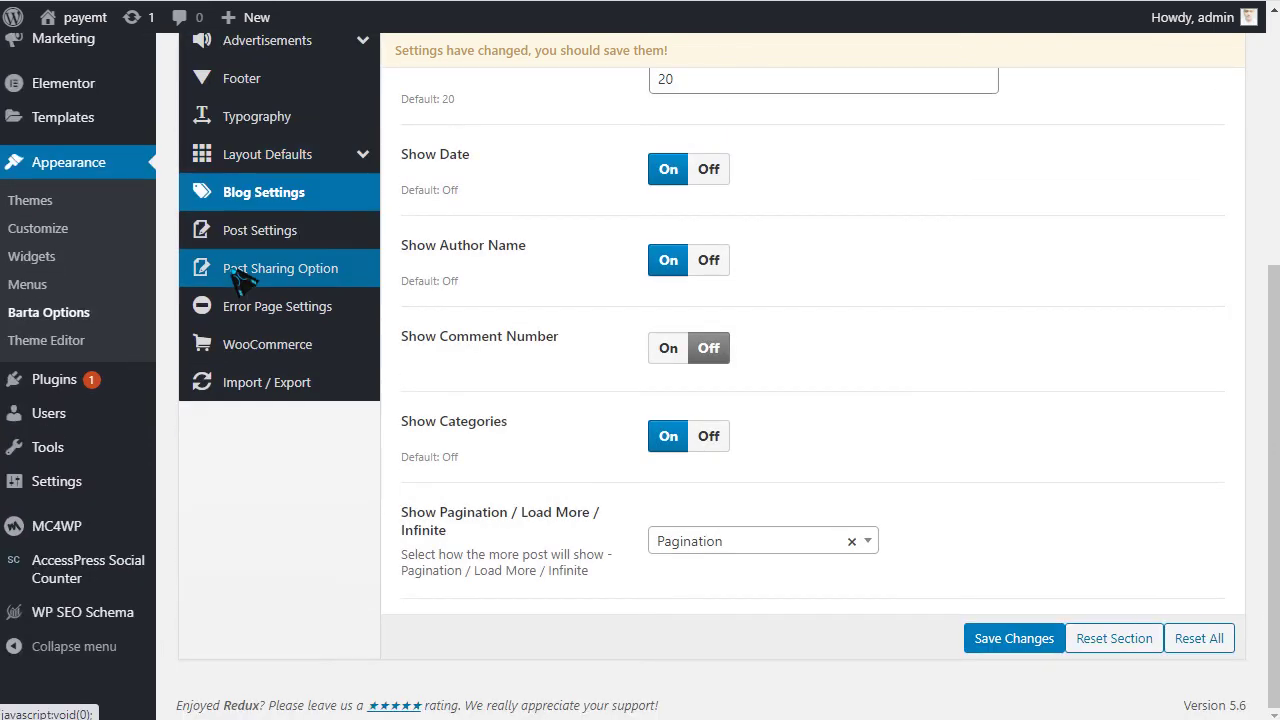
{"action": "scroll", "coordinate": [258, 230], "scroll_direction": "up", "scroll_amount": 5}
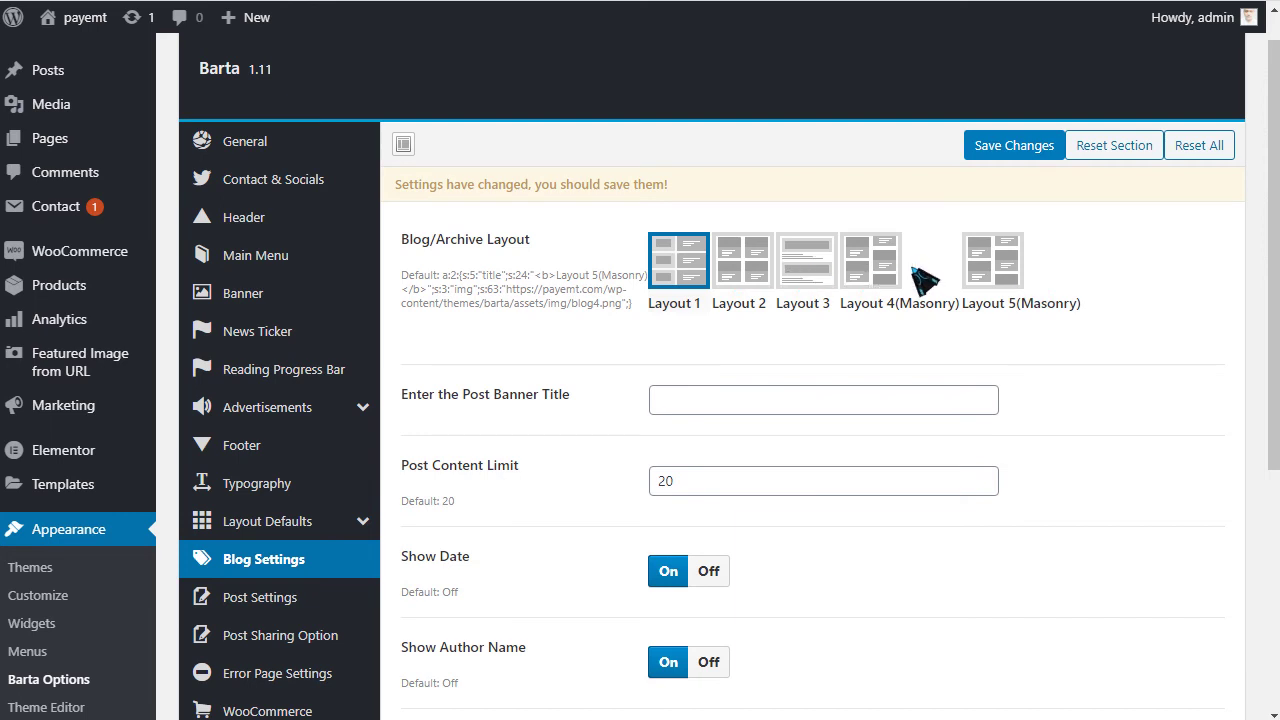
{"action": "scroll", "coordinate": [900, 280], "scroll_direction": "down", "scroll_amount": 3}
{"action": "scroll", "coordinate": [534, 317], "scroll_direction": "down", "scroll_amount": 1}
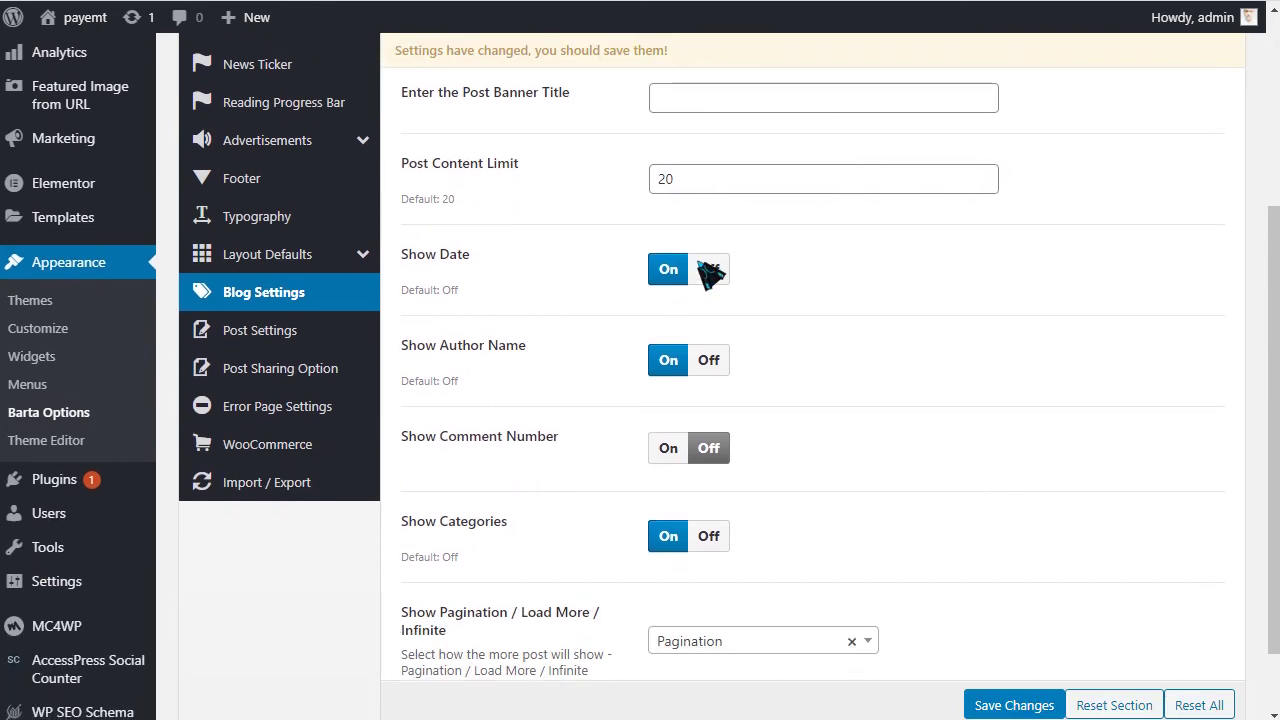
{"action": "left_click", "coordinate": [709, 270]}
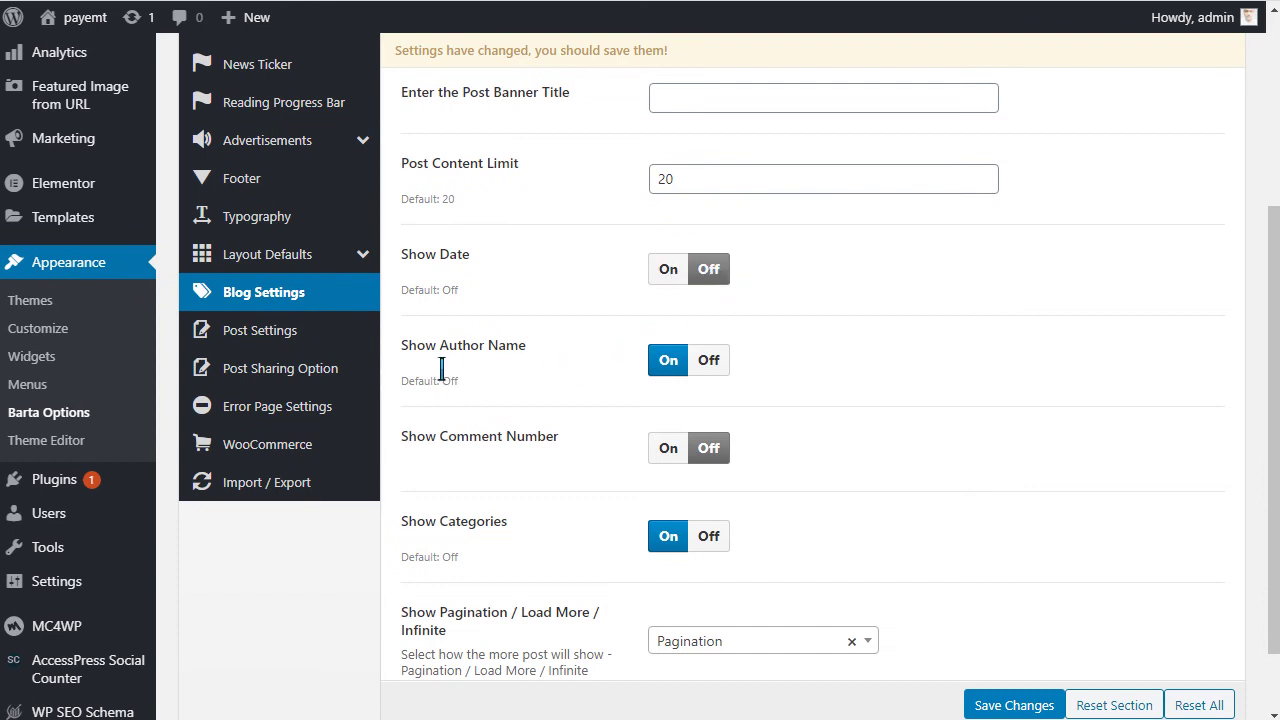
{"action": "left_click_drag", "start_coordinate": [441, 369], "coordinate": [586, 371]}
{"action": "left_click", "coordinate": [709, 362]}
{"action": "scroll", "coordinate": [722, 360], "scroll_direction": "down", "scroll_amount": 1}
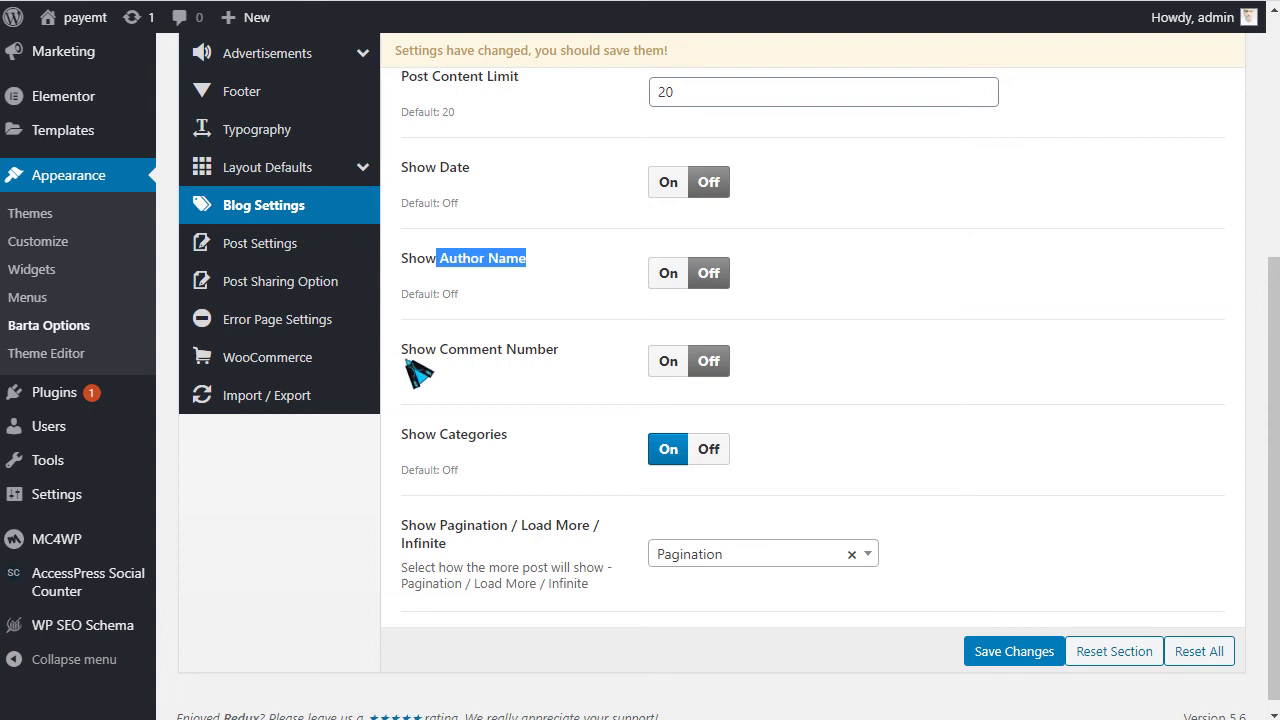
{"action": "left_click_drag", "start_coordinate": [441, 370], "coordinate": [557, 372]}
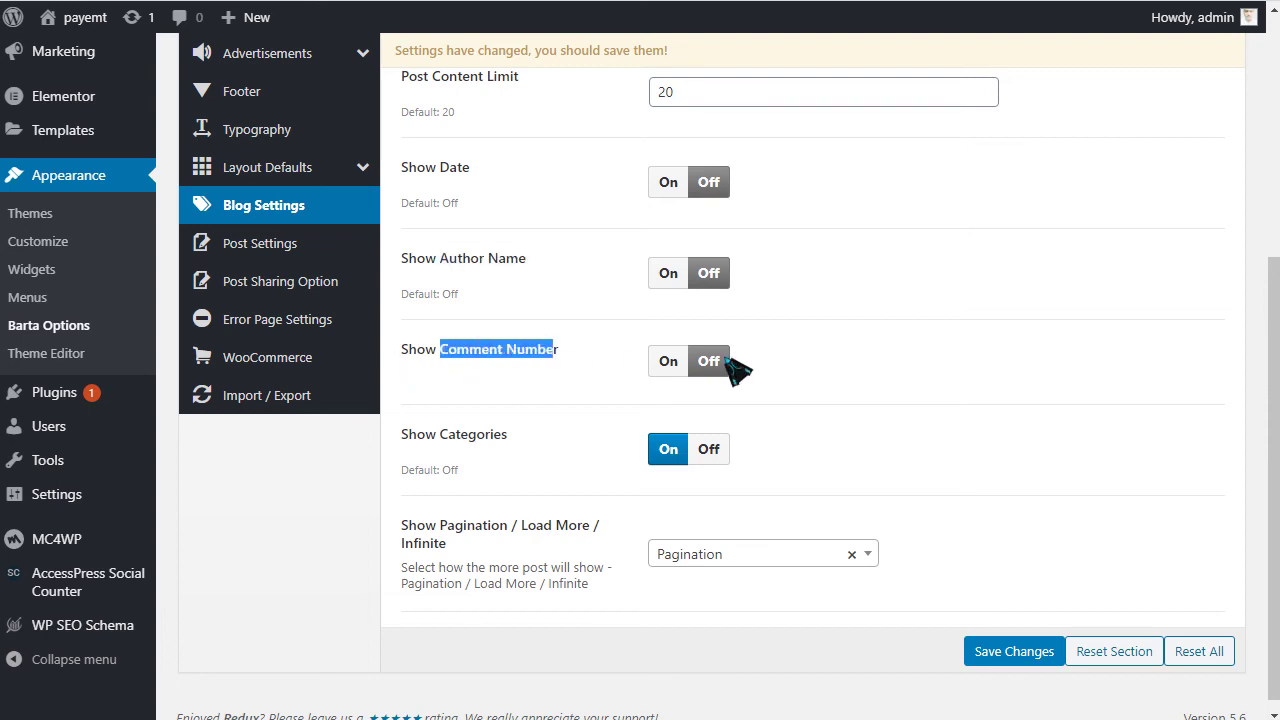
{"action": "left_click", "coordinate": [710, 452]}
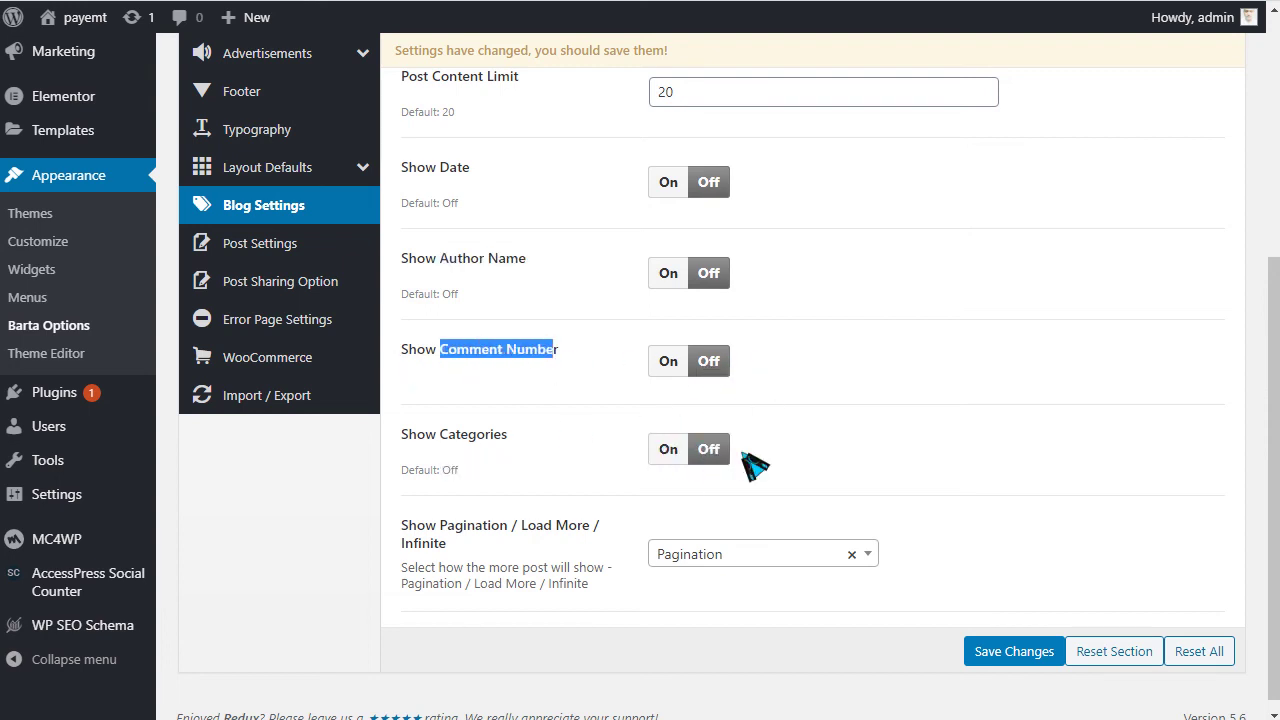
{"action": "scroll", "coordinate": [734, 470], "scroll_direction": "up", "scroll_amount": 2}
Step: Open Post Settings and turn off Show Author Name and Show Author Social Links
{"action": "left_click", "coordinate": [303, 415]}
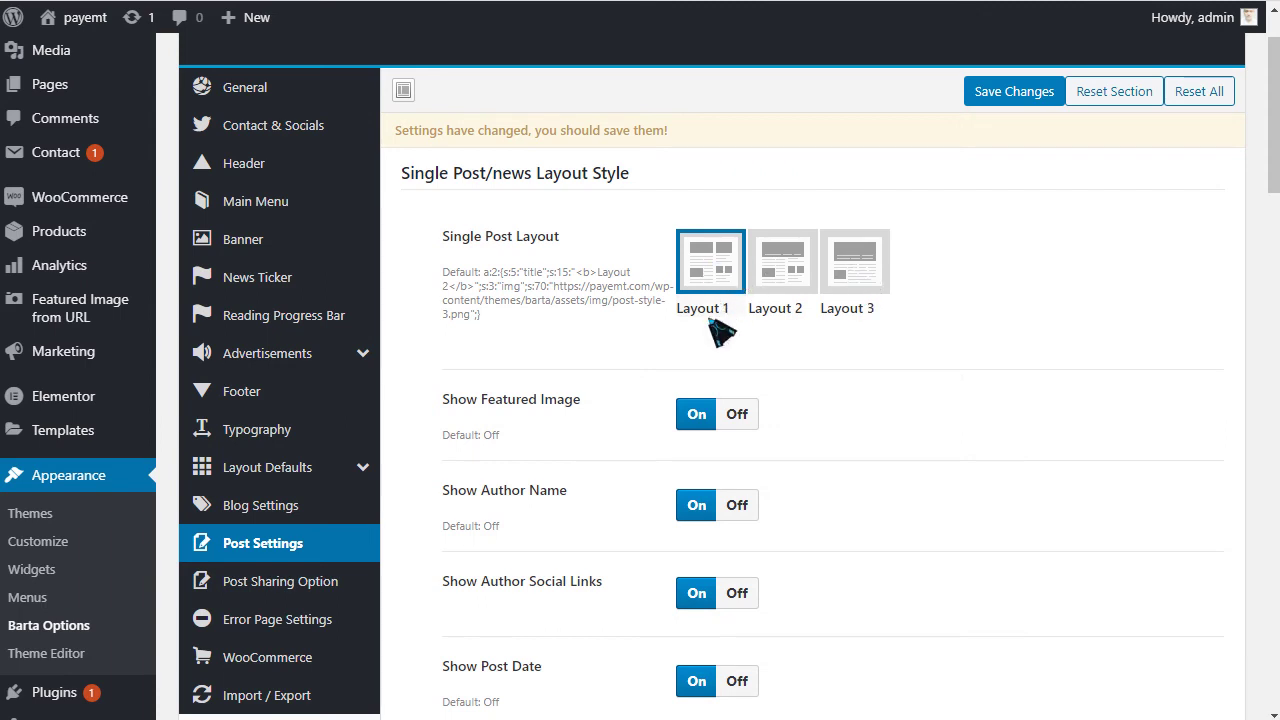
{"action": "scroll", "coordinate": [705, 330], "scroll_direction": "down", "scroll_amount": 2}
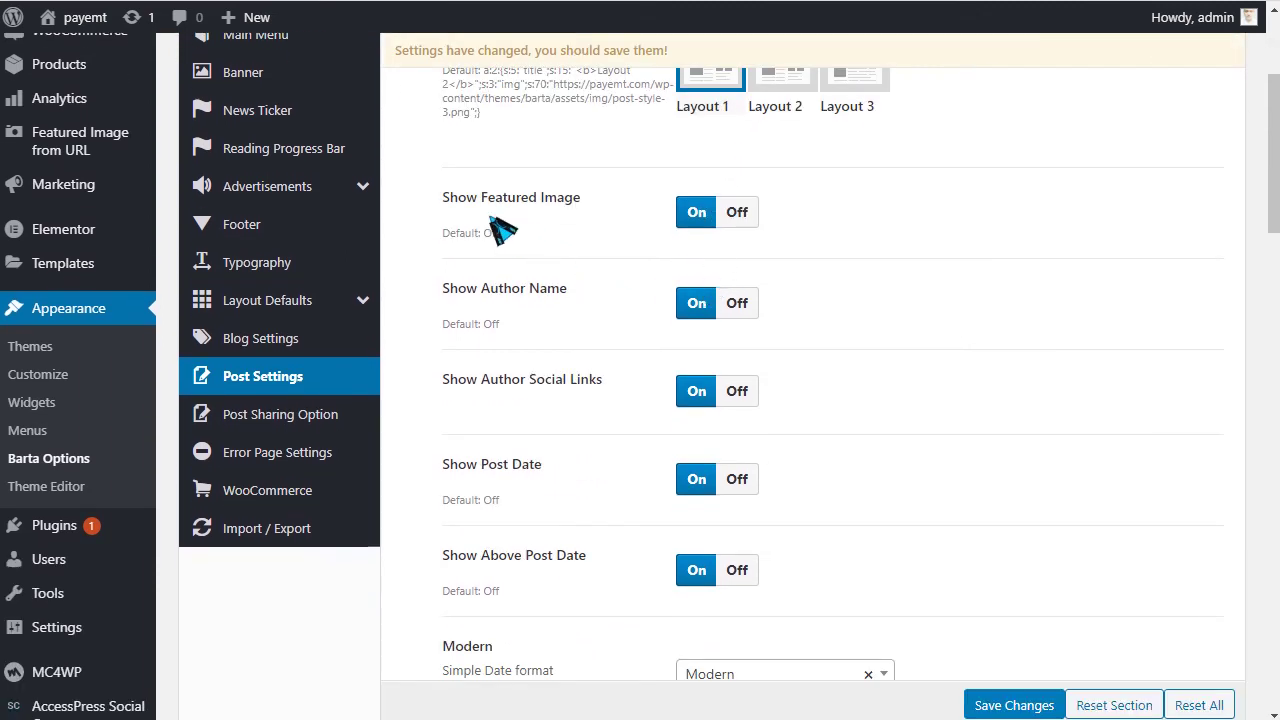
{"action": "left_click_drag", "start_coordinate": [466, 205], "coordinate": [605, 208]}
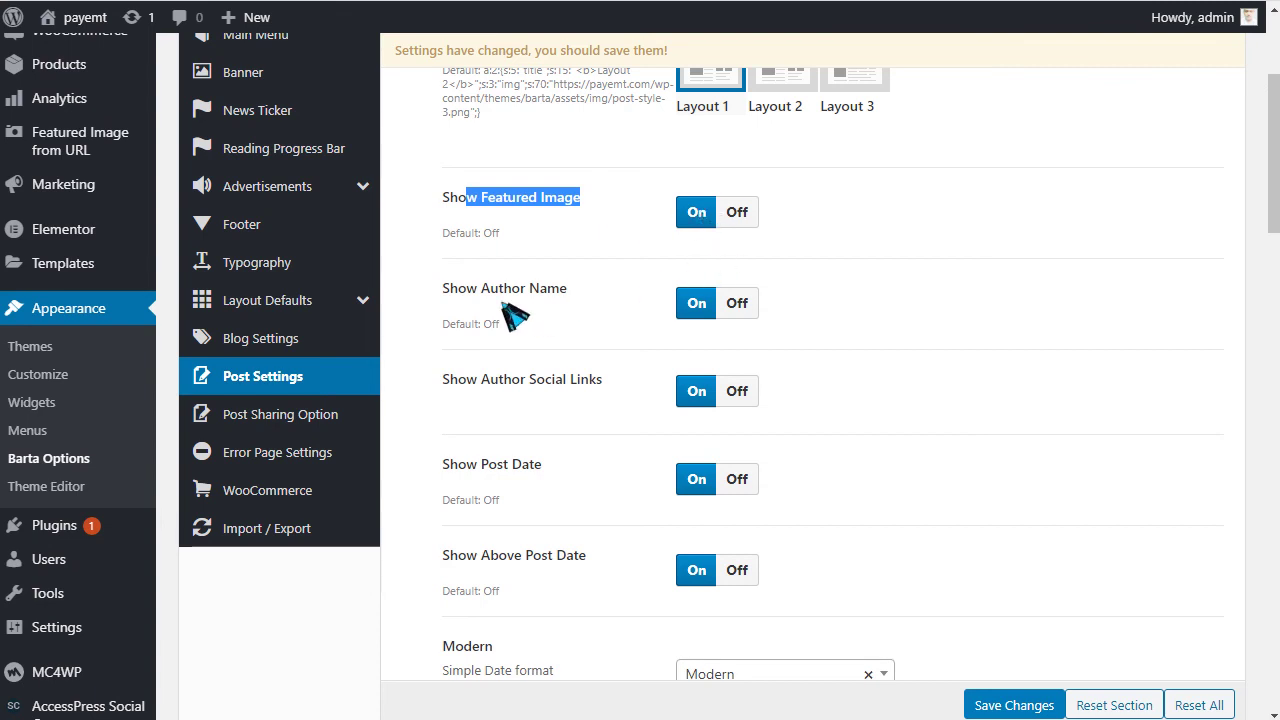
{"action": "left_click_drag", "start_coordinate": [480, 290], "coordinate": [568, 290]}
{"action": "left_click", "coordinate": [737, 303]}
{"action": "left_click_drag", "start_coordinate": [481, 380], "coordinate": [602, 381]}
{"action": "left_click", "coordinate": [738, 392]}
Step: Turn off Show Post Date and Show Above Post Date for single posts
{"action": "scroll", "coordinate": [609, 380], "scroll_direction": "down", "scroll_amount": 2}
{"action": "left_click_drag", "start_coordinate": [458, 298], "coordinate": [586, 323]}
{"action": "left_click", "coordinate": [737, 313]}
{"action": "scroll", "coordinate": [560, 365], "scroll_direction": "down", "scroll_amount": 1}
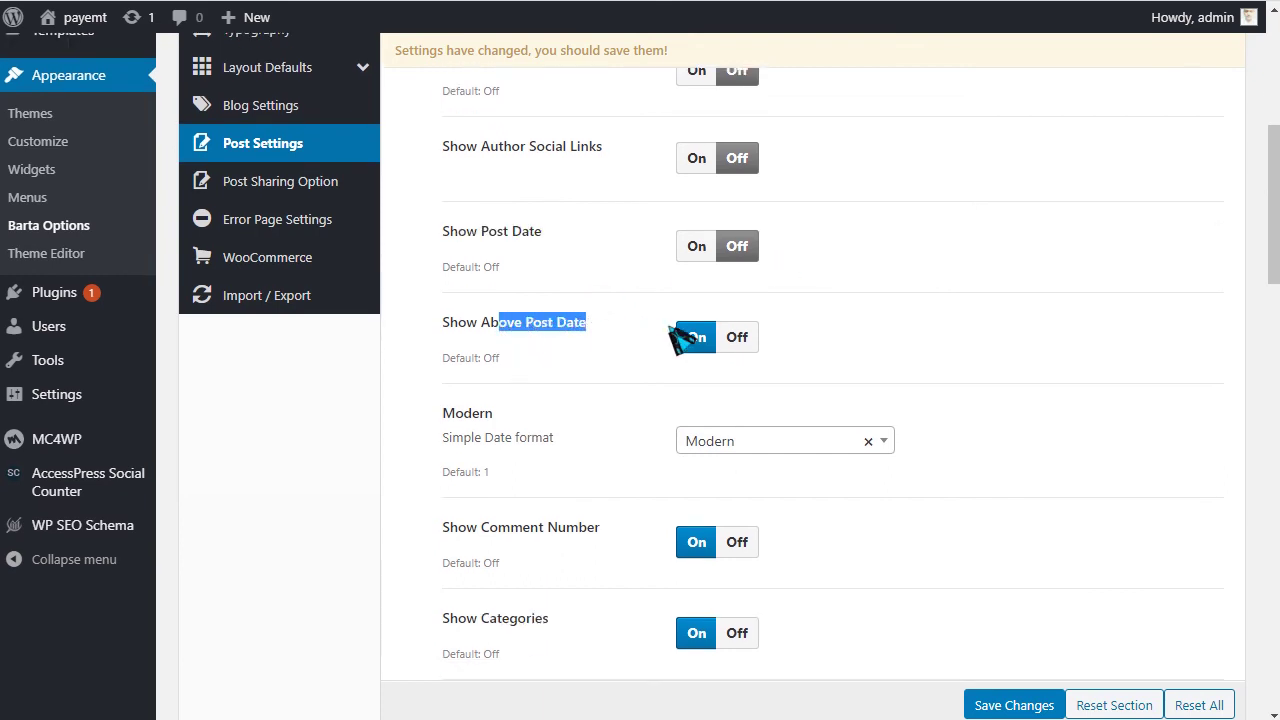
{"action": "left_click", "coordinate": [737, 340]}
{"action": "scroll", "coordinate": [640, 385], "scroll_direction": "down", "scroll_amount": 2}
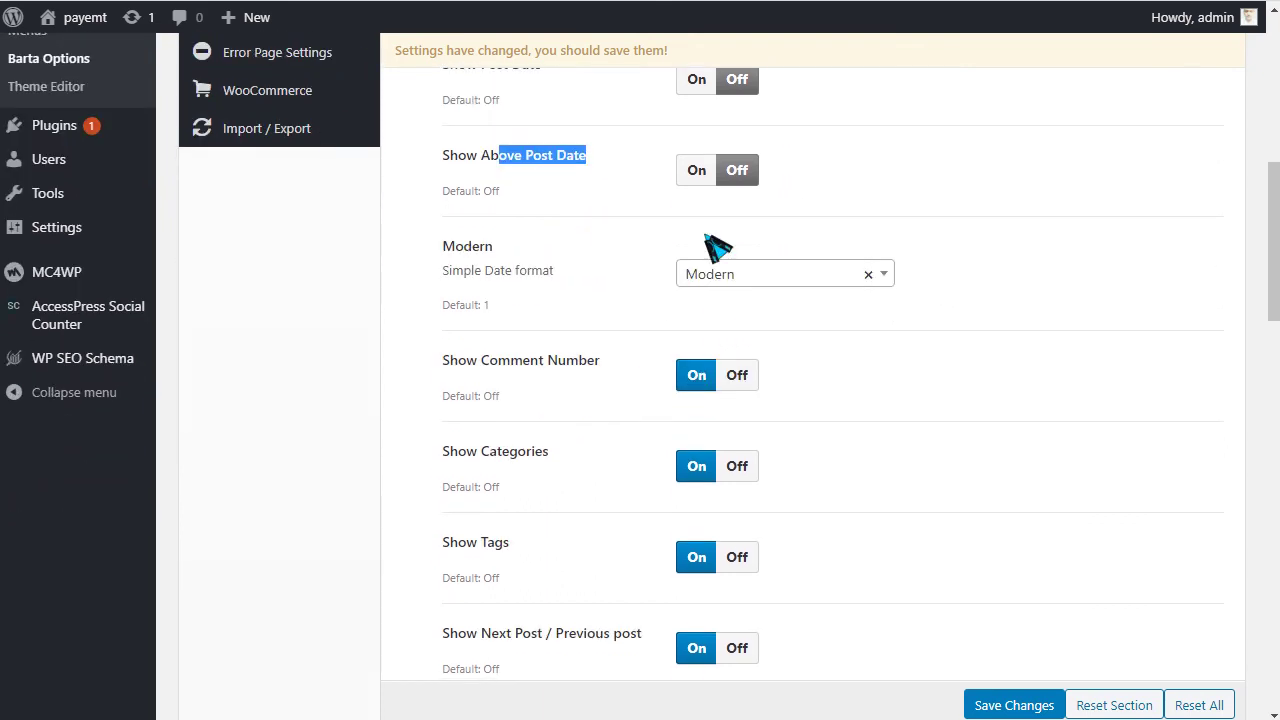
{"action": "scroll", "coordinate": [662, 175], "scroll_direction": "up", "scroll_amount": 1}
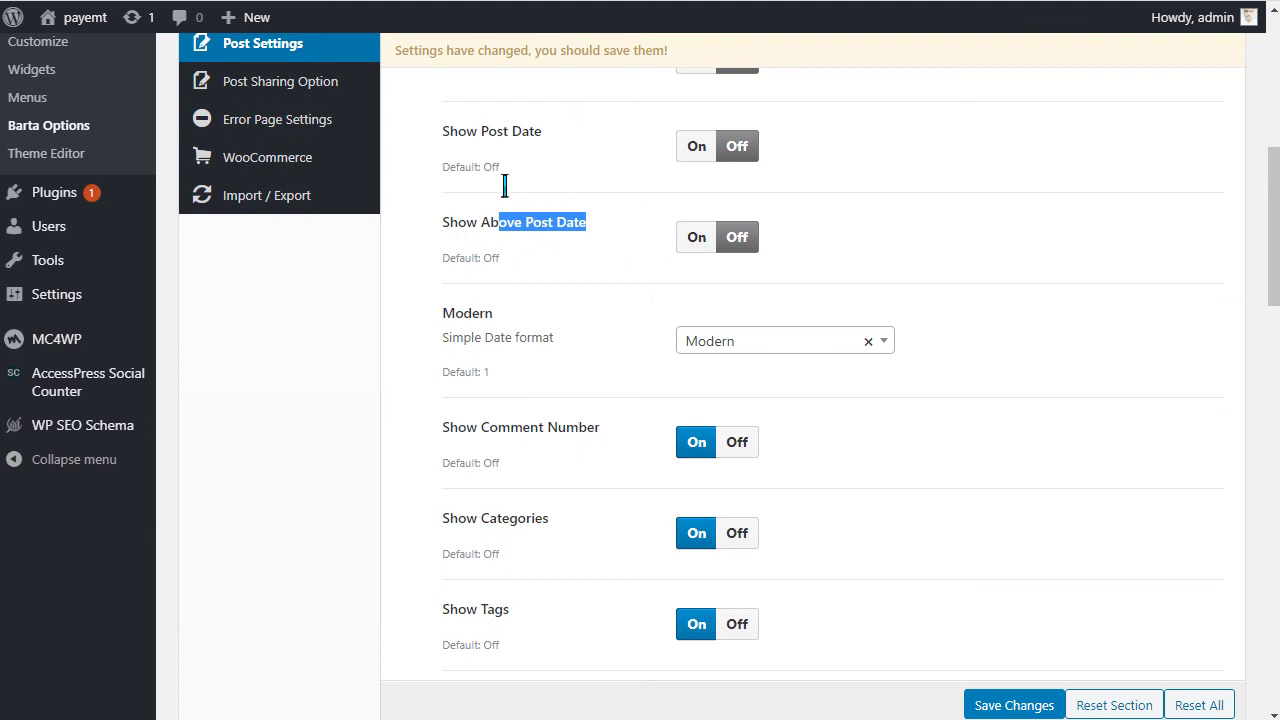
{"action": "scroll", "coordinate": [565, 300], "scroll_direction": "down", "scroll_amount": 2}
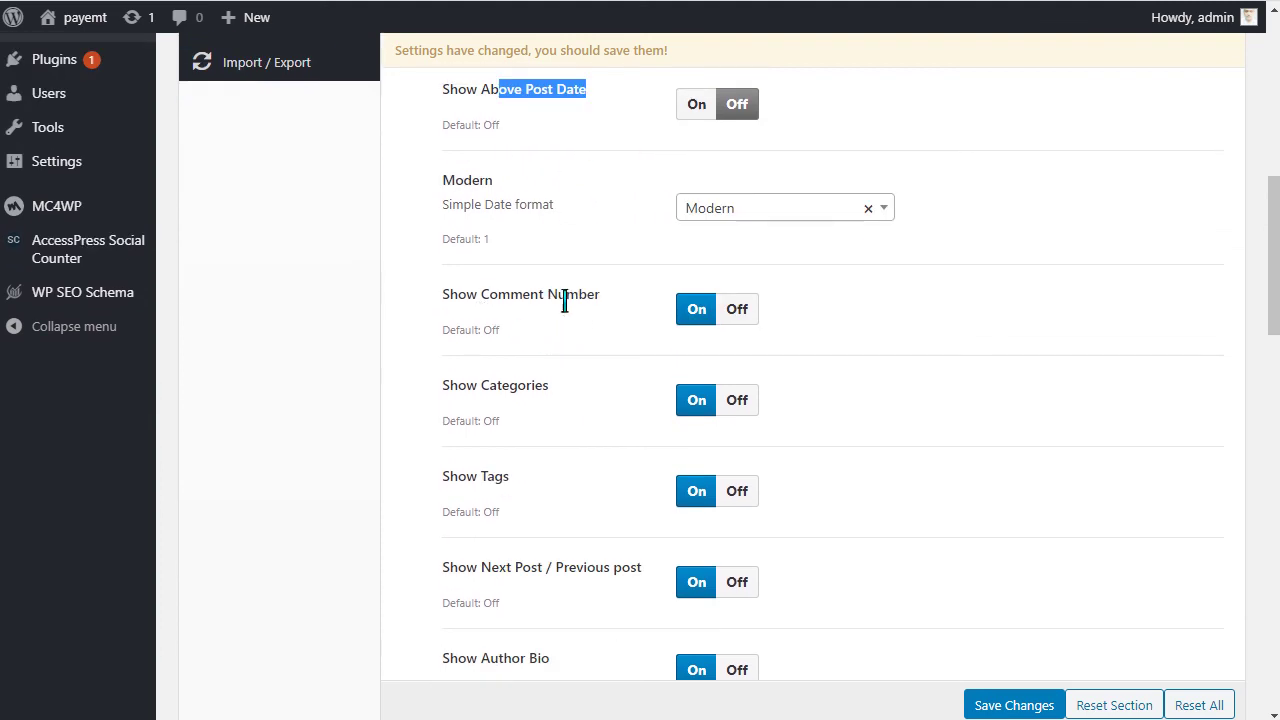
Step: Turn off Show Comment Number, Show Categories, Show Tags and Show Author Bio for single posts
{"action": "left_click", "coordinate": [740, 314]}
{"action": "left_click", "coordinate": [739, 400]}
{"action": "left_click", "coordinate": [740, 491]}
{"action": "scroll", "coordinate": [744, 488], "scroll_direction": "down", "scroll_amount": 2}
{"action": "left_click_drag", "start_coordinate": [466, 403], "coordinate": [646, 471]}
{"action": "scroll", "coordinate": [548, 355], "scroll_direction": "down", "scroll_amount": 2}
{"action": "left_click_drag", "start_coordinate": [466, 362], "coordinate": [746, 370]}
{"action": "left_click", "coordinate": [746, 372]}
Step: Look over the Show Post Subtitle, Show/hide Post View and Post Reading Length Active options
{"action": "scroll", "coordinate": [748, 405], "scroll_direction": "down", "scroll_amount": 2}
{"action": "left_click_drag", "start_coordinate": [467, 312], "coordinate": [623, 314]}
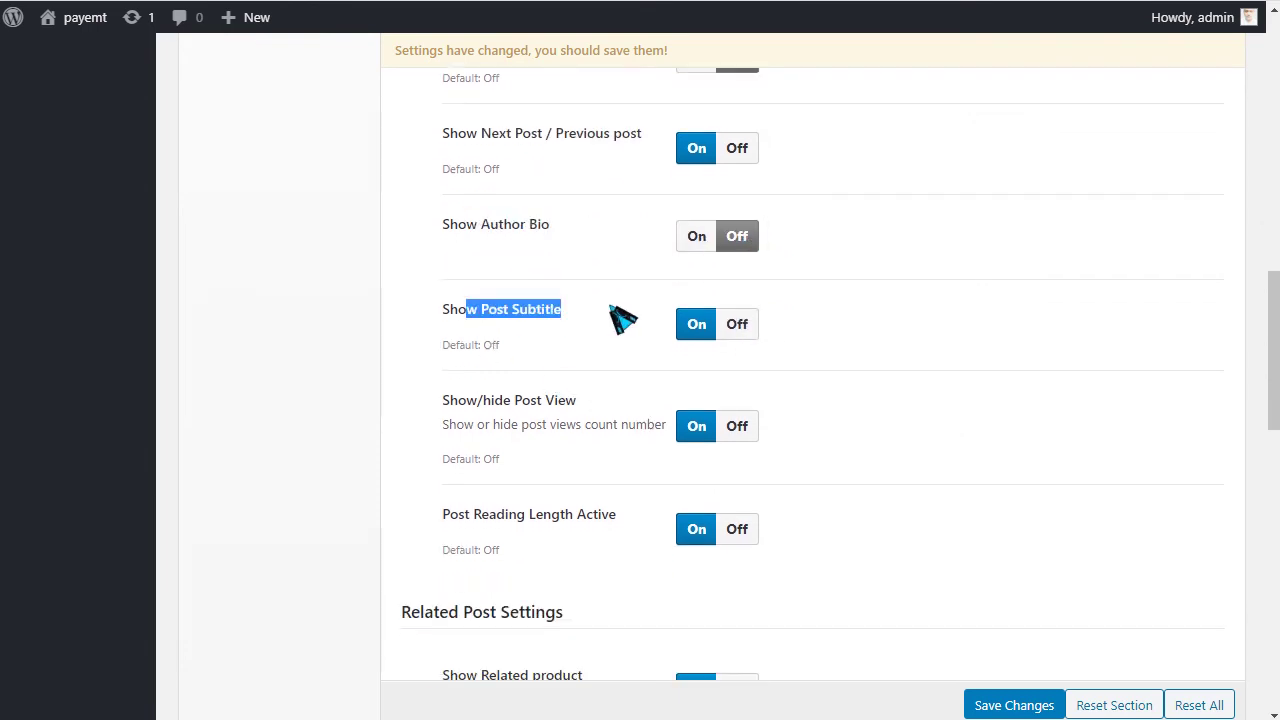
{"action": "scroll", "coordinate": [625, 415], "scroll_direction": "down", "scroll_amount": 2}
{"action": "left_click_drag", "start_coordinate": [489, 292], "coordinate": [608, 320]}
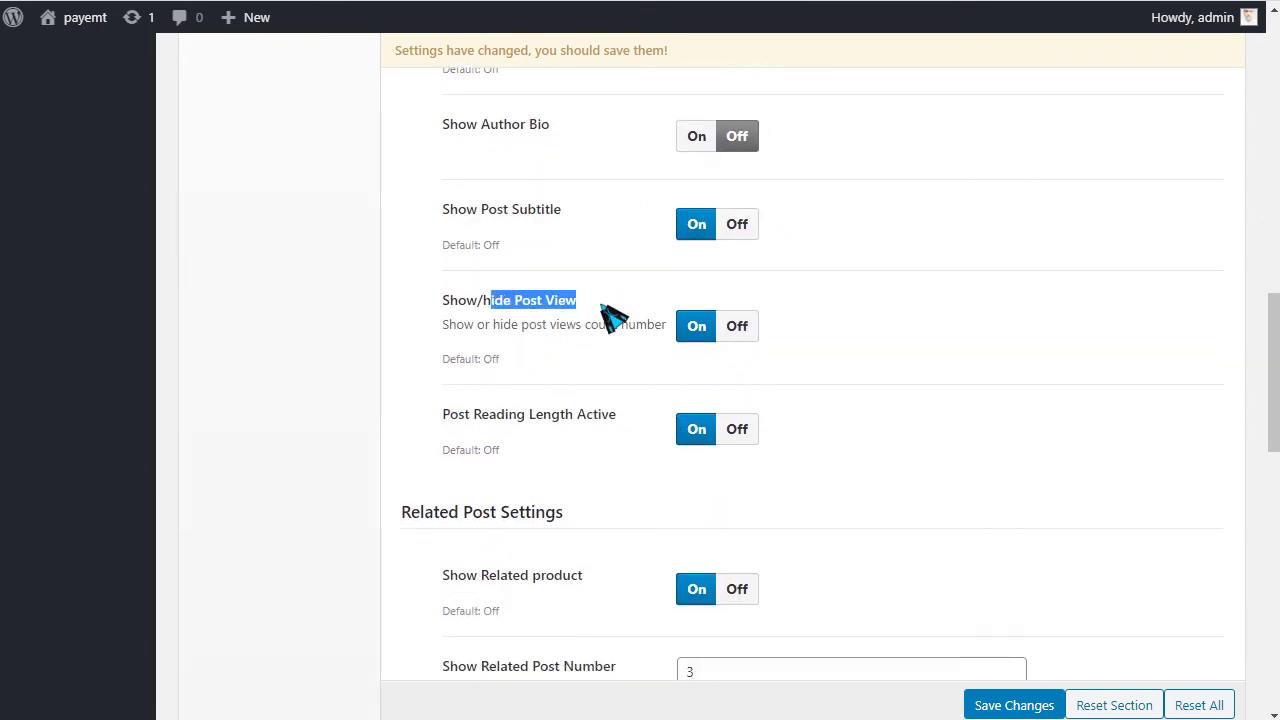
{"action": "scroll", "coordinate": [580, 350], "scroll_direction": "down", "scroll_amount": 2}
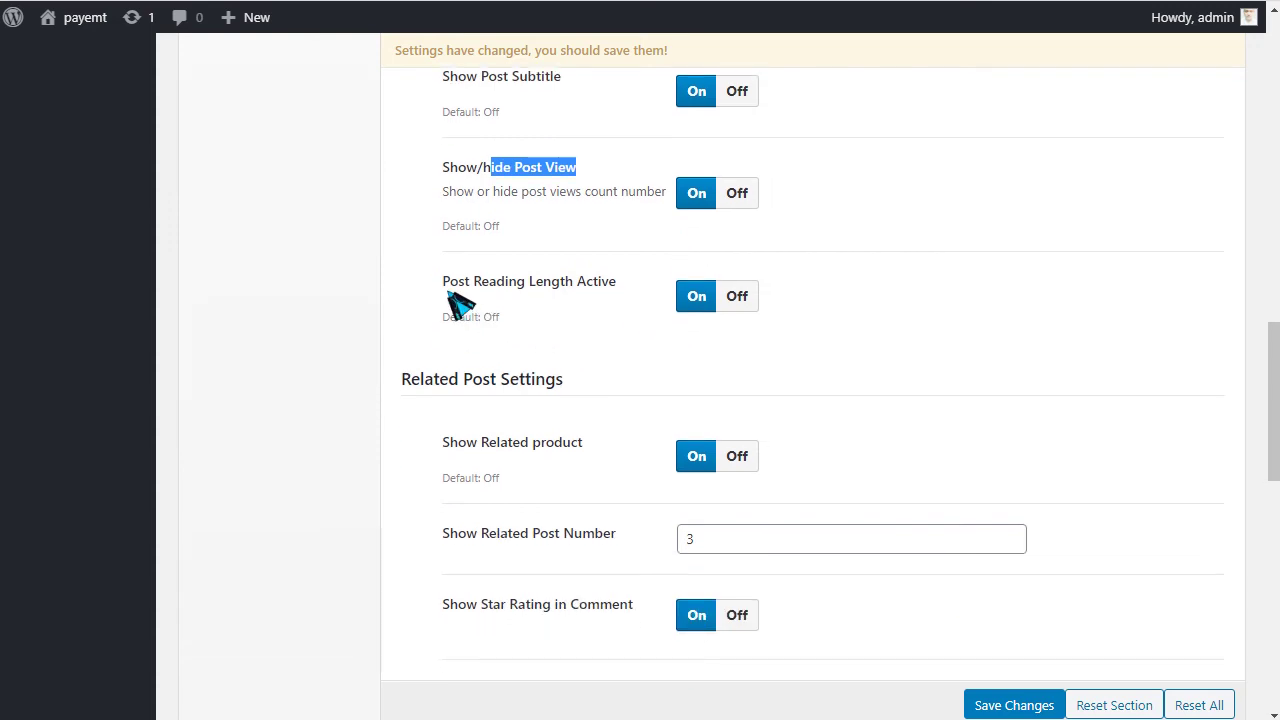
{"action": "scroll", "coordinate": [751, 371], "scroll_direction": "down", "scroll_amount": 2}
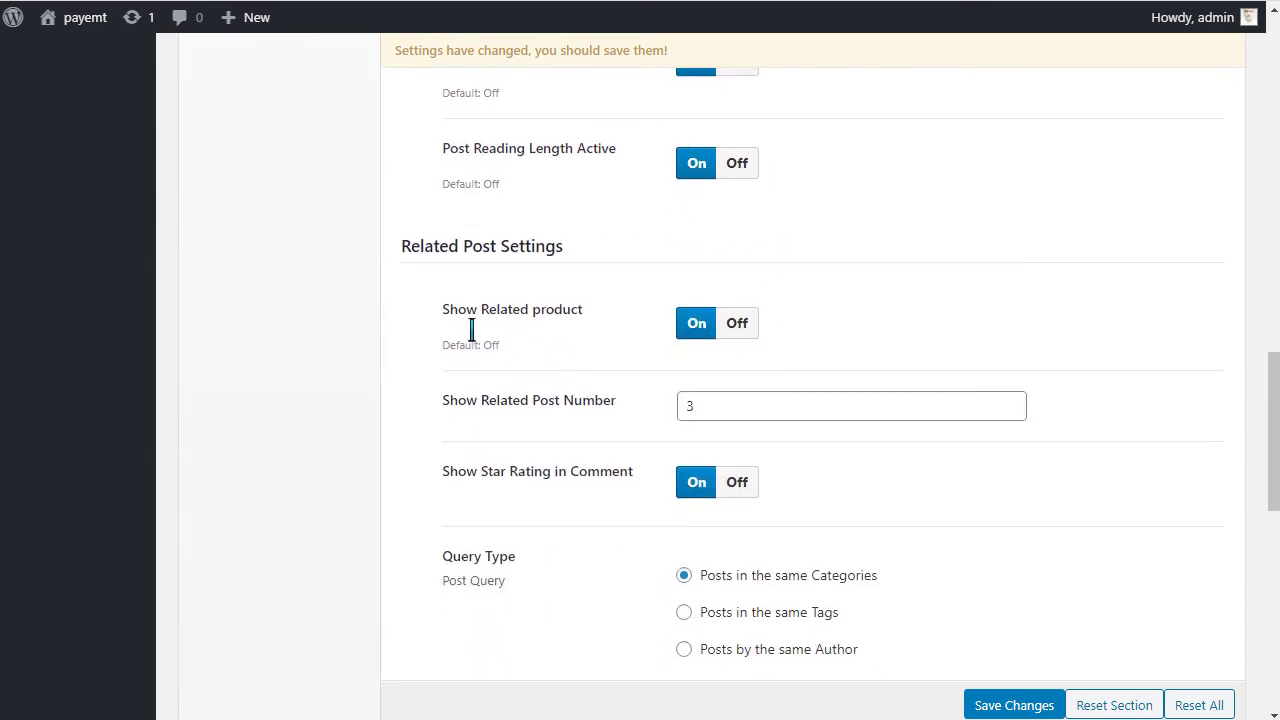
Step: In Related Post Settings, set the Sort Order to Random Posts
{"action": "left_click_drag", "start_coordinate": [449, 312], "coordinate": [729, 323]}
{"action": "scroll", "coordinate": [780, 440], "scroll_direction": "down", "scroll_amount": 2}
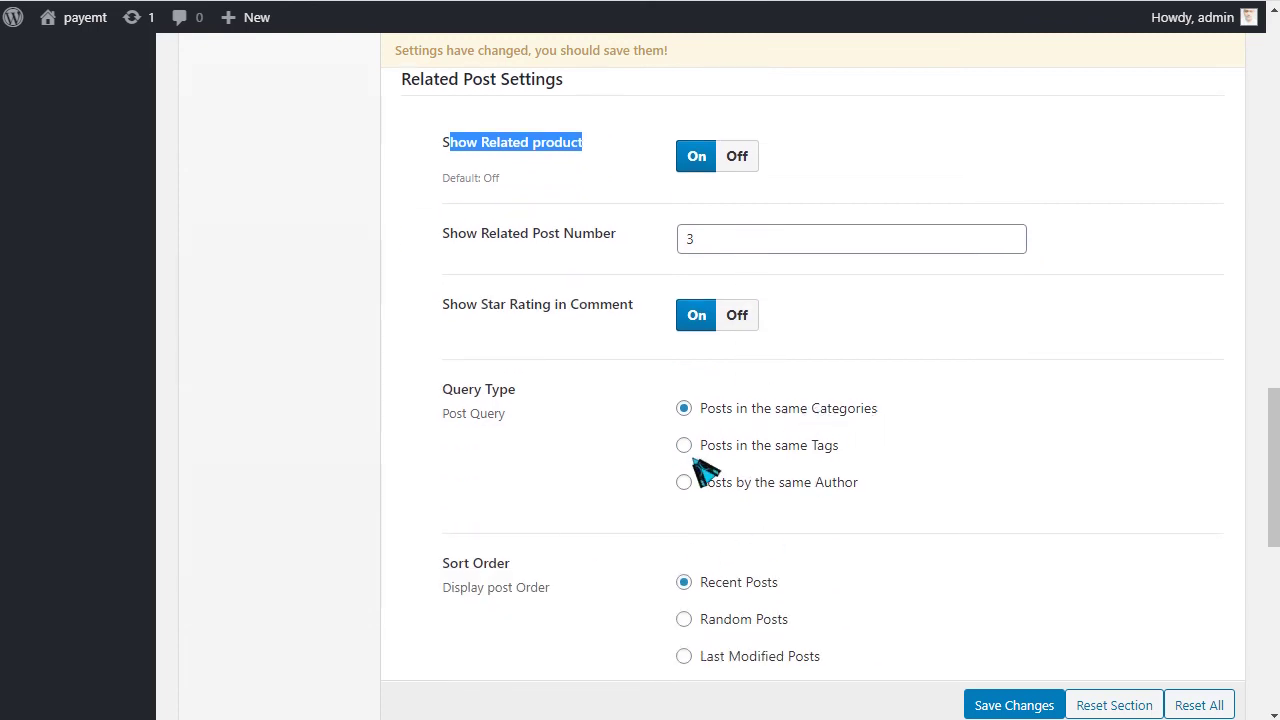
{"action": "scroll", "coordinate": [815, 498], "scroll_direction": "down", "scroll_amount": 4}
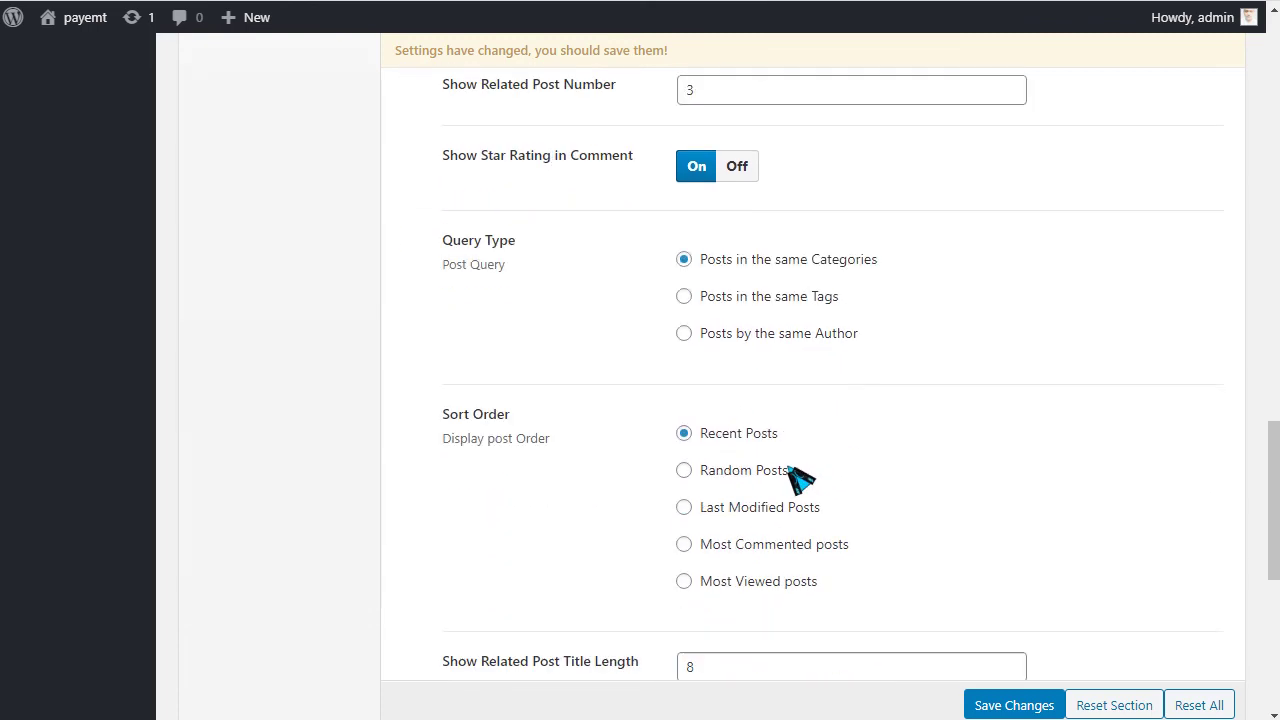
{"action": "left_click", "coordinate": [705, 258]}
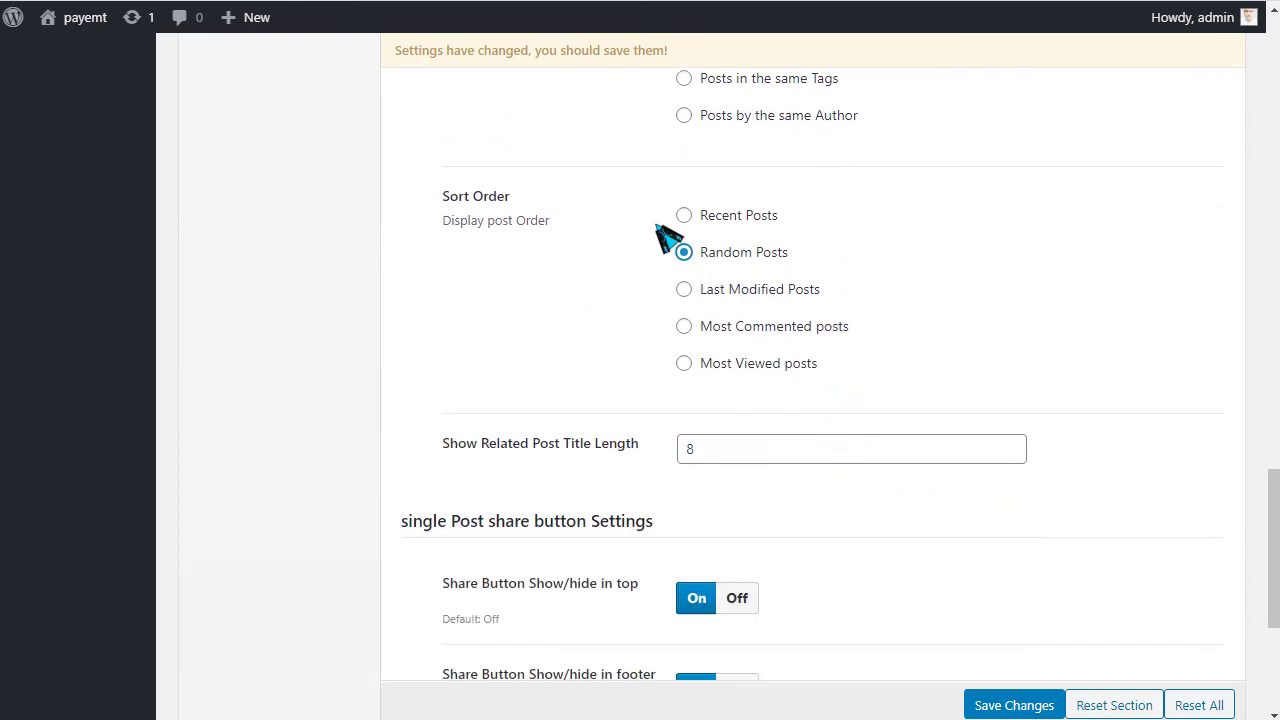
Step: Review the share button and caption options in Post Settings, and the social network share toggles in Post Sharing Option
{"action": "scroll", "coordinate": [662, 233], "scroll_direction": "down", "scroll_amount": 4}
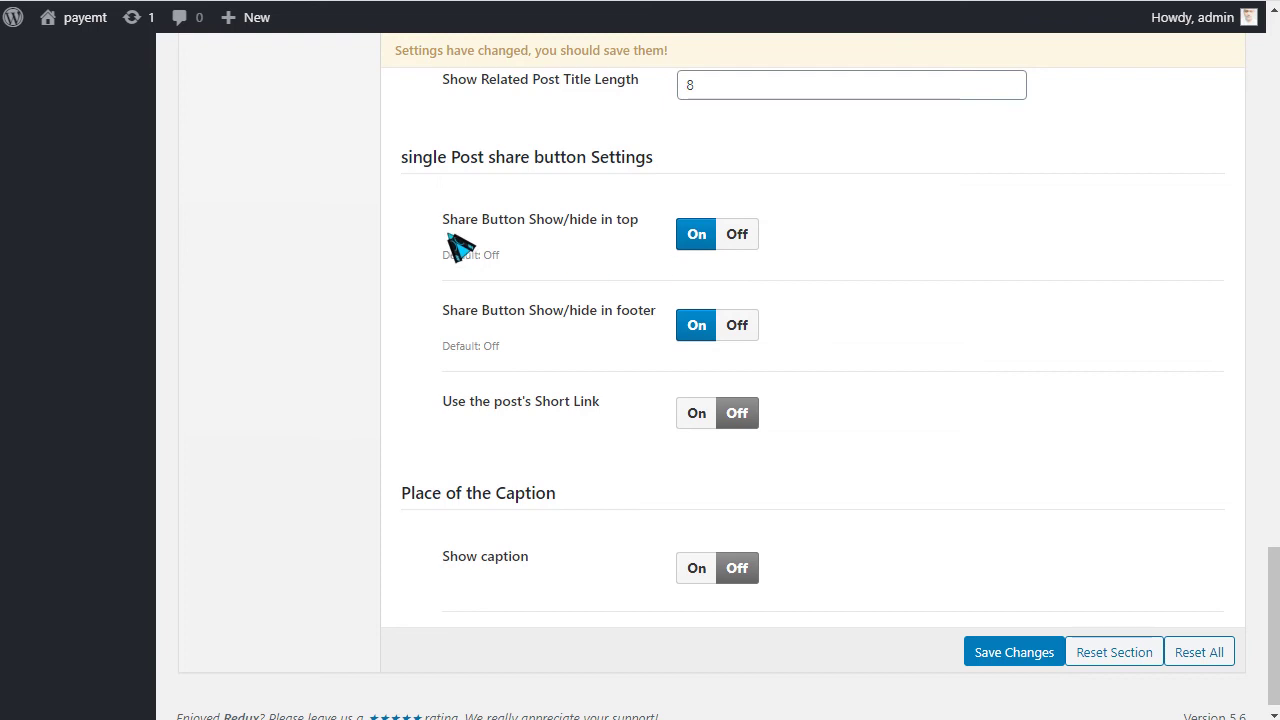
{"action": "scroll", "coordinate": [686, 251], "scroll_direction": "down", "scroll_amount": 1}
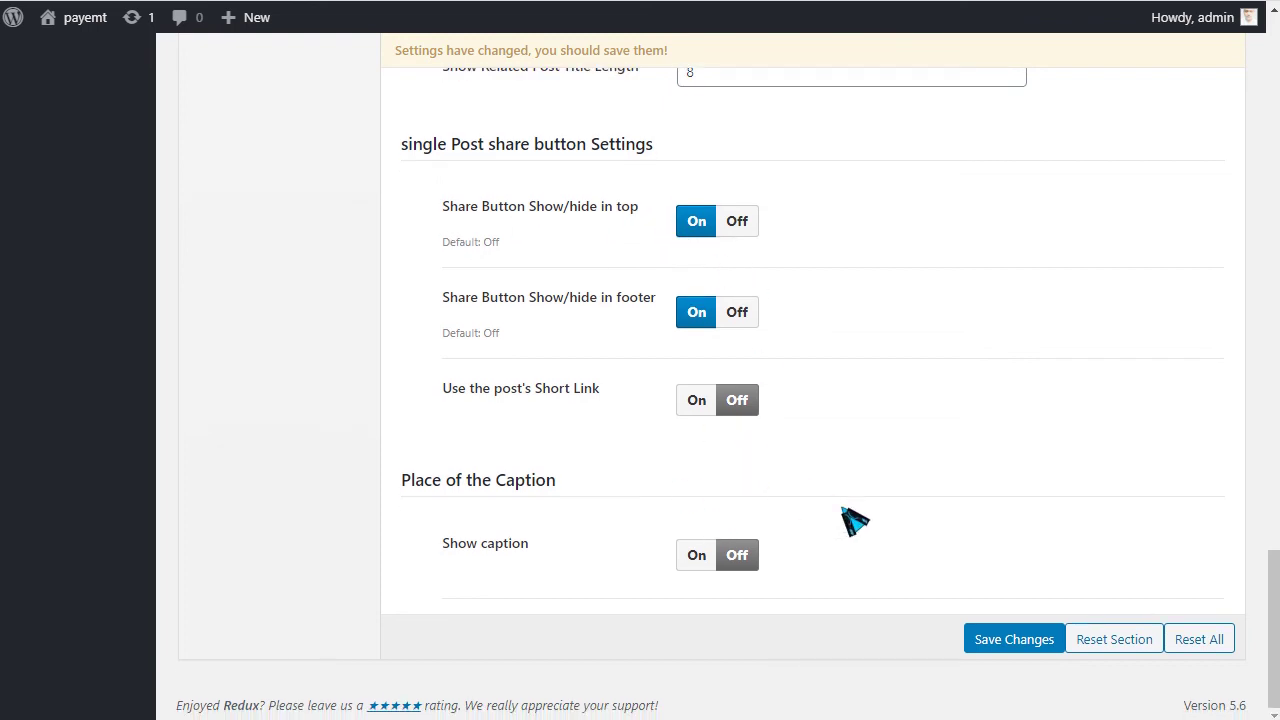
{"action": "left_click_drag", "start_coordinate": [1273, 565], "coordinate": [1270, 50]}
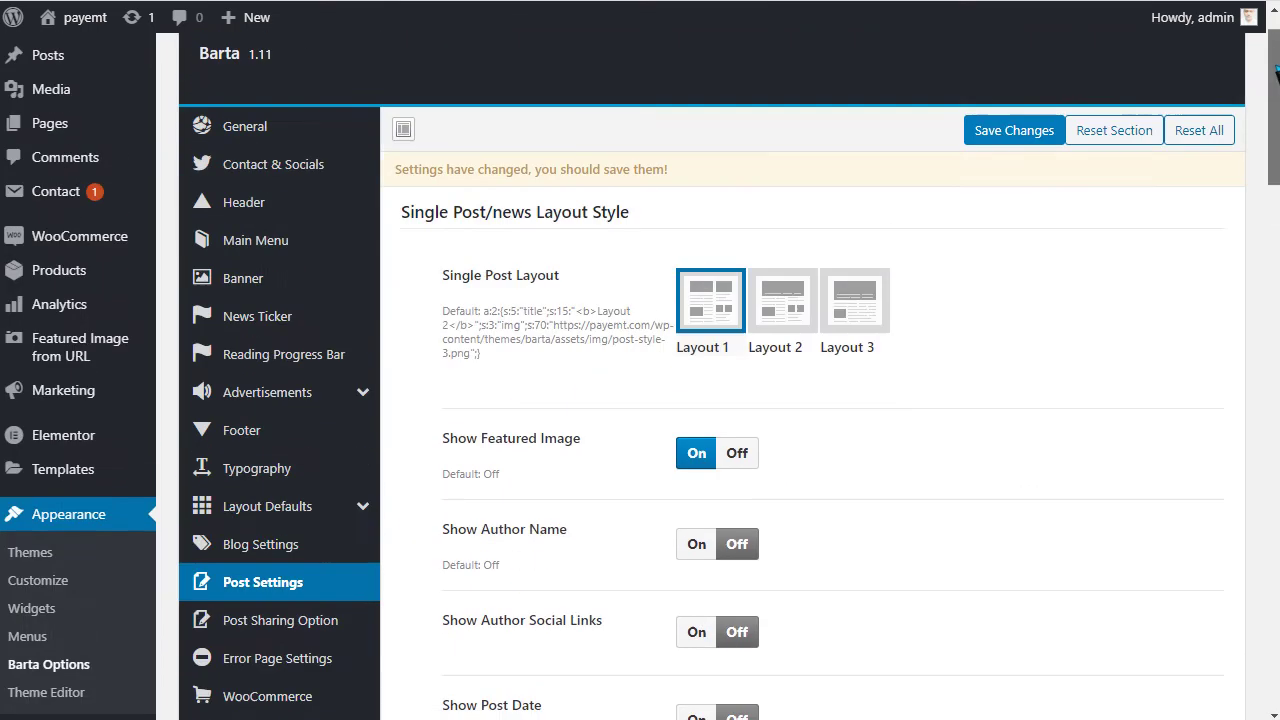
{"action": "scroll", "coordinate": [590, 450], "scroll_direction": "down", "scroll_amount": 2}
{"action": "left_click", "coordinate": [284, 428]}
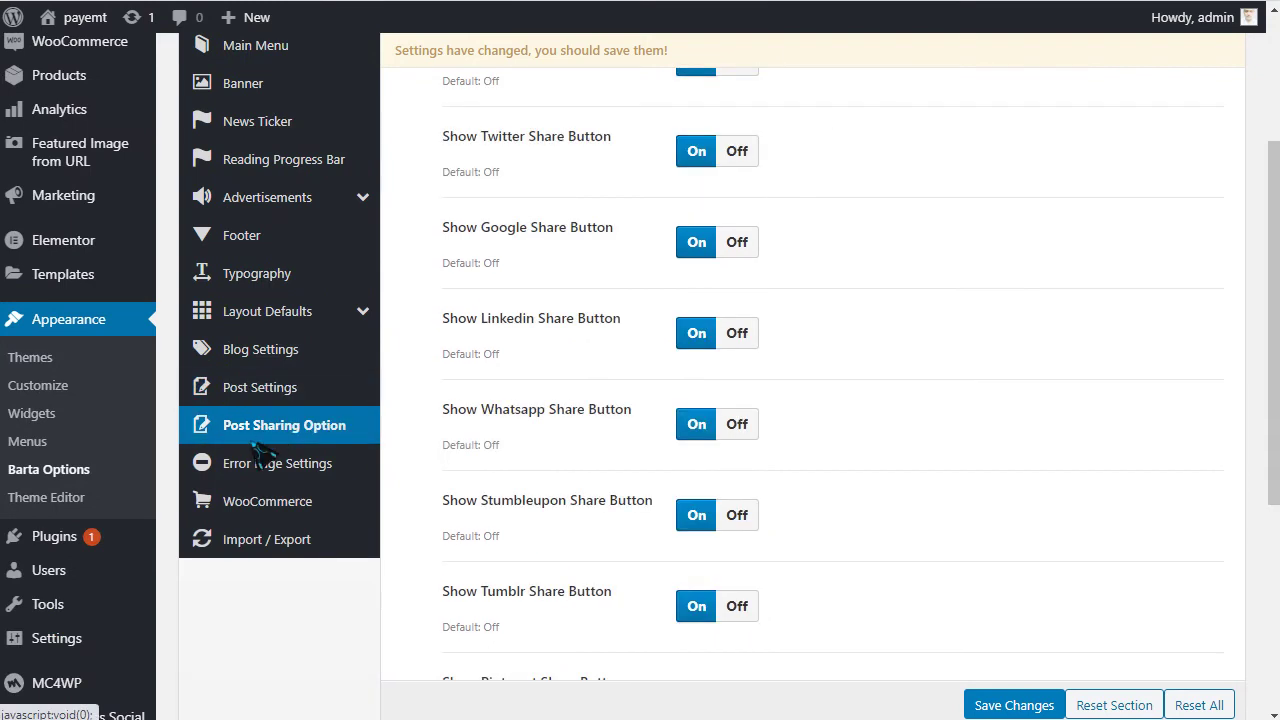
{"action": "scroll", "coordinate": [400, 442], "scroll_direction": "up", "scroll_amount": 2}
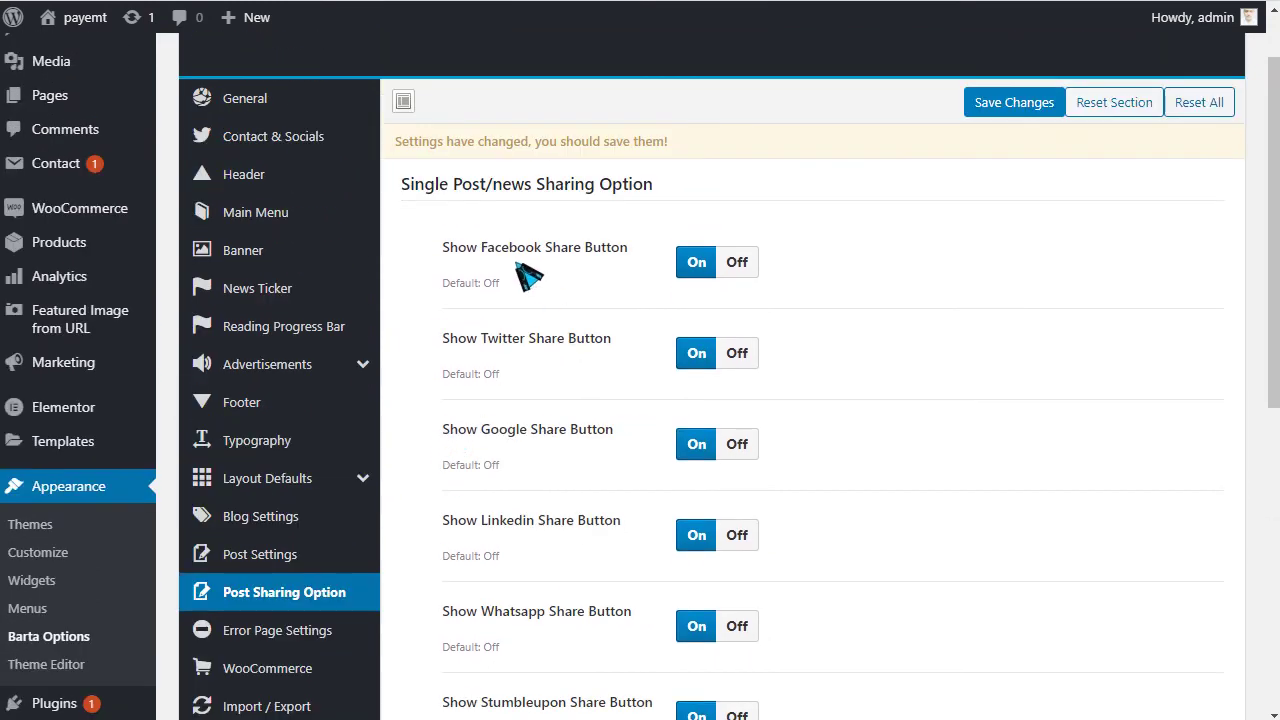
{"action": "left_click_drag", "start_coordinate": [483, 250], "coordinate": [628, 250]}
{"action": "left_click_drag", "start_coordinate": [498, 338], "coordinate": [686, 363]}
{"action": "scroll", "coordinate": [777, 506], "scroll_direction": "down", "scroll_amount": 2}
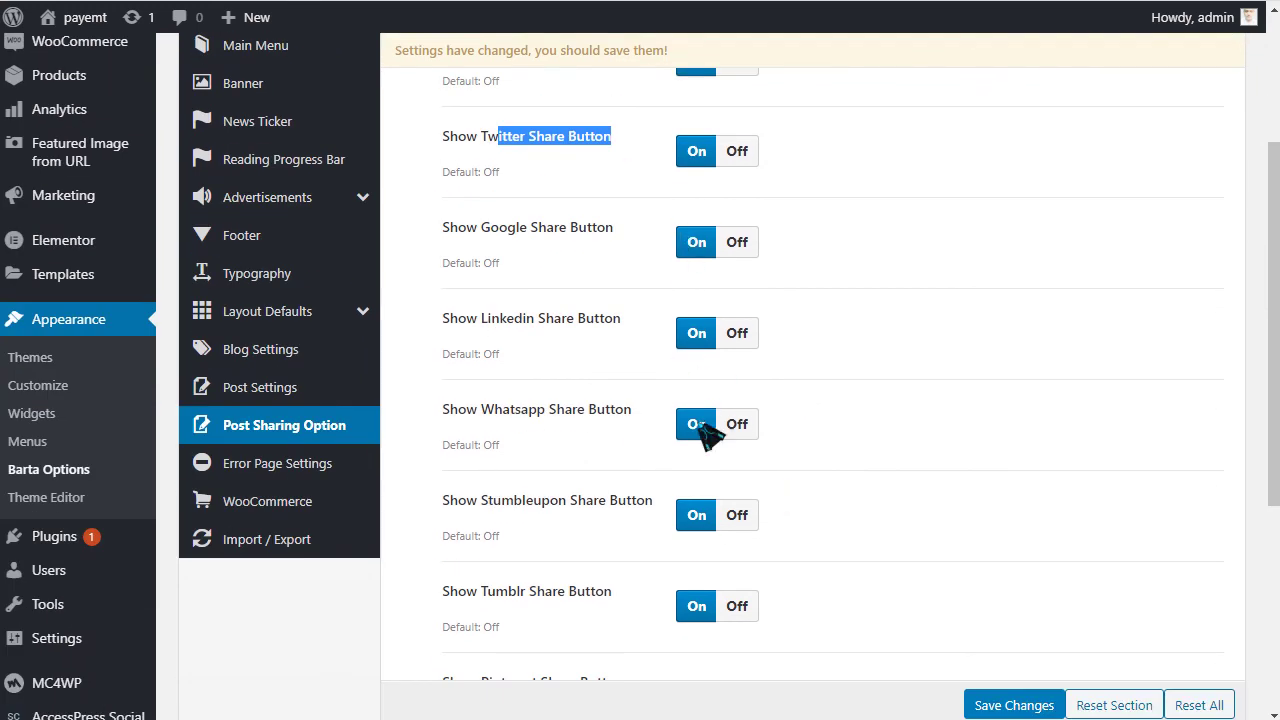
{"action": "scroll", "coordinate": [700, 500], "scroll_direction": "down", "scroll_amount": 1}
{"action": "scroll", "coordinate": [655, 447], "scroll_direction": "up", "scroll_amount": 3}
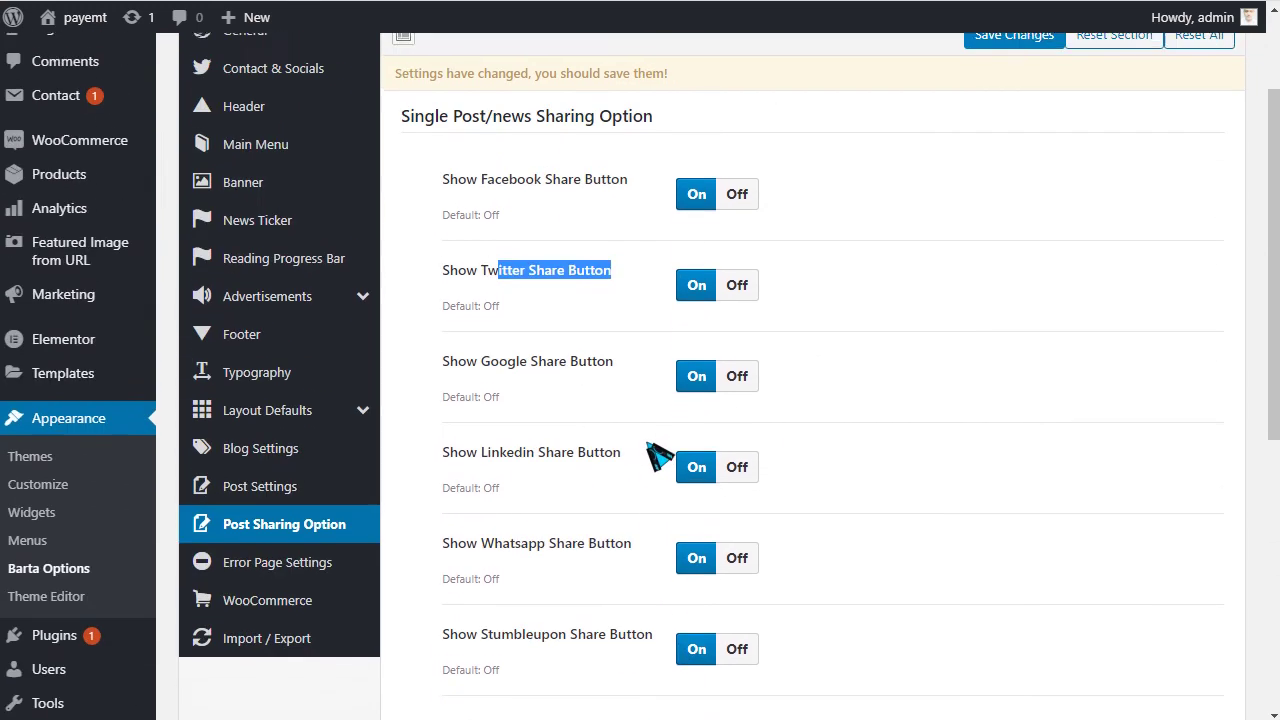
Step: Open Error Page Settings and examine the page title, body background color, body banner and body text options
{"action": "left_click", "coordinate": [315, 570]}
{"action": "scroll", "coordinate": [638, 322], "scroll_direction": "up", "scroll_amount": 1}
{"action": "triple_click", "coordinate": [676, 245]}
{"action": "scroll", "coordinate": [712, 252], "scroll_direction": "down", "scroll_amount": 1}
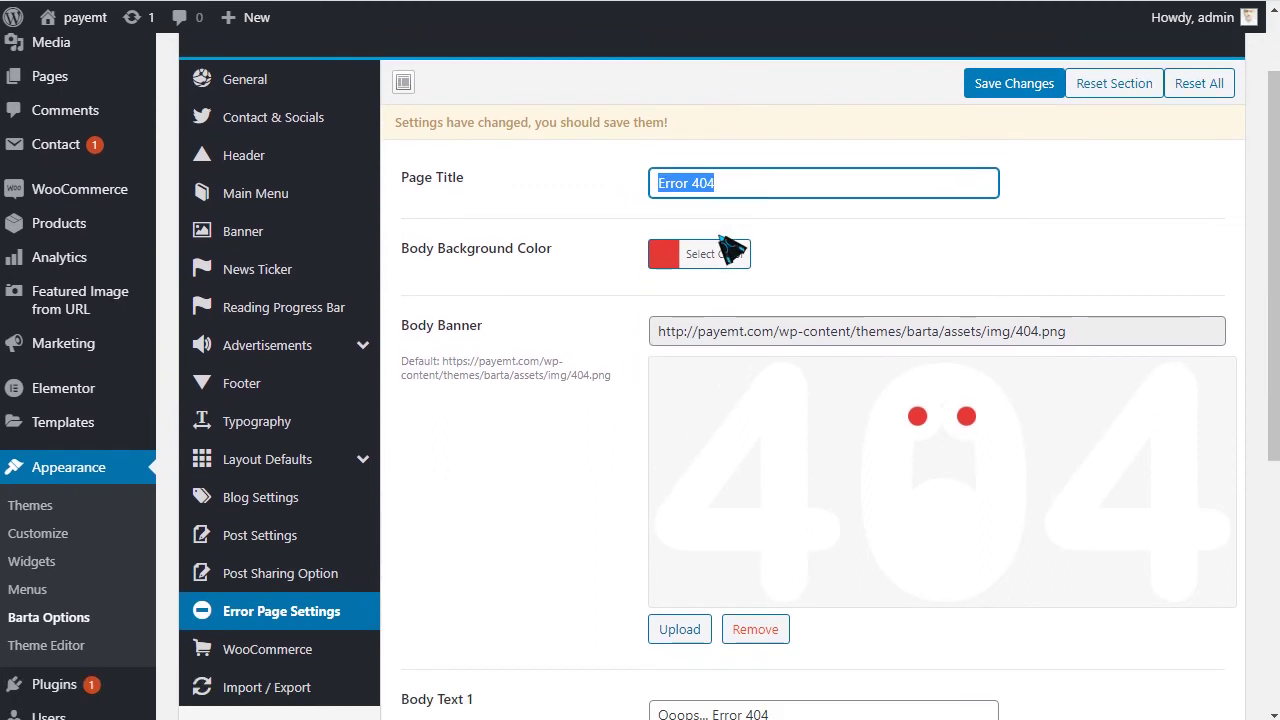
{"action": "scroll", "coordinate": [785, 300], "scroll_direction": "down", "scroll_amount": 2}
{"action": "scroll", "coordinate": [789, 279], "scroll_direction": "up", "scroll_amount": 1}
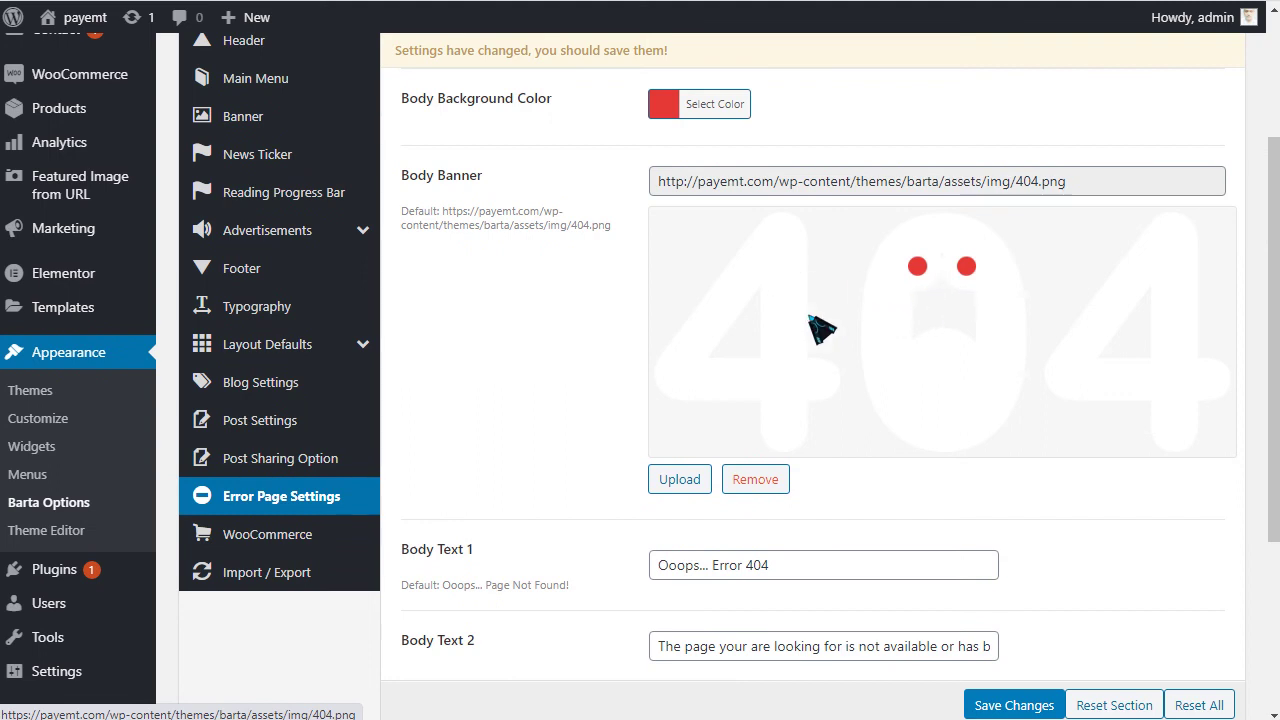
{"action": "scroll", "coordinate": [391, 400], "scroll_direction": "down", "scroll_amount": 1}
Step: Open the WooCommerce theme settings and examine the general and Product Single Page options
{"action": "left_click", "coordinate": [369, 405]}
{"action": "scroll", "coordinate": [520, 345], "scroll_direction": "up", "scroll_amount": 1}
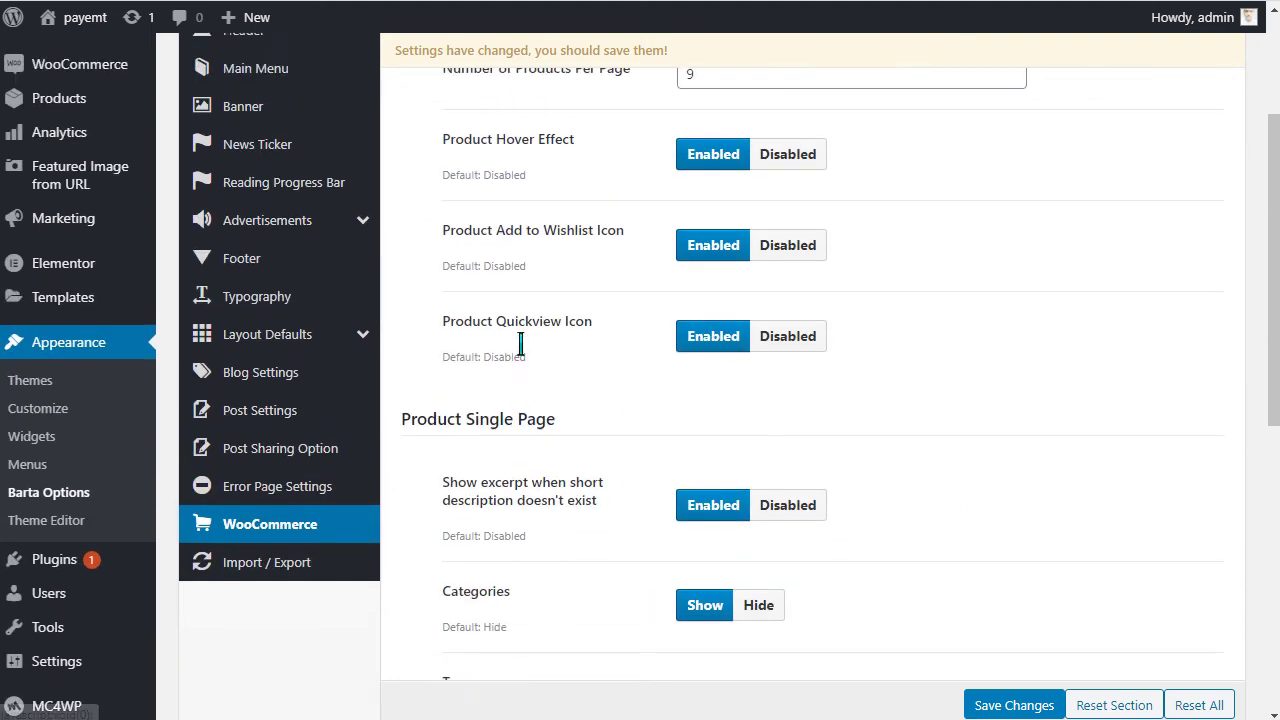
{"action": "scroll", "coordinate": [586, 266], "scroll_direction": "up", "scroll_amount": 4}
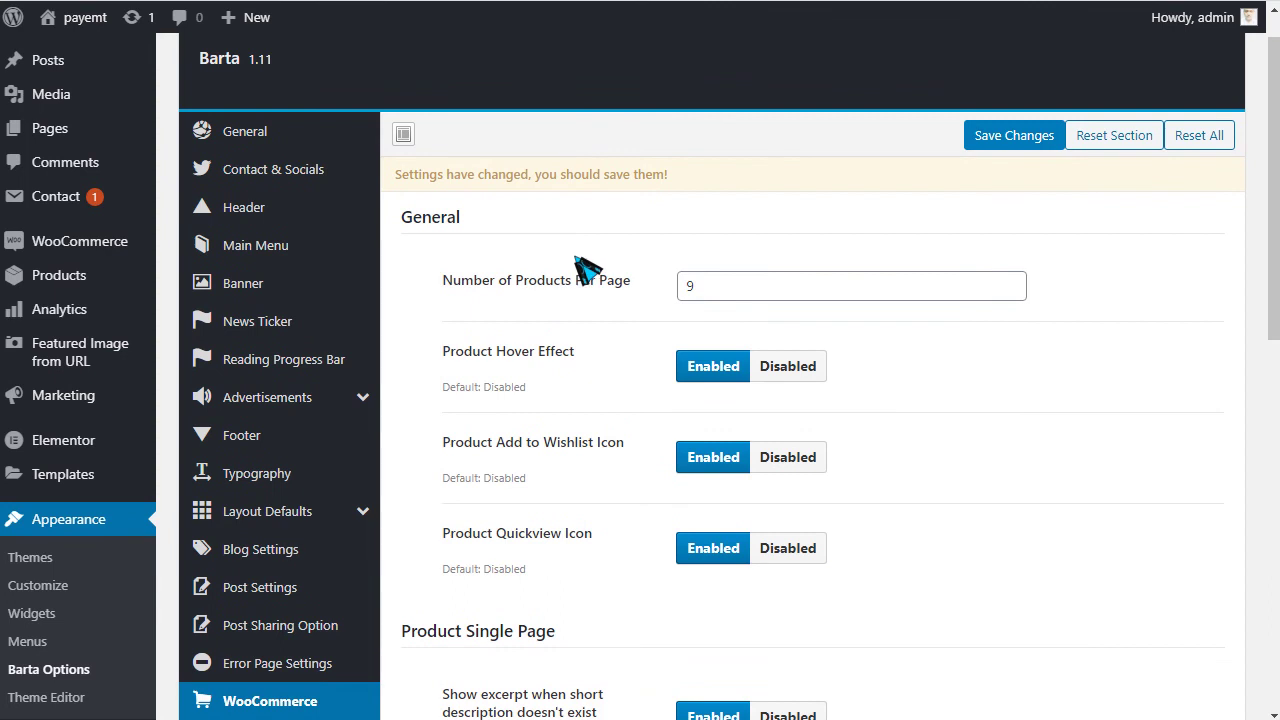
{"action": "scroll", "coordinate": [588, 268], "scroll_direction": "down", "scroll_amount": 2}
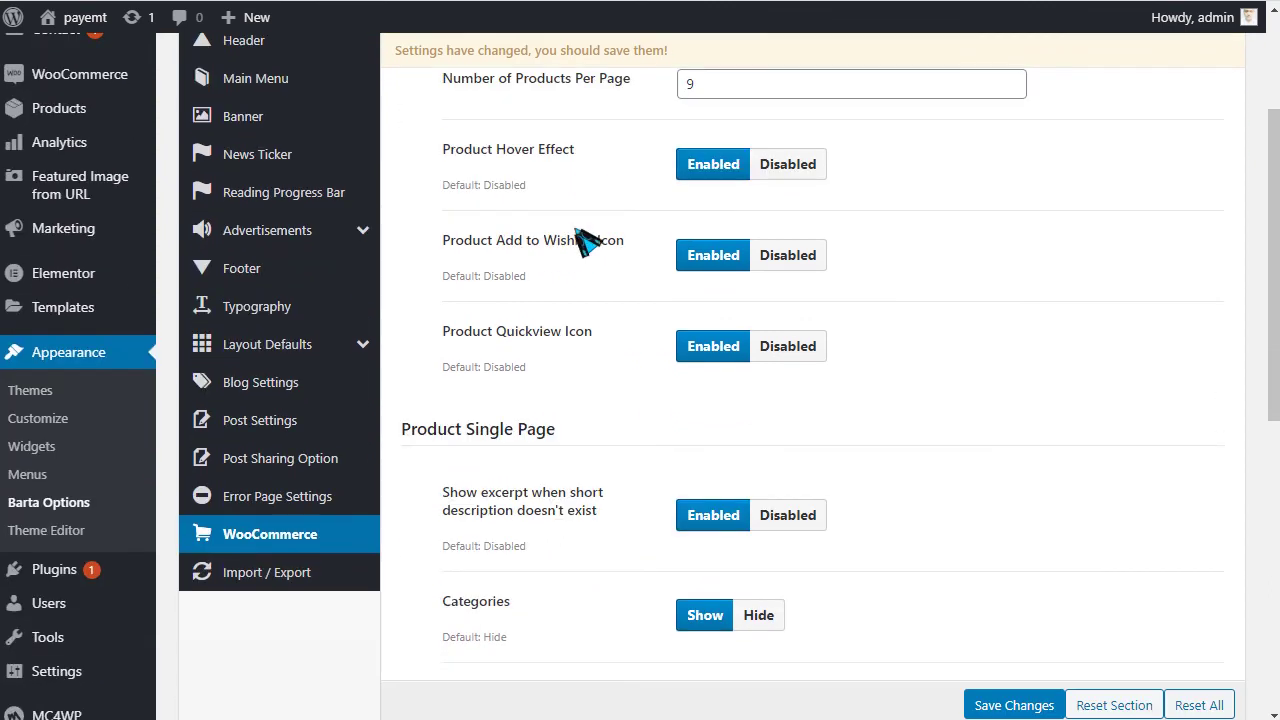
{"action": "scroll", "coordinate": [586, 240], "scroll_direction": "up", "scroll_amount": 1}
{"action": "scroll", "coordinate": [594, 300], "scroll_direction": "down", "scroll_amount": 2}
{"action": "scroll", "coordinate": [609, 245], "scroll_direction": "down", "scroll_amount": 3}
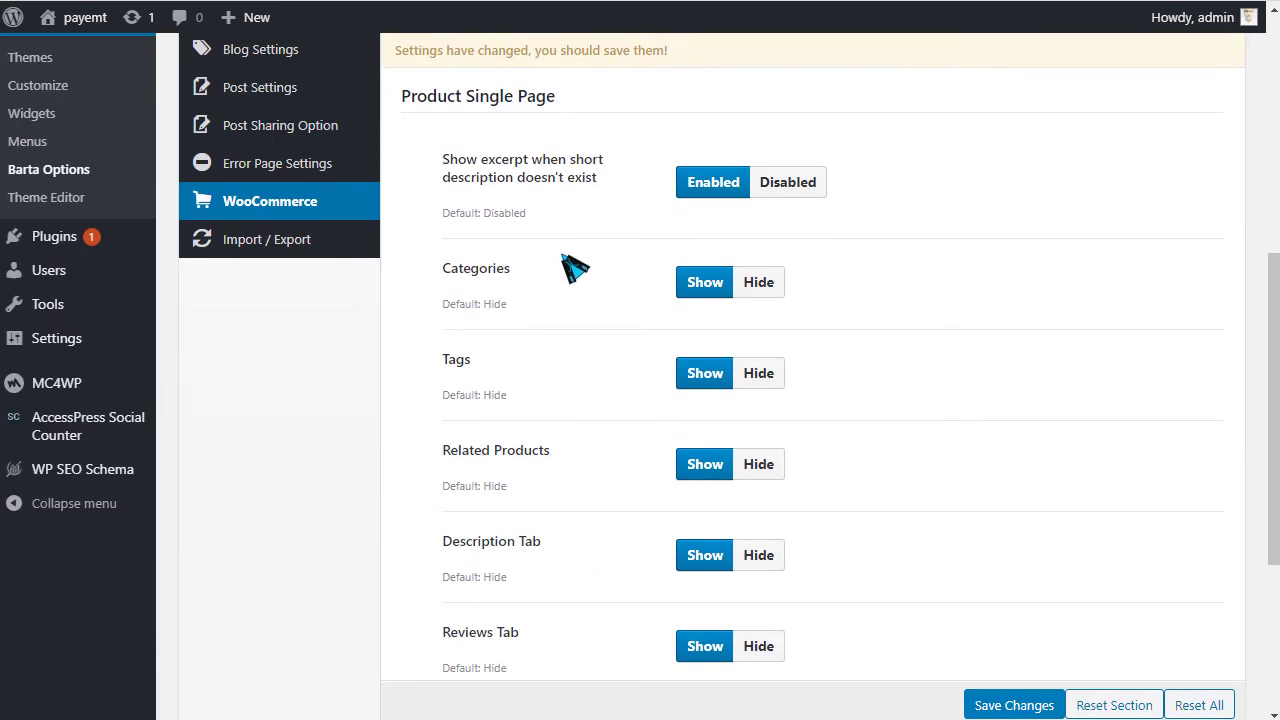
Step: Open the Import / Export section, start an options import and decline replacing the current options
{"action": "left_click", "coordinate": [257, 245]}
{"action": "scroll", "coordinate": [280, 380], "scroll_direction": "up", "scroll_amount": 3}
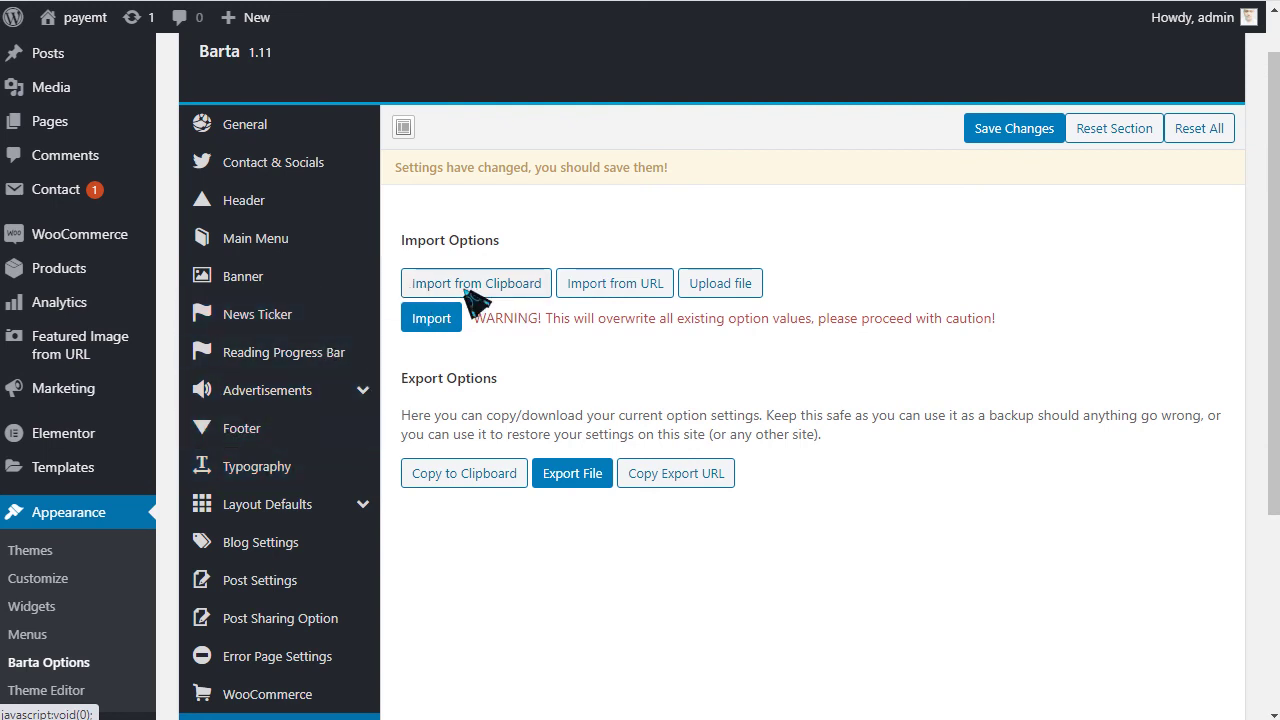
{"action": "left_click", "coordinate": [432, 320]}
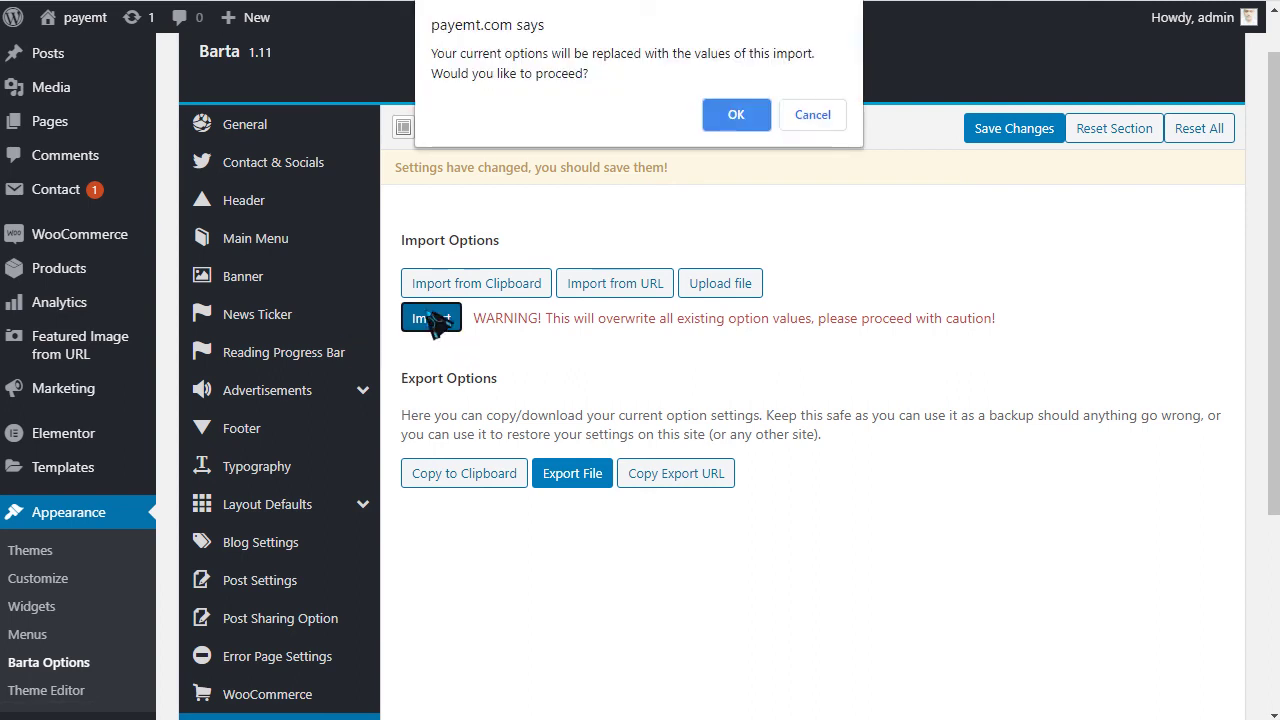
{"action": "left_click", "coordinate": [820, 121]}
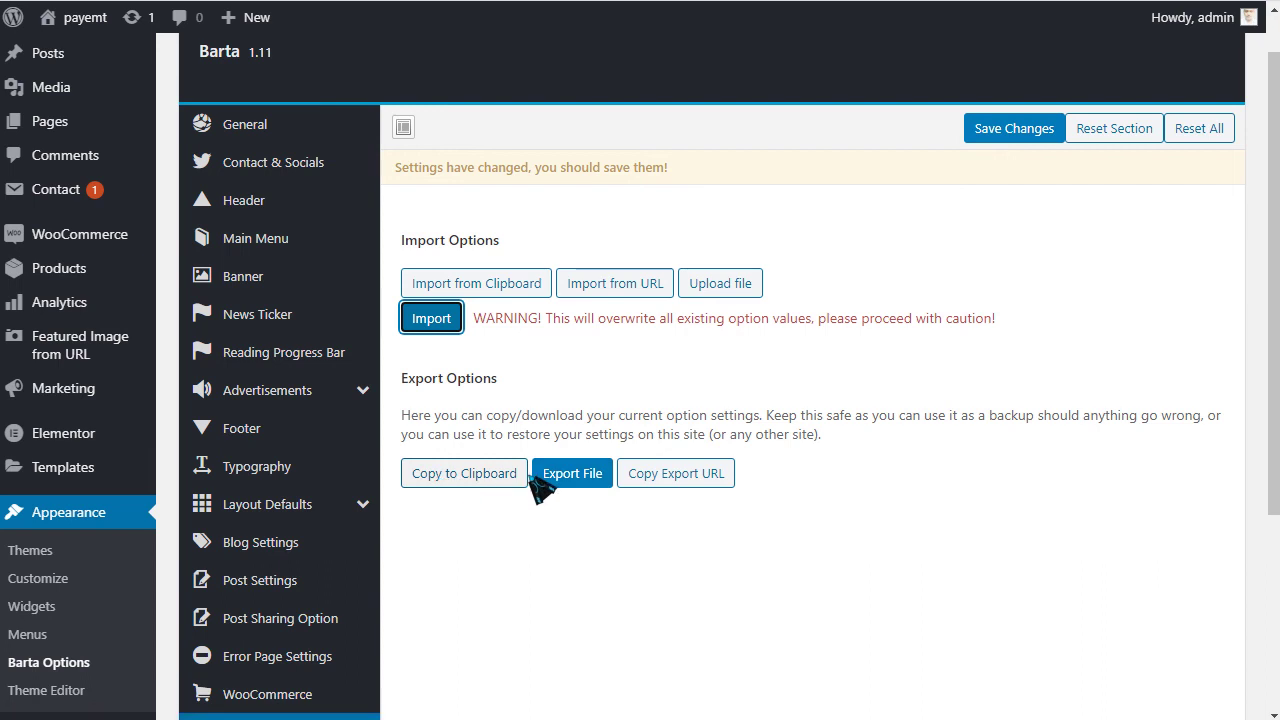
Step: Copy the current option settings to the clipboard, accepting the save, and paste them into the clipboard import field
{"action": "left_click", "coordinate": [488, 487]}
{"action": "left_click", "coordinate": [740, 113]}
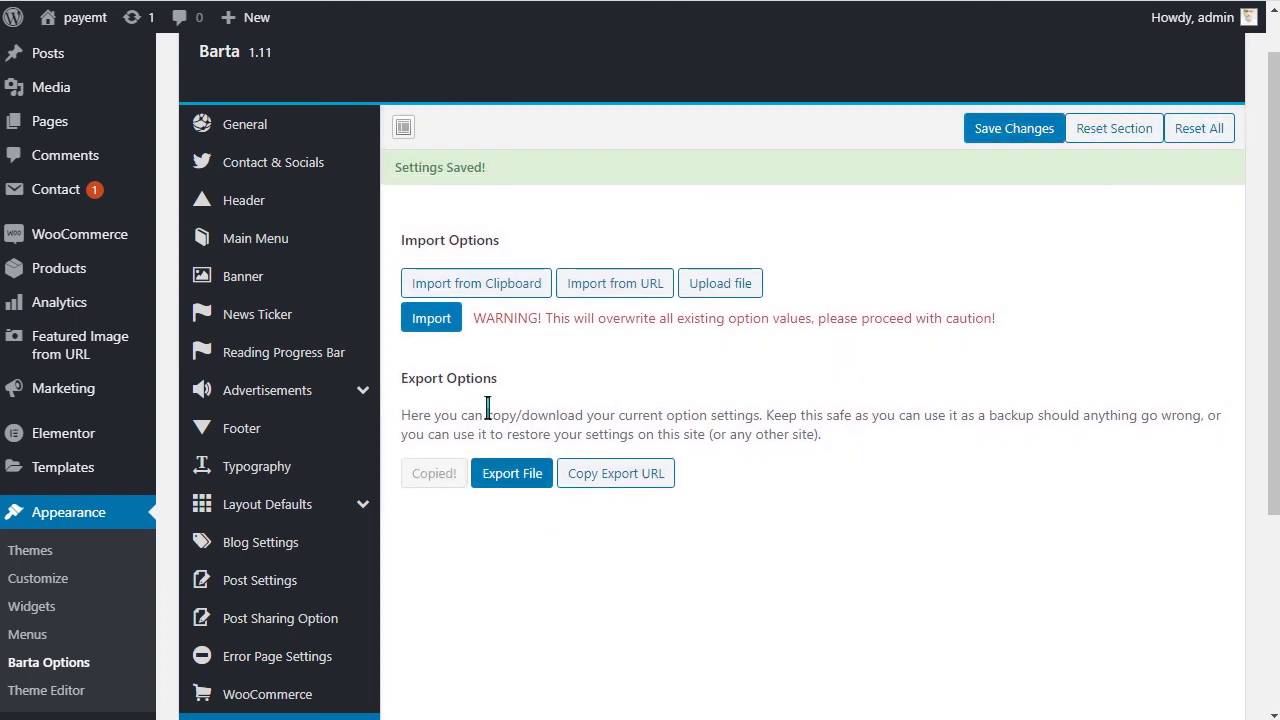
{"action": "left_click", "coordinate": [490, 290]}
{"action": "left_click", "coordinate": [449, 366]}
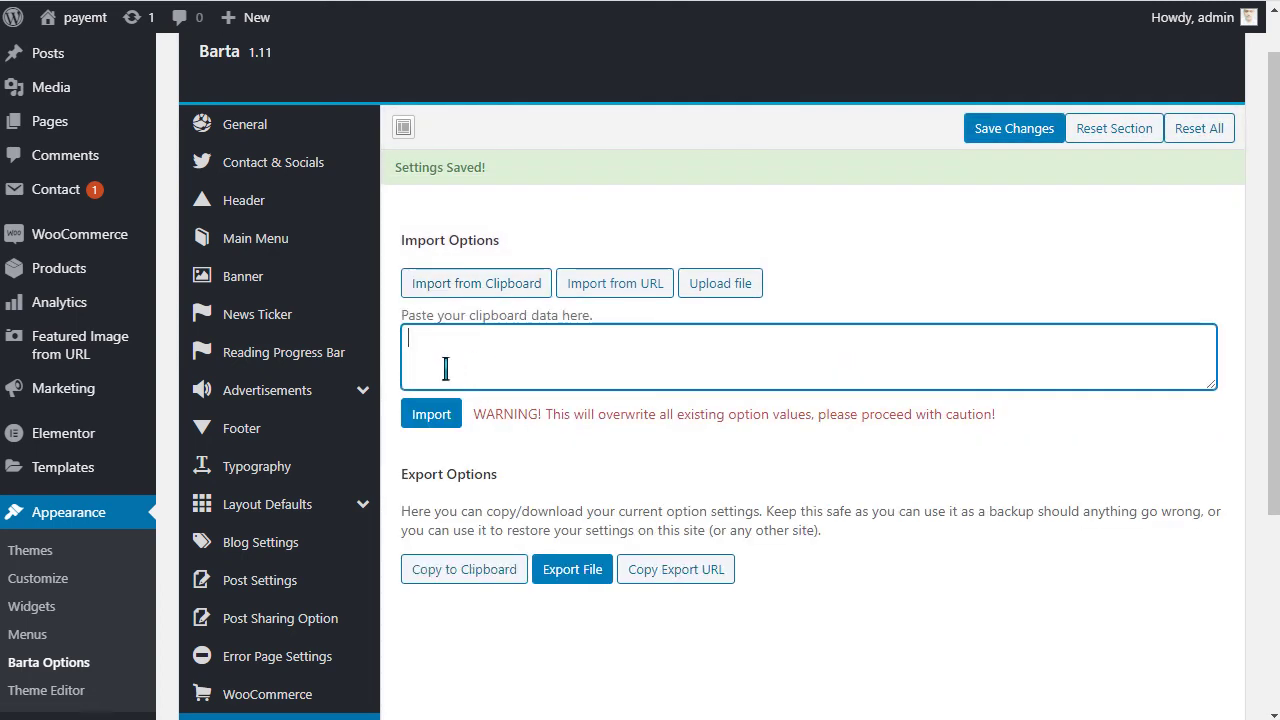
{"action": "right_click", "coordinate": [440, 350]}
{"action": "left_click", "coordinate": [490, 494]}
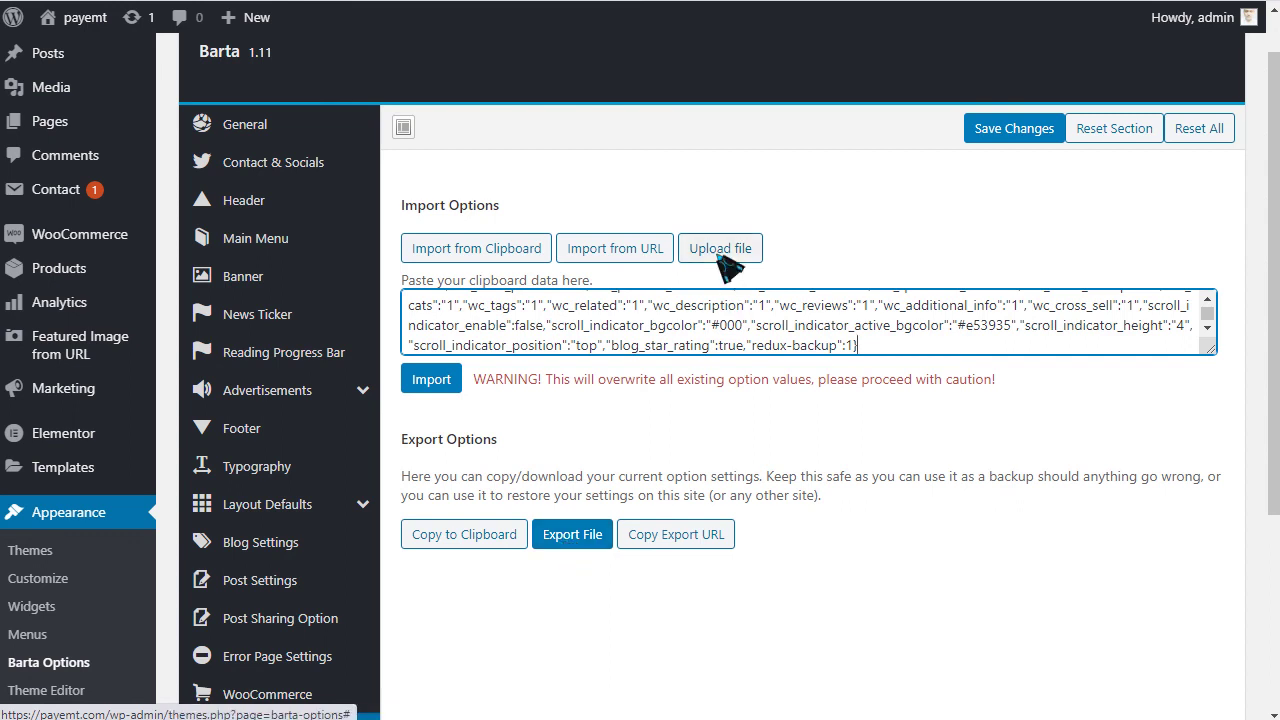
Step: Copy the options export URL with its secret key and paste it into the import-from-URL field
{"action": "left_click", "coordinate": [678, 540]}
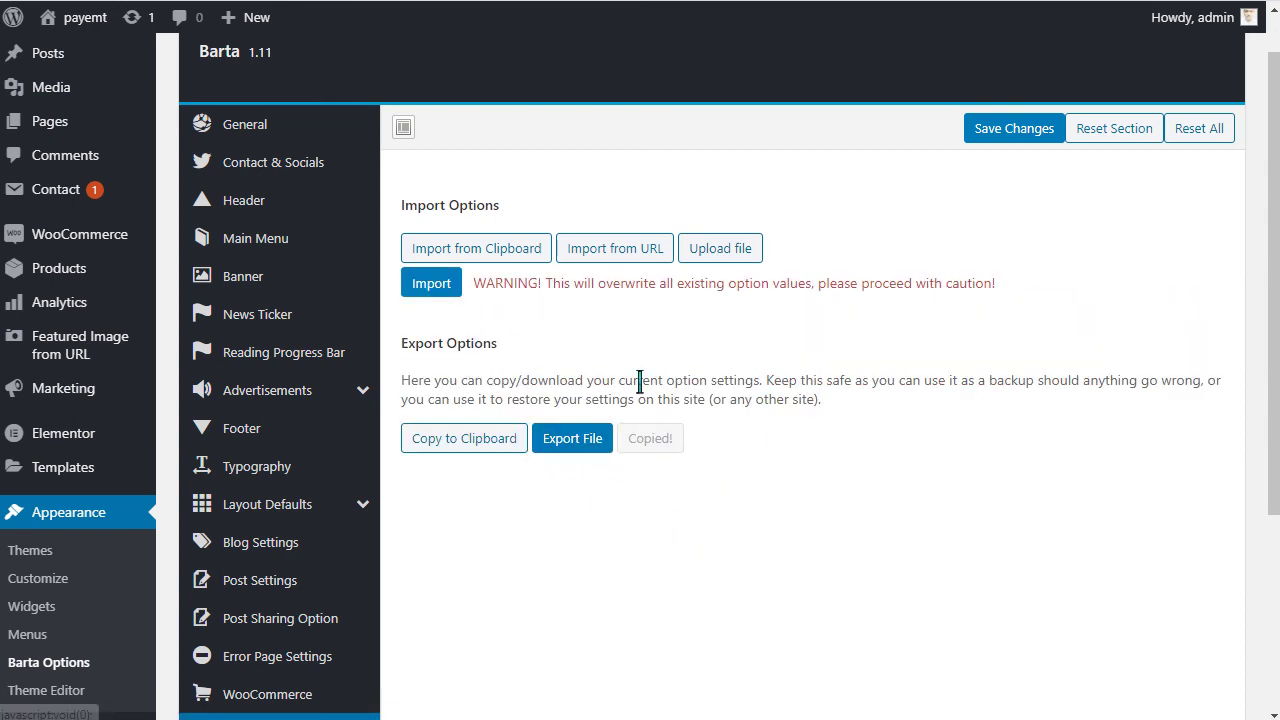
{"action": "left_click", "coordinate": [600, 249]}
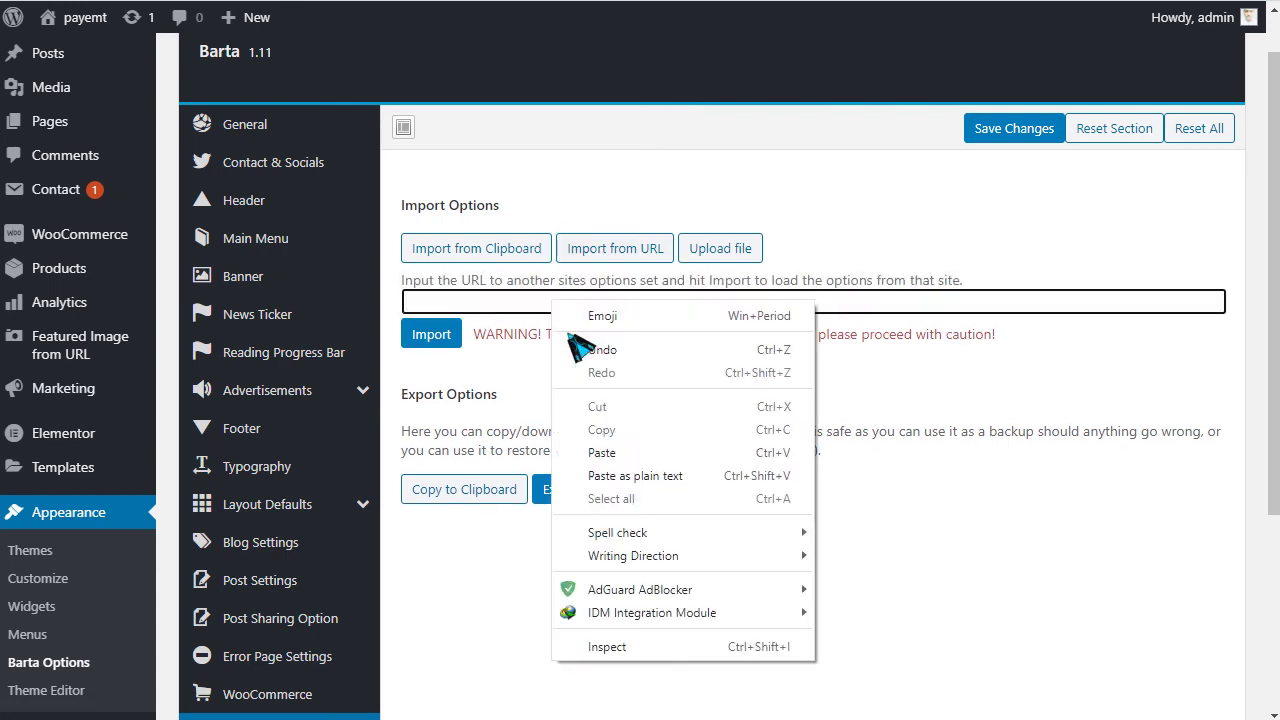
{"action": "left_click", "coordinate": [603, 453]}
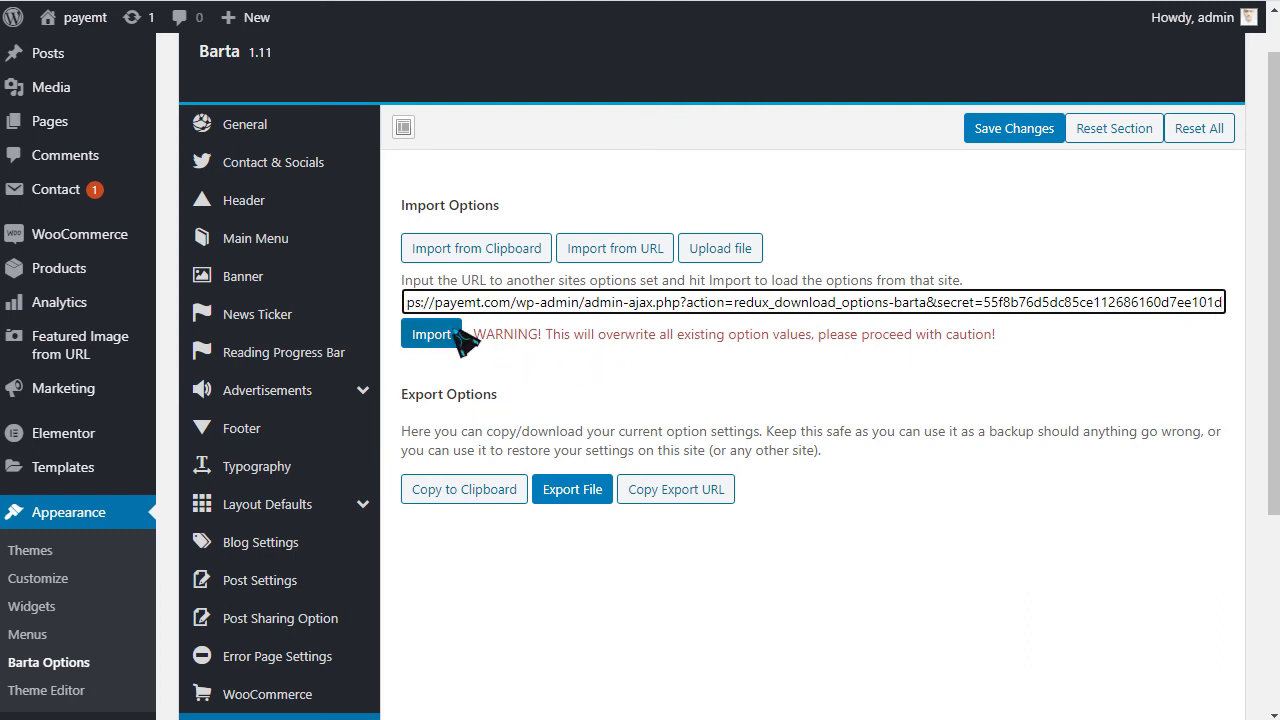
Step: Open the list of all pages and look through the site's home page down to the Top Stories section
{"action": "scroll", "coordinate": [215, 368], "scroll_direction": "down", "scroll_amount": 3}
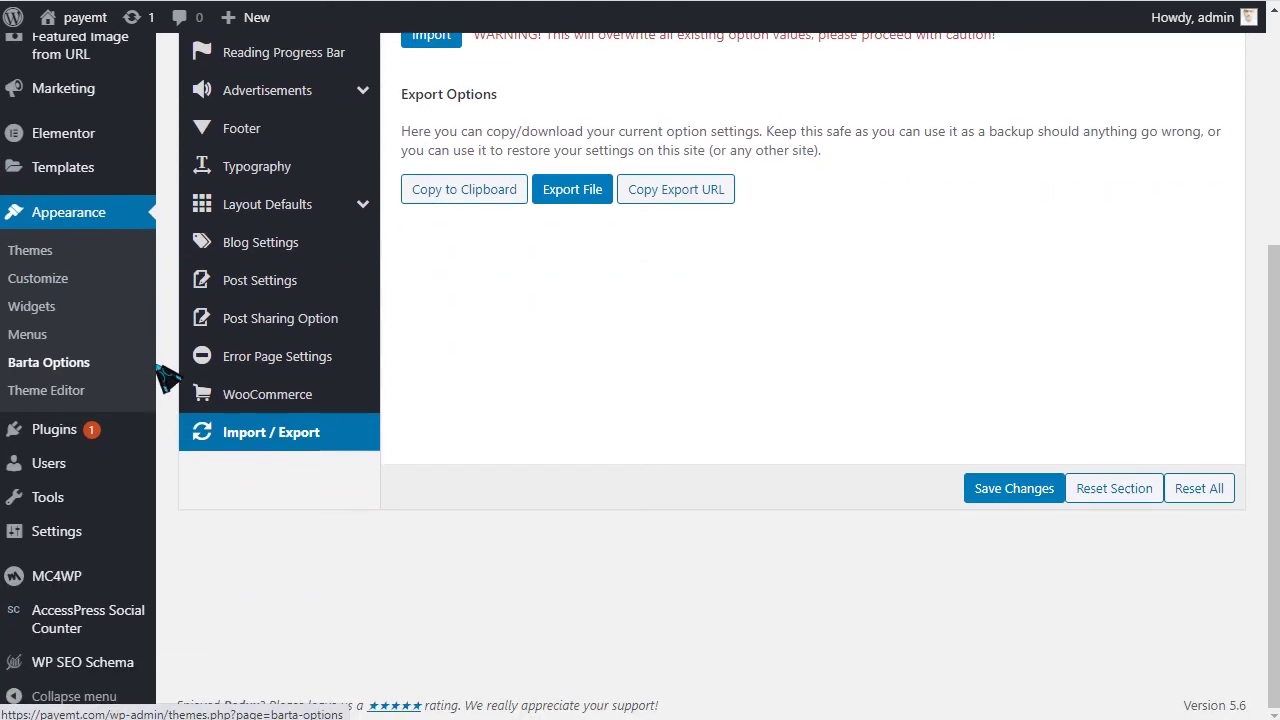
{"action": "scroll", "coordinate": [165, 378], "scroll_direction": "up", "scroll_amount": 4}
{"action": "mouse_move", "coordinate": [52, 178]}
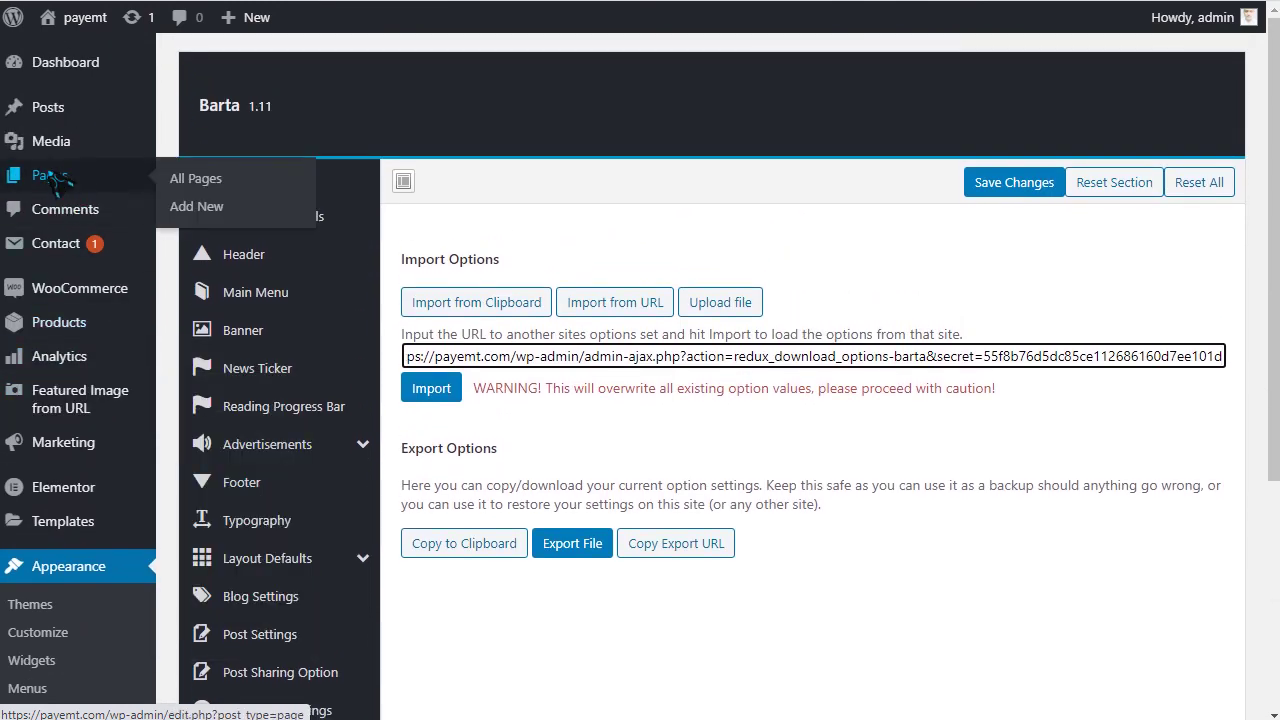
{"action": "left_click", "coordinate": [195, 181]}
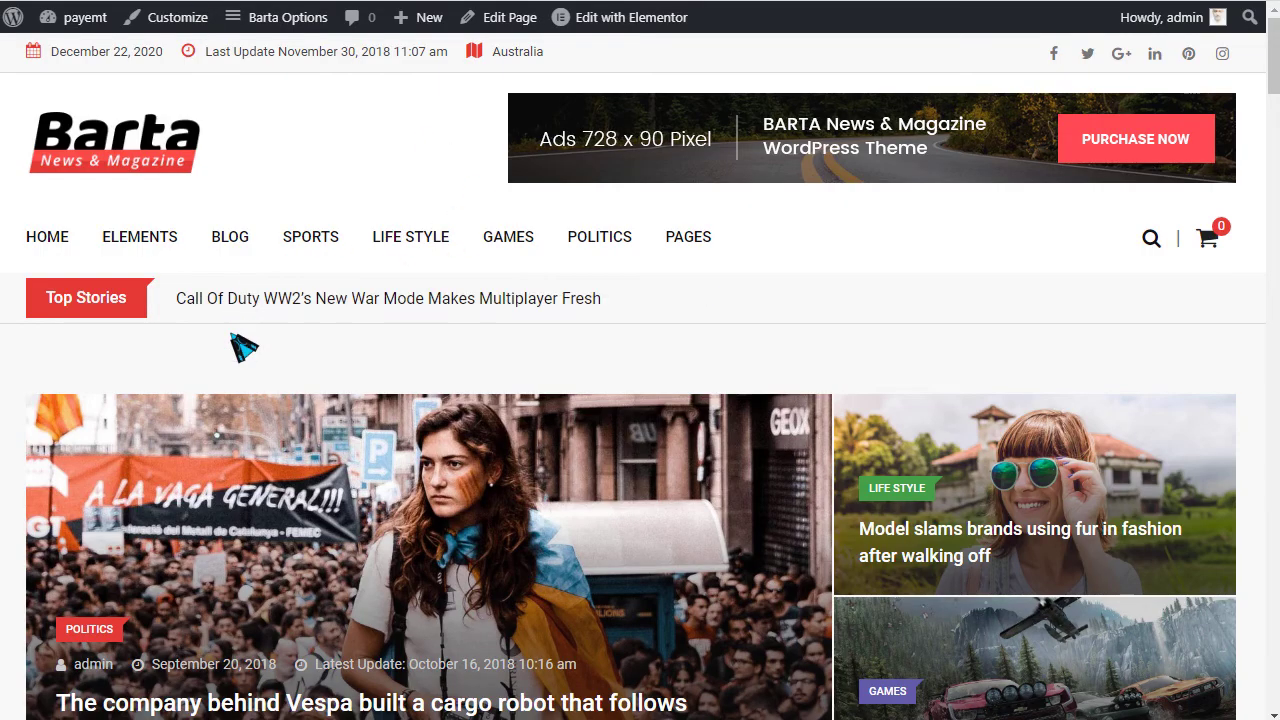
{"action": "scroll", "coordinate": [231, 343], "scroll_direction": "down", "scroll_amount": 6}
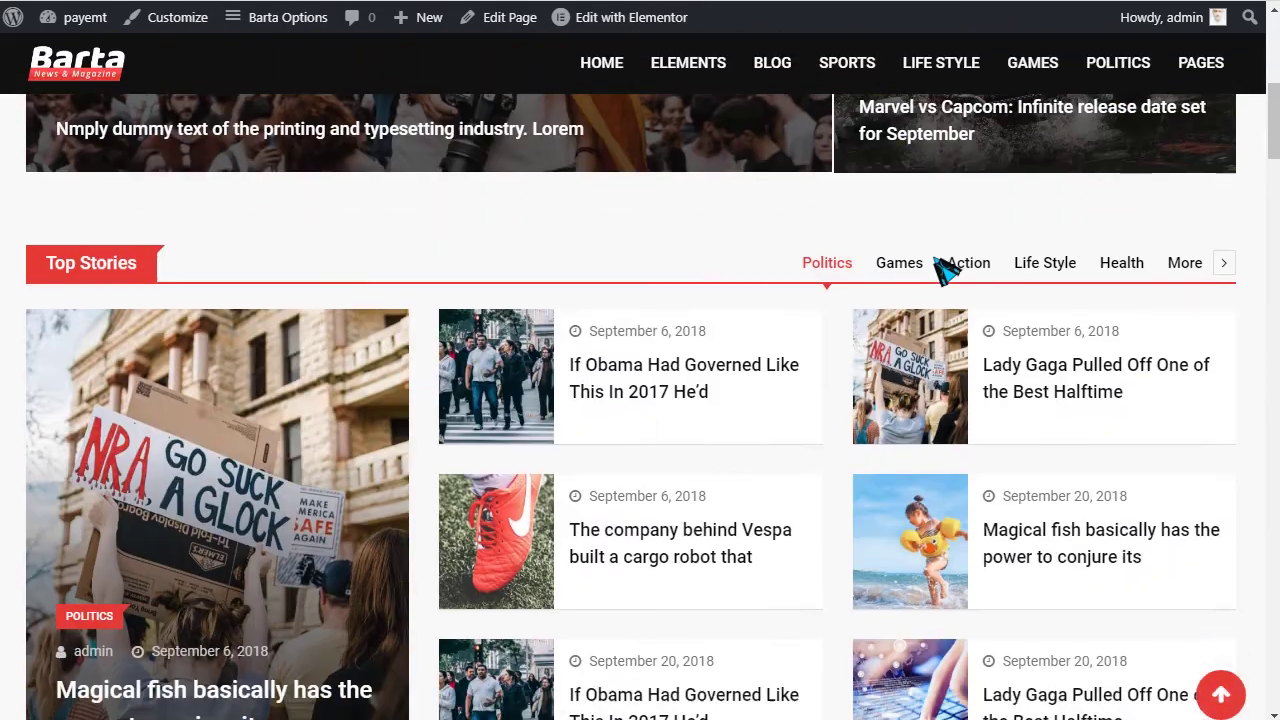
{"action": "scroll", "coordinate": [706, 414], "scroll_direction": "down", "scroll_amount": 3}
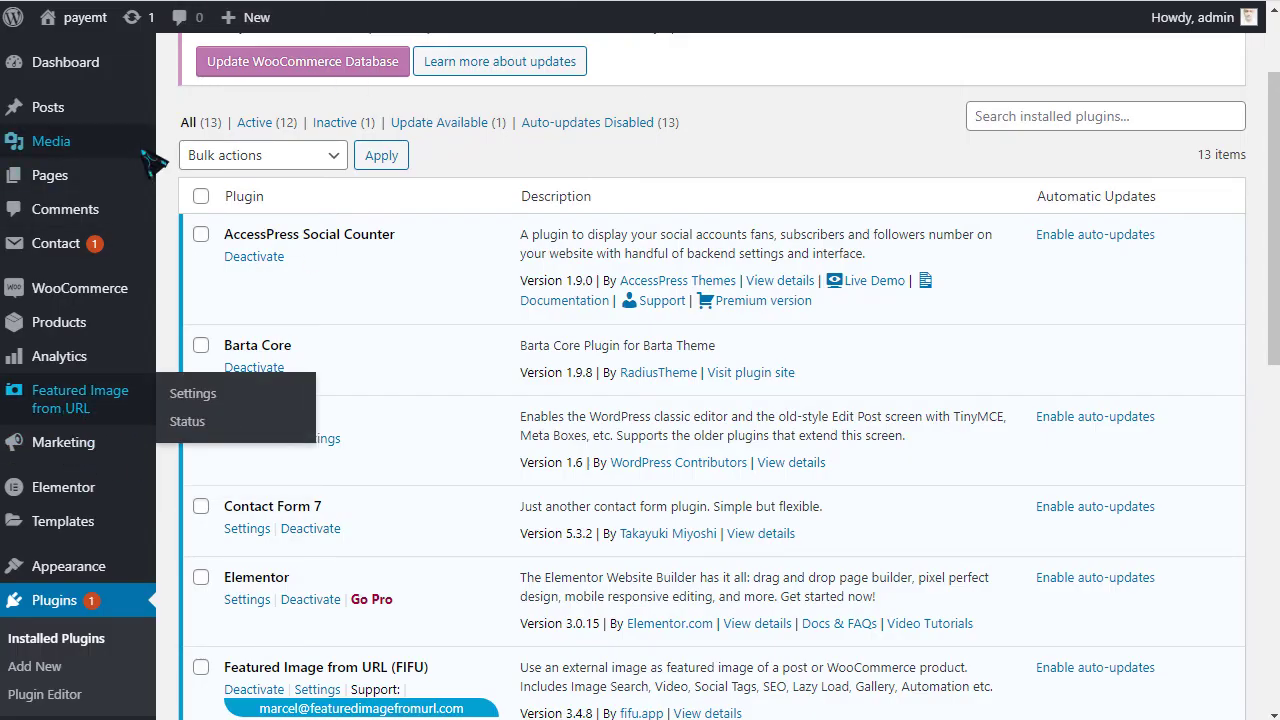
Step: Look over the installed plugins list and the site's home page header navigation
{"action": "scroll", "coordinate": [90, 150], "scroll_direction": "up", "scroll_amount": 1}
{"action": "mouse_move", "coordinate": [80, 112]}
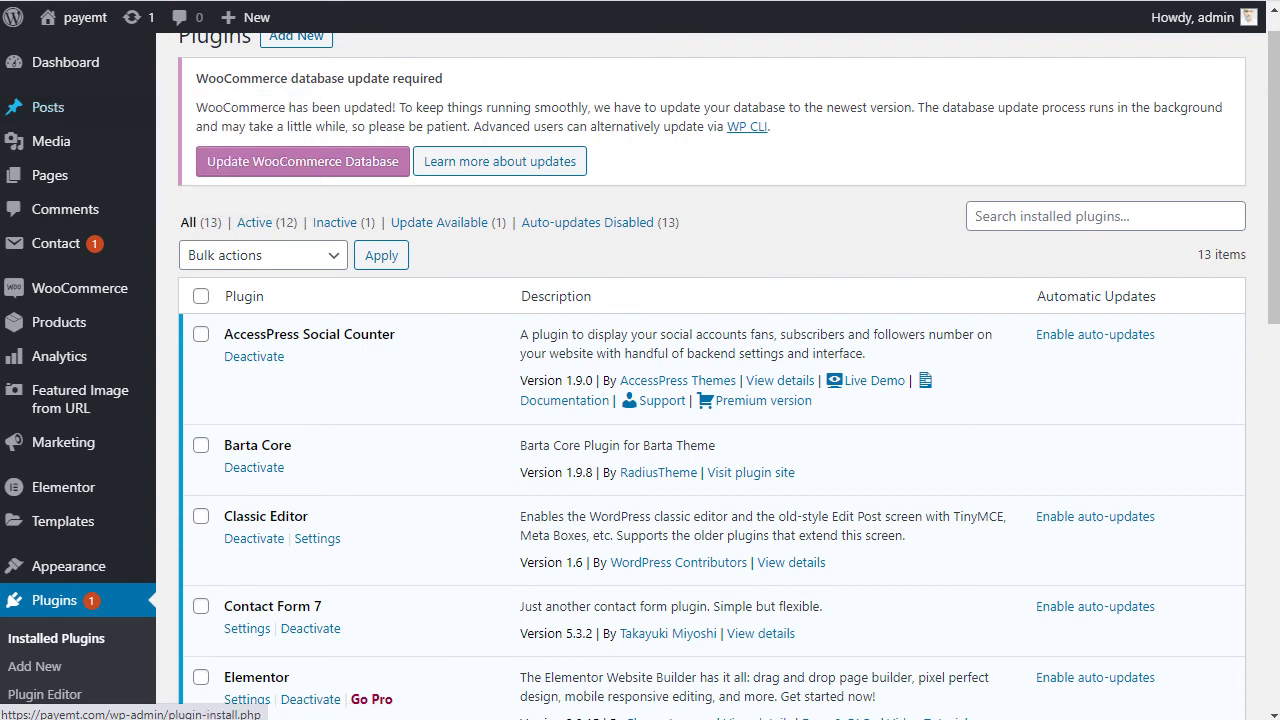
{"action": "left_click", "coordinate": [50, 175]}
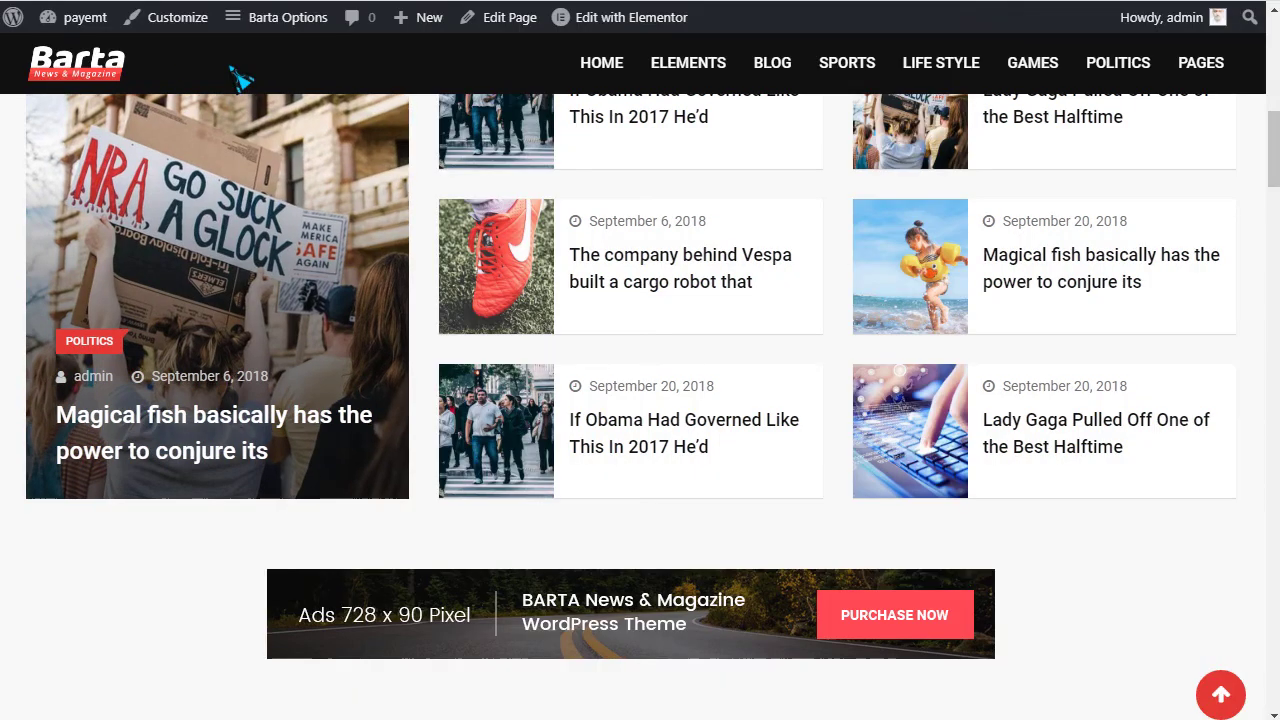
{"action": "scroll", "coordinate": [640, 134], "scroll_direction": "up", "scroll_amount": 3}
{"action": "mouse_move", "coordinate": [608, 82]}
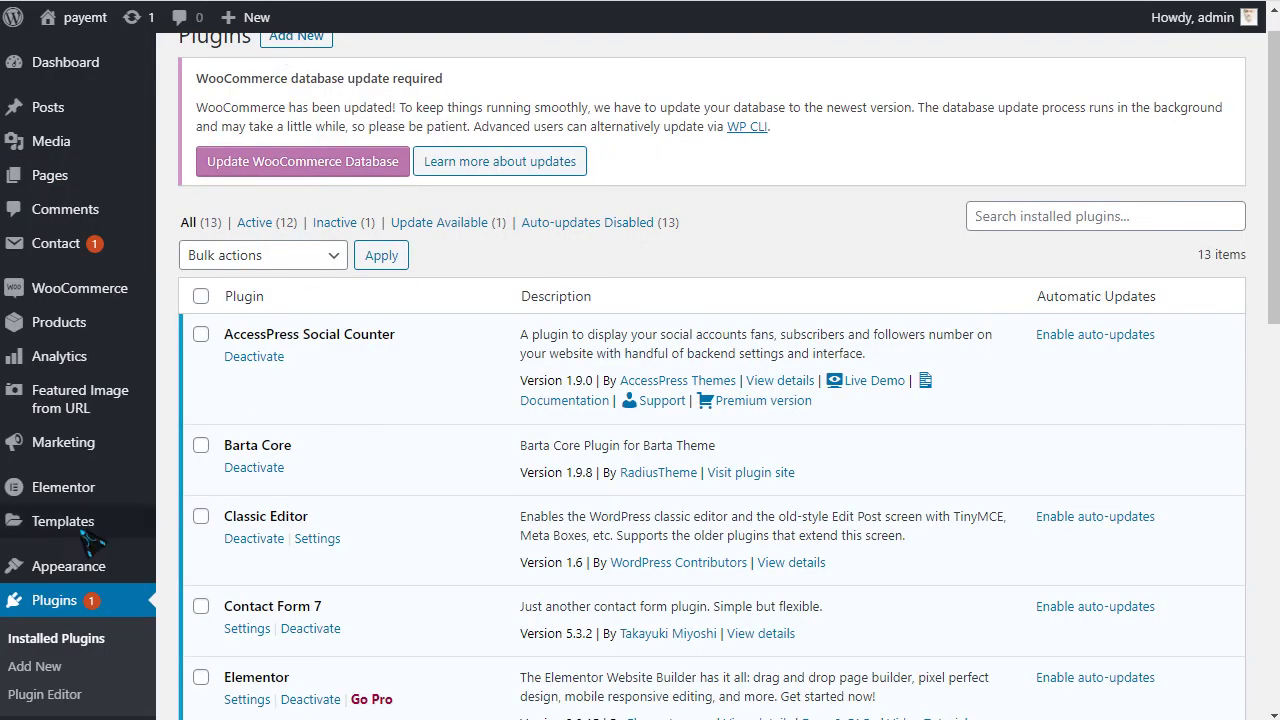
Step: Open the Menus editor and check which existing menus are available for editing
{"action": "scroll", "coordinate": [75, 457], "scroll_direction": "down", "scroll_amount": 2}
{"action": "mouse_move", "coordinate": [68, 370]}
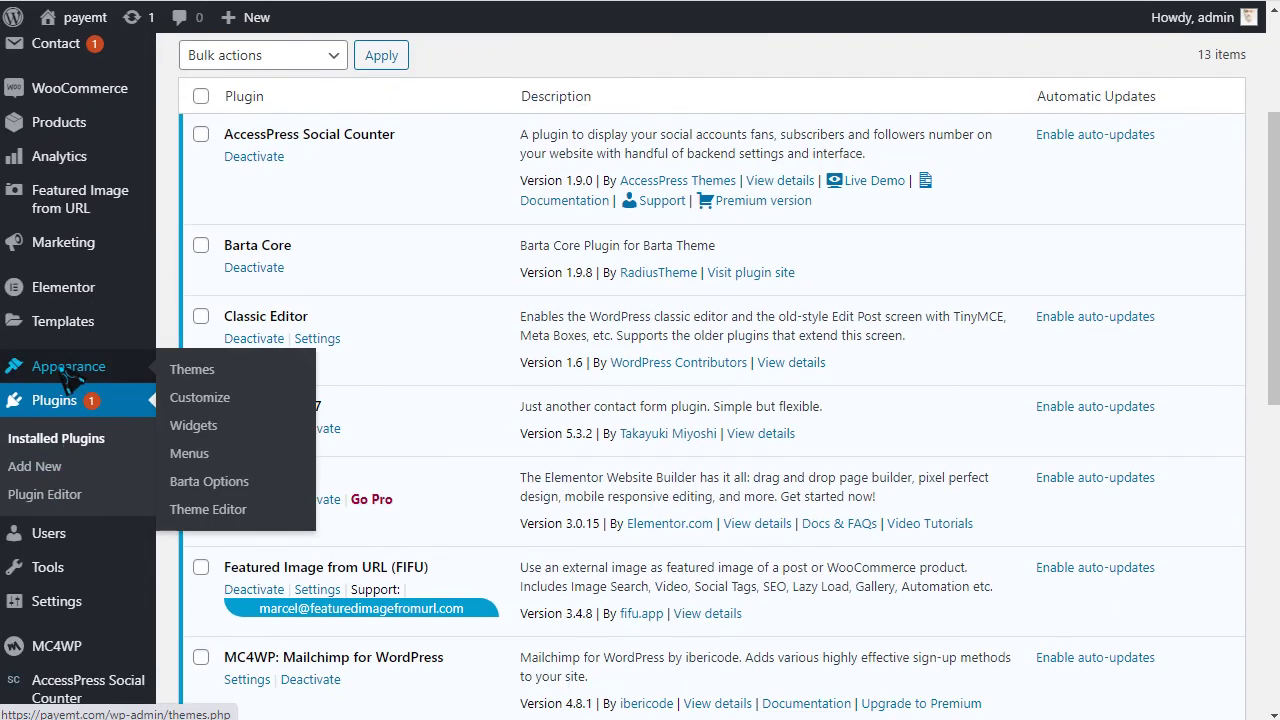
{"action": "left_click", "coordinate": [188, 456]}
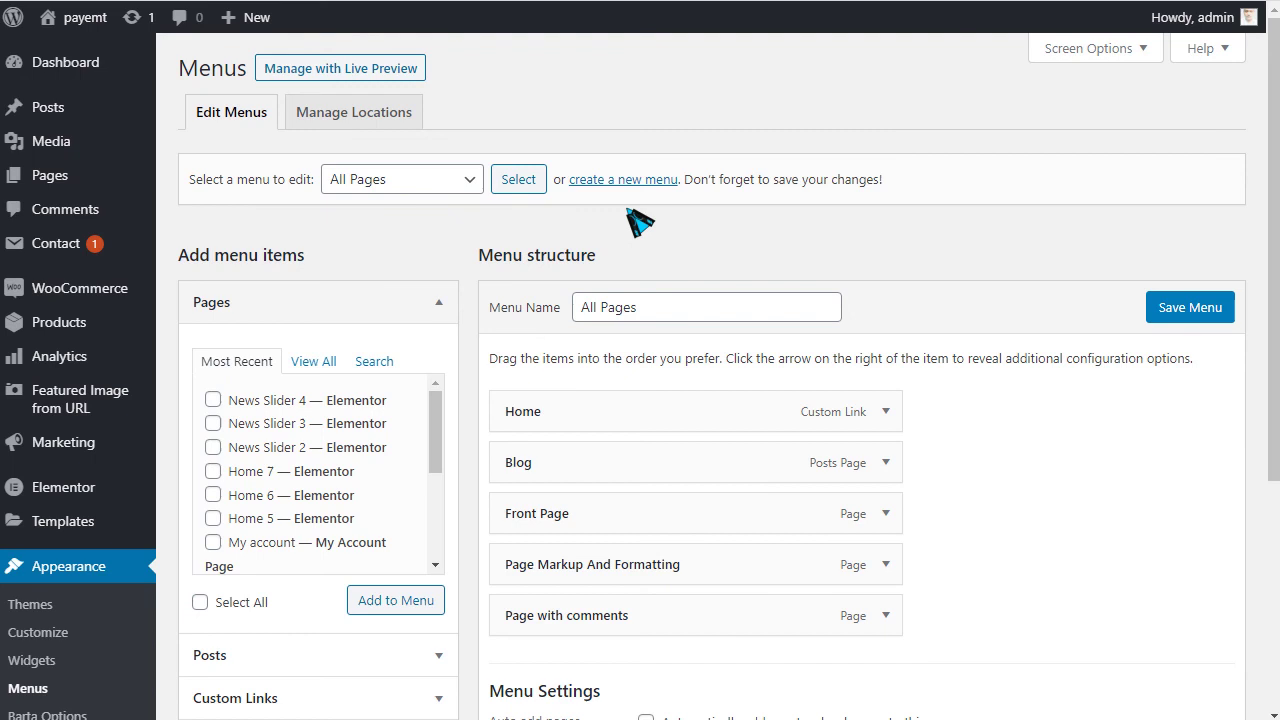
{"action": "left_click", "coordinate": [440, 186]}
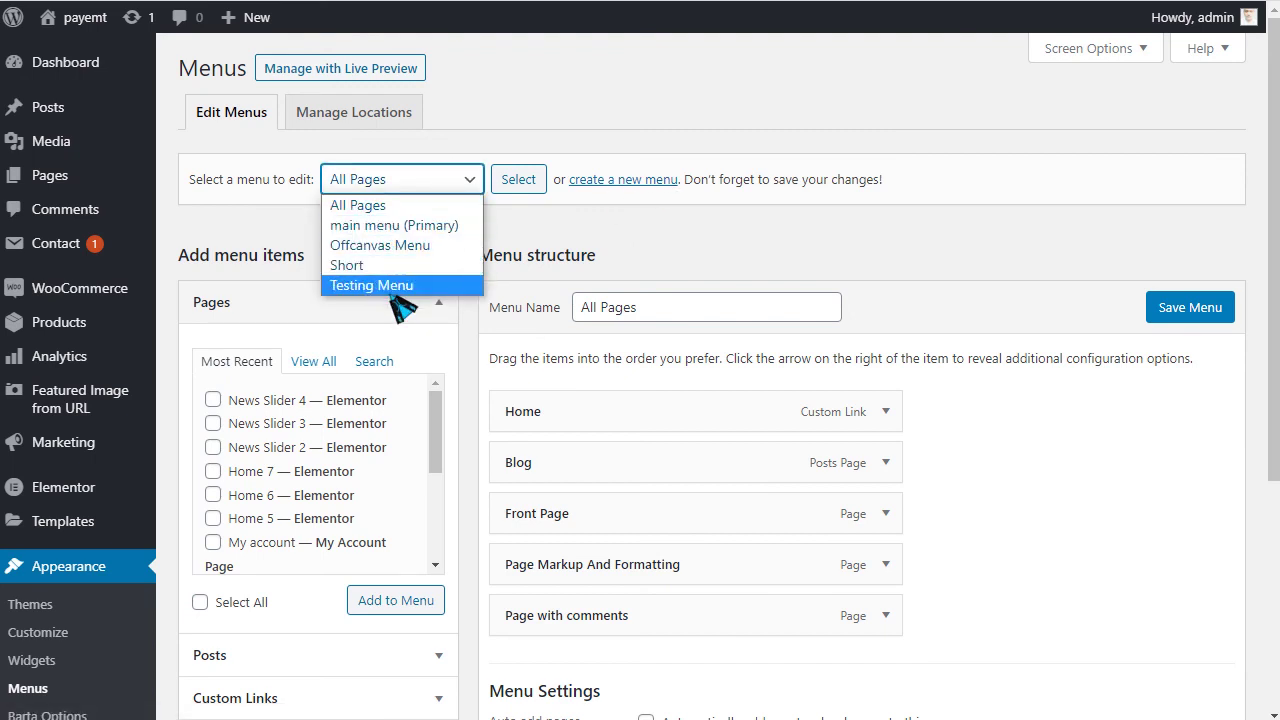
{"action": "left_click", "coordinate": [672, 232]}
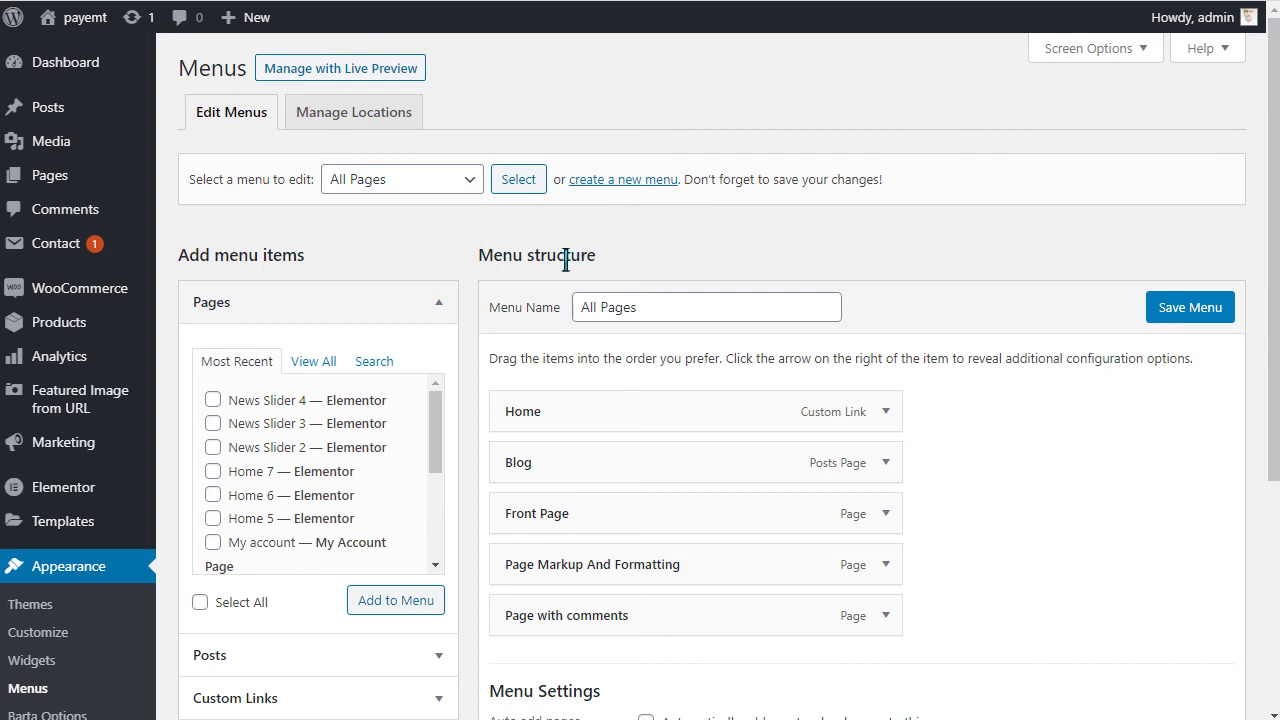
Step: Create a new menu named "Menu" and assign it to the Primary display location
{"action": "left_click", "coordinate": [625, 181]}
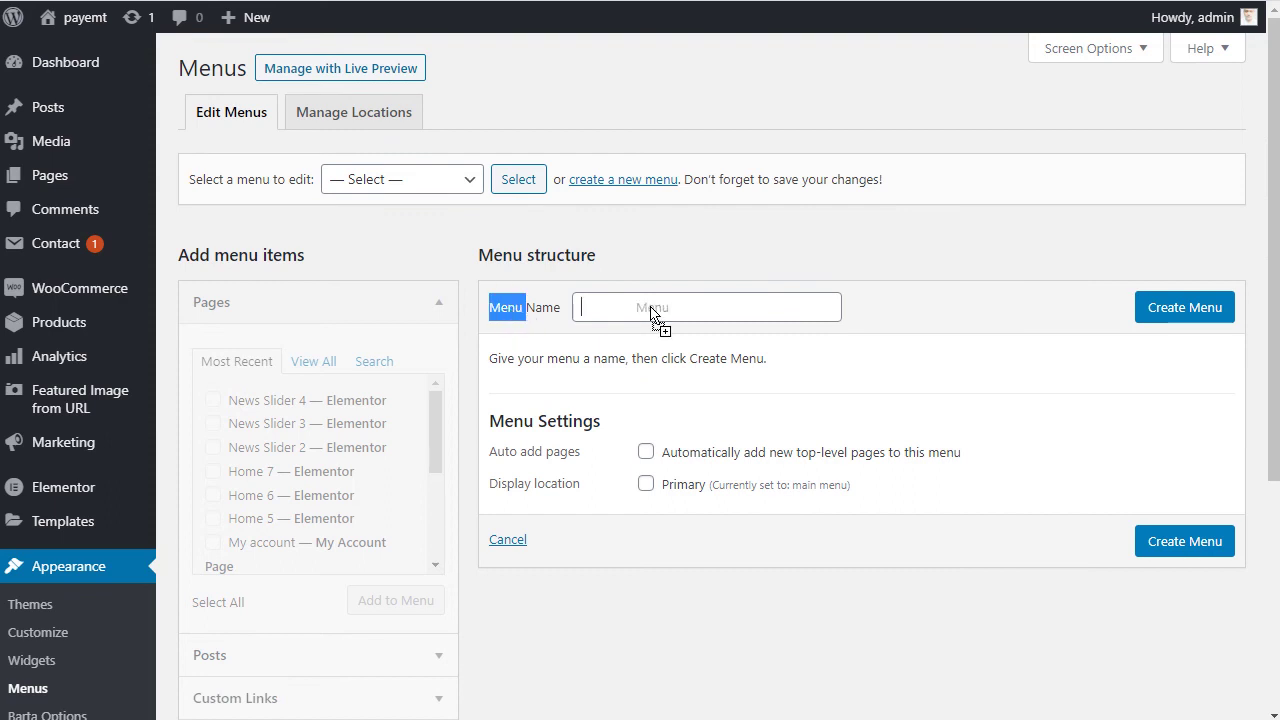
{"action": "left_click_drag", "start_coordinate": [651, 312], "coordinate": [648, 309]}
{"action": "scroll", "coordinate": [480, 360], "scroll_direction": "down", "scroll_amount": 1}
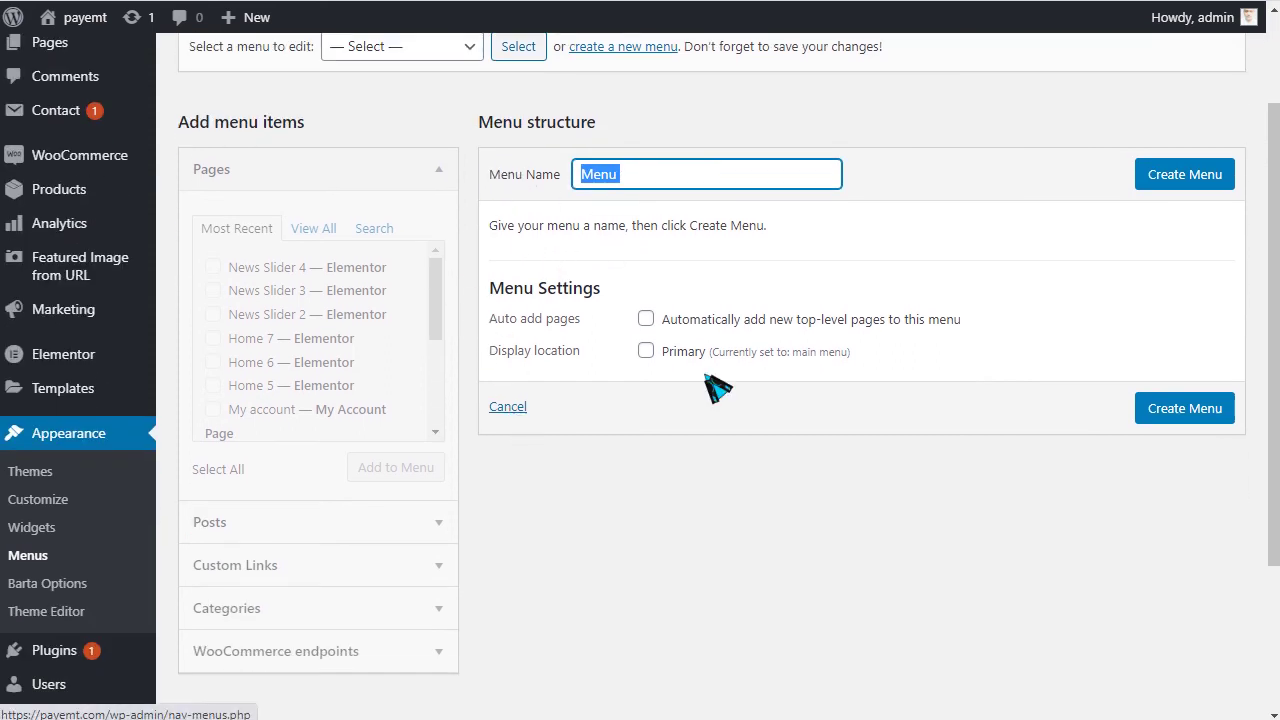
{"action": "left_click", "coordinate": [660, 362]}
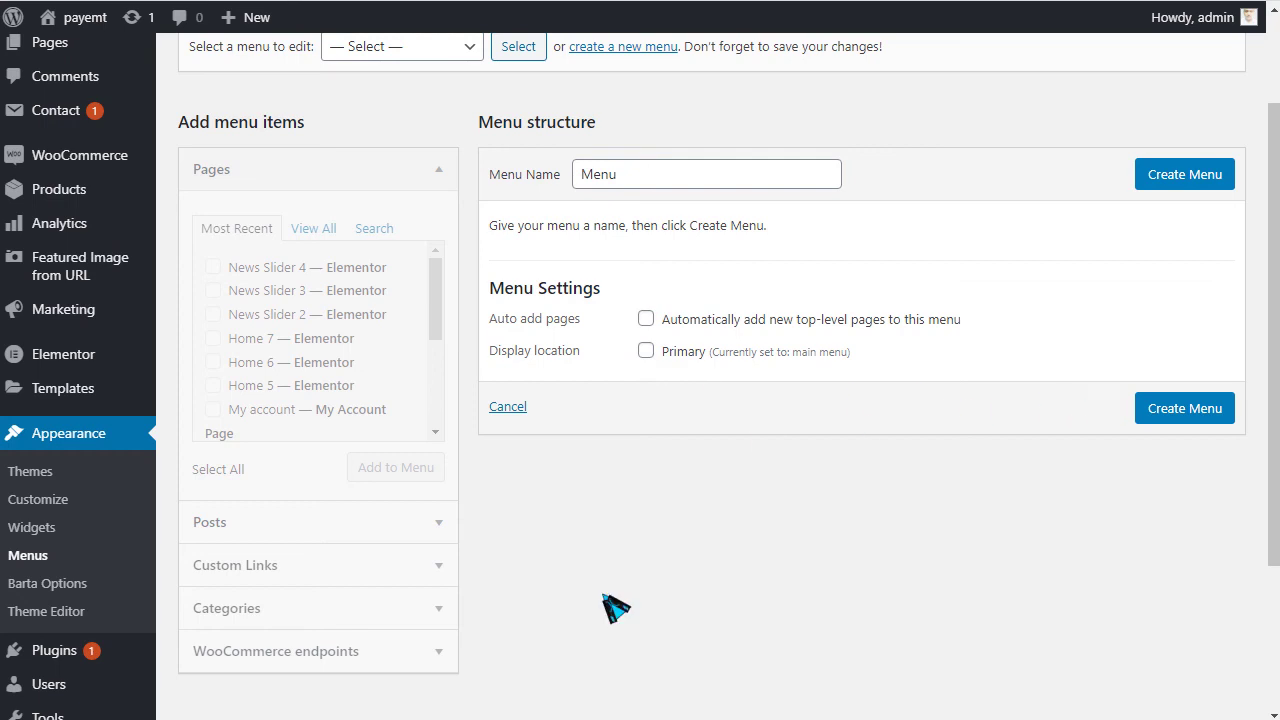
{"action": "left_click", "coordinate": [654, 182]}
{"action": "left_click", "coordinate": [650, 356]}
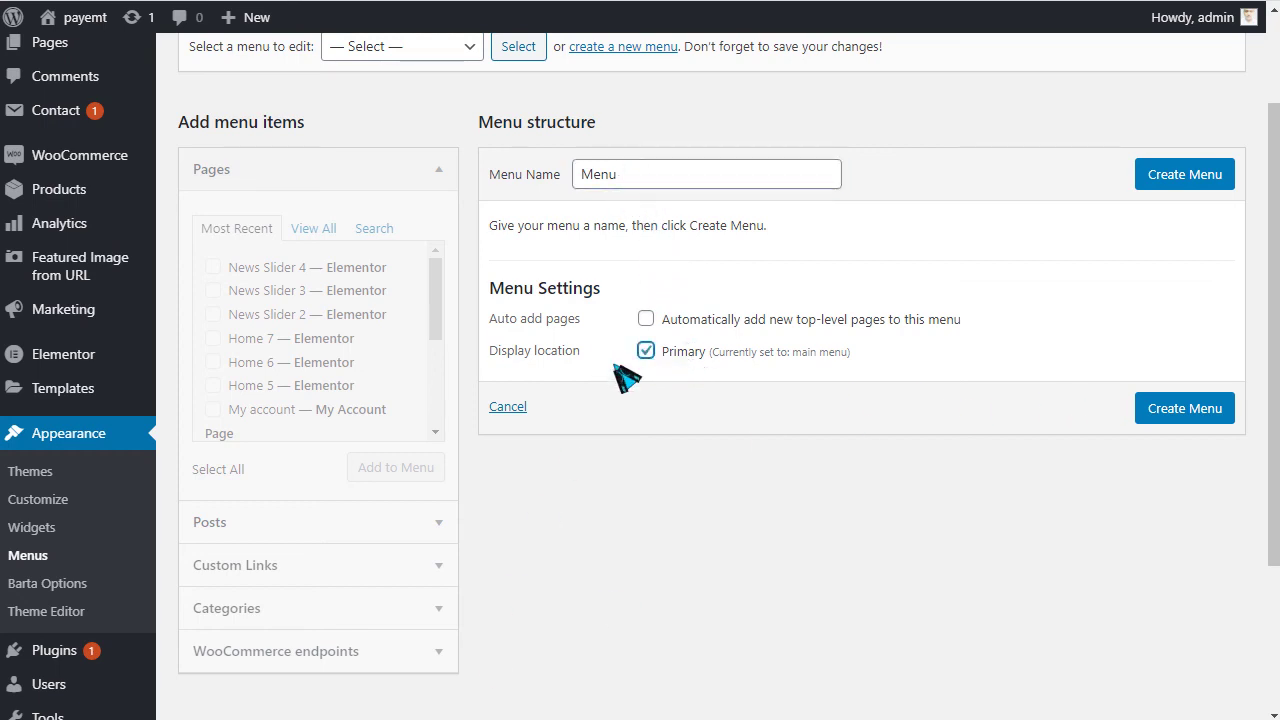
{"action": "left_click", "coordinate": [1189, 412]}
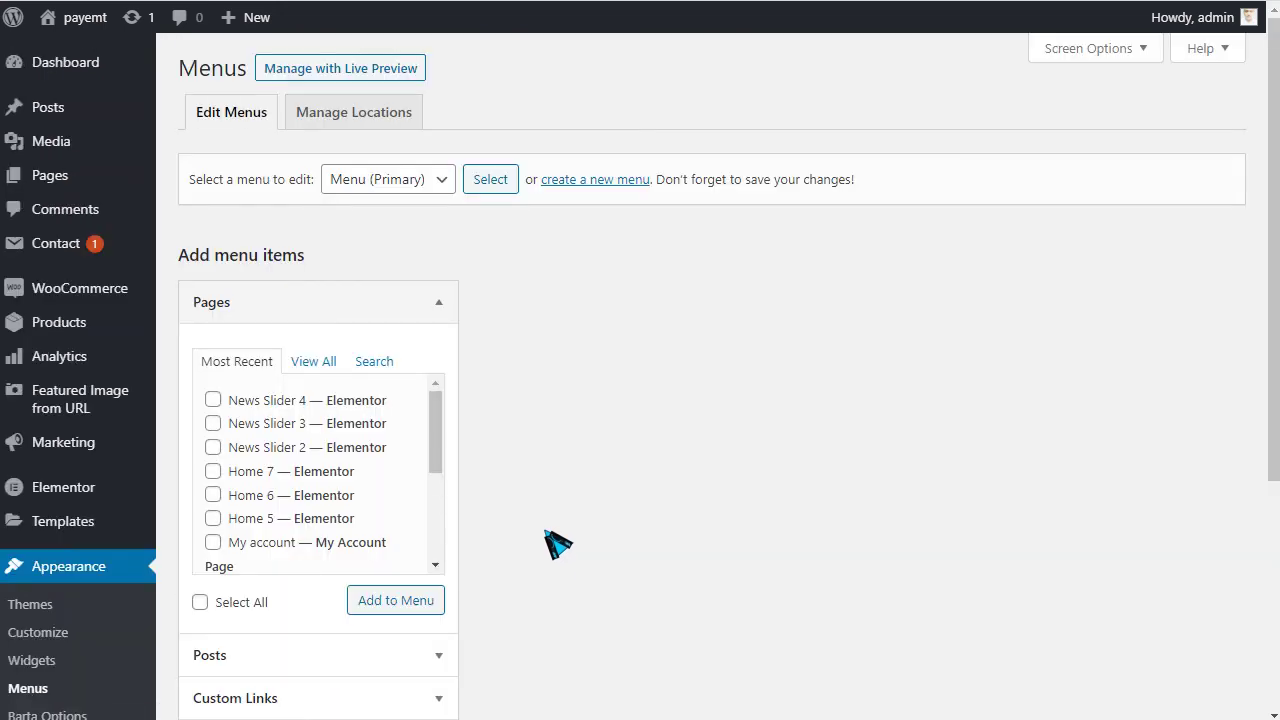
Step: Add the Home 2 front page to the menu and set its navigation label to "Home"
{"action": "left_click", "coordinate": [325, 361]}
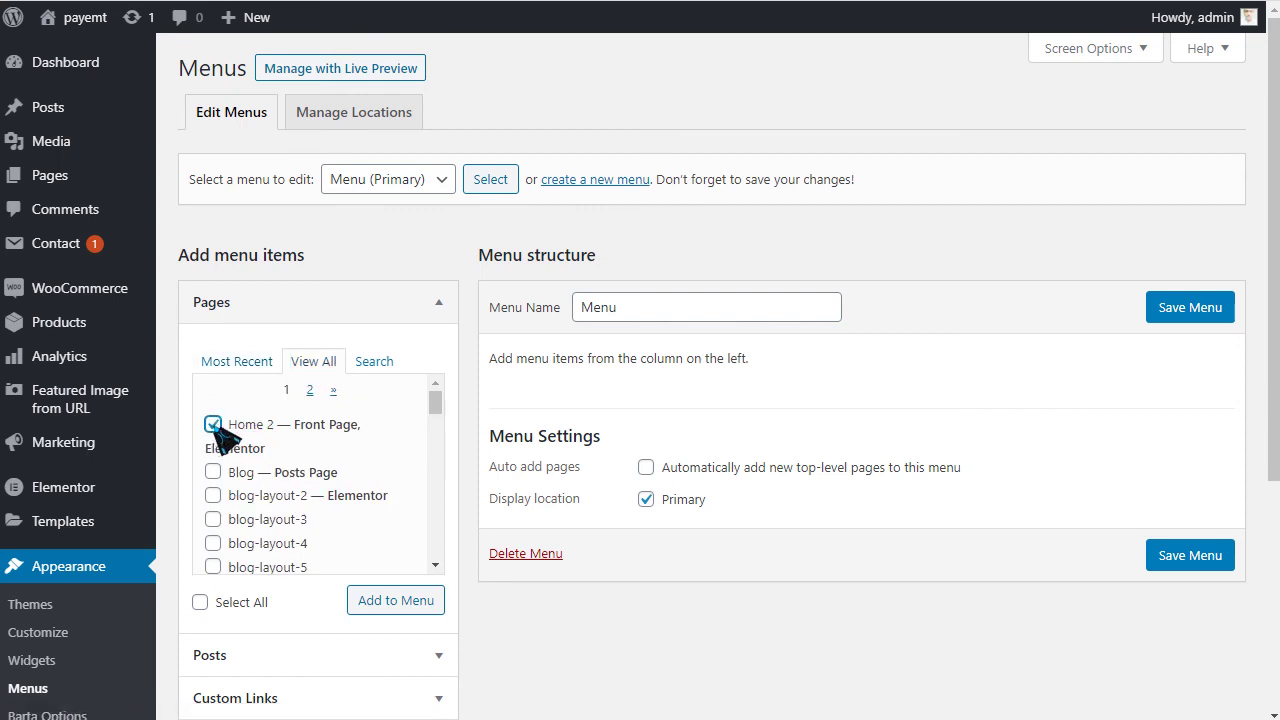
{"action": "left_click_drag", "start_coordinate": [297, 425], "coordinate": [355, 426]}
{"action": "left_click", "coordinate": [393, 600]}
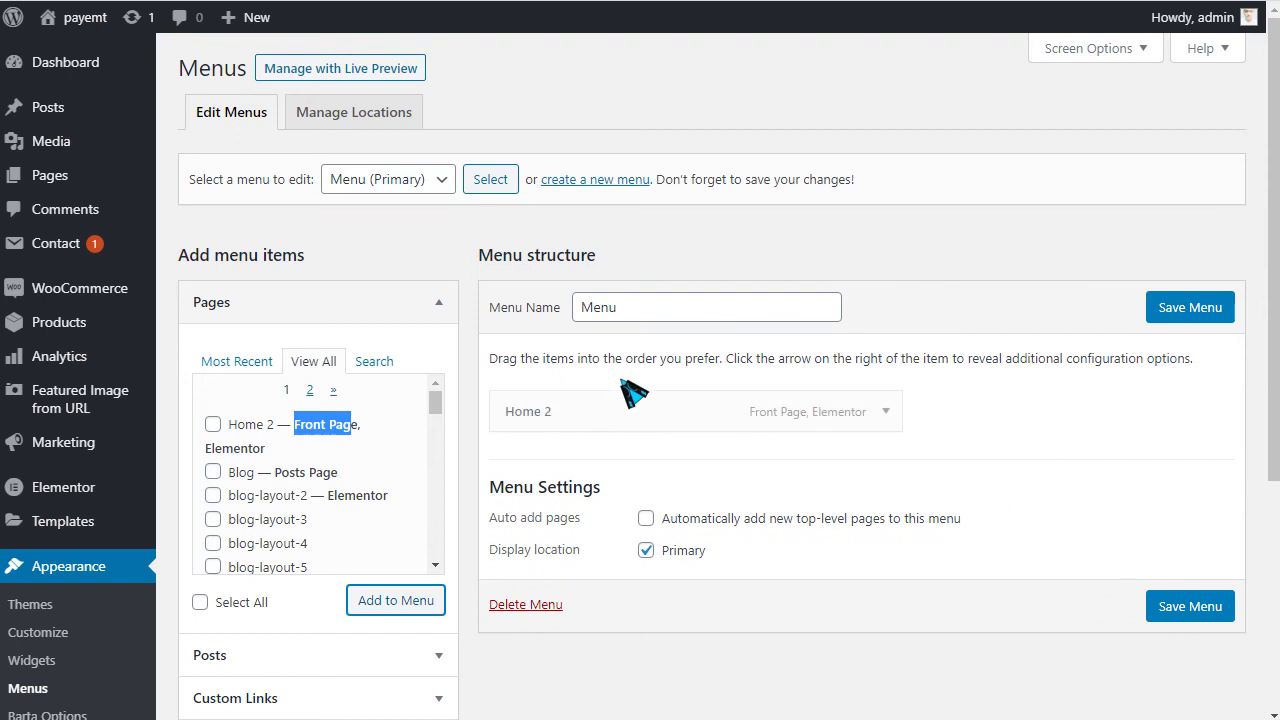
{"action": "left_click", "coordinate": [886, 414]}
{"action": "left_click_drag", "start_coordinate": [600, 483], "coordinate": [500, 485]}
{"action": "left_click", "coordinate": [565, 500]}
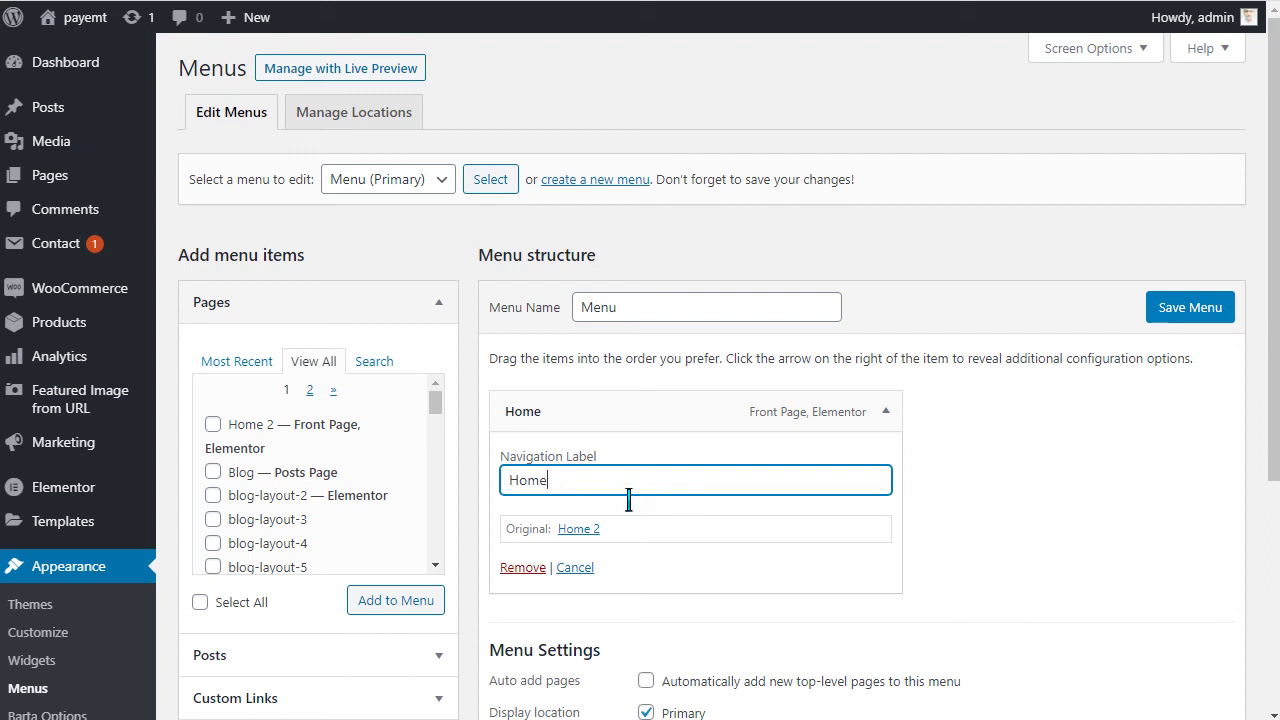
{"action": "left_click", "coordinate": [886, 412]}
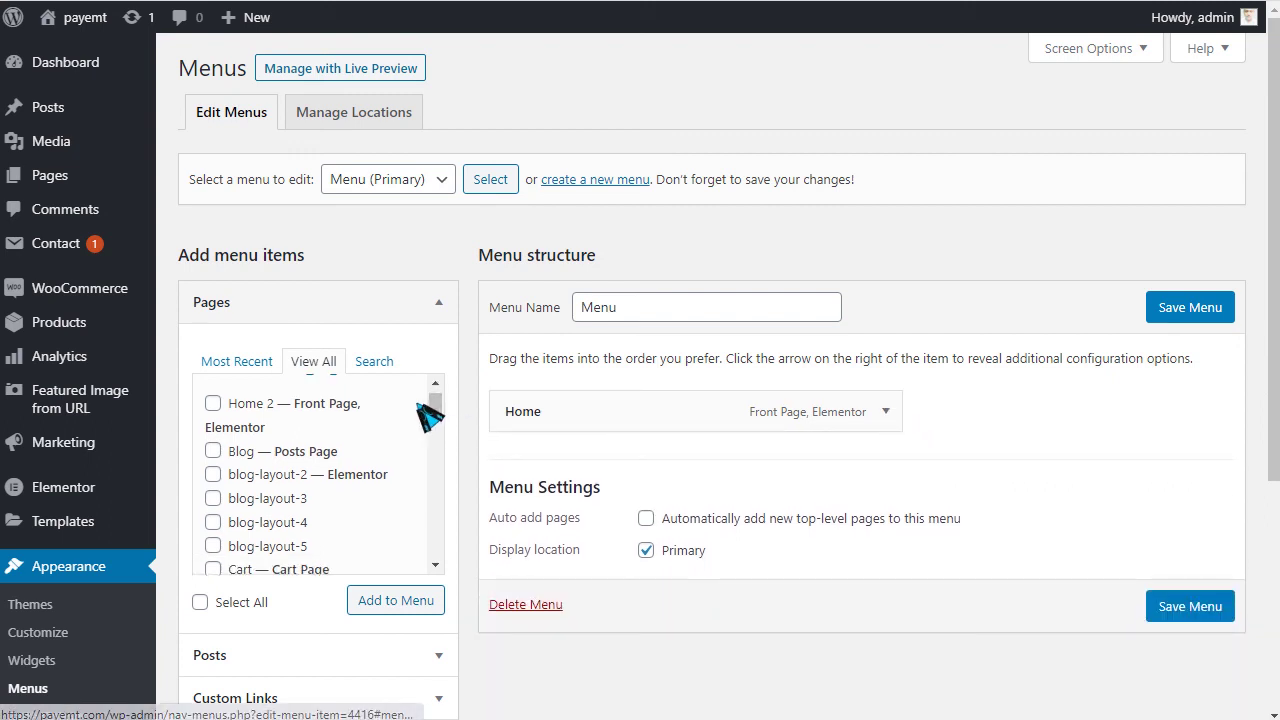
Step: Add all post categories to the menu from the complete category list
{"action": "scroll", "coordinate": [434, 405], "scroll_direction": "down", "scroll_amount": 3}
{"action": "scroll", "coordinate": [437, 430], "scroll_direction": "down", "scroll_amount": 3}
{"action": "scroll", "coordinate": [475, 530], "scroll_direction": "down", "scroll_amount": 3}
{"action": "left_click", "coordinate": [251, 518]}
{"action": "left_click", "coordinate": [312, 258]}
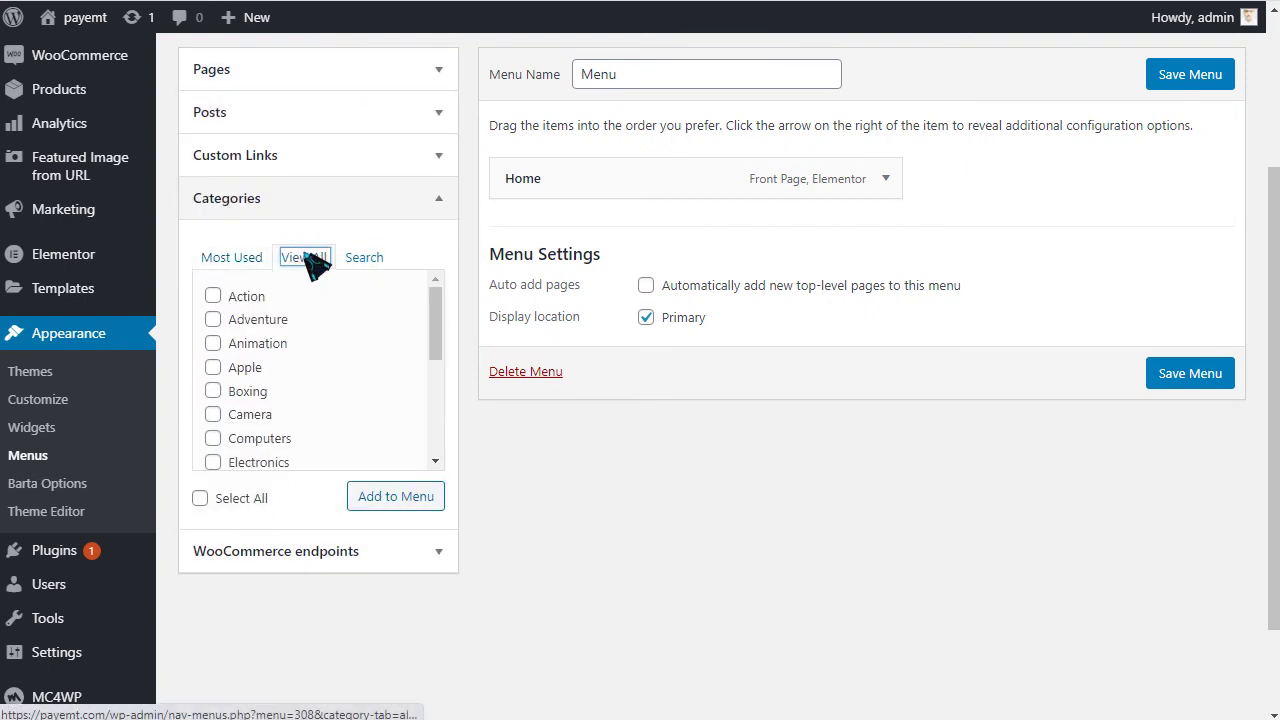
{"action": "left_click", "coordinate": [200, 498]}
{"action": "left_click", "coordinate": [392, 500]}
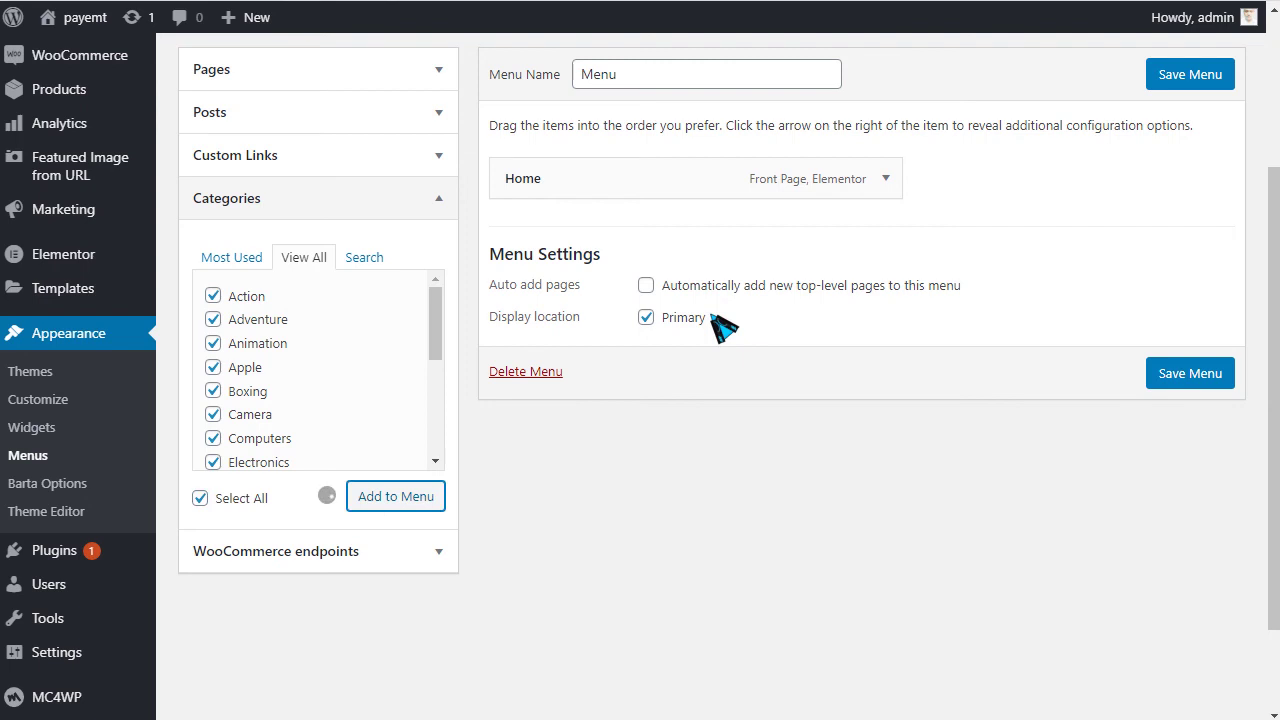
Step: Nest Games, Life style and Racing under Food, with Health beneath Games and Politics beneath Life style
{"action": "scroll", "coordinate": [726, 329], "scroll_direction": "down", "scroll_amount": 6}
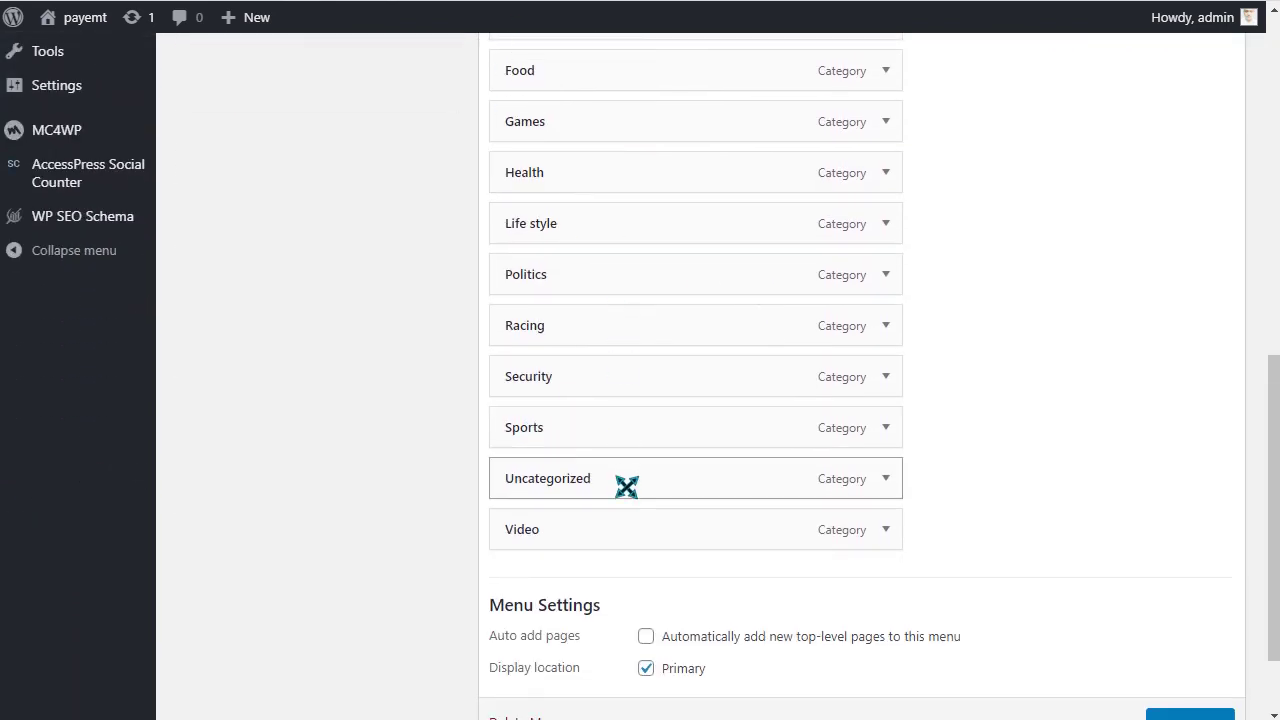
{"action": "scroll", "coordinate": [540, 460], "scroll_direction": "up", "scroll_amount": 2}
{"action": "left_click_drag", "start_coordinate": [531, 297], "coordinate": [590, 300]}
{"action": "mouse_move", "coordinate": [537, 351]}
{"action": "left_mouse_down"}
{"action": "mouse_move", "coordinate": [567, 405]}
{"action": "mouse_move", "coordinate": [605, 411]}
{"action": "left_mouse_up"}
{"action": "left_click_drag", "start_coordinate": [563, 455], "coordinate": [609, 485]}
{"action": "mouse_move", "coordinate": [557, 505]}
{"action": "left_mouse_down"}
{"action": "mouse_move", "coordinate": [611, 511]}
{"action": "mouse_move", "coordinate": [566, 500]}
{"action": "mouse_move", "coordinate": [578, 505]}
{"action": "left_mouse_up"}
Step: Open the Custom Links options for the menu and examine the URL and Link Text fields
{"action": "scroll", "coordinate": [400, 297], "scroll_direction": "up", "scroll_amount": 3}
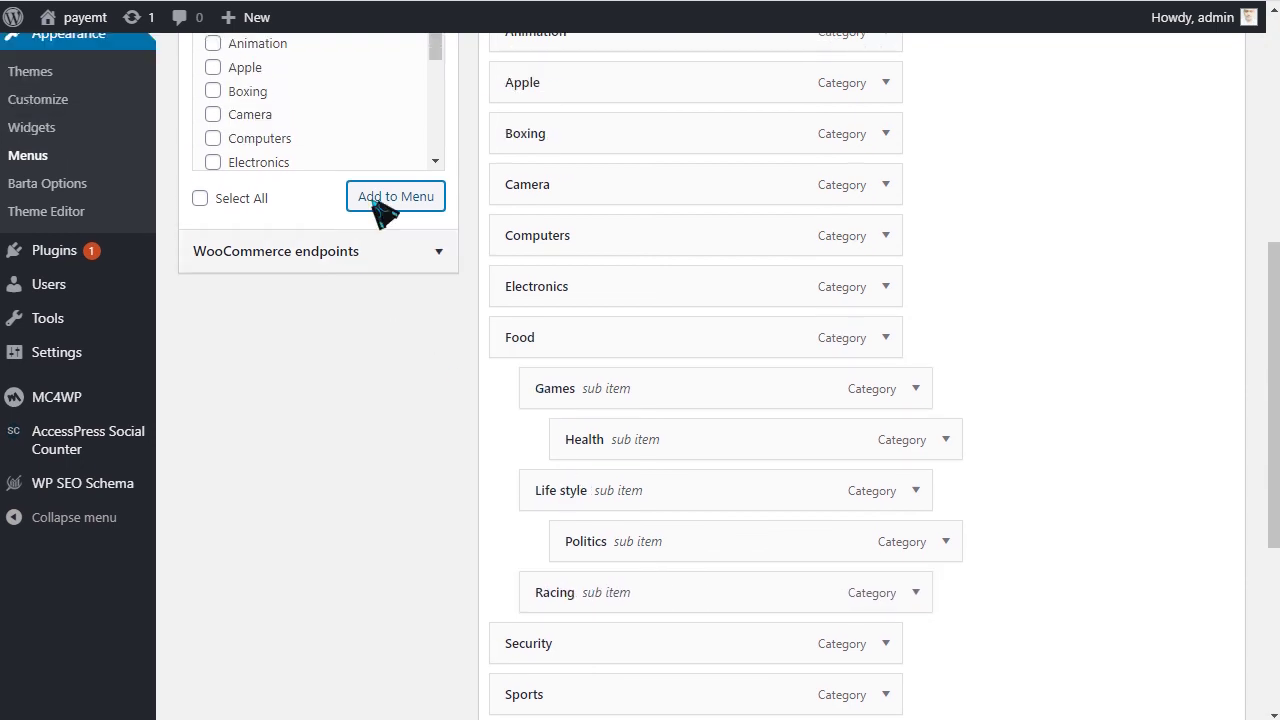
{"action": "scroll", "coordinate": [449, 266], "scroll_direction": "up", "scroll_amount": 1}
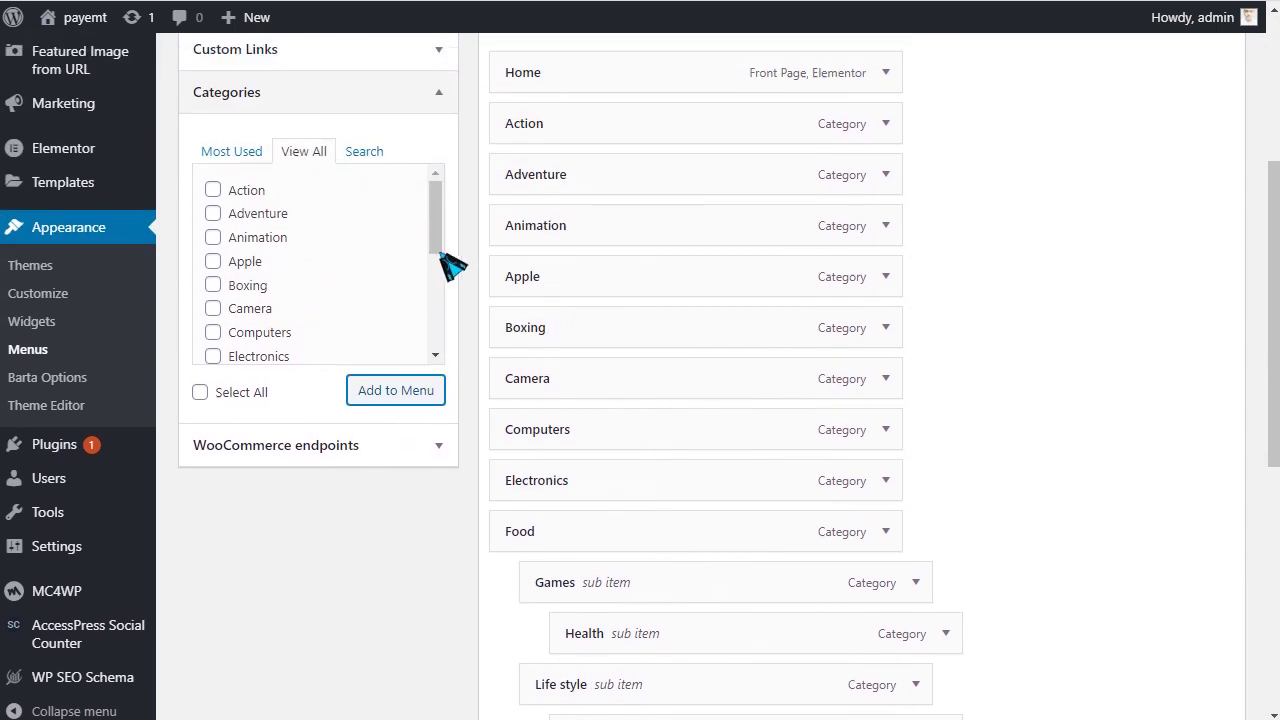
{"action": "left_click", "coordinate": [300, 126]}
{"action": "left_click", "coordinate": [364, 197]}
{"action": "left_click", "coordinate": [301, 237]}
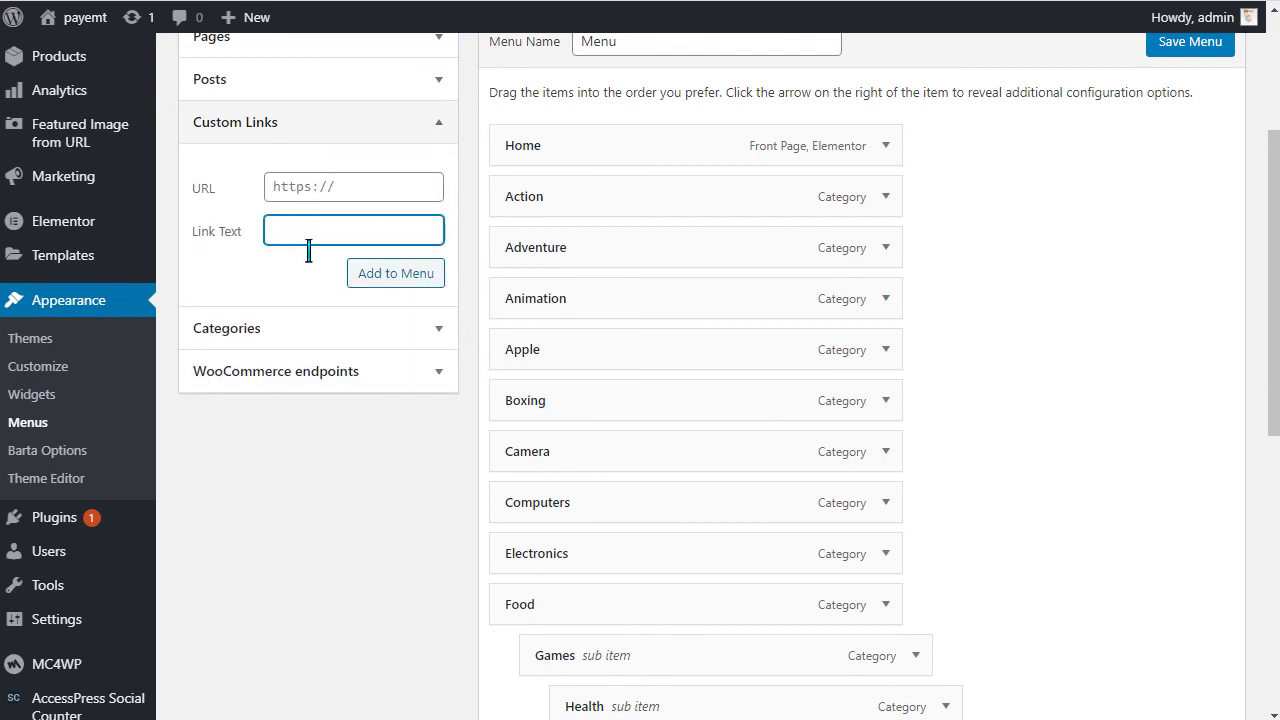
{"action": "scroll", "coordinate": [457, 463], "scroll_direction": "down", "scroll_amount": 3}
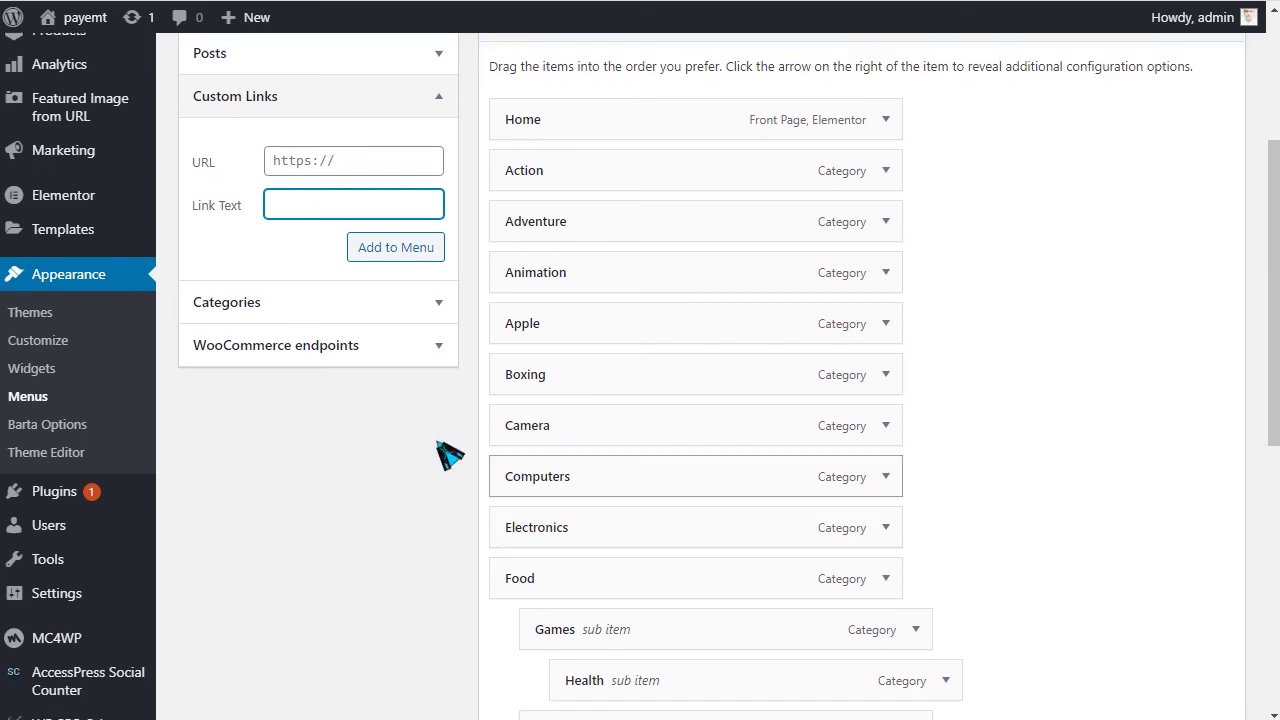
{"action": "scroll", "coordinate": [563, 451], "scroll_direction": "up", "scroll_amount": 5}
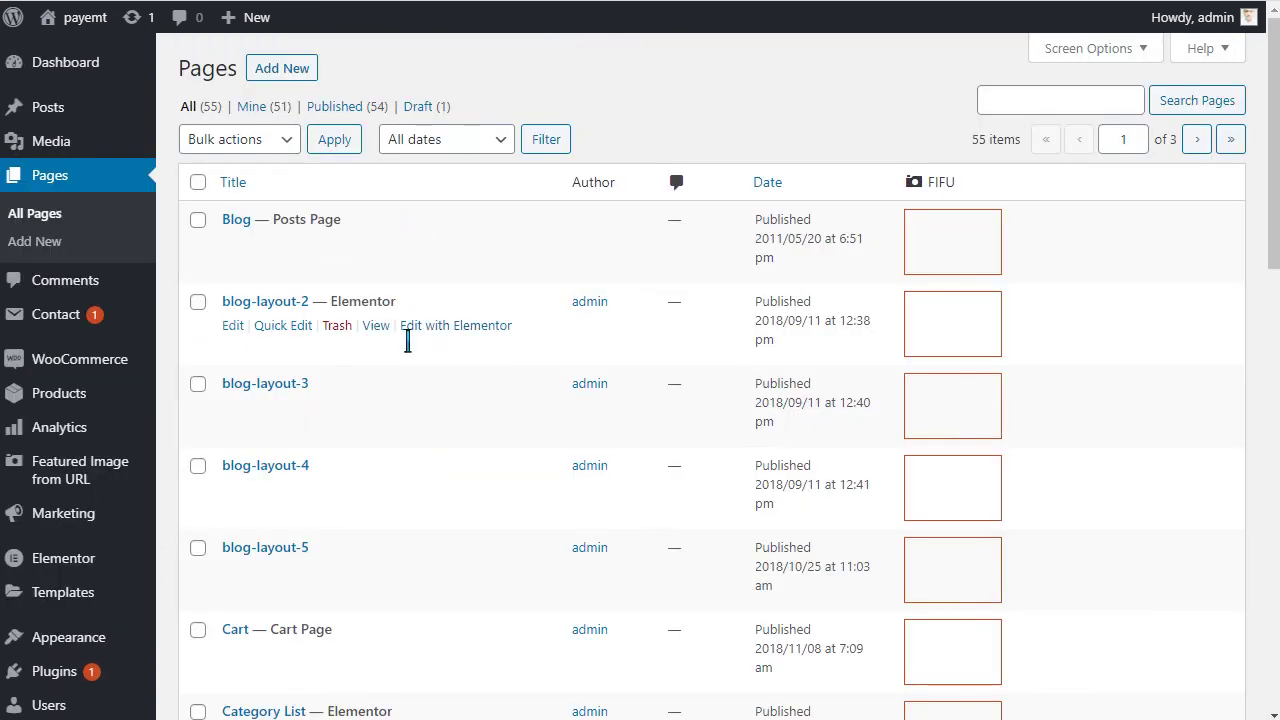
Step: Open the Home 2 front page from the pages list in the Elementor editor and dismiss the Flexbox changes notice
{"action": "triple_click", "coordinate": [328, 230]}
{"action": "scroll", "coordinate": [363, 217], "scroll_direction": "down", "scroll_amount": 1}
{"action": "scroll", "coordinate": [406, 277], "scroll_direction": "down", "scroll_amount": 1}
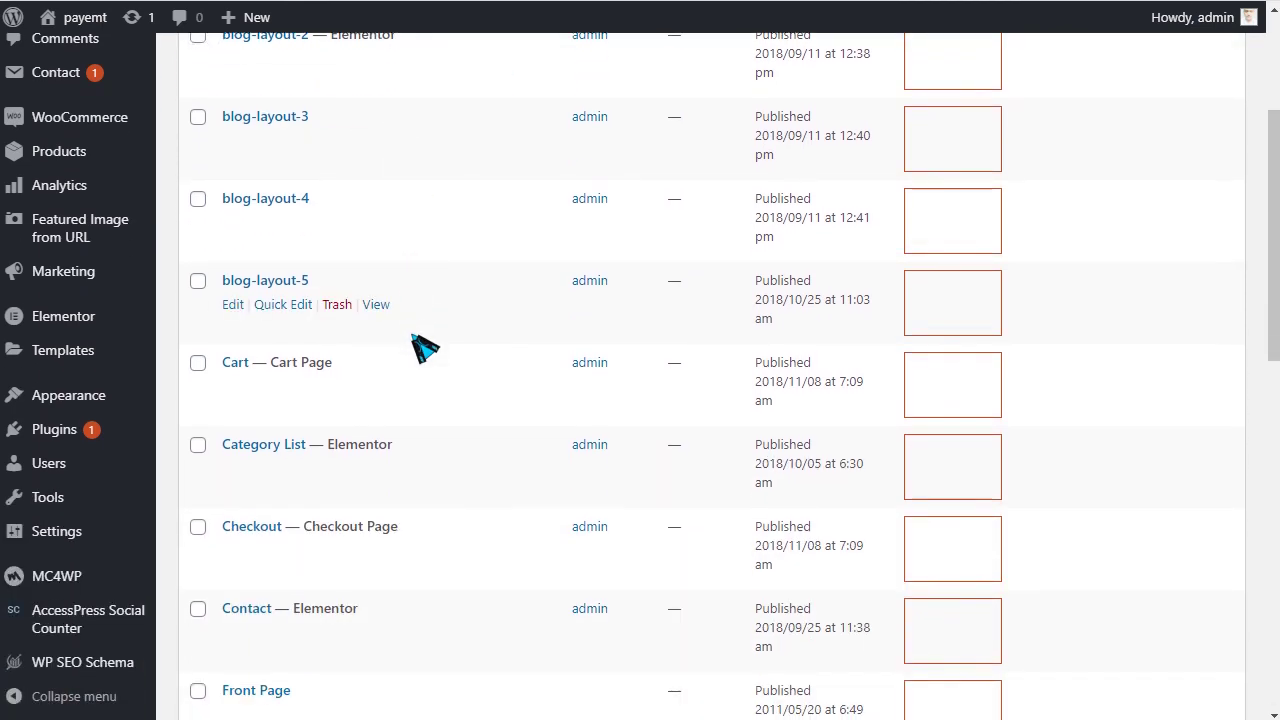
{"action": "scroll", "coordinate": [424, 350], "scroll_direction": "down", "scroll_amount": 1}
{"action": "scroll", "coordinate": [374, 285], "scroll_direction": "down", "scroll_amount": 2}
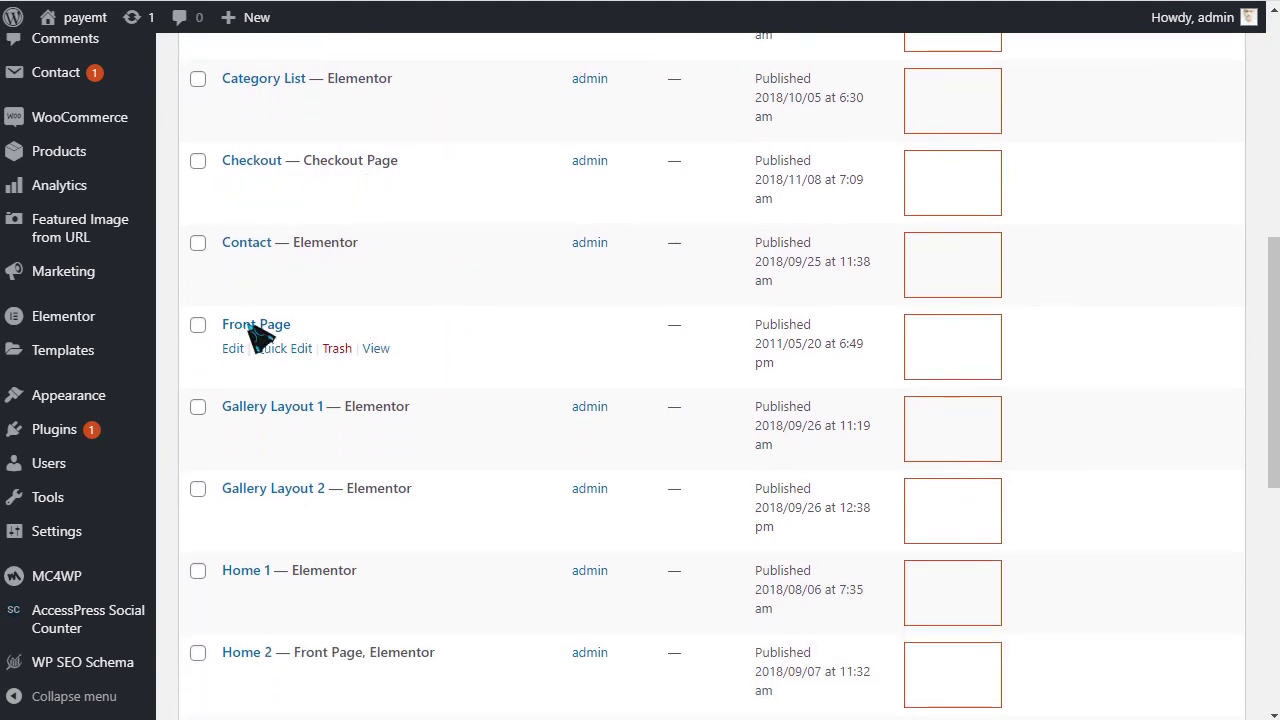
{"action": "scroll", "coordinate": [443, 337], "scroll_direction": "down", "scroll_amount": 1}
{"action": "scroll", "coordinate": [400, 306], "scroll_direction": "down", "scroll_amount": 1}
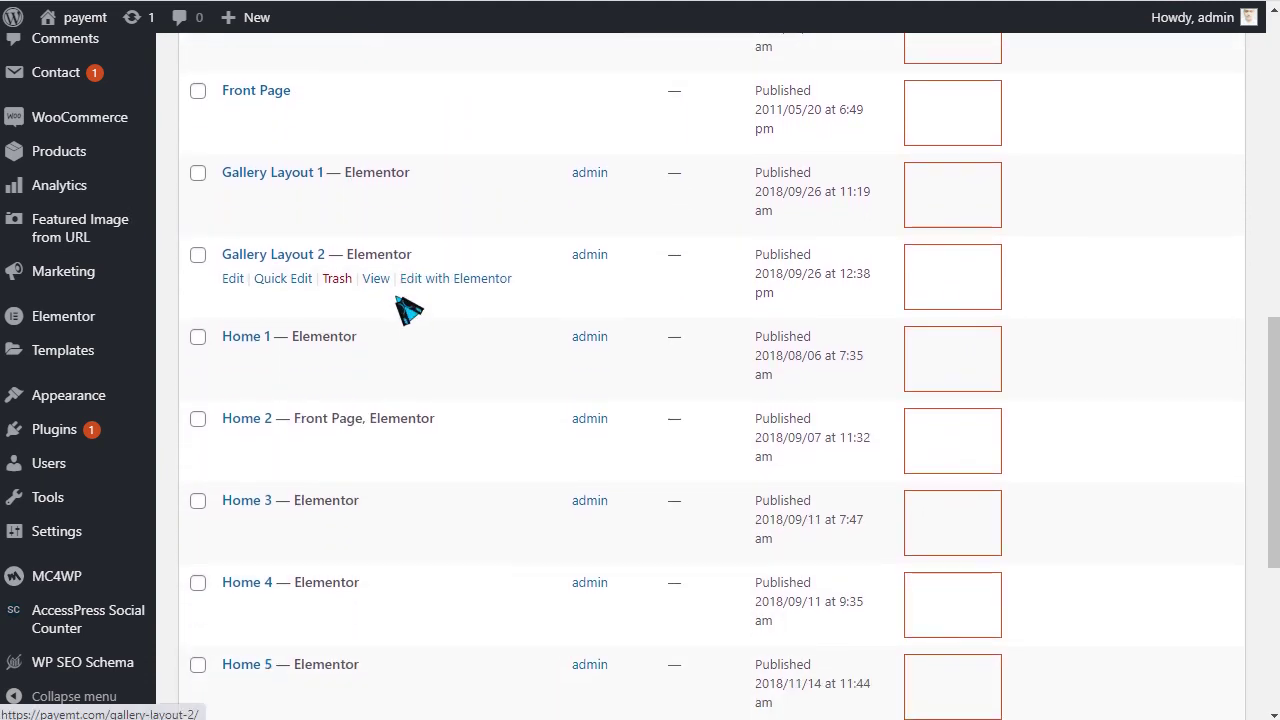
{"action": "scroll", "coordinate": [390, 325], "scroll_direction": "down", "scroll_amount": 1}
{"action": "left_click_drag", "start_coordinate": [293, 318], "coordinate": [433, 320]}
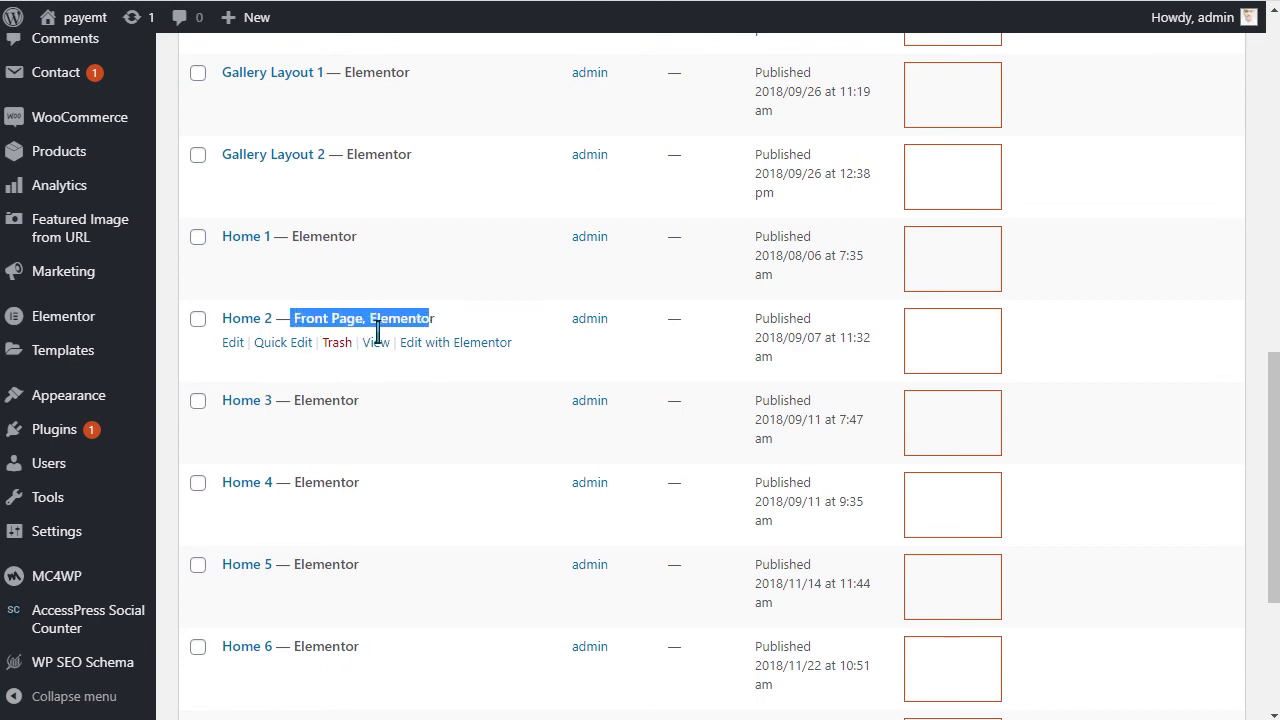
{"action": "left_click", "coordinate": [445, 345]}
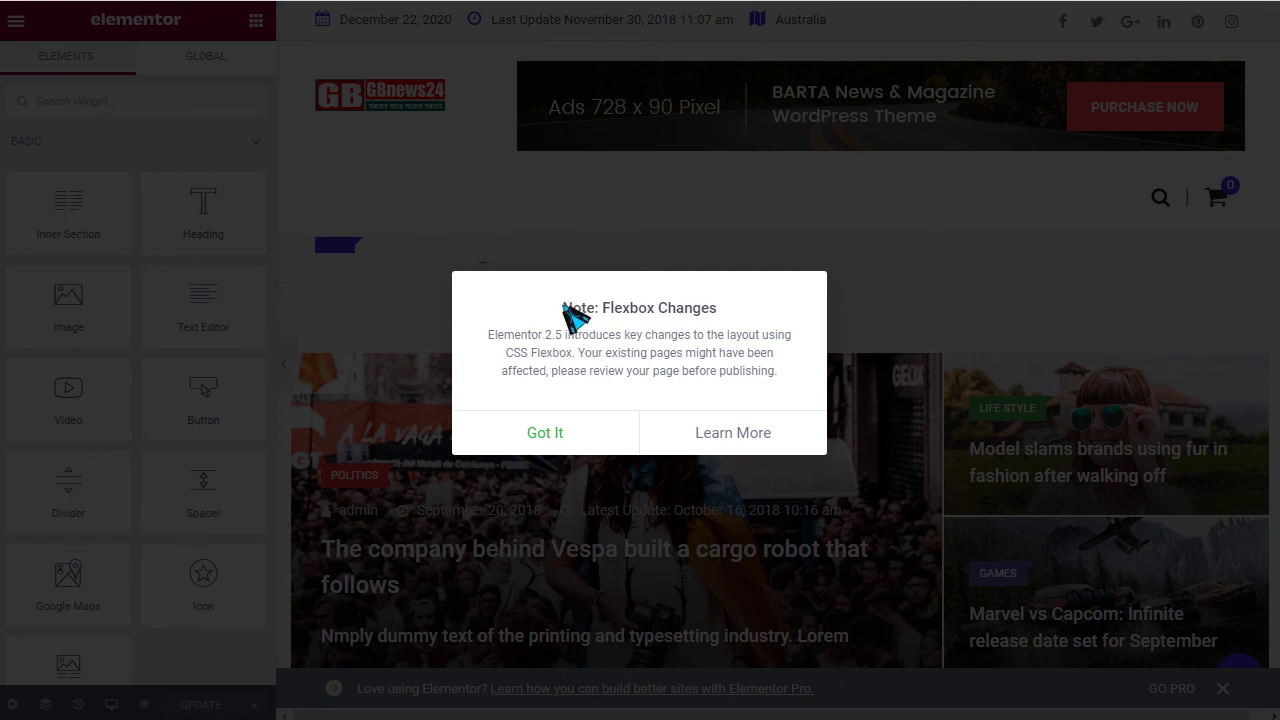
{"action": "left_click", "coordinate": [545, 434]}
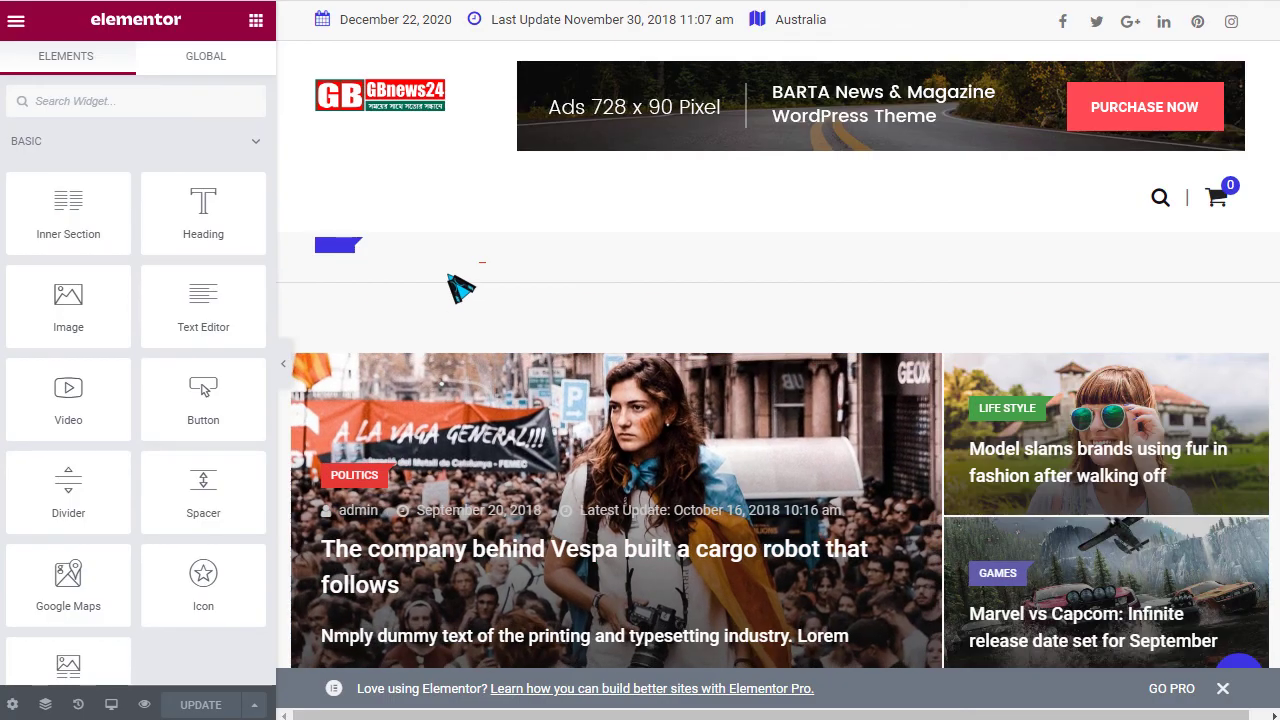
Step: Open the lead-story news box for editing and set its title style to Style 2
{"action": "scroll", "coordinate": [760, 320], "scroll_direction": "down", "scroll_amount": 2}
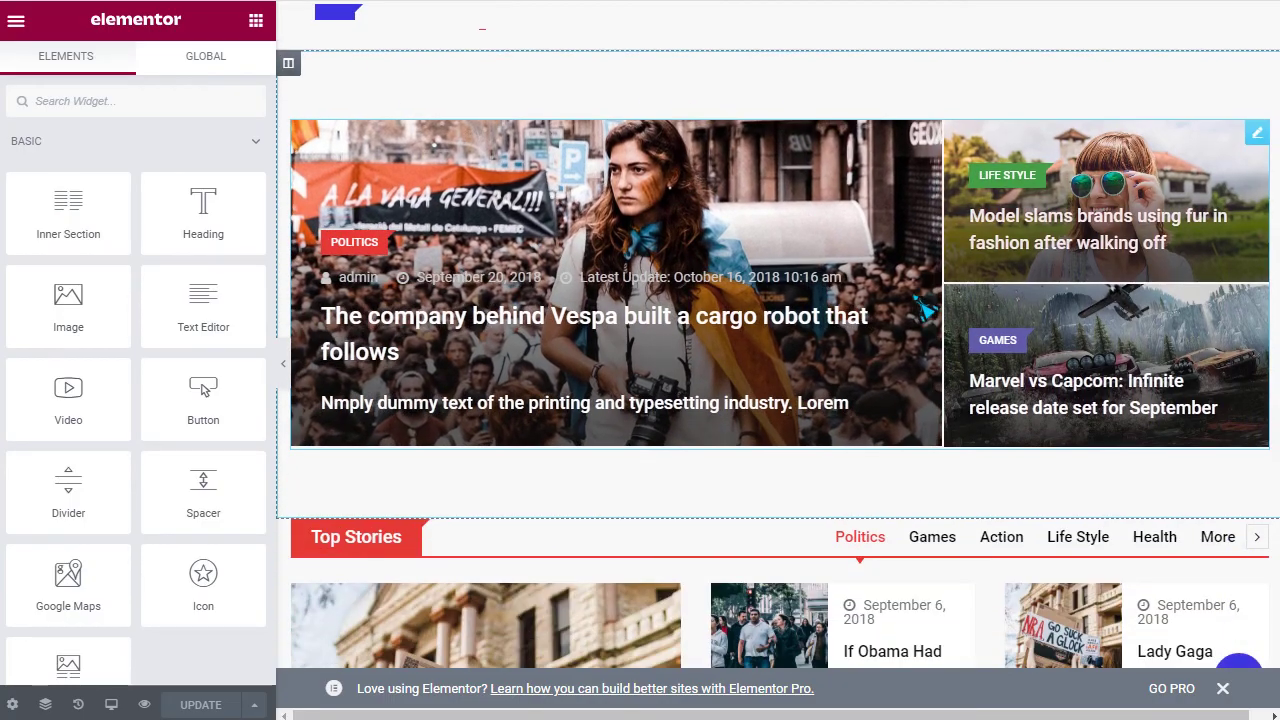
{"action": "scroll", "coordinate": [1150, 212], "scroll_direction": "up", "scroll_amount": 1}
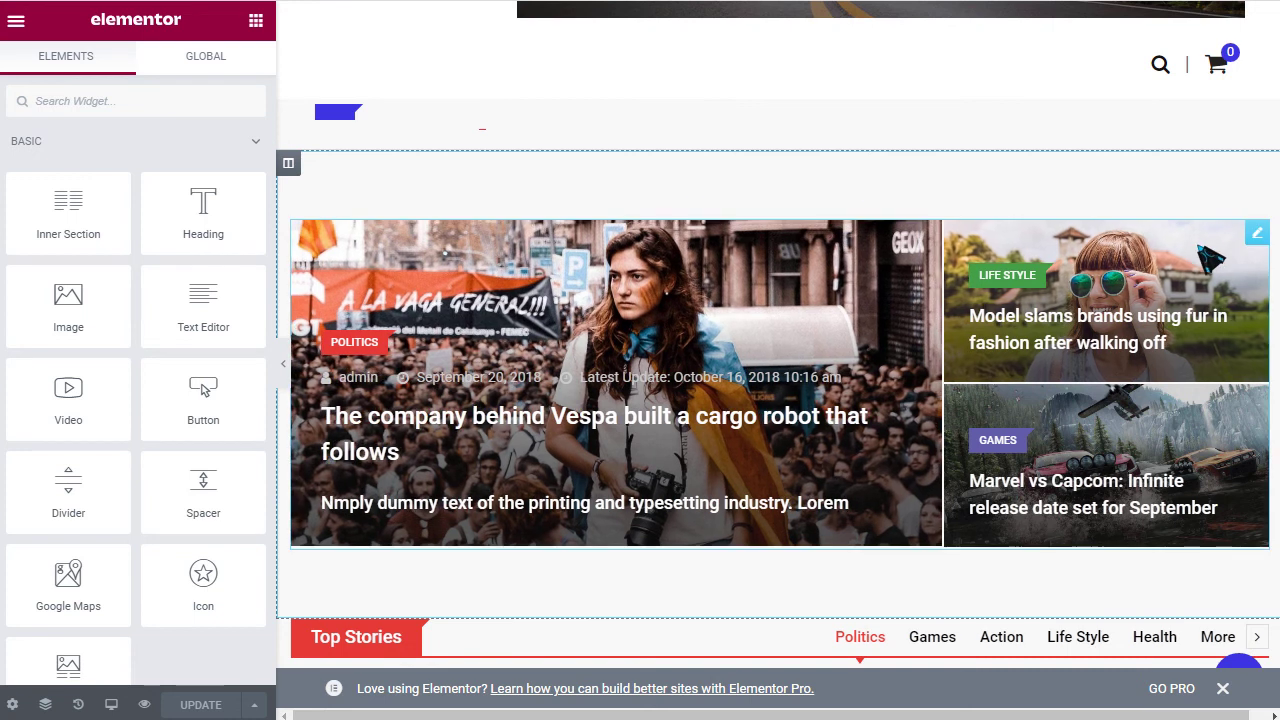
{"action": "left_click", "coordinate": [1257, 233]}
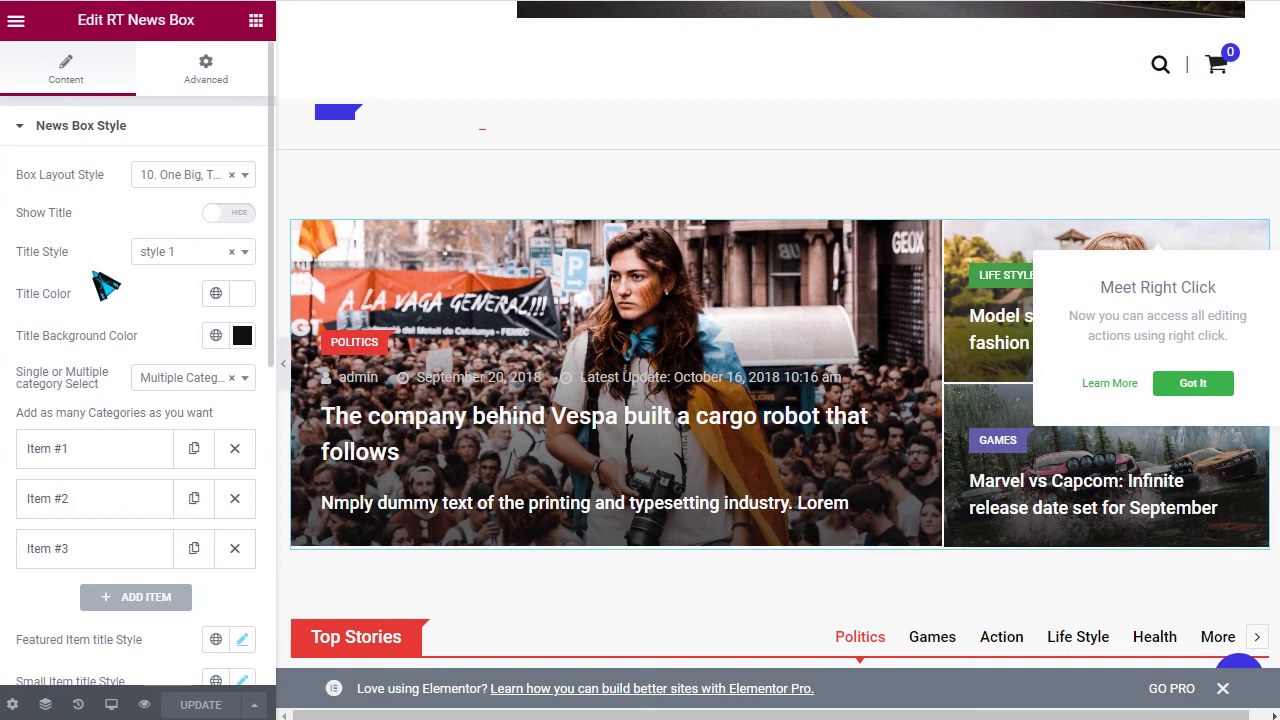
{"action": "left_click", "coordinate": [180, 255]}
{"action": "left_click", "coordinate": [165, 332]}
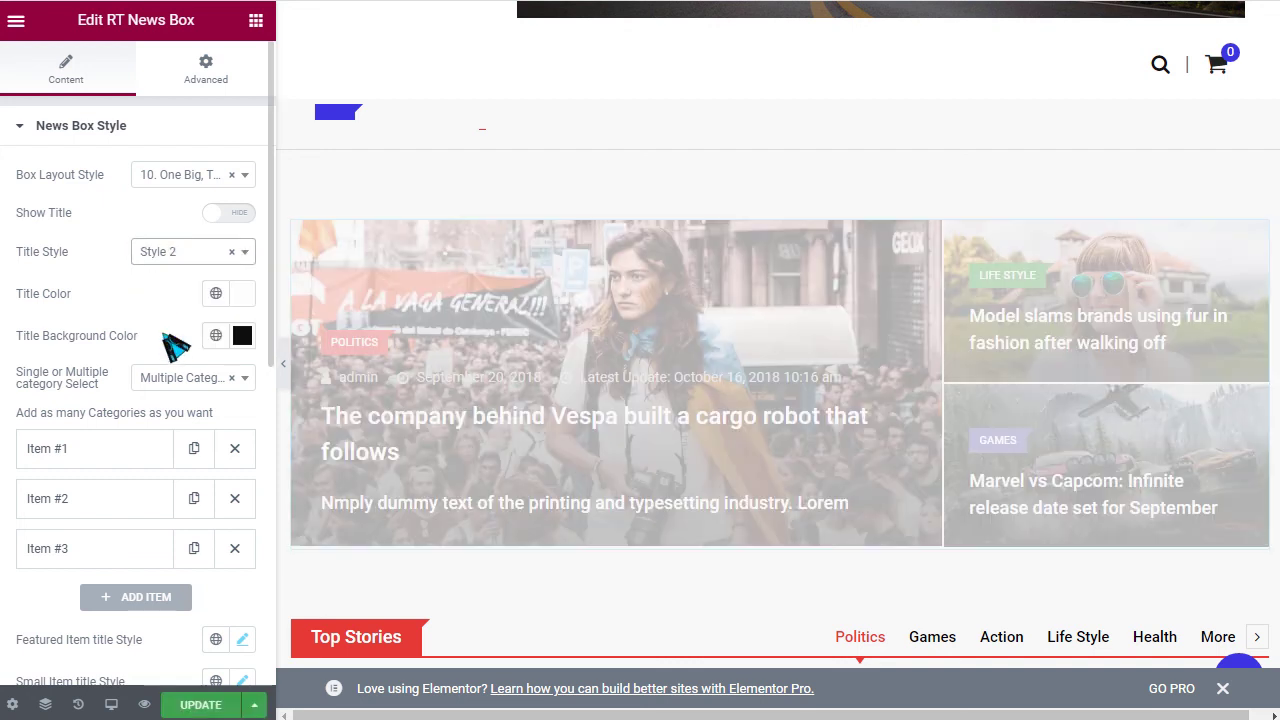
Step: Try the 9.One Big Left, 3 col(Non-Equal) layout for the news box and settle on 8.One Big Left, 3 col(Equal), 5 item
{"action": "left_click", "coordinate": [182, 180]}
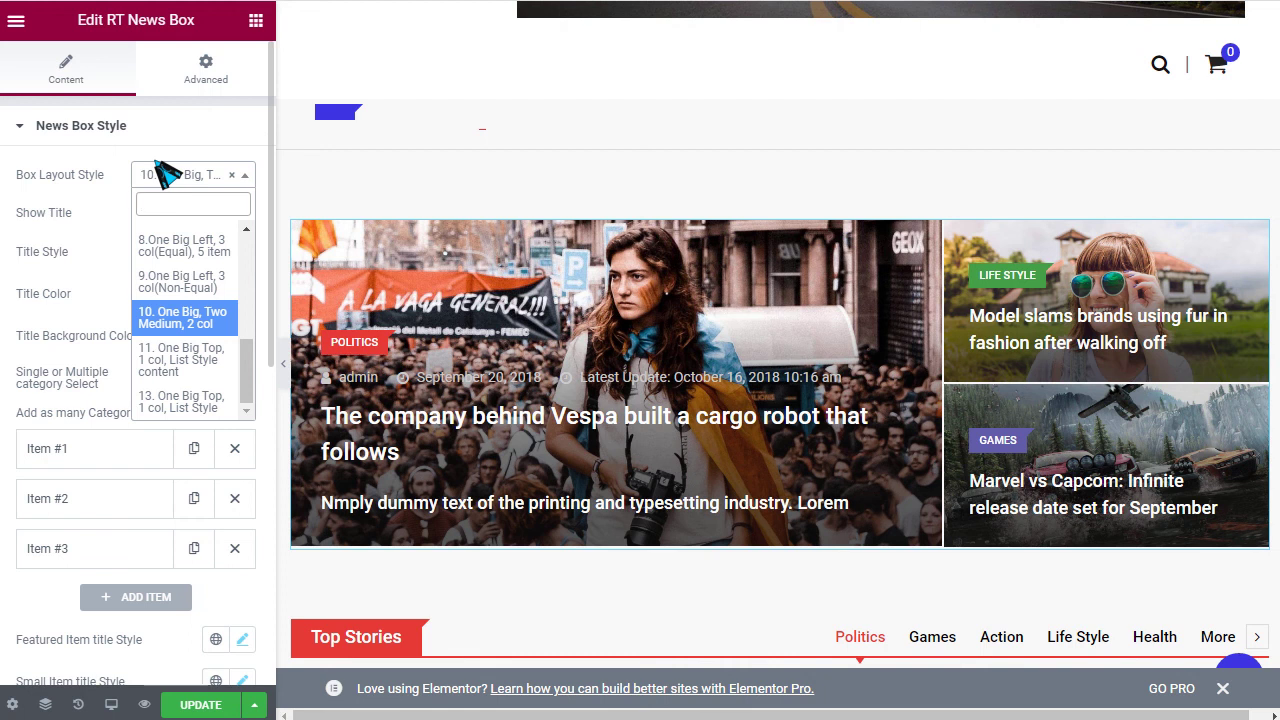
{"action": "left_click", "coordinate": [175, 268]}
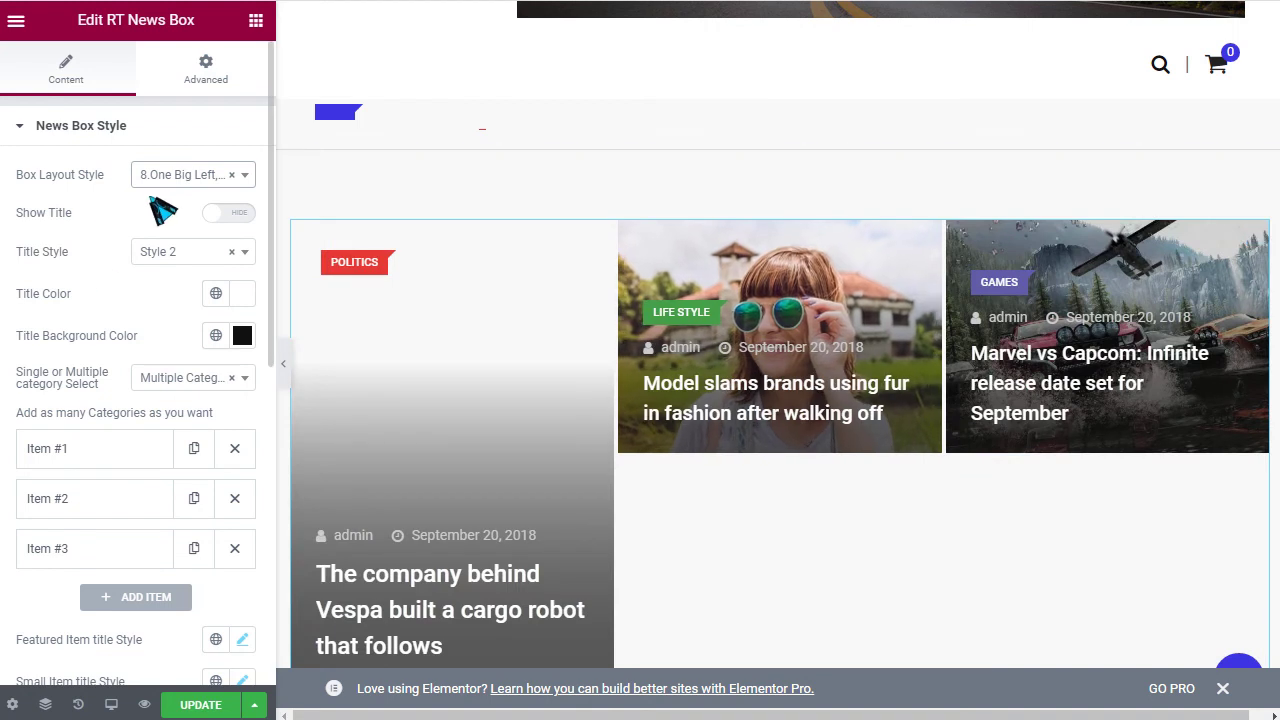
{"action": "left_click", "coordinate": [172, 178]}
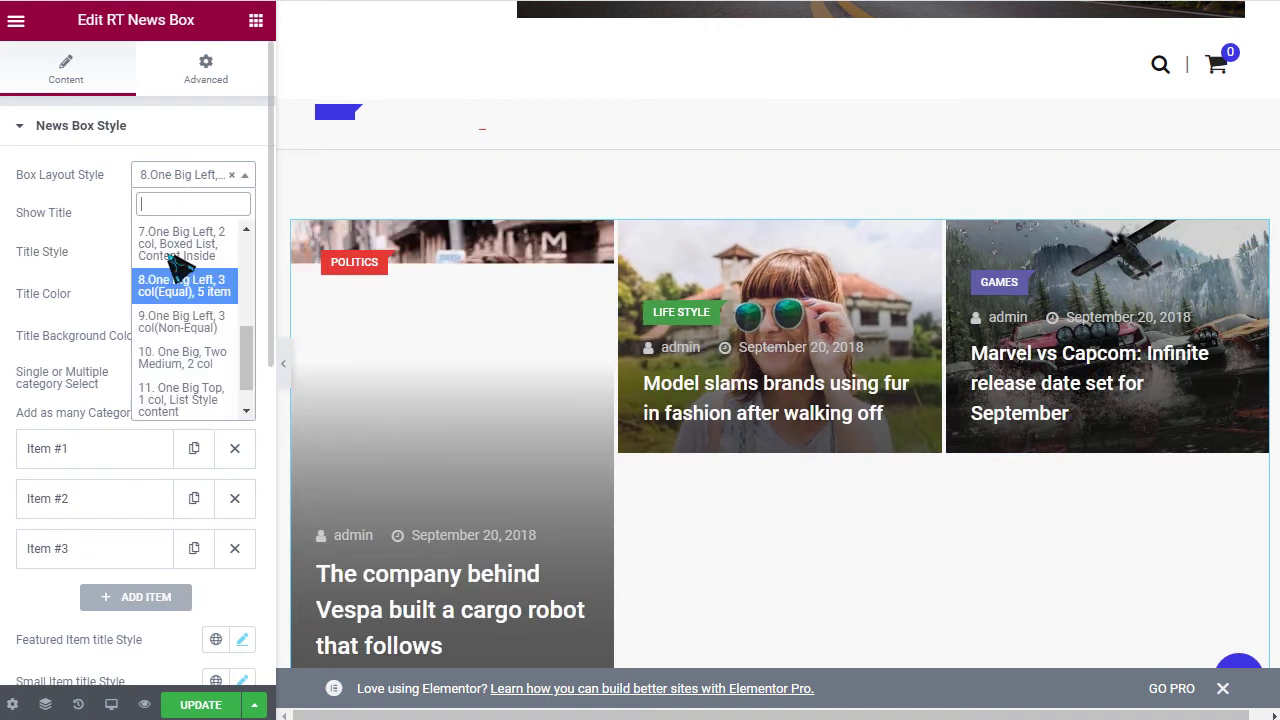
{"action": "left_click", "coordinate": [160, 321]}
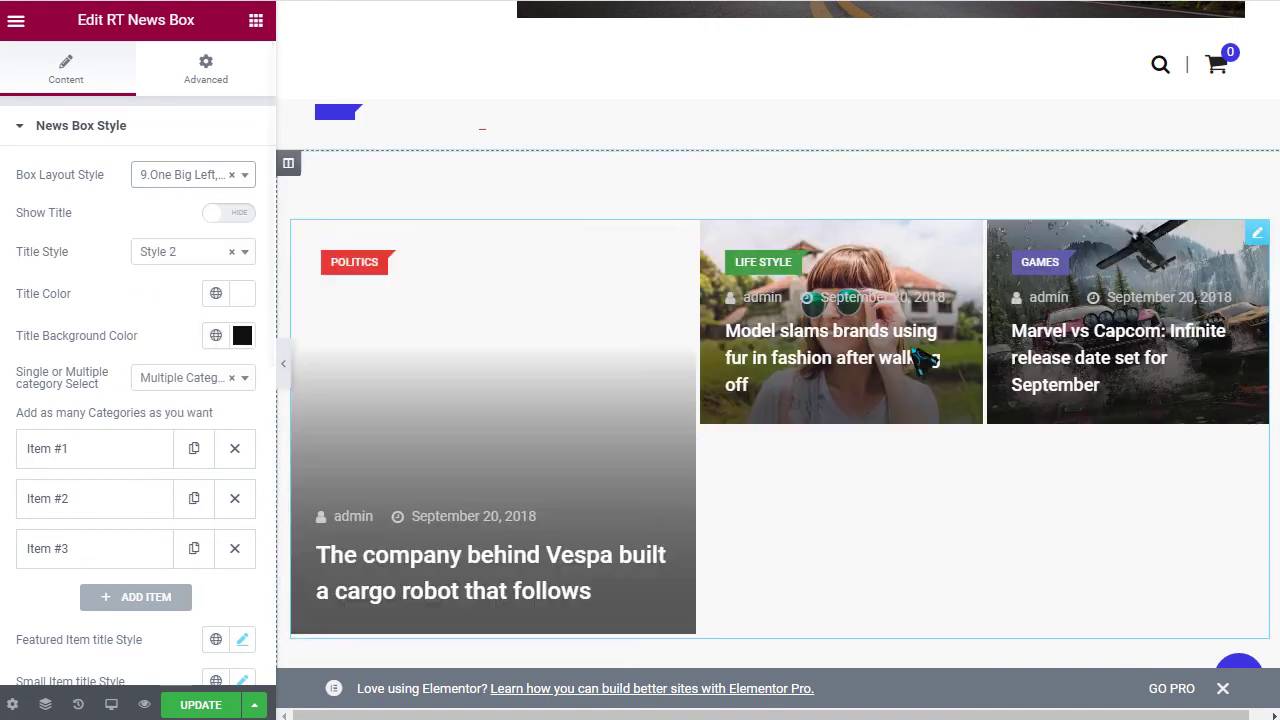
{"action": "left_click", "coordinate": [176, 176]}
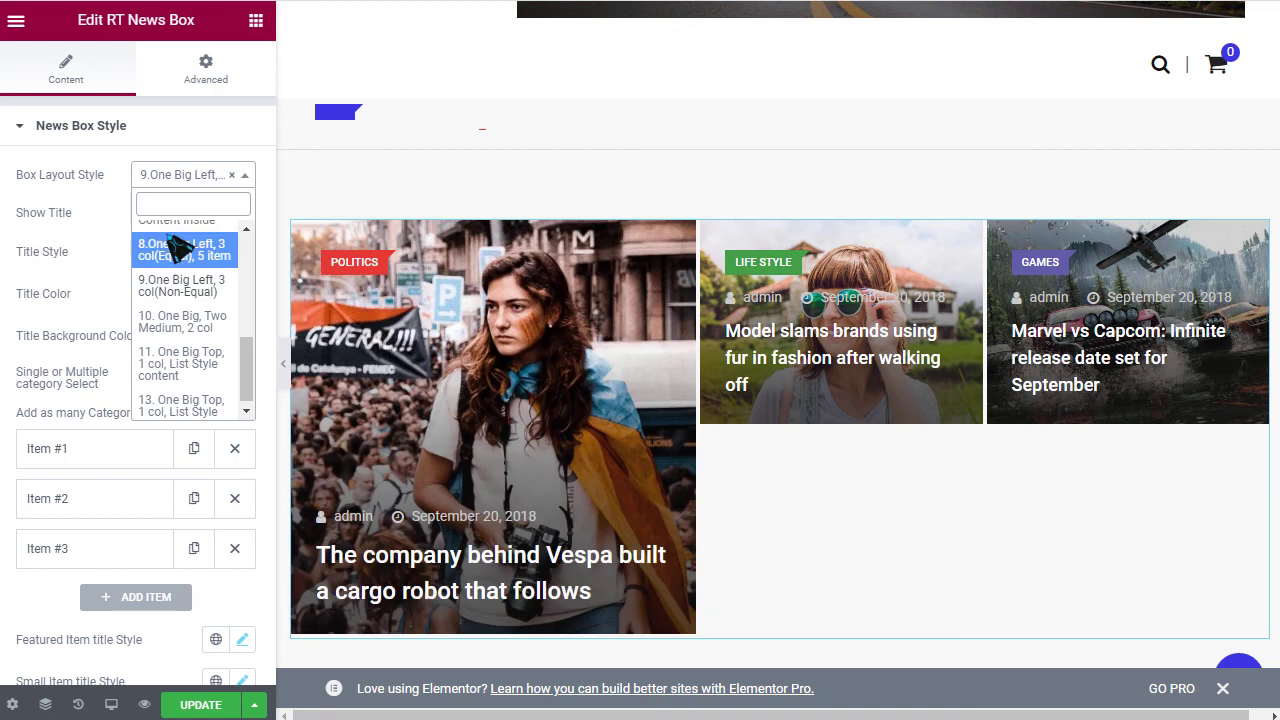
{"action": "left_click", "coordinate": [177, 250]}
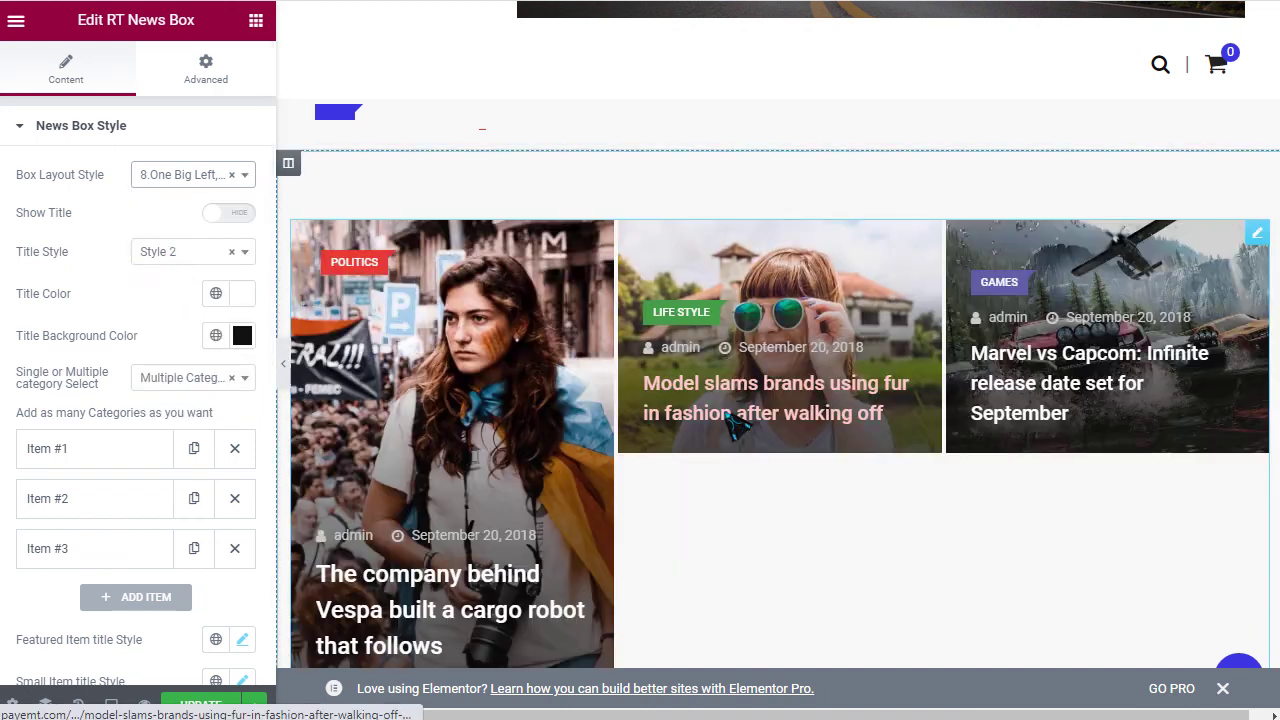
Step: Examine the news box's category items and its remaining style options, including small item display, post offset and title colors
{"action": "scroll", "coordinate": [600, 400], "scroll_direction": "down", "scroll_amount": 2}
{"action": "scroll", "coordinate": [138, 330], "scroll_direction": "down", "scroll_amount": 2}
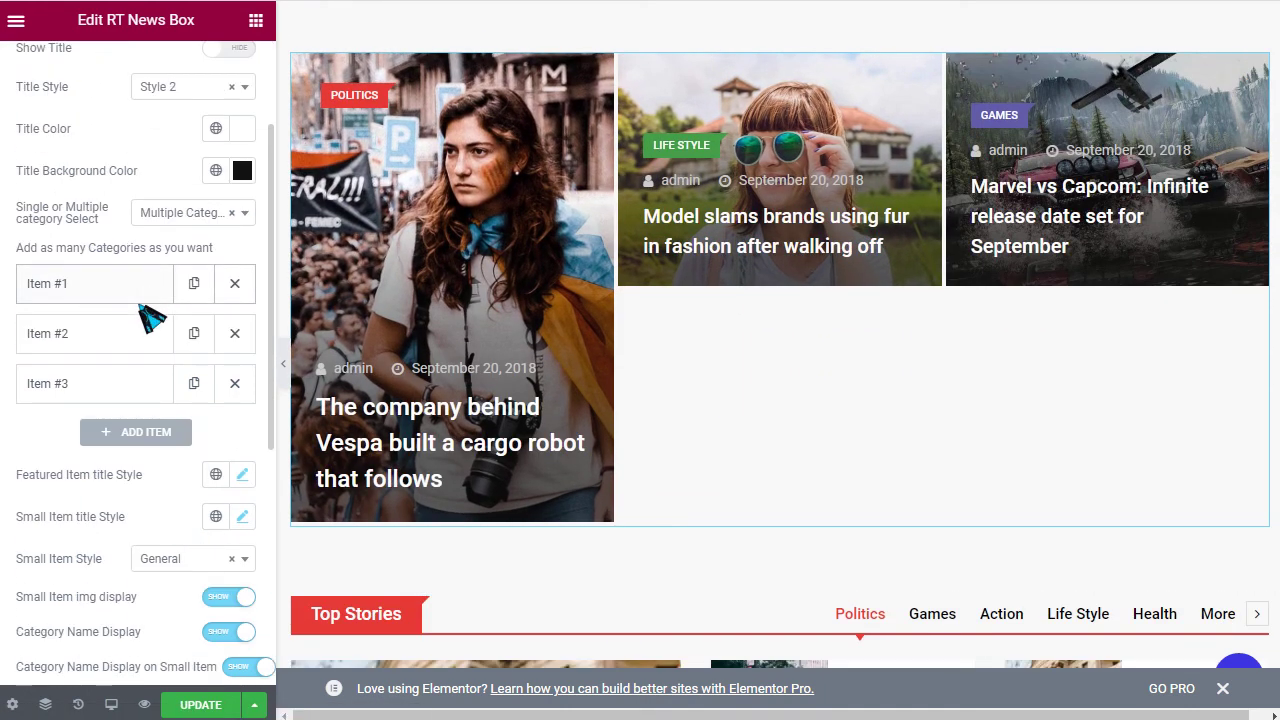
{"action": "left_click", "coordinate": [115, 292]}
{"action": "left_click", "coordinate": [117, 295]}
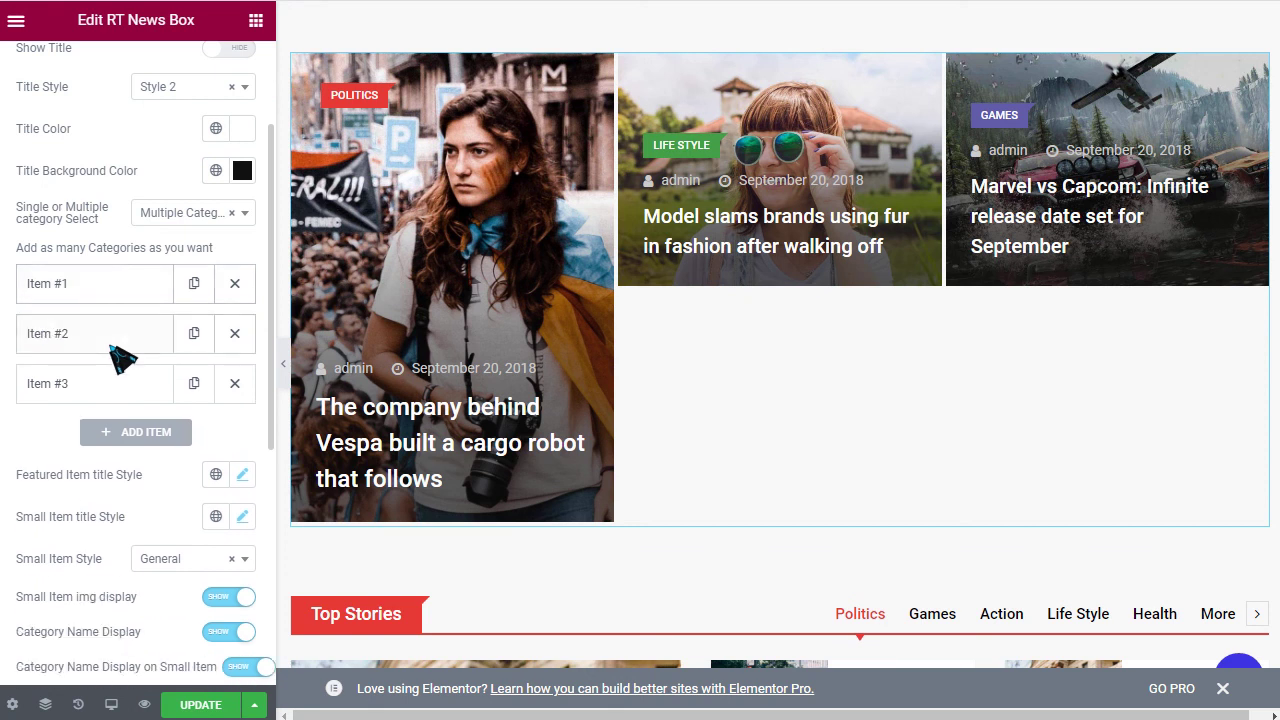
{"action": "left_click", "coordinate": [124, 345]}
{"action": "left_click", "coordinate": [124, 345]}
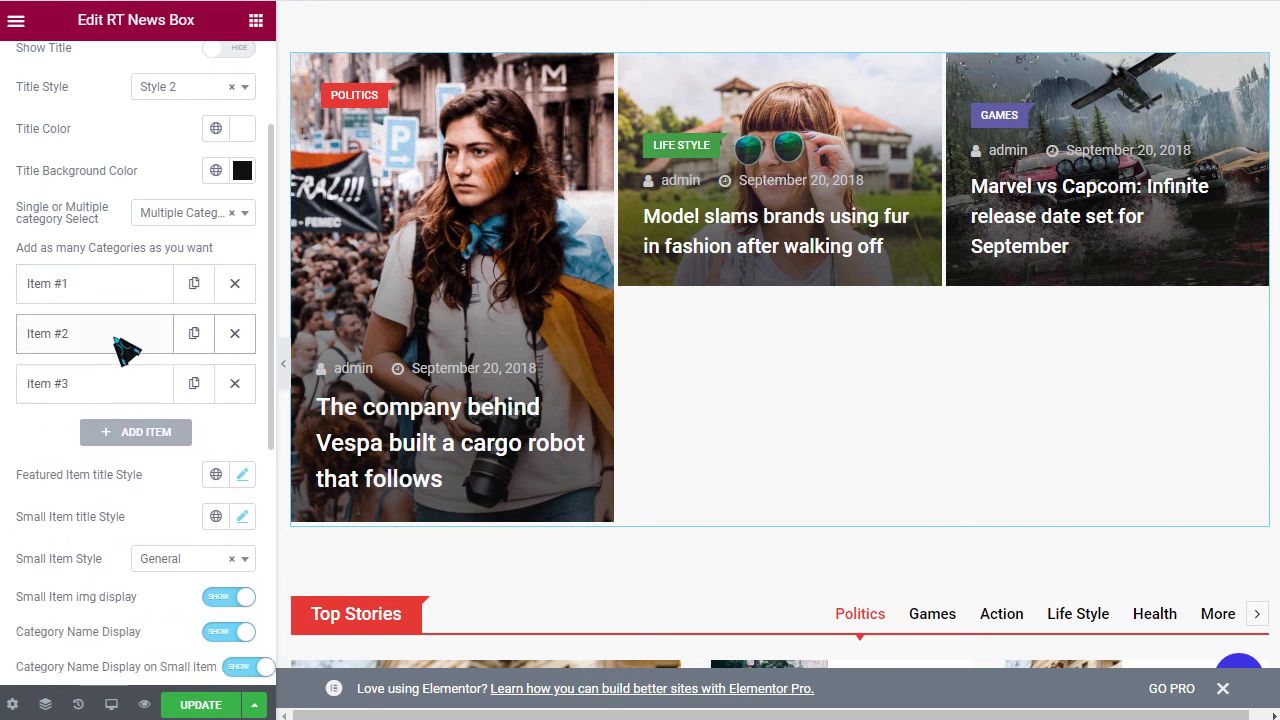
{"action": "left_click", "coordinate": [122, 388]}
{"action": "left_click", "coordinate": [120, 393]}
{"action": "scroll", "coordinate": [115, 390], "scroll_direction": "down", "scroll_amount": 2}
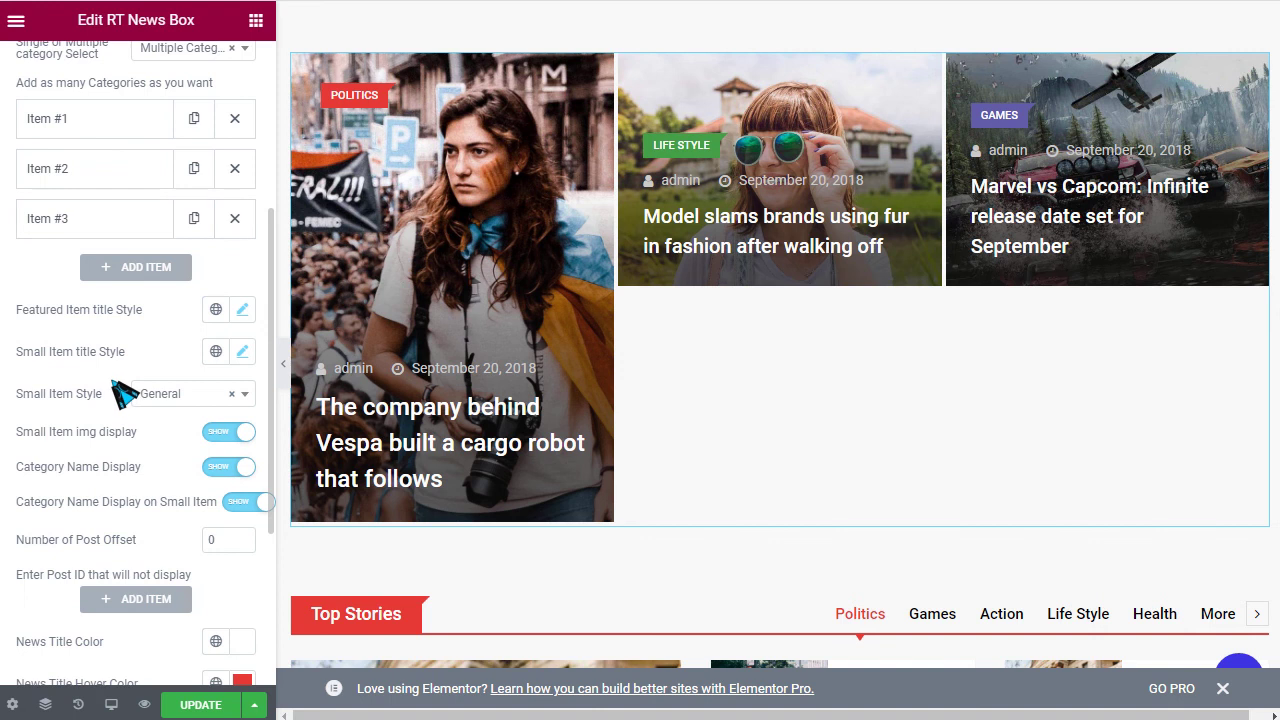
{"action": "scroll", "coordinate": [60, 398], "scroll_direction": "down", "scroll_amount": 2}
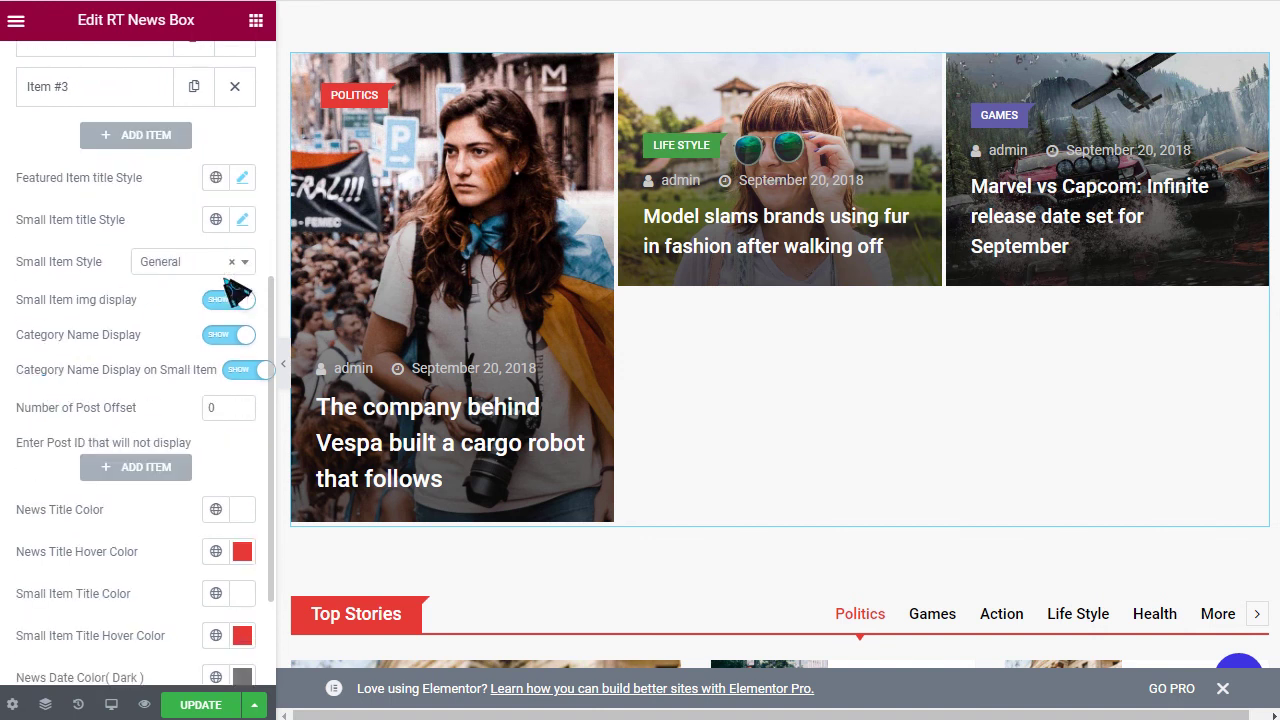
{"action": "scroll", "coordinate": [230, 300], "scroll_direction": "down", "scroll_amount": 3}
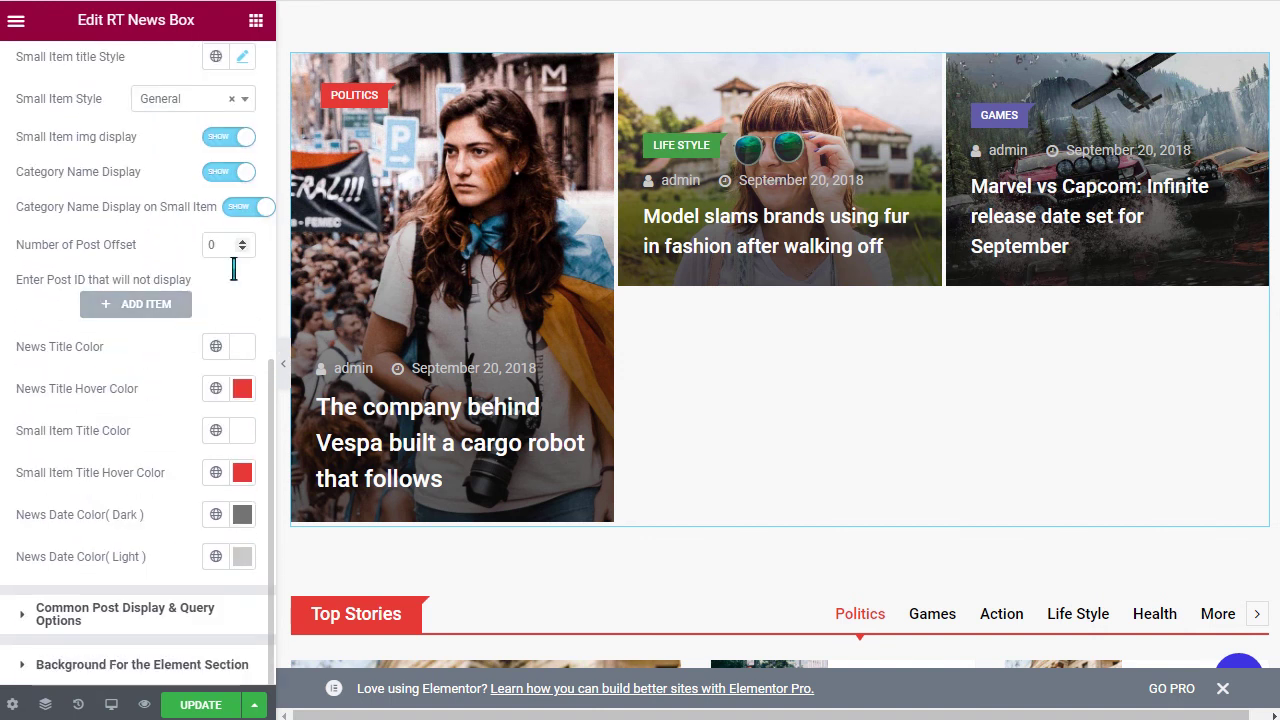
Step: Review the news box's post sorting and date format choices, plus the background options for the element section
{"action": "left_click", "coordinate": [114, 614]}
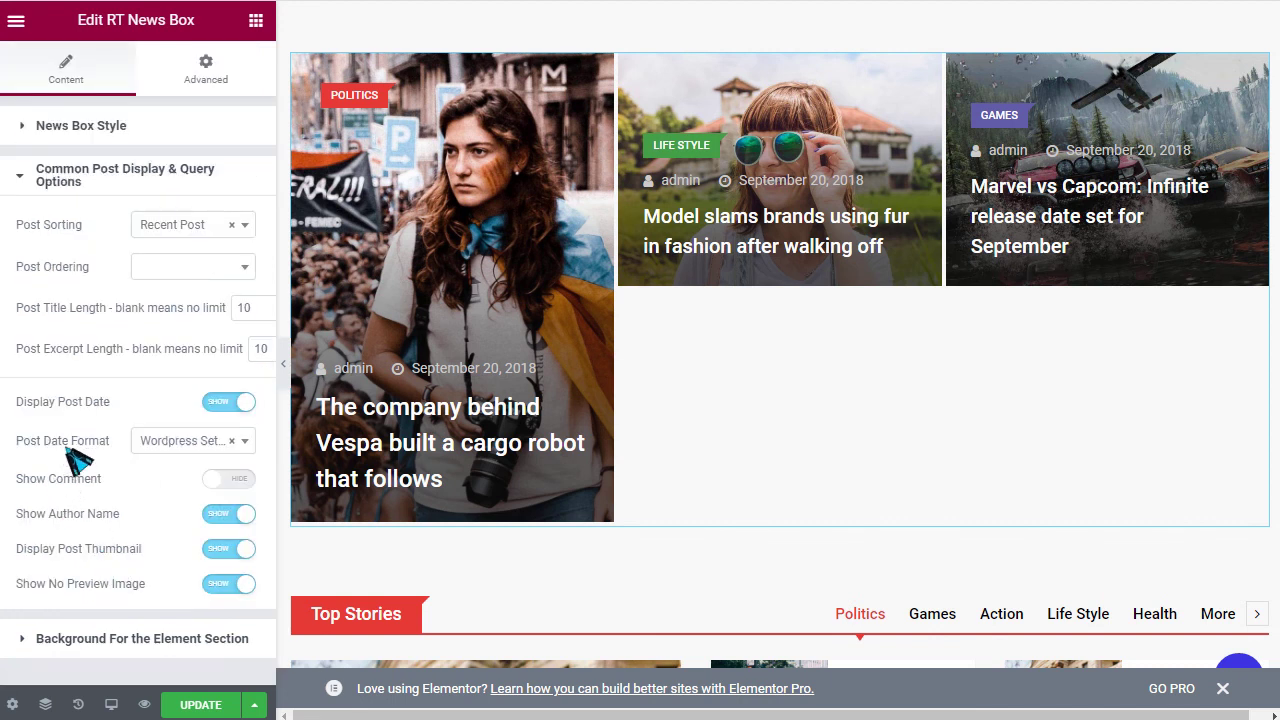
{"action": "left_click", "coordinate": [205, 235]}
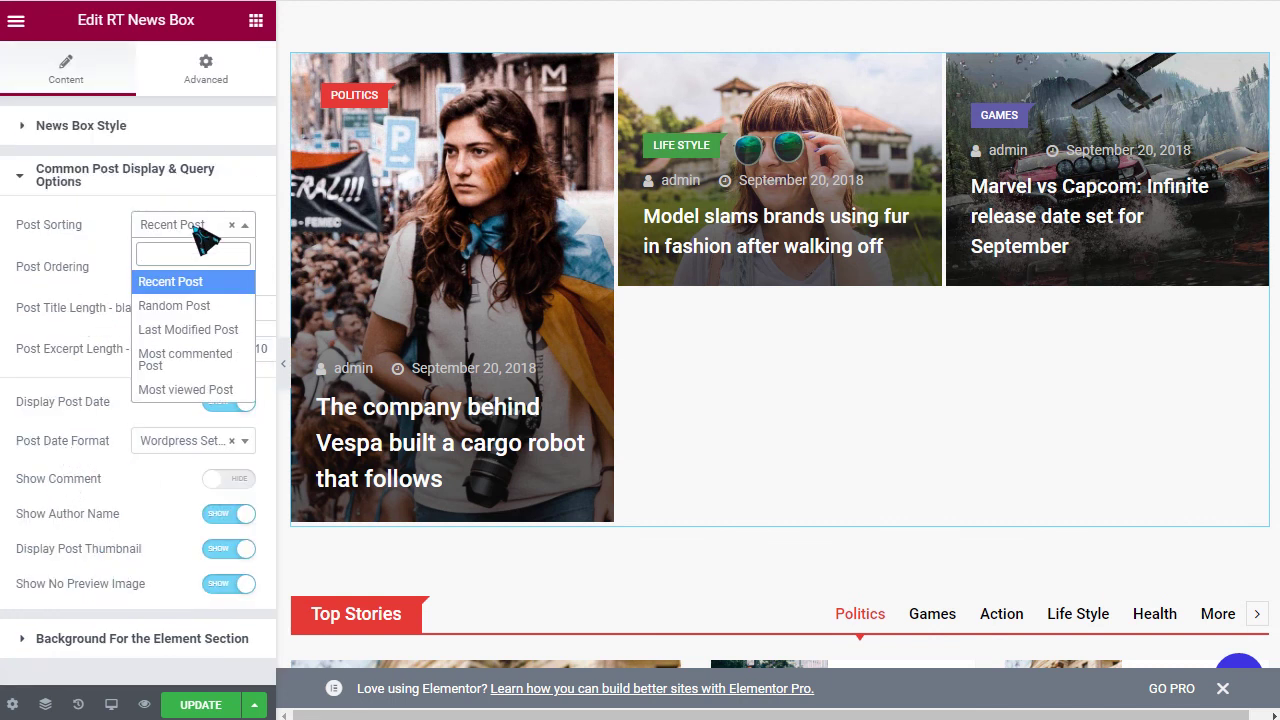
{"action": "left_click", "coordinate": [110, 315]}
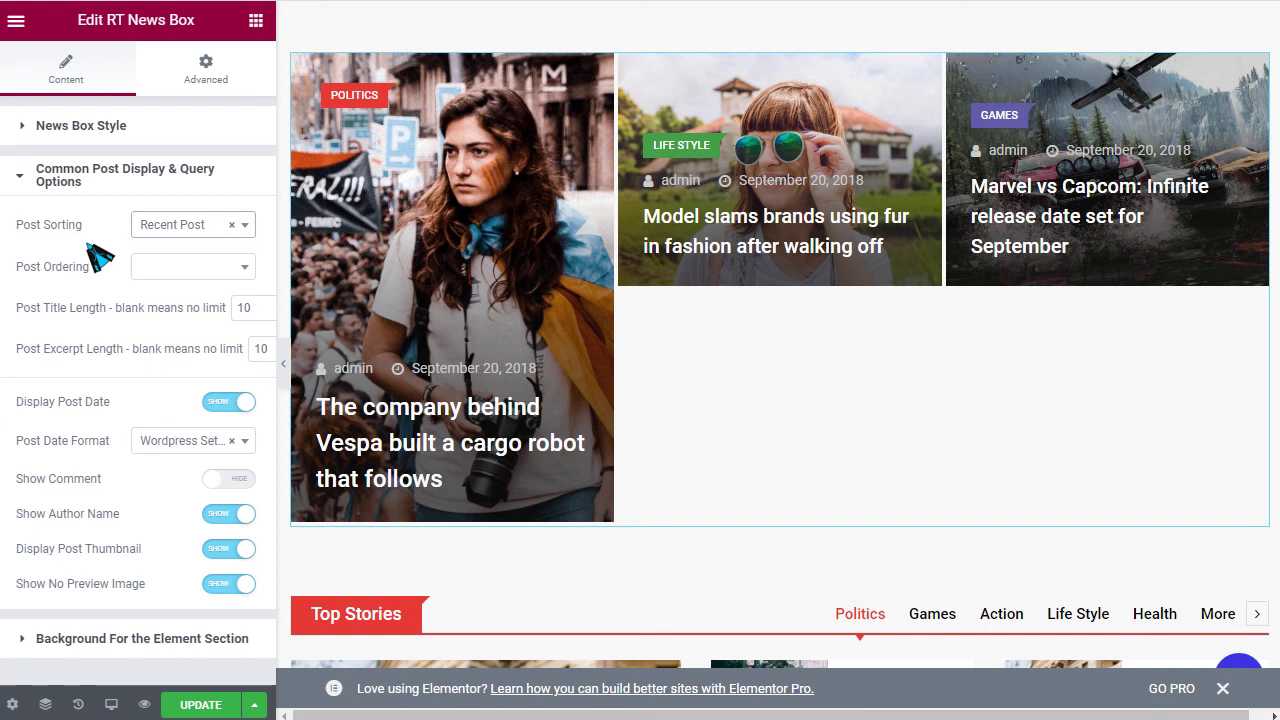
{"action": "left_click", "coordinate": [178, 442]}
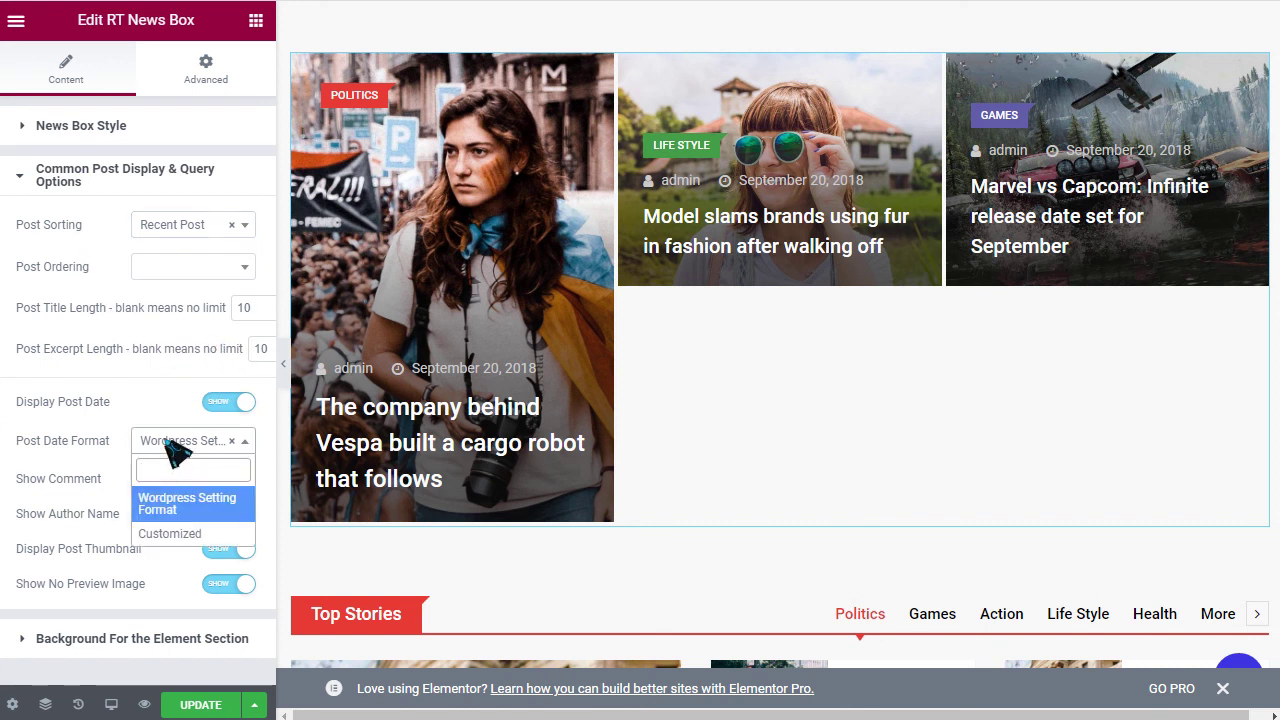
{"action": "left_click", "coordinate": [140, 403]}
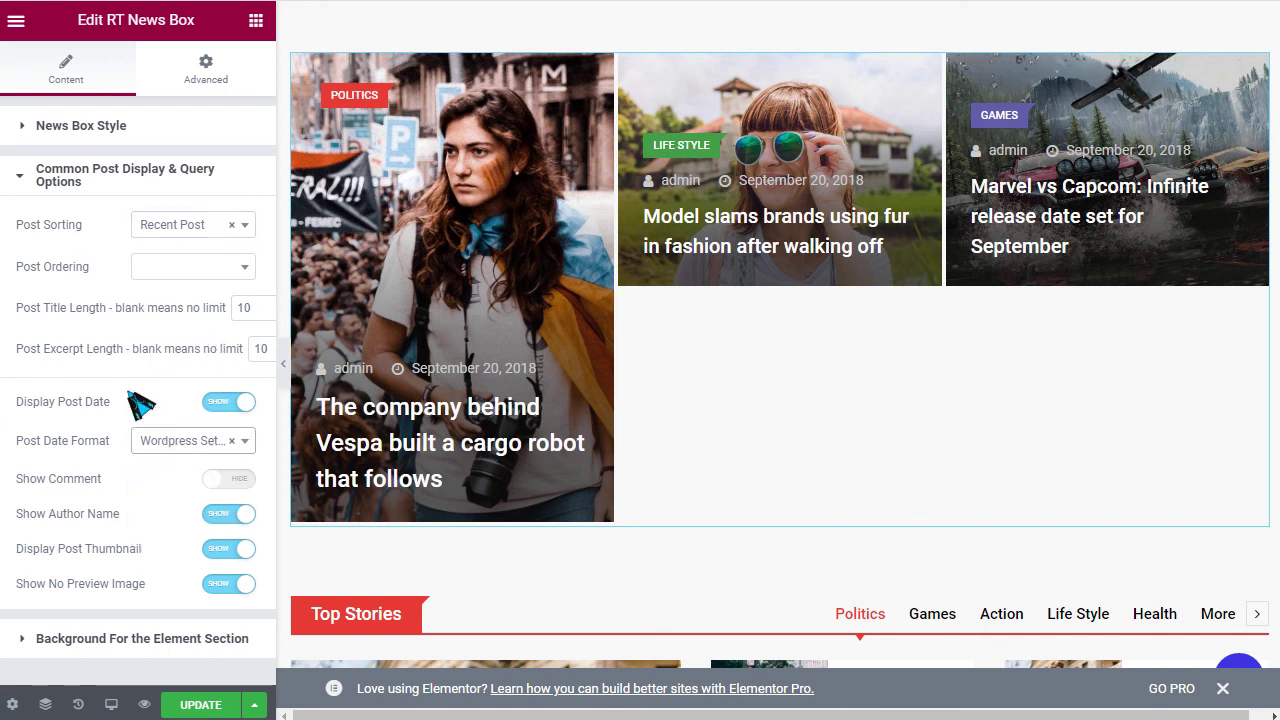
{"action": "left_click", "coordinate": [84, 630]}
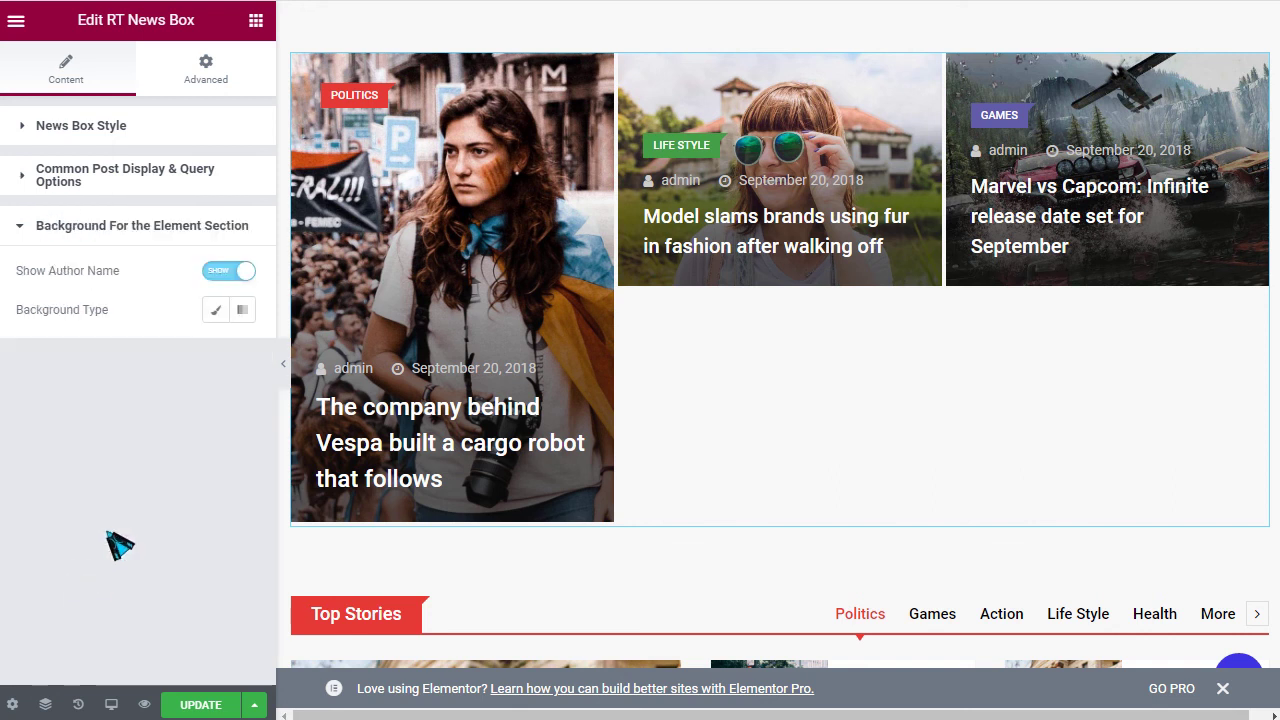
Step: Switch the news box to Single Category selection and choose the Sports category
{"action": "left_click", "coordinate": [84, 128]}
{"action": "scroll", "coordinate": [70, 330], "scroll_direction": "down", "scroll_amount": 2}
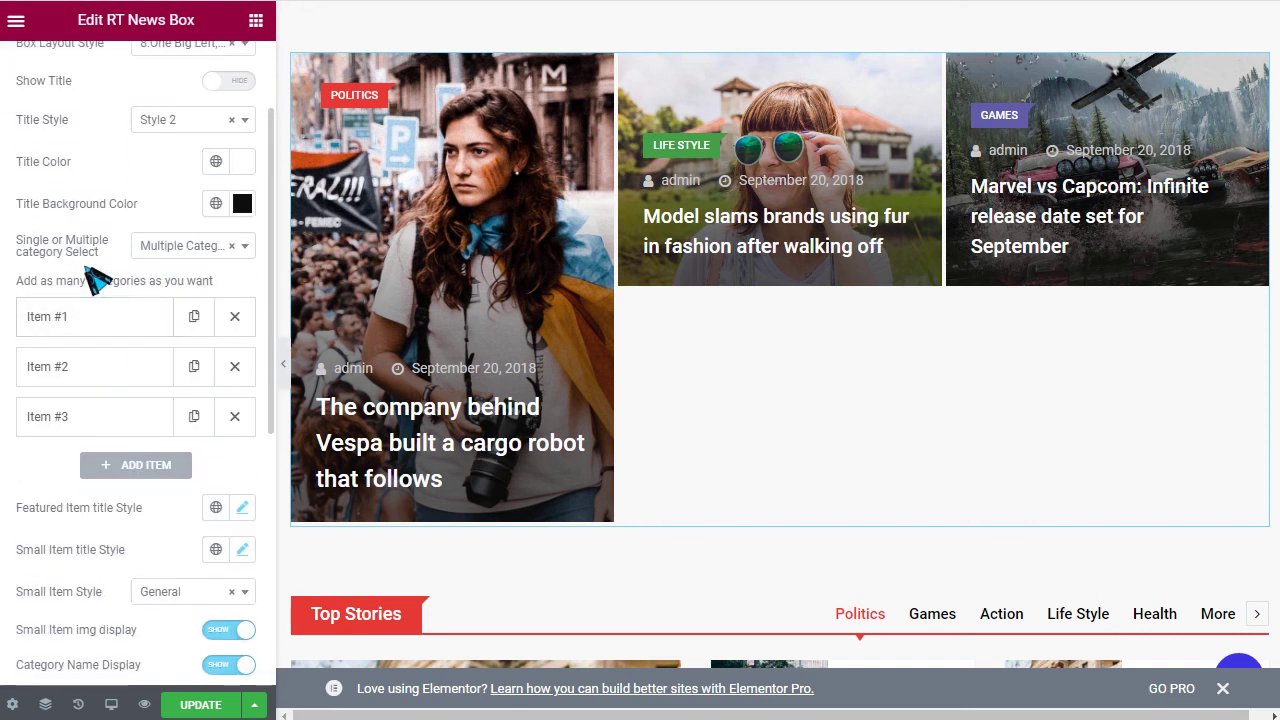
{"action": "left_click", "coordinate": [192, 248]}
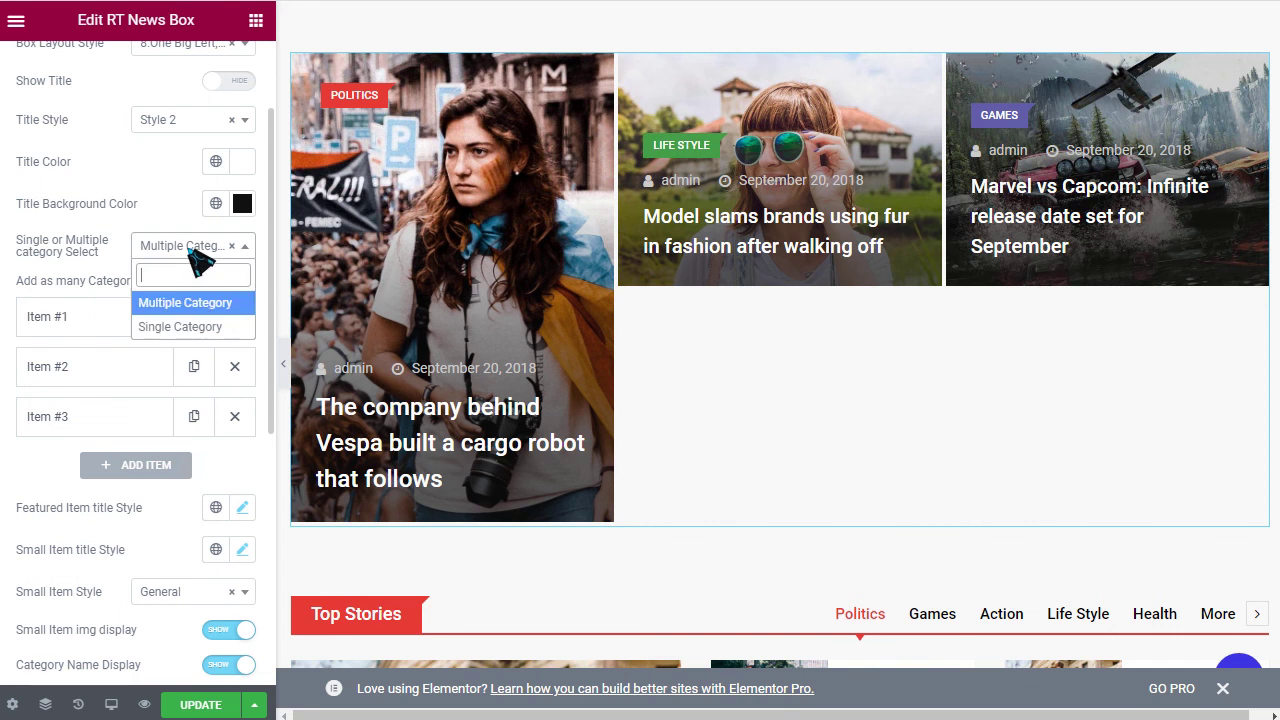
{"action": "left_click", "coordinate": [180, 326]}
{"action": "left_click", "coordinate": [188, 290]}
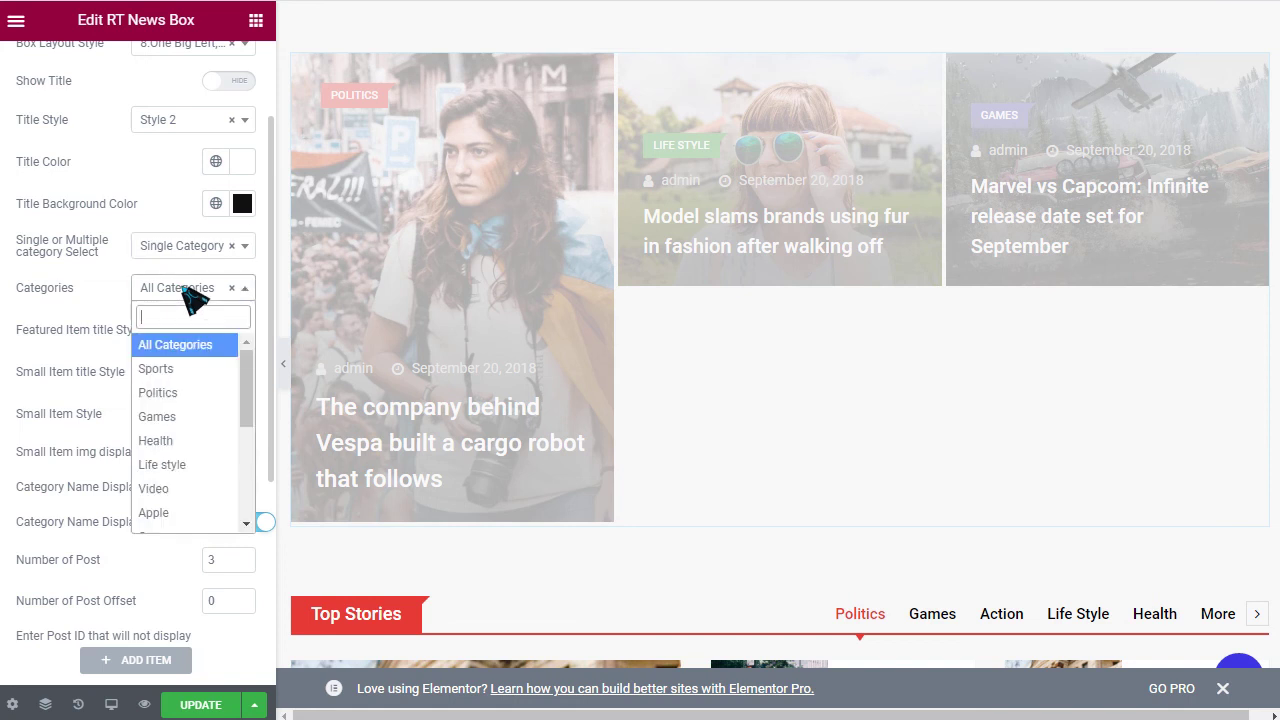
{"action": "left_click", "coordinate": [163, 368]}
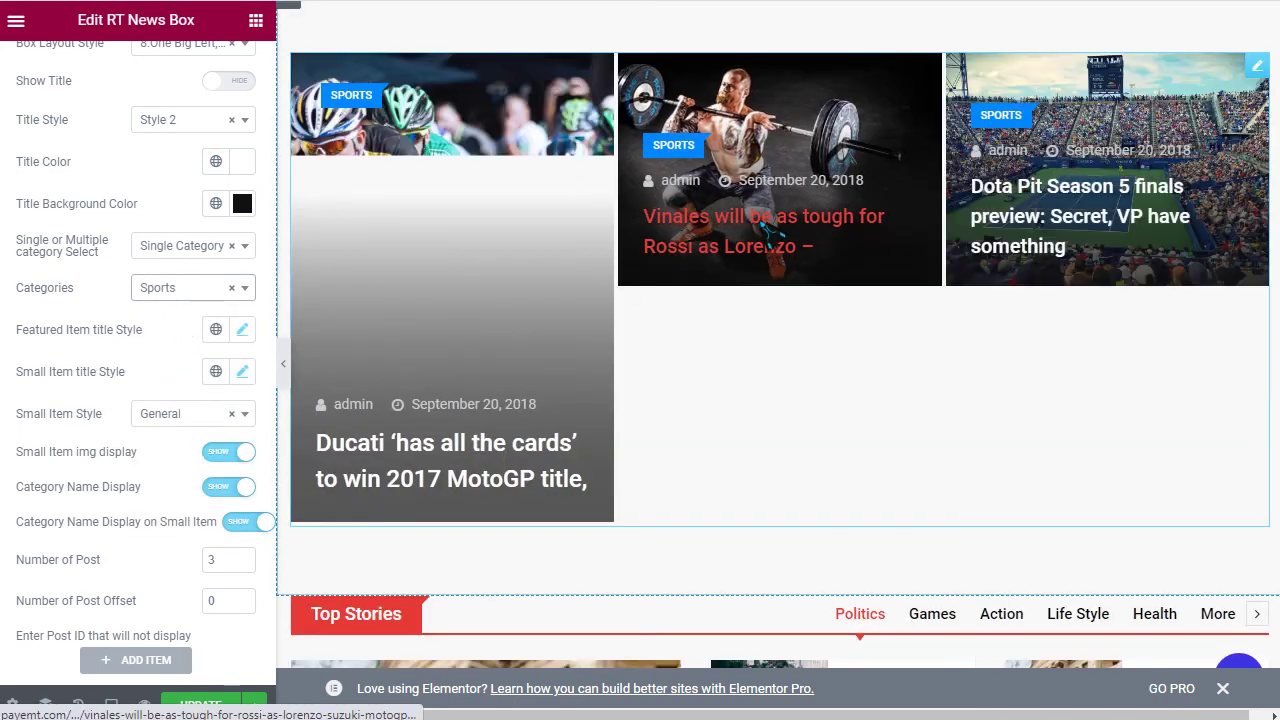
Step: Open the Top Stories news tab's settings and delete its whole section from the page
{"action": "scroll", "coordinate": [778, 306], "scroll_direction": "down", "scroll_amount": 4}
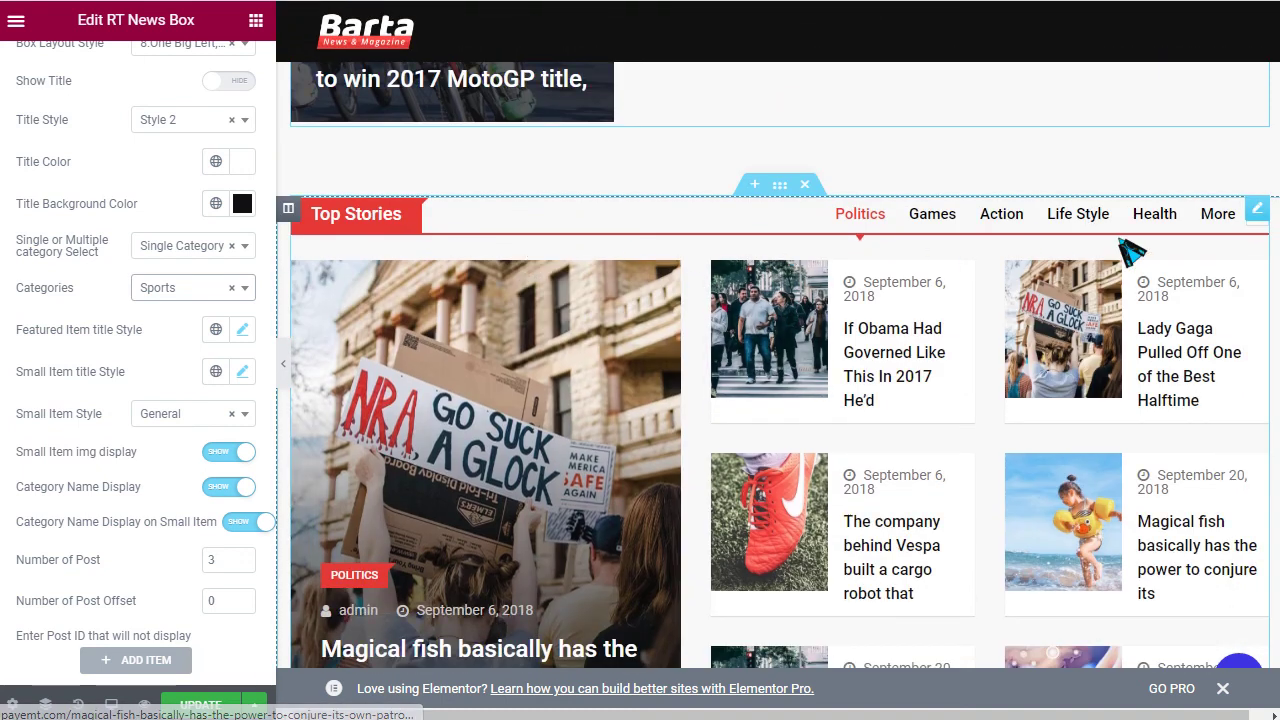
{"action": "left_click", "coordinate": [1257, 209]}
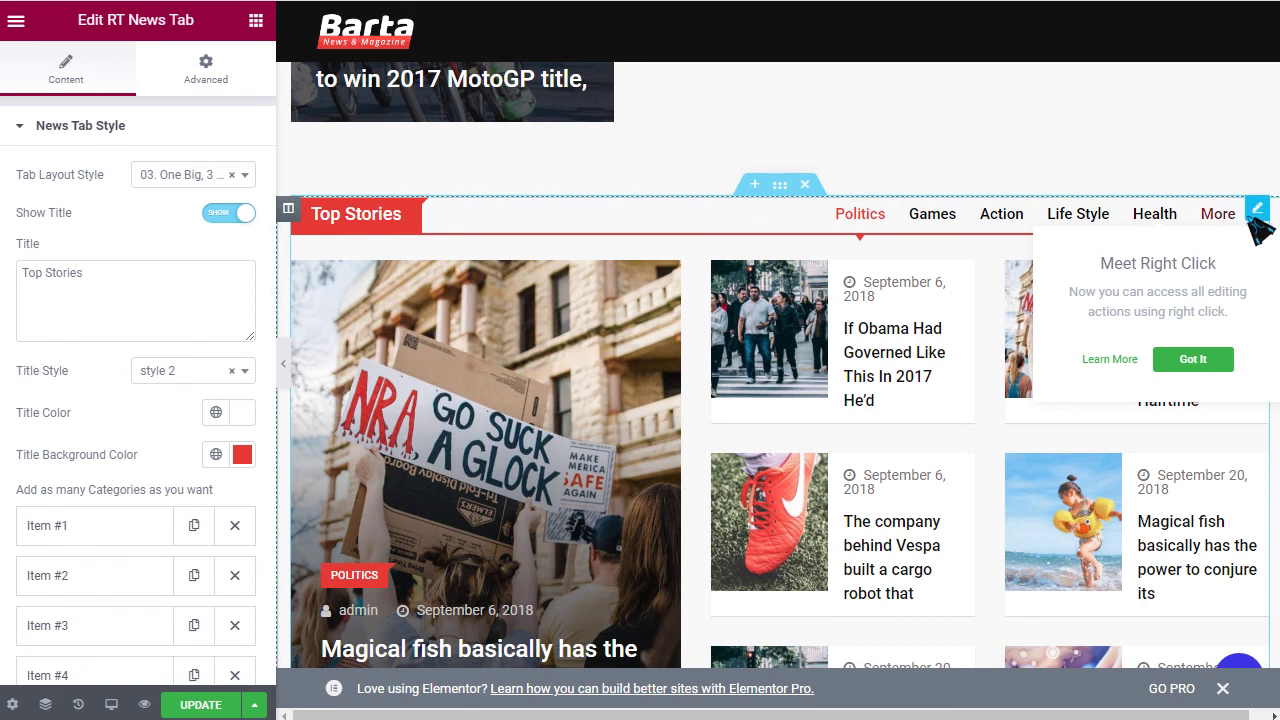
{"action": "left_click", "coordinate": [805, 185]}
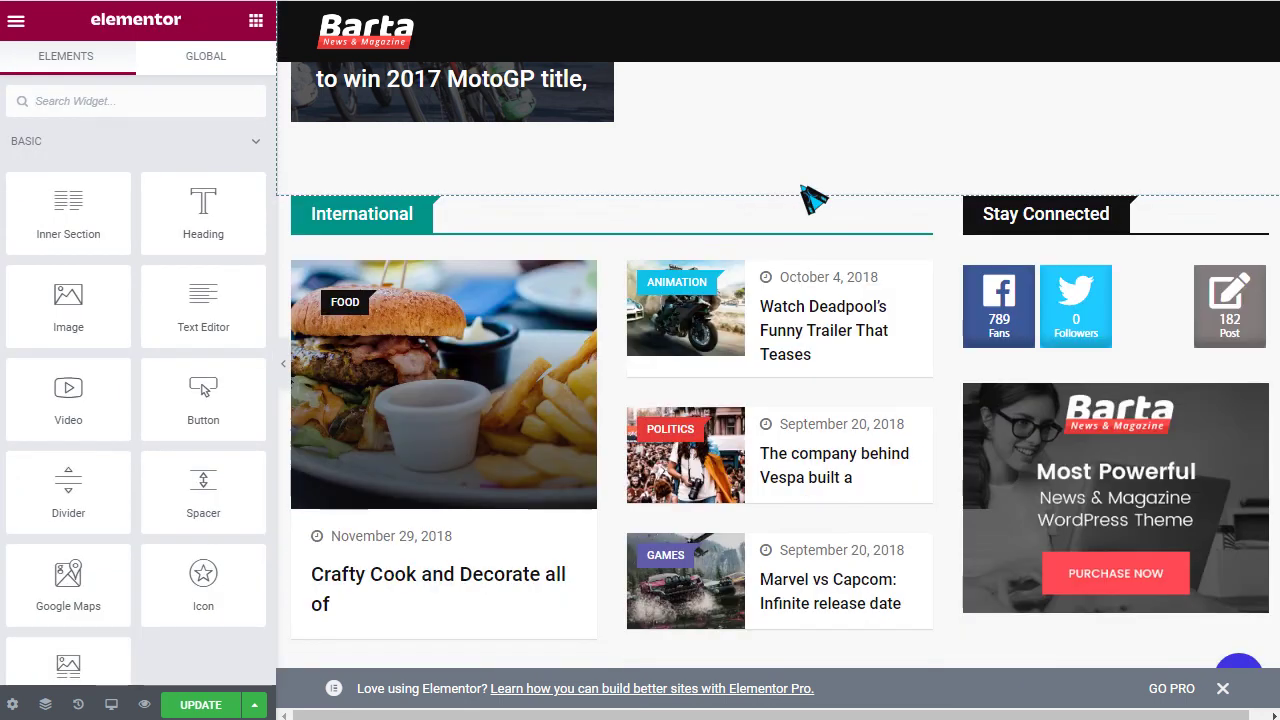
Step: Delete every remaining section below the sports news box, from International and Editor Picks through More News
{"action": "left_click", "coordinate": [805, 185]}
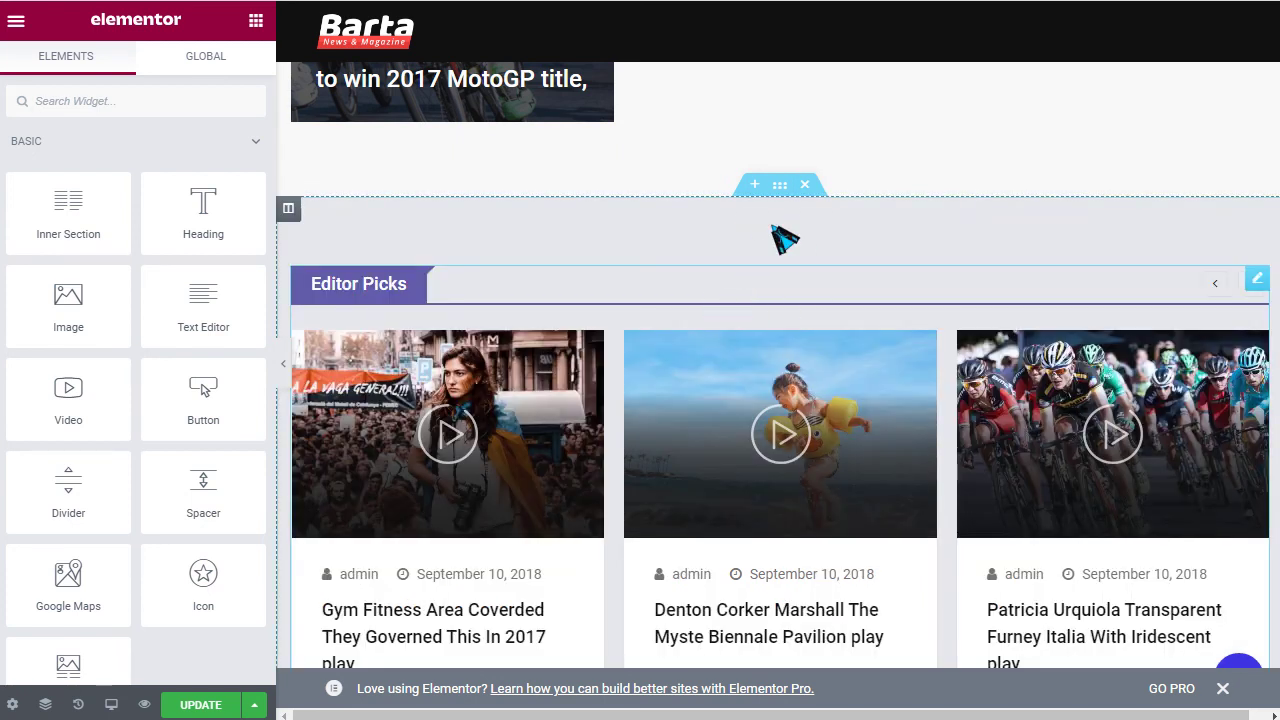
{"action": "left_click", "coordinate": [805, 185]}
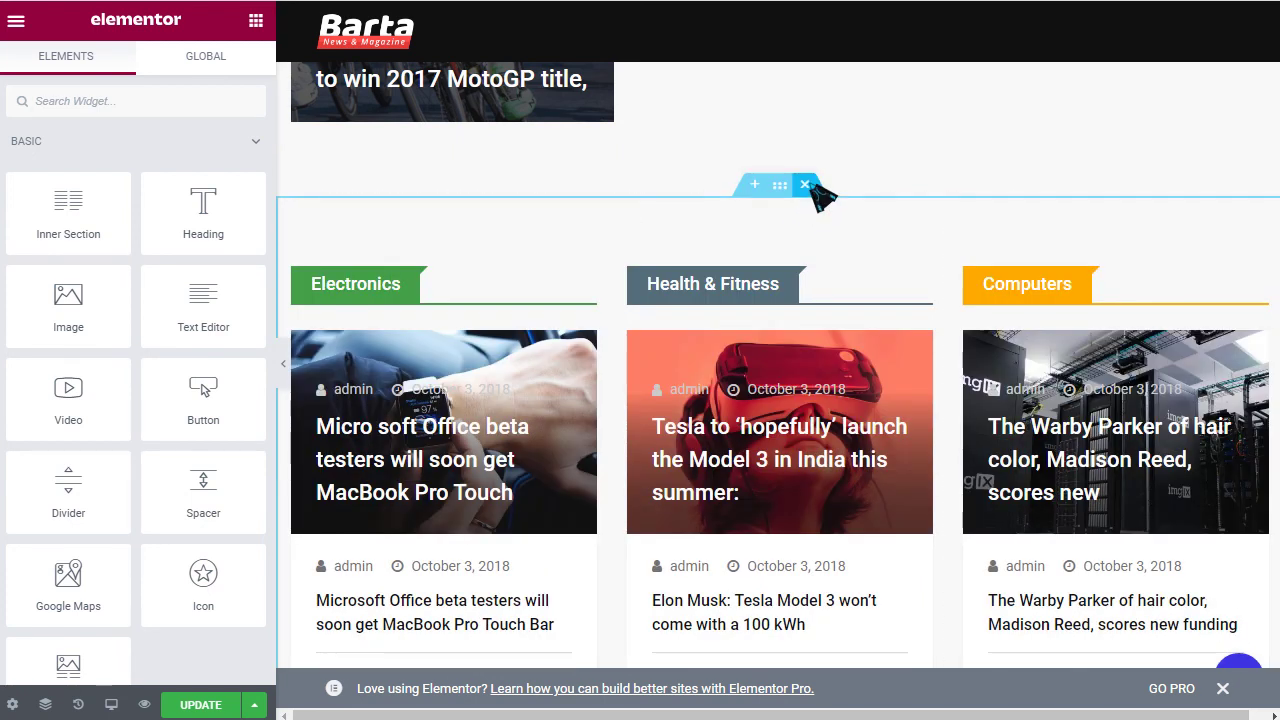
{"action": "left_click", "coordinate": [806, 186]}
{"action": "left_click", "coordinate": [805, 185]}
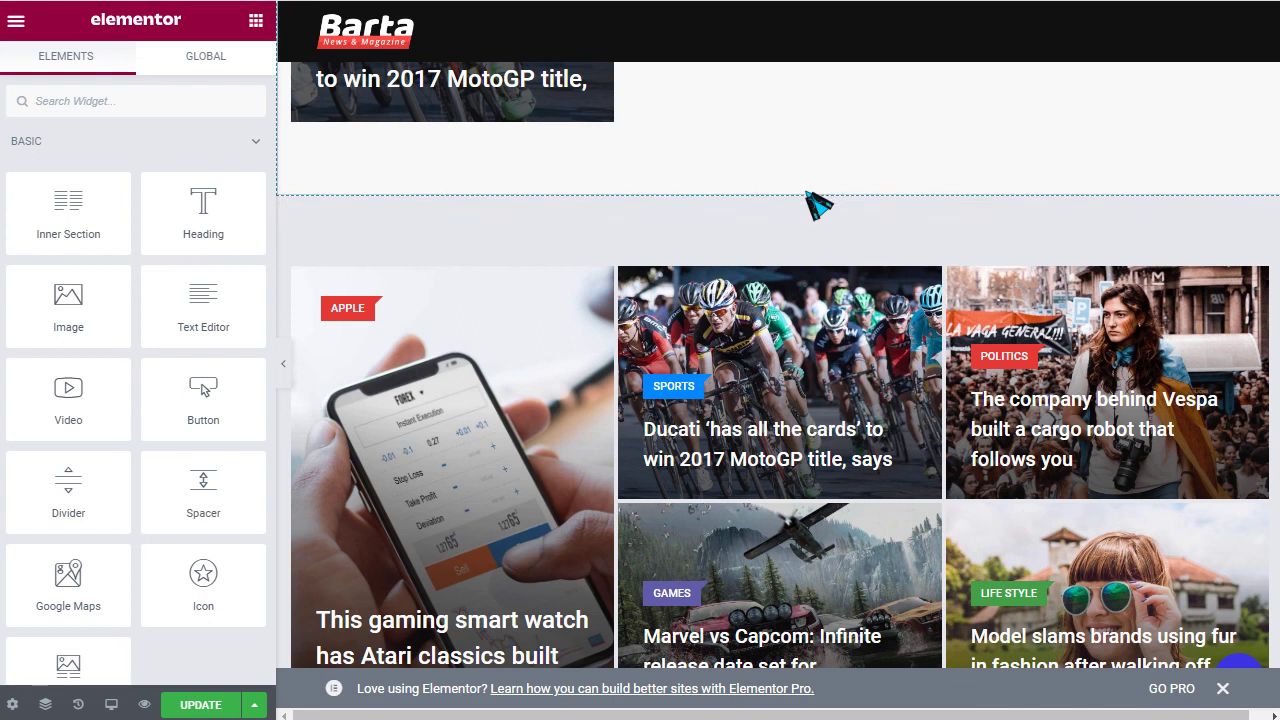
{"action": "left_click", "coordinate": [805, 185]}
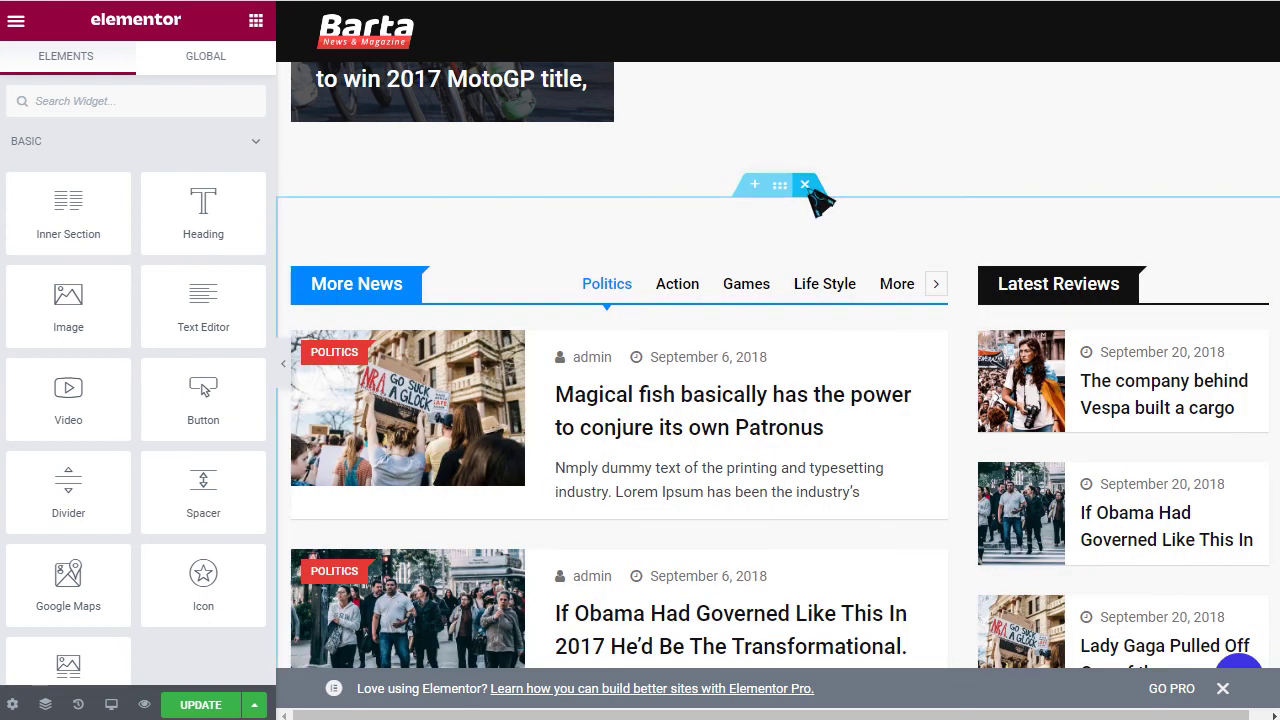
{"action": "left_click", "coordinate": [805, 185]}
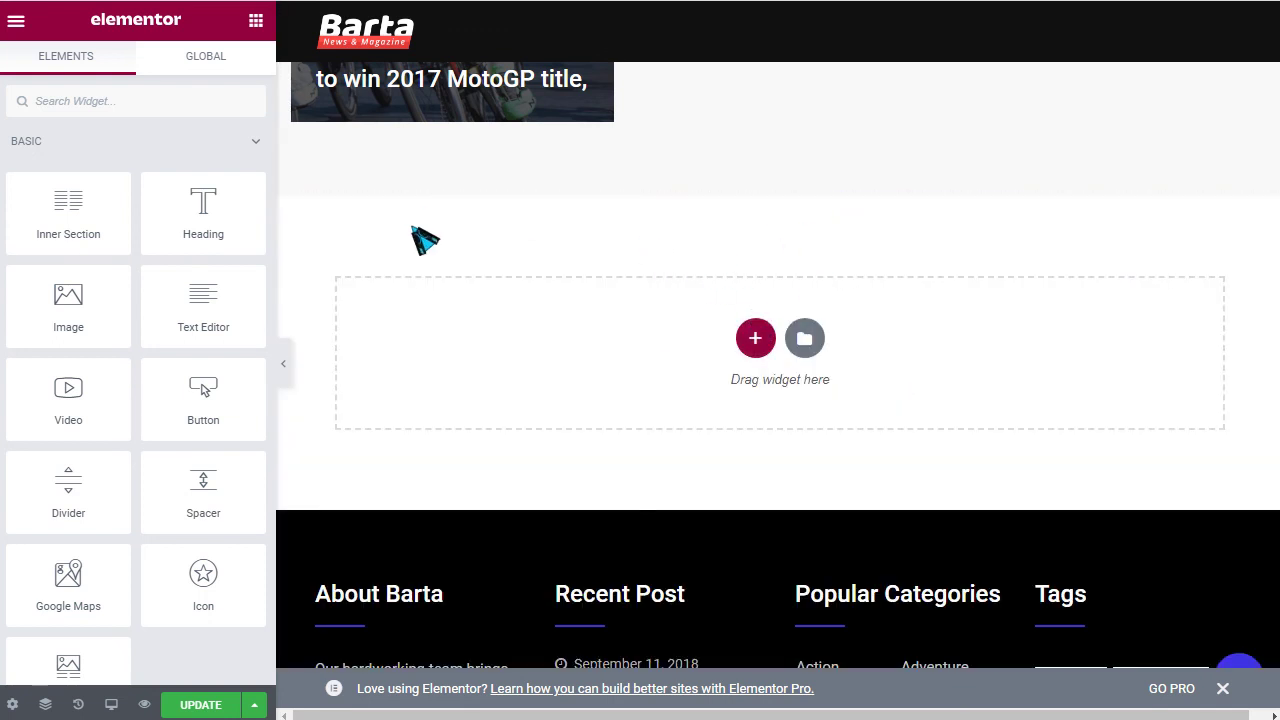
Step: Delete the column holding the sports news box in the page's first section
{"action": "scroll", "coordinate": [788, 243], "scroll_direction": "up", "scroll_amount": 6}
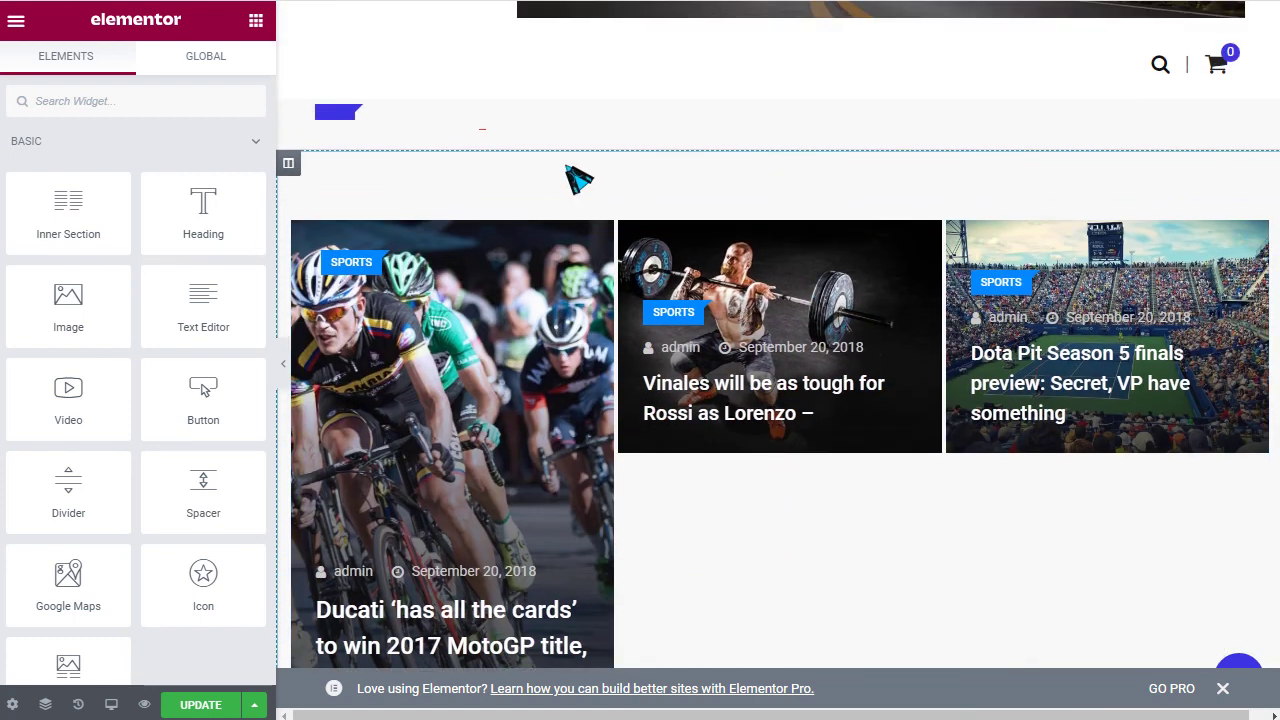
{"action": "right_click", "coordinate": [963, 180]}
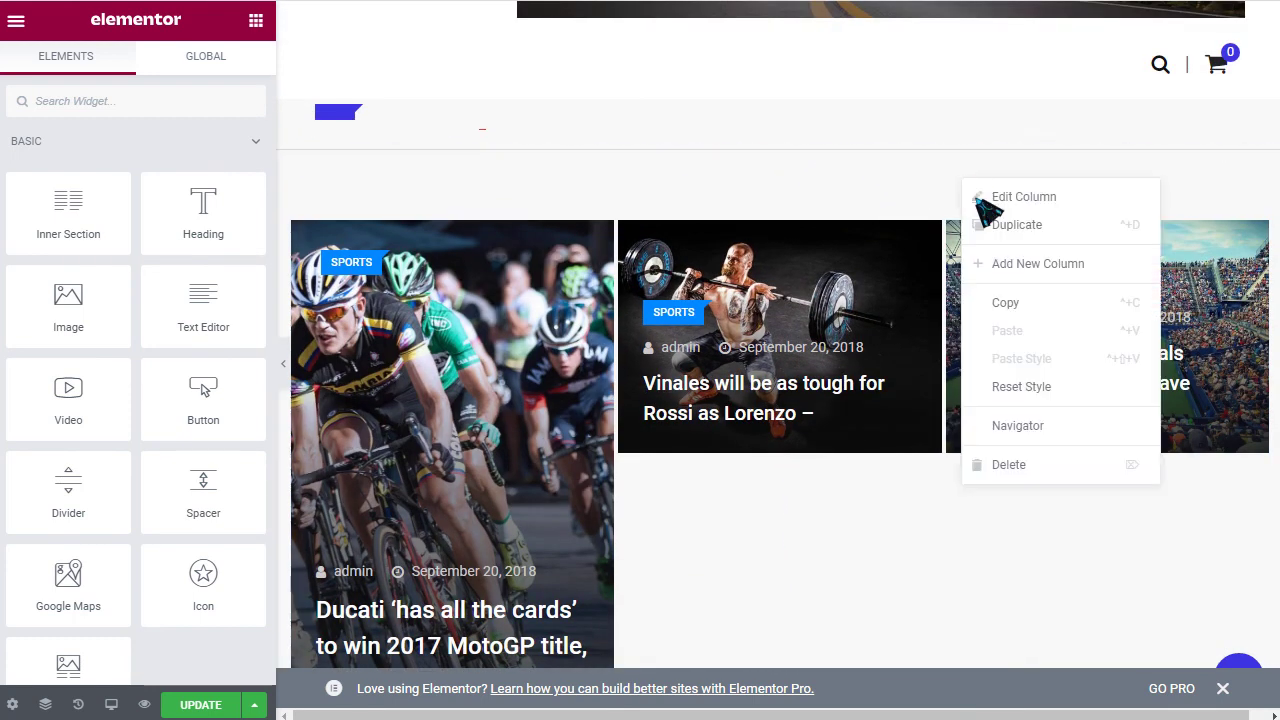
{"action": "key", "text": "Delete"}
{"action": "scroll", "coordinate": [803, 280], "scroll_direction": "up", "scroll_amount": 3}
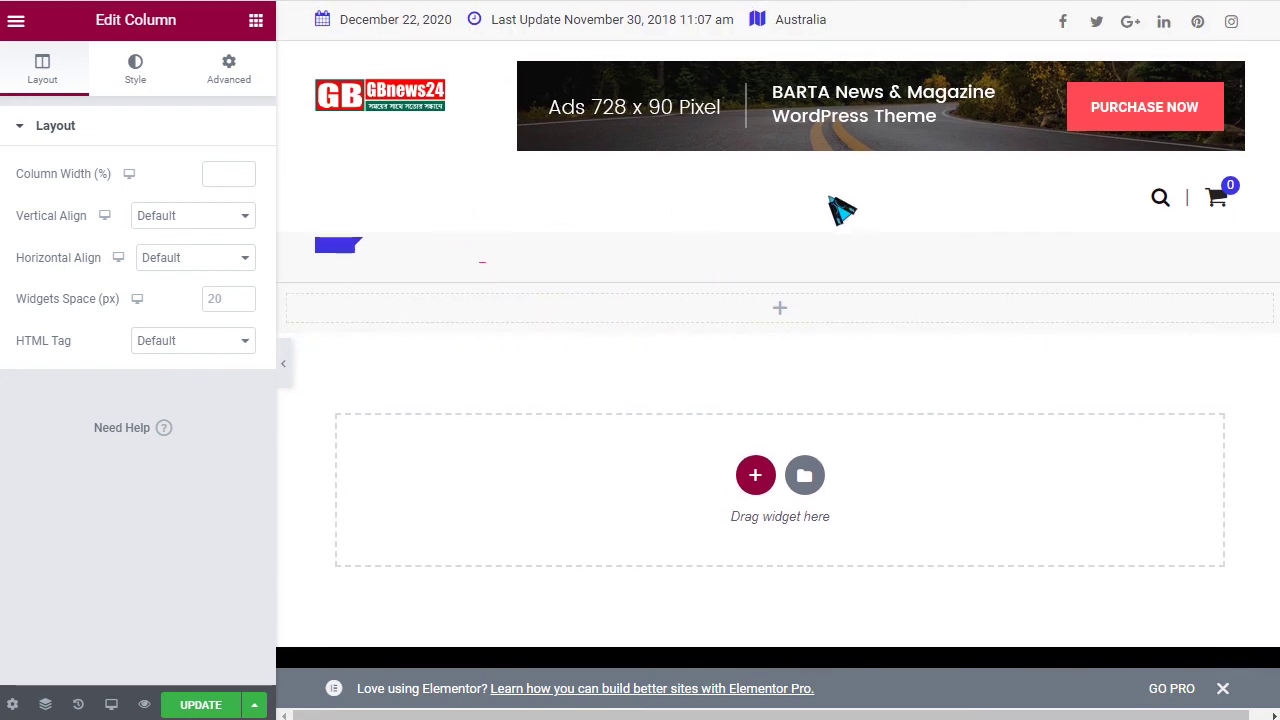
Step: Duplicate the empty column and resize the pair to about 75.6% and 24.3% width
{"action": "left_click_drag", "start_coordinate": [198, 411], "coordinate": [16, 411]}
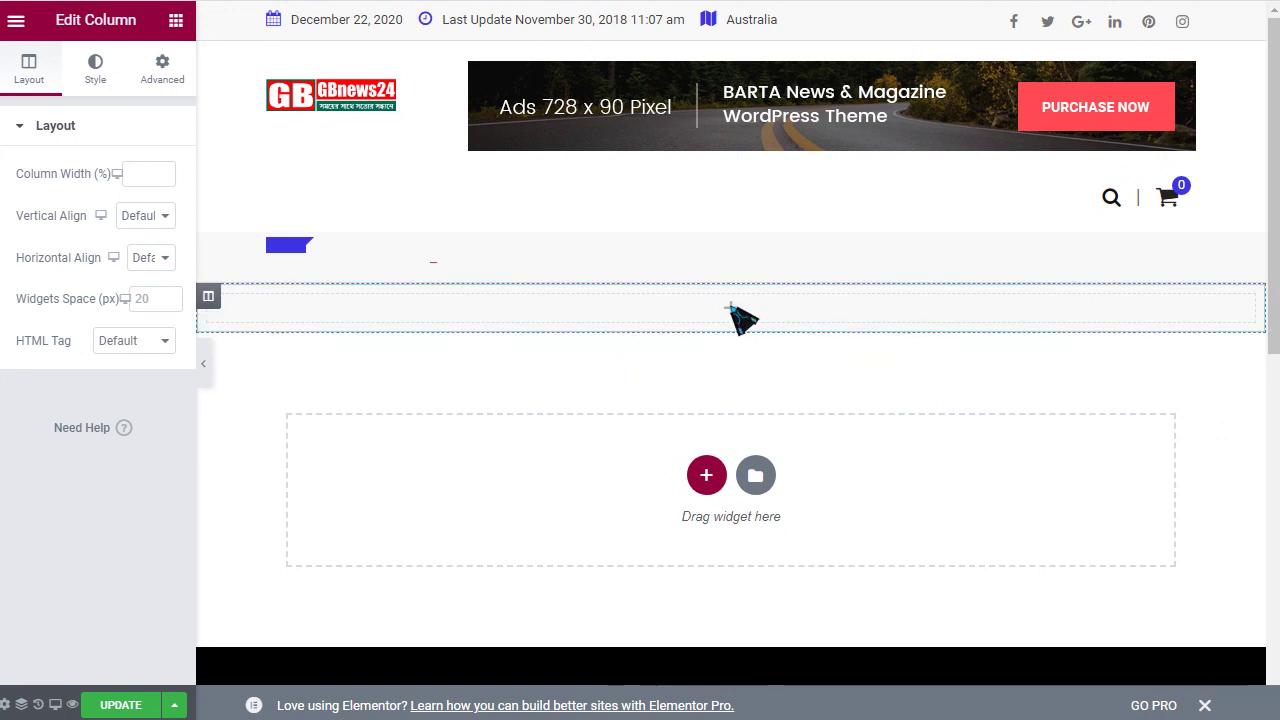
{"action": "left_click", "coordinate": [732, 310]}
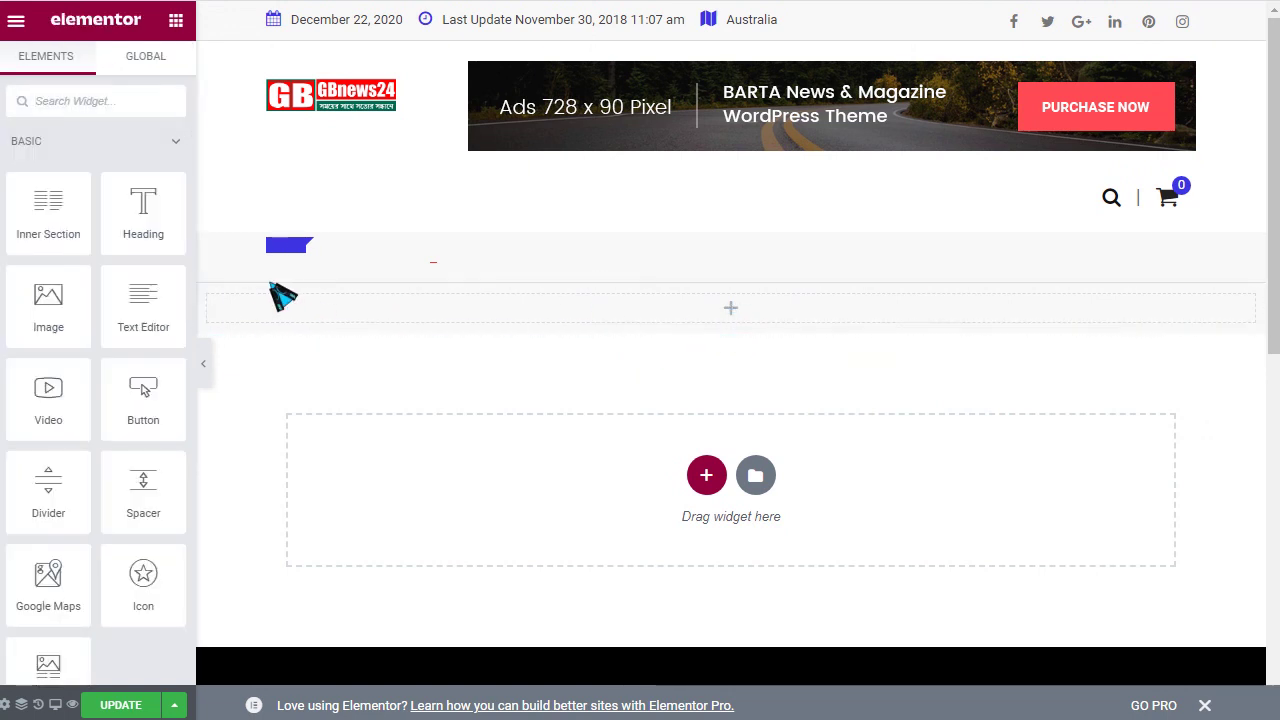
{"action": "right_click", "coordinate": [218, 300]}
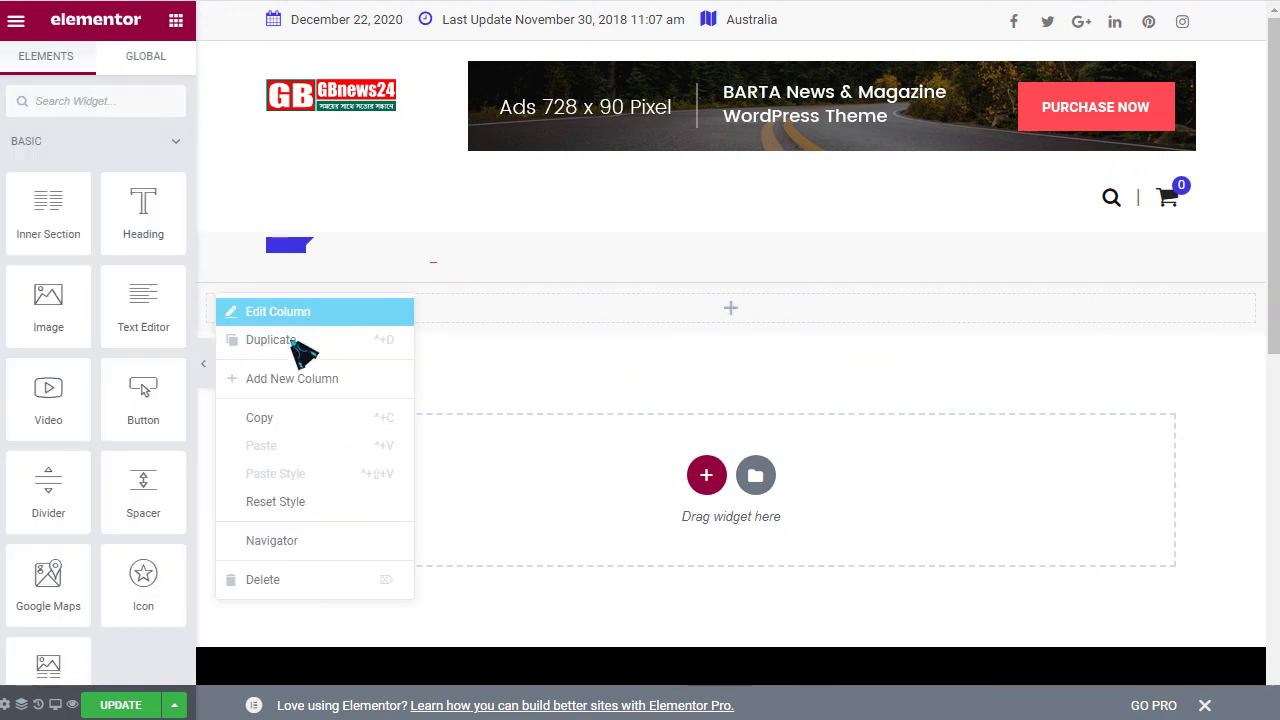
{"action": "left_click", "coordinate": [408, 340]}
{"action": "left_click_drag", "start_coordinate": [740, 323], "coordinate": [1010, 324]}
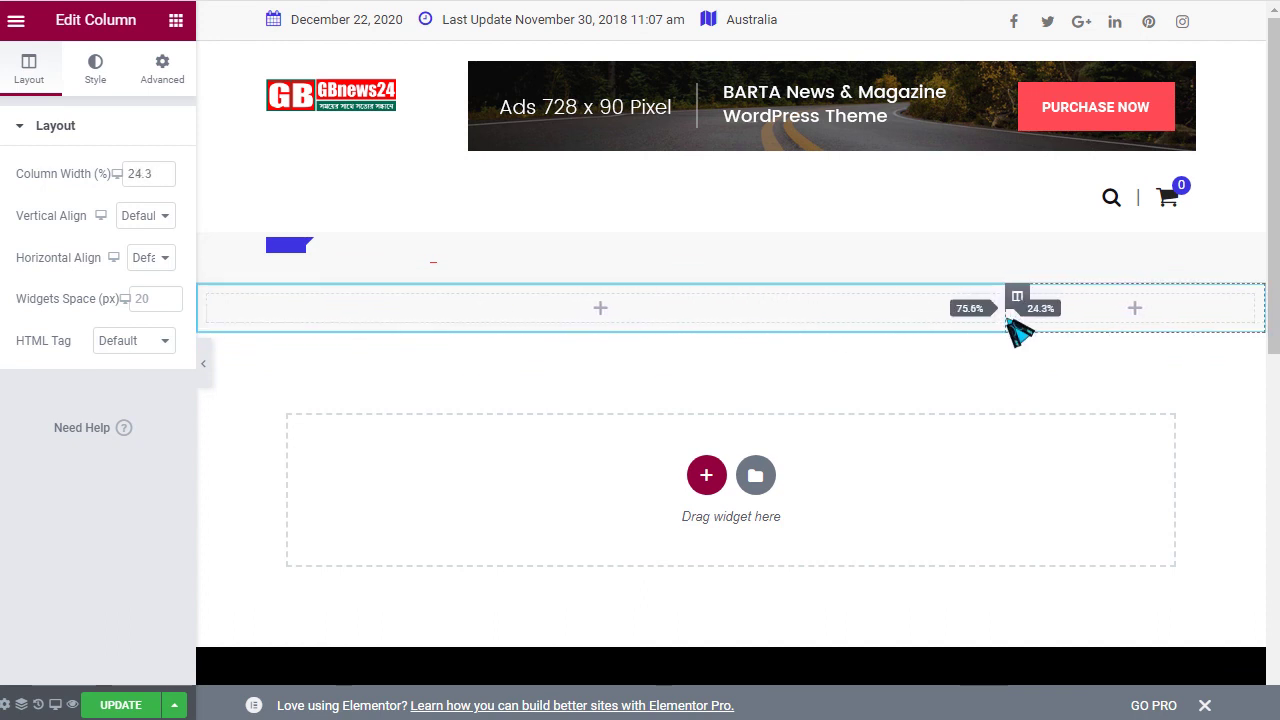
Step: Find the RadiusTheme elements and place an RT News Box widget in the wider column
{"action": "left_click", "coordinate": [176, 20]}
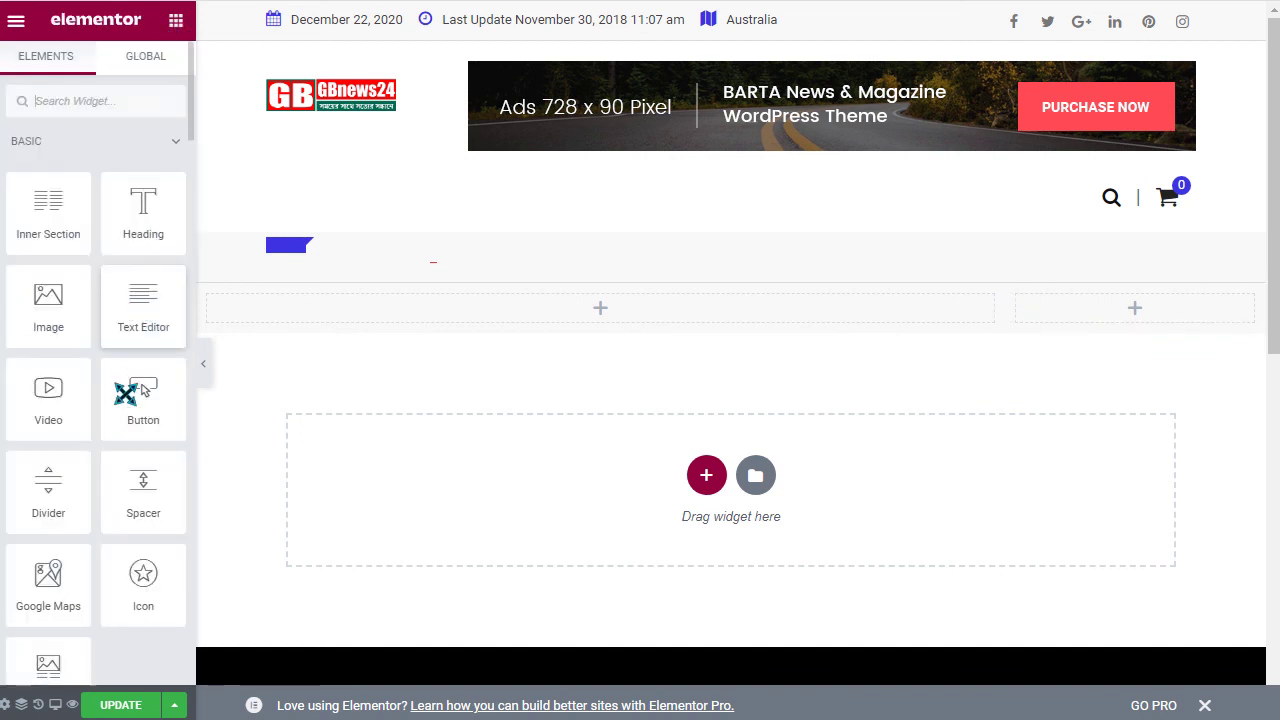
{"action": "scroll", "coordinate": [106, 400], "scroll_direction": "down", "scroll_amount": 3}
{"action": "scroll", "coordinate": [120, 214], "scroll_direction": "up", "scroll_amount": 3}
{"action": "left_click", "coordinate": [100, 150]}
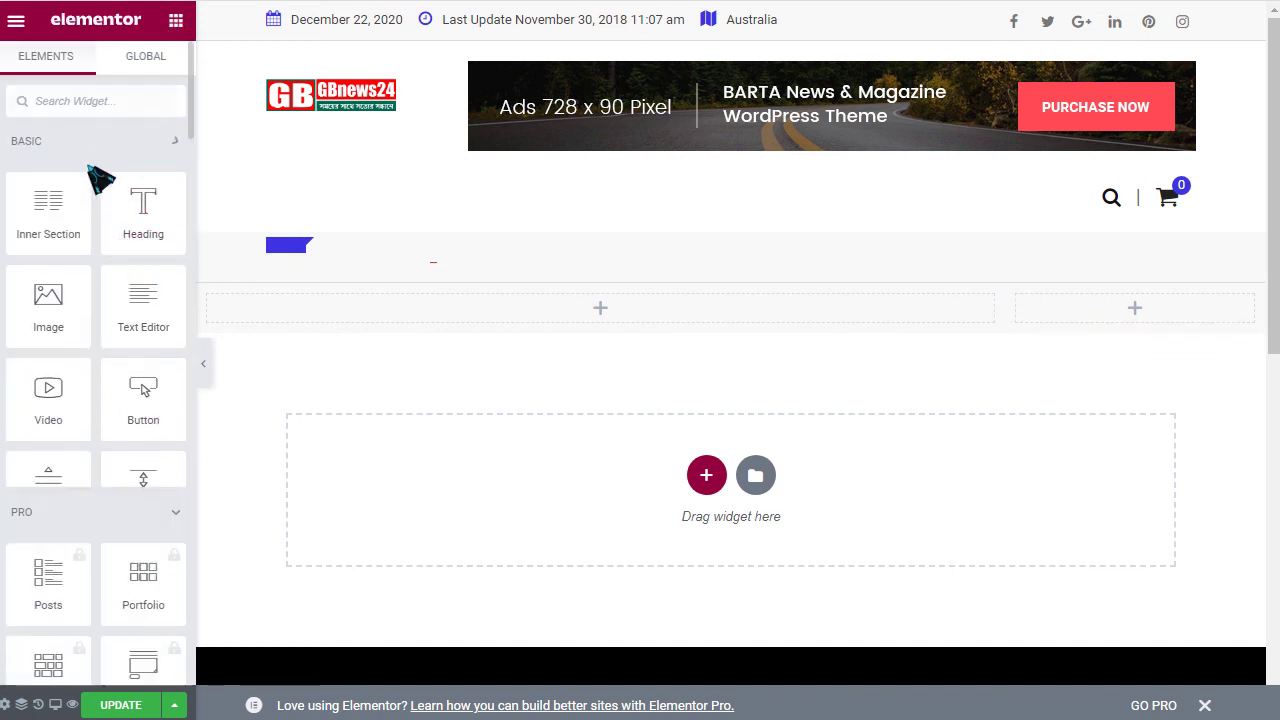
{"action": "scroll", "coordinate": [100, 190], "scroll_direction": "down", "scroll_amount": 9}
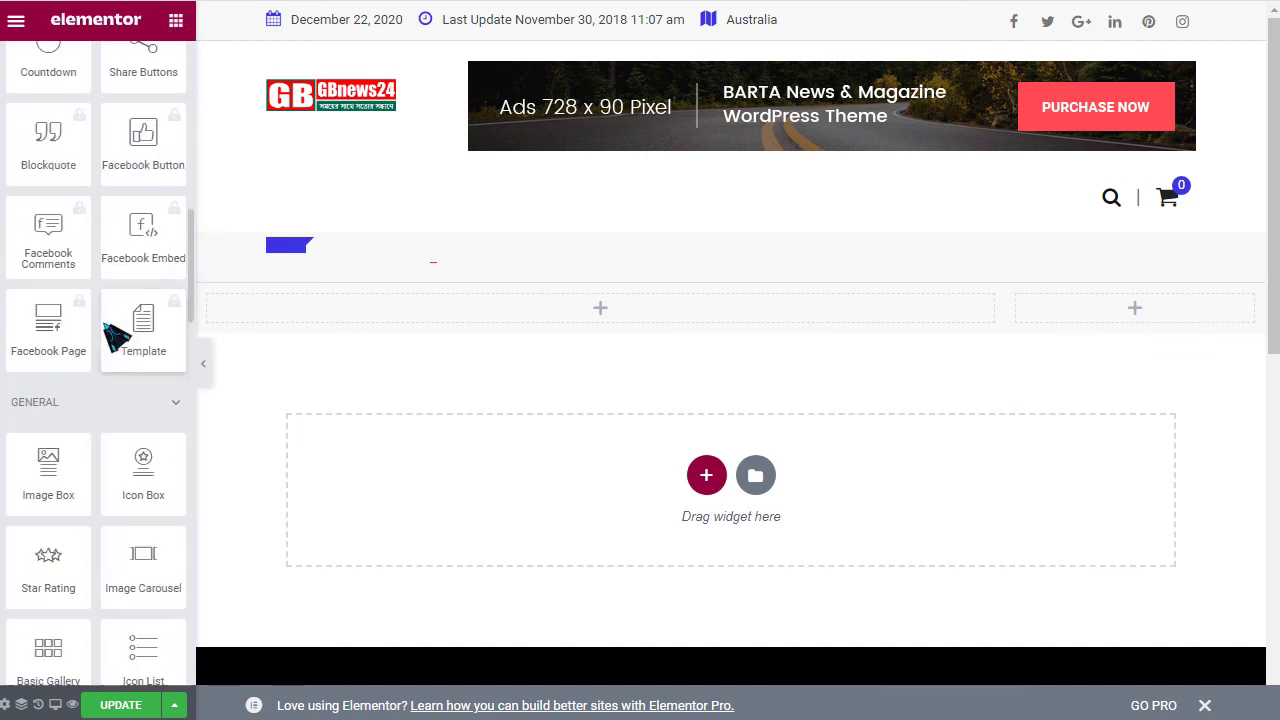
{"action": "scroll", "coordinate": [116, 340], "scroll_direction": "down", "scroll_amount": 1}
{"action": "left_click", "coordinate": [90, 342]}
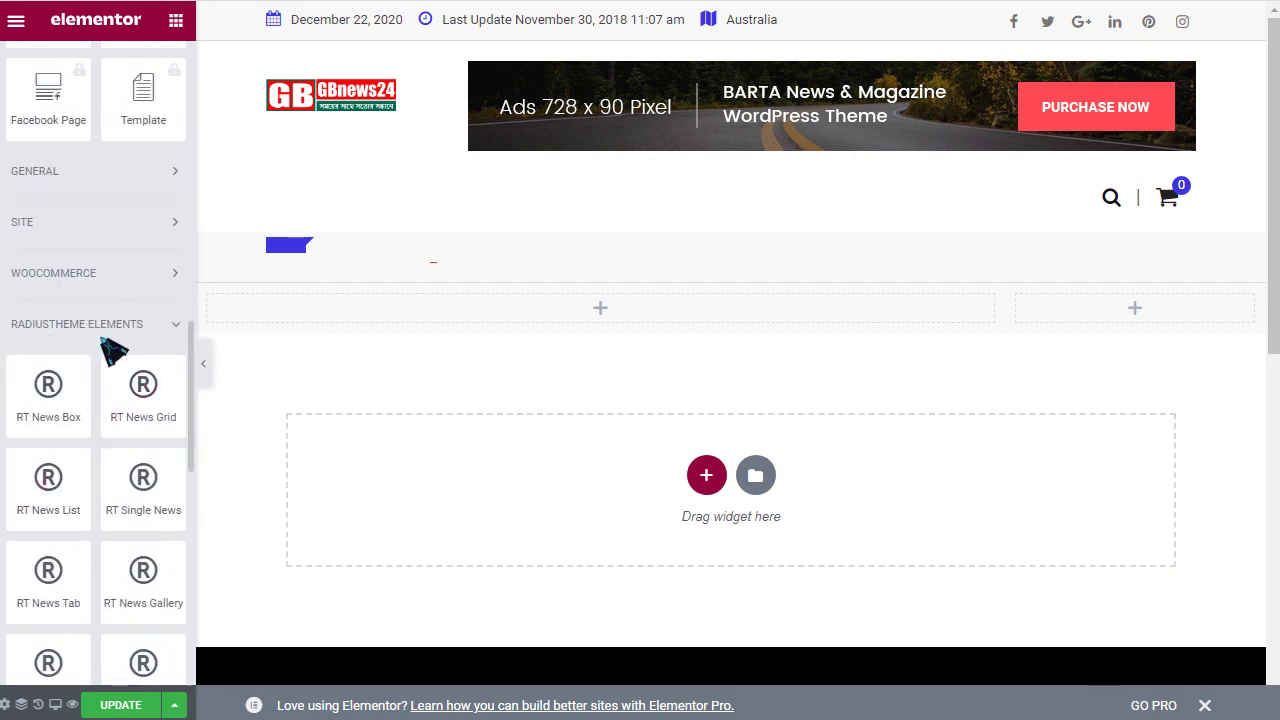
{"action": "scroll", "coordinate": [113, 350], "scroll_direction": "down", "scroll_amount": 2}
{"action": "scroll", "coordinate": [106, 377], "scroll_direction": "down", "scroll_amount": 2}
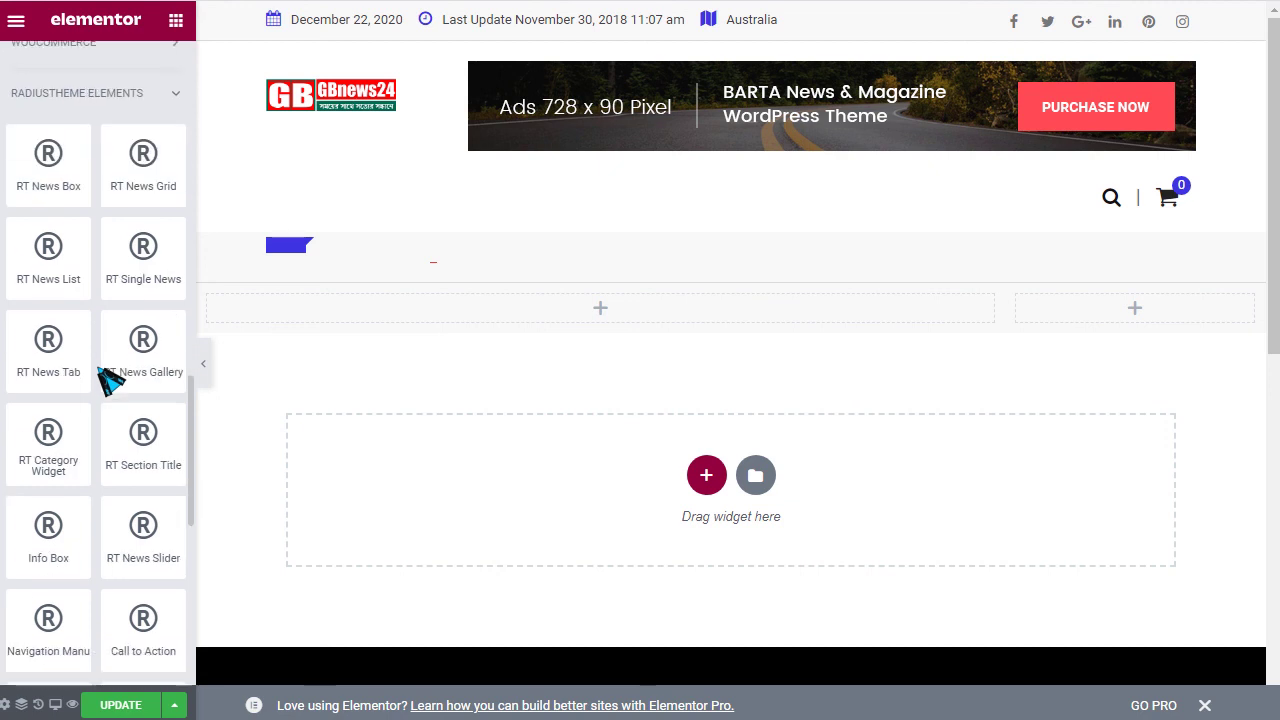
{"action": "left_click_drag", "start_coordinate": [54, 177], "coordinate": [566, 314]}
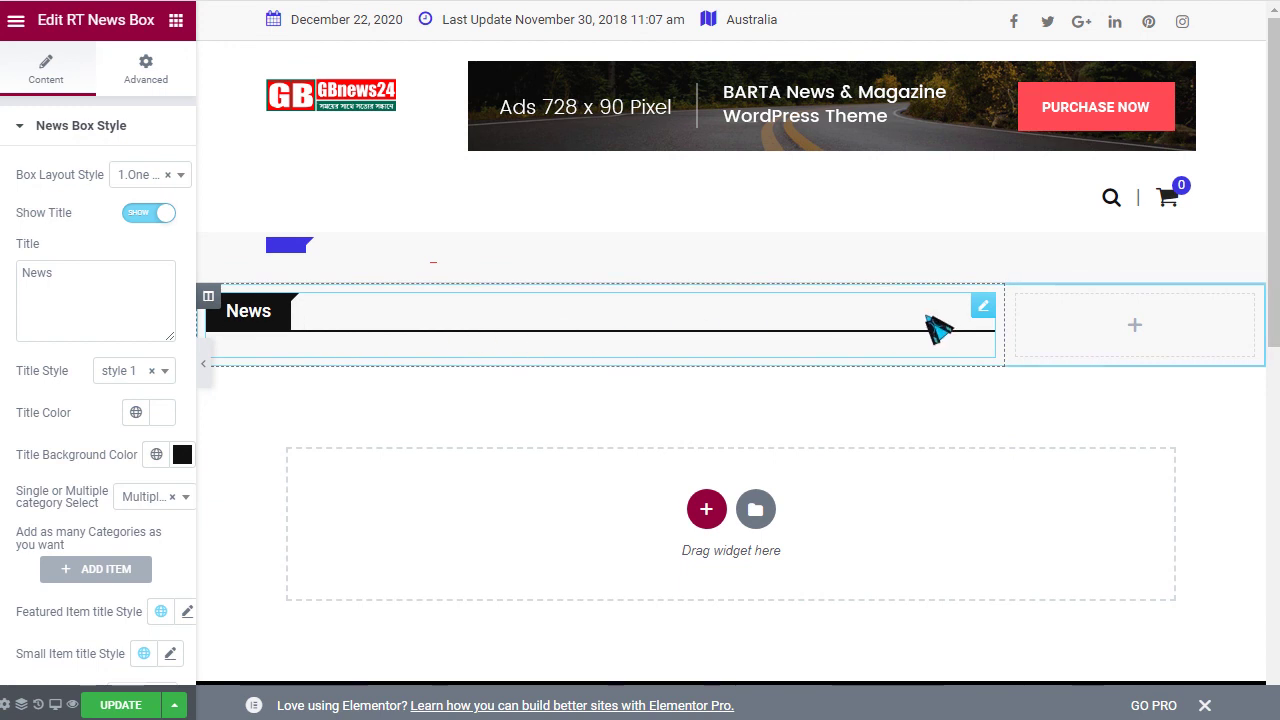
Step: Set the new news box to Single Category selection and choose the Sports category
{"action": "left_click", "coordinate": [136, 177]}
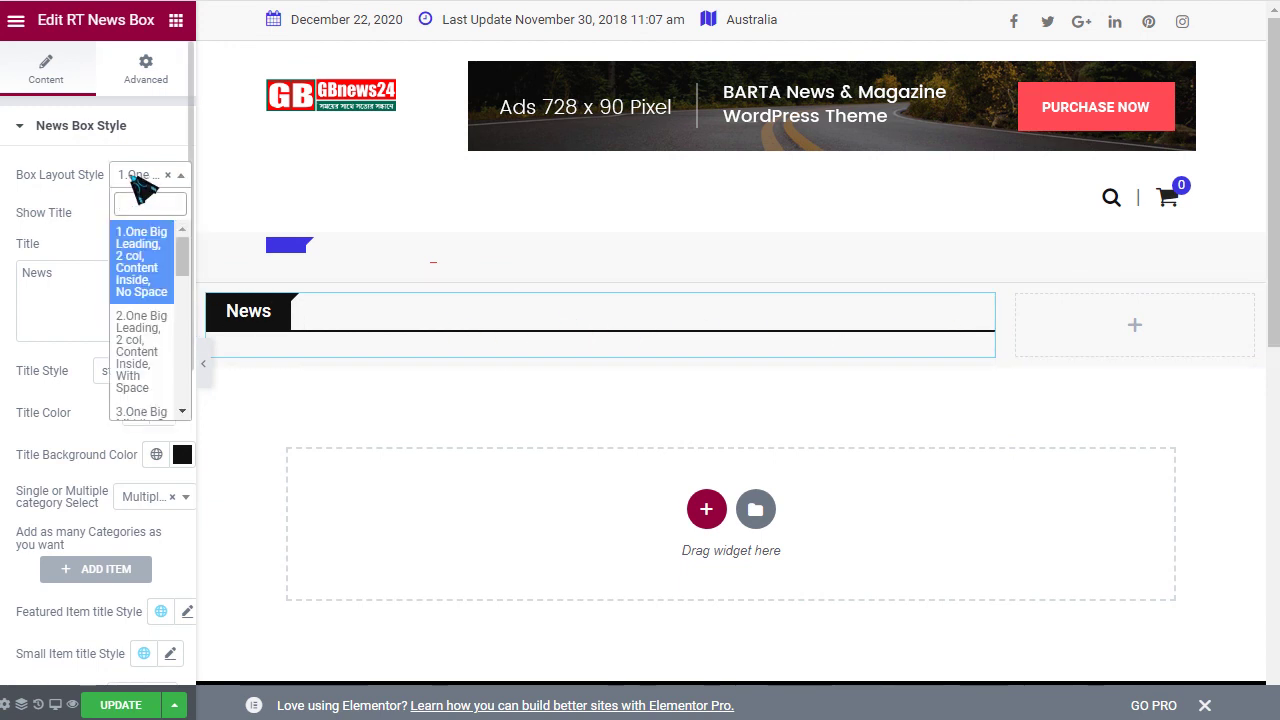
{"action": "left_click", "coordinate": [133, 177]}
{"action": "left_click", "coordinate": [124, 372]}
{"action": "left_click", "coordinate": [122, 374]}
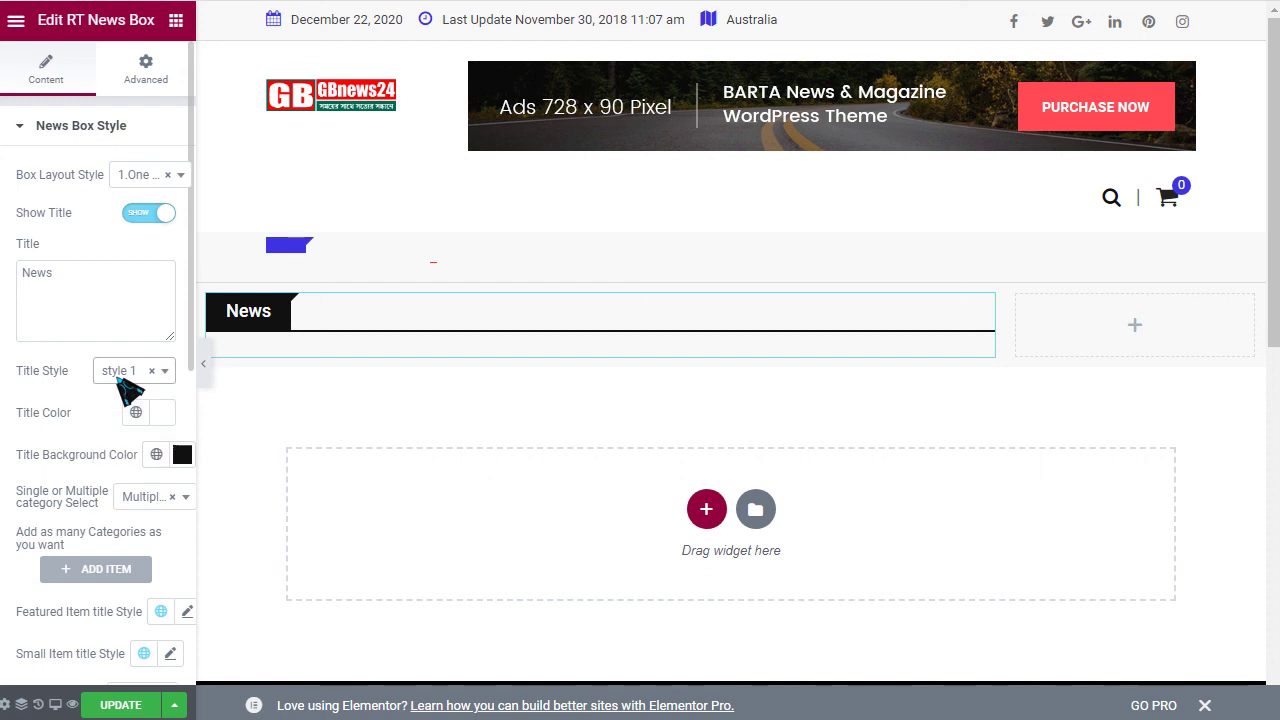
{"action": "scroll", "coordinate": [35, 455], "scroll_direction": "down", "scroll_amount": 2}
{"action": "left_click", "coordinate": [140, 372]}
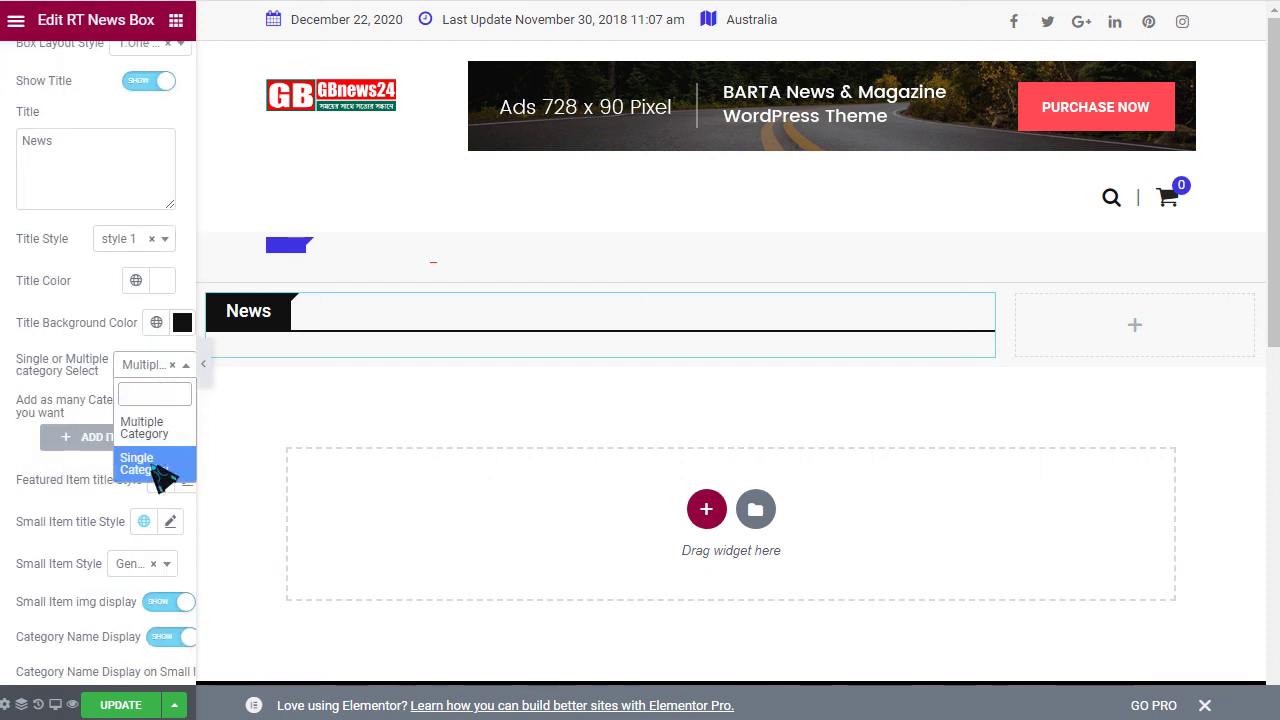
{"action": "left_click", "coordinate": [160, 474]}
{"action": "scroll", "coordinate": [94, 400], "scroll_direction": "down", "scroll_amount": 2}
{"action": "left_click", "coordinate": [130, 276]}
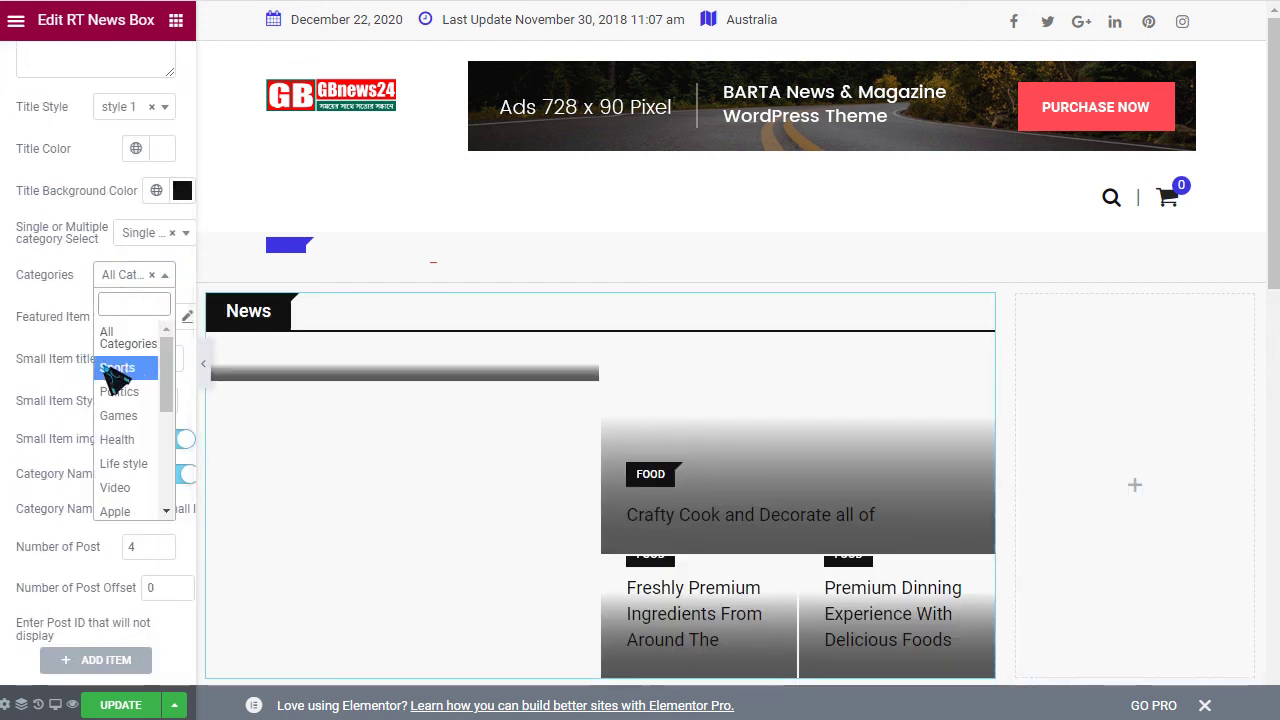
{"action": "left_click", "coordinate": [125, 366]}
{"action": "scroll", "coordinate": [586, 428], "scroll_direction": "down", "scroll_amount": 1}
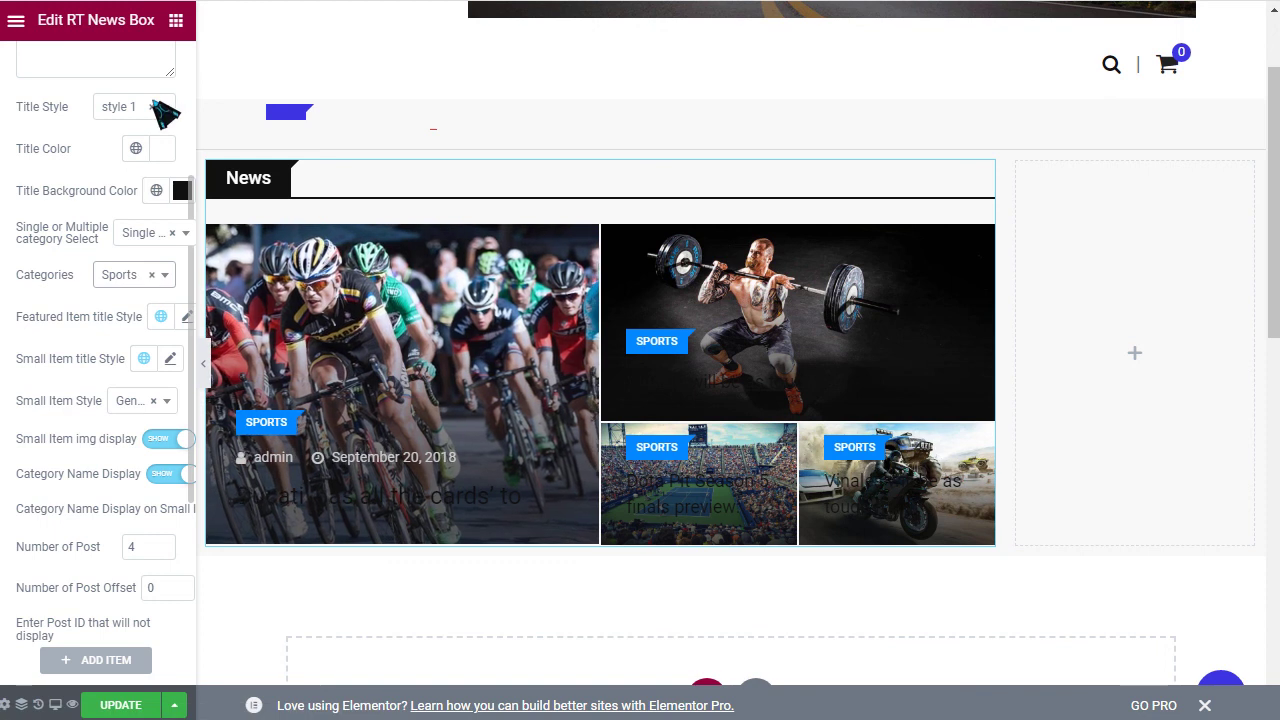
Step: Add an RT News Tab widget in a new section below the sports news box
{"action": "scroll", "coordinate": [172, 100], "scroll_direction": "up", "scroll_amount": 2}
{"action": "left_click", "coordinate": [176, 20]}
{"action": "scroll", "coordinate": [107, 372], "scroll_direction": "down", "scroll_amount": 5}
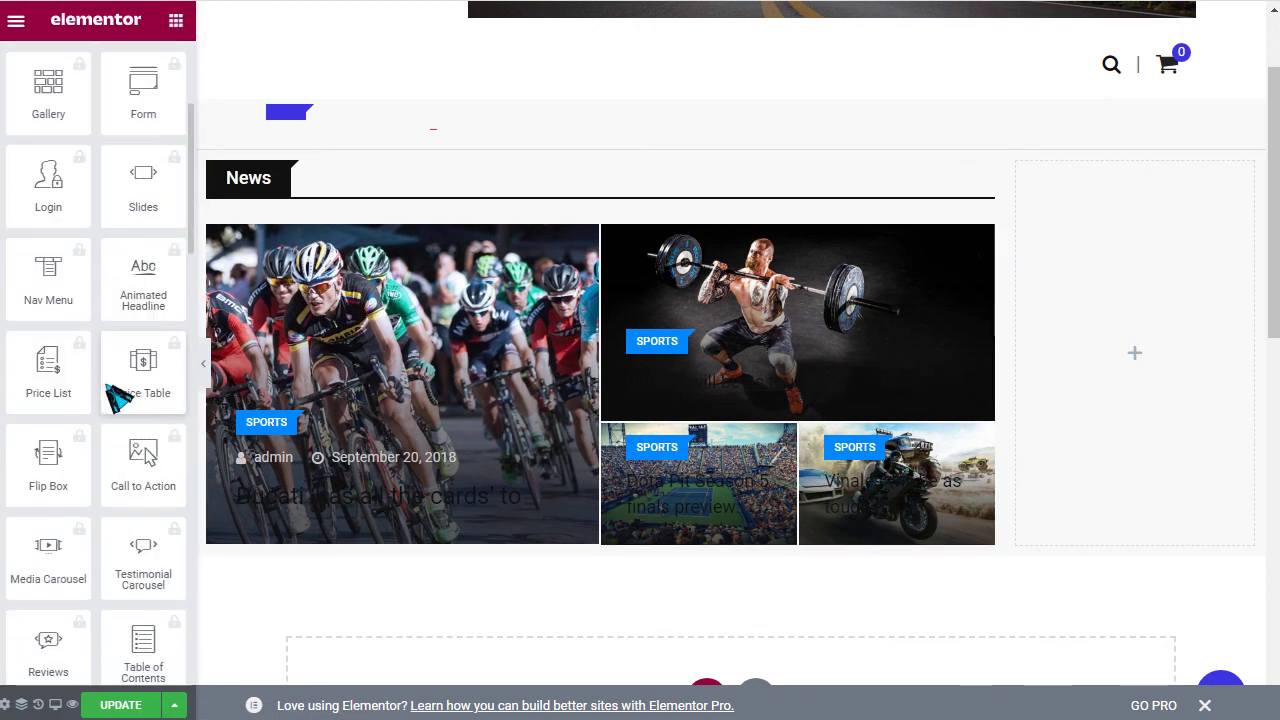
{"action": "scroll", "coordinate": [651, 486], "scroll_direction": "down", "scroll_amount": 4}
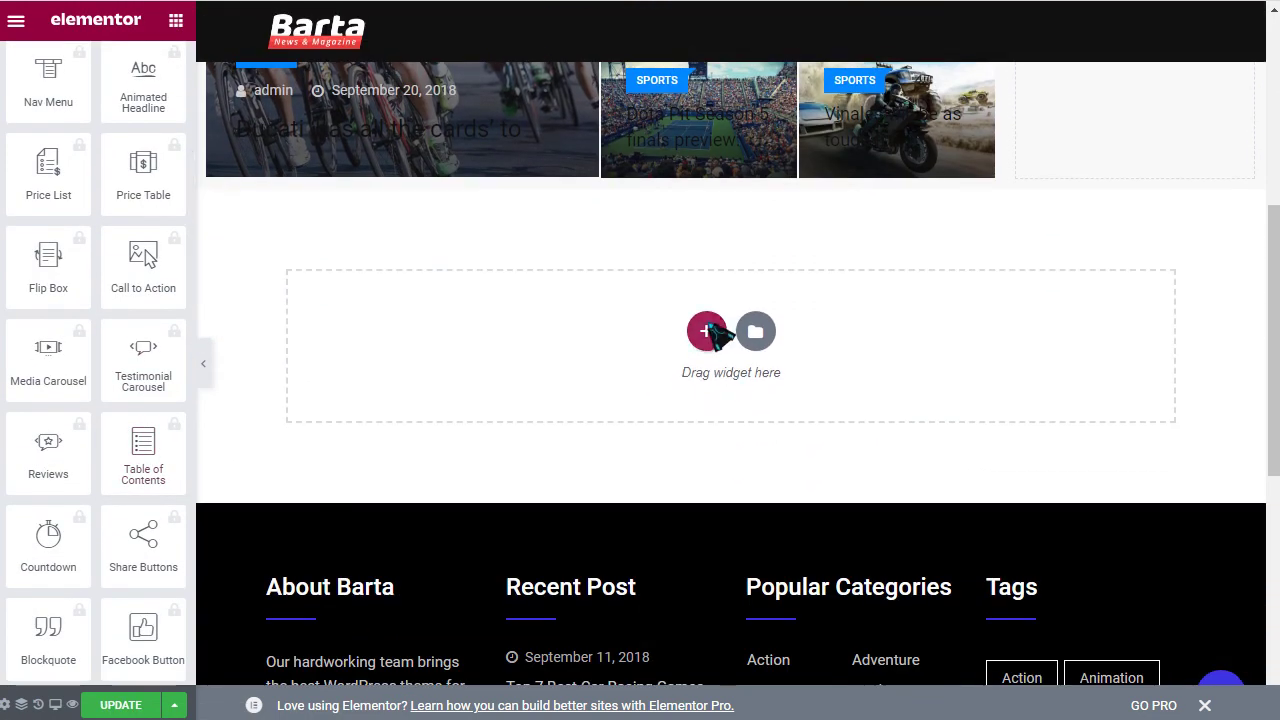
{"action": "scroll", "coordinate": [100, 234], "scroll_direction": "up", "scroll_amount": 3}
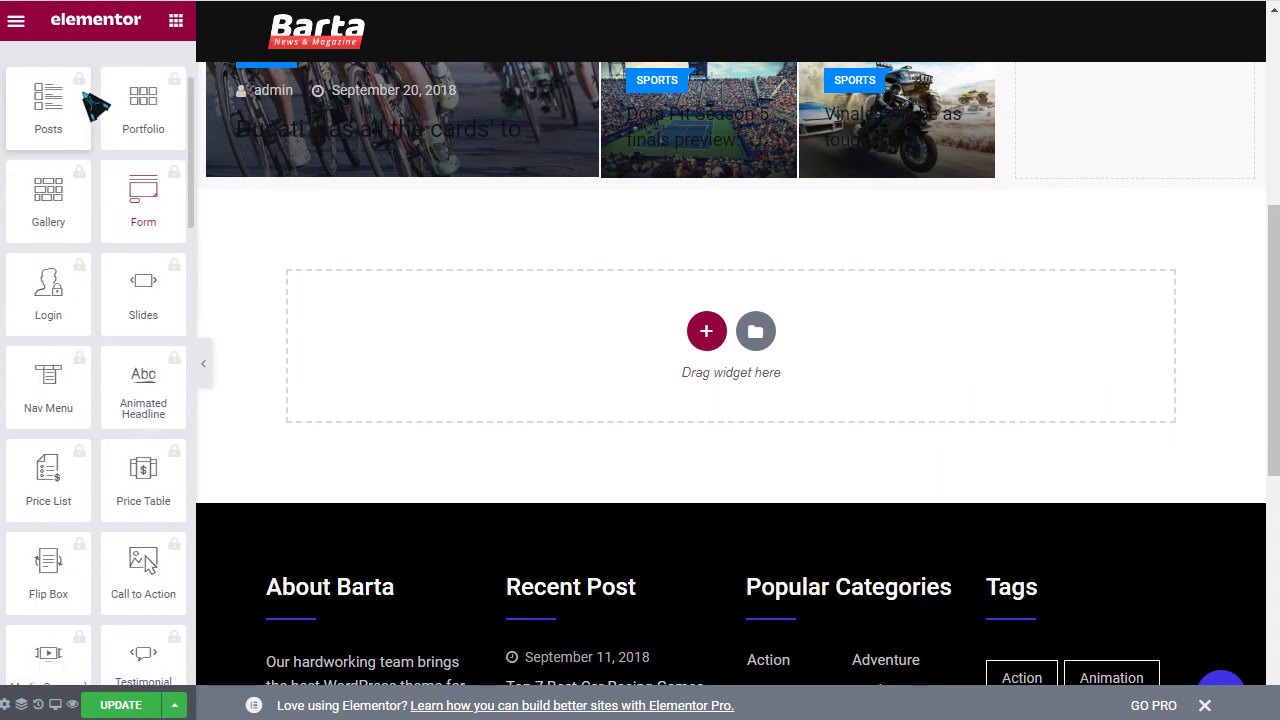
{"action": "scroll", "coordinate": [100, 140], "scroll_direction": "up", "scroll_amount": 2}
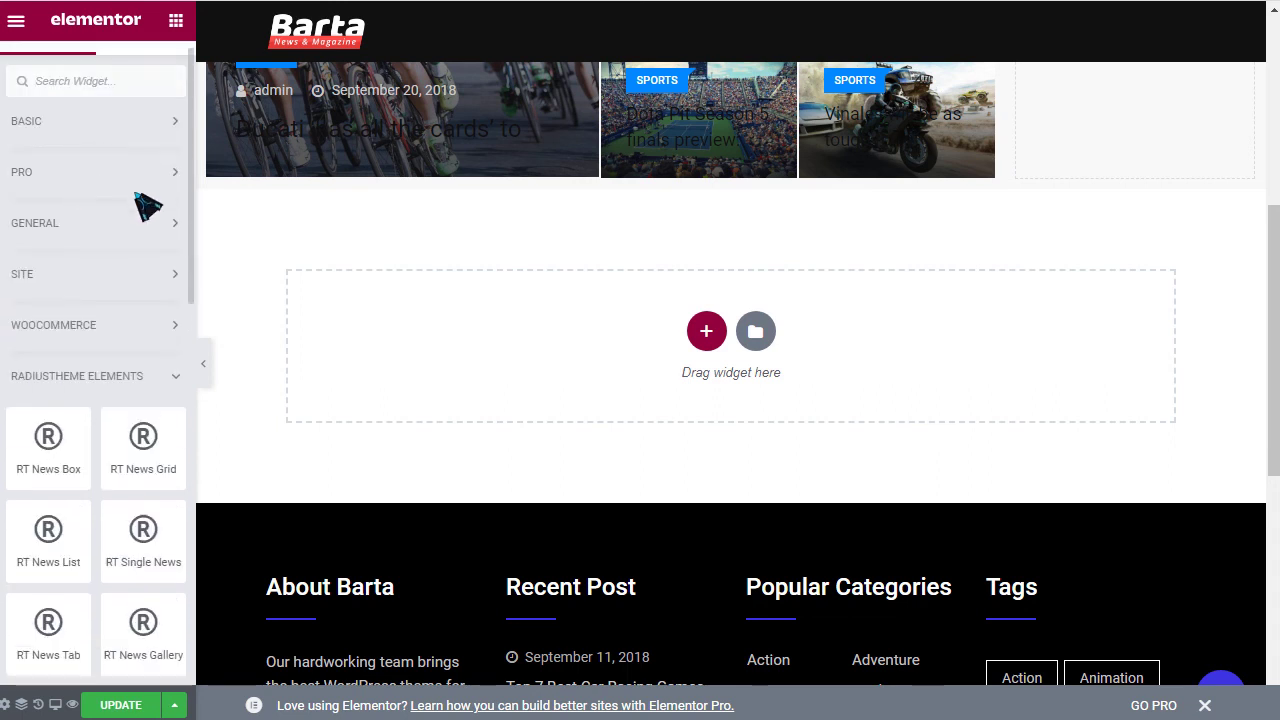
{"action": "scroll", "coordinate": [105, 388], "scroll_direction": "down", "scroll_amount": 2}
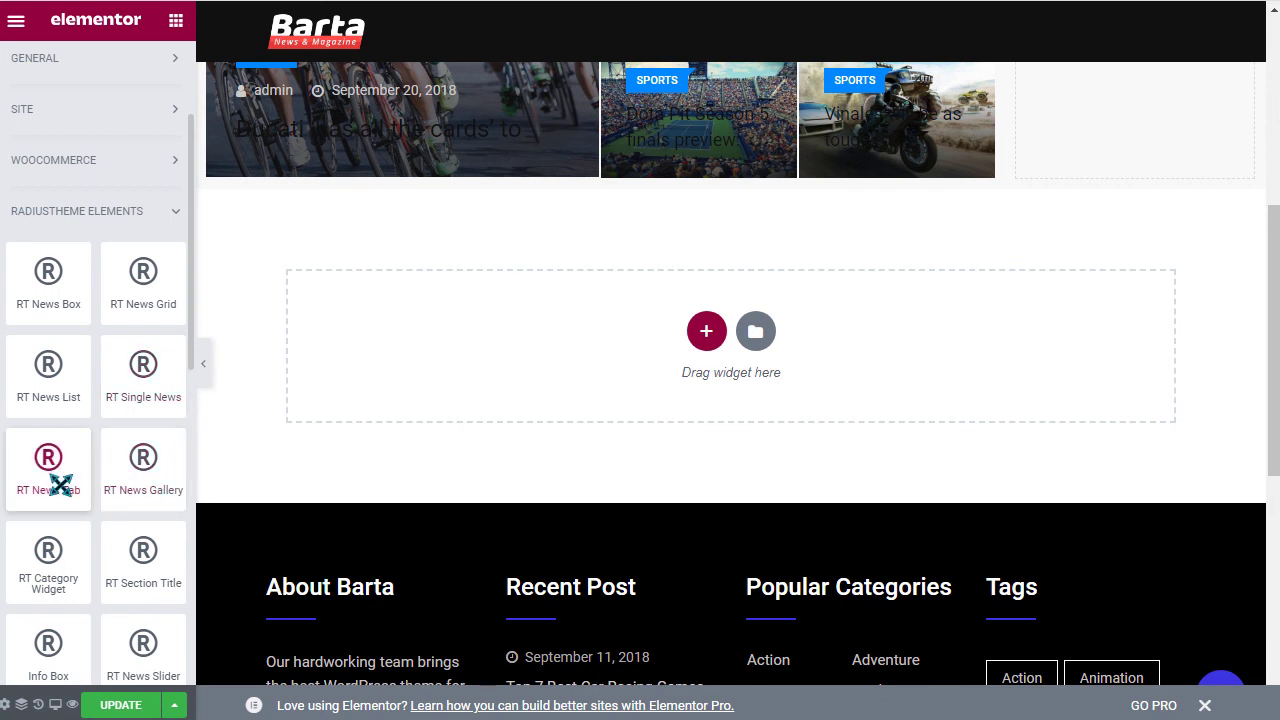
{"action": "left_click_drag", "start_coordinate": [36, 466], "coordinate": [505, 303]}
{"action": "left_click_drag", "start_coordinate": [407, 339], "coordinate": [405, 338]}
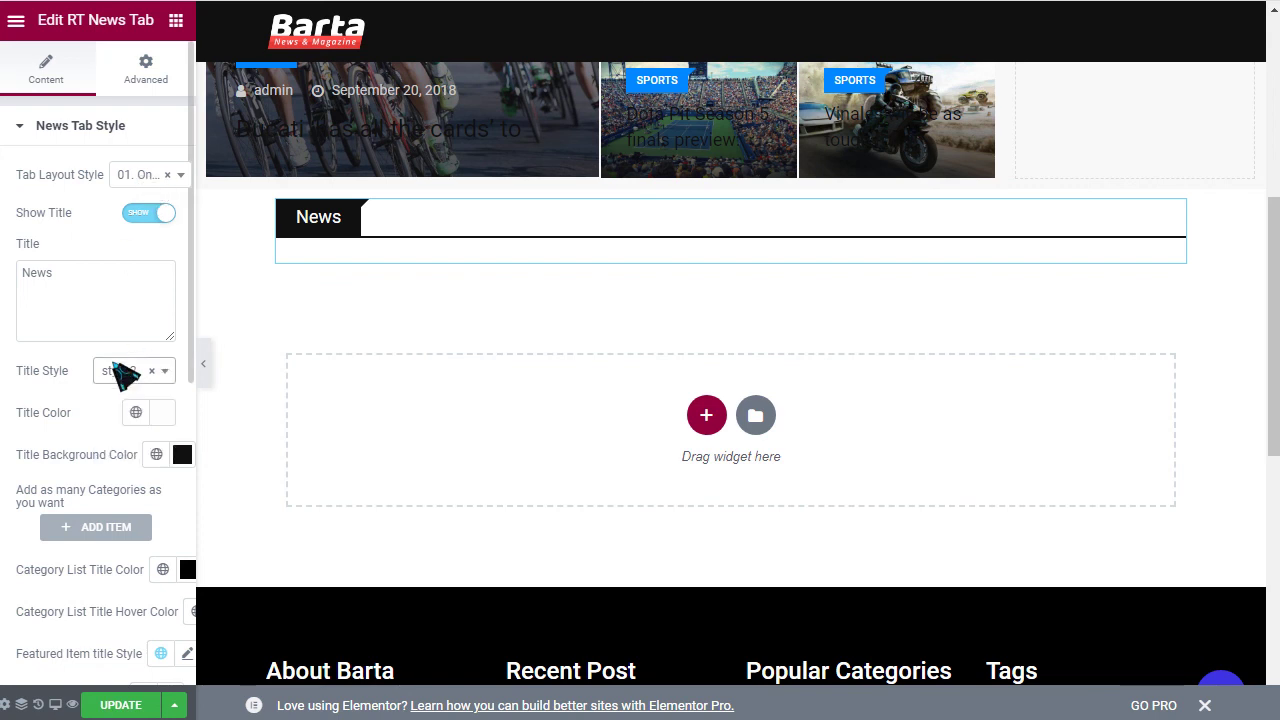
Step: Review the news tab's category, post count, small item style and color options, and look over the rebuilt page
{"action": "scroll", "coordinate": [86, 420], "scroll_direction": "down", "scroll_amount": 5}
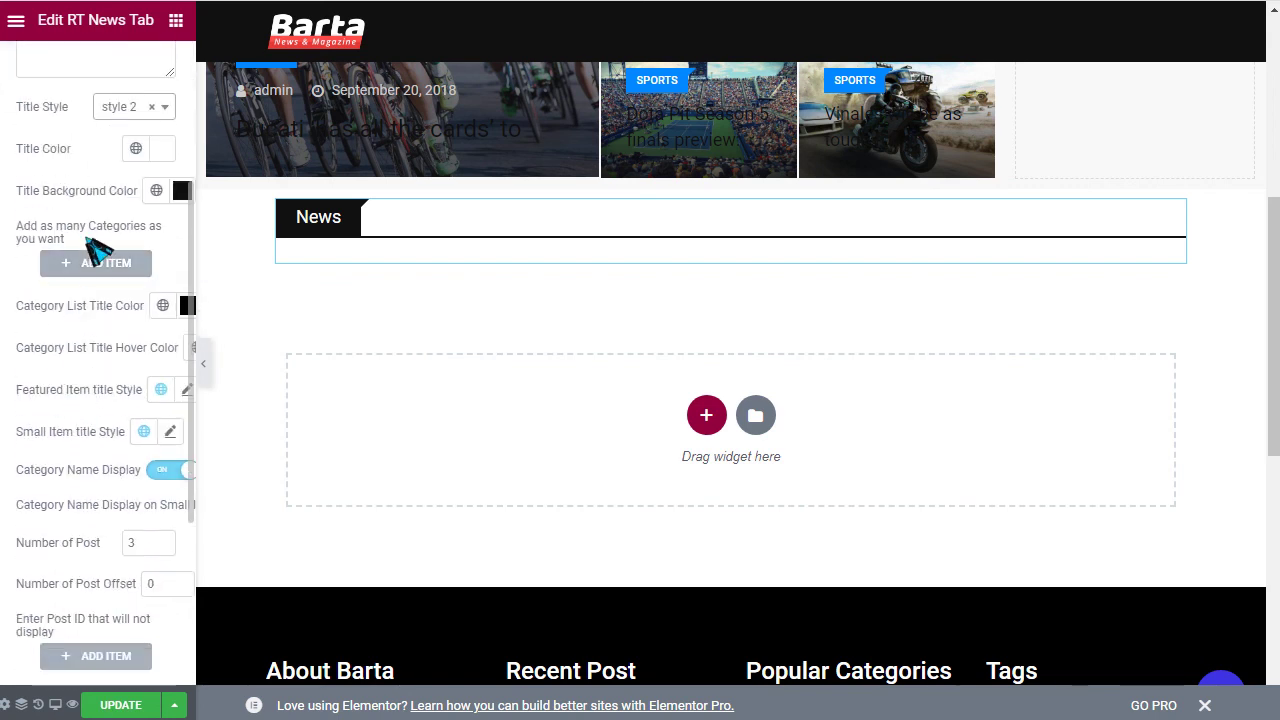
{"action": "scroll", "coordinate": [98, 252], "scroll_direction": "up", "scroll_amount": 1}
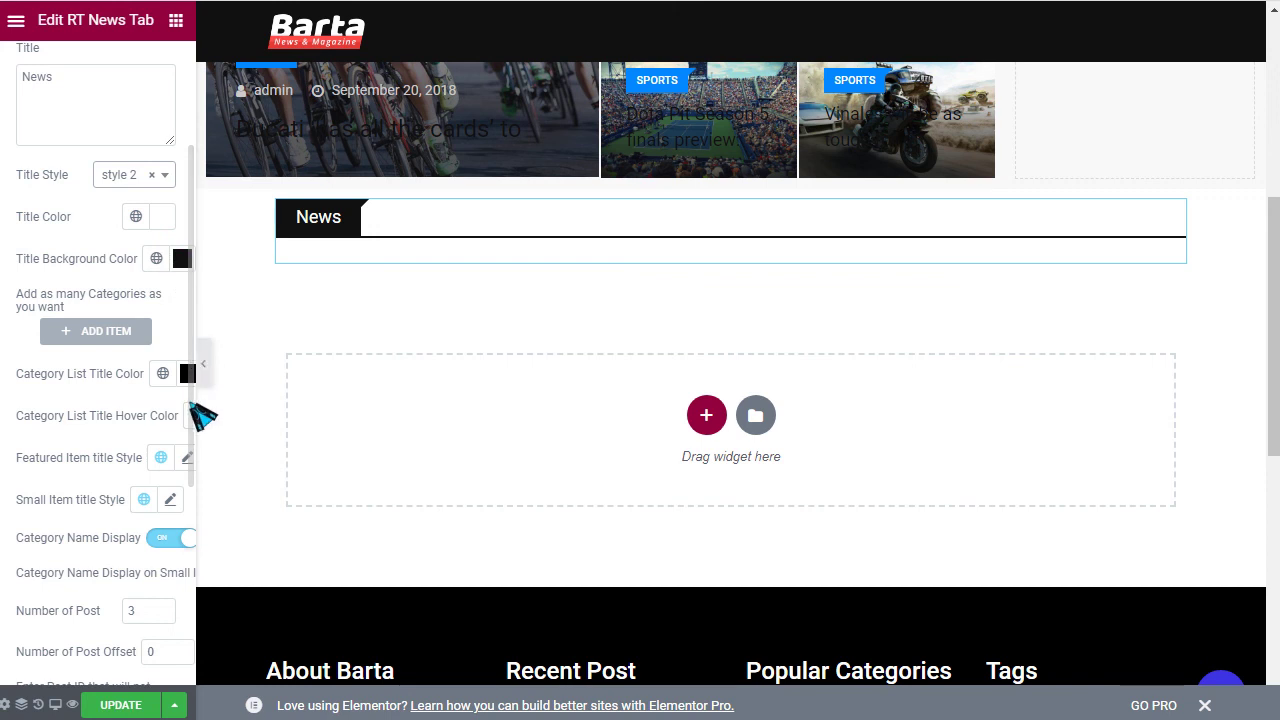
{"action": "scroll", "coordinate": [114, 557], "scroll_direction": "down", "scroll_amount": 7}
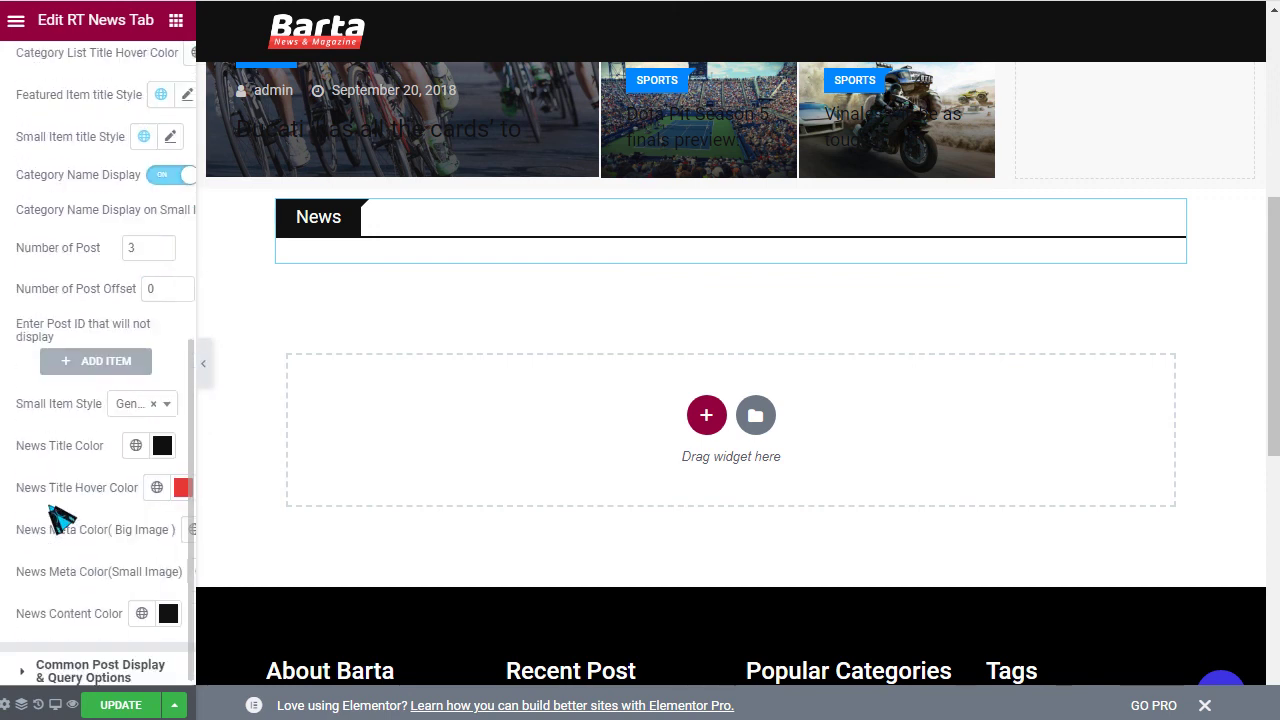
{"action": "left_click", "coordinate": [145, 408]}
{"action": "left_click", "coordinate": [143, 410]}
{"action": "scroll", "coordinate": [50, 485], "scroll_direction": "down", "scroll_amount": 1}
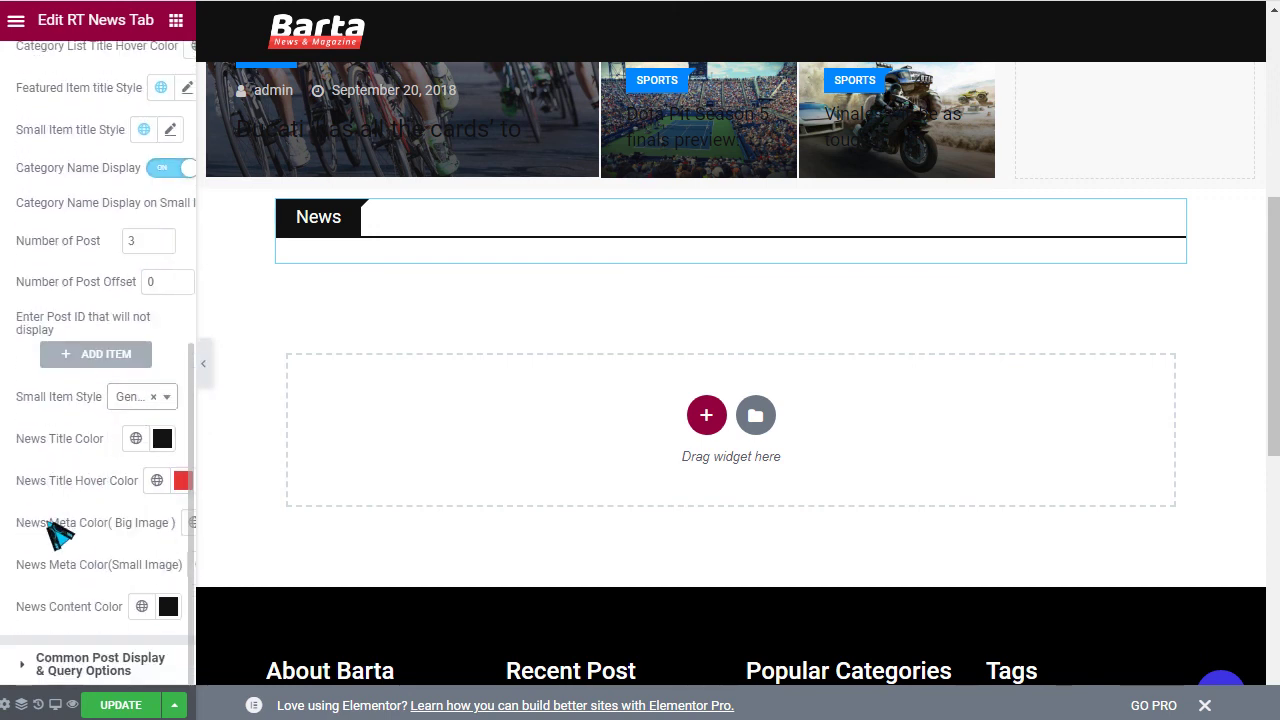
{"action": "scroll", "coordinate": [70, 560], "scroll_direction": "up", "scroll_amount": 11}
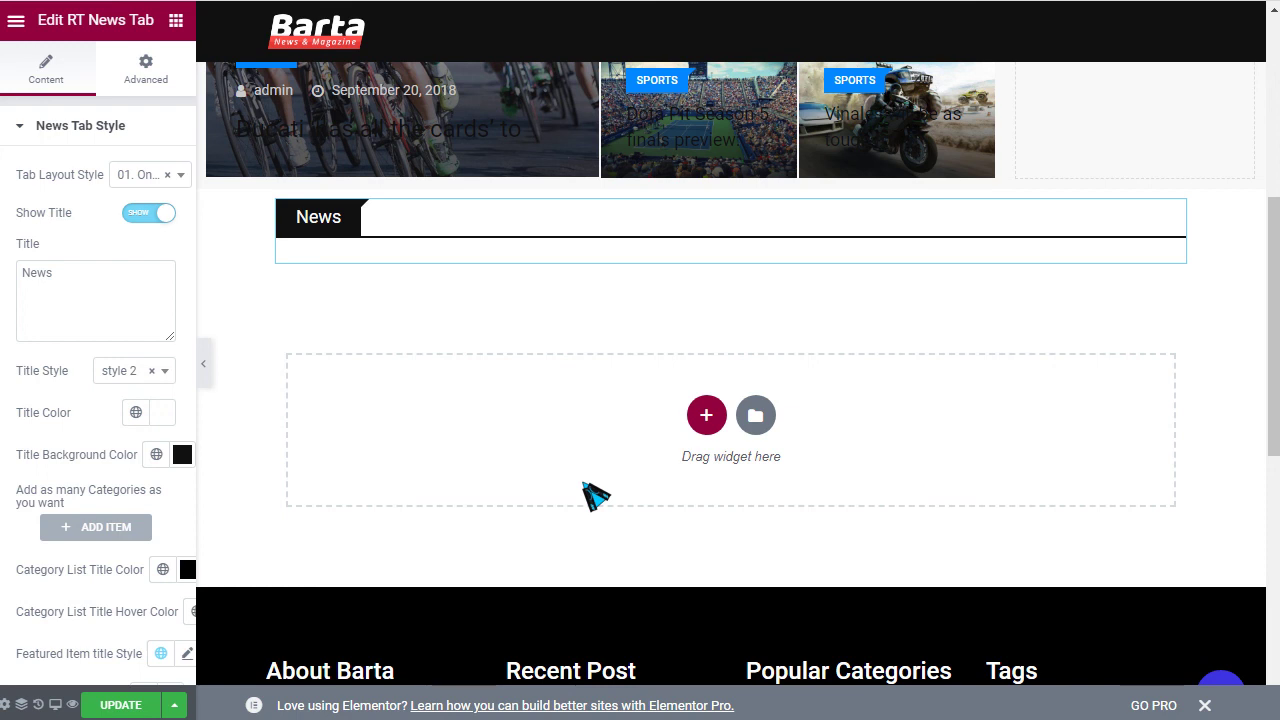
{"action": "scroll", "coordinate": [374, 471], "scroll_direction": "up", "scroll_amount": 8}
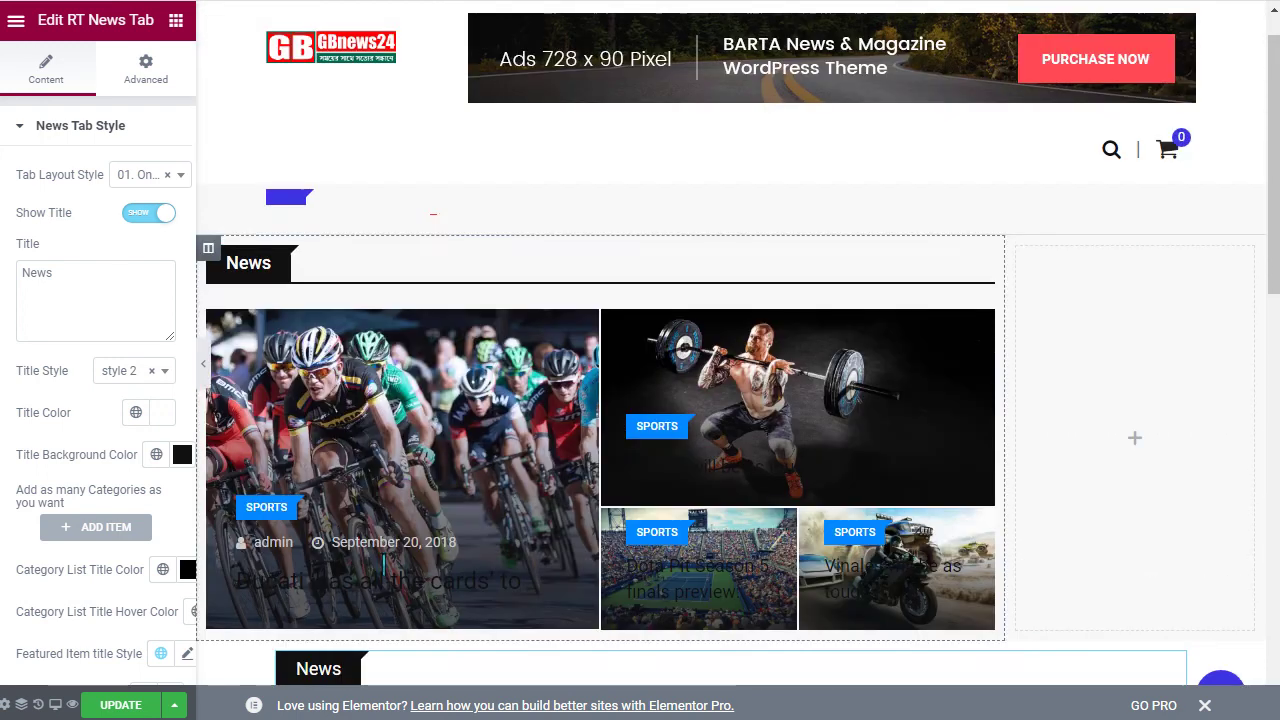